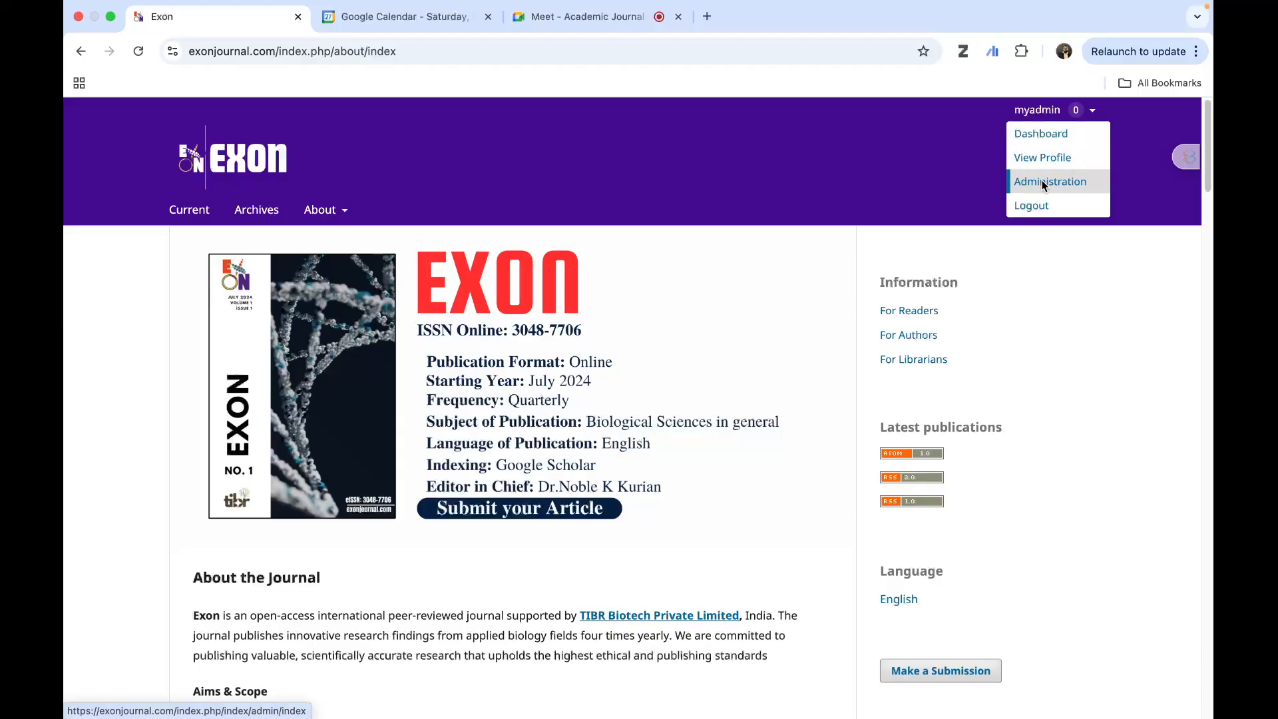
- Open the journal's dashboard and load the public site exonjournal.com in a separate browser tab, dismissing the floating meeting window
left_click(1054, 135)
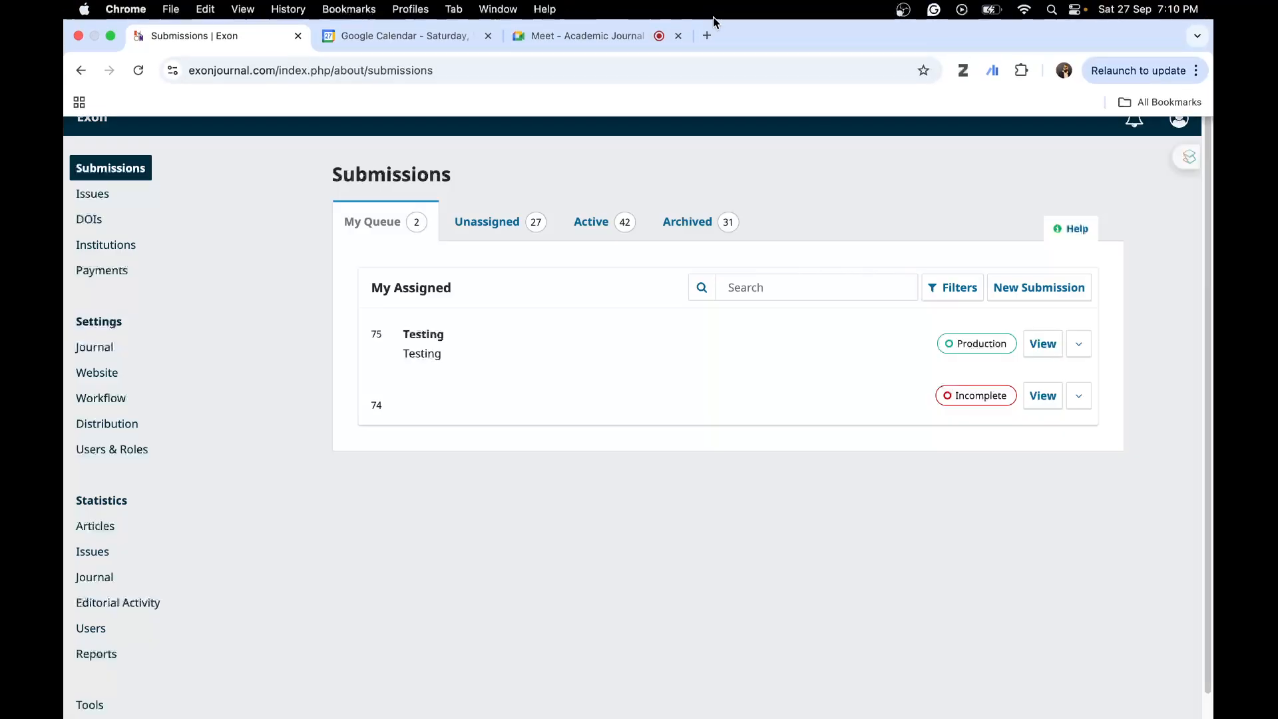
left_click(707, 36)
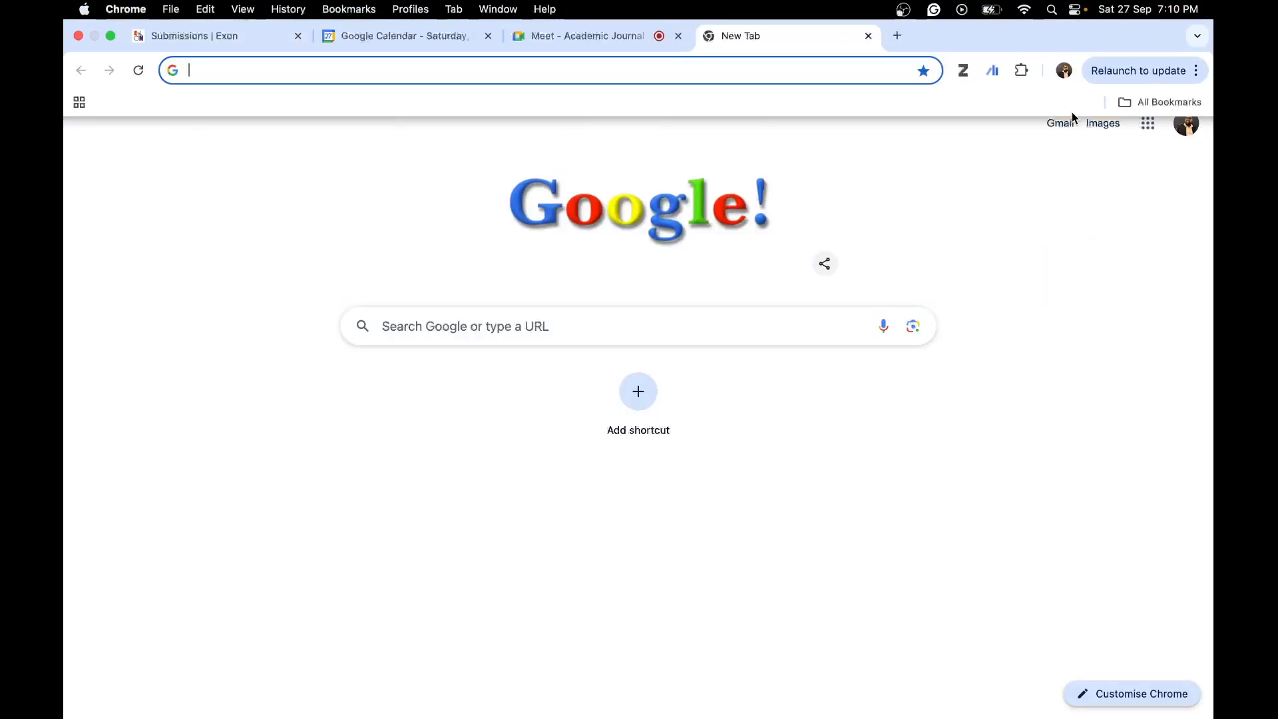
type("ex")
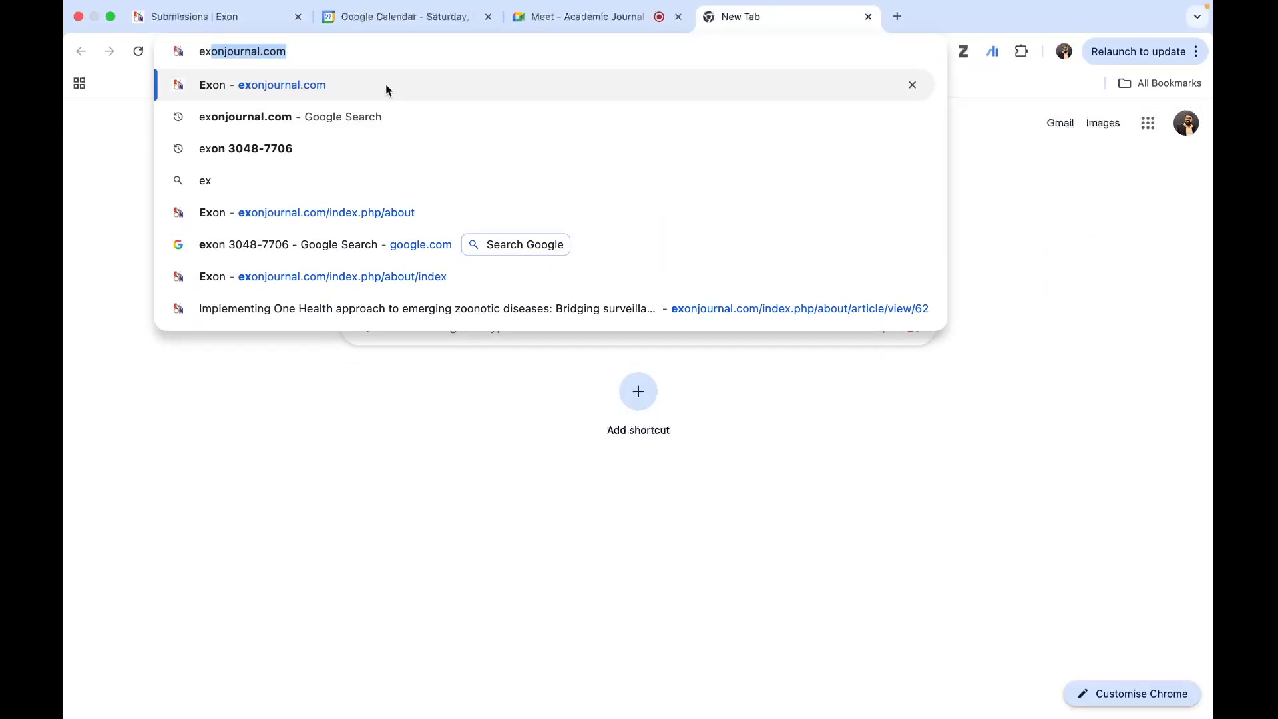
left_click(385, 84)
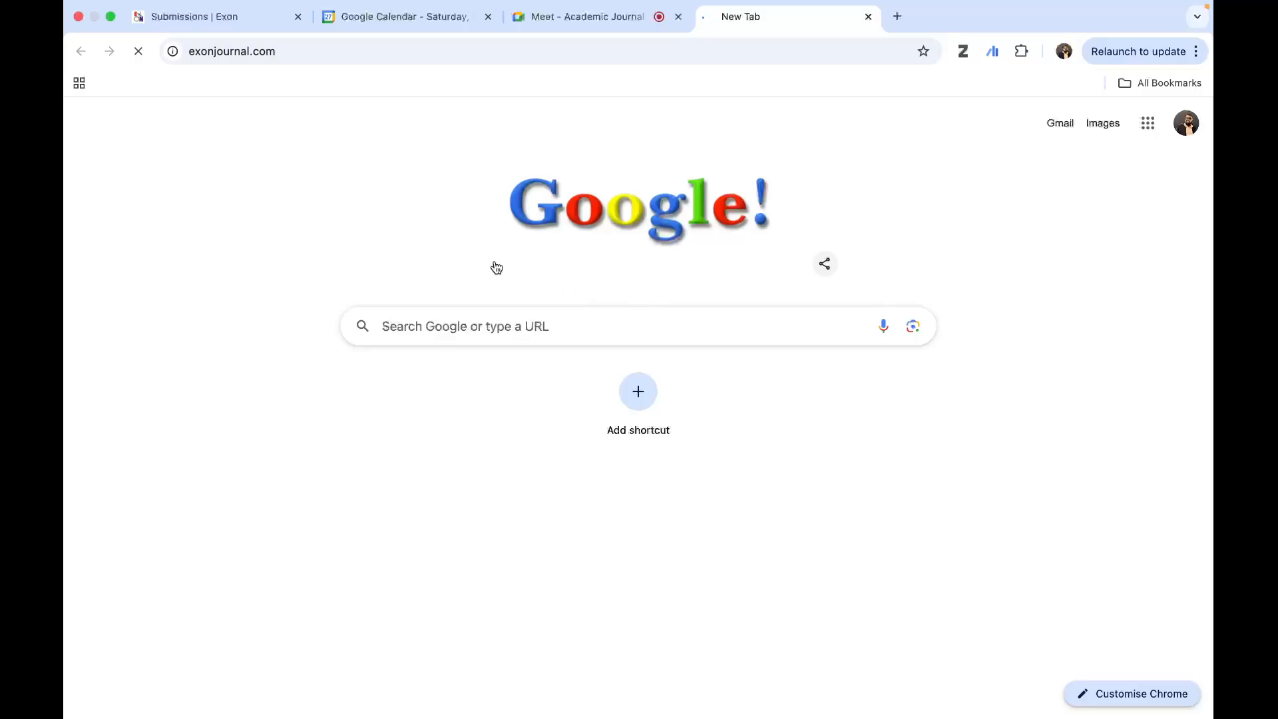
left_click(570, 18)
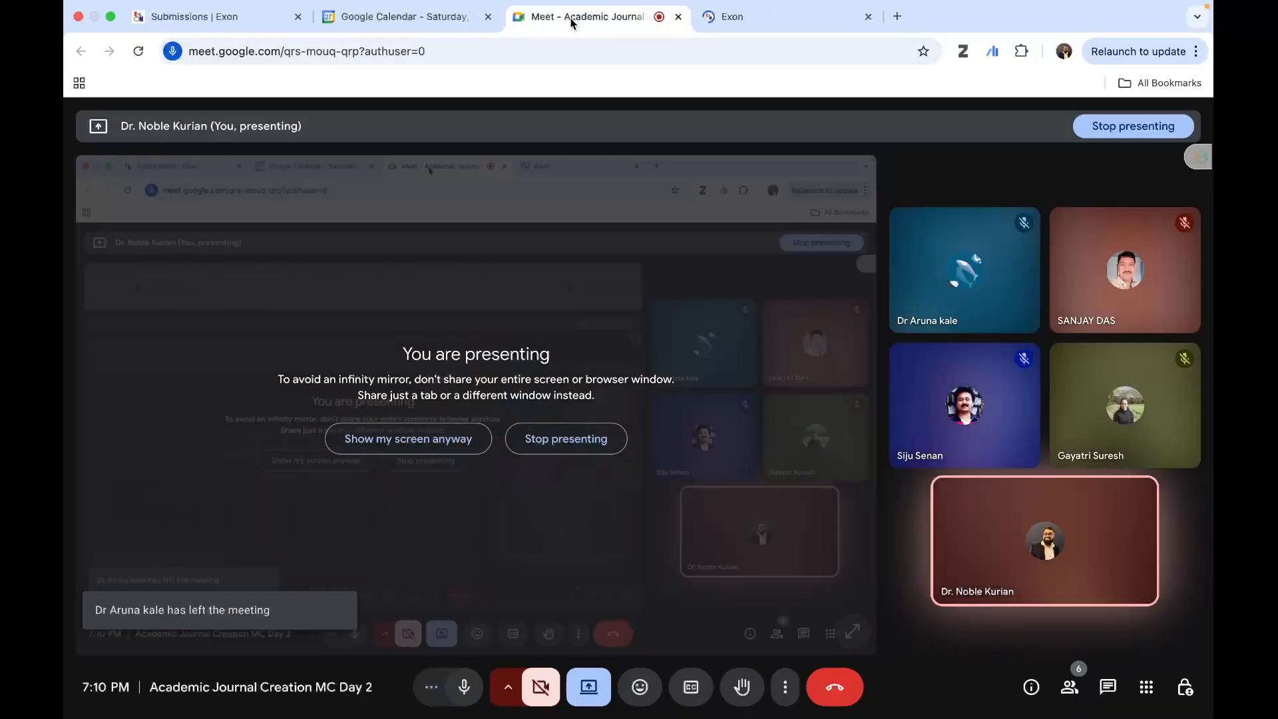
left_click(769, 20)
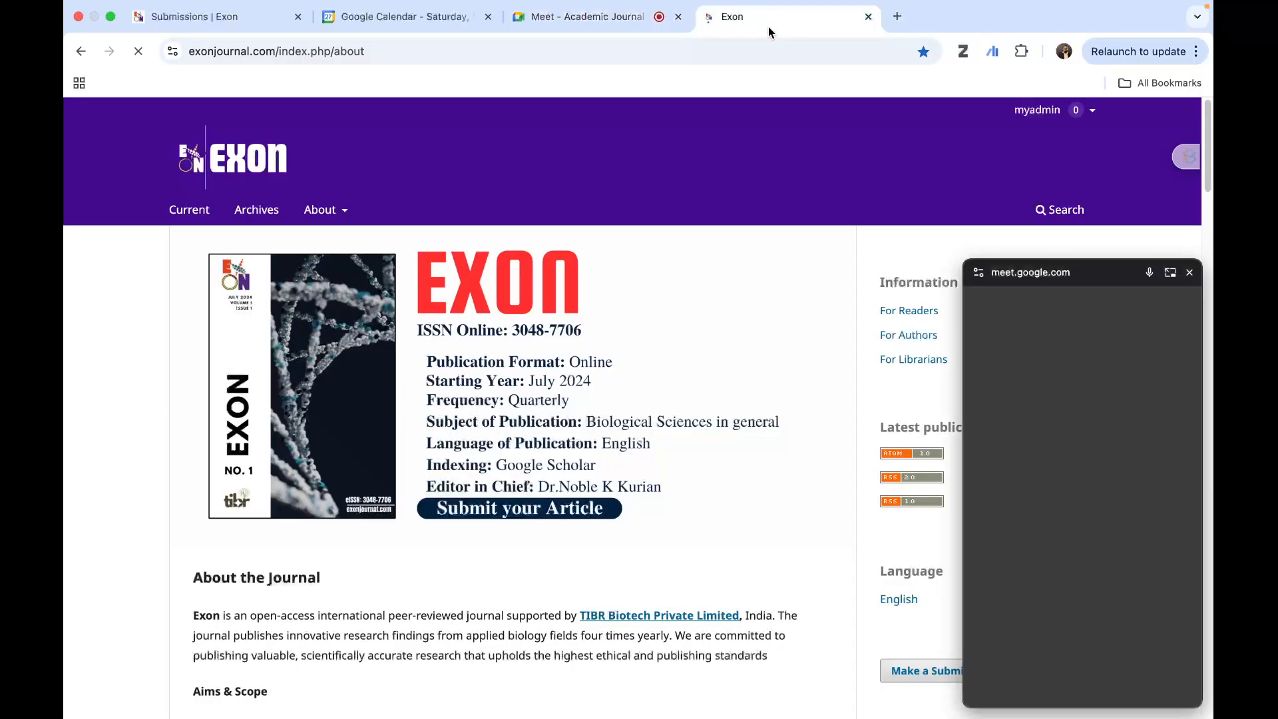
left_click(1190, 274)
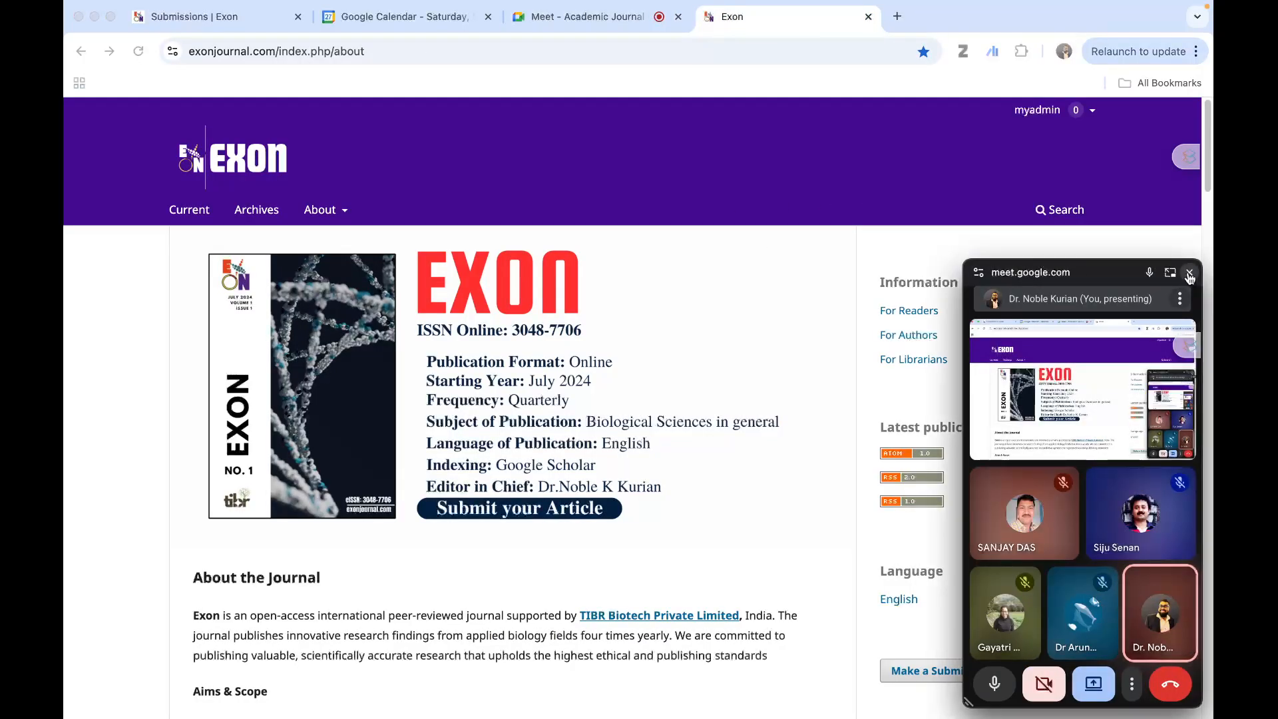
- Return to the submissions dashboard and look through the Unassigned, Active, Archived and My Queue submission lists
left_click(185, 20)
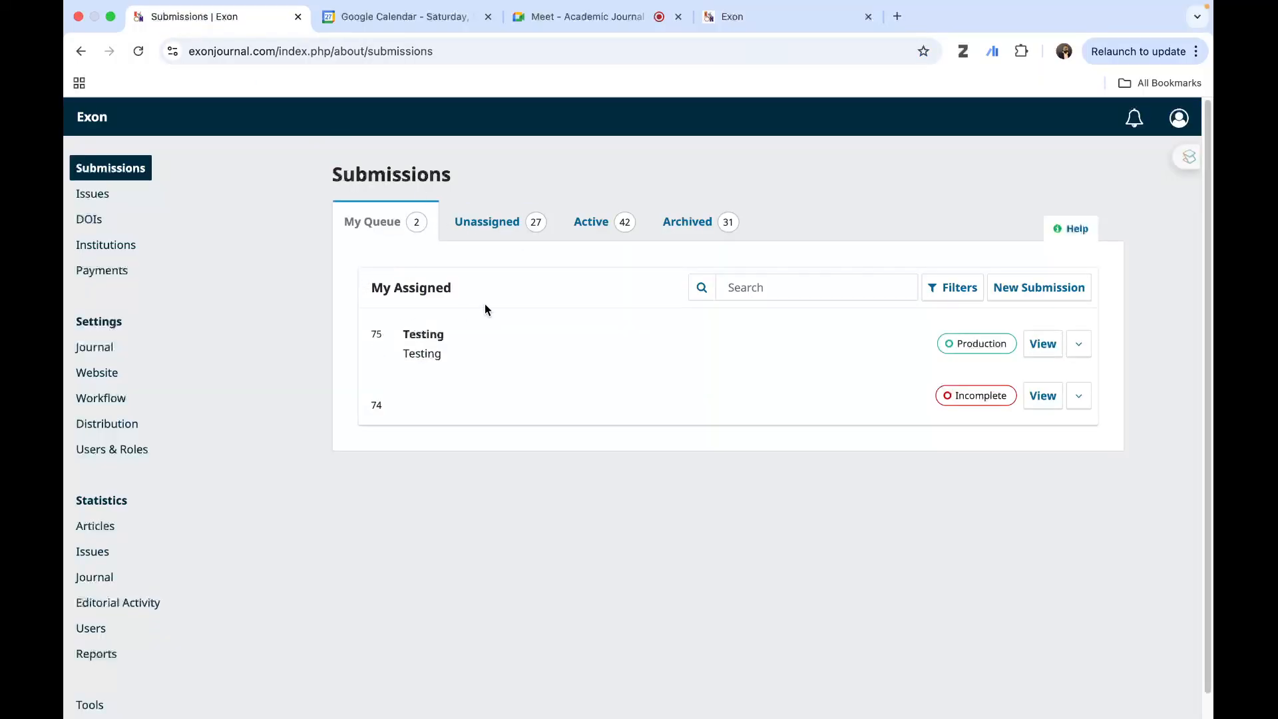
left_click(474, 230)
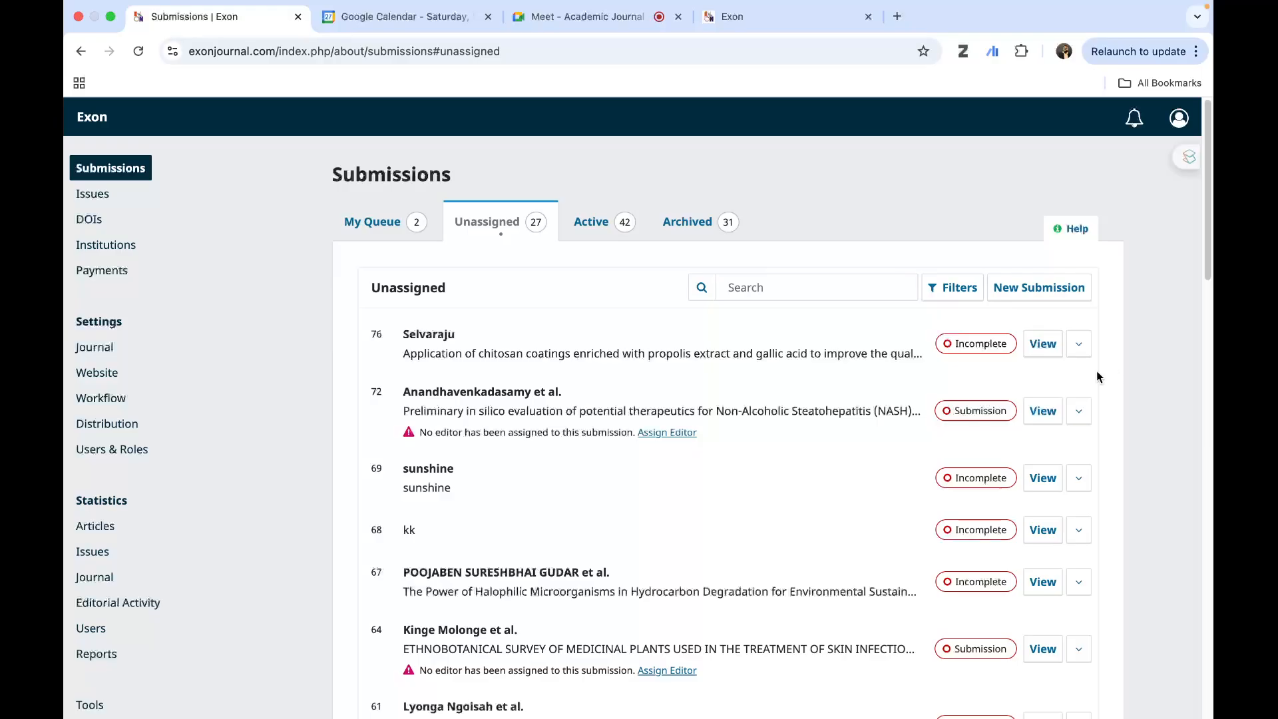
left_click(604, 227)
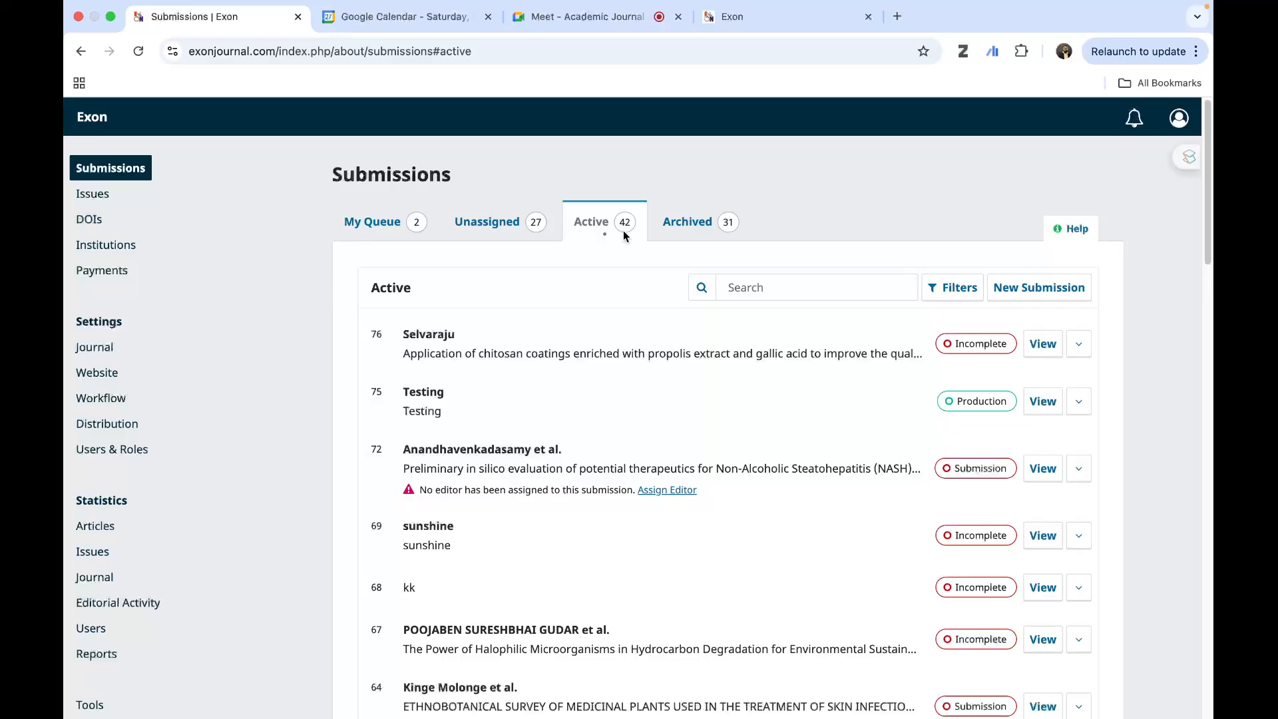
left_click(681, 221)
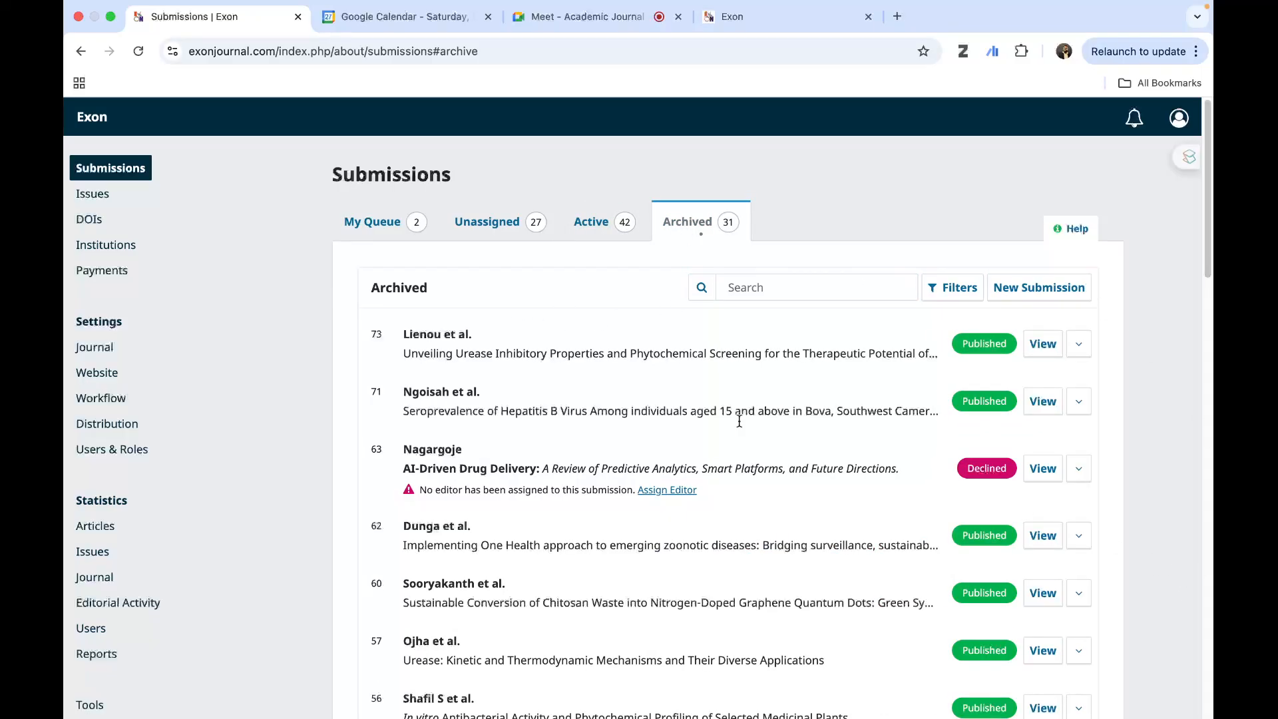
left_click(489, 224)
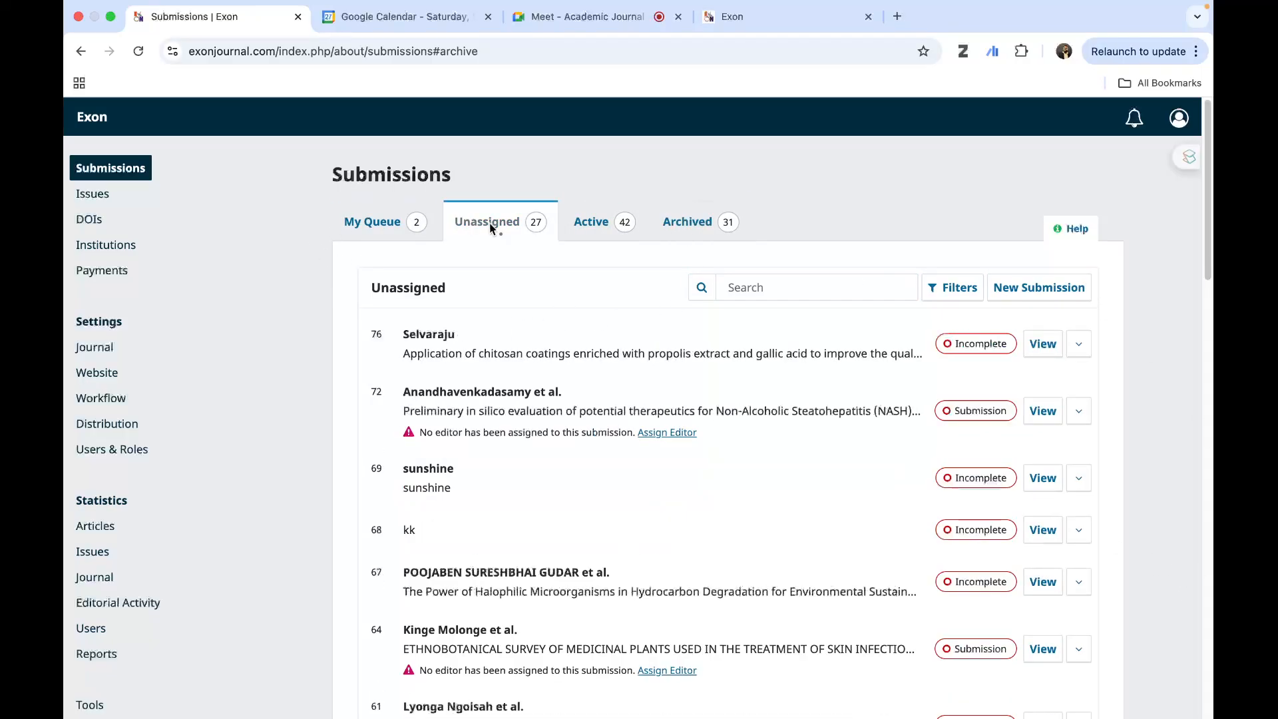
left_click(349, 227)
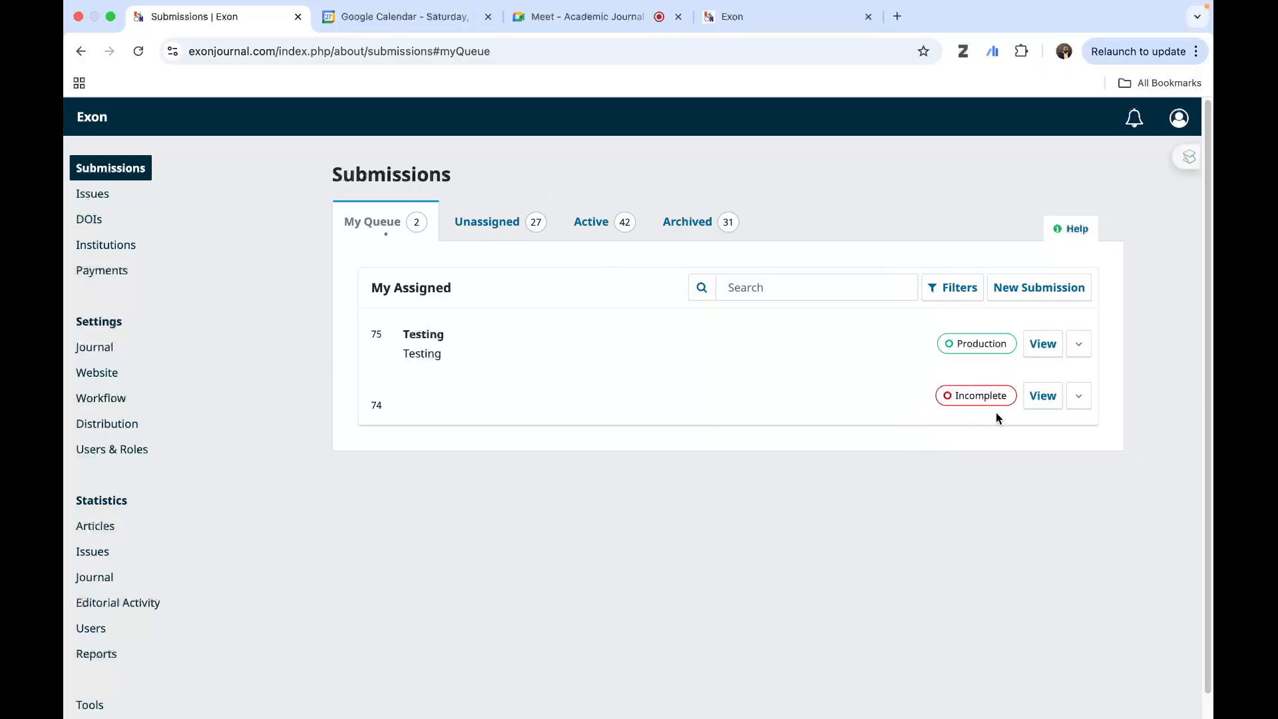
left_click(517, 227)
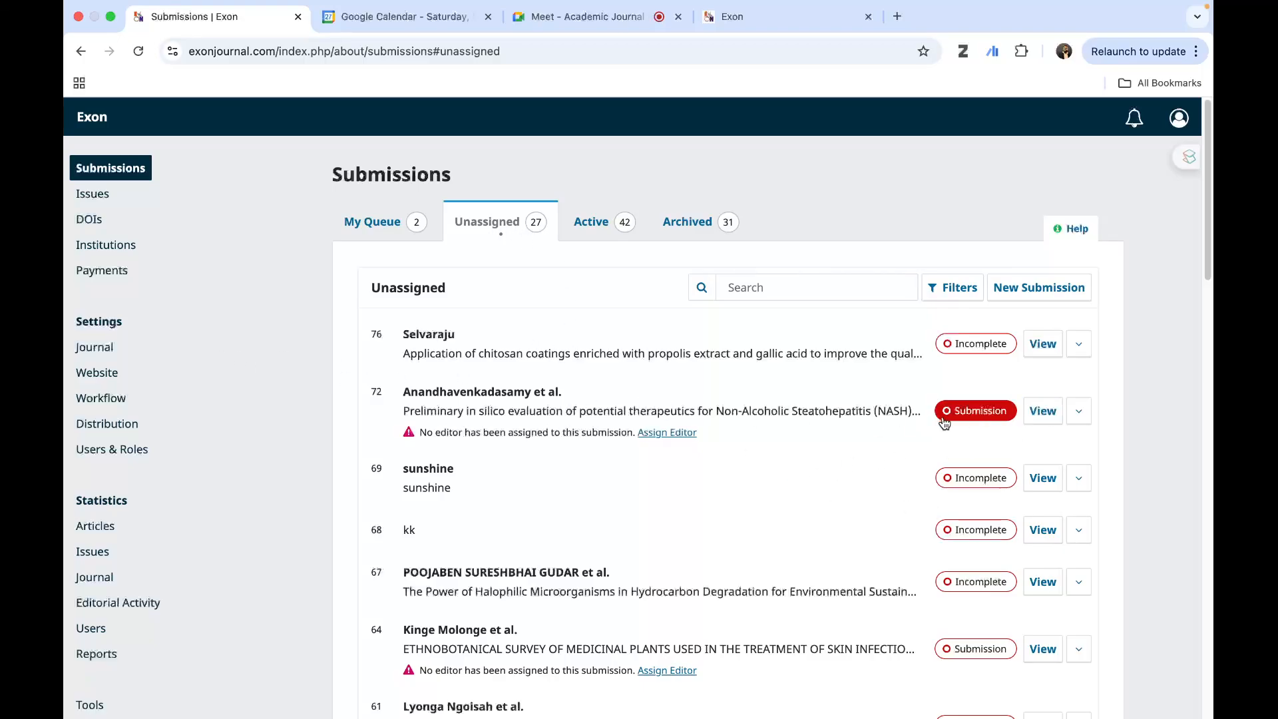
left_click(372, 221)
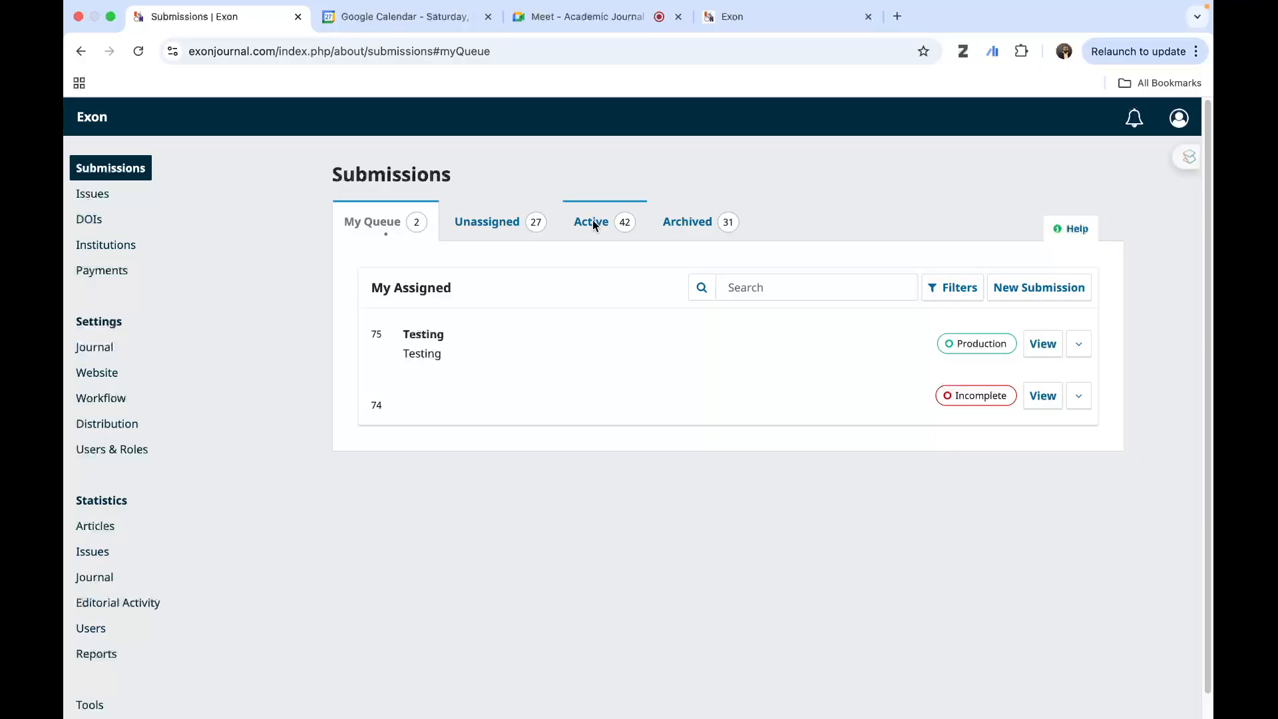
- Start a new submission and enter hhh as its title
left_click(1041, 288)
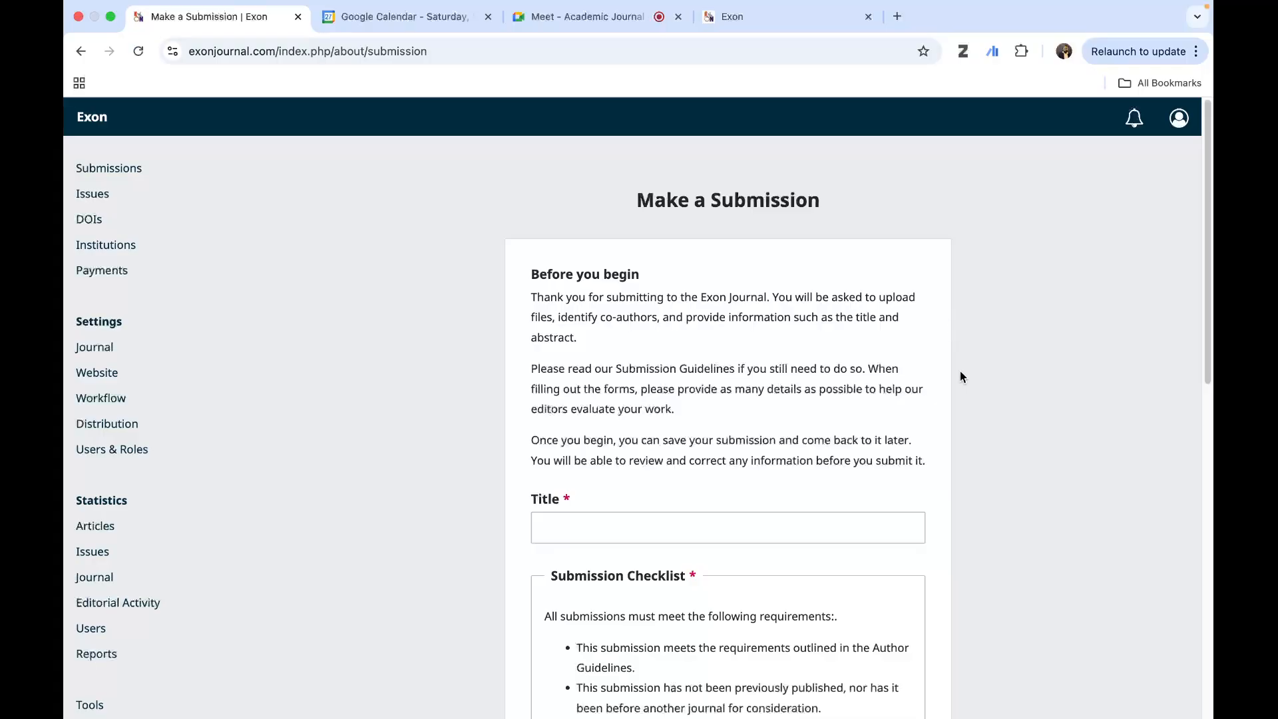
scroll(959, 371, "down", 5)
left_click(576, 204)
left_click(576, 188)
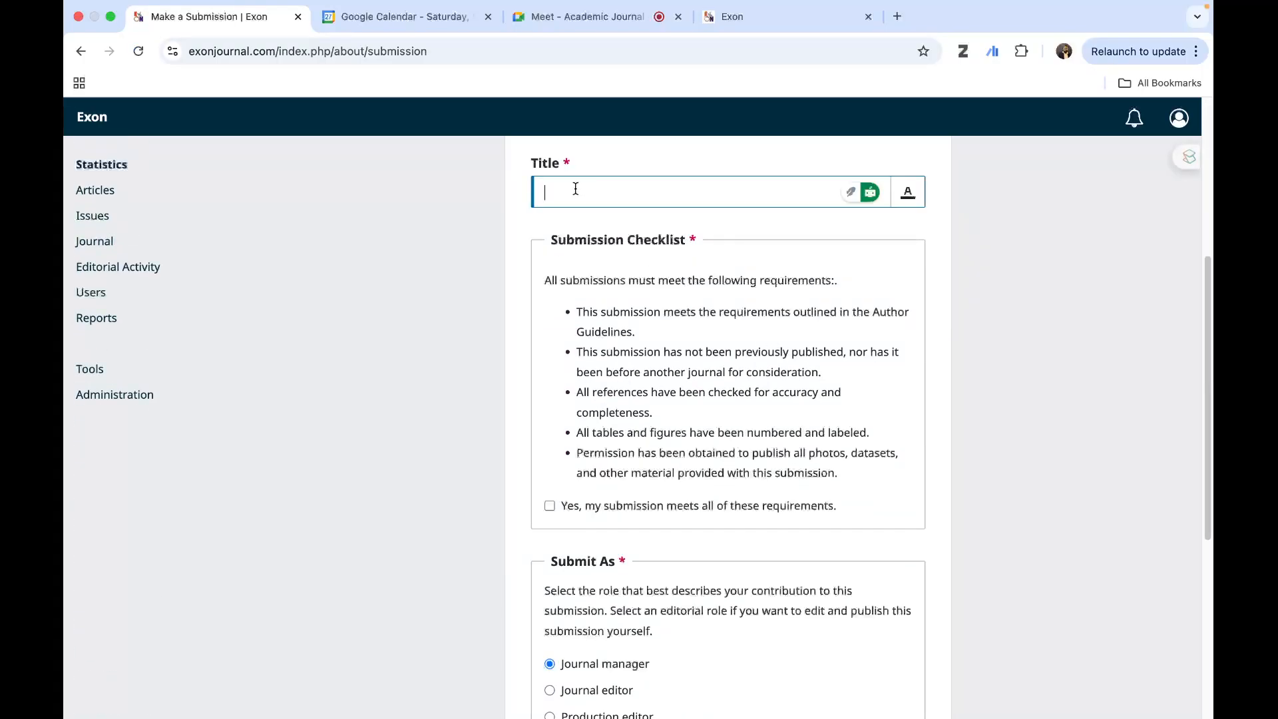
type("hhh")
scroll(640, 269, "up", 5)
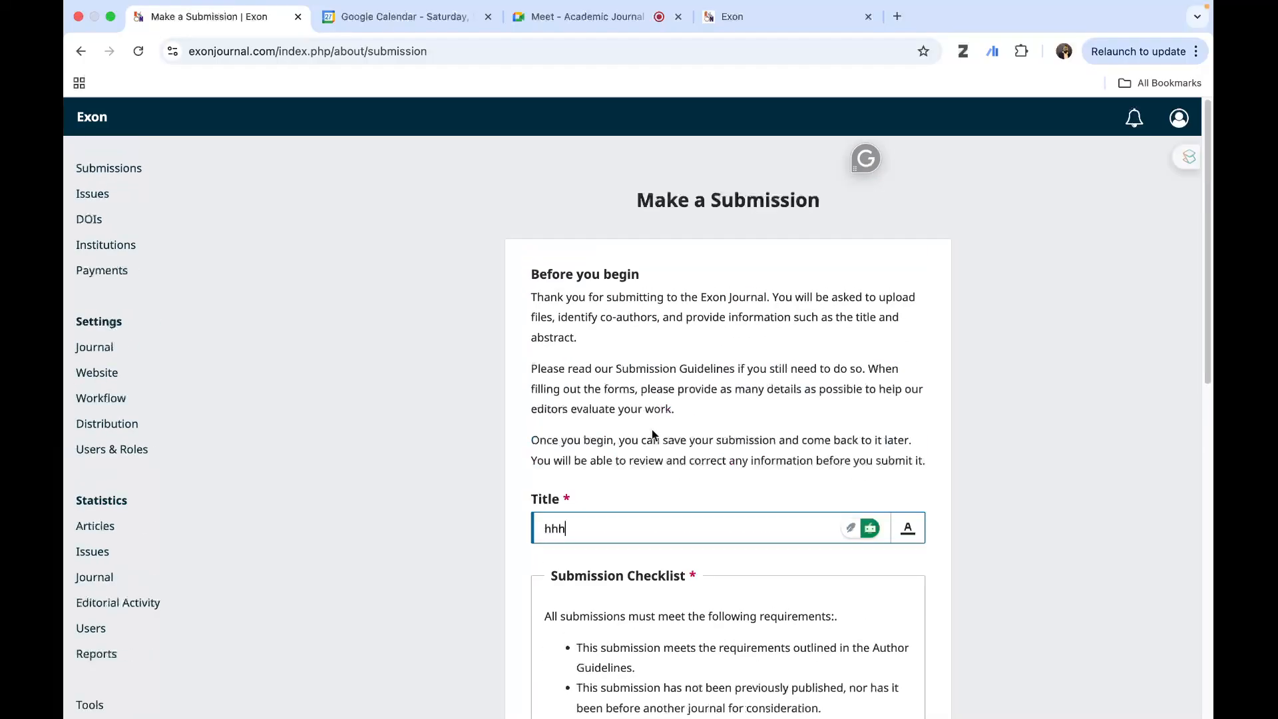
- Confirm the submission checklist and the privacy consent, keep the Journal manager role, and begin the submission
scroll(713, 474, "down", 5)
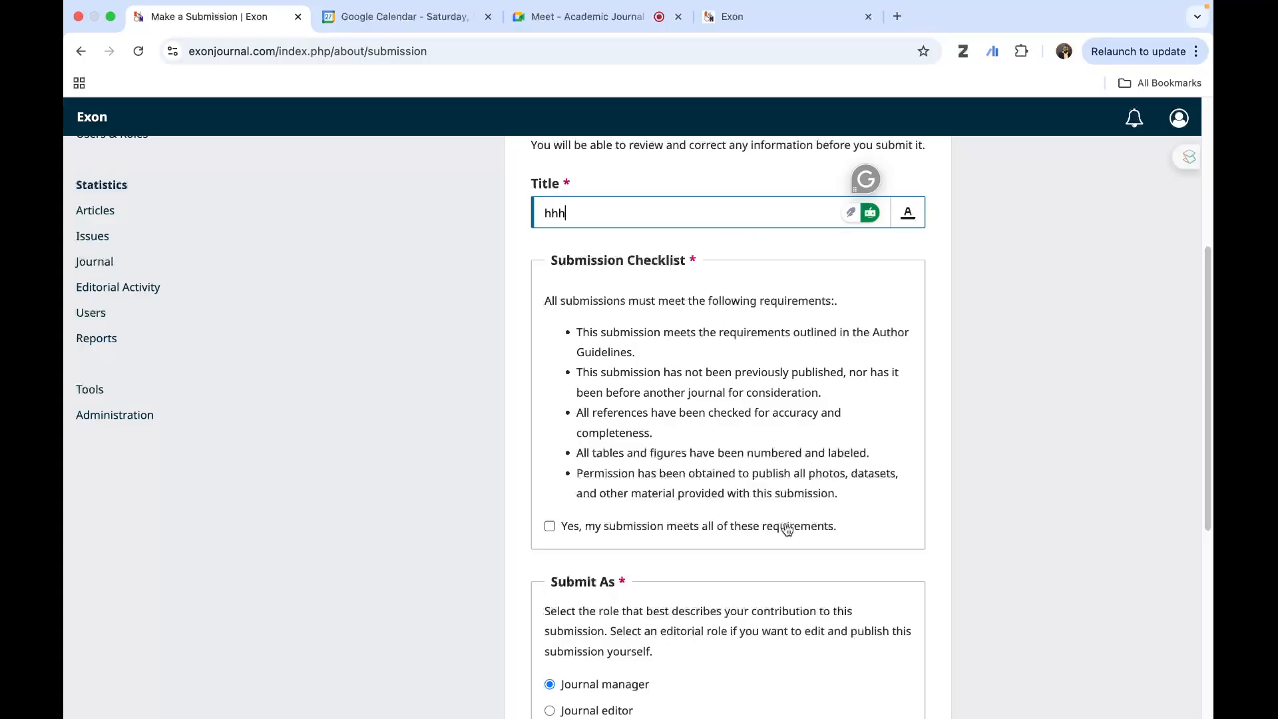
left_click(550, 526)
scroll(679, 586, "down", 2)
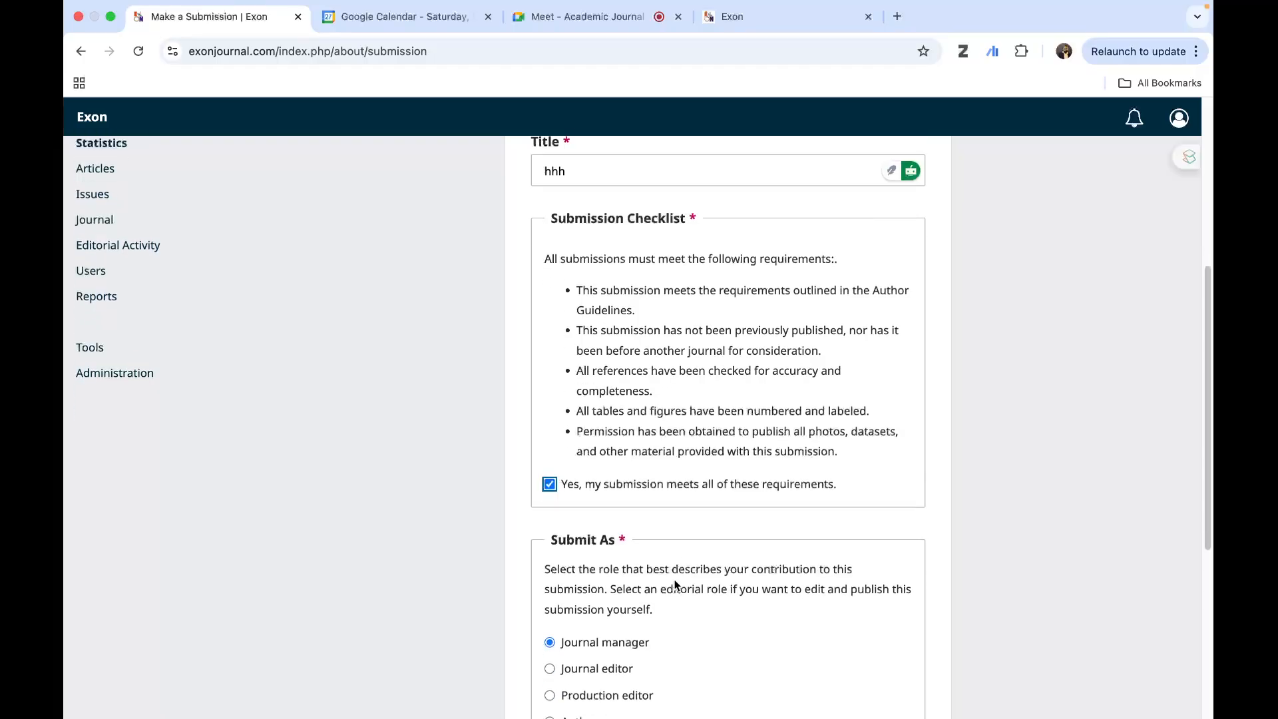
scroll(692, 600, "down", 4)
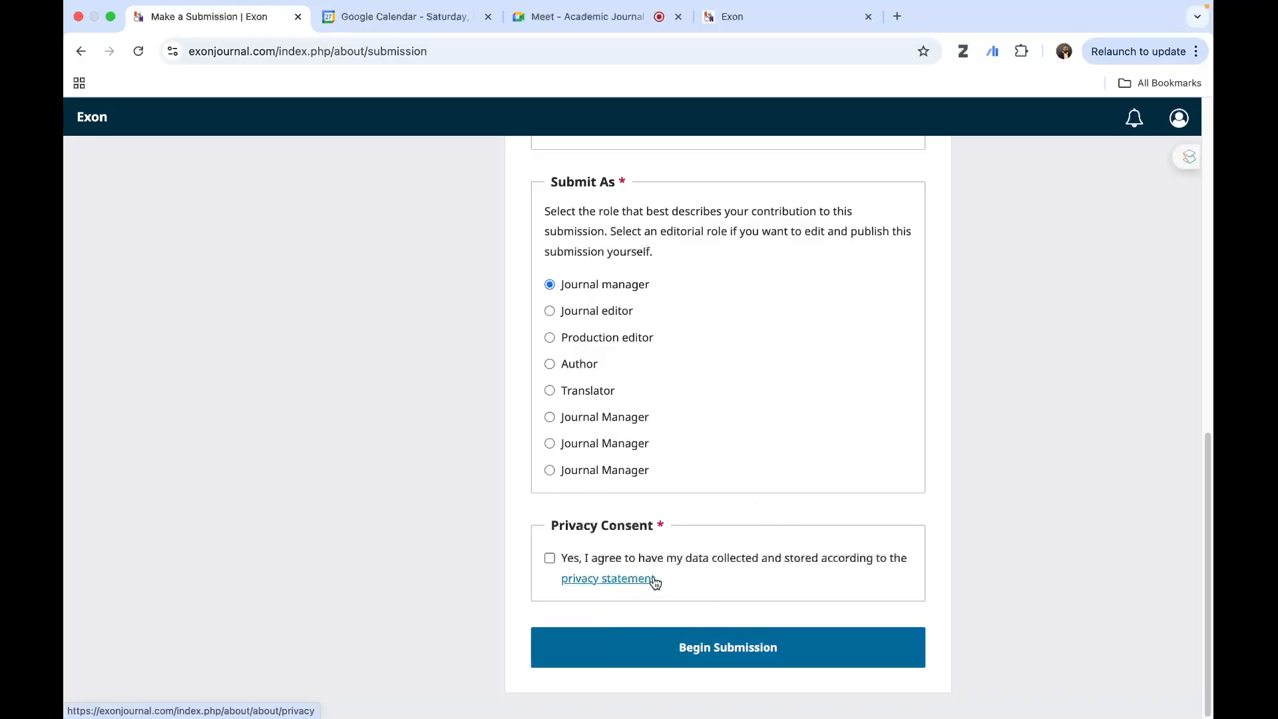
left_click(551, 559)
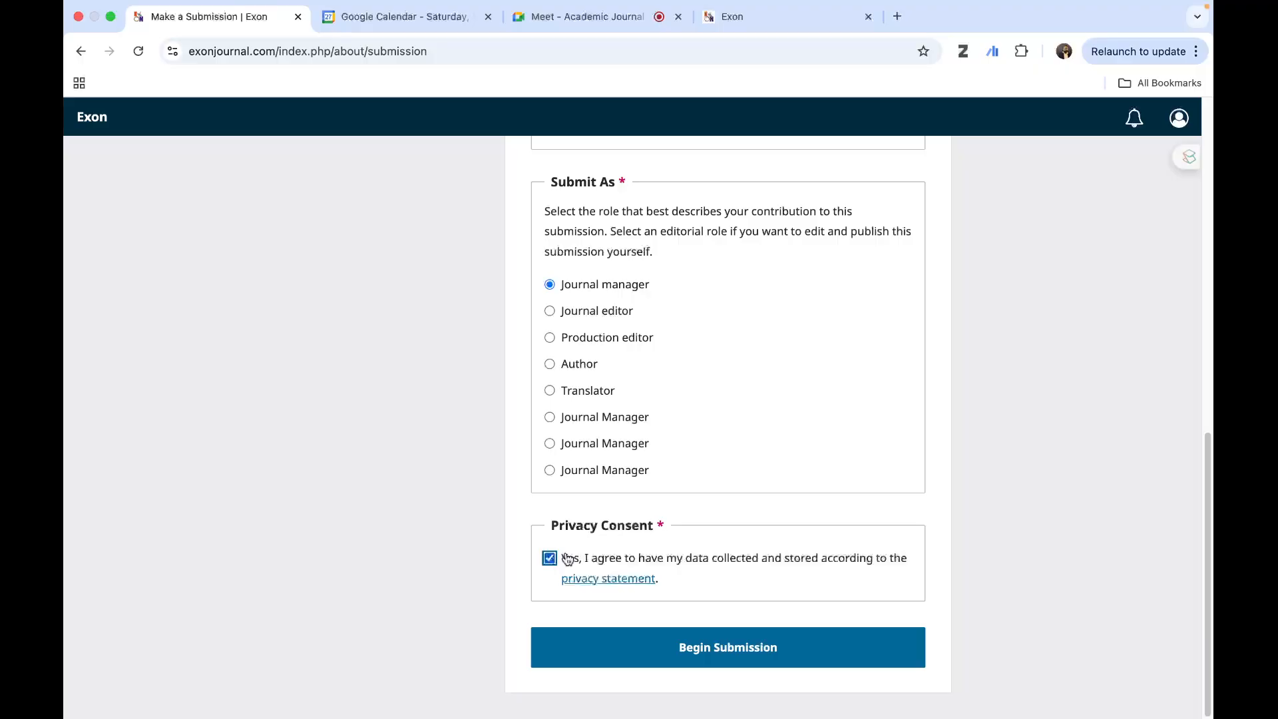
left_click(705, 649)
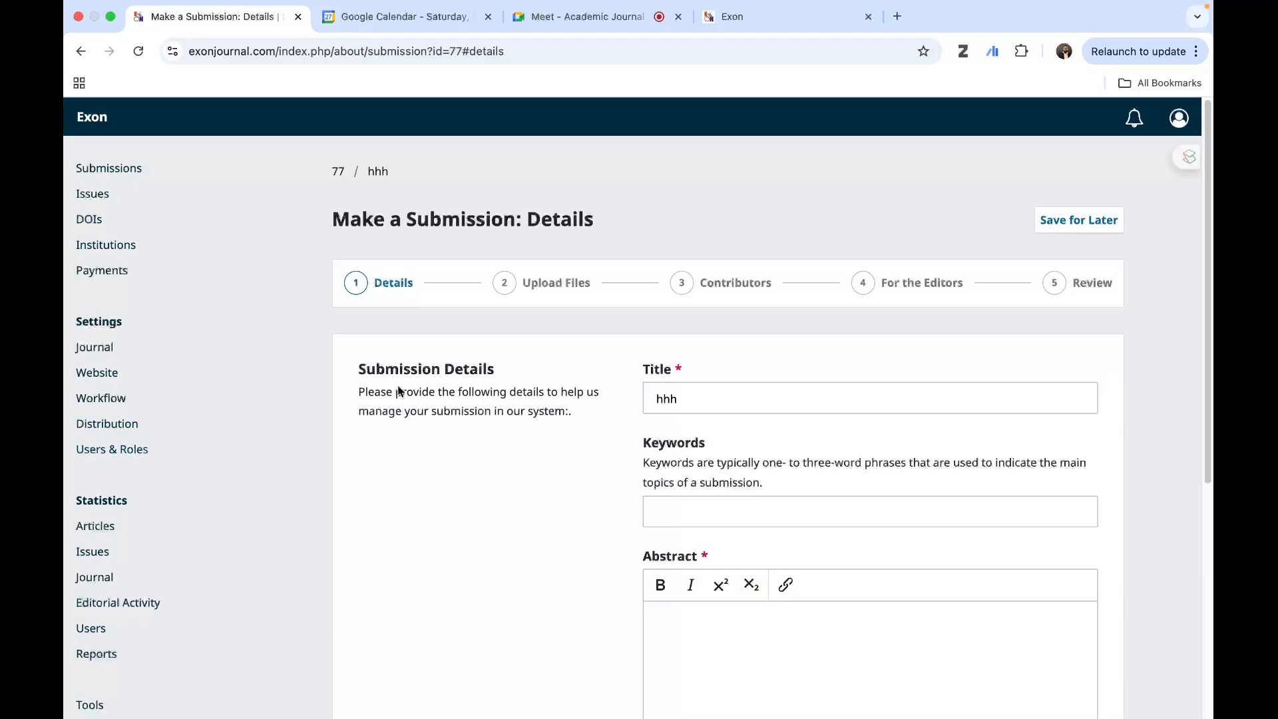
- Fill in the submission details with the keyword kk and the abstract kkkjjhh, and continue to the file upload stage
scroll(847, 348, "down", 5)
scroll(765, 457, "up", 3)
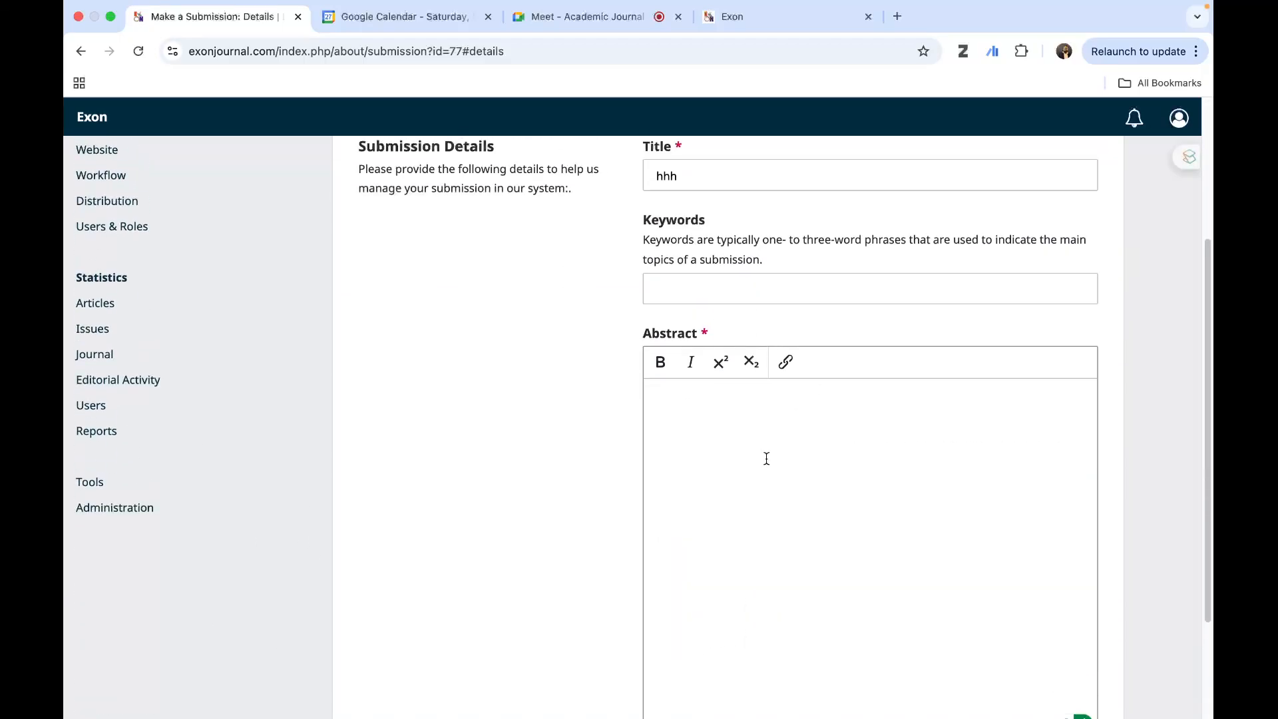
left_click(685, 354)
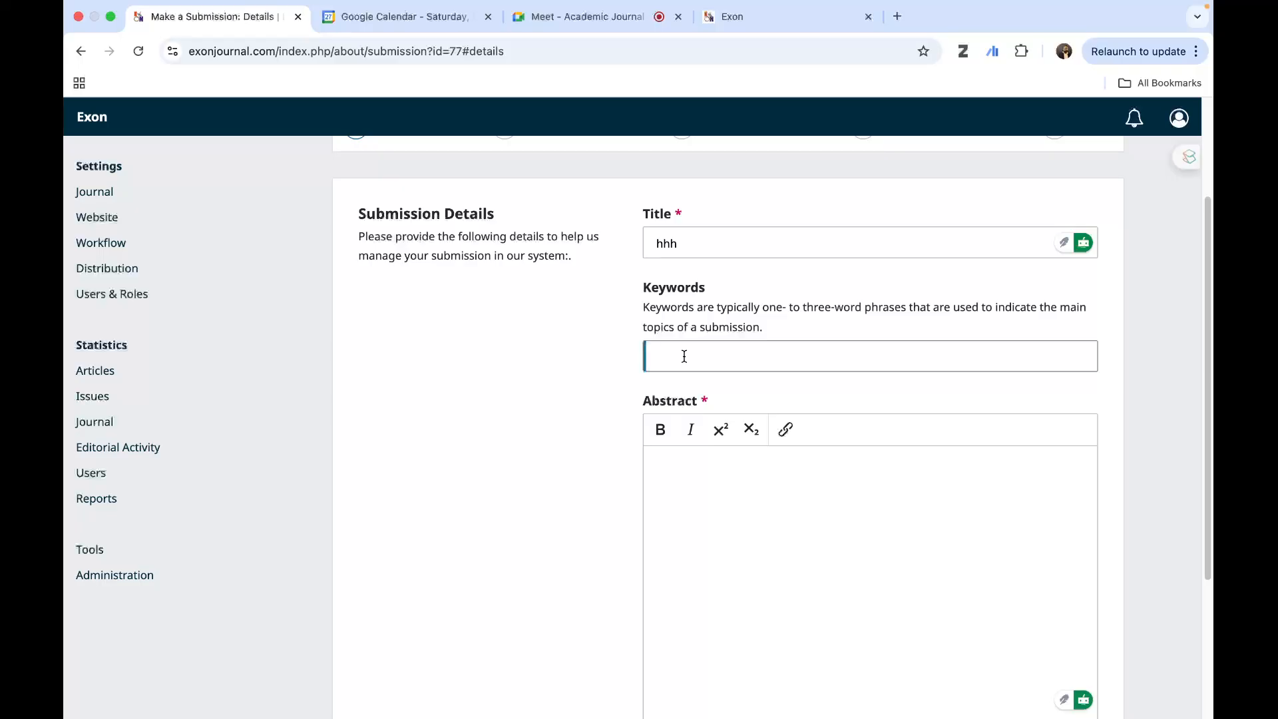
type("kk")
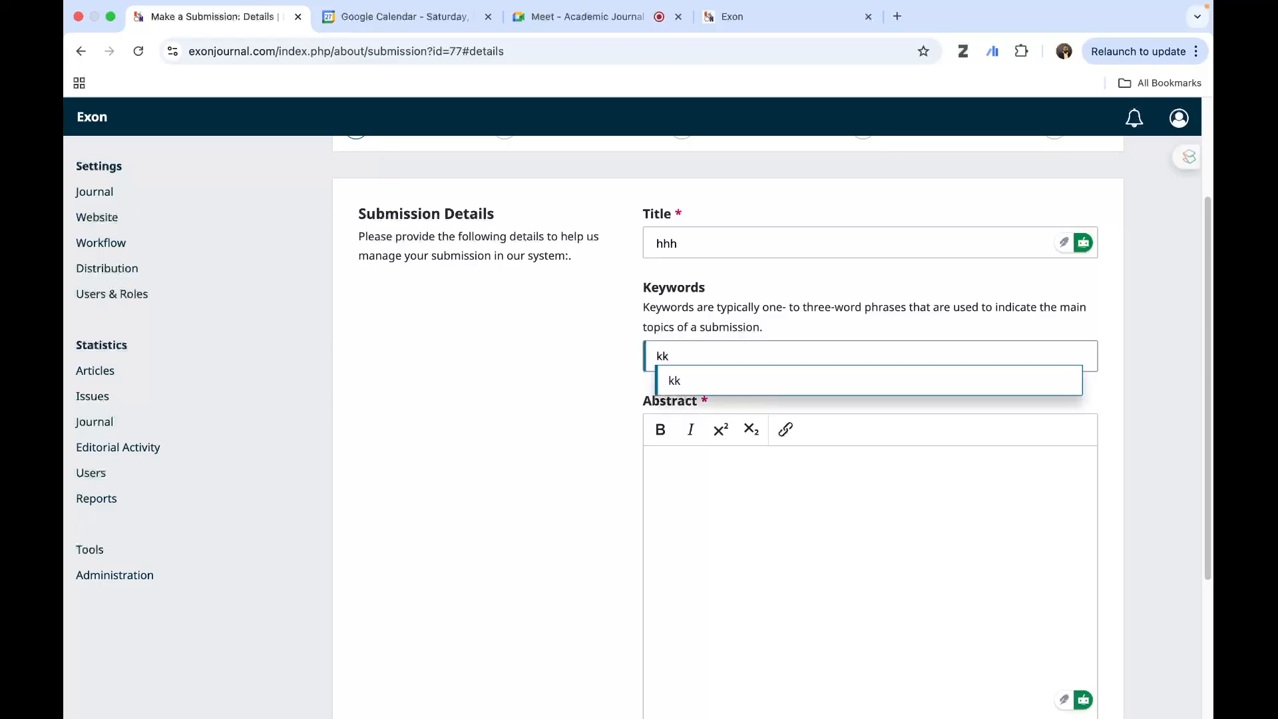
left_click(713, 378)
left_click(694, 484)
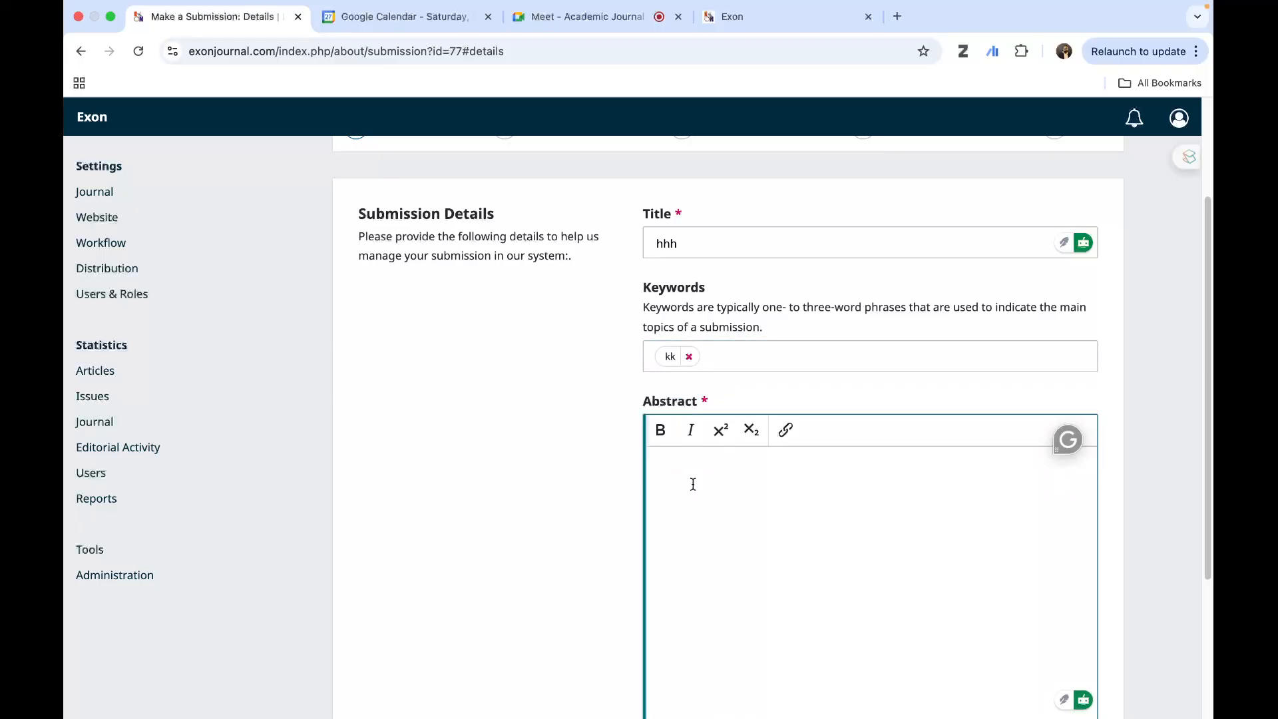
type("kkkjjhh")
scroll(472, 514, "down", 5)
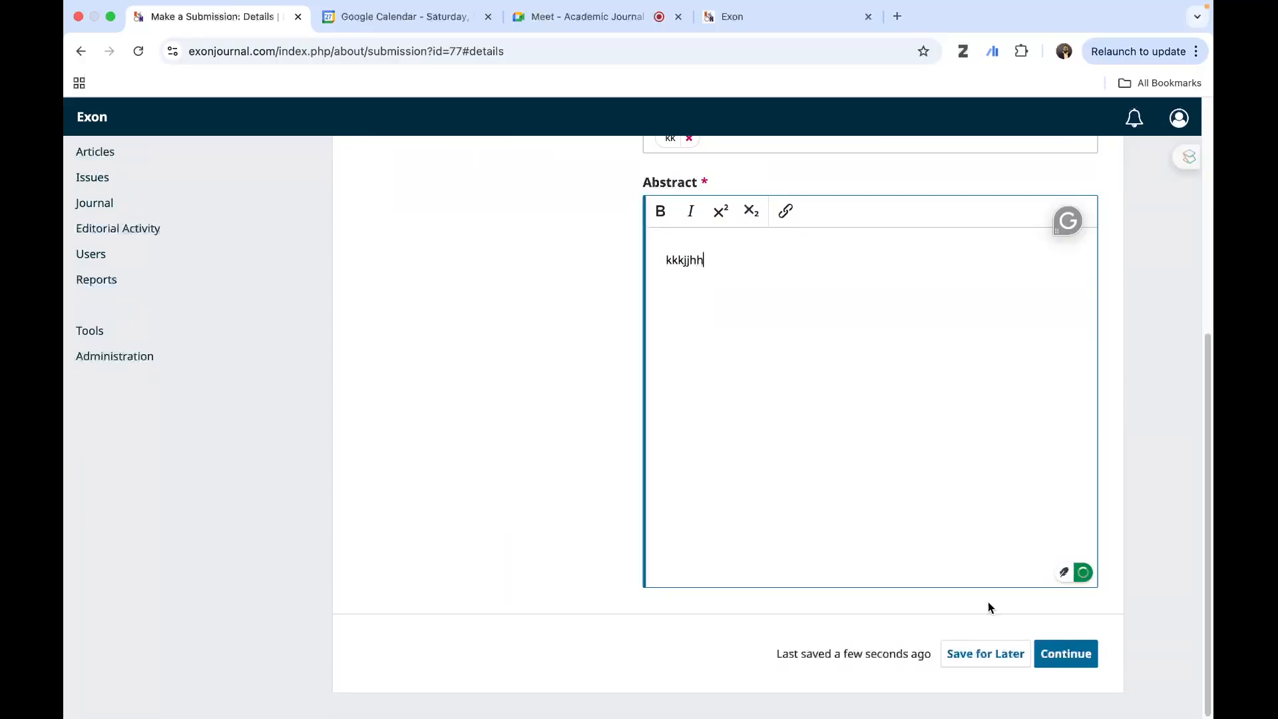
left_click(1063, 653)
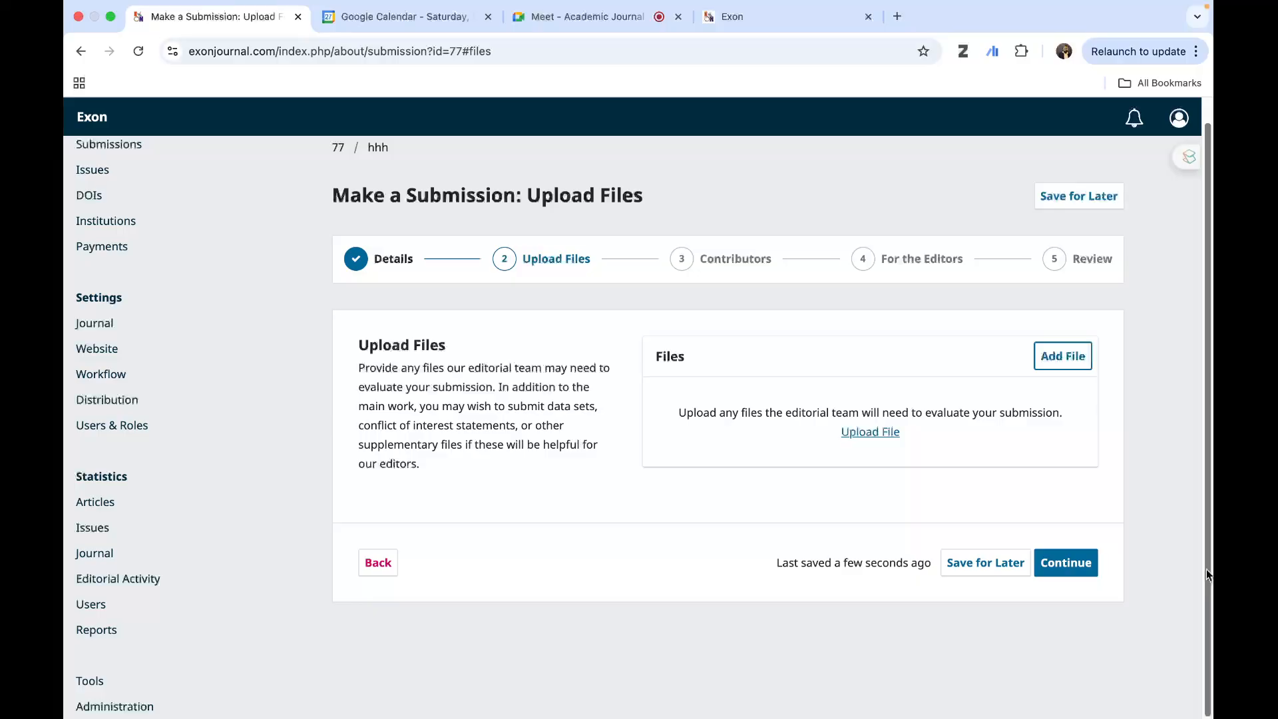
- Upload the PDF Peer Review Report 4 from the exonJ folder in Documents and classify it as Article Text
left_click(1060, 368)
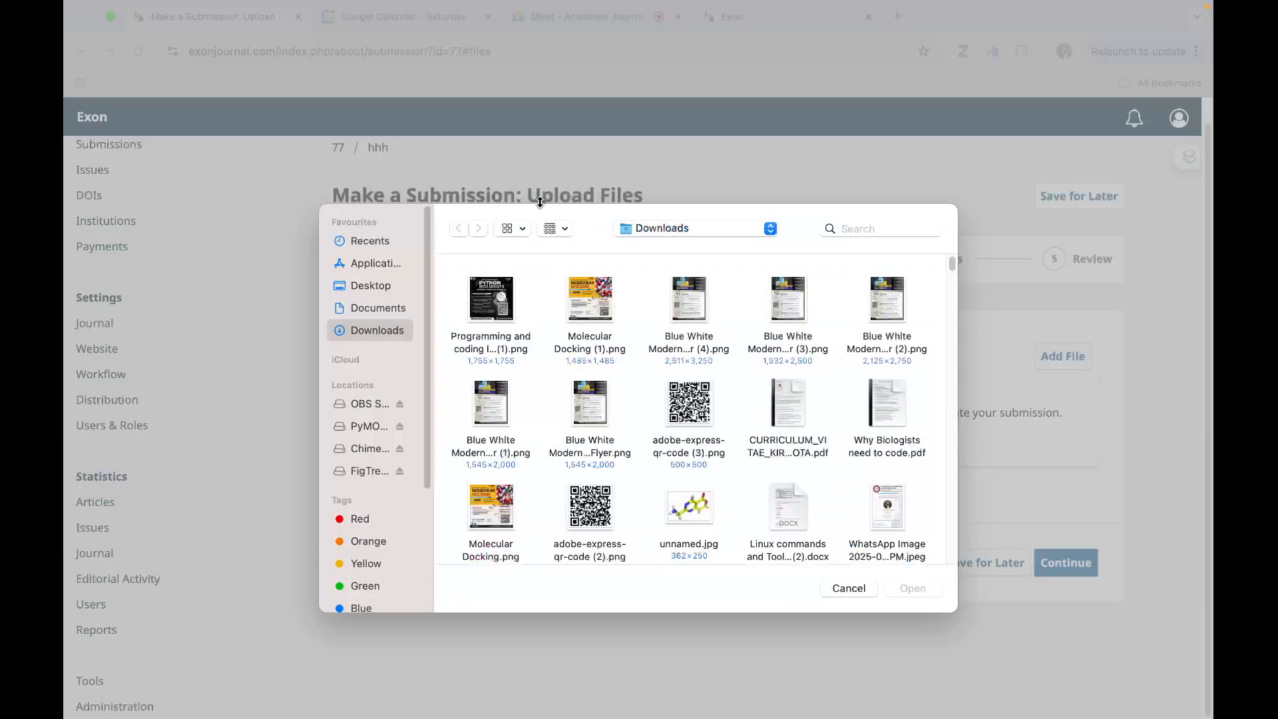
left_click(381, 309)
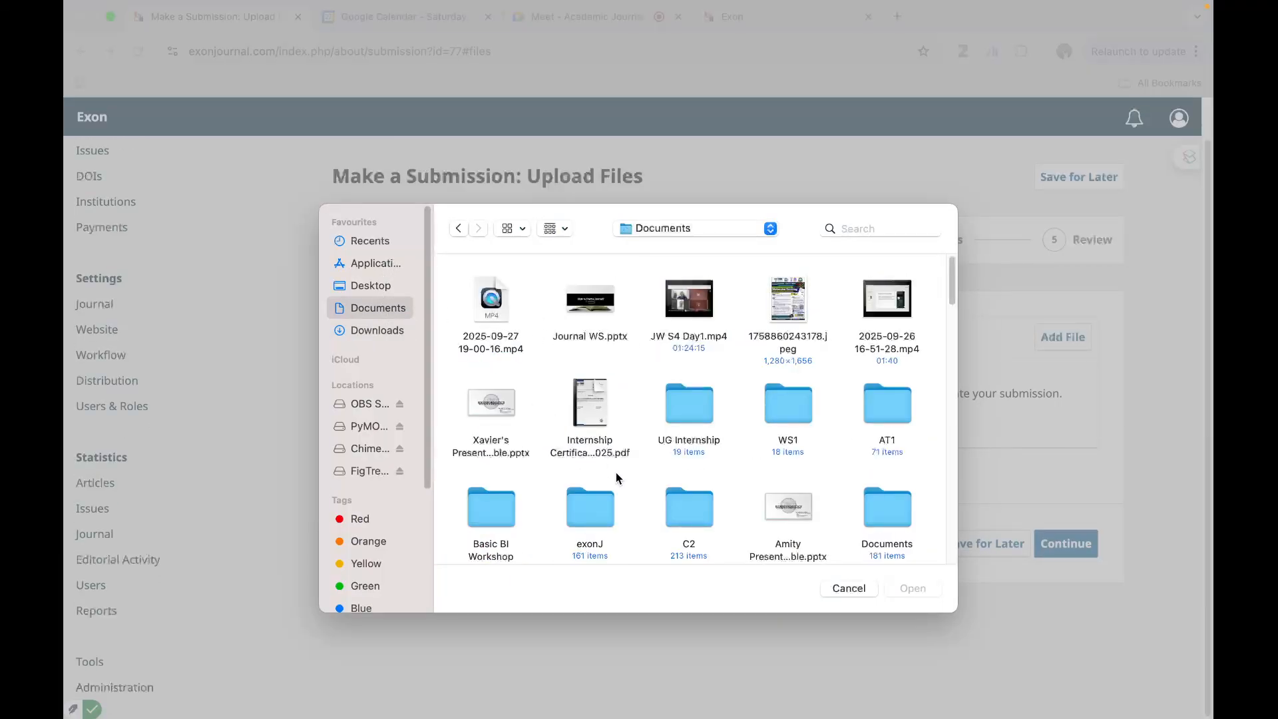
double_click(597, 518)
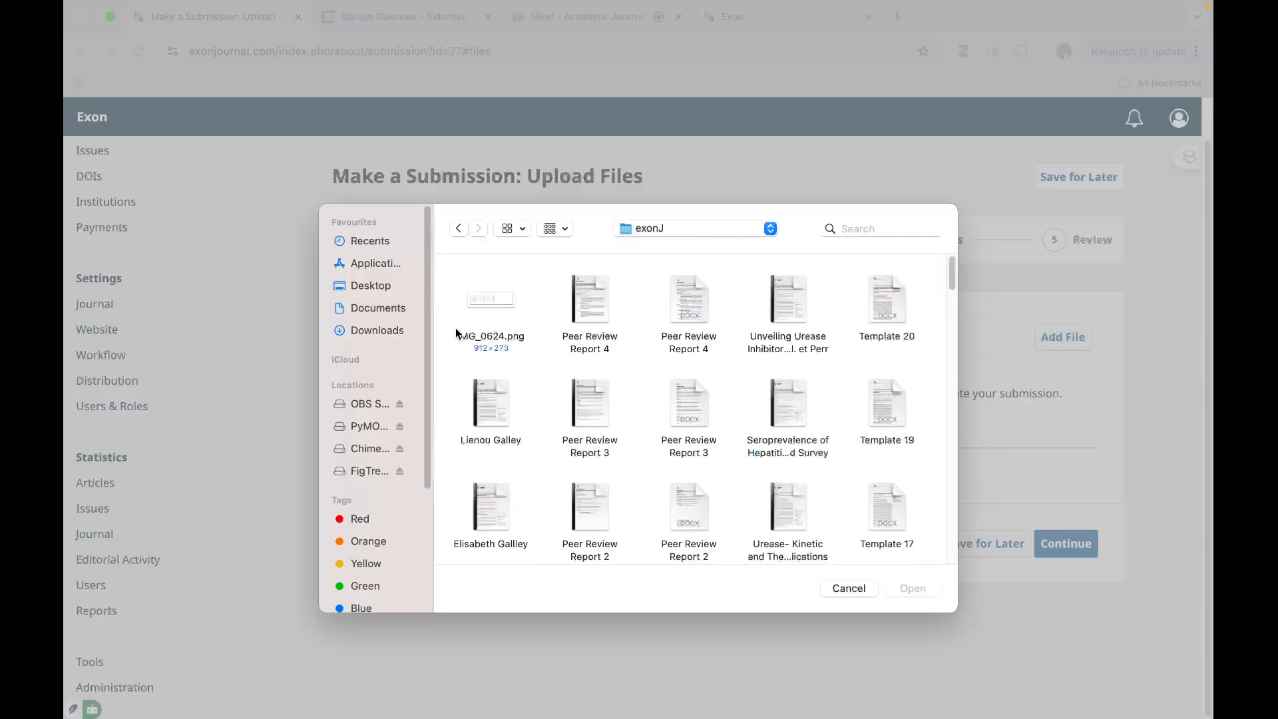
left_click(581, 310)
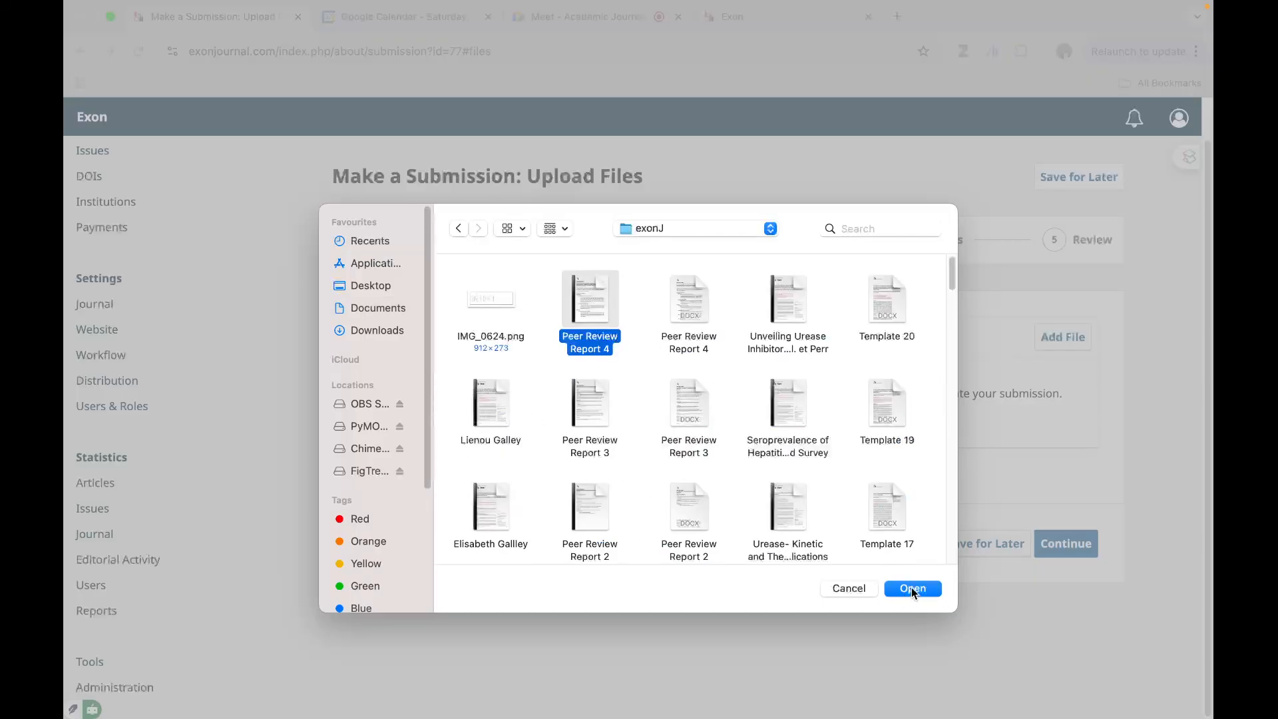
left_click(913, 588)
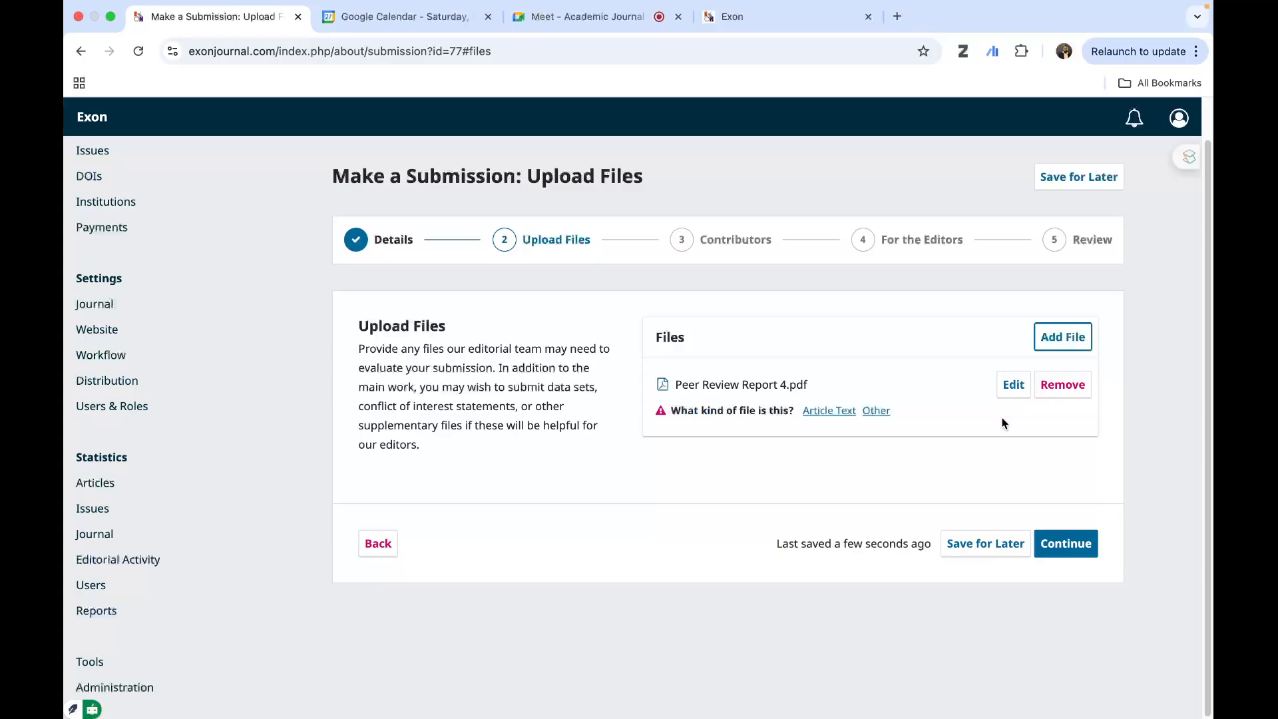
left_click(823, 413)
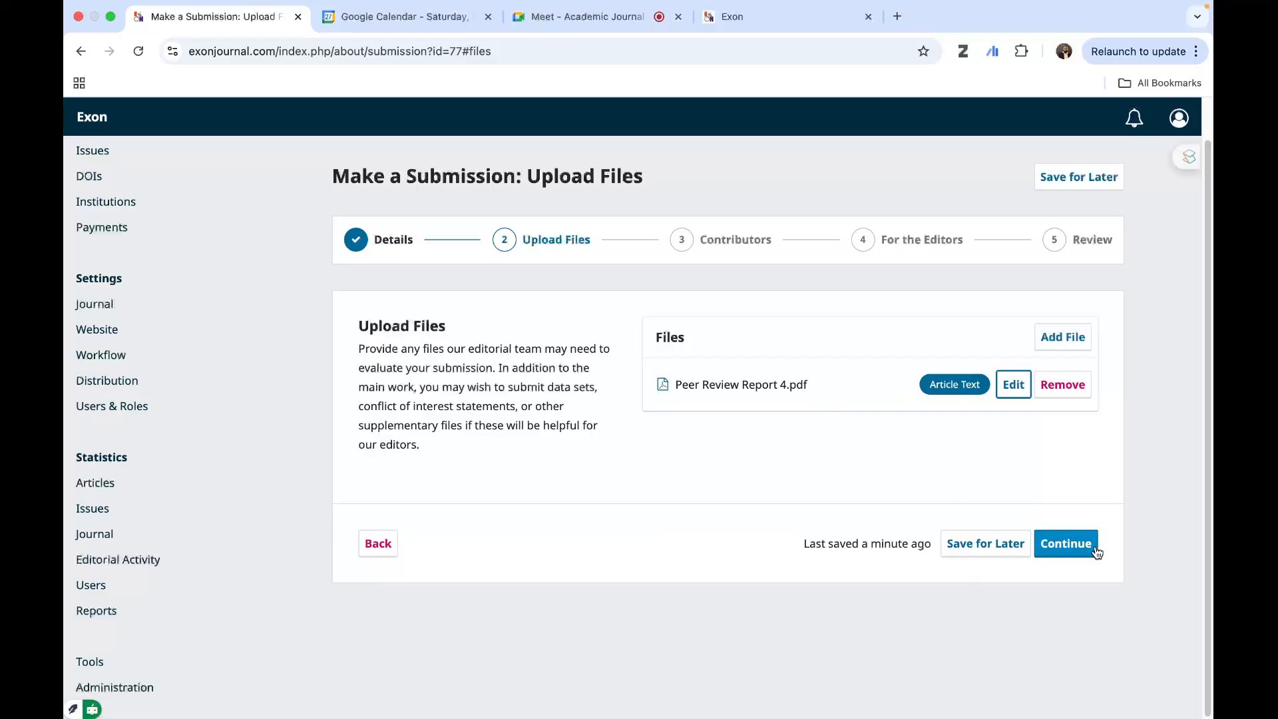
- Continue to the contributors stage and add a contributor with given name hhh, country Anguilla, and a saved profile's e-mail and family name
left_click(1069, 549)
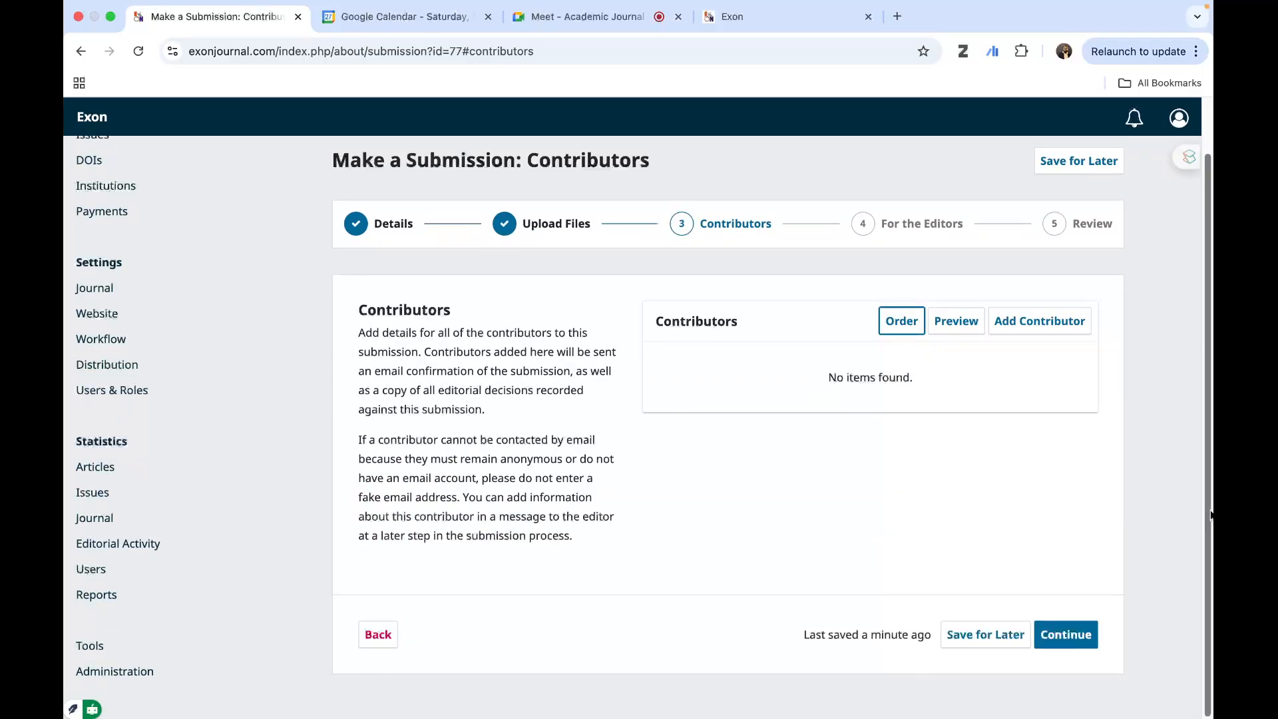
left_click(1048, 326)
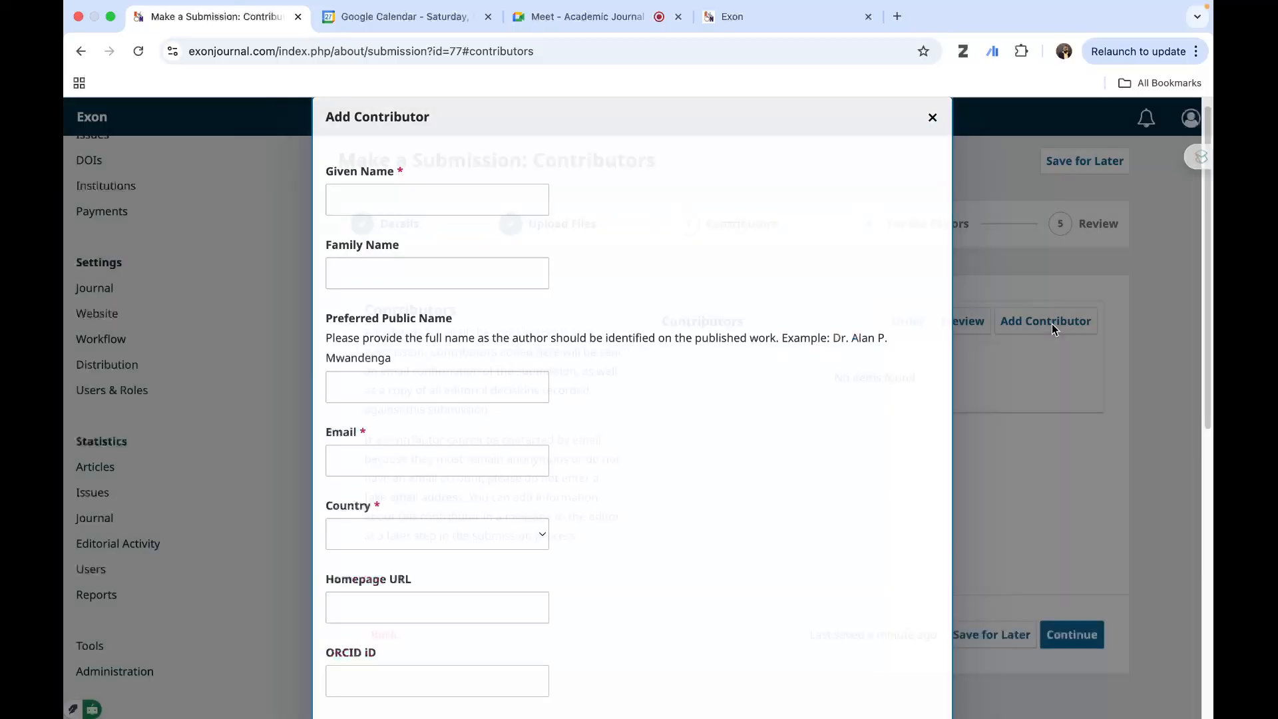
left_click(418, 200)
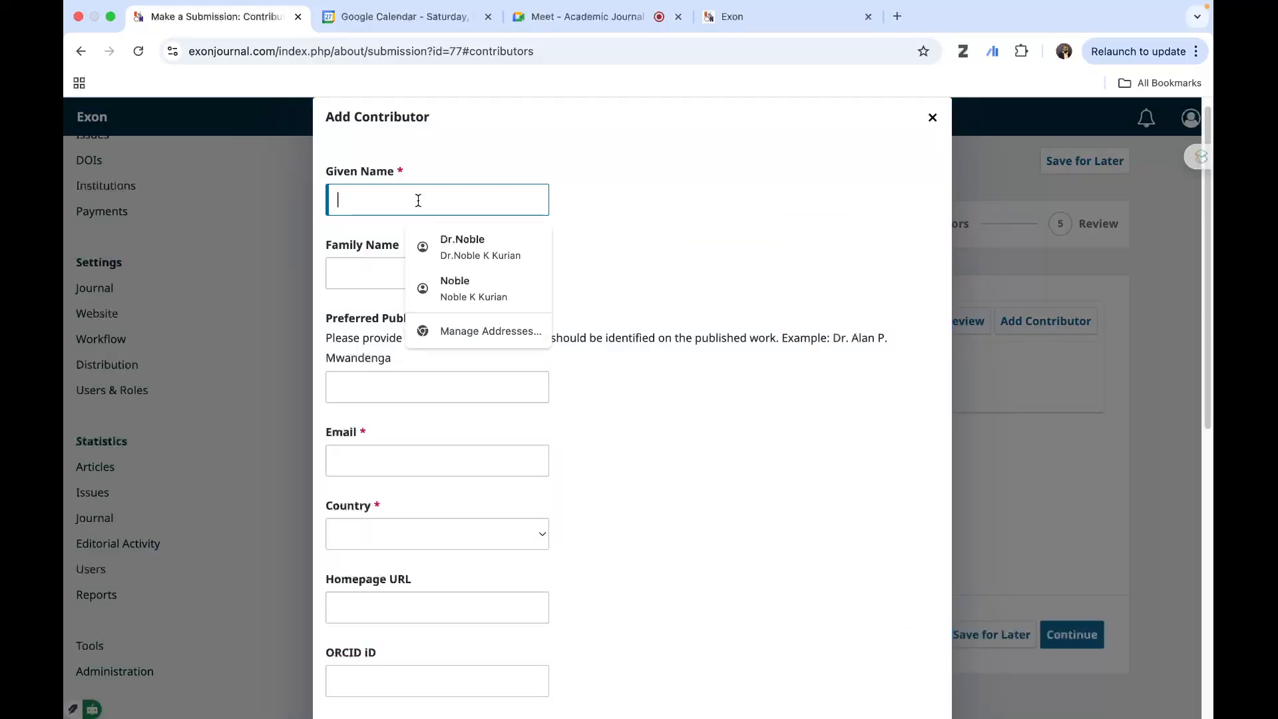
type("hhh")
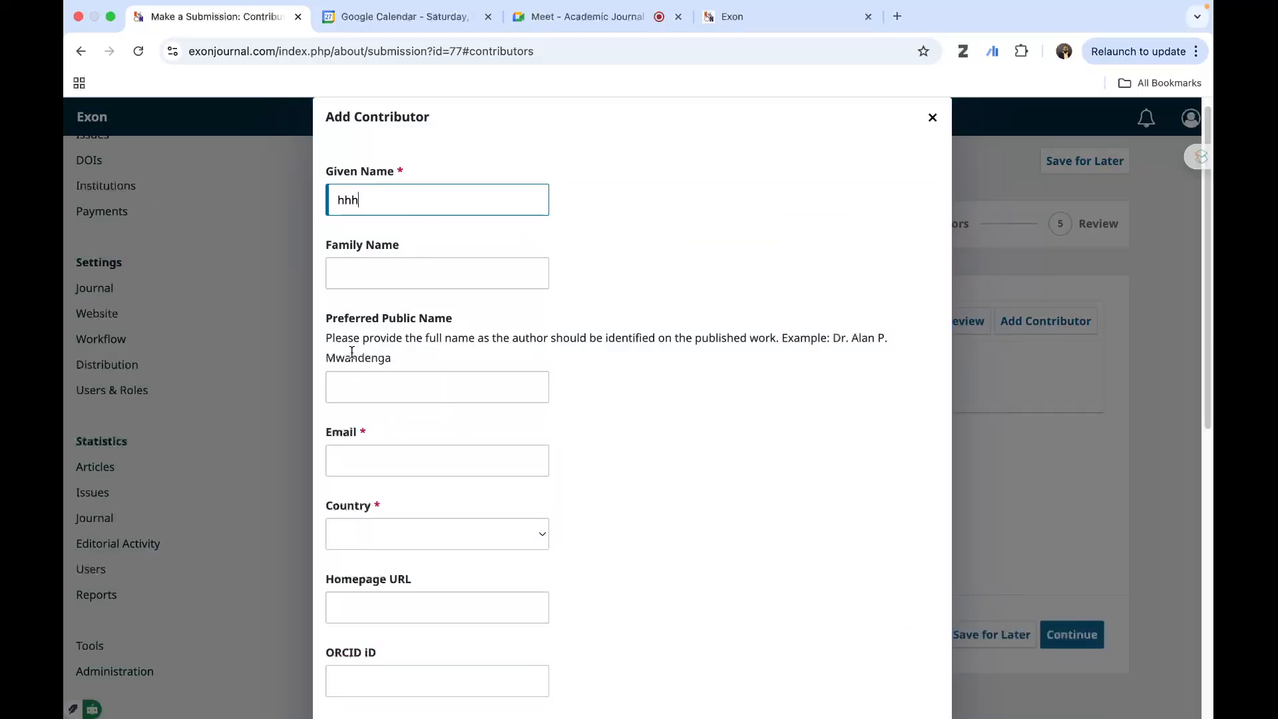
scroll(468, 374, "down", 5)
left_click(422, 394)
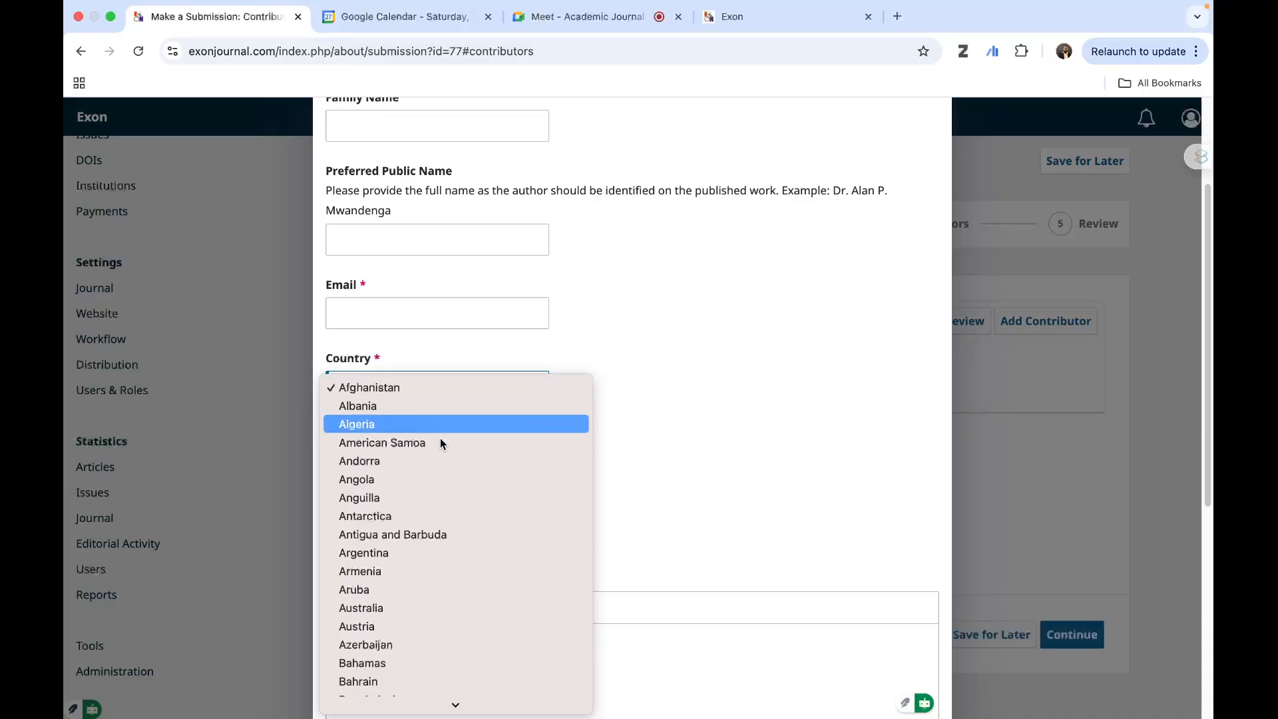
left_click(440, 501)
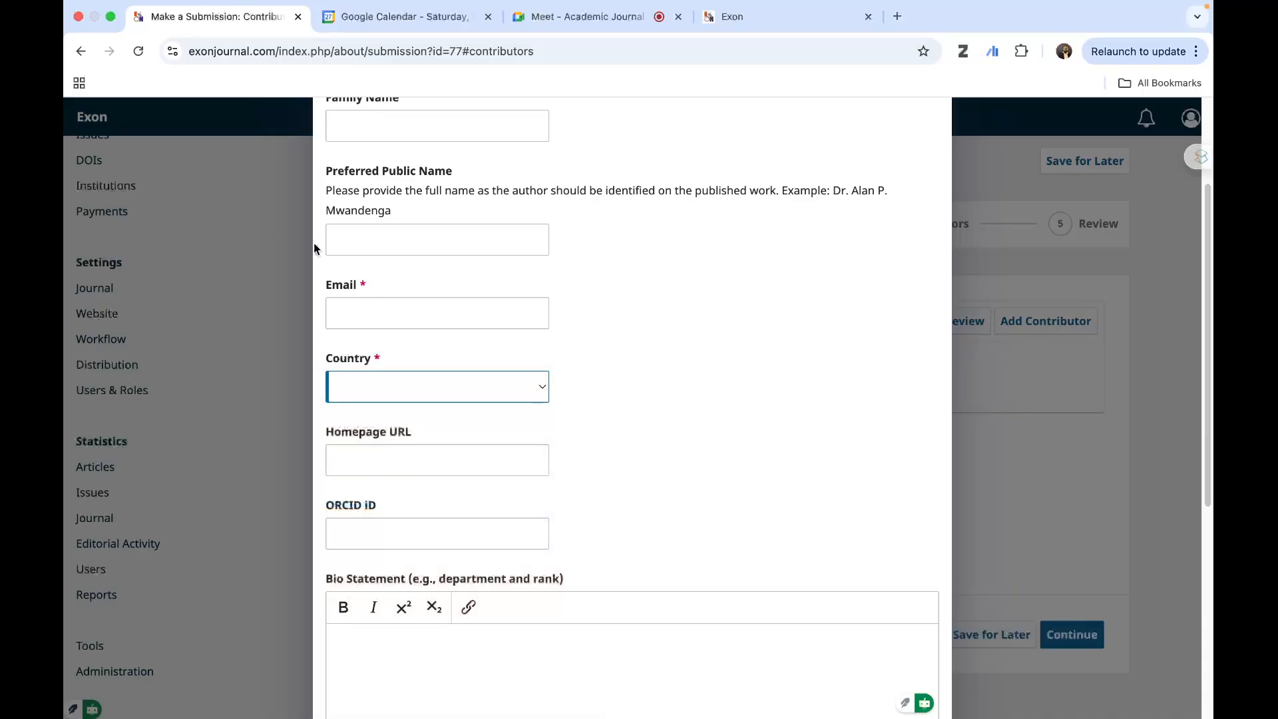
left_click(379, 311)
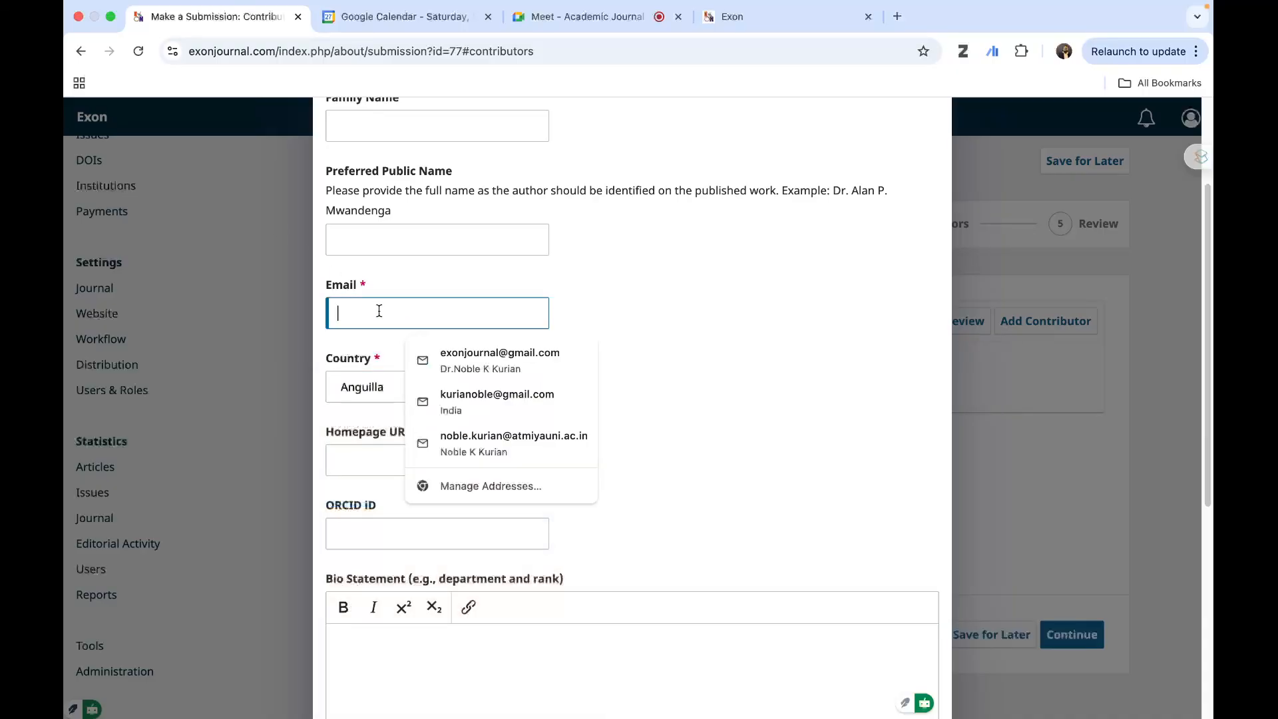
left_click(493, 368)
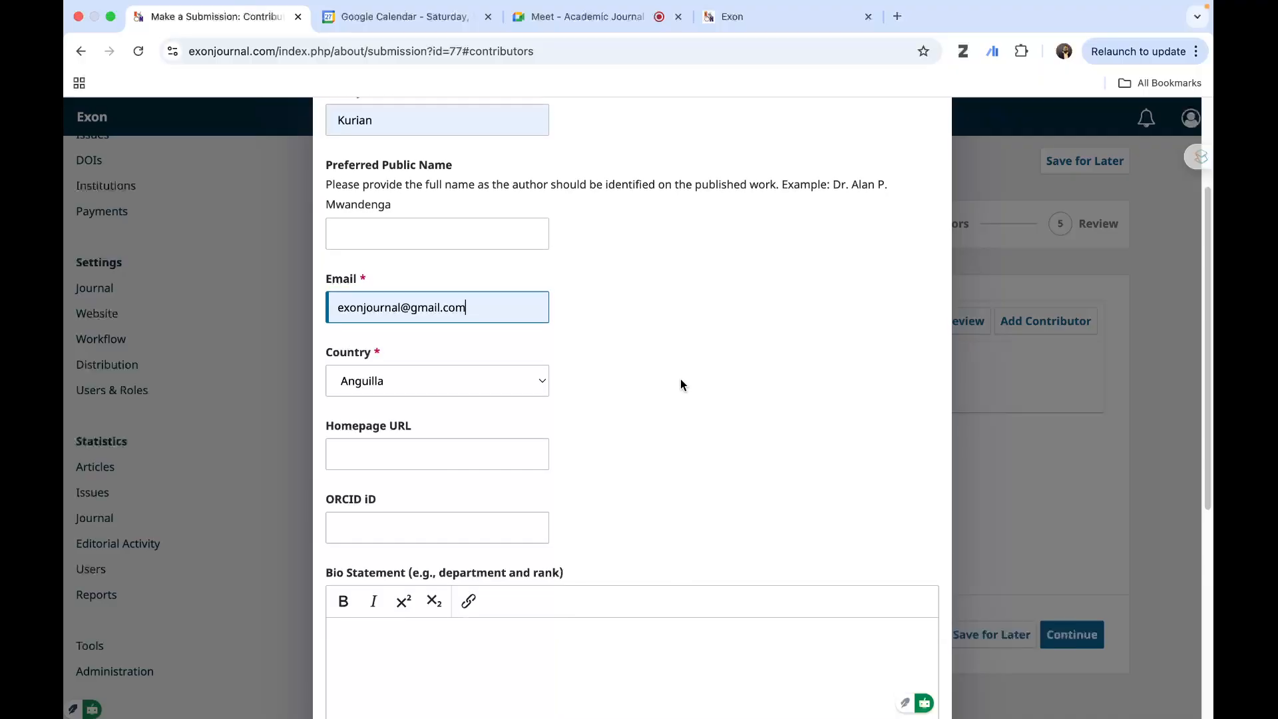
- Leave the contributor's homepage, ORCID iD, bio statement and affiliation blank, keep the Author role, and save the contributor
scroll(680, 385, "down", 5)
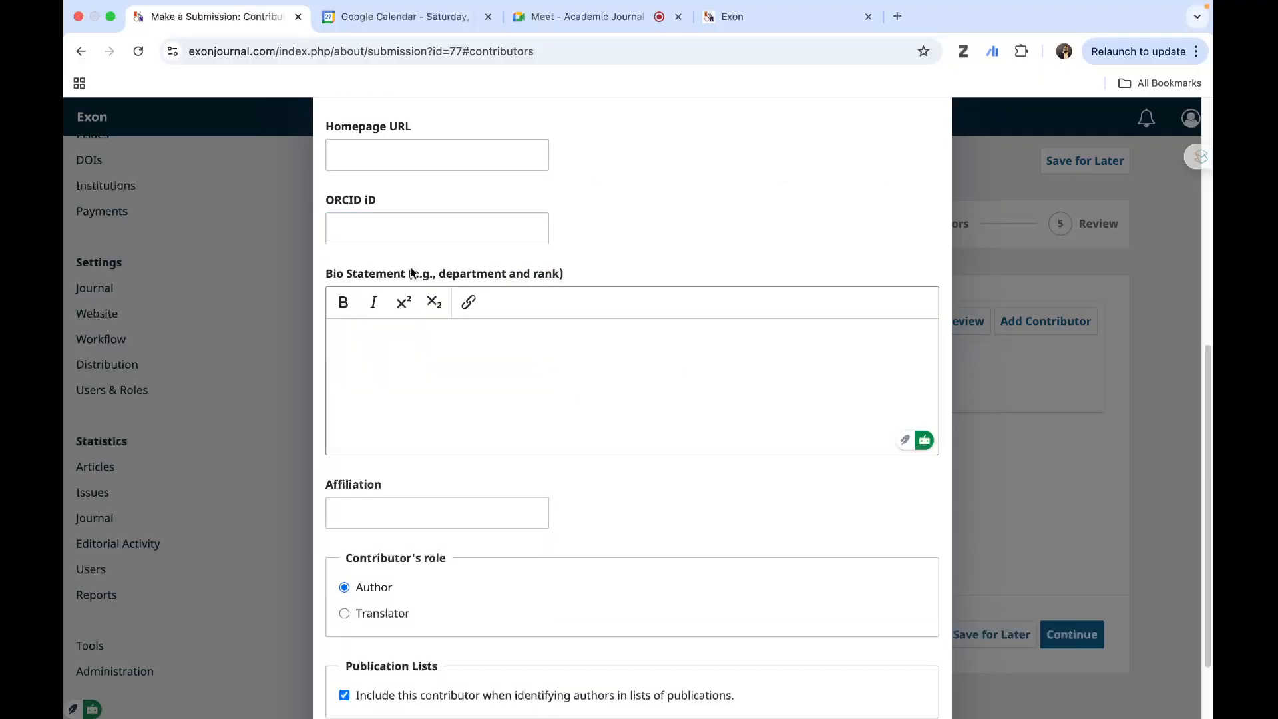
scroll(409, 229, "up", 5)
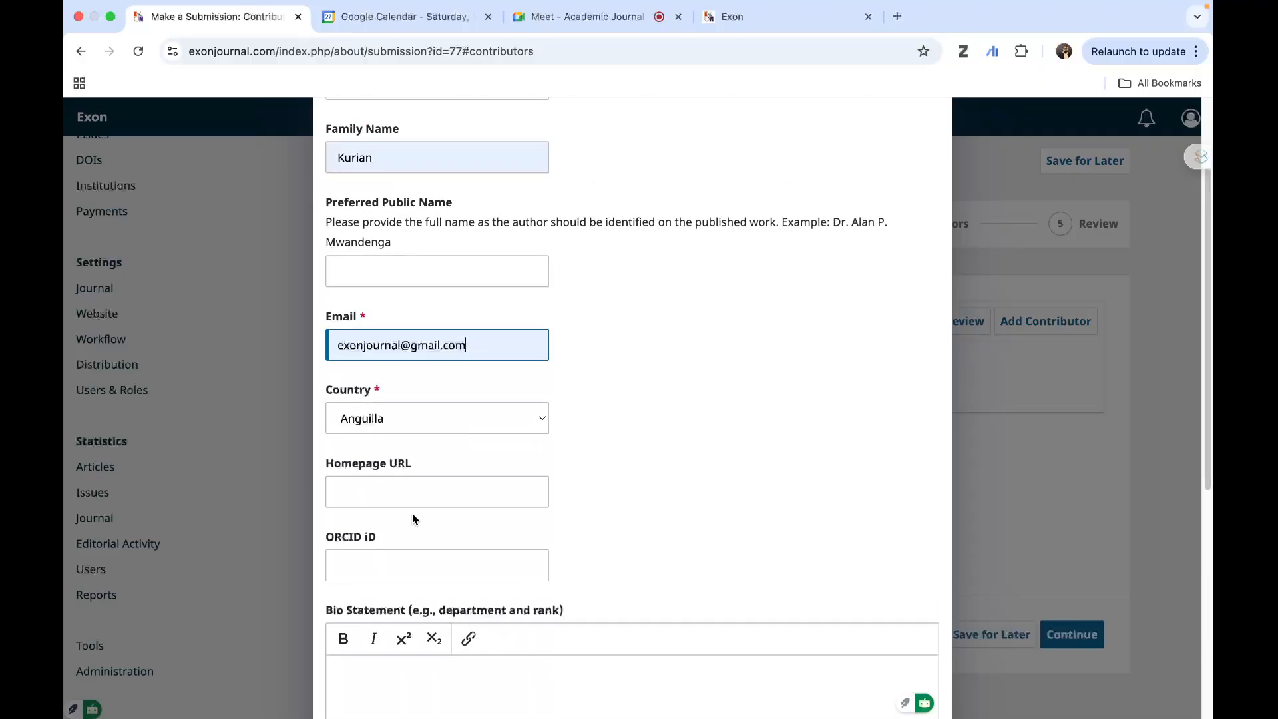
left_click(408, 556)
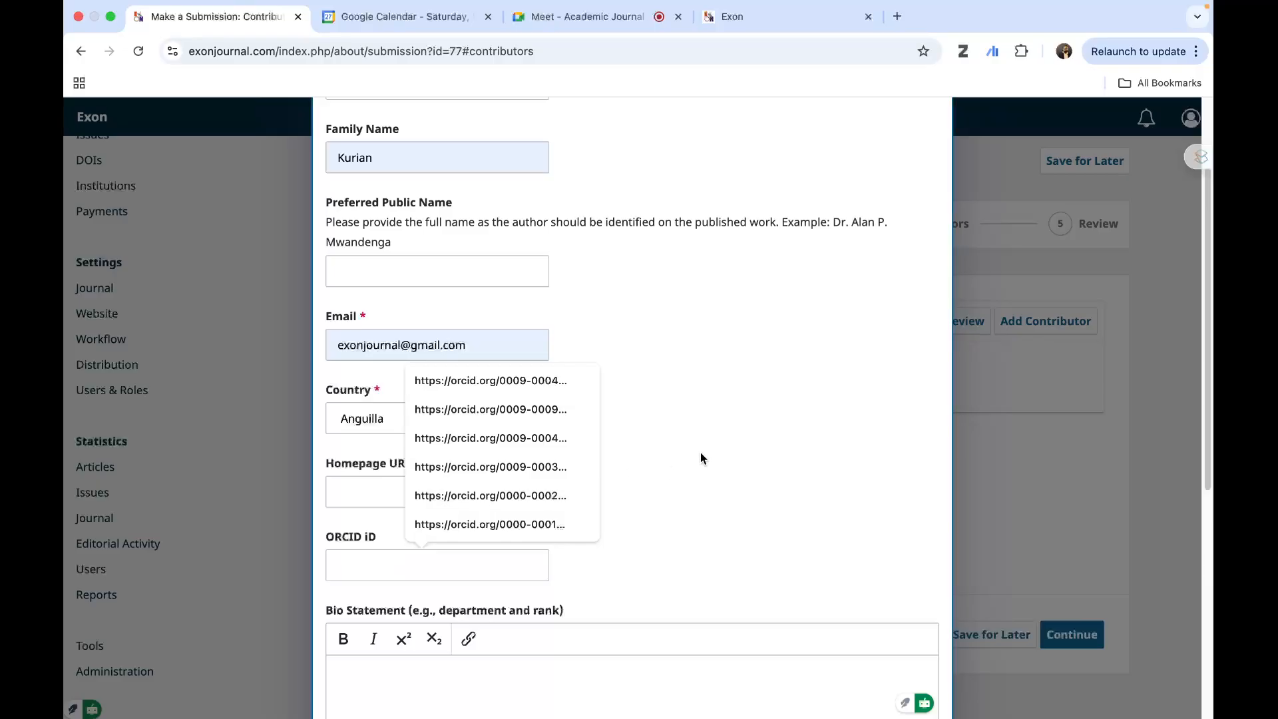
left_click(401, 485)
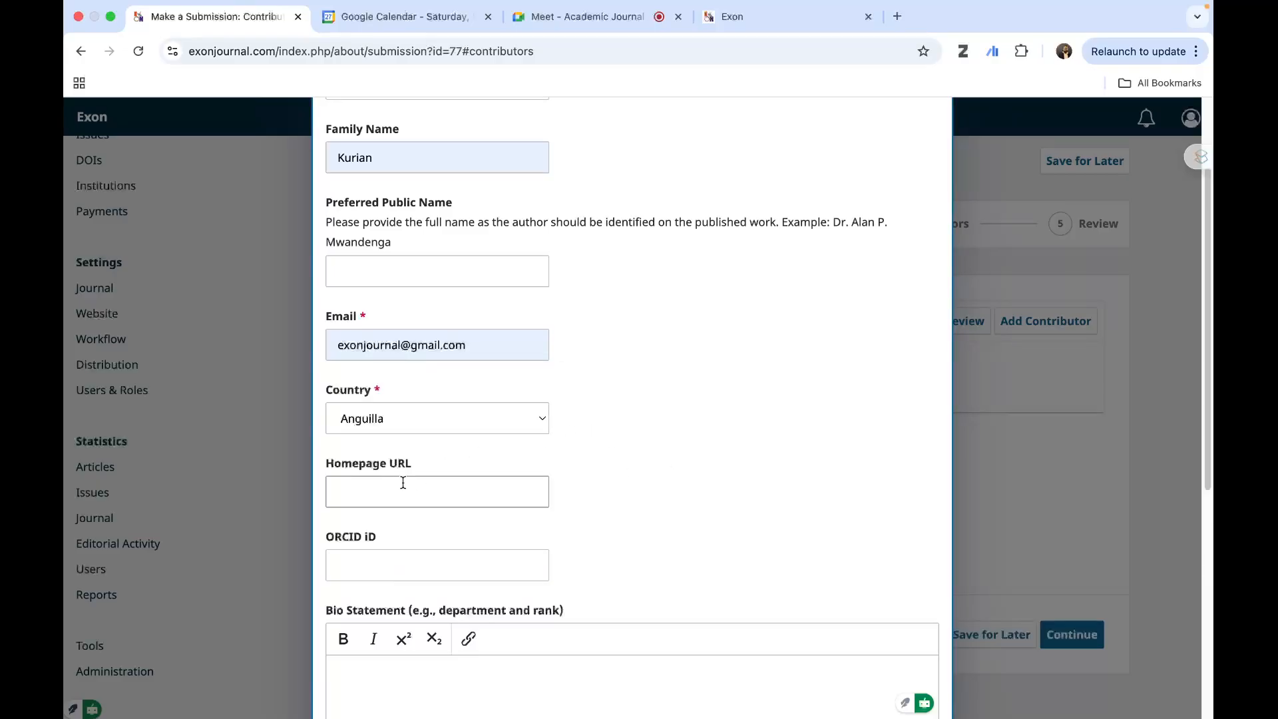
scroll(699, 434, "down", 2)
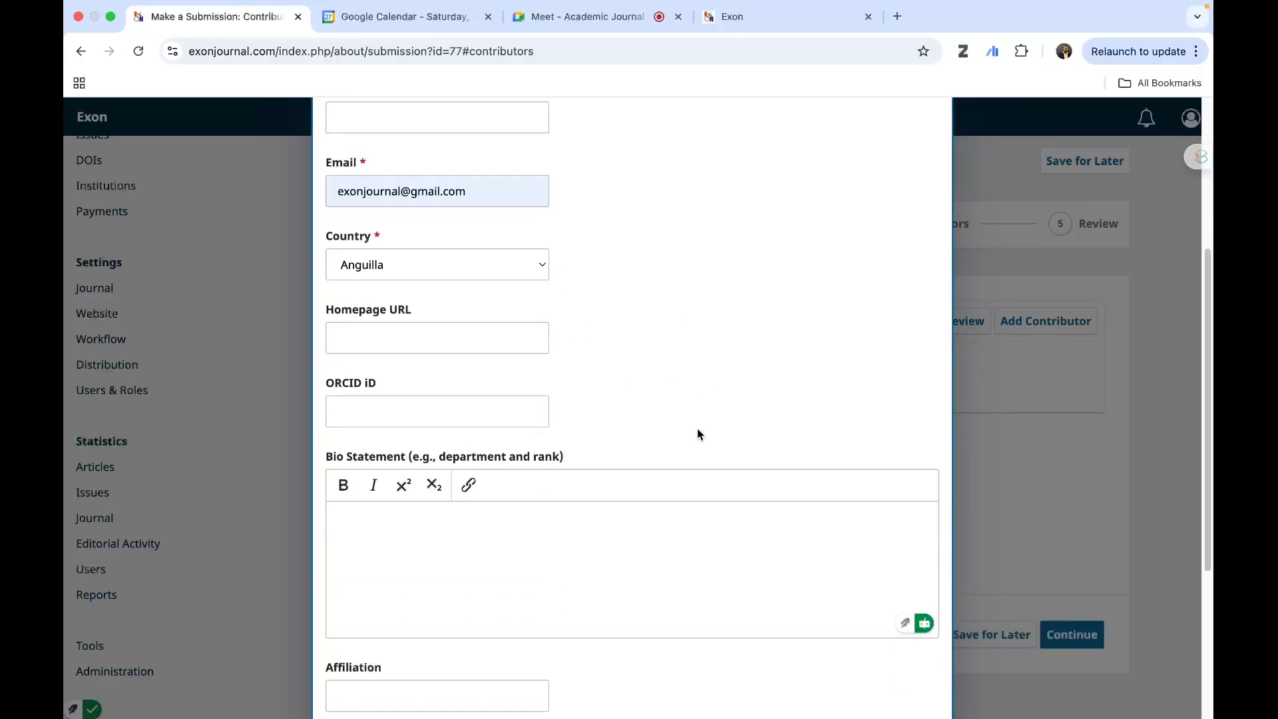
scroll(693, 437, "down", 2)
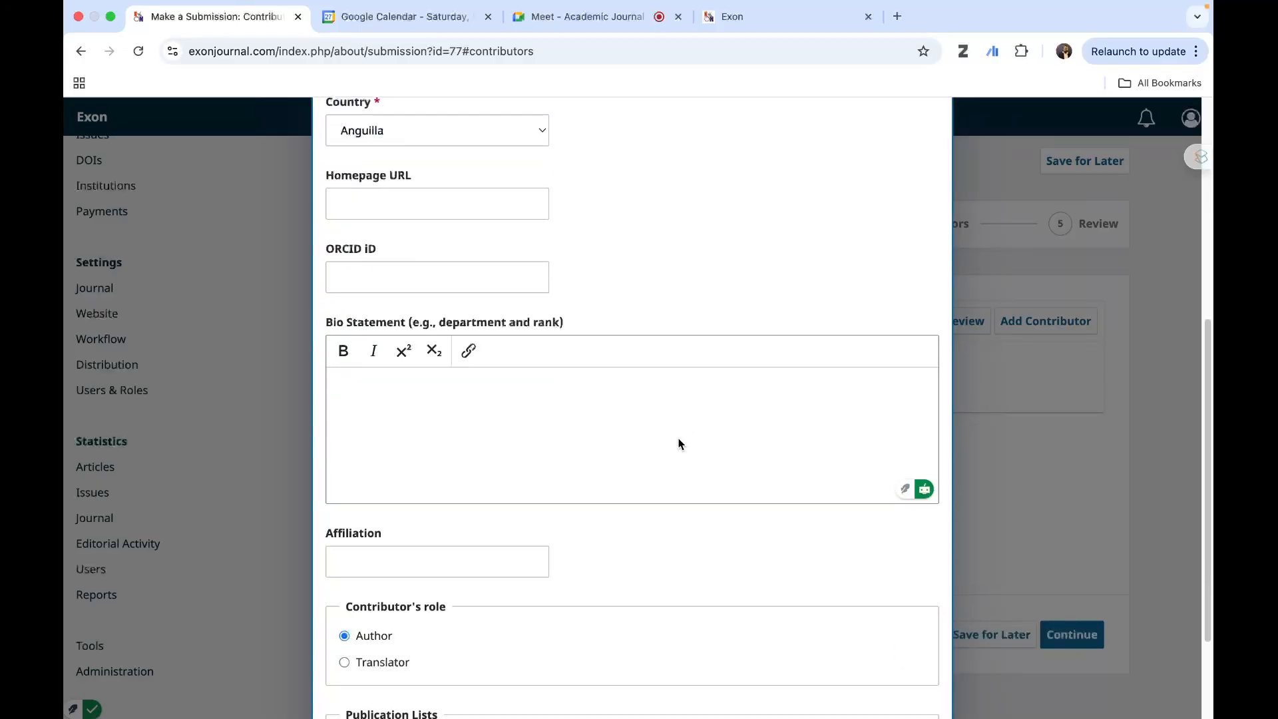
left_click(502, 396)
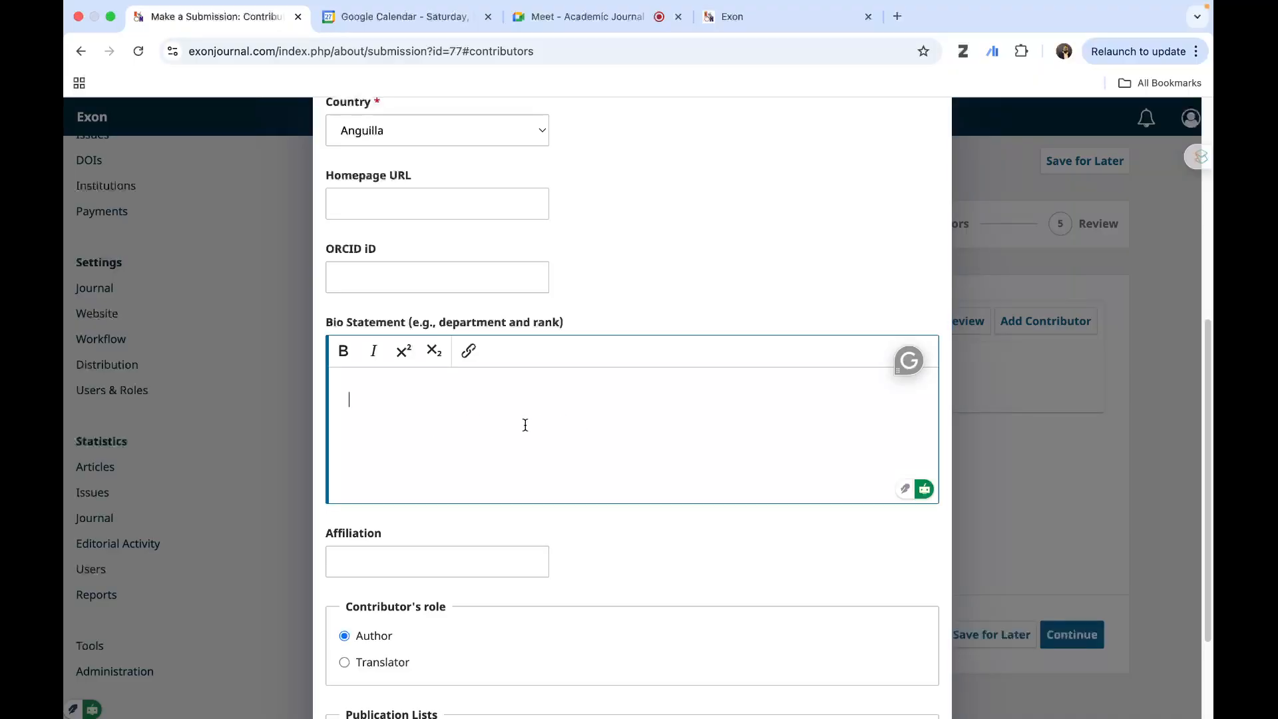
scroll(481, 434, "down", 1)
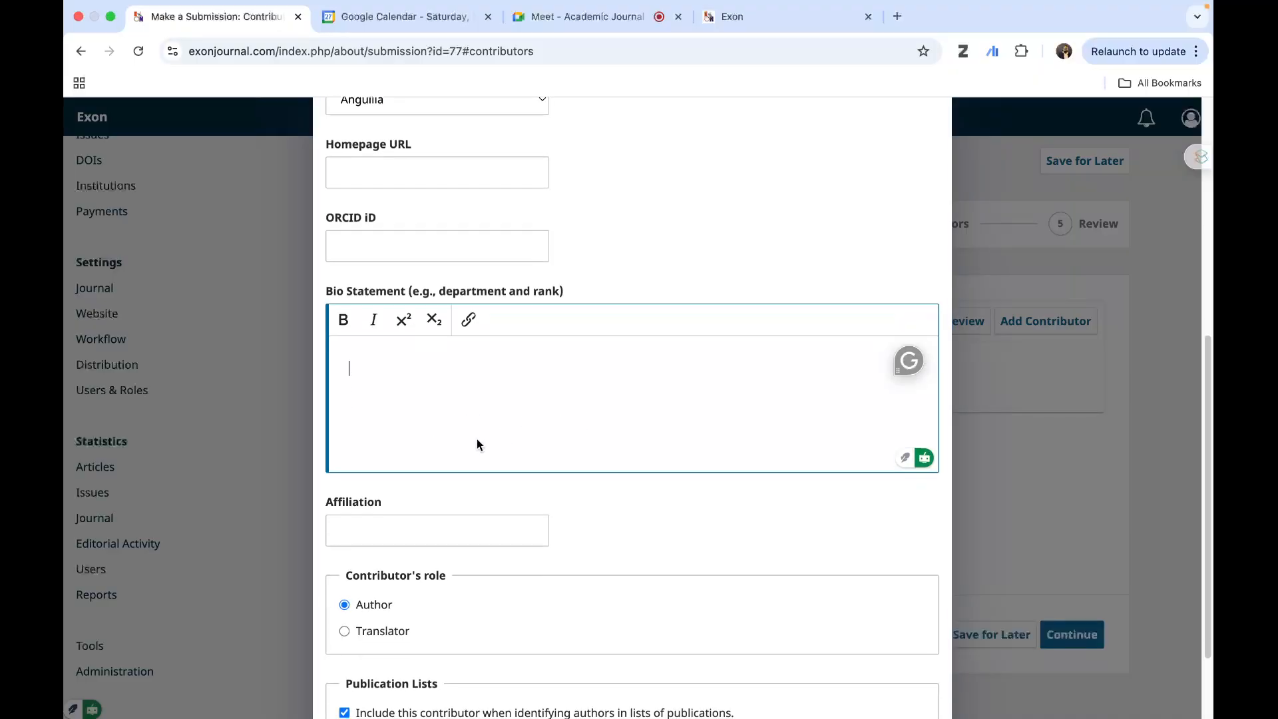
scroll(386, 532, "down", 3)
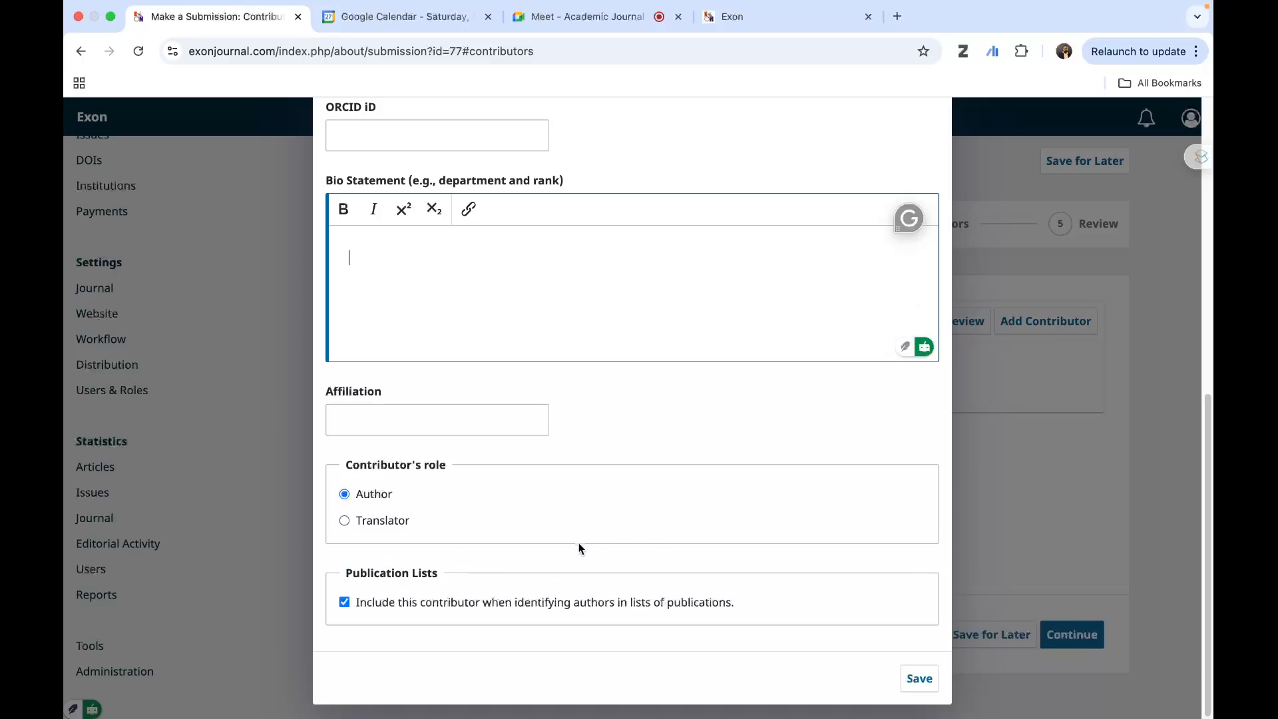
left_click(916, 676)
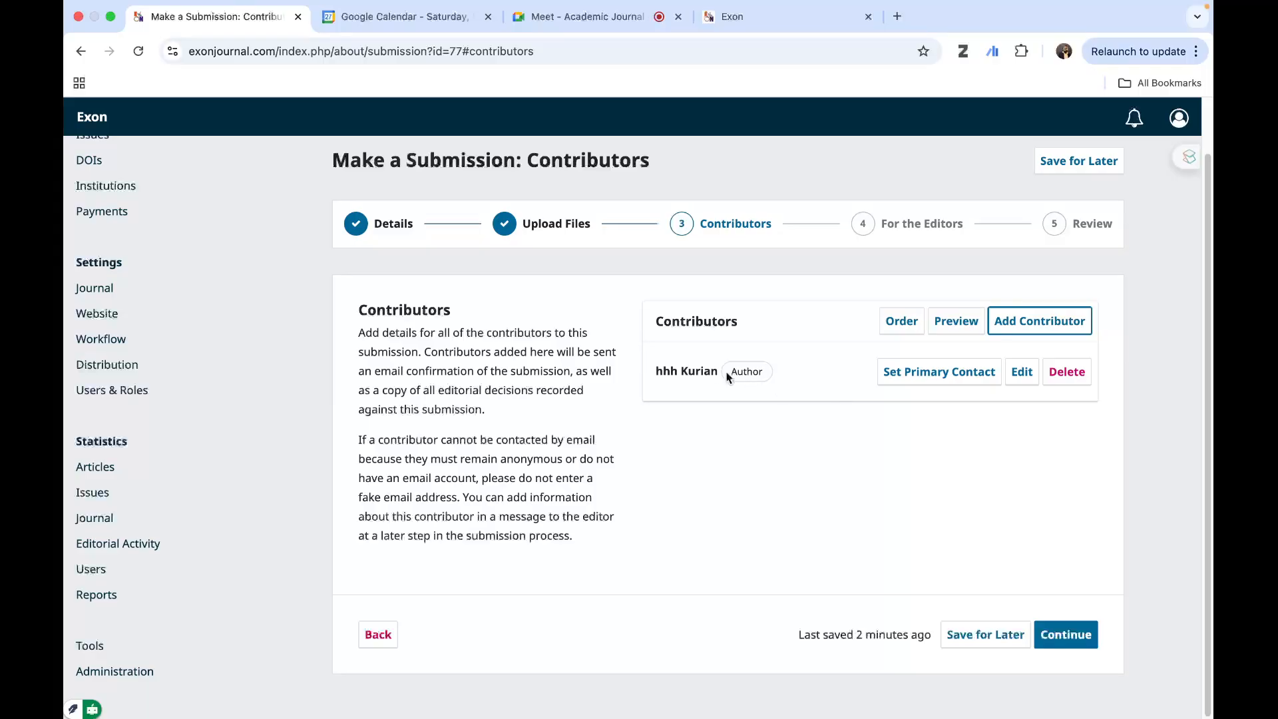
- Set the contributor as the primary contact and continue to the review stage without adding comments for the editor
left_click(914, 377)
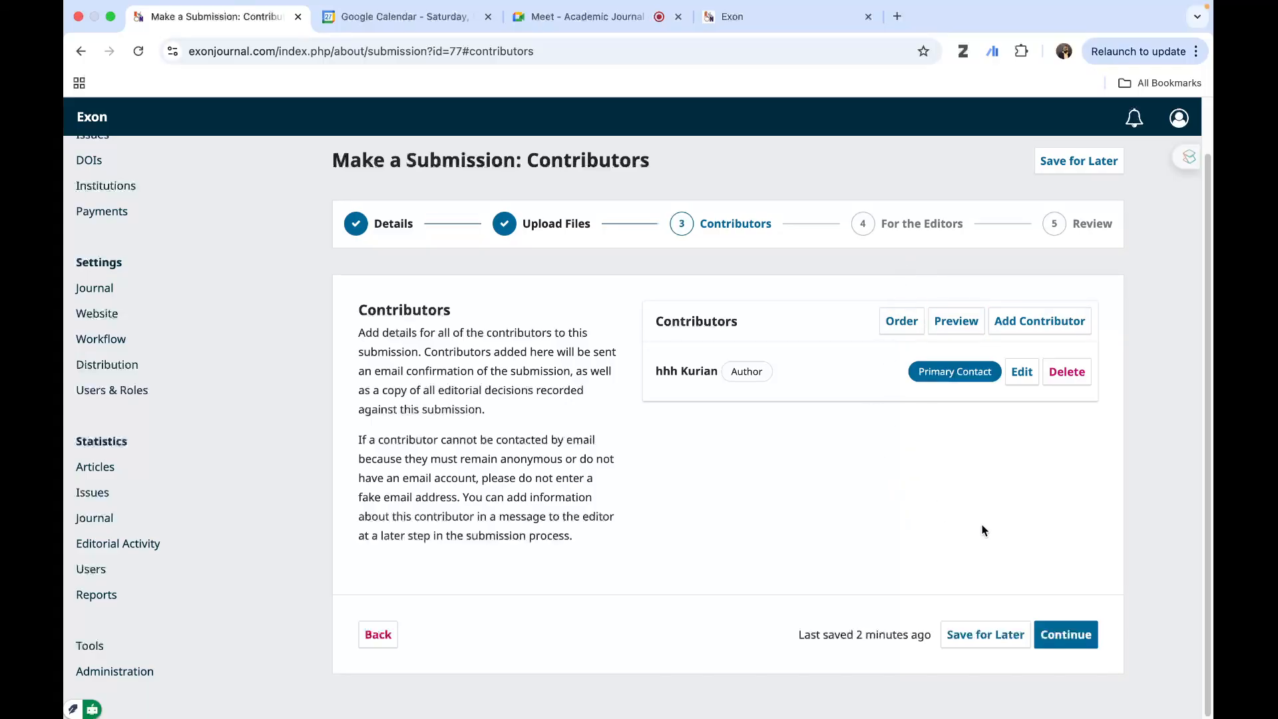
left_click(1077, 641)
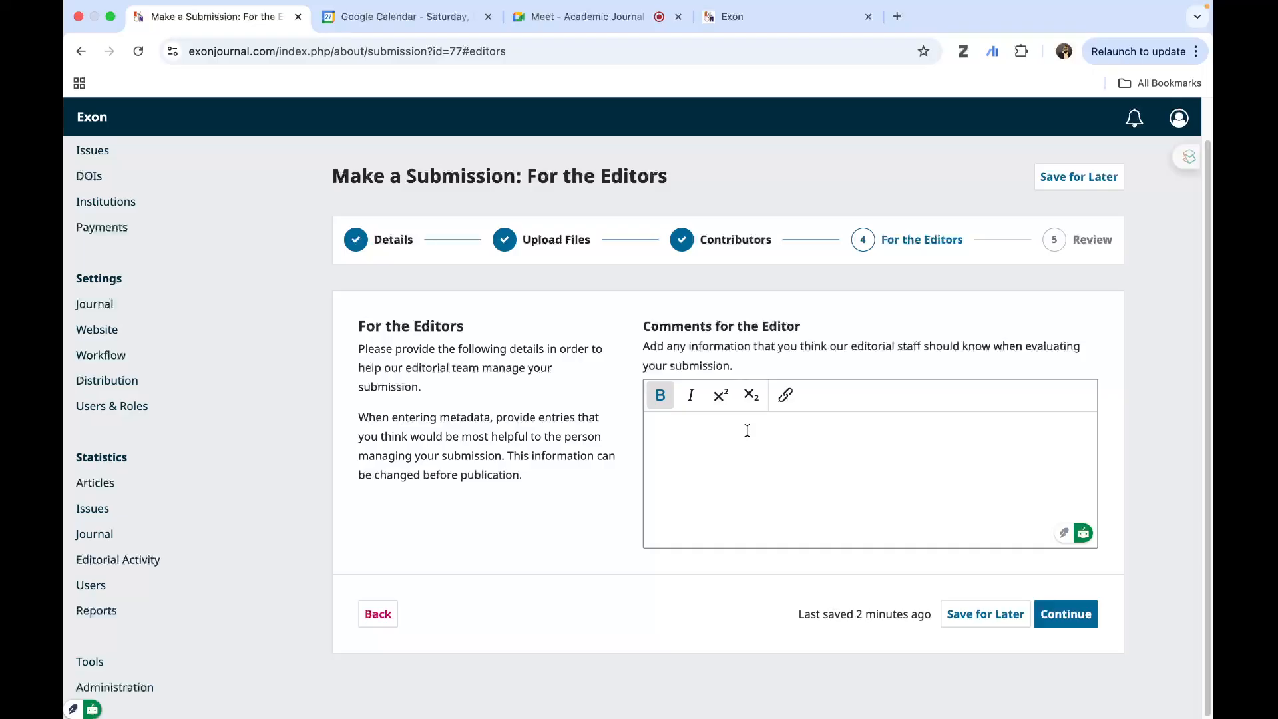
left_click(1064, 624)
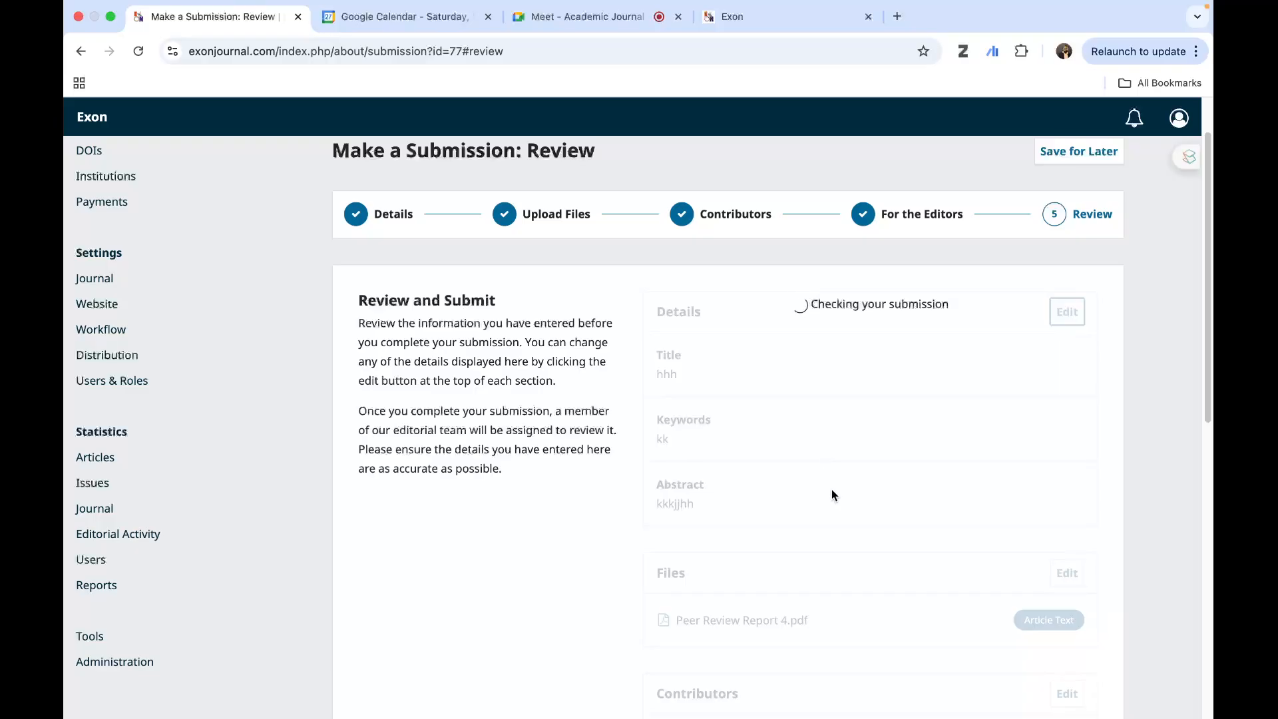
- Check the submission summary, agree to the copyright statement, and submit the article hhh for editorial review
scroll(1173, 466, "down", 5)
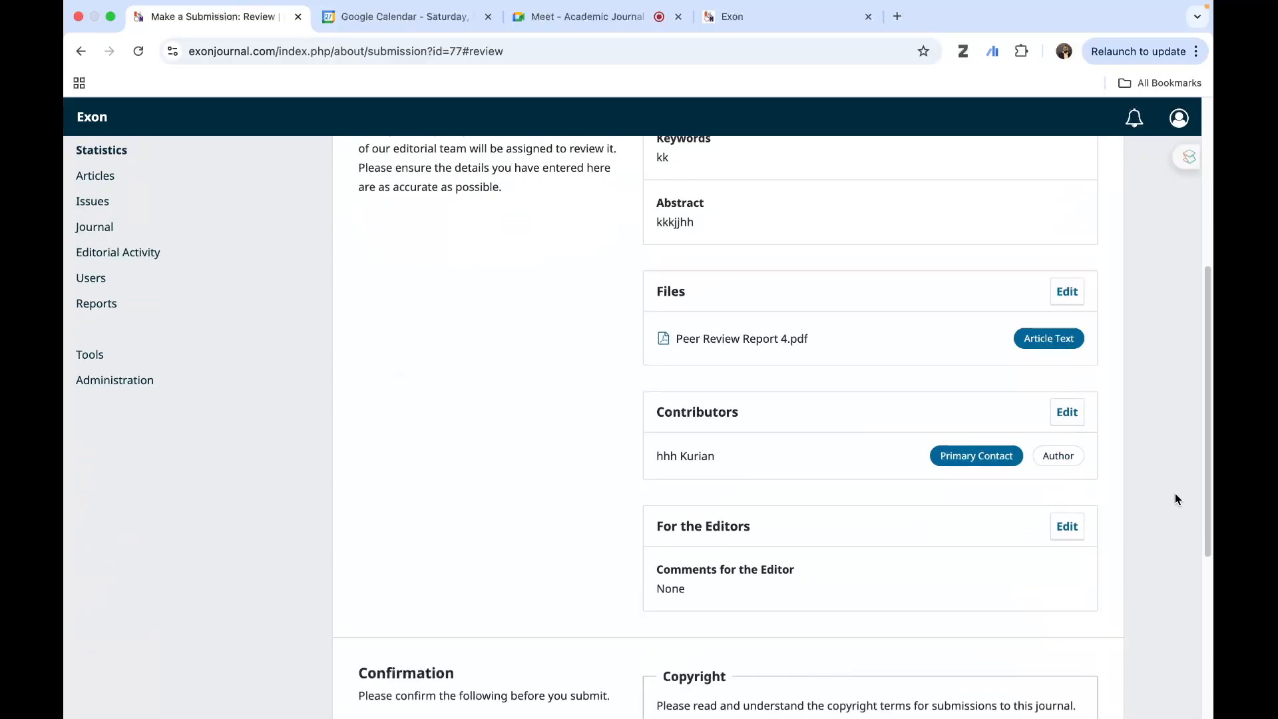
scroll(1176, 493, "down", 5)
scroll(1196, 578, "up", 10)
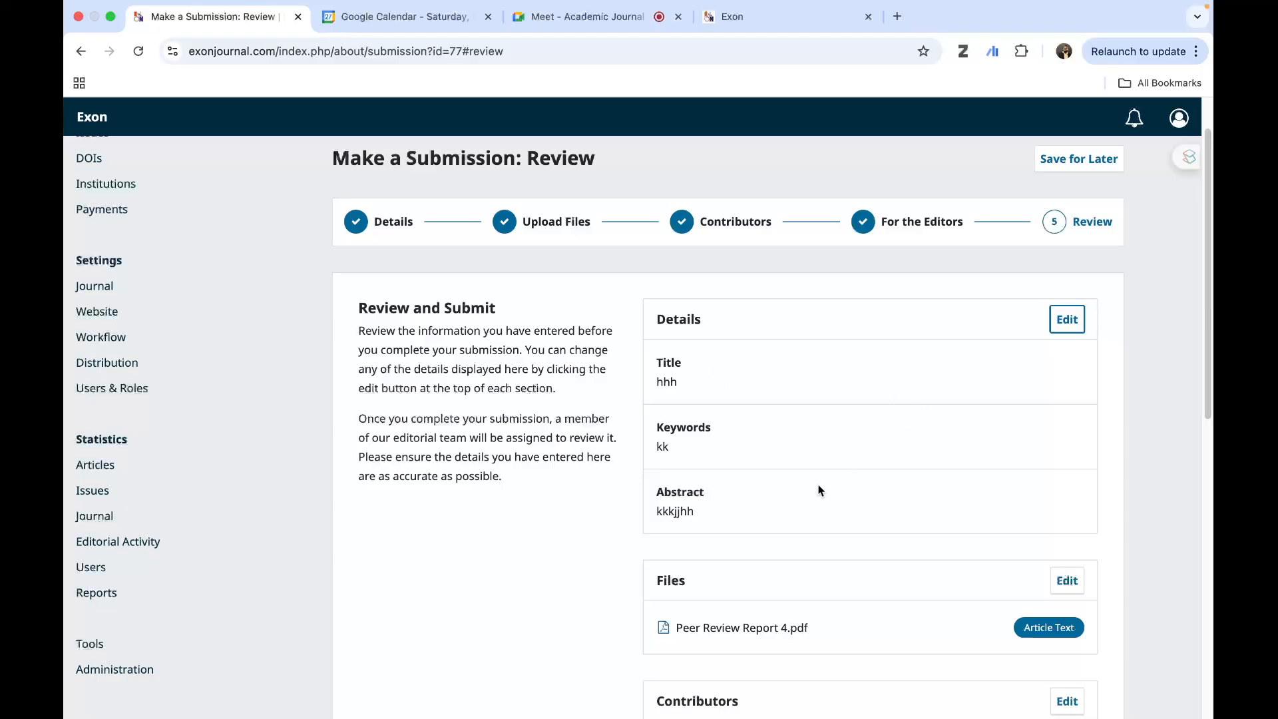
scroll(850, 533, "down", 2)
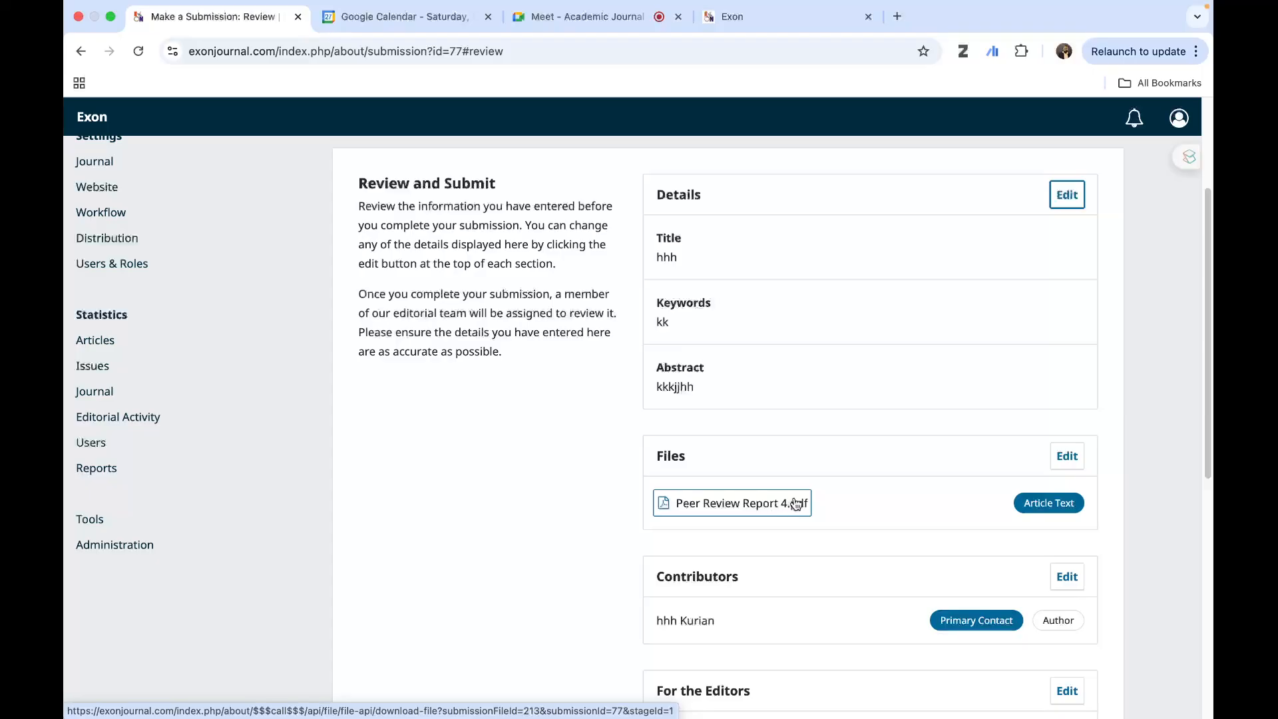
scroll(838, 502, "down", 8)
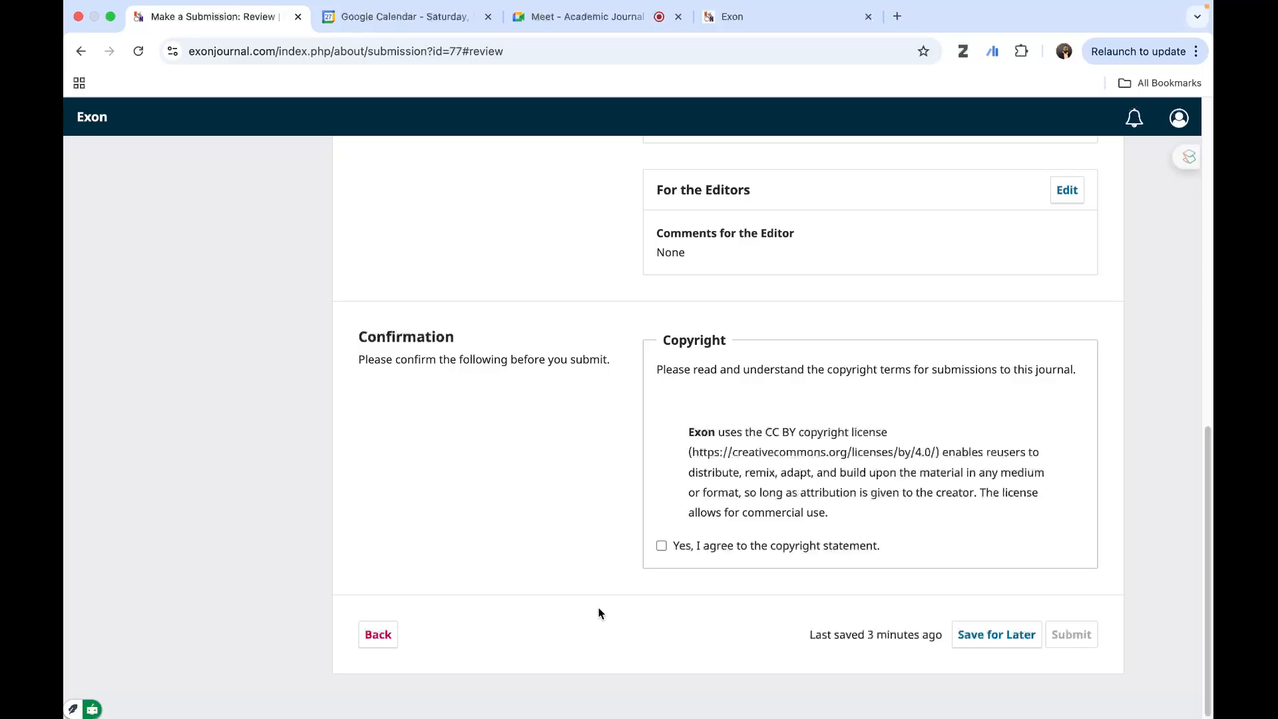
left_click(660, 546)
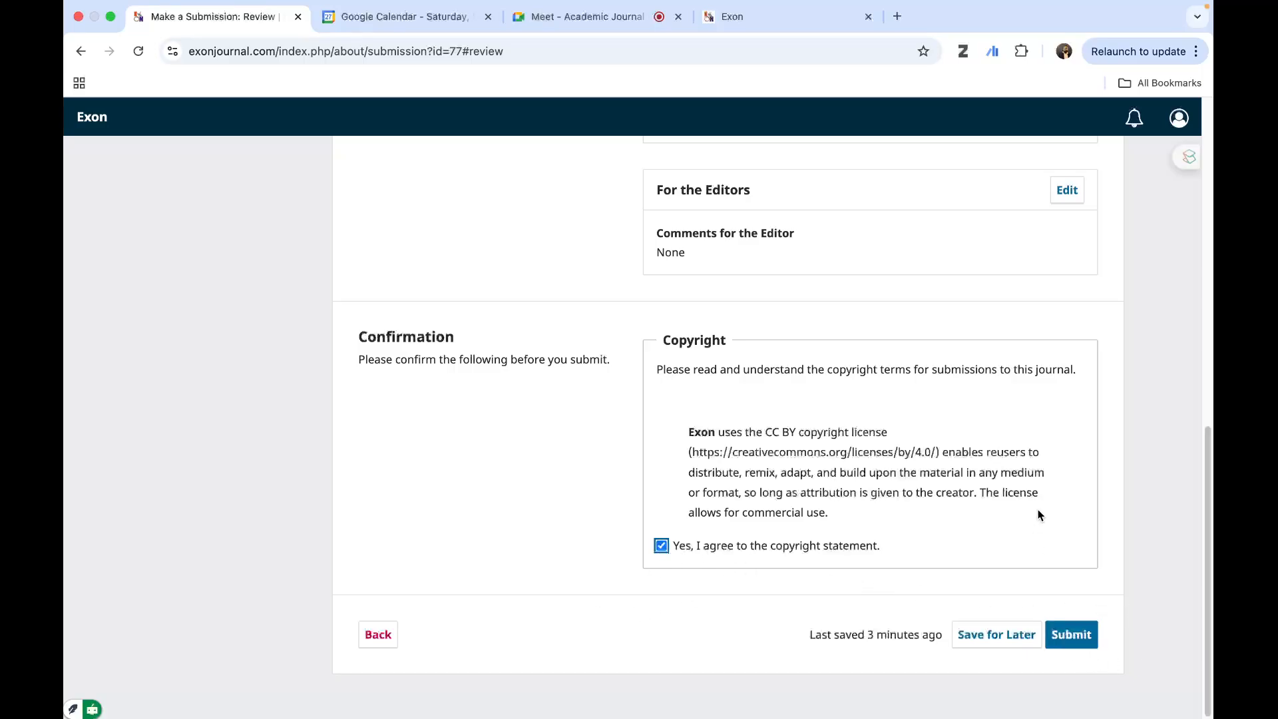
scroll(1039, 515, "up", 15)
scroll(1038, 515, "down", 15)
left_click(1089, 638)
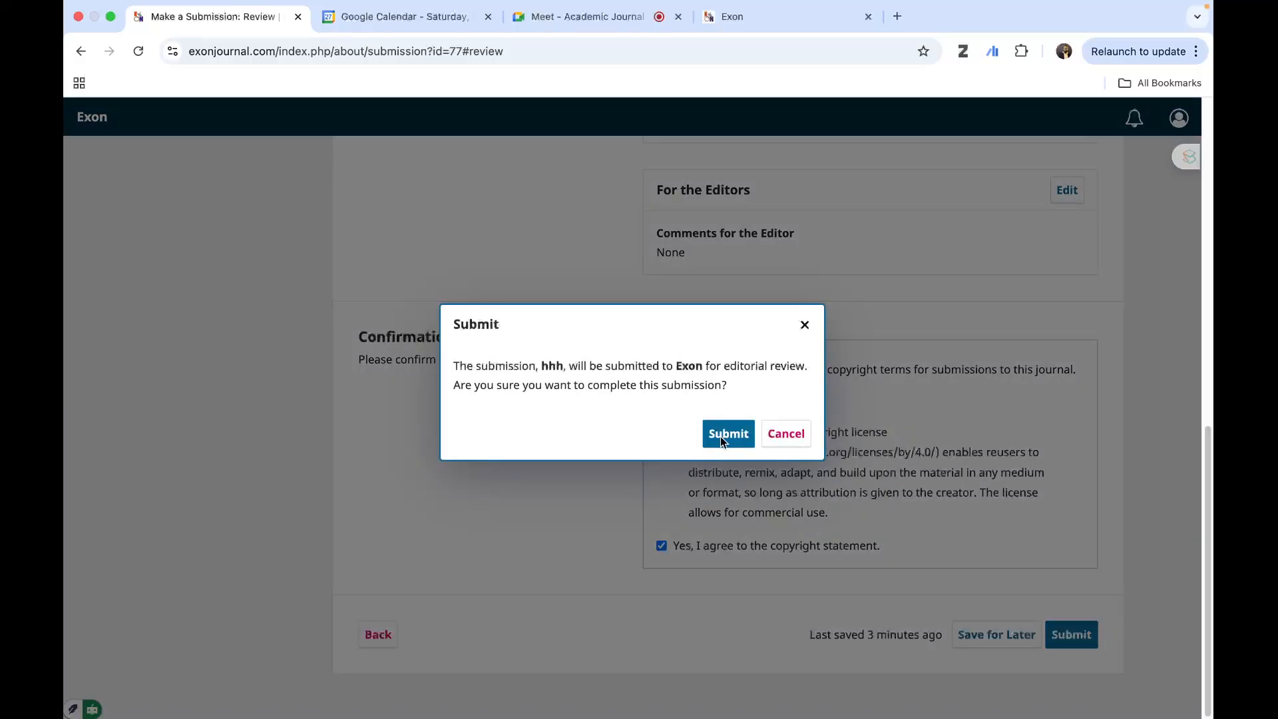
left_click(726, 433)
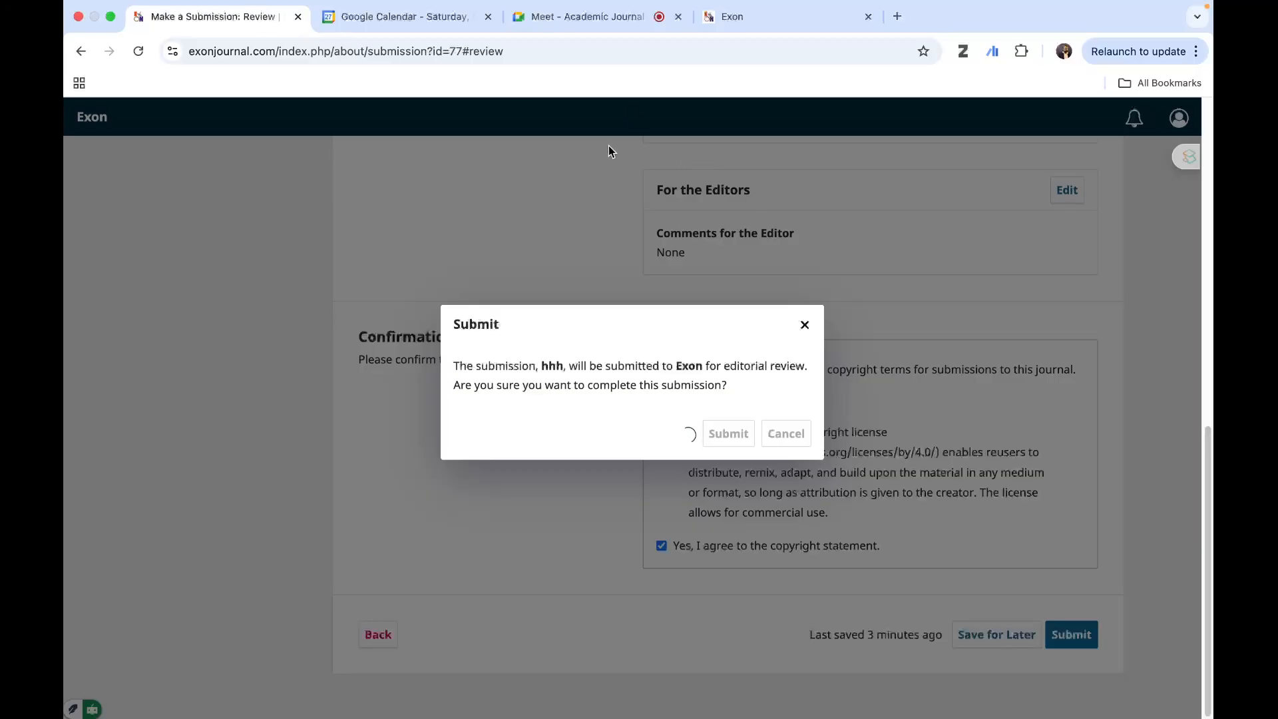
- Look at the journal's public homepage, return to the submission, and dismiss the submit confirmation dialog
left_click(761, 16)
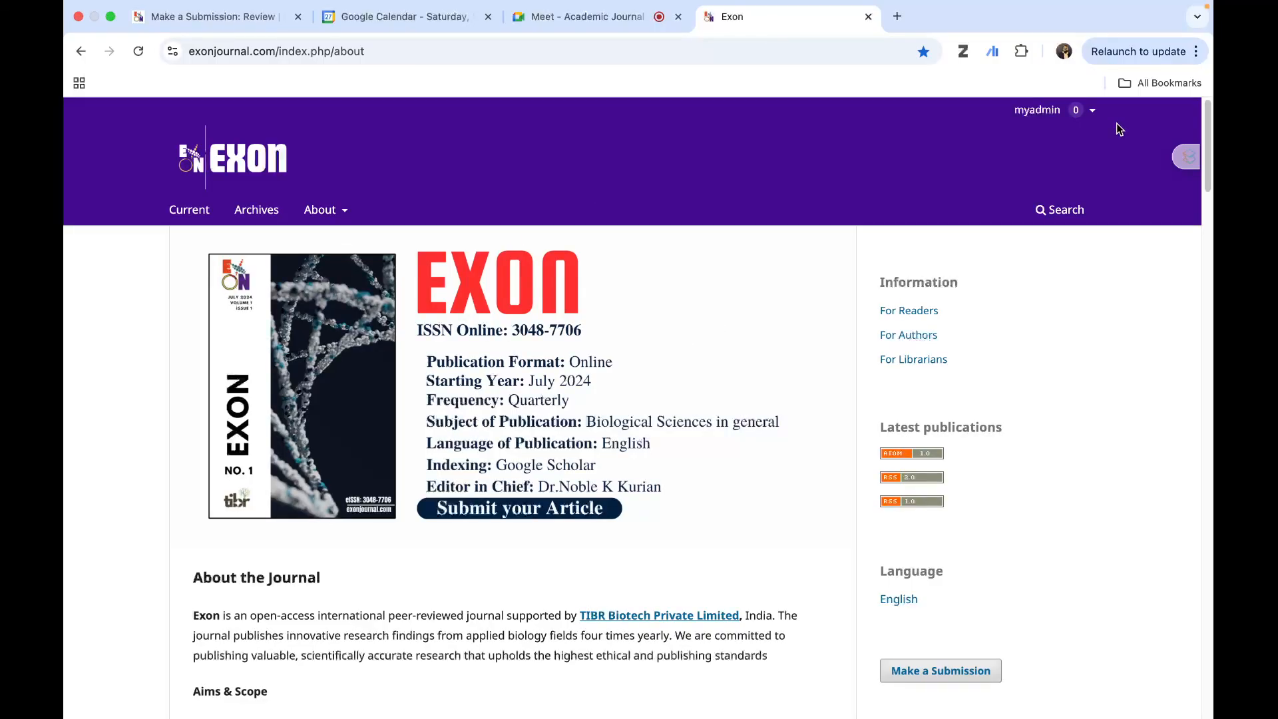
left_click(157, 21)
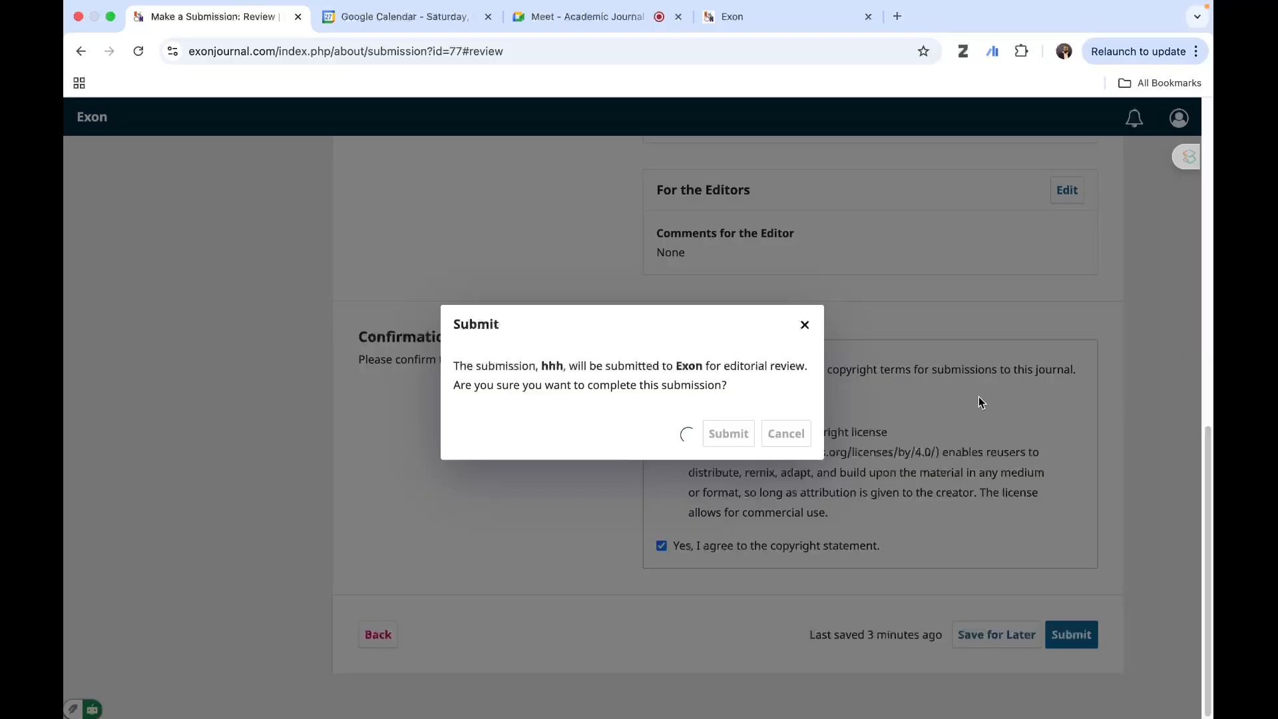
left_click(806, 325)
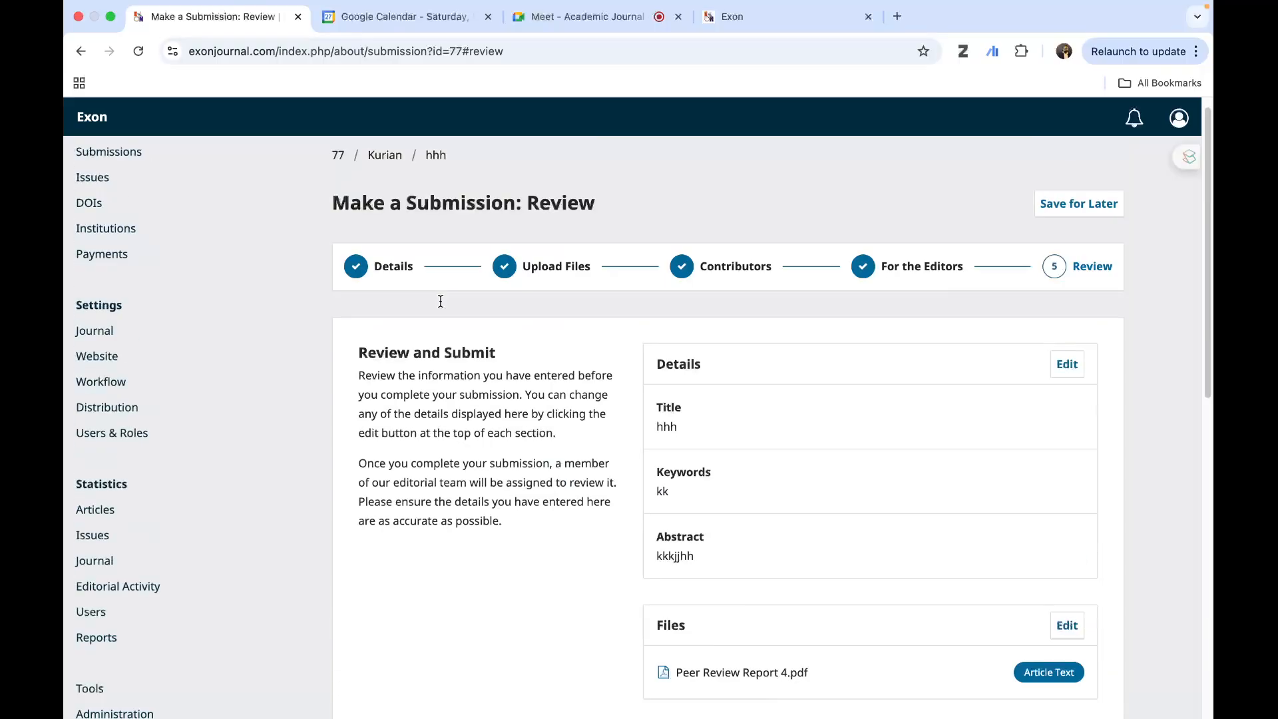
- Return to the submissions list and open the editor assignment form for the hhh submission
left_click(128, 171)
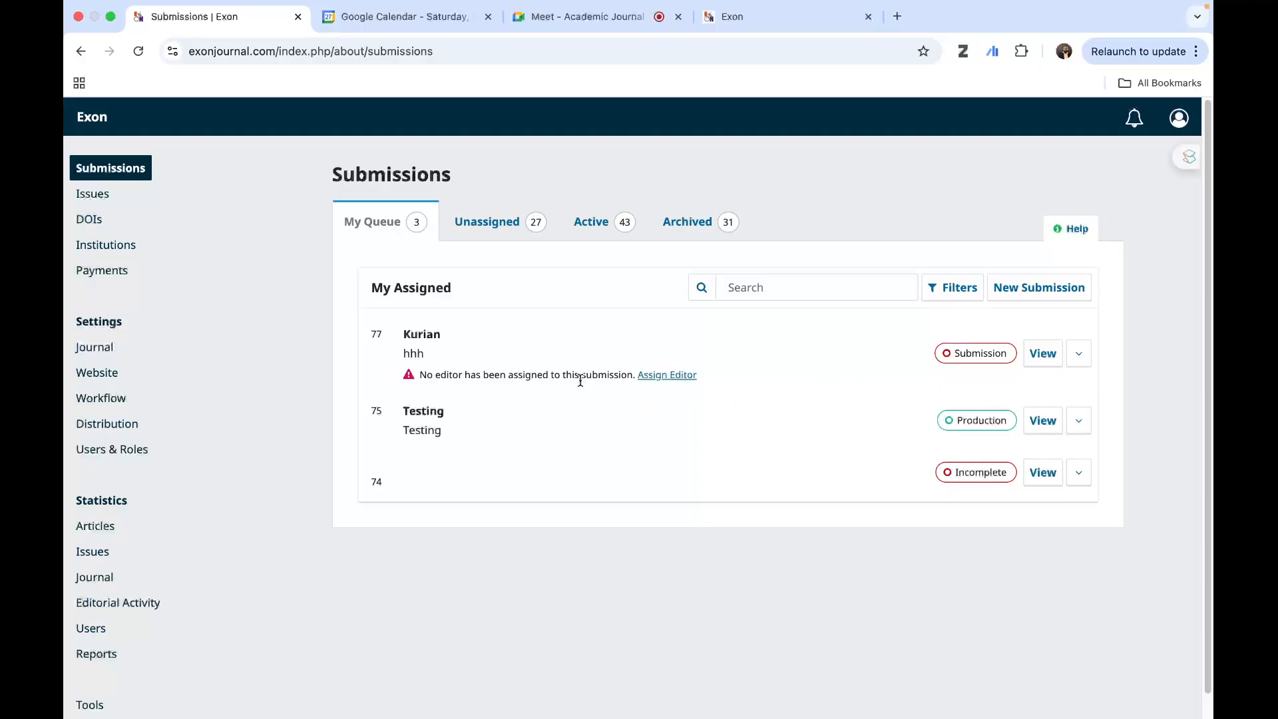
left_click(663, 376)
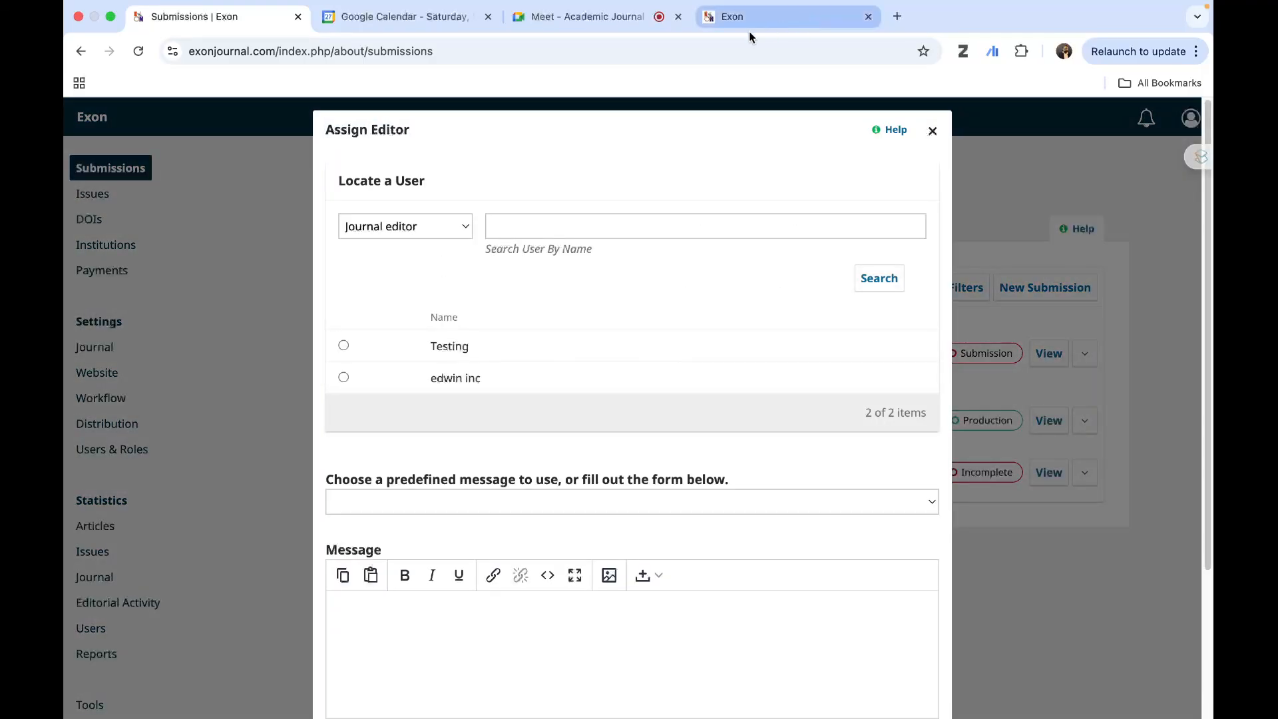
- Switch to the Google Meet call and open the in-call messages to read the participants' questions
left_click(553, 18)
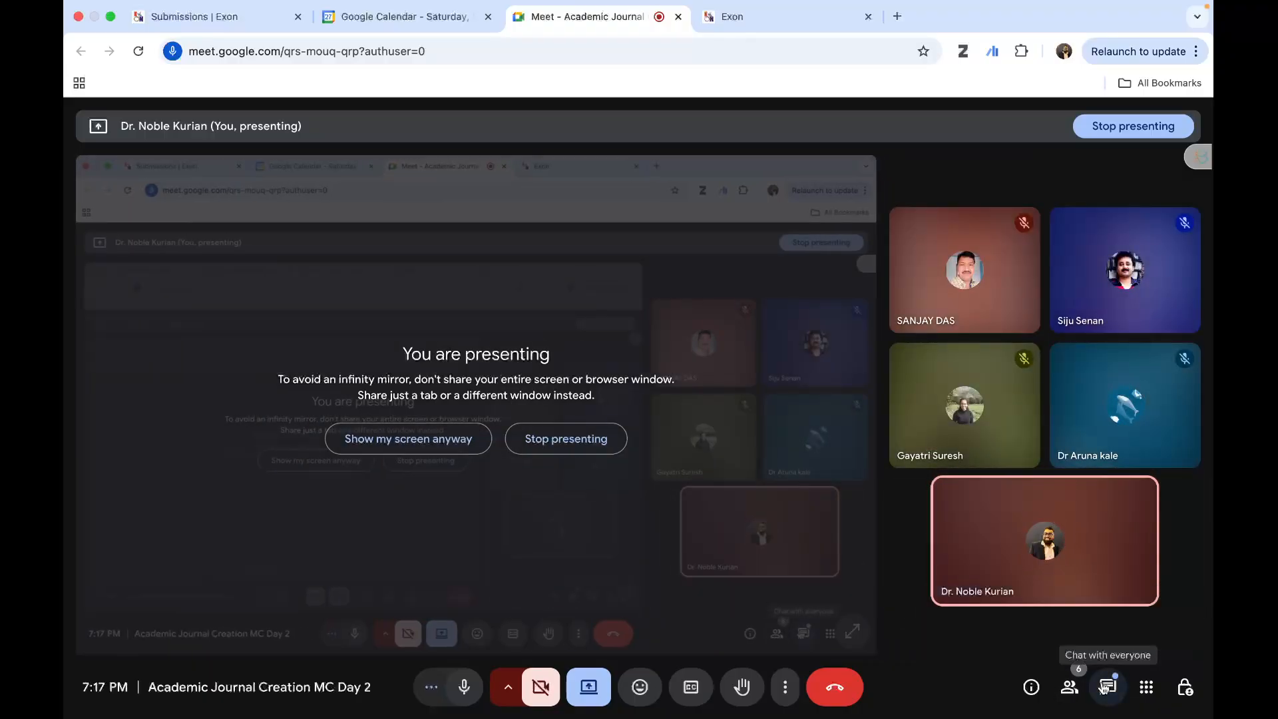
left_click(1108, 687)
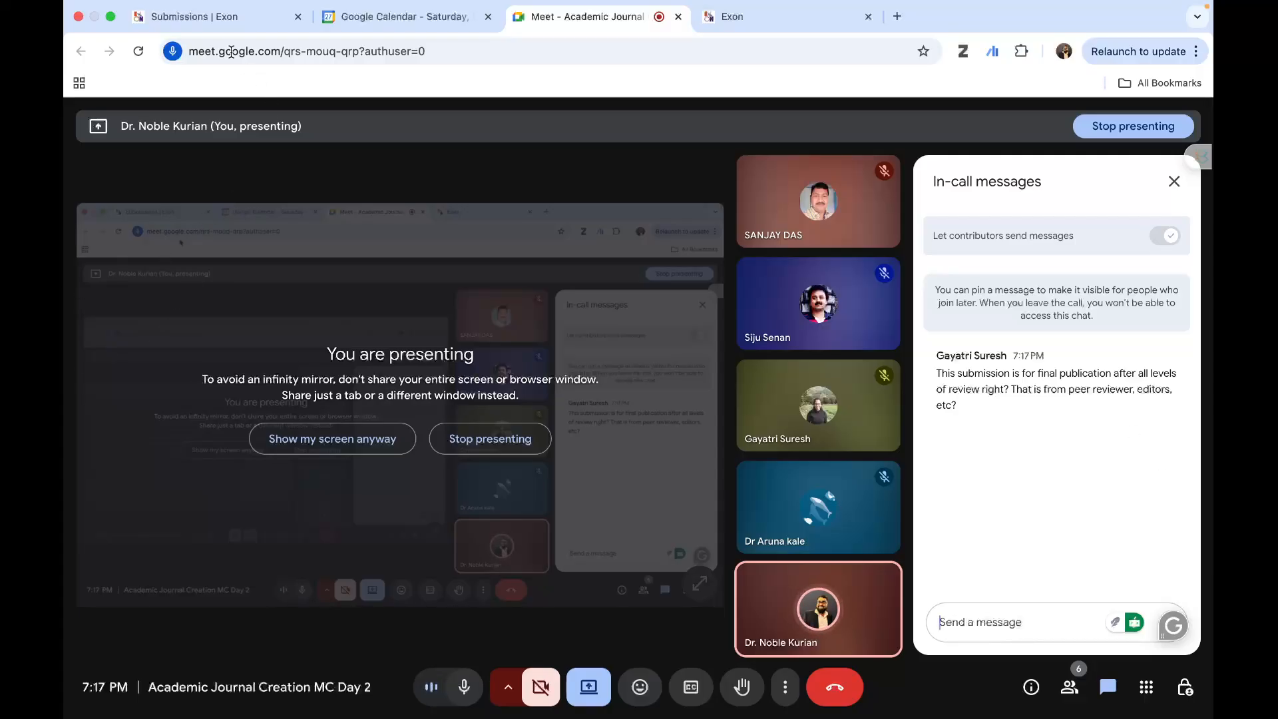
- Return to the Exon submissions tab and close the editor assignment form, discarding its unsaved changes
left_click(210, 17)
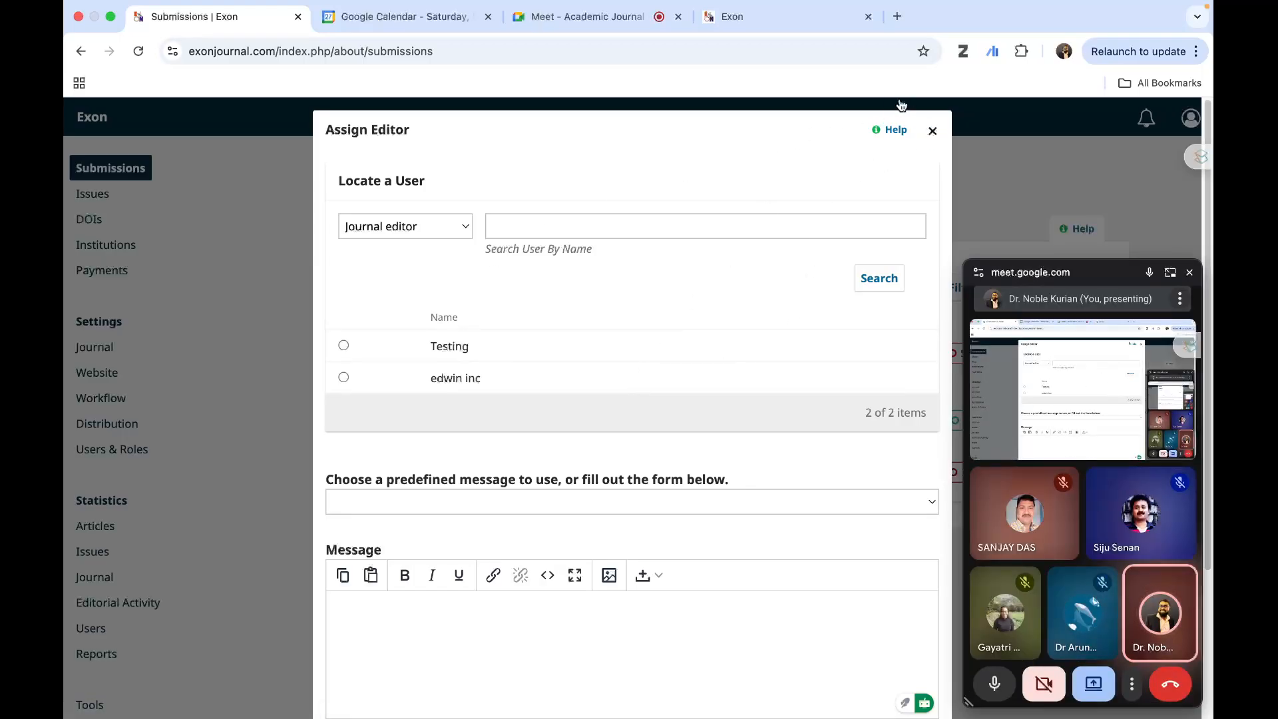
left_click(930, 131)
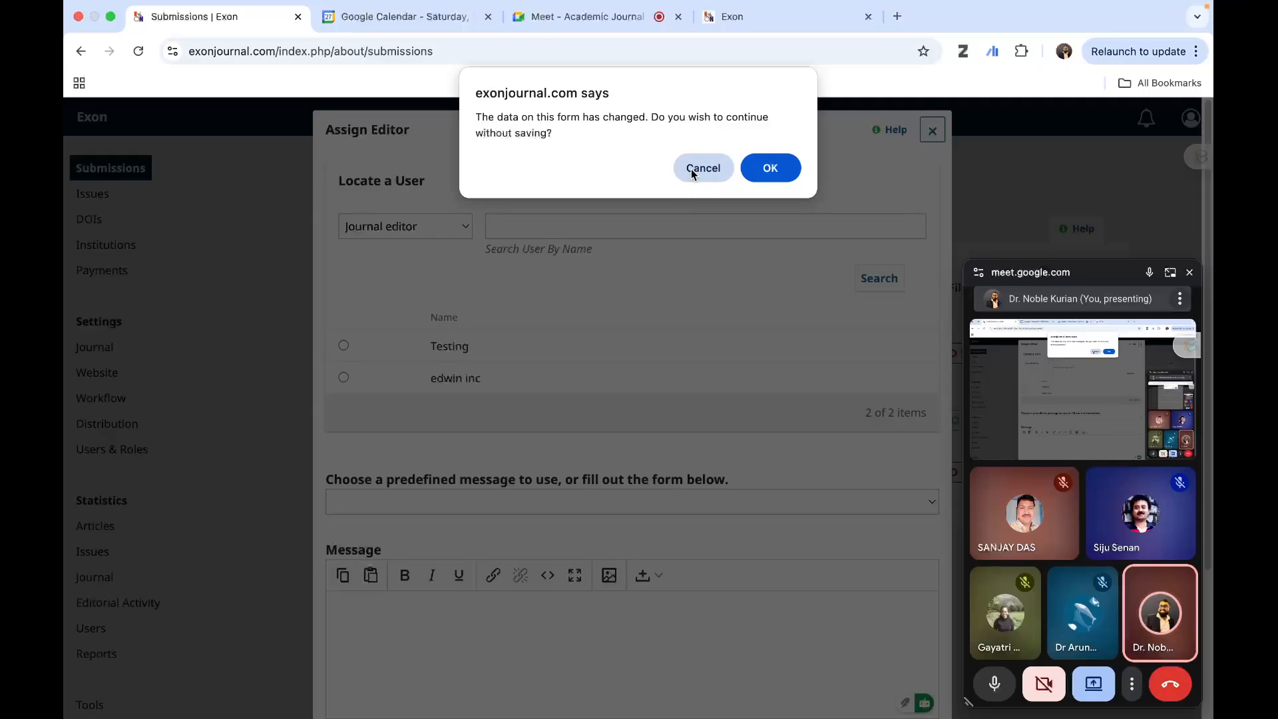
left_click(693, 175)
left_click(931, 134)
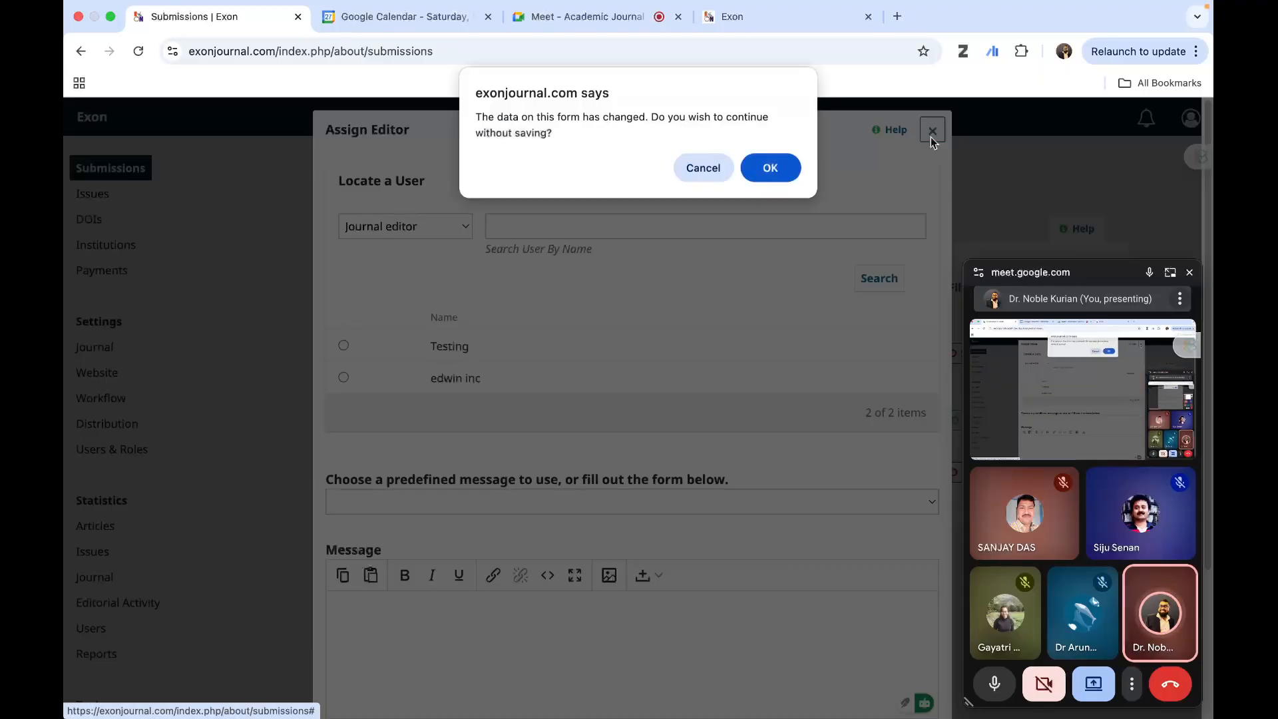
left_click(795, 169)
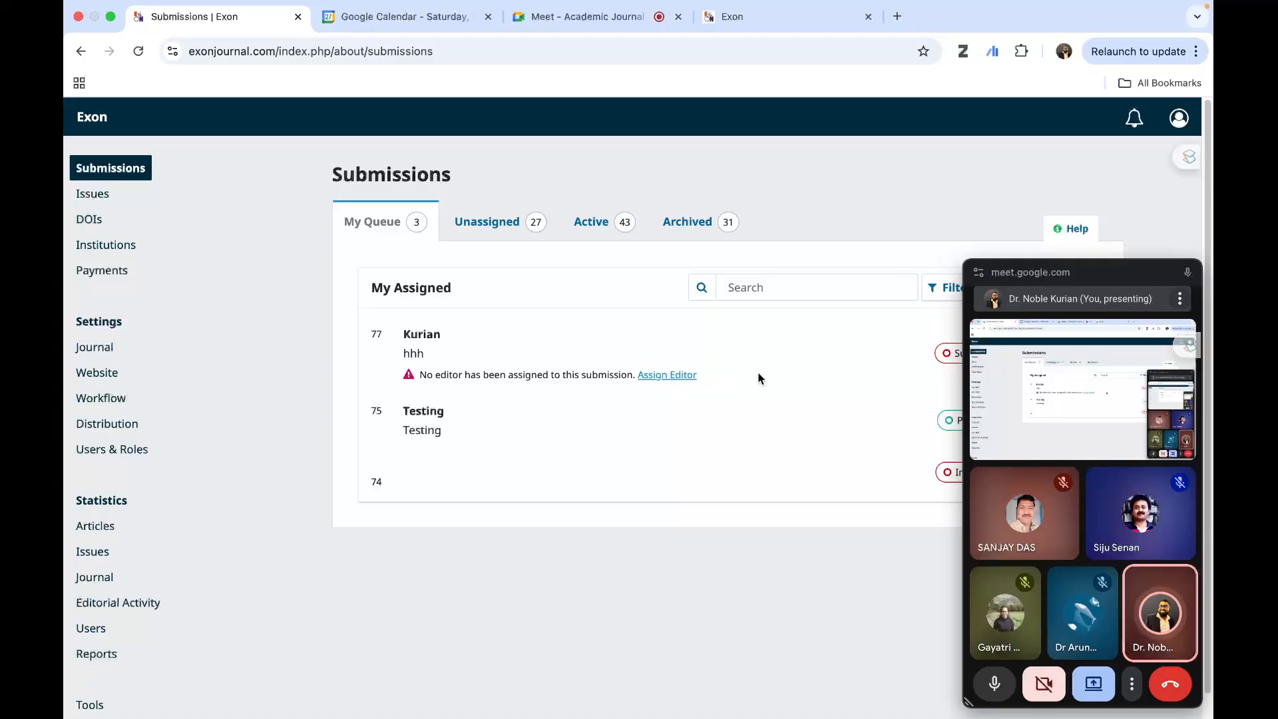
- Reopen the editor assignment form for the hhh submission, moving the floating call window clear of the content
left_click_drag(1102, 278, 265, 273)
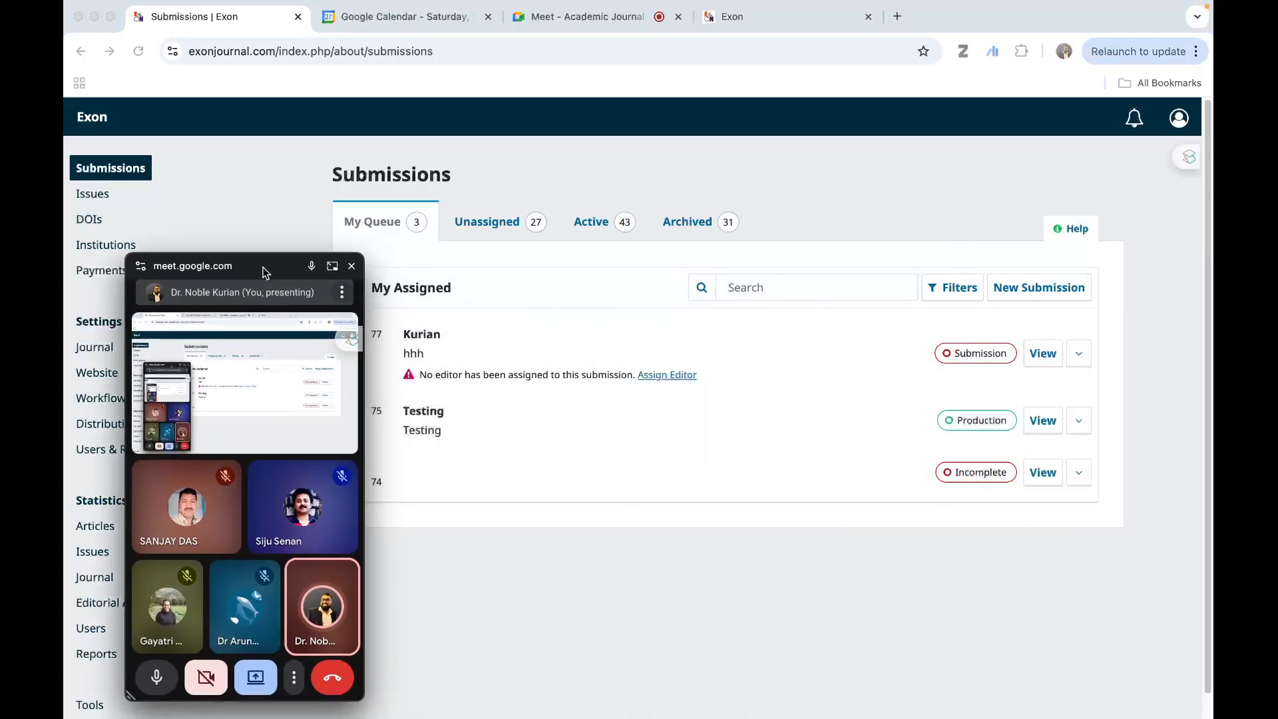
left_click(667, 376)
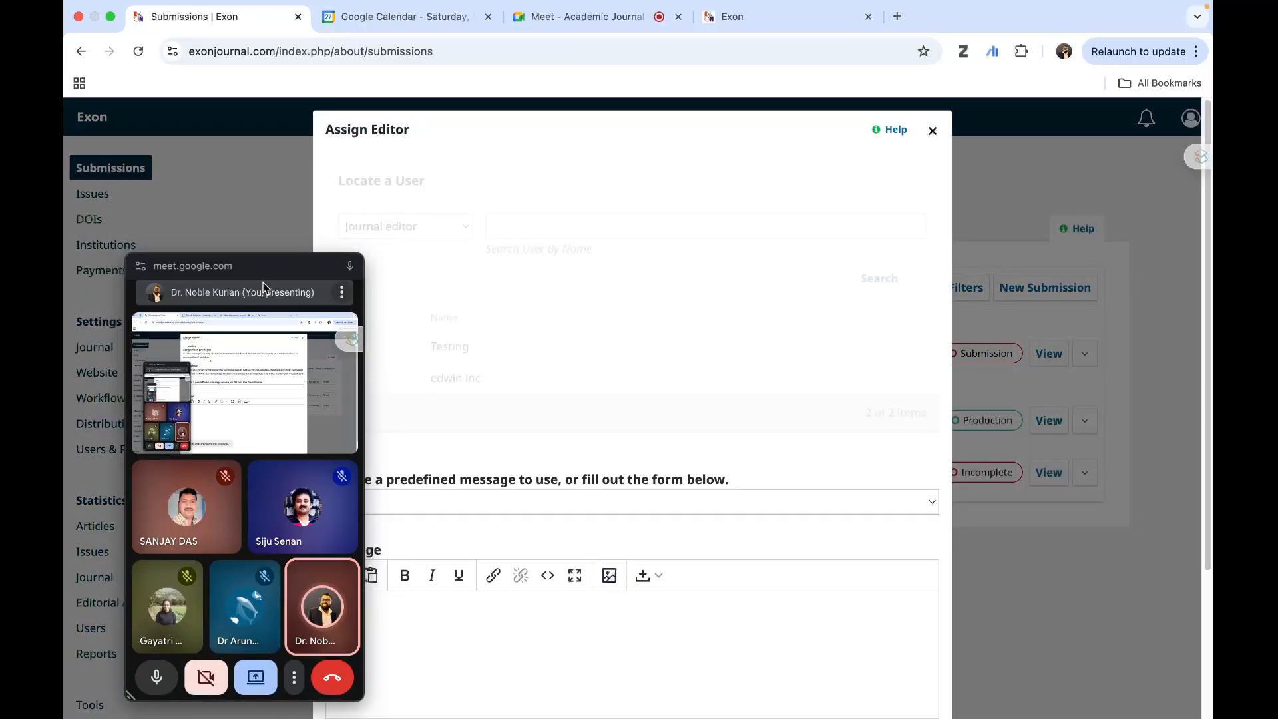
left_click_drag(263, 287, 1105, 305)
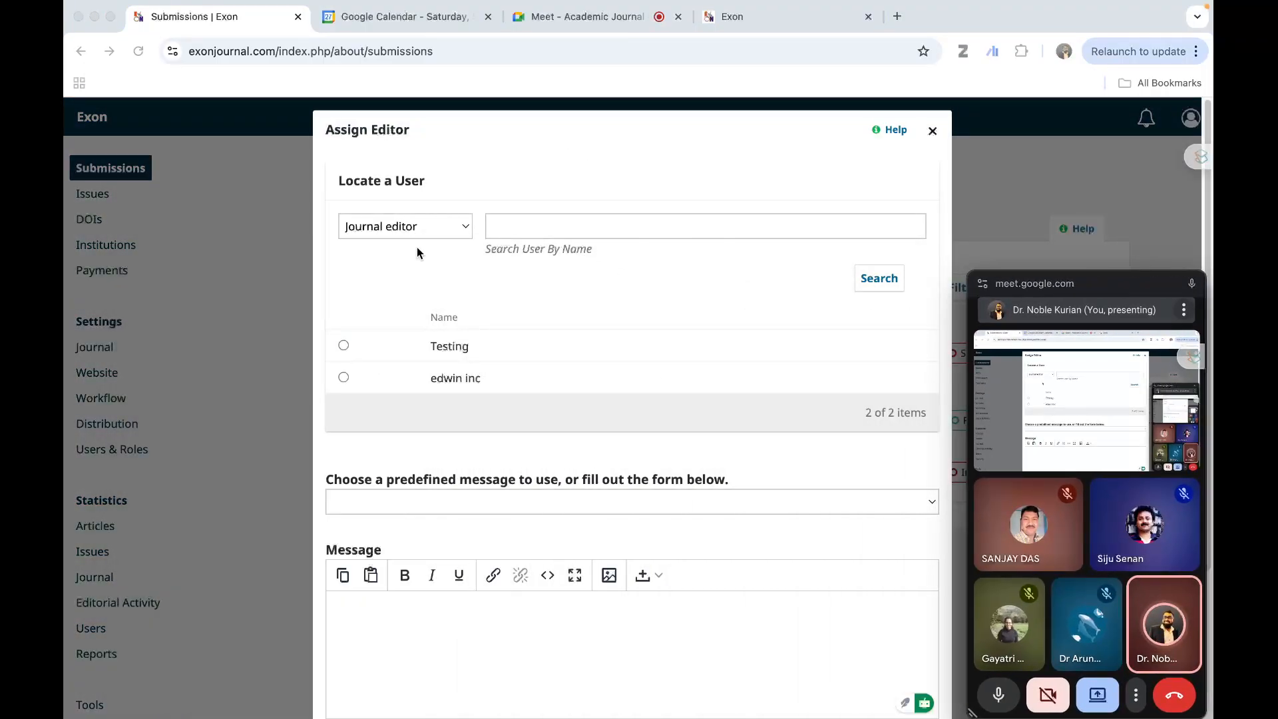
- Search the journal editors by the presenter's surname in the editor assignment form
left_click(548, 229)
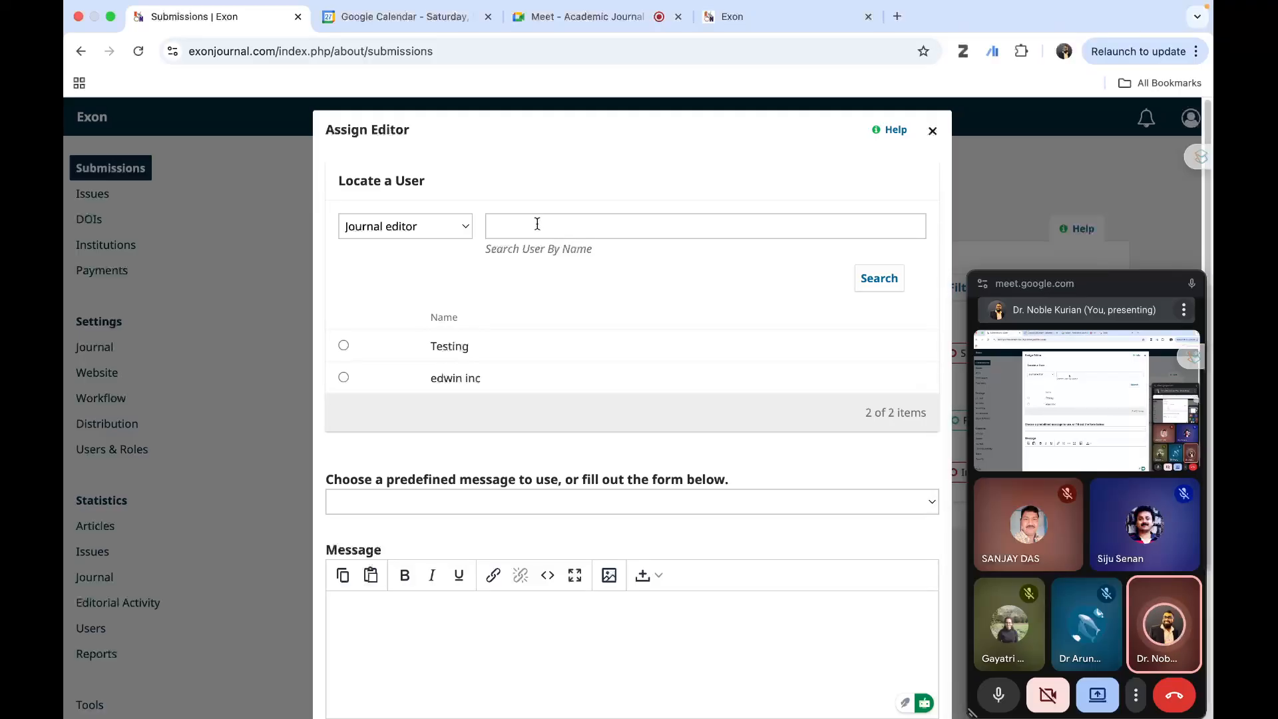
left_click(537, 224)
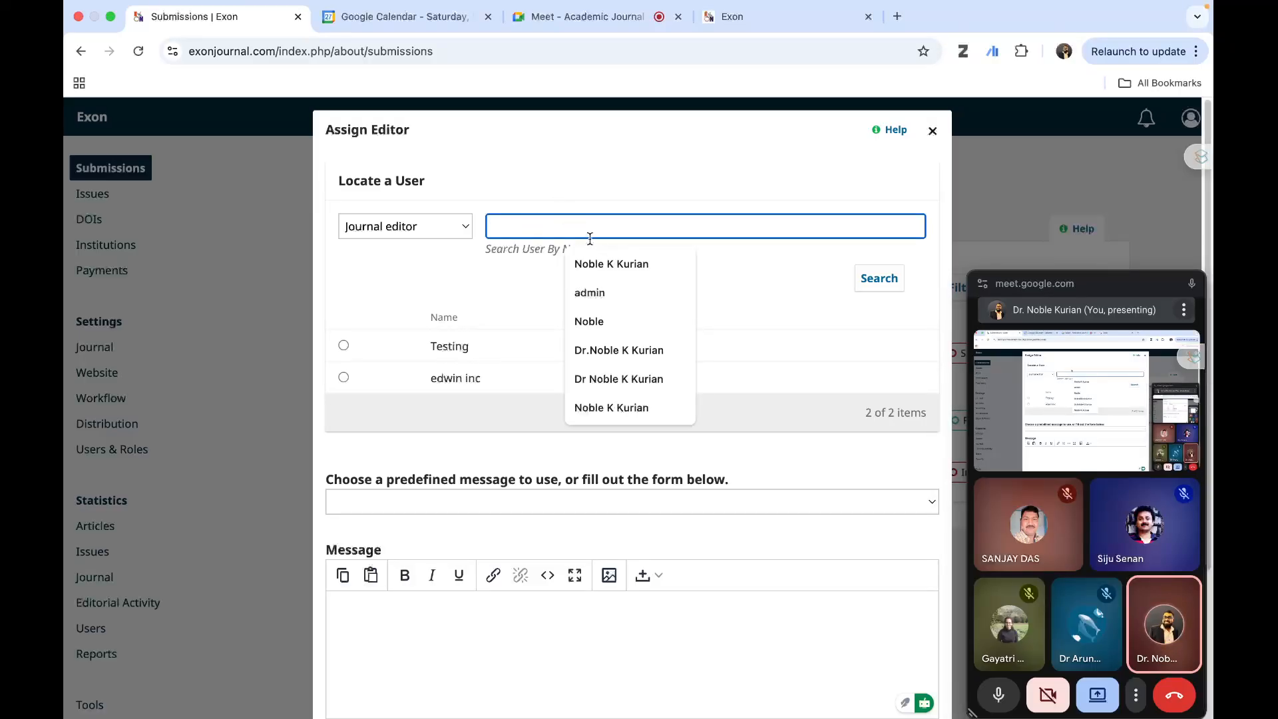
left_click(608, 263)
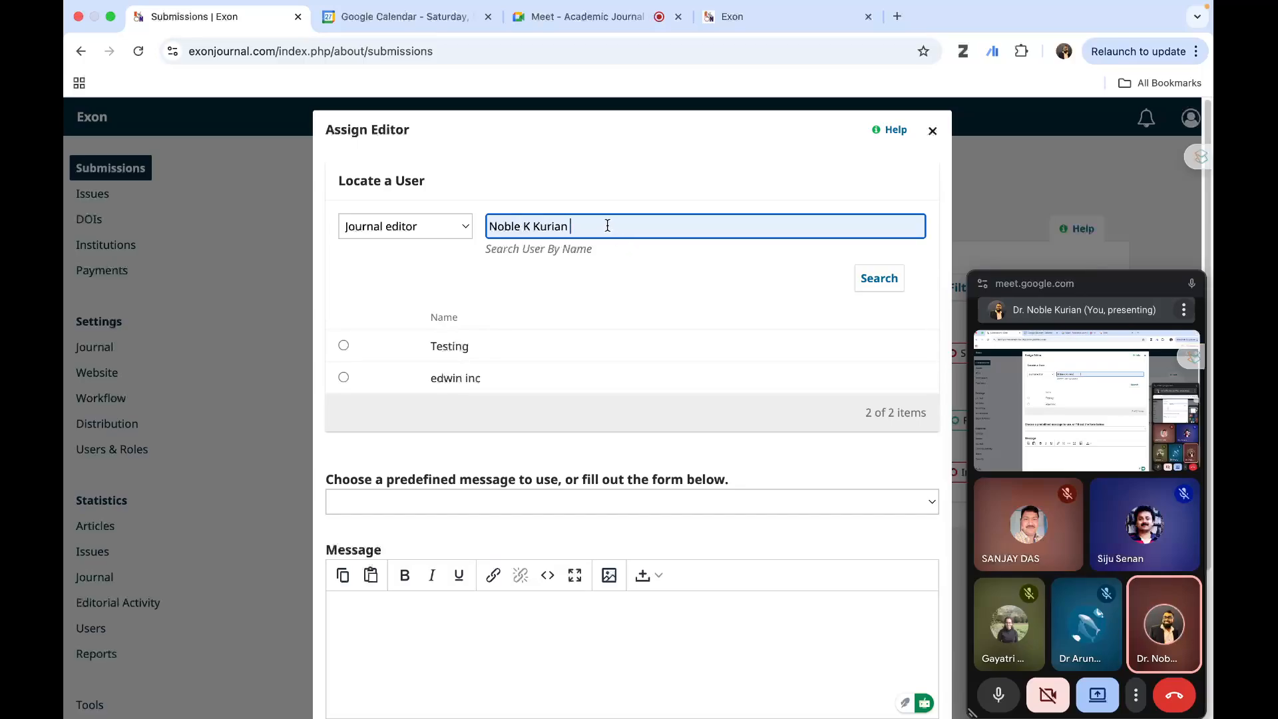
key("BackSpace")
key("BackSpace")
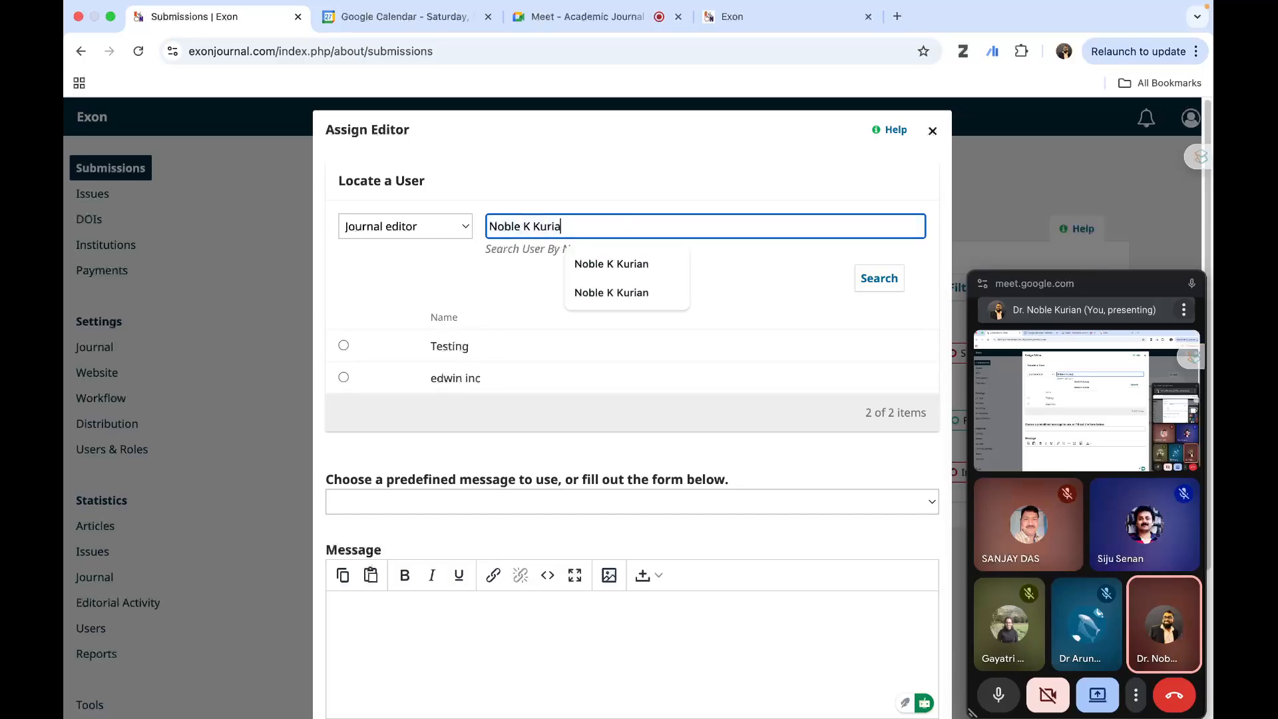
key("BackSpace")
key("BackSpace")
key("BackSpace")
key("BackSpace")
key("BackSpace")
key("BackSpace")
key("BackSpace")
key("BackSpace")
key("BackSpace")
key("BackSpace")
key("BackSpace")
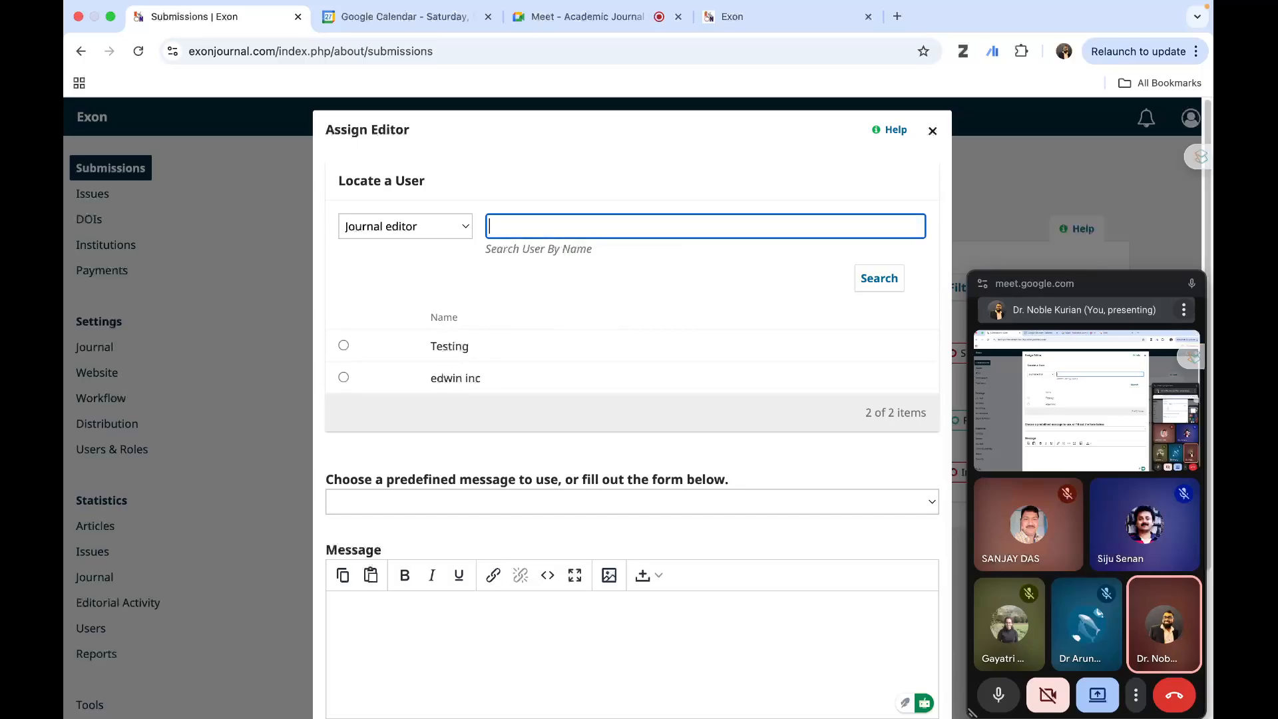
type("kur")
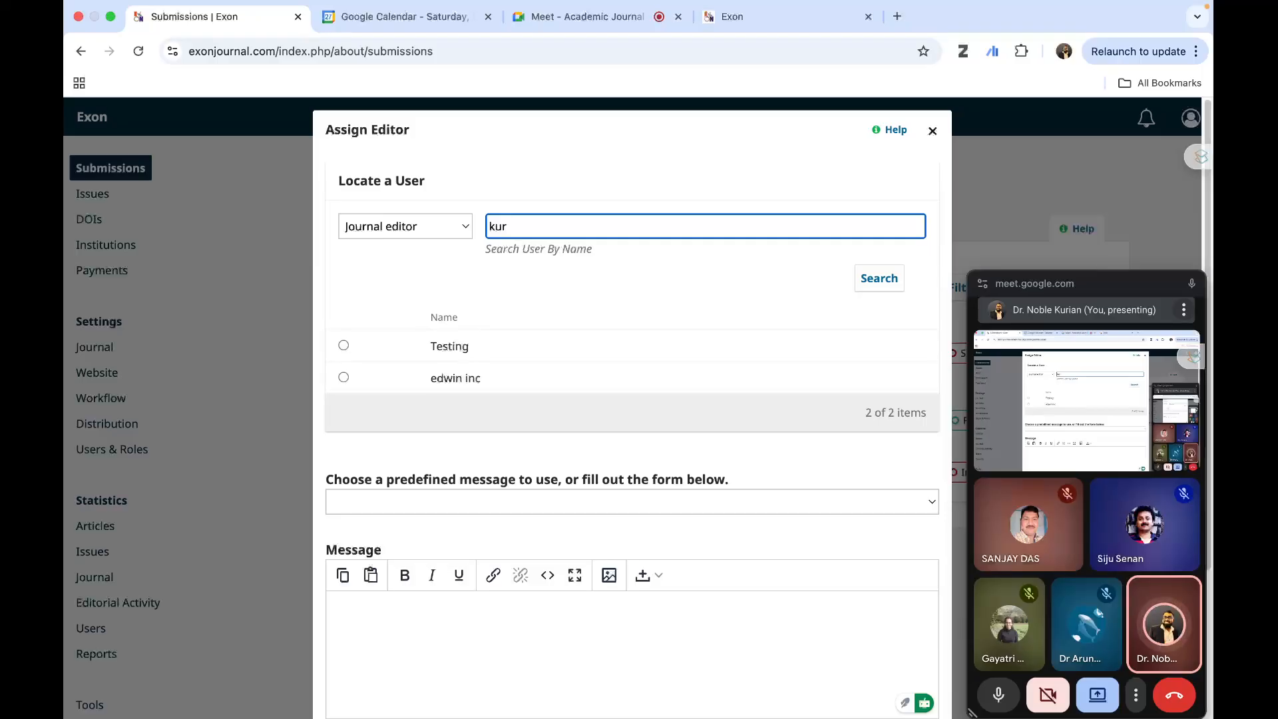
type("ian")
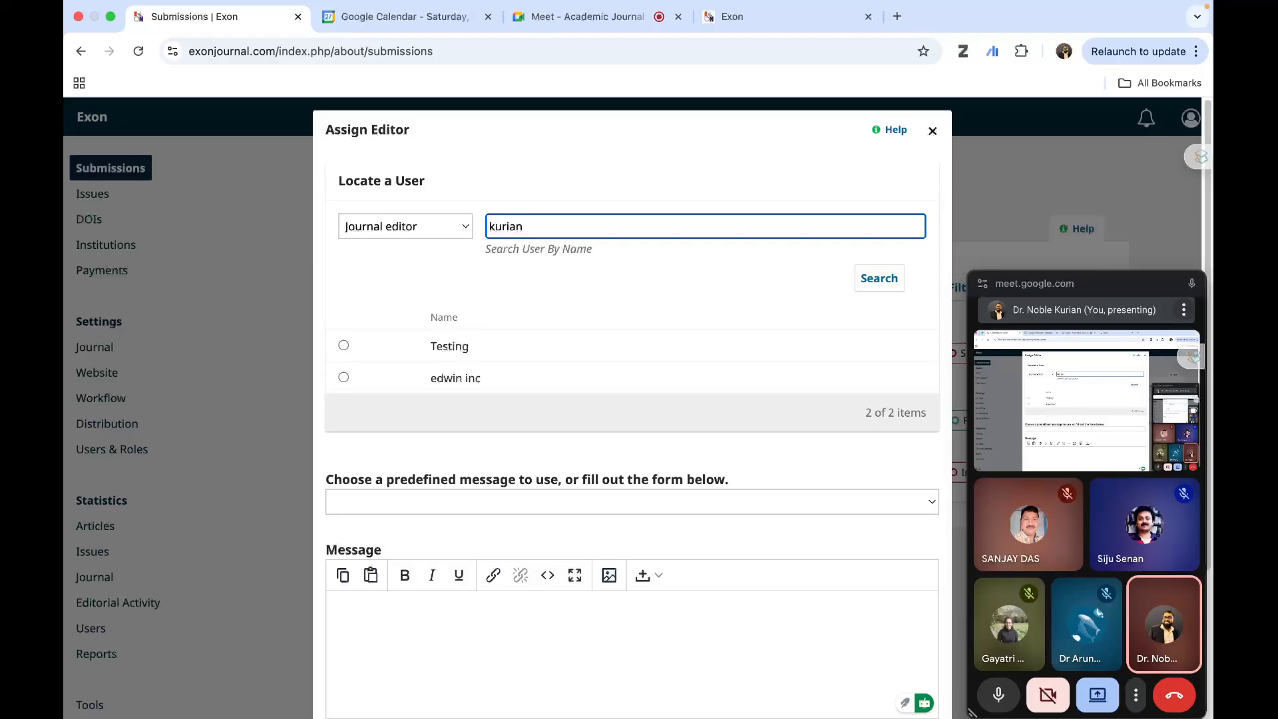
left_click(883, 281)
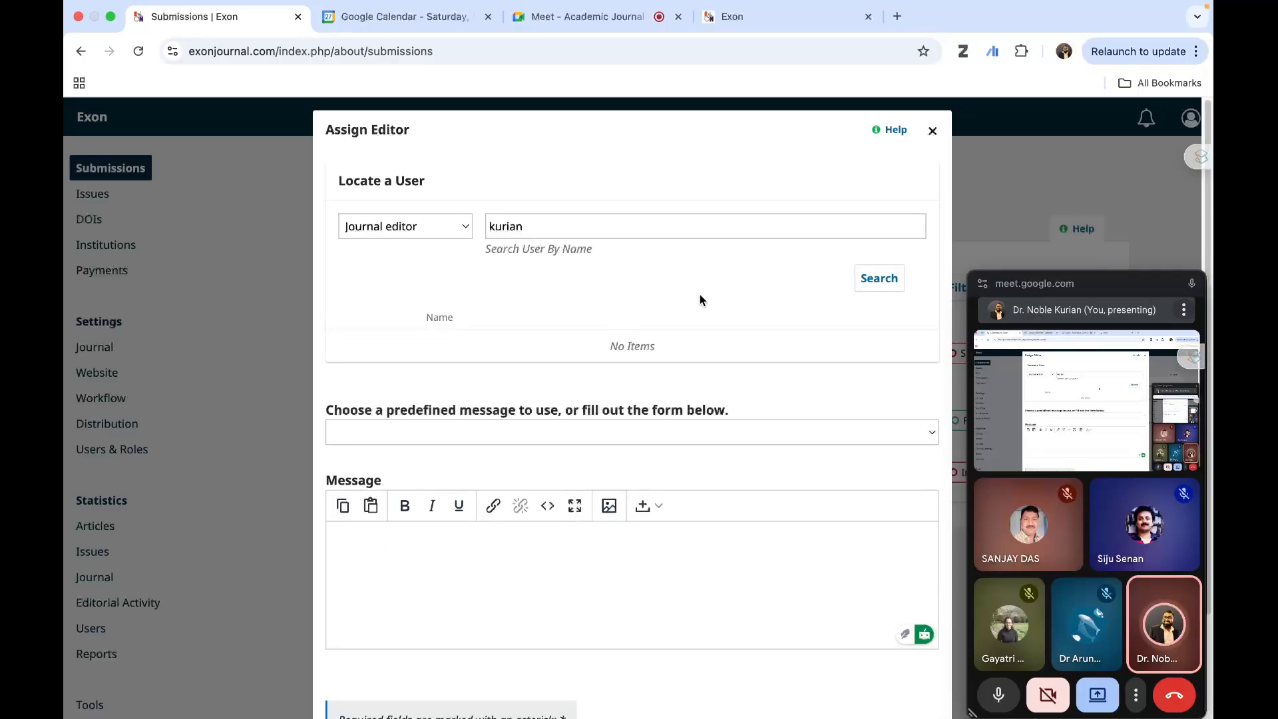
- Check the available roles, keep Journal editor, search by the editor's first name, and select the matching user
left_click(556, 230)
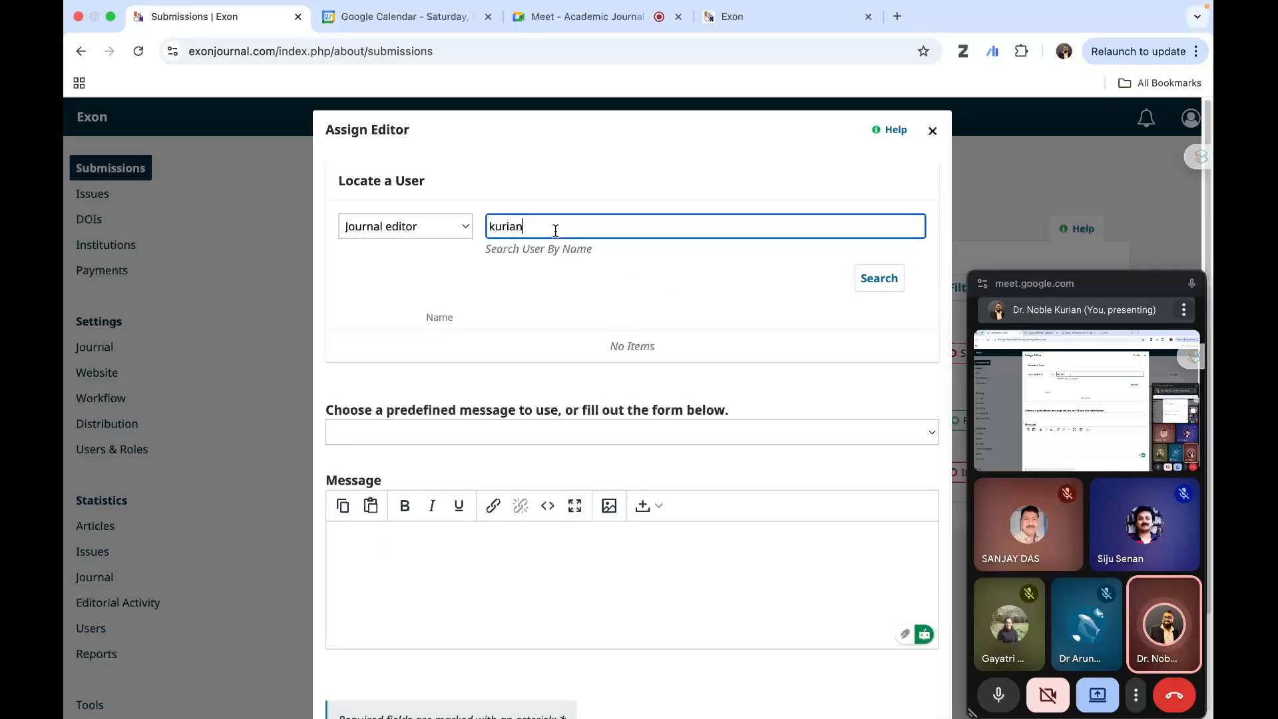
left_click(385, 225)
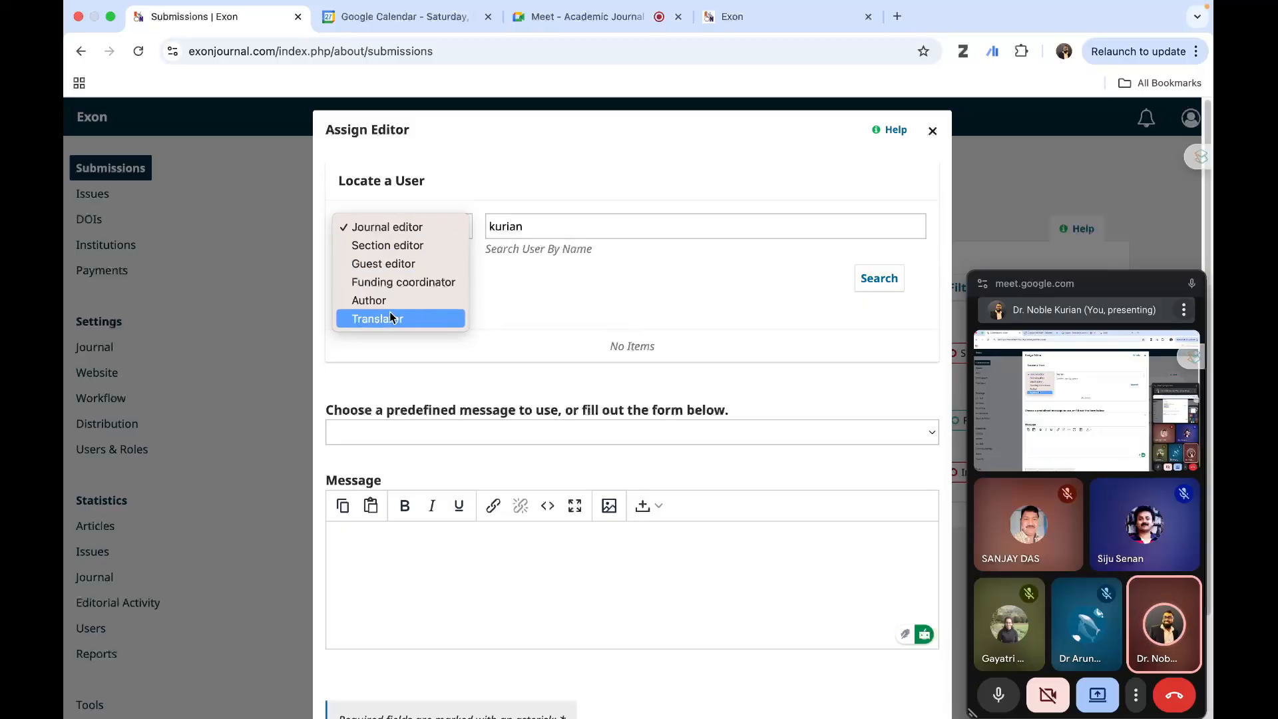
left_click(405, 231)
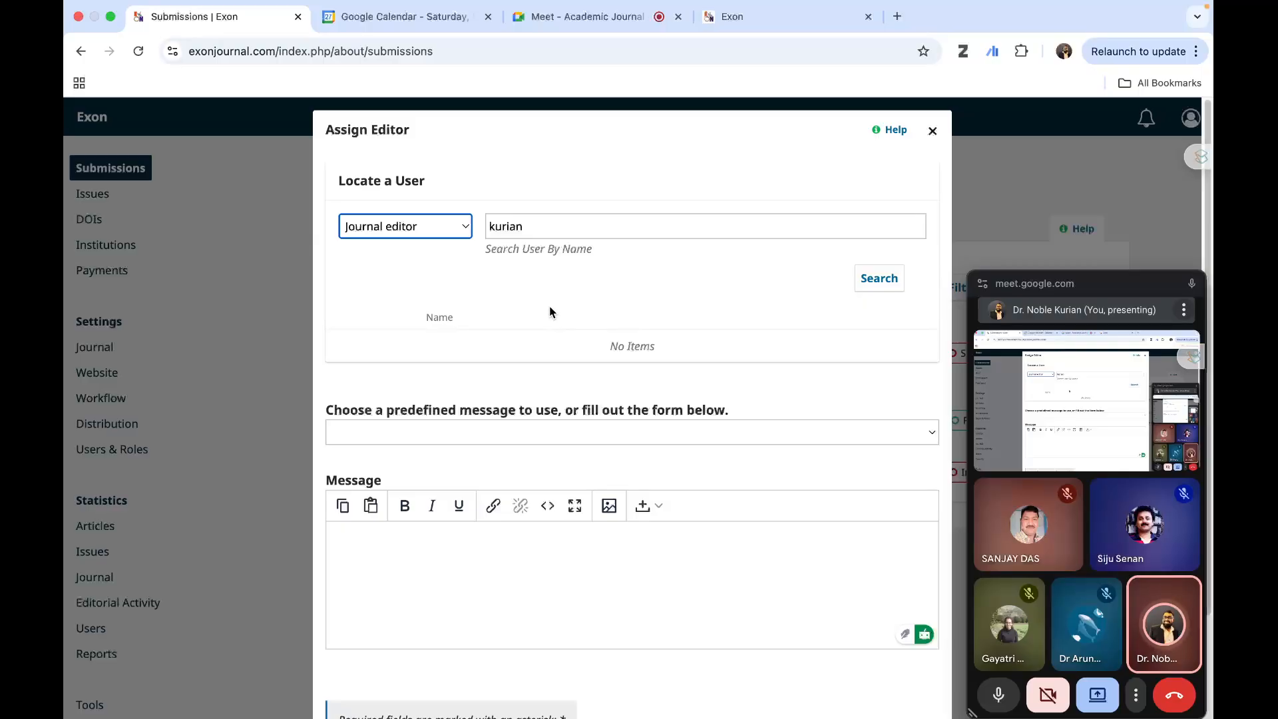
left_click(543, 229)
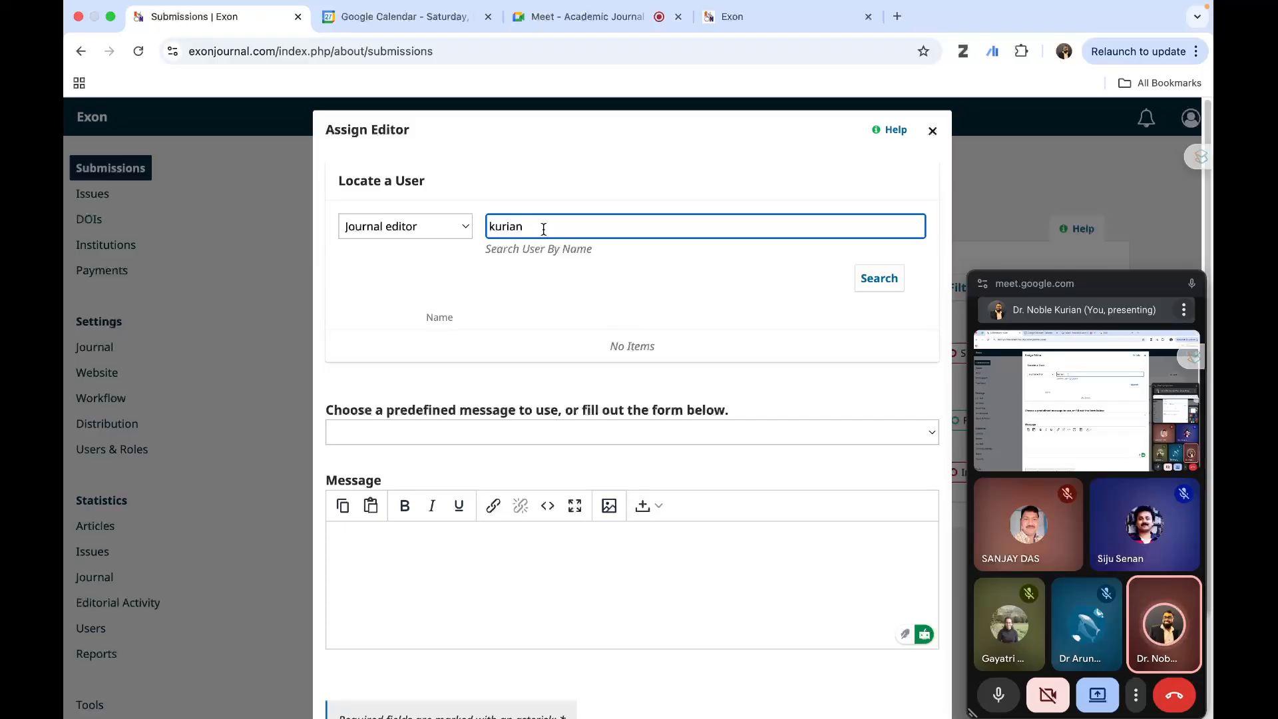
key("BackSpace")
key("BackSpace")
key("BackSpace")
key("BackSpace")
key("BackSpace")
key("BackSpace")
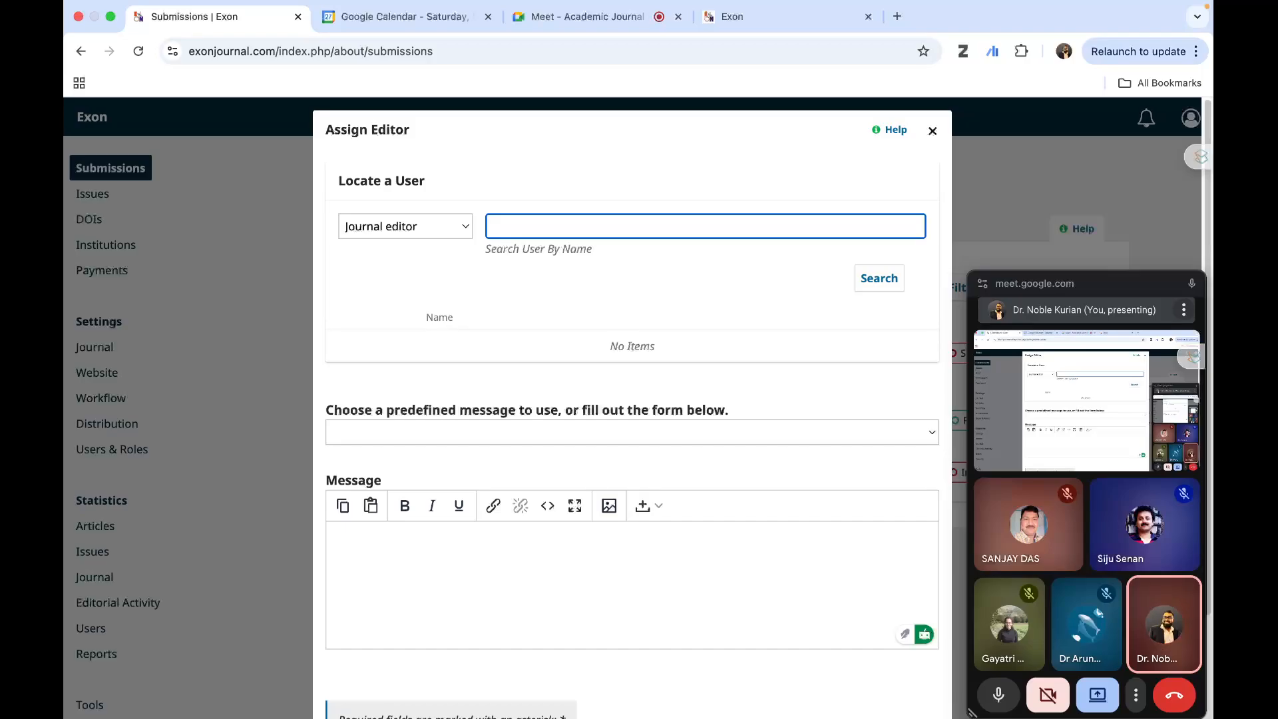
type("edwin")
left_click(873, 291)
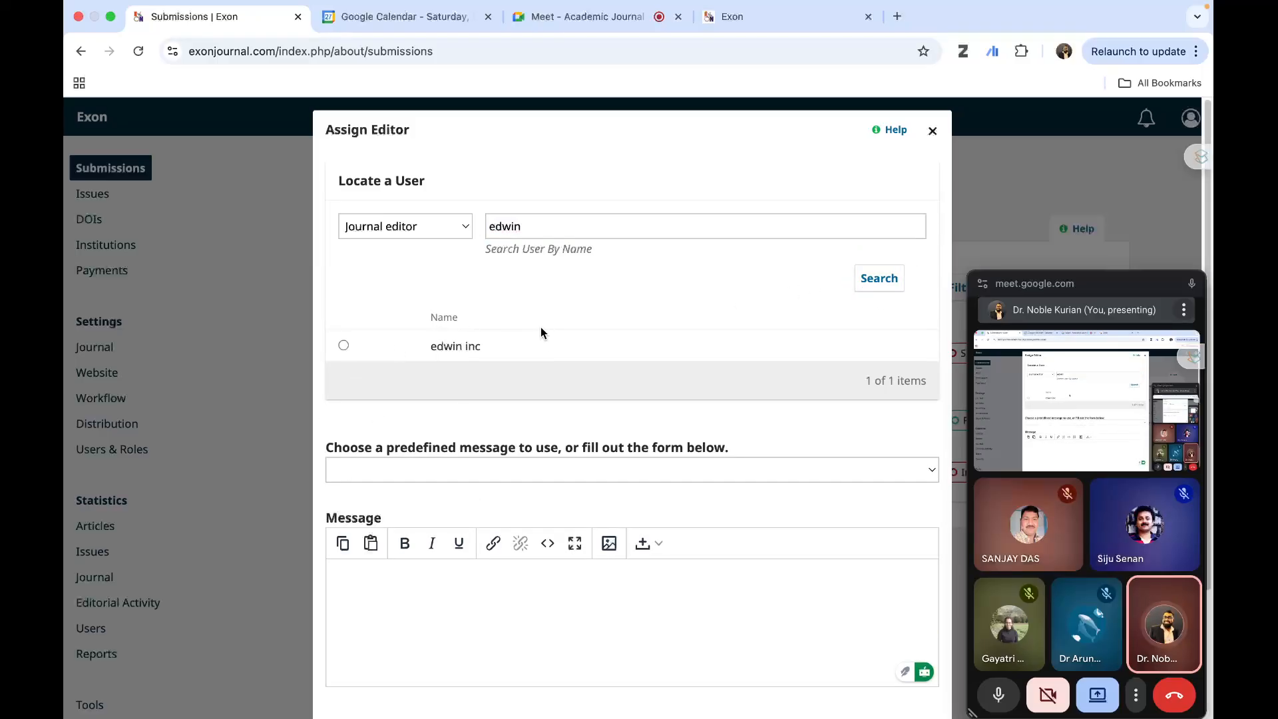
left_click(343, 345)
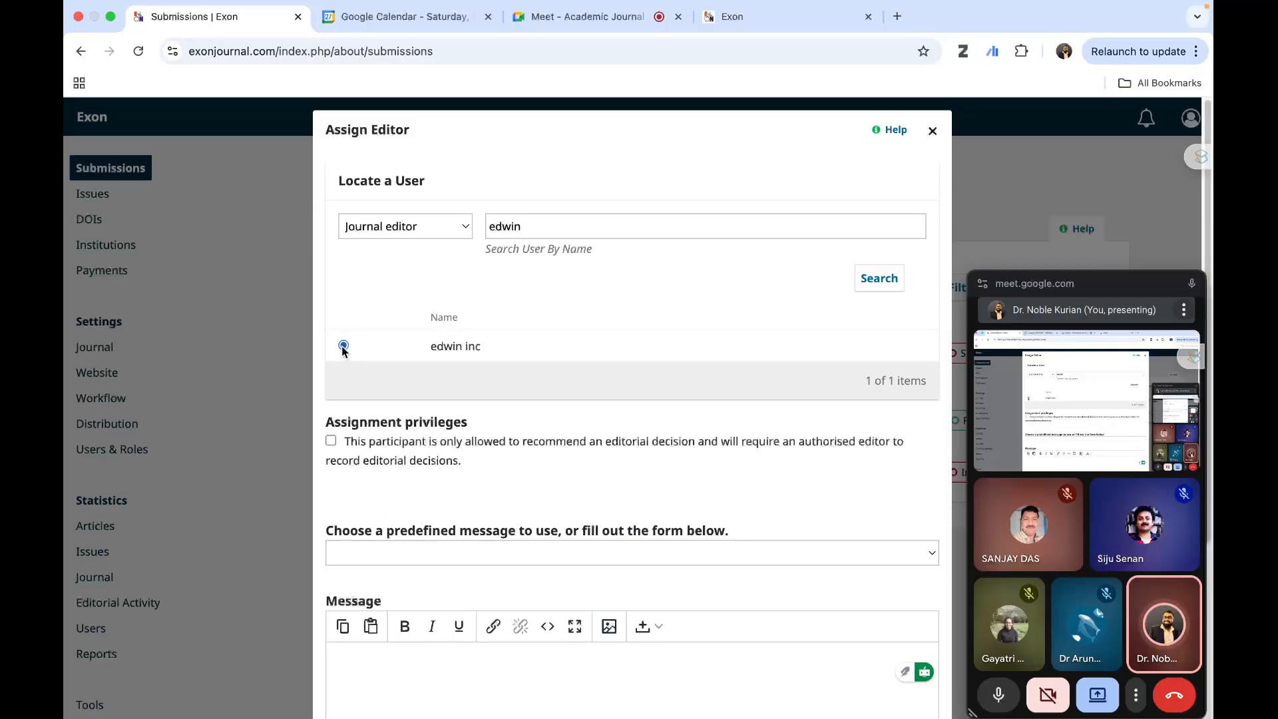
- Choose the Assign Editor predefined message for the notification to the selected editor
scroll(446, 353, "down", 4)
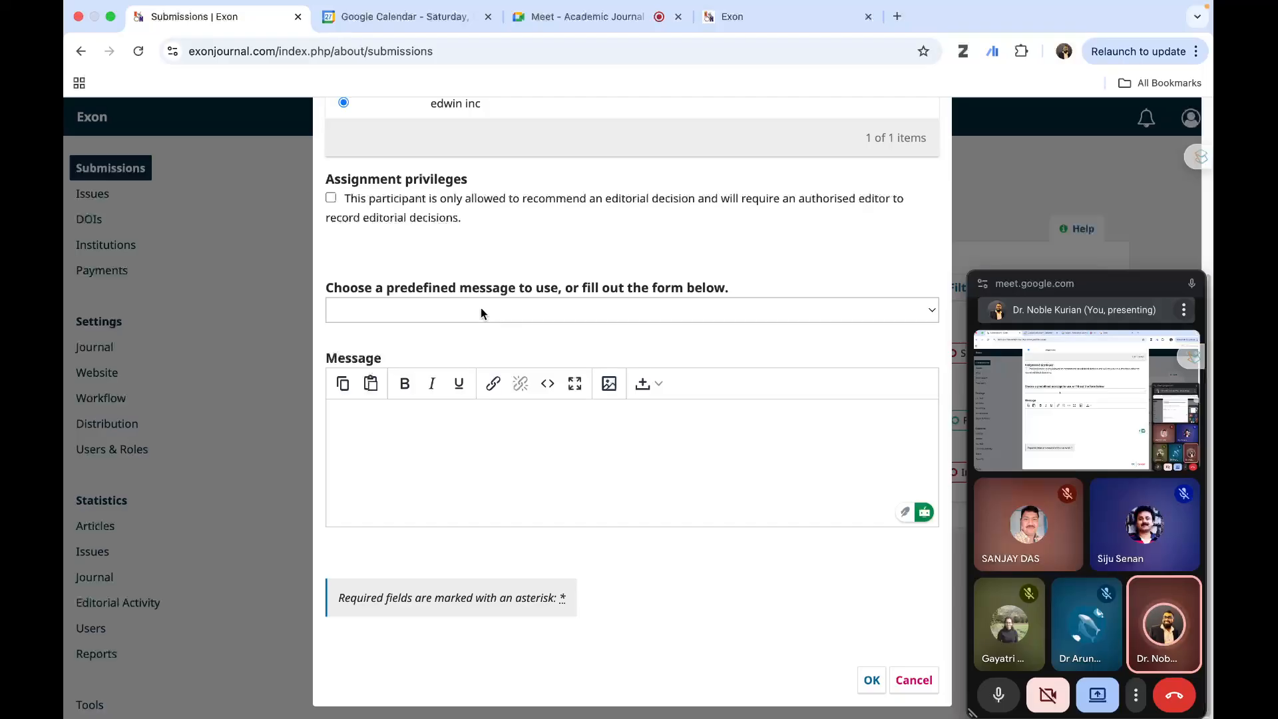
left_click(642, 305)
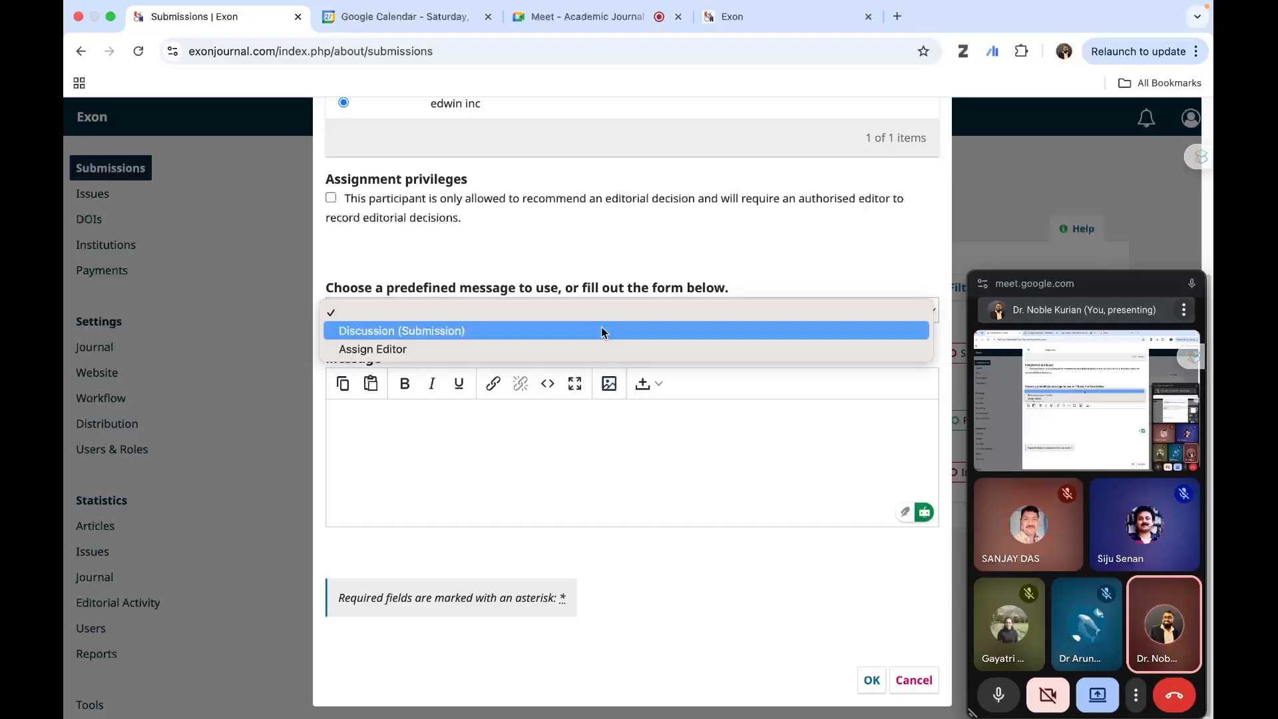
left_click(501, 349)
left_click(502, 319)
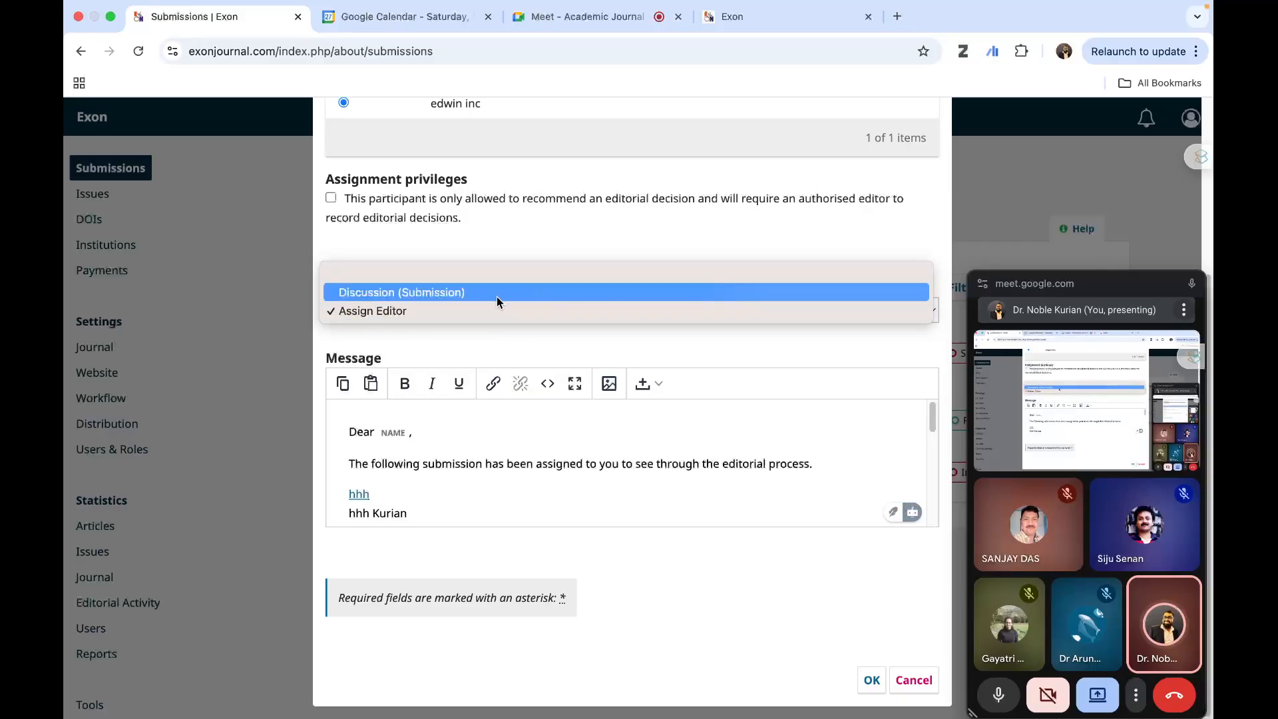
left_click(484, 313)
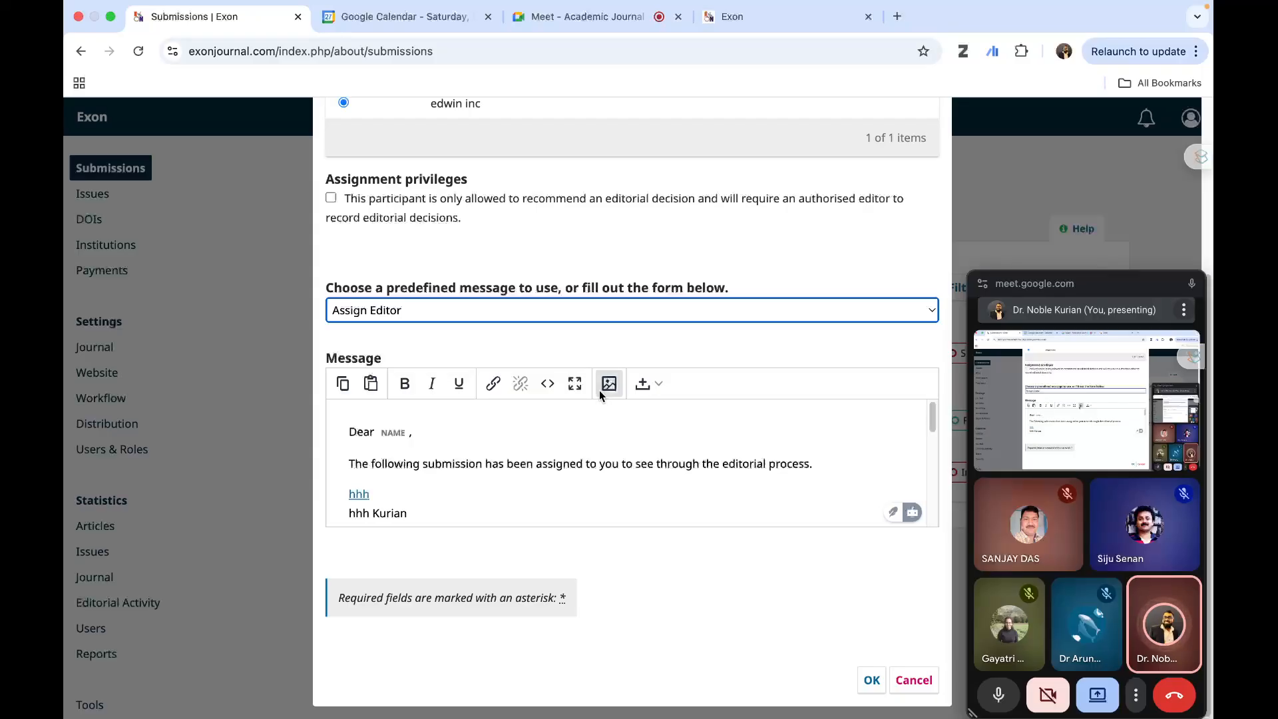
- Examine the Assign Editor message from greeting to signature, together with the user search and assignment privileges
scroll(613, 475, "down", 2)
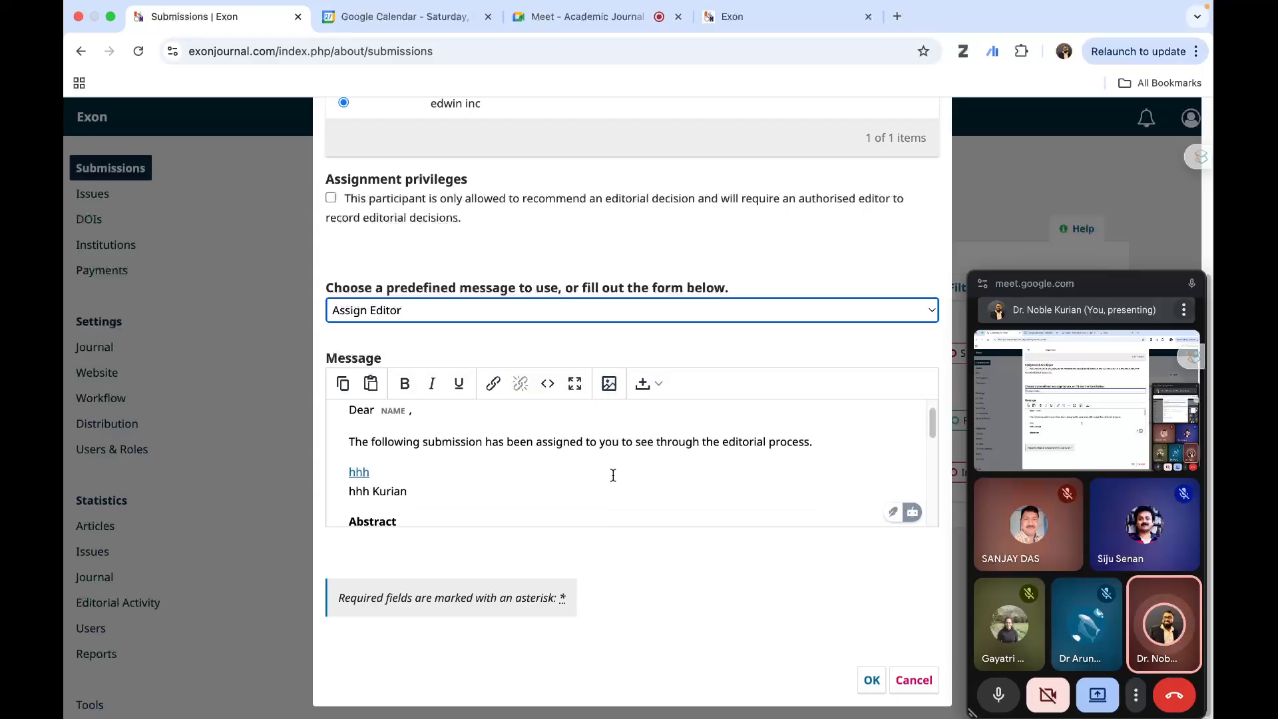
scroll(613, 475, "down", 10)
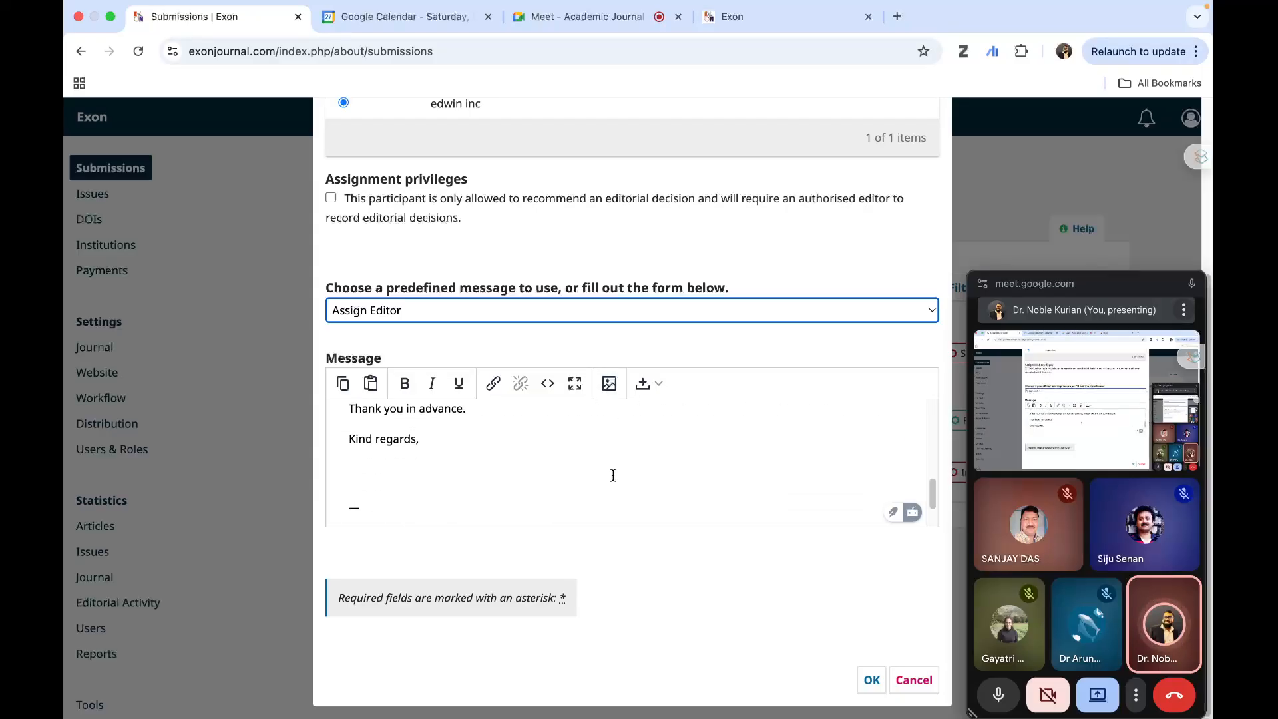
scroll(613, 475, "down", 2)
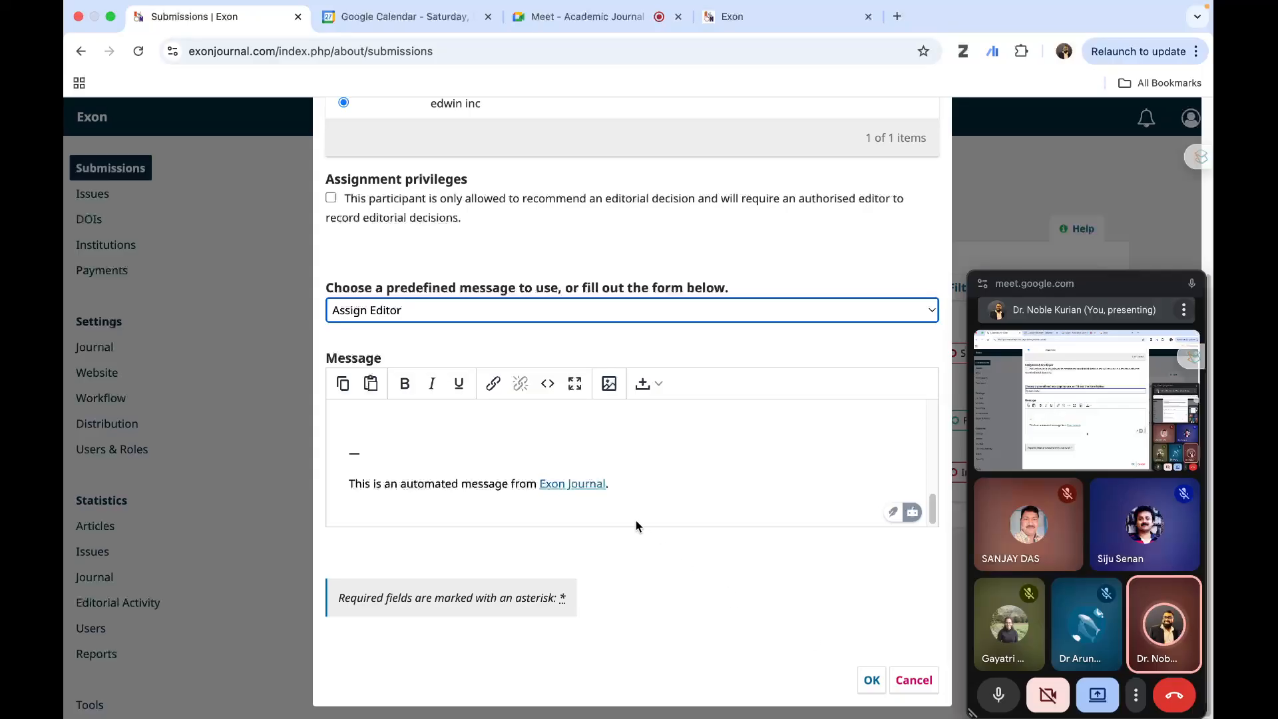
scroll(651, 490, "up", 8)
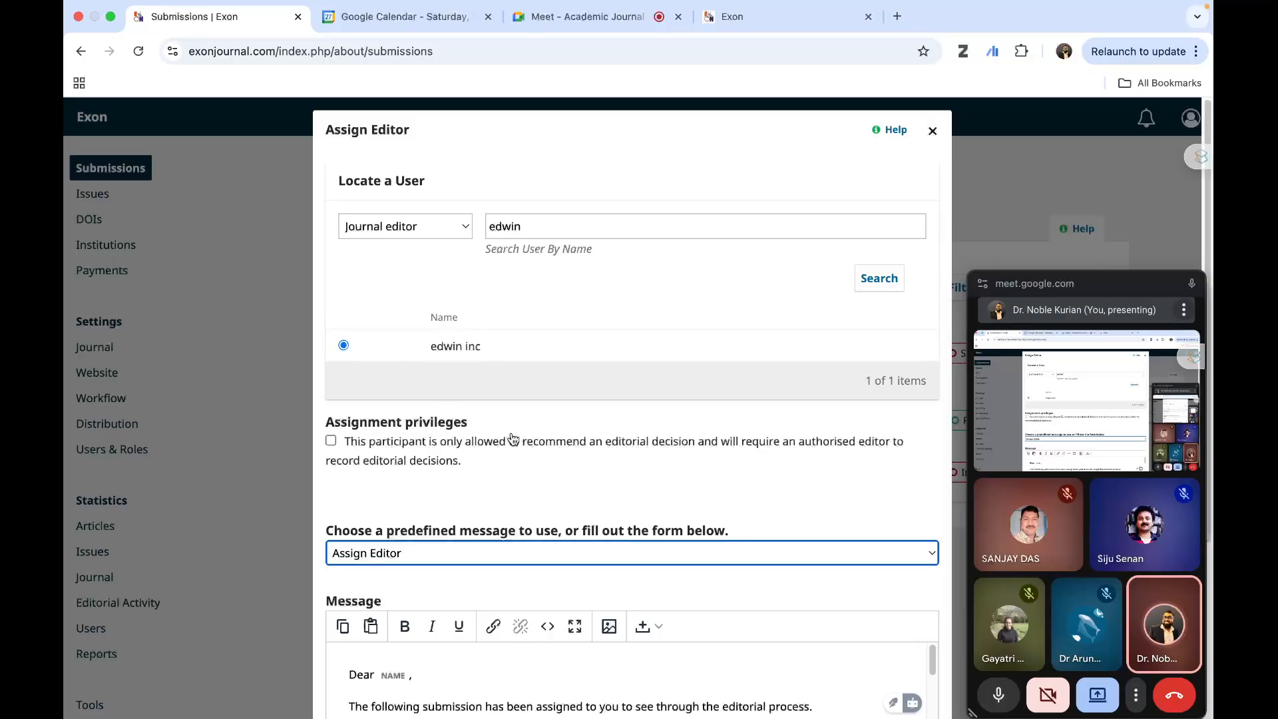
scroll(514, 434, "down", 4)
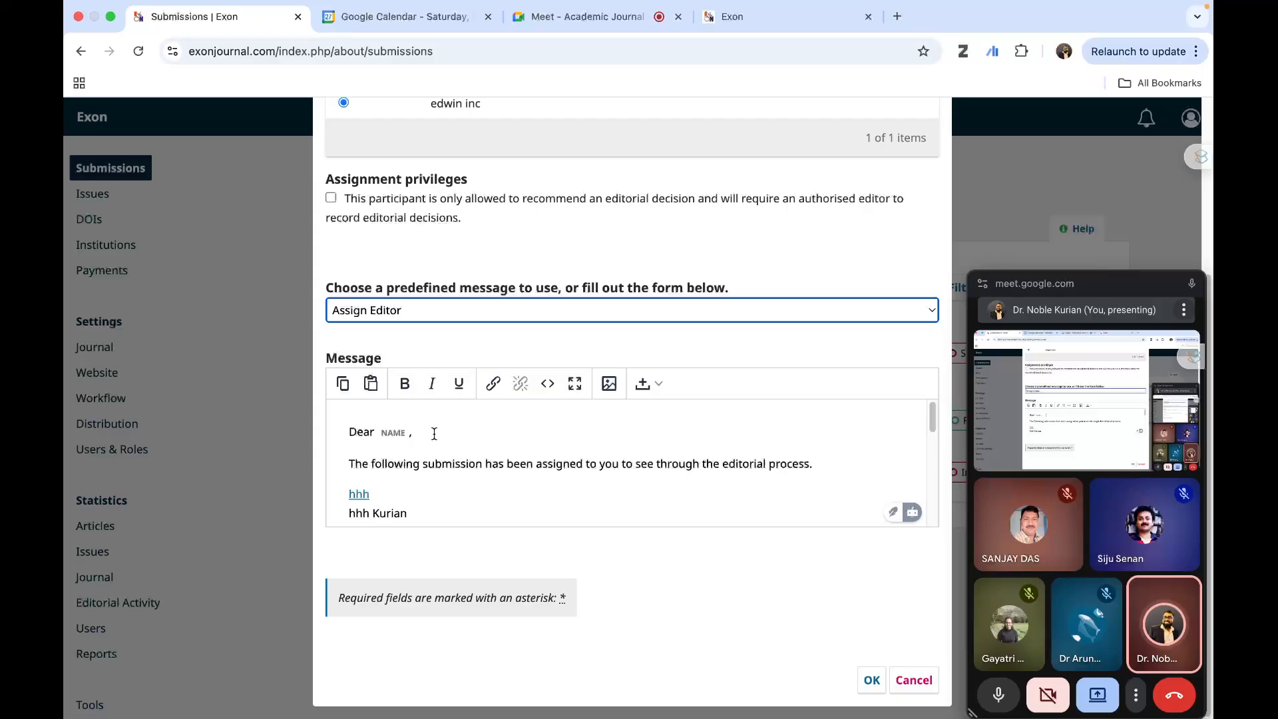
scroll(453, 449, "down", 6)
scroll(483, 469, "up", 6)
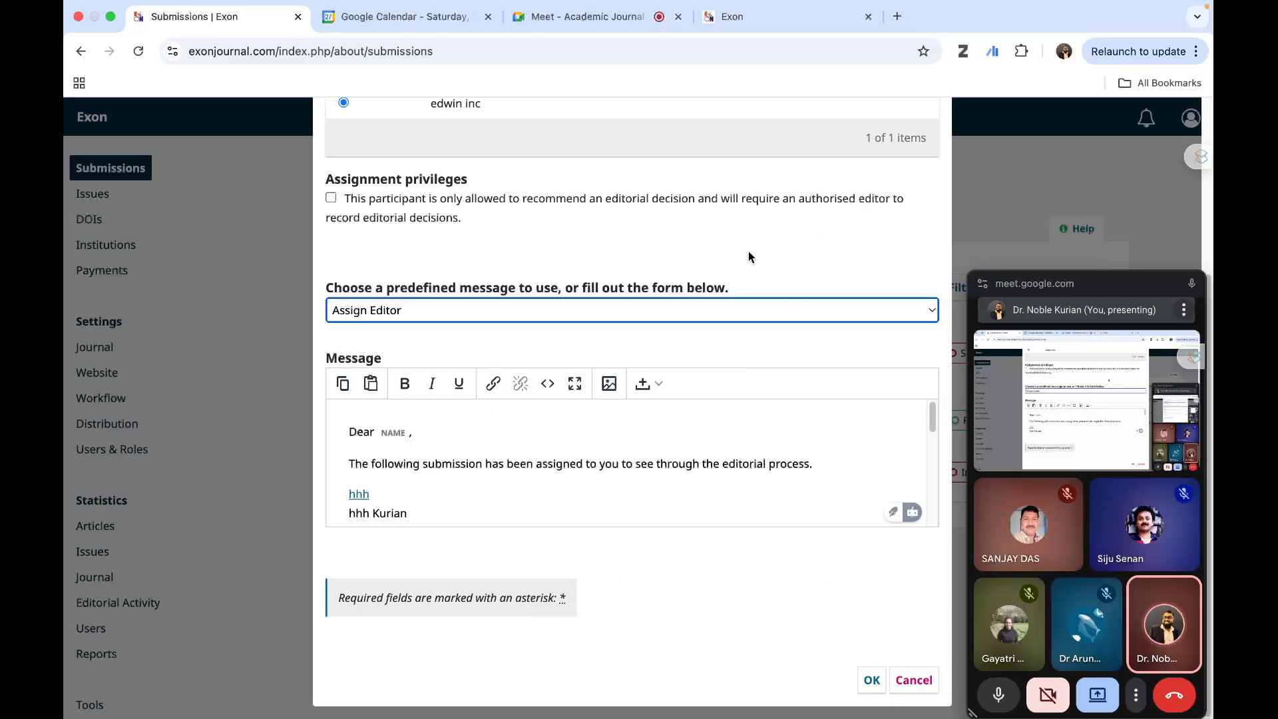
scroll(749, 253, "up", 4)
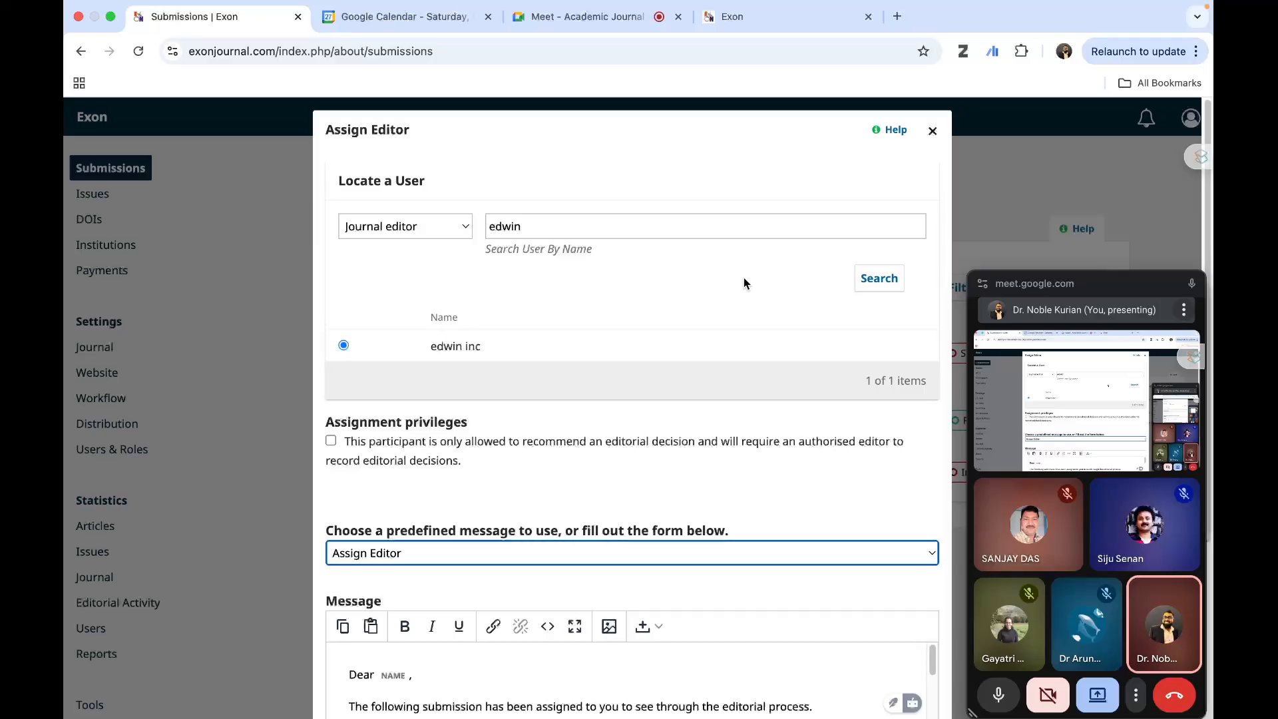
scroll(767, 402, "down", 1)
scroll(767, 403, "down", 5)
scroll(728, 390, "up", 5)
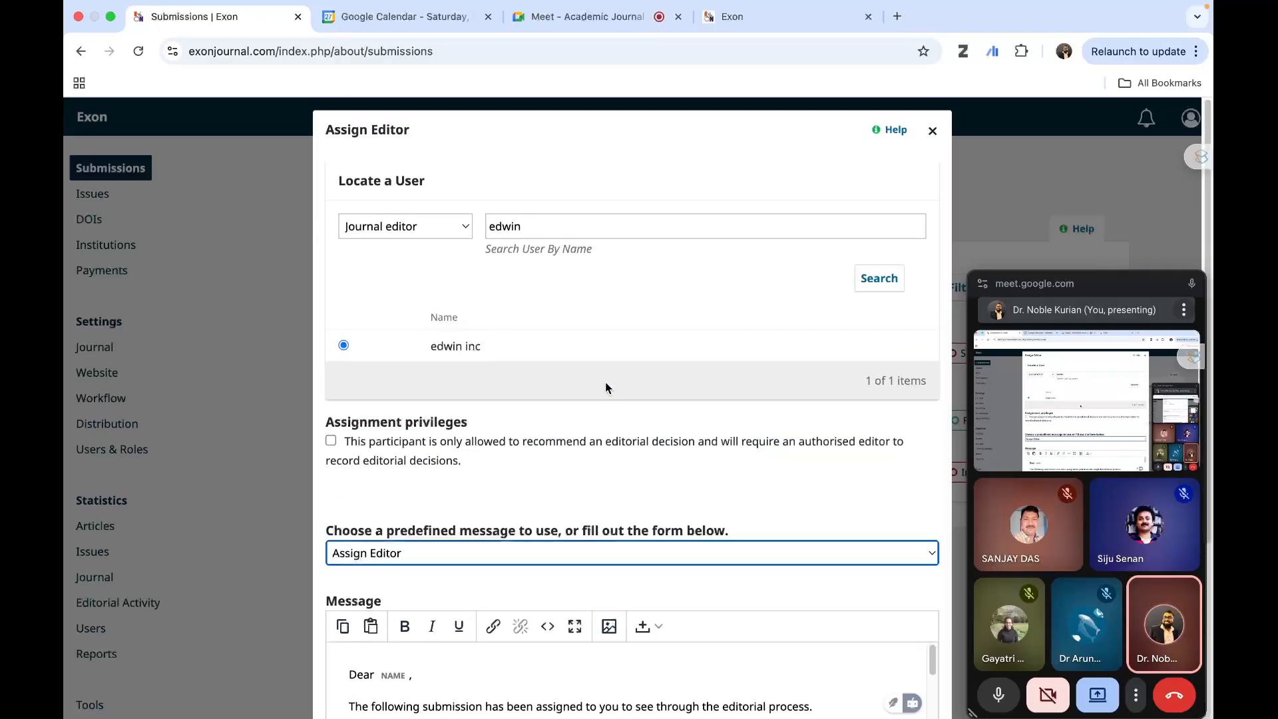
left_click(526, 227)
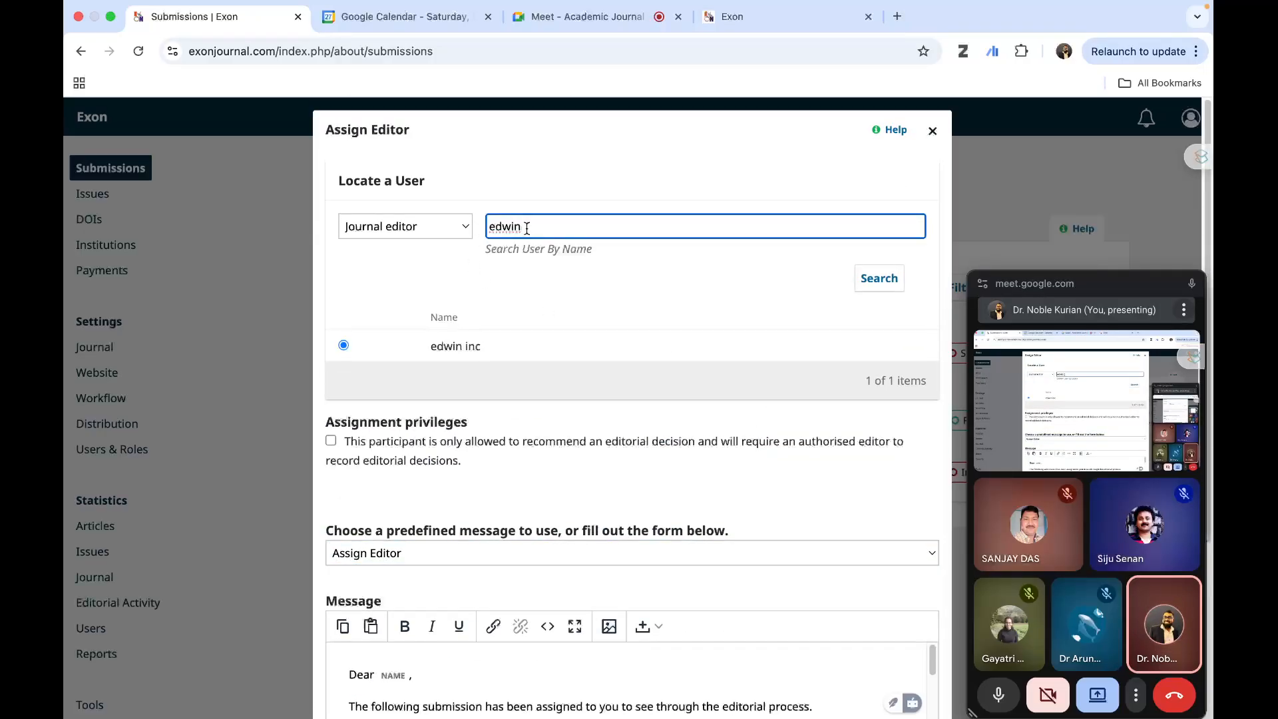
- Submit the journal editor assignment with the Assign Editor message and check the form while it processes
scroll(616, 423, "down", 5)
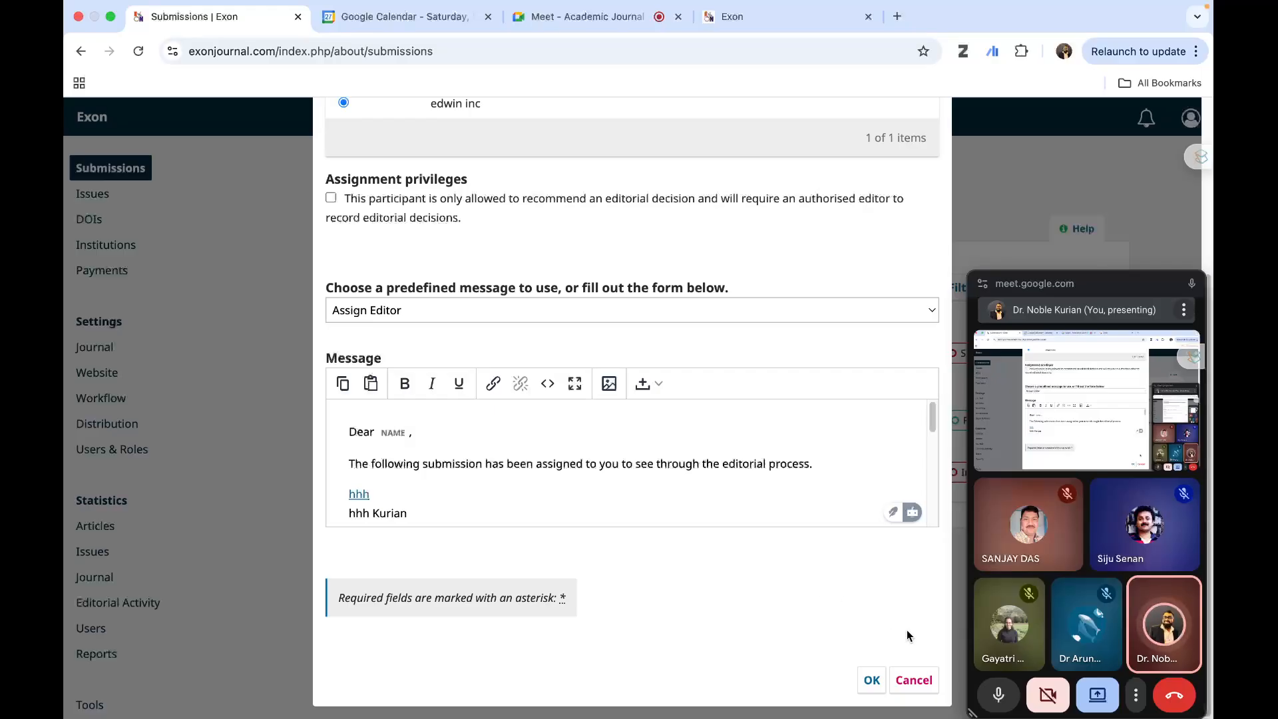
left_click(871, 680)
scroll(746, 300, "up", 2)
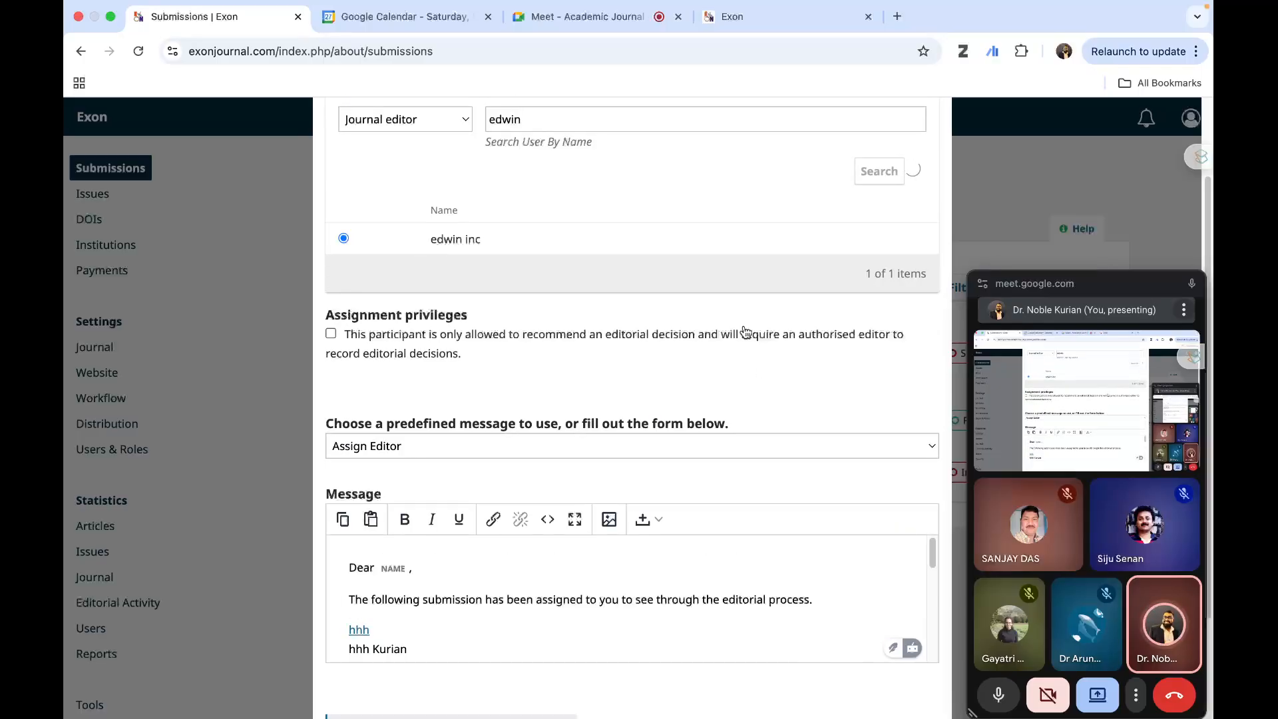
scroll(746, 331, "down", 2)
scroll(744, 328, "up", 4)
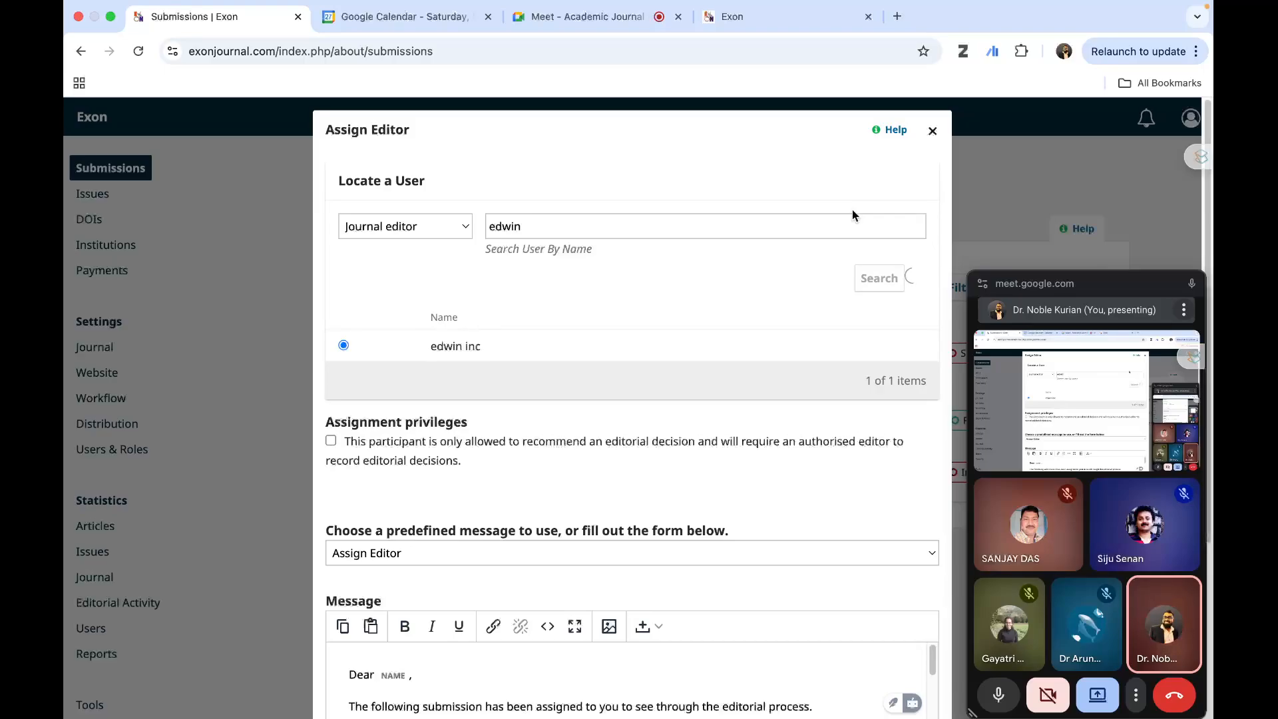
- Look up pkp in a new browser tab and open the PKP Community Forum thread about the PKP PLN message
left_click(897, 16)
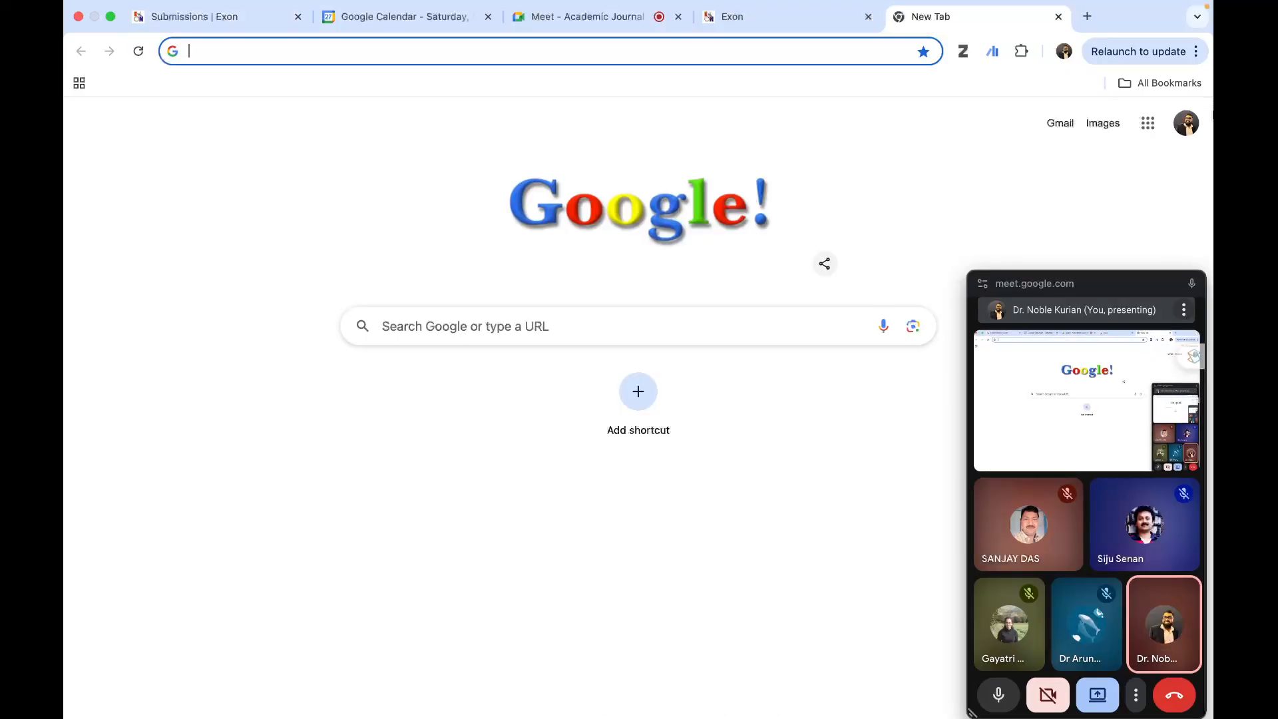
type("pkp")
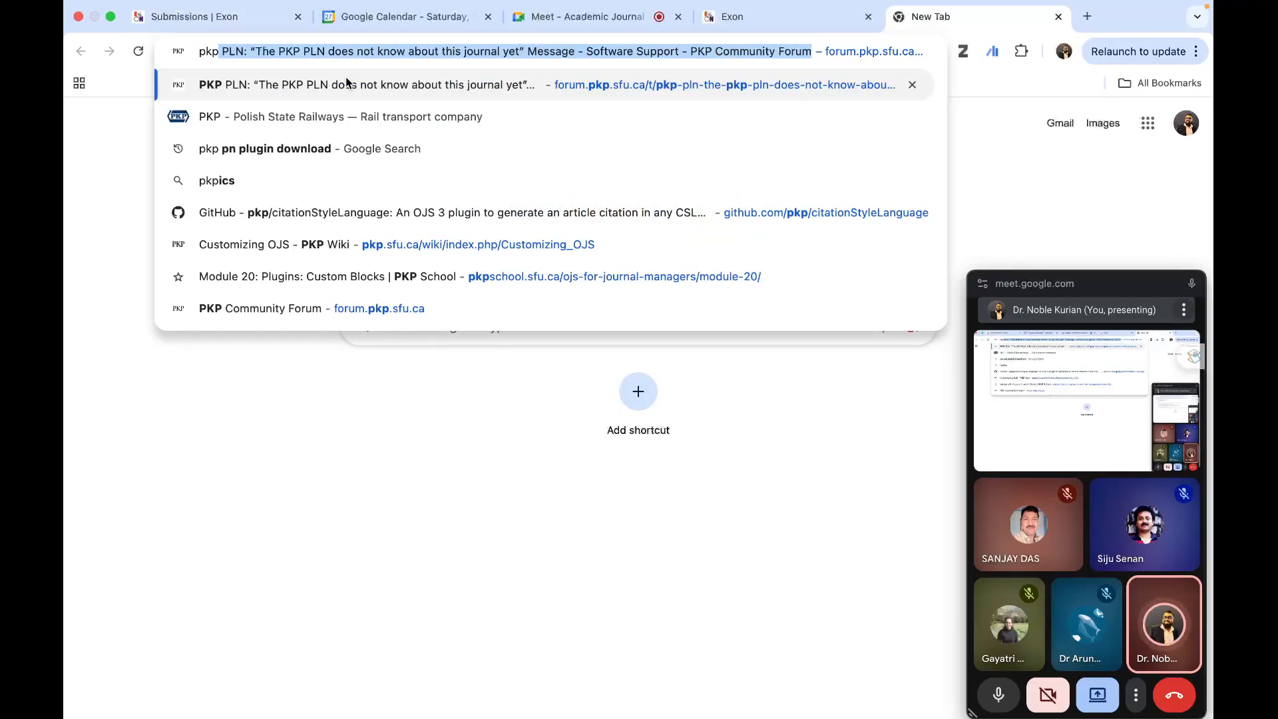
left_click(346, 77)
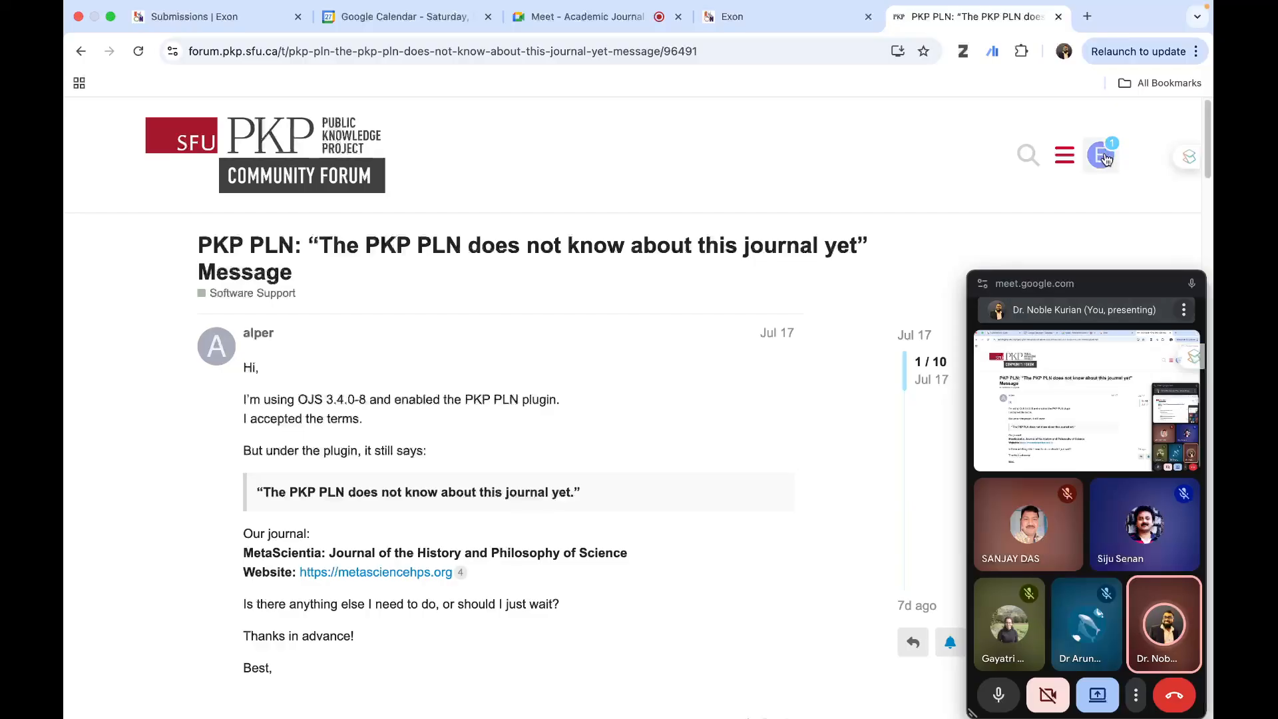
- Return to the Exon submissions page, close the Assign Editor form, and reload the submissions list
left_click(728, 18)
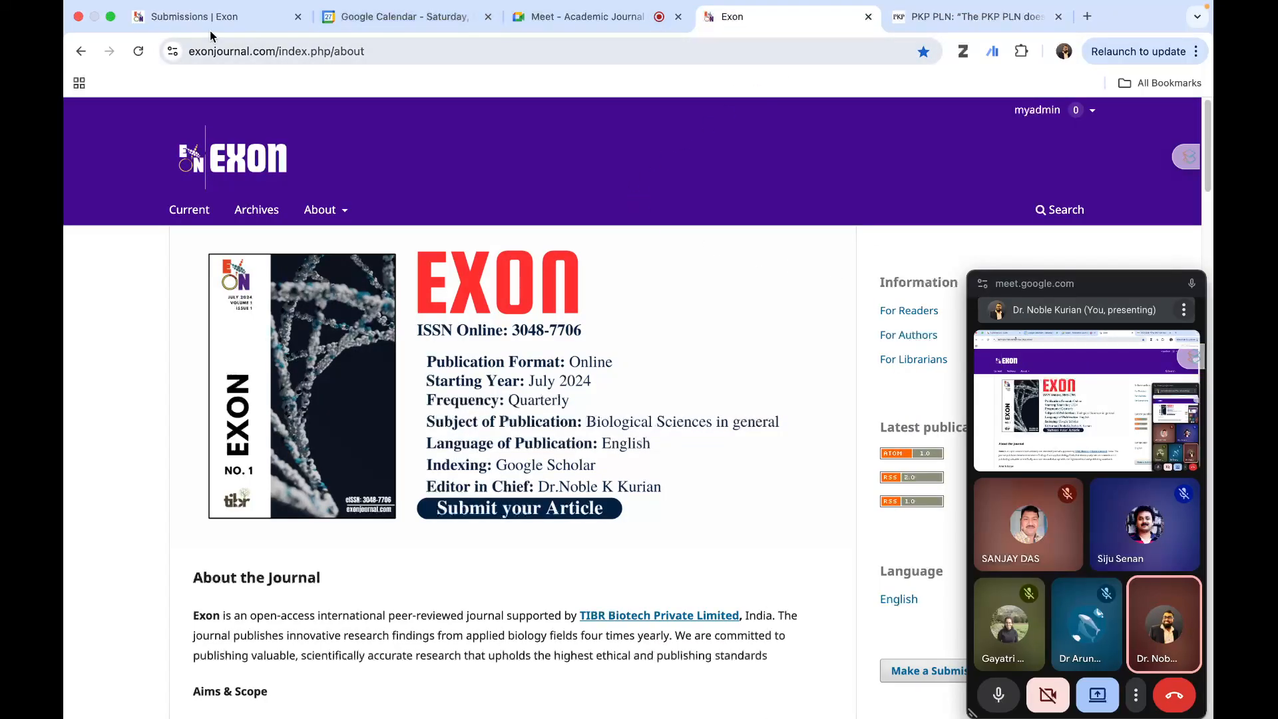
left_click(177, 20)
scroll(737, 444, "down", 5)
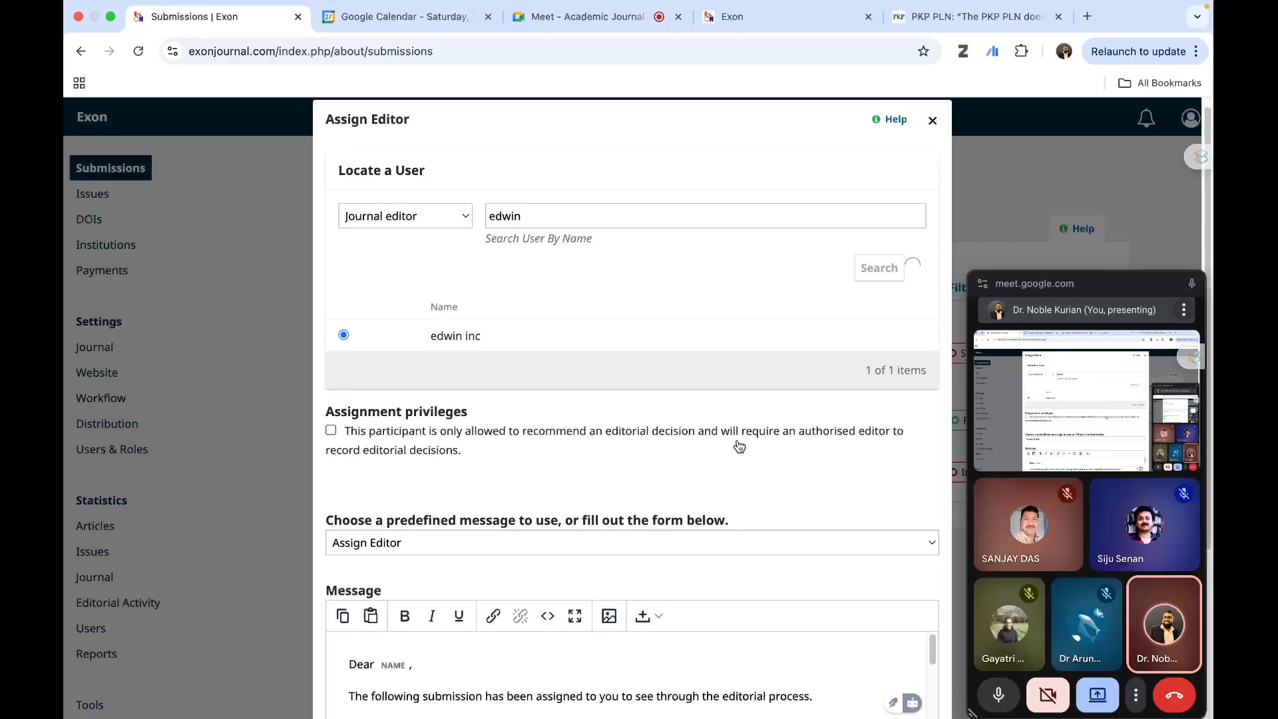
scroll(746, 437, "up", 5)
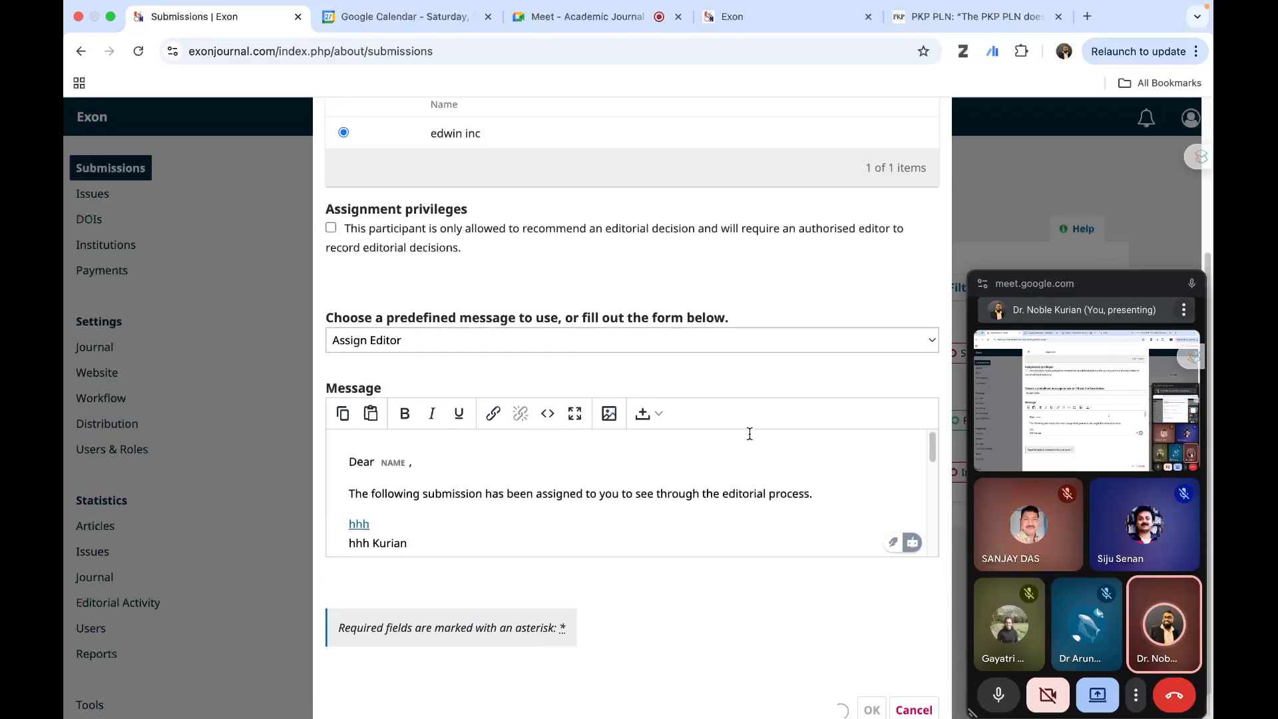
scroll(849, 469, "down", 5)
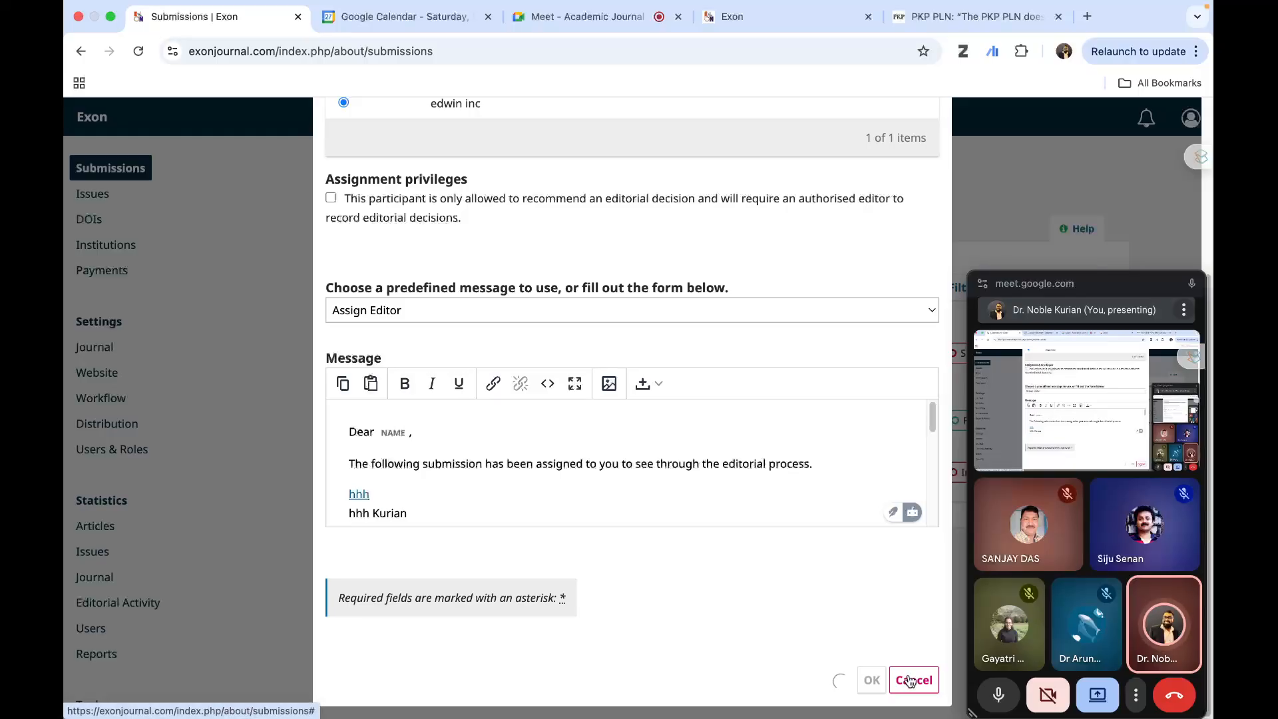
scroll(717, 589, "up", 5)
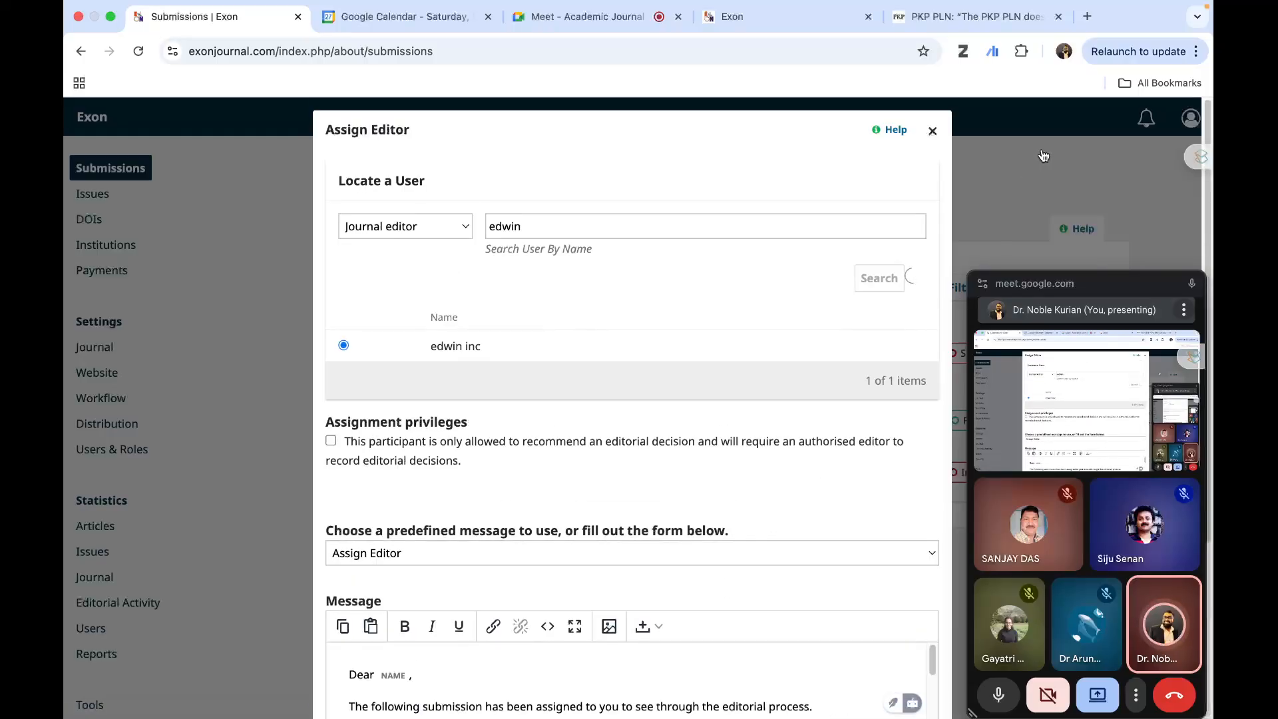
left_click(932, 131)
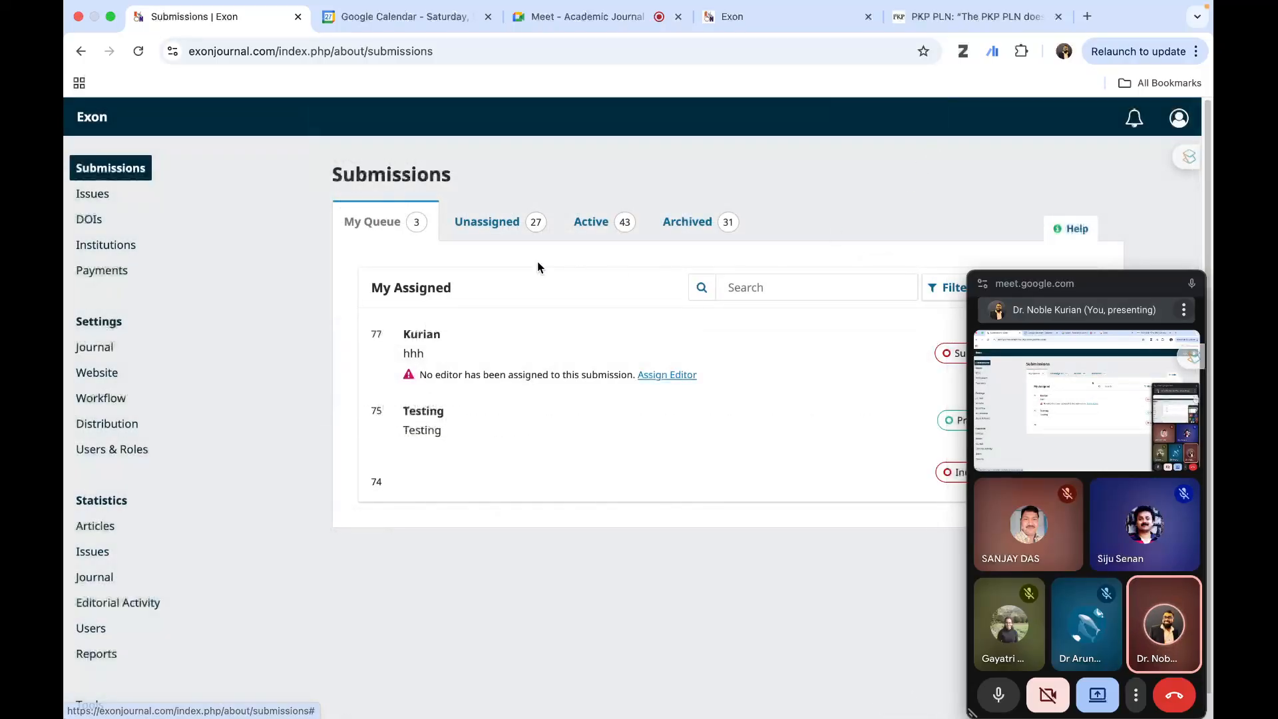
left_click(137, 51)
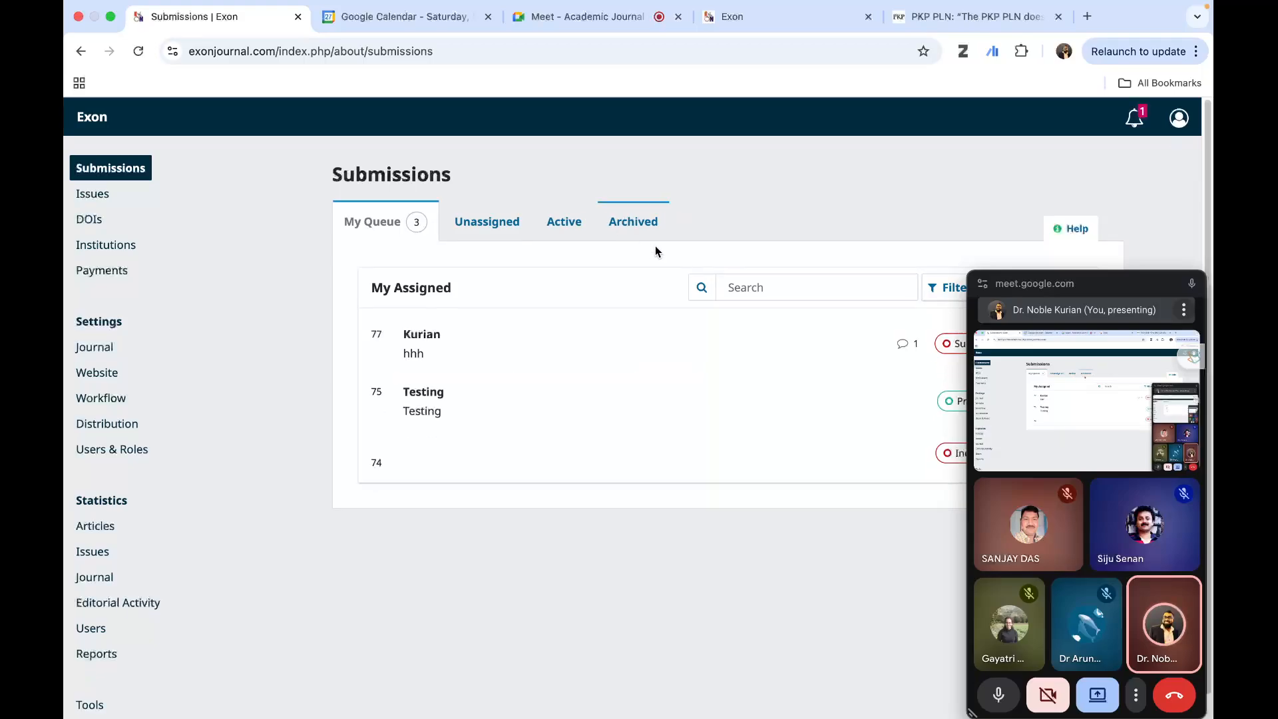
- Uncover the submission actions, open the hhh submission's workflow, and close the floating meeting window
left_click_drag(1099, 287, 262, 270)
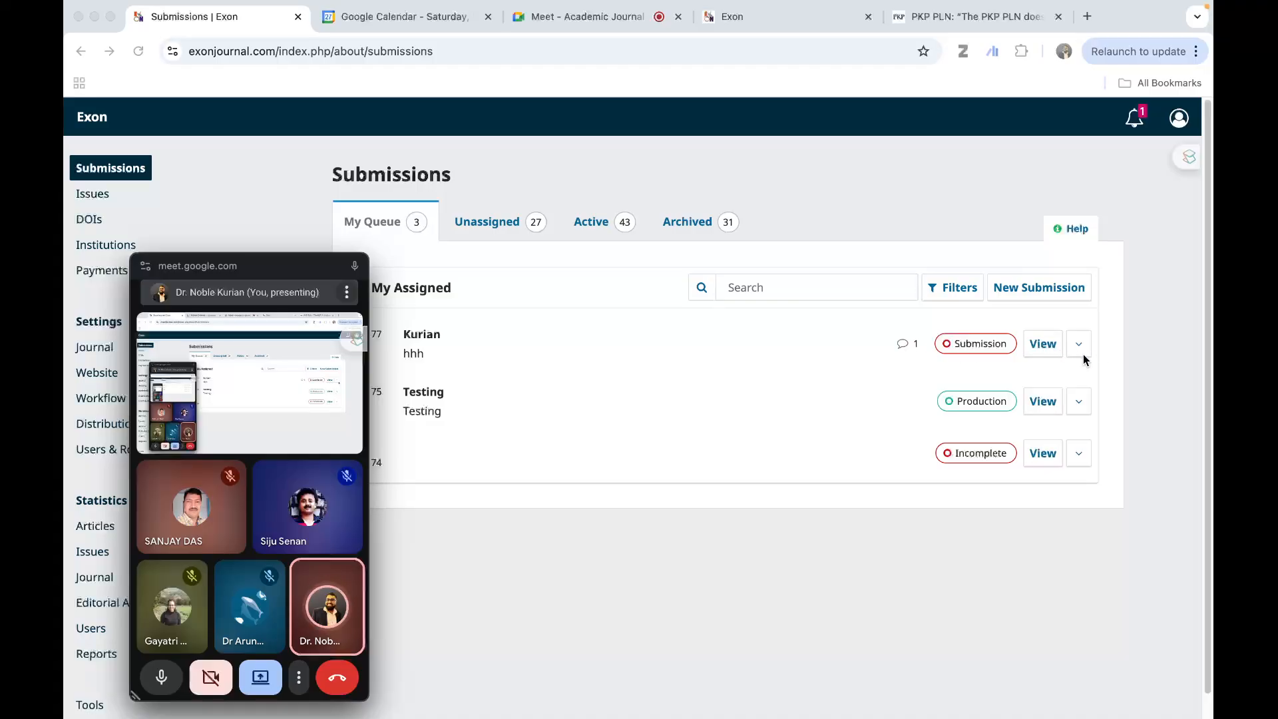
left_click(1033, 344)
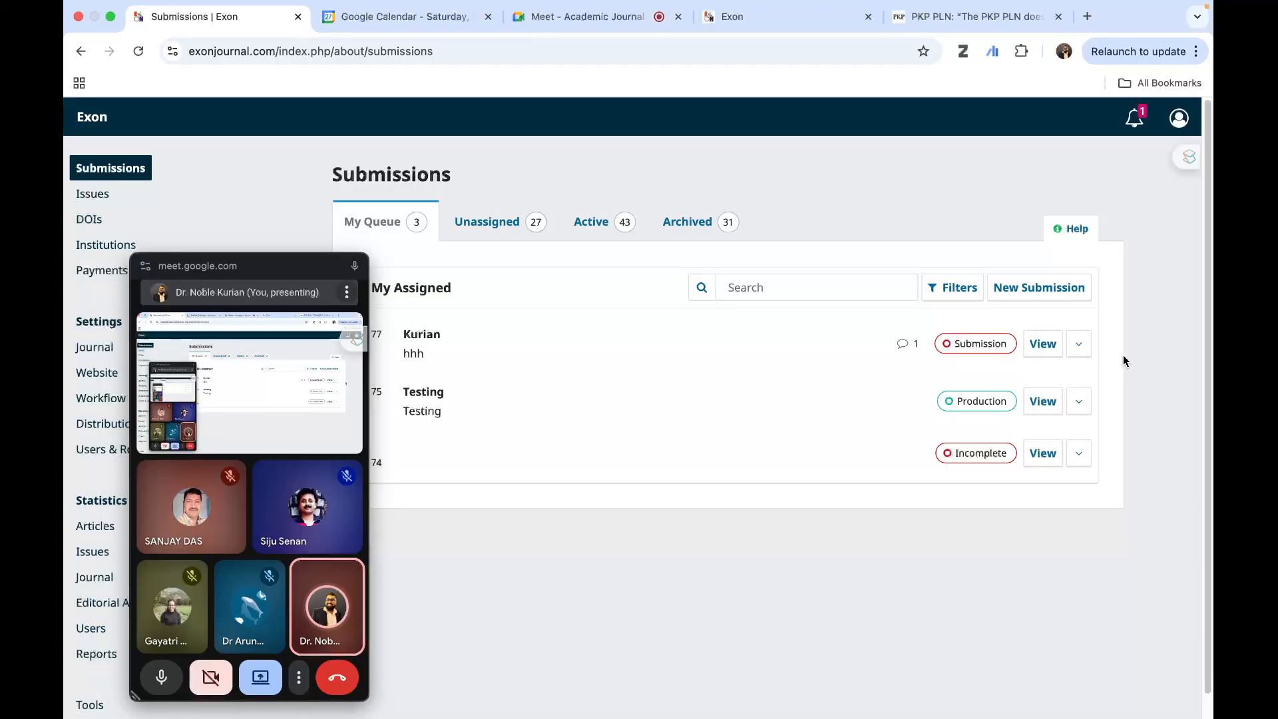
left_click(1043, 348)
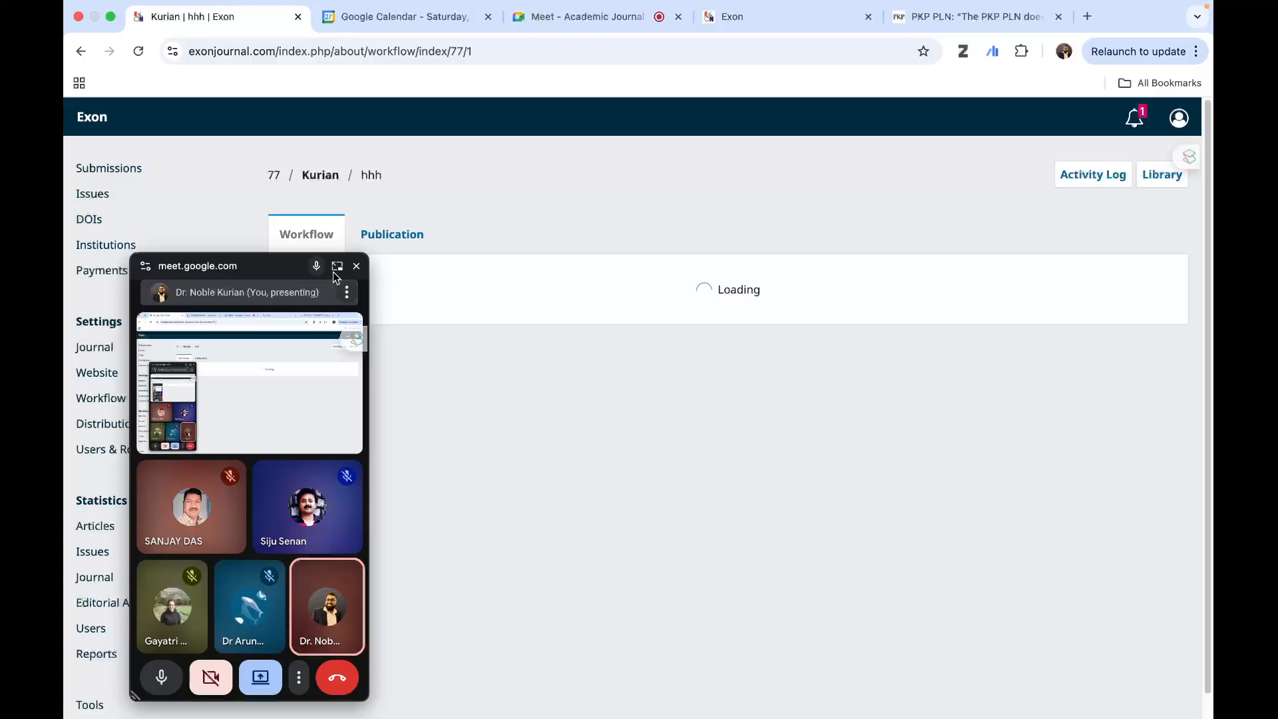
left_click(356, 267)
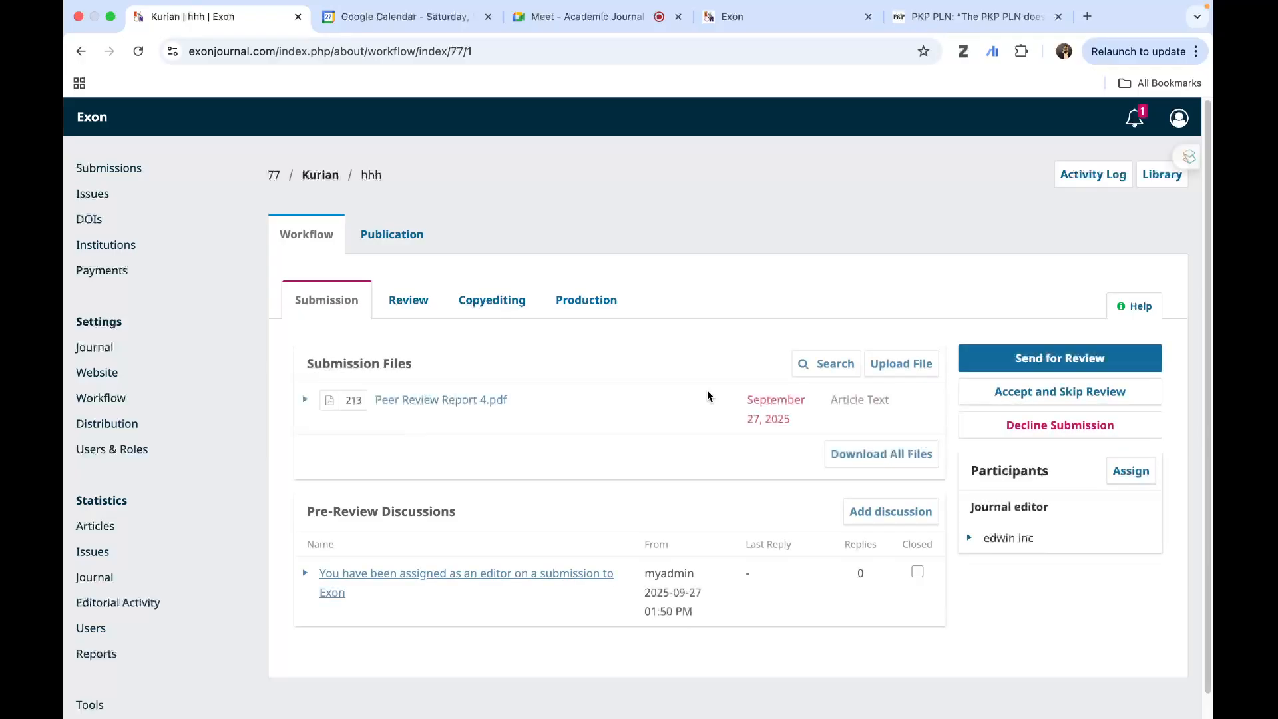
- Check the Review, Copyediting and Production stages of the hhh submission, ending back at the Submission stage
left_click(403, 303)
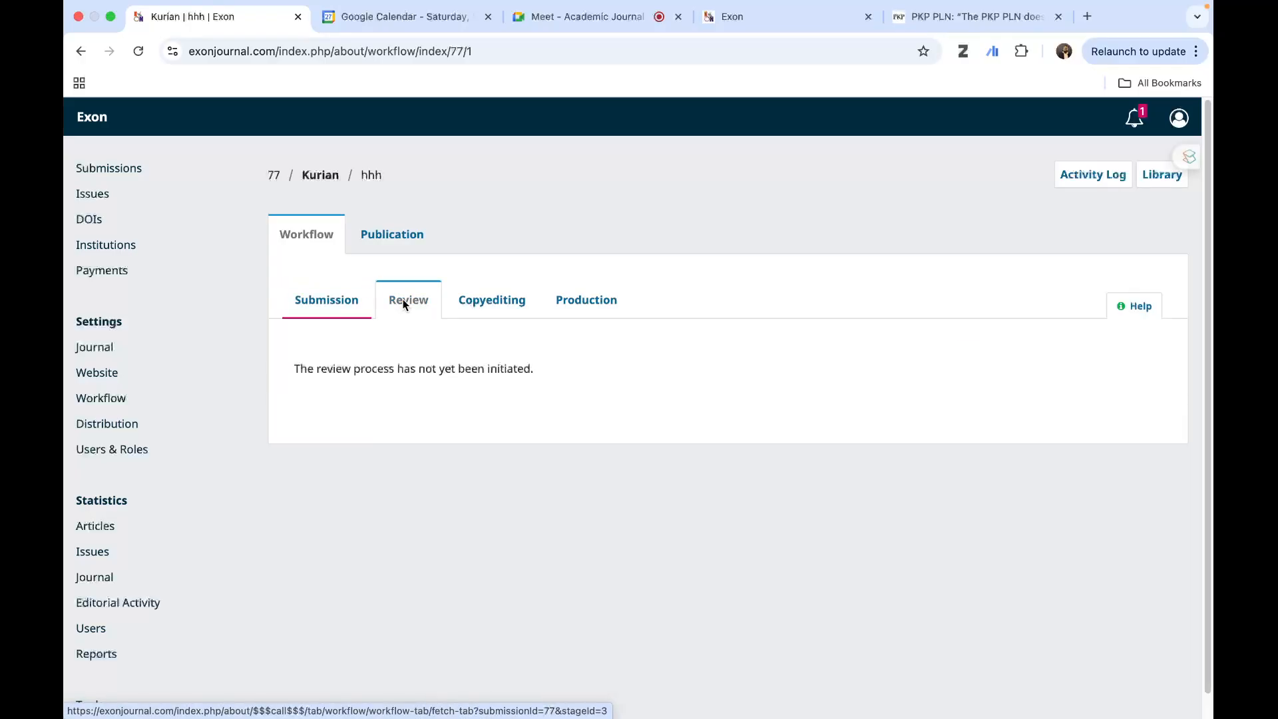
left_click(496, 300)
left_click(581, 306)
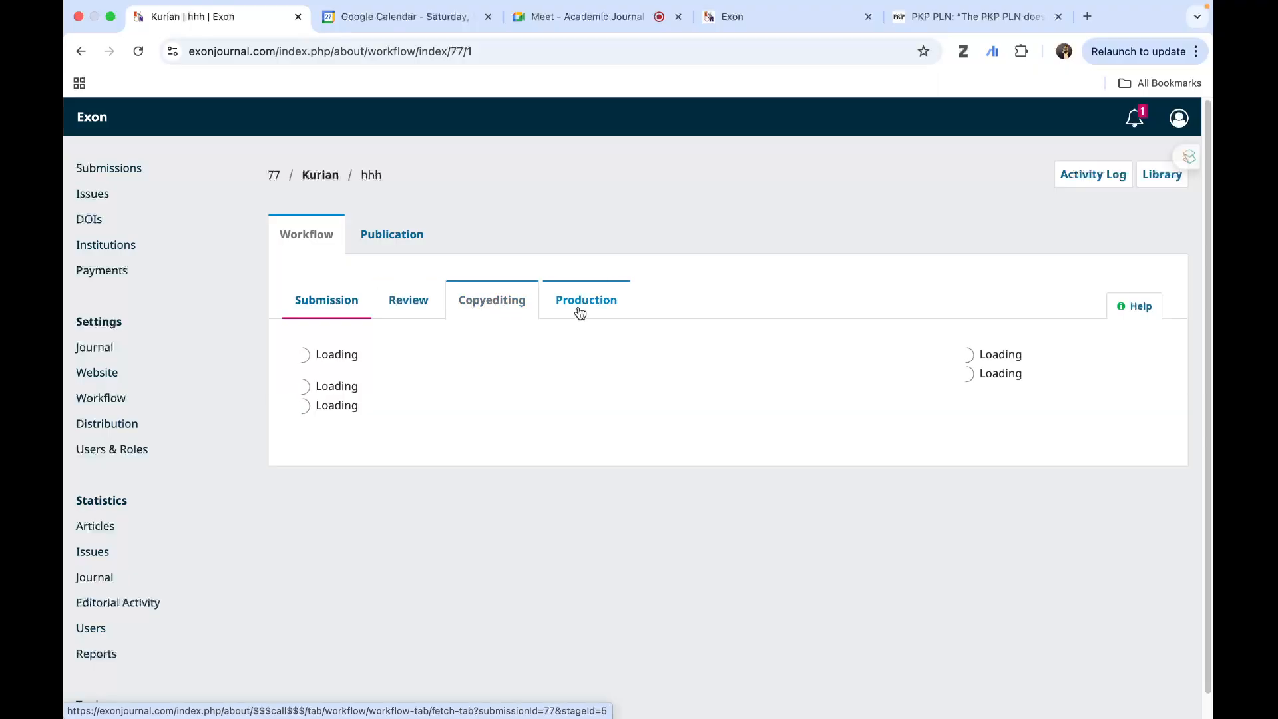
left_click(308, 313)
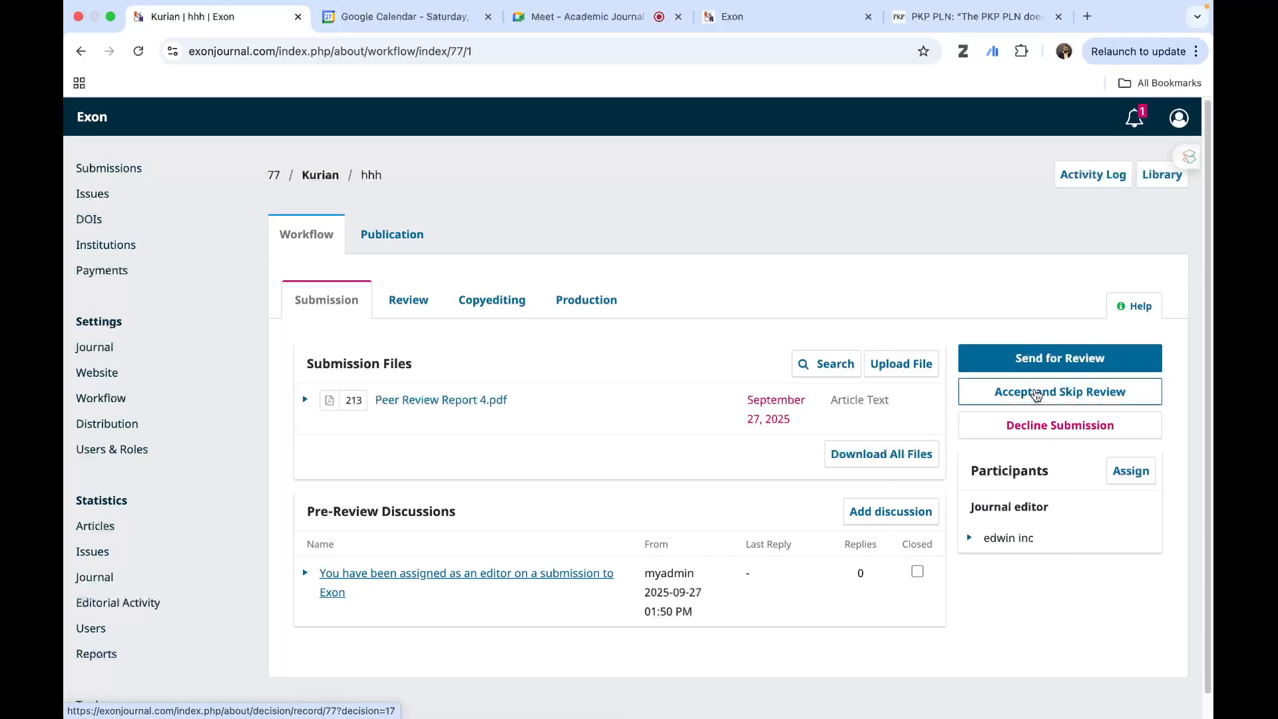
- Send the hhh submission for review with Peer Review Report 4.pdf, record the decision, and return to the submission
left_click(1034, 361)
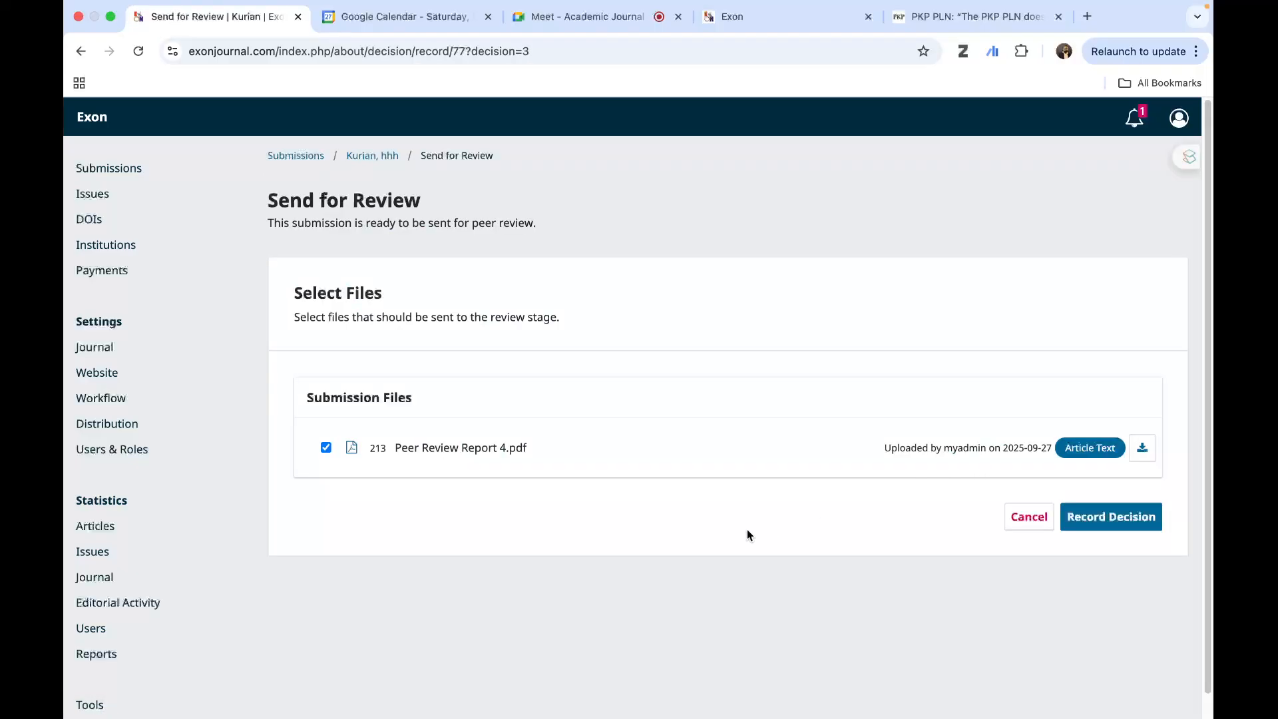
left_click(1113, 521)
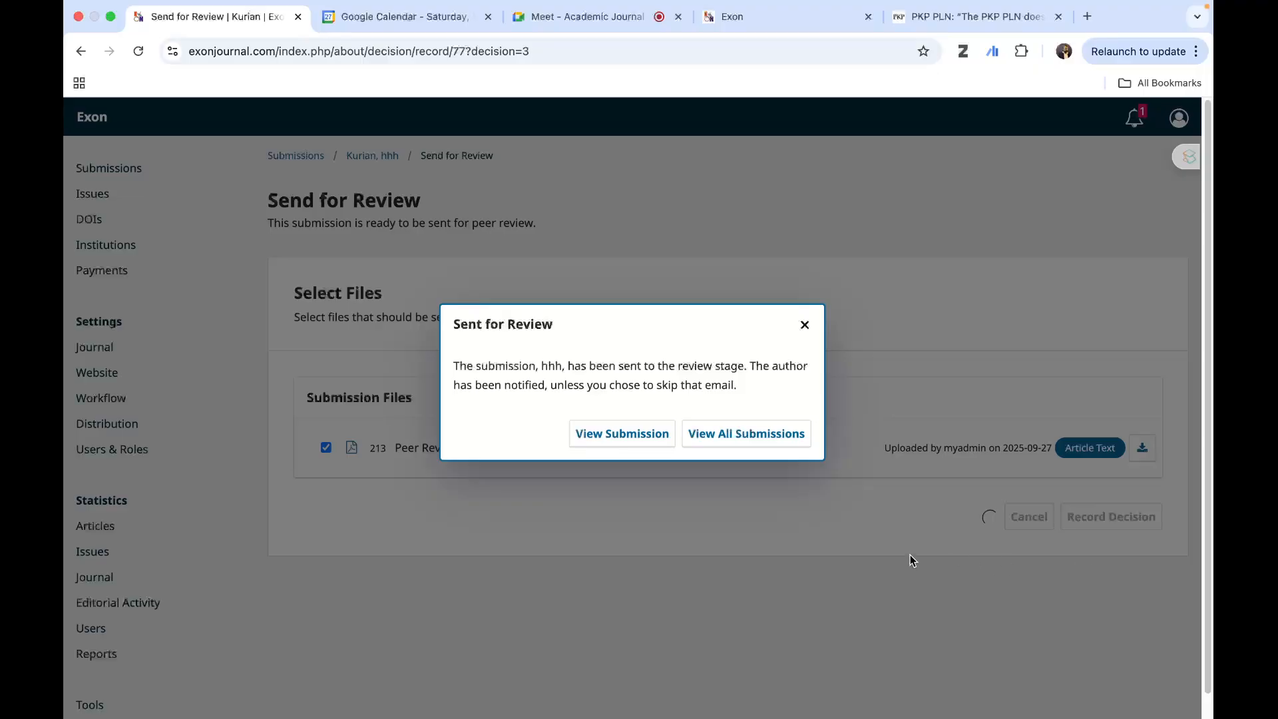
left_click(659, 441)
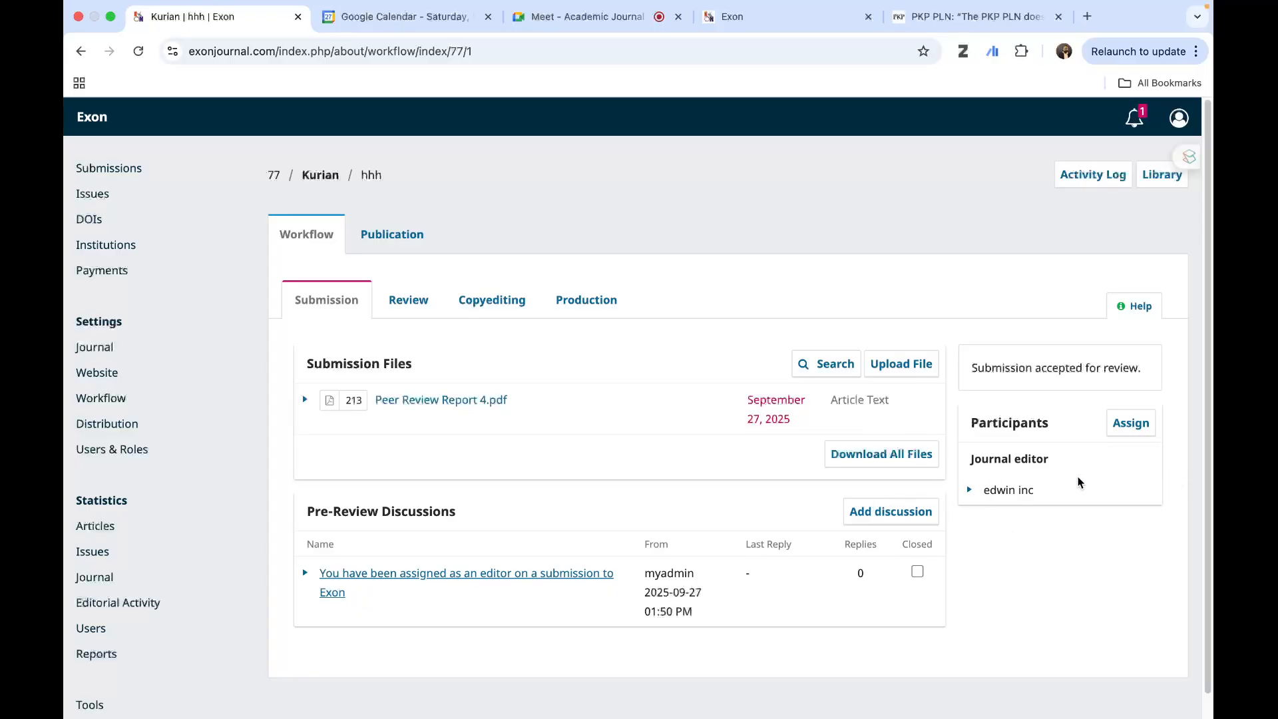
- Open Round 1 of the submission's Review stage and start adding a reviewer
scroll(626, 505, "down", 1)
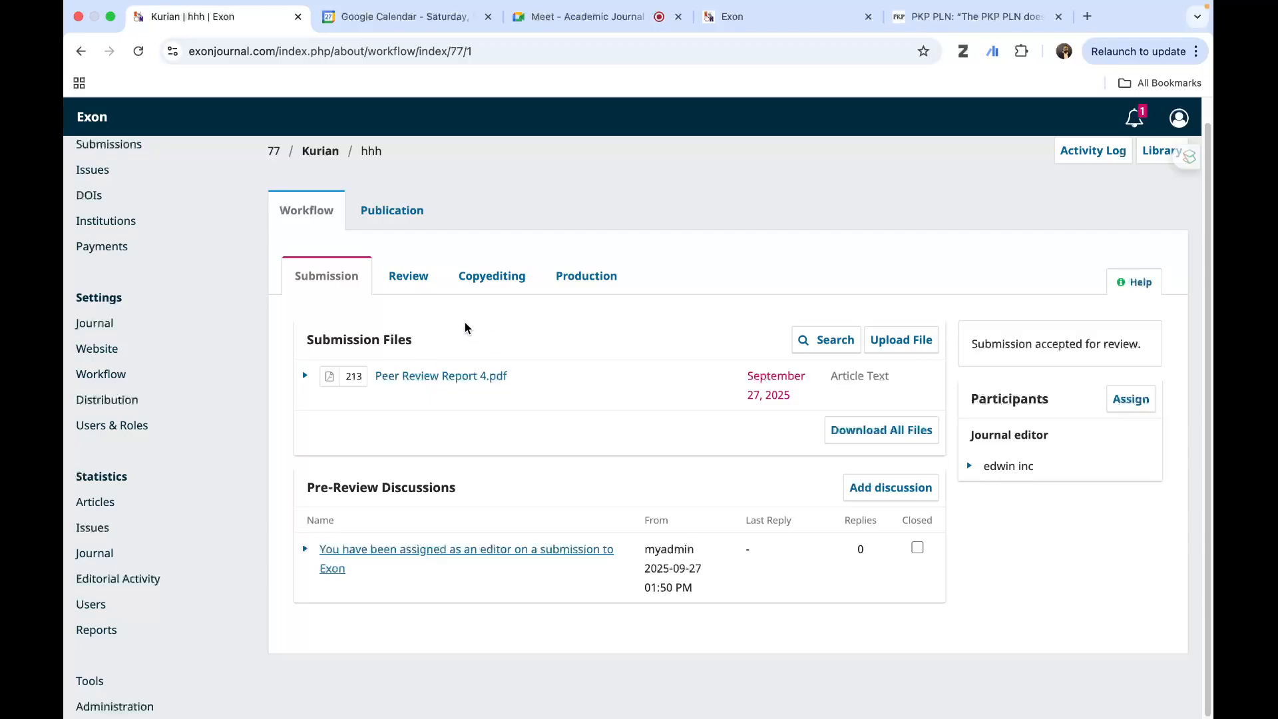
left_click(407, 285)
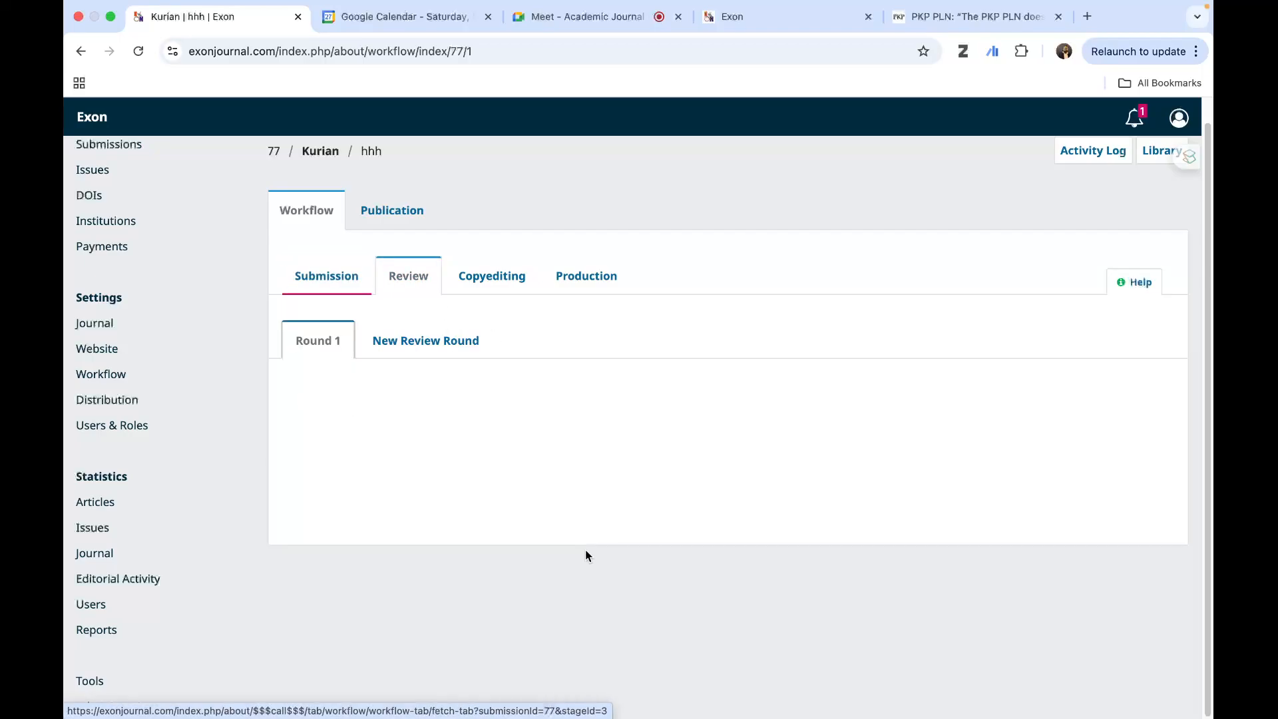
scroll(709, 643, "down", 4)
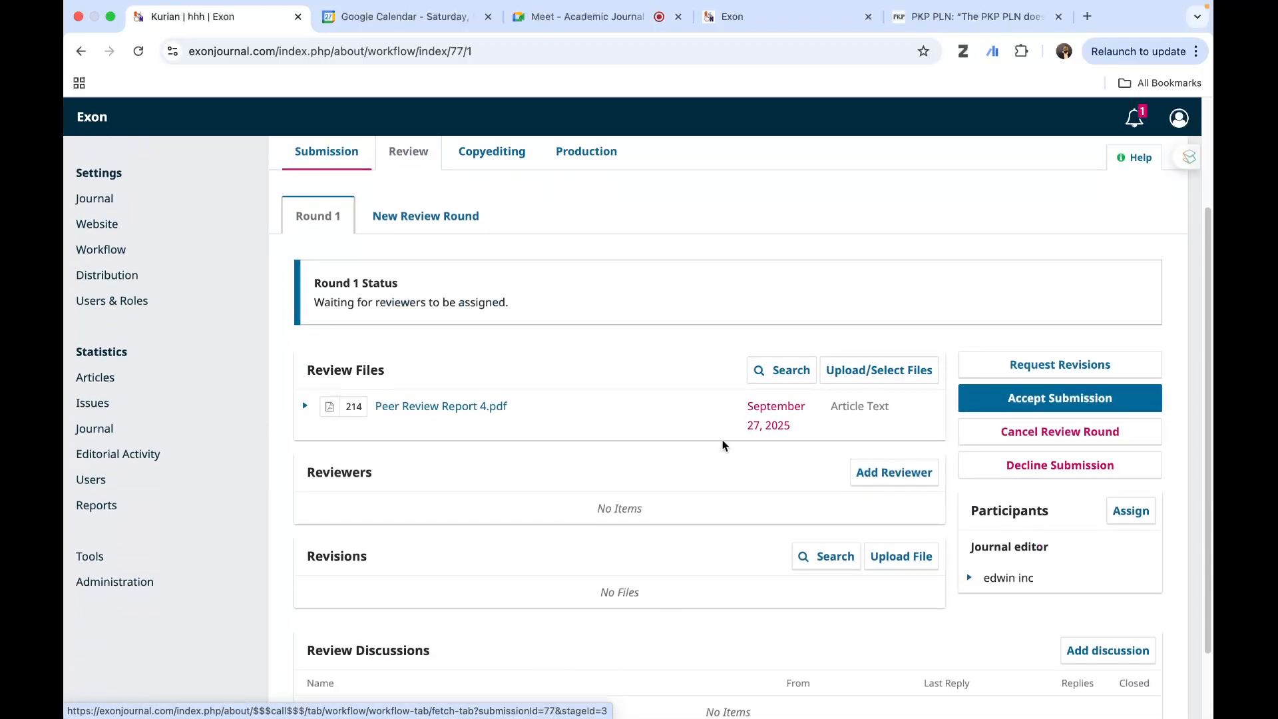
left_click(885, 478)
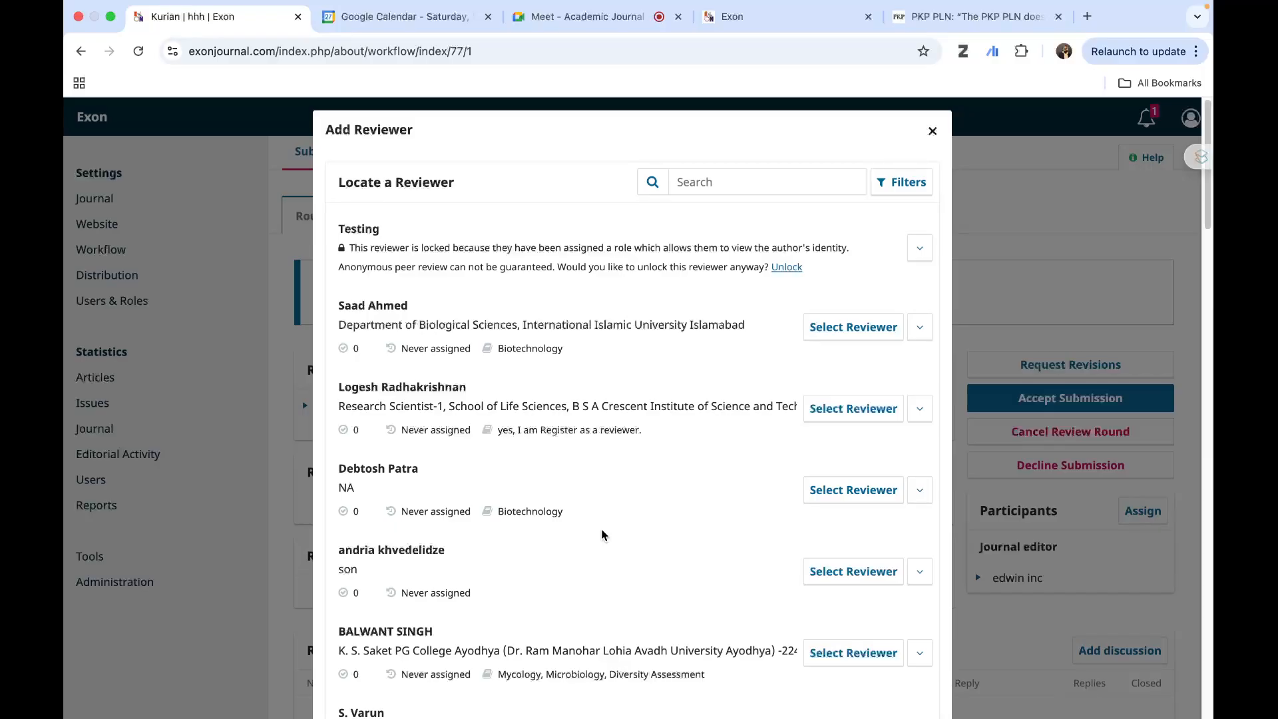
- Examine the list of available reviewers, including their affiliations, interests, assignment history and the options for creating or enrolling reviewers
scroll(701, 590, "down", 2)
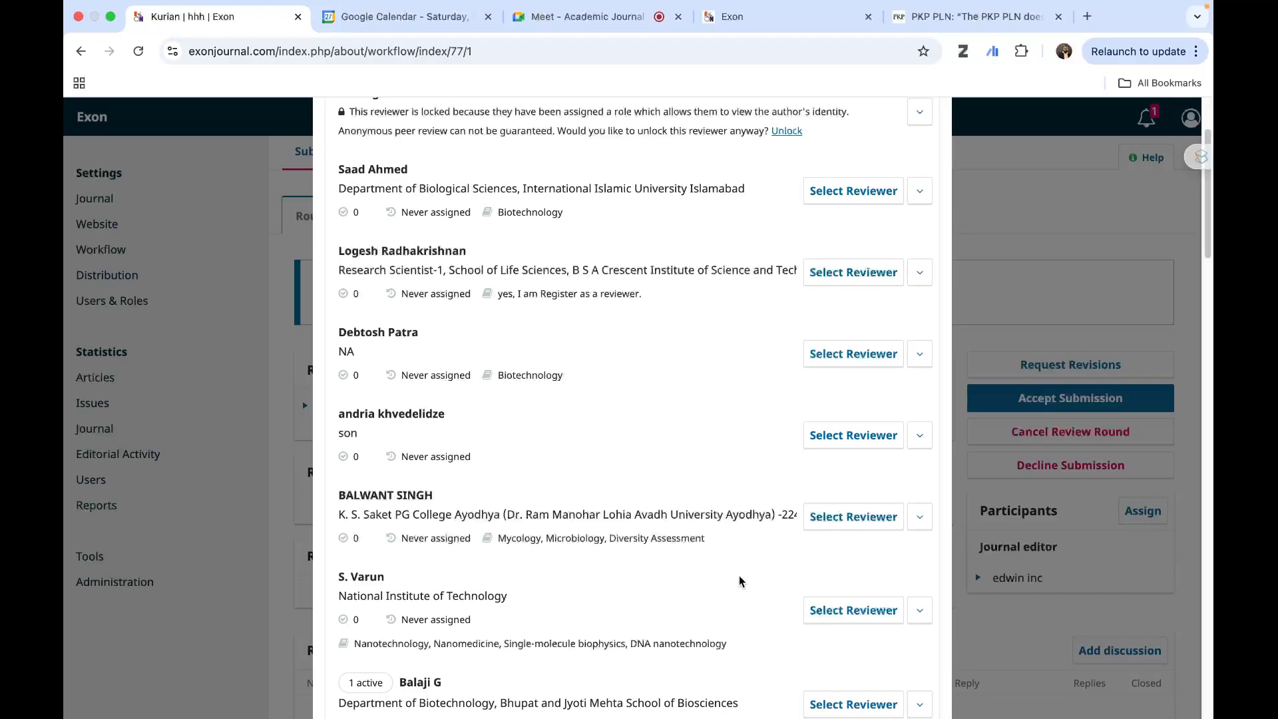
scroll(617, 543, "down", 5)
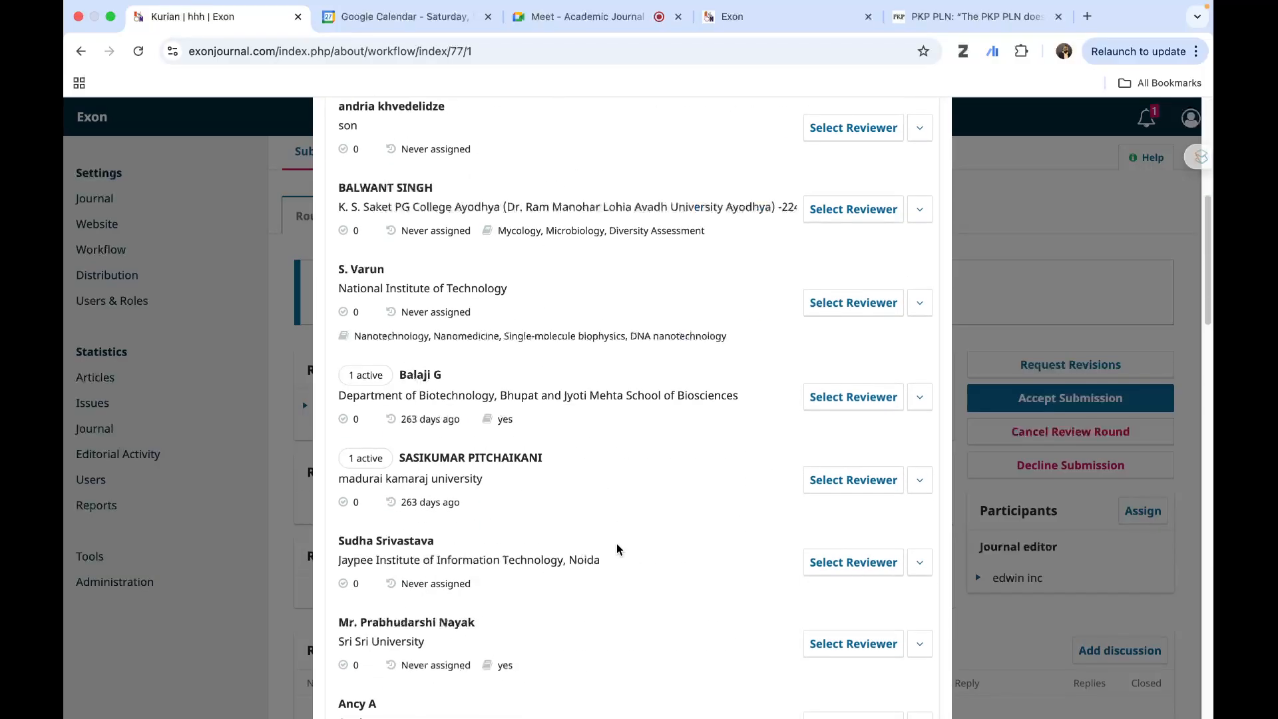
scroll(579, 634, "down", 5)
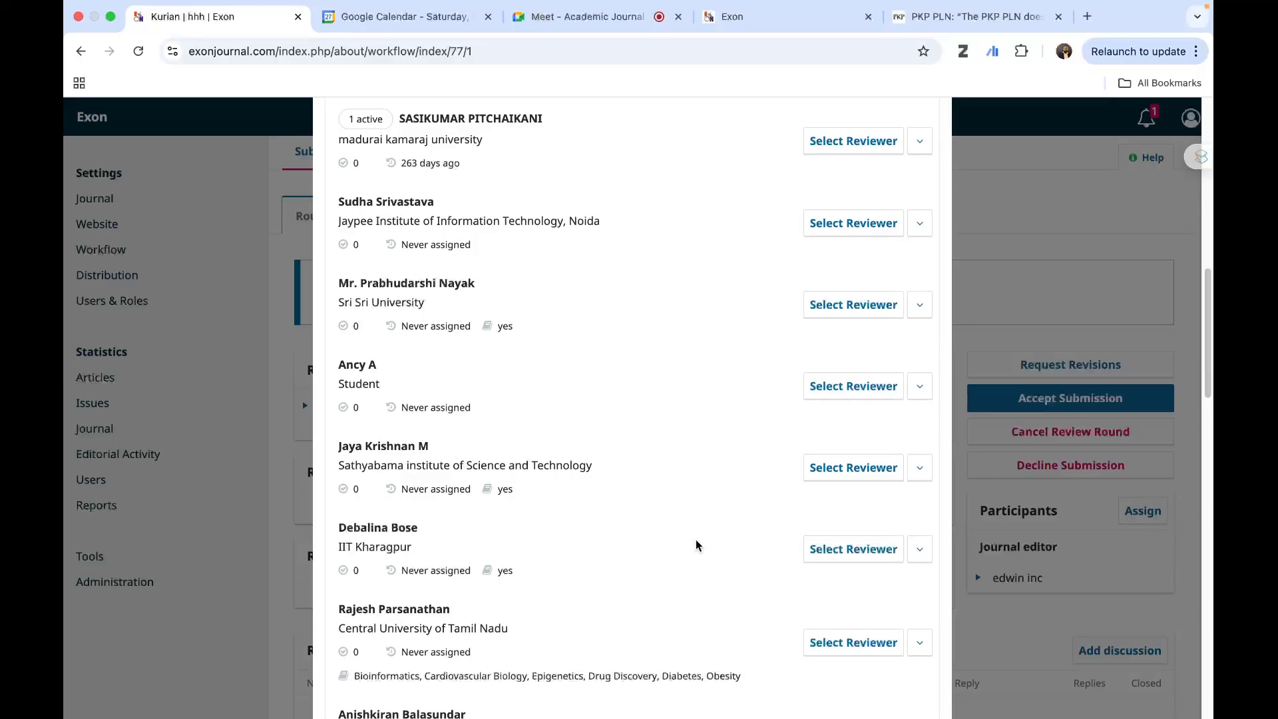
scroll(695, 540, "down", 7)
scroll(596, 547, "down", 8)
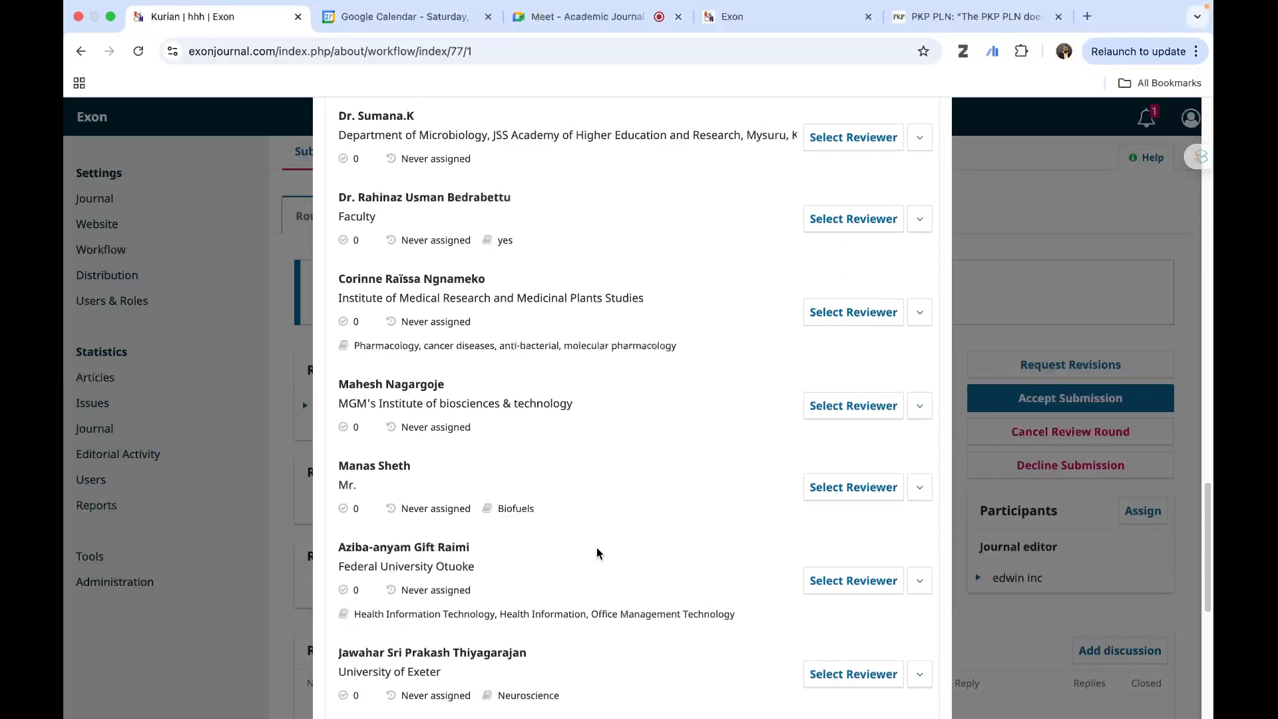
scroll(596, 547, "up", 20)
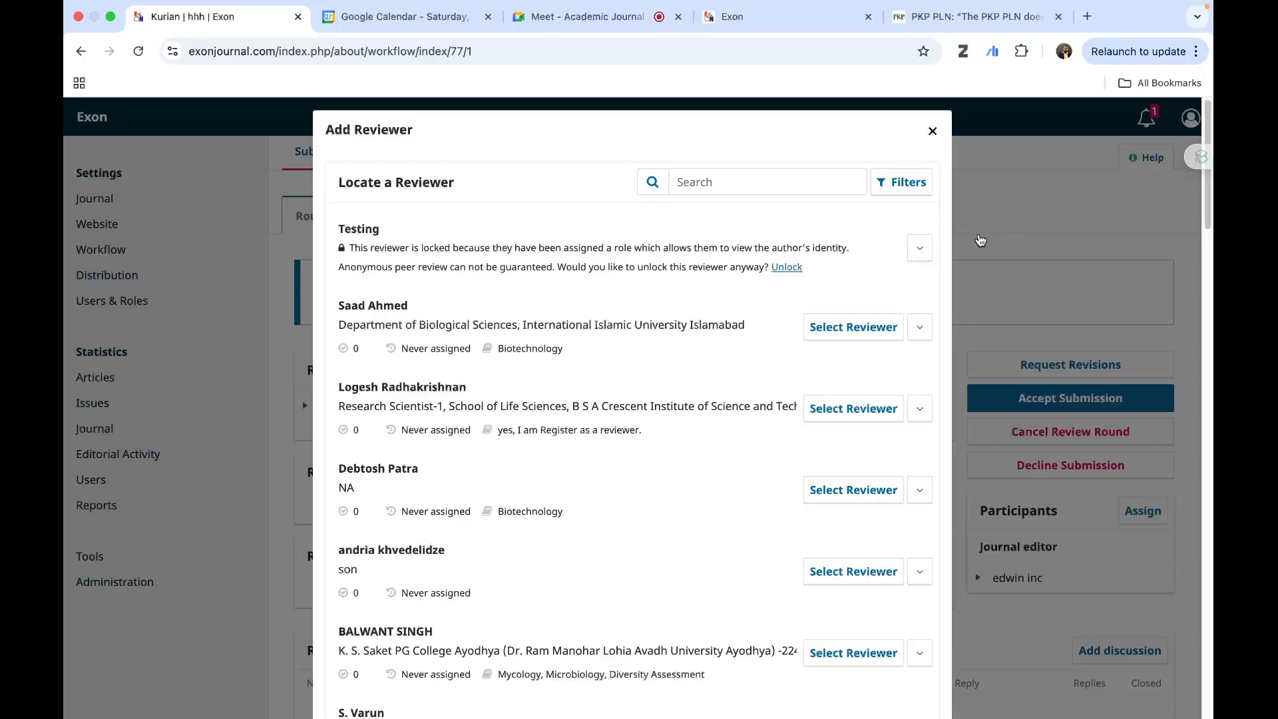
scroll(708, 409, "down", 6)
scroll(708, 409, "down", 20)
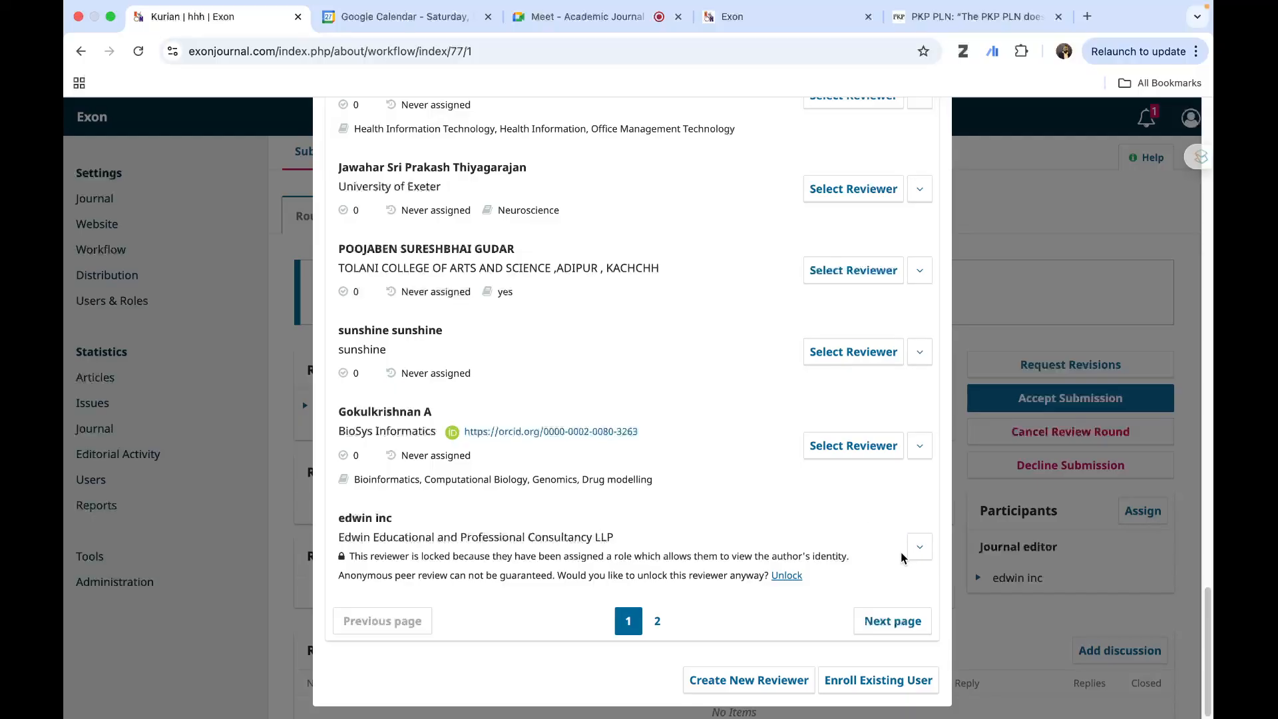
scroll(785, 499, "up", 5)
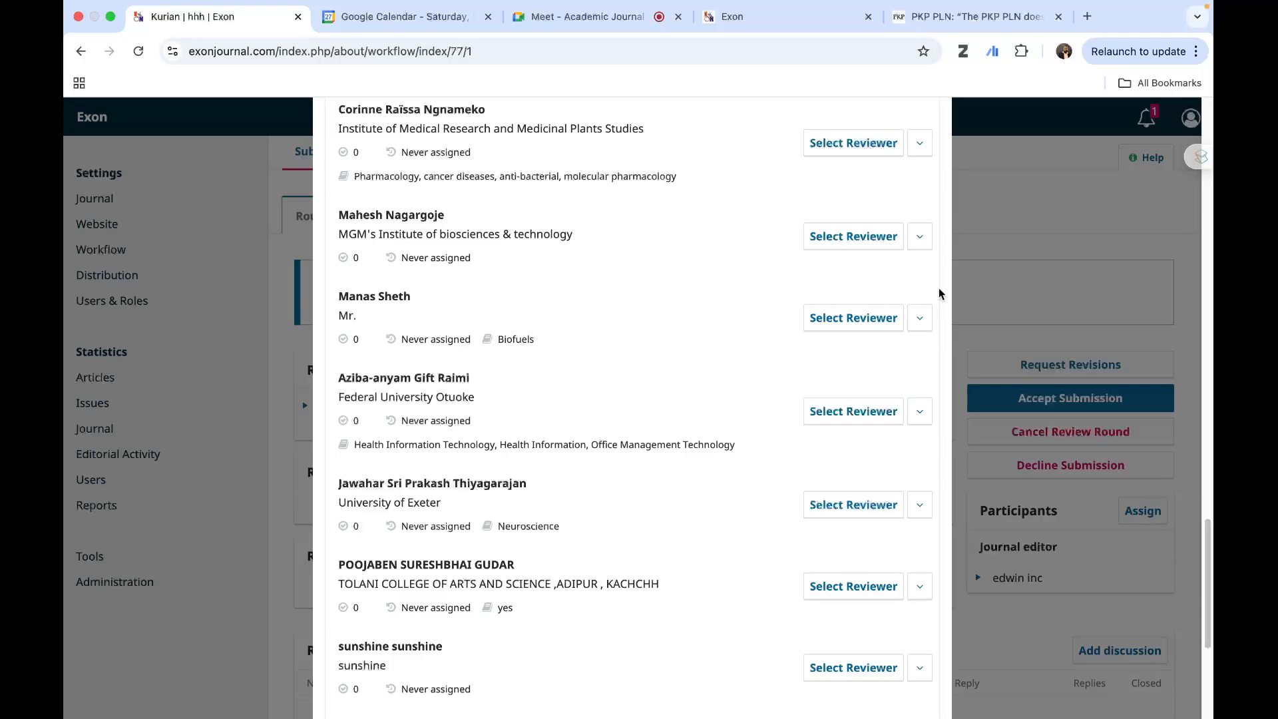
- Go through the reviewer list and open the form for creating a new reviewer
scroll(613, 459, "up", 15)
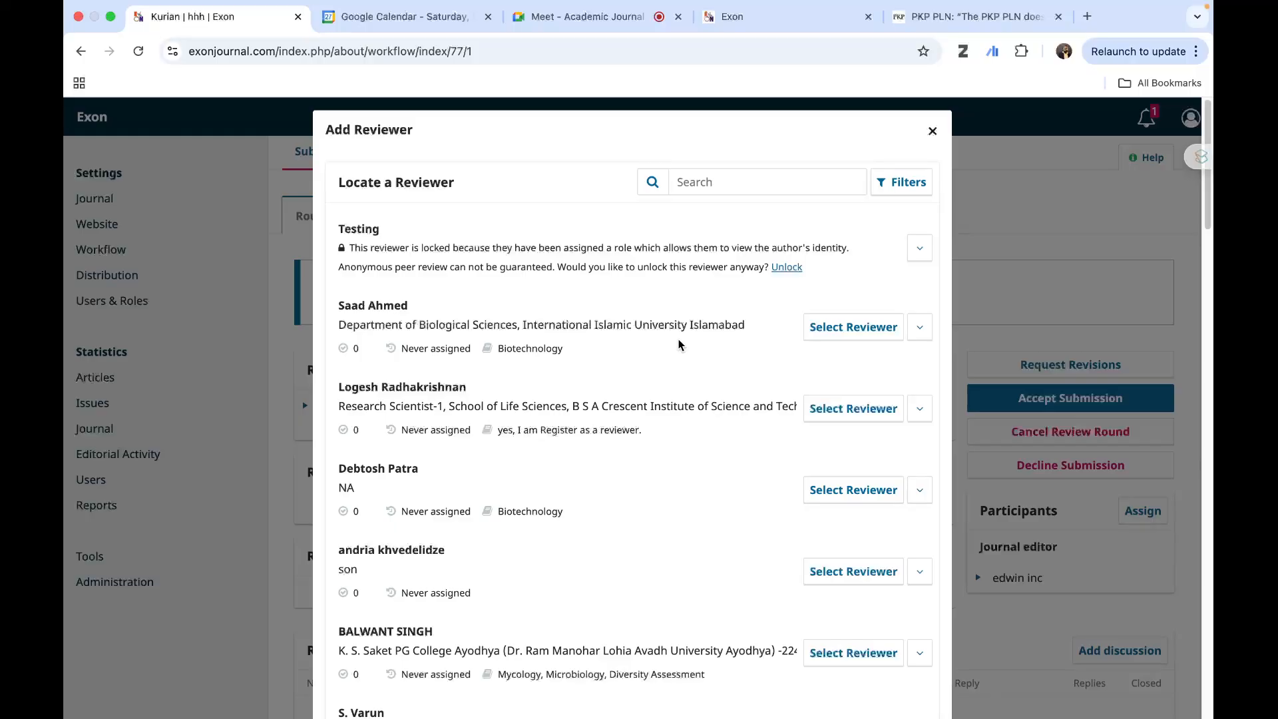
scroll(679, 344, "down", 6)
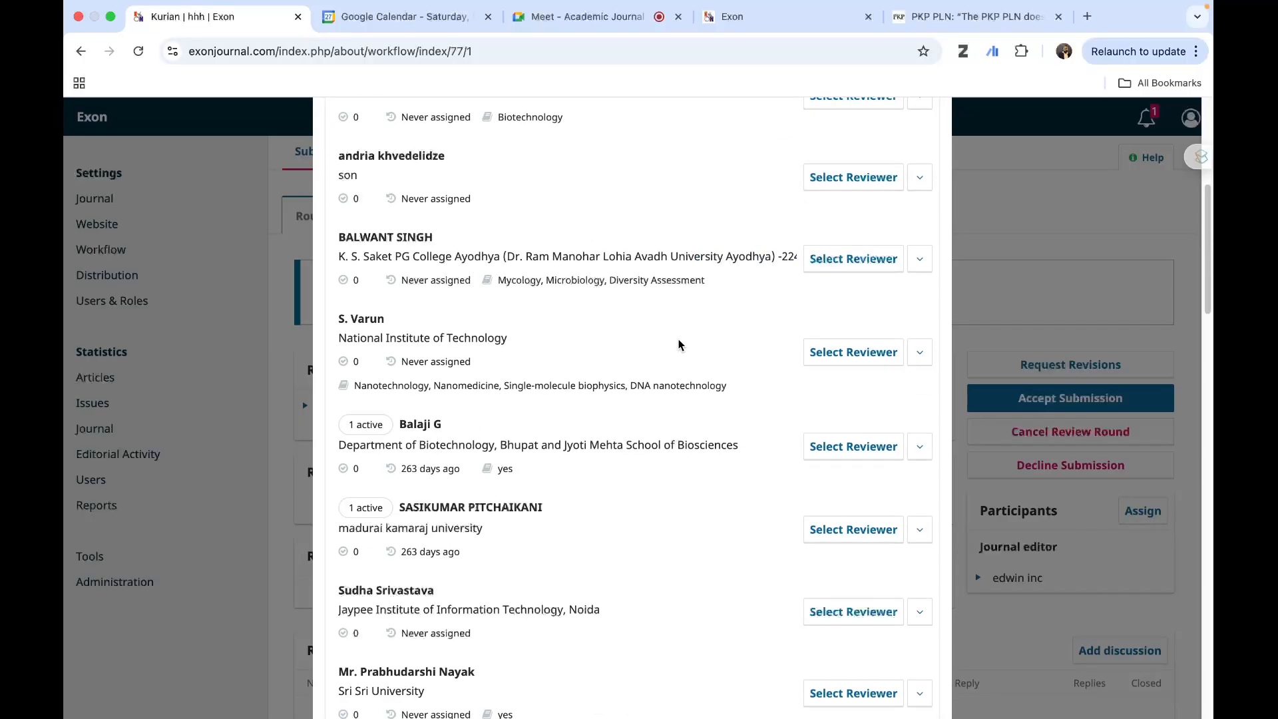
scroll(679, 344, "down", 20)
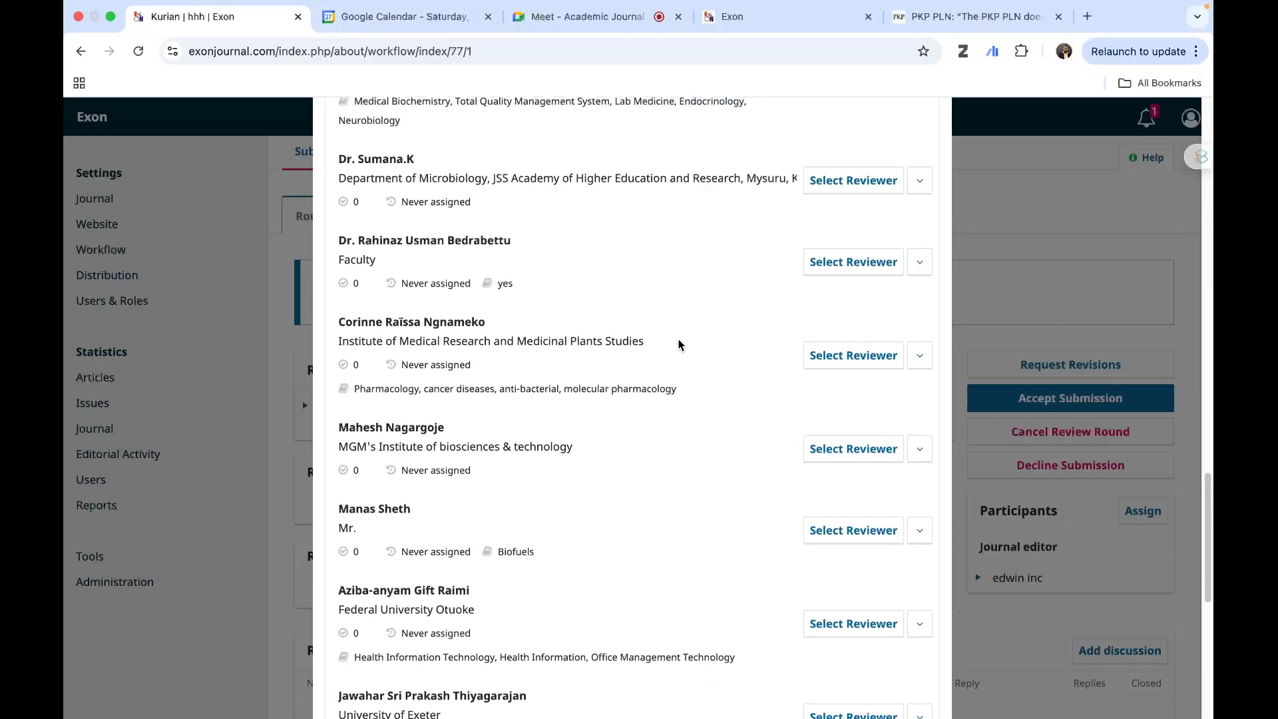
scroll(678, 344, "down", 8)
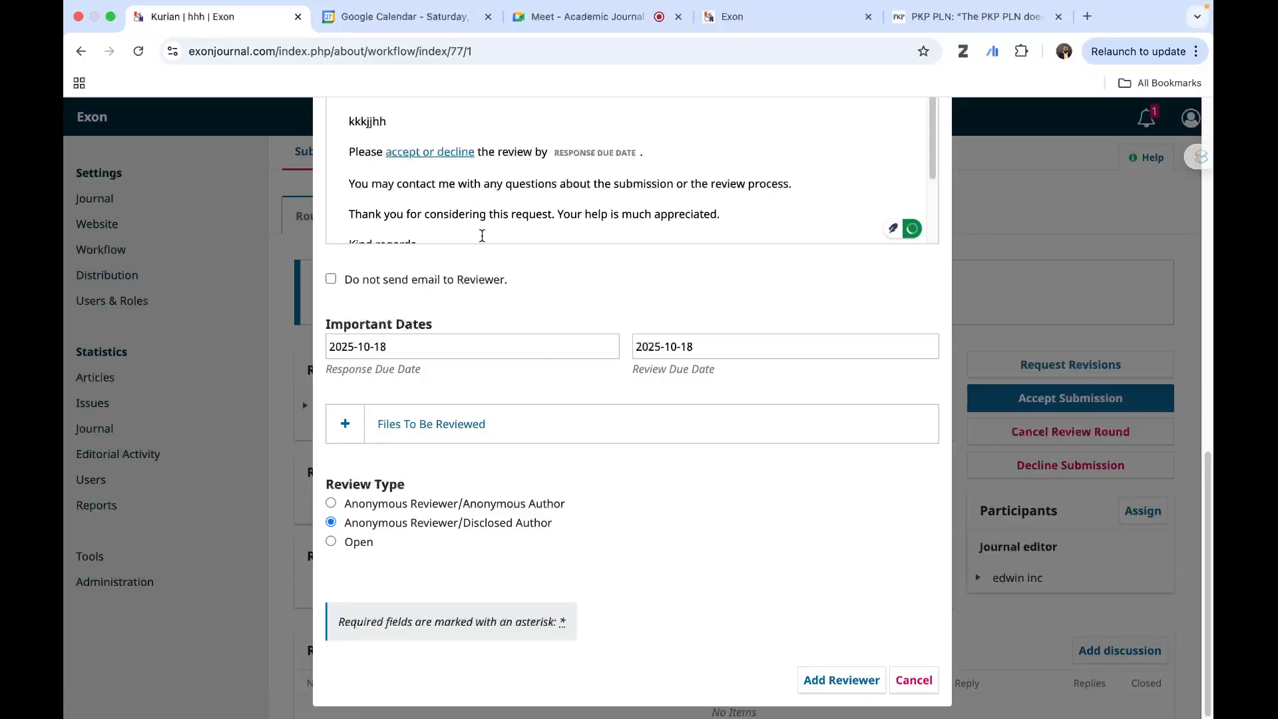
- Fill in the new reviewer's given name, family name and e-mail from the saved autofill profile, and enter a username
scroll(505, 314, "up", 10)
scroll(506, 318, "up", 2)
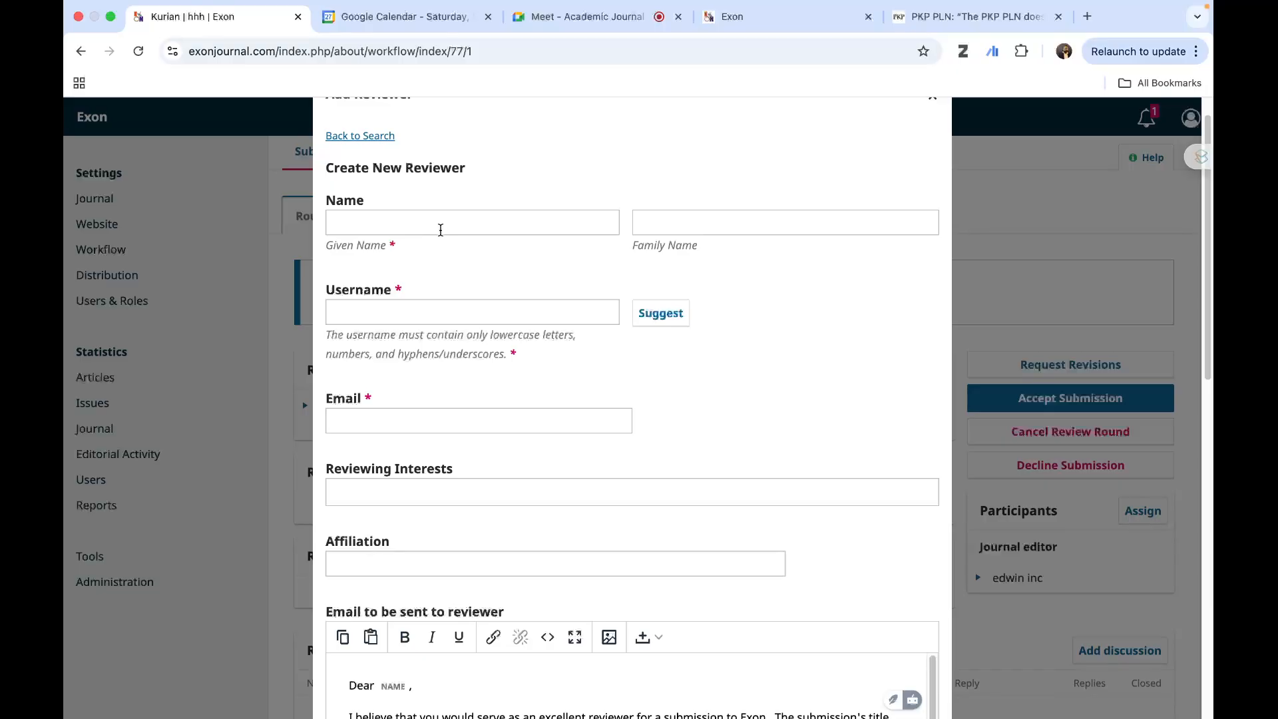
scroll(477, 278, "up", 1)
left_click(414, 261)
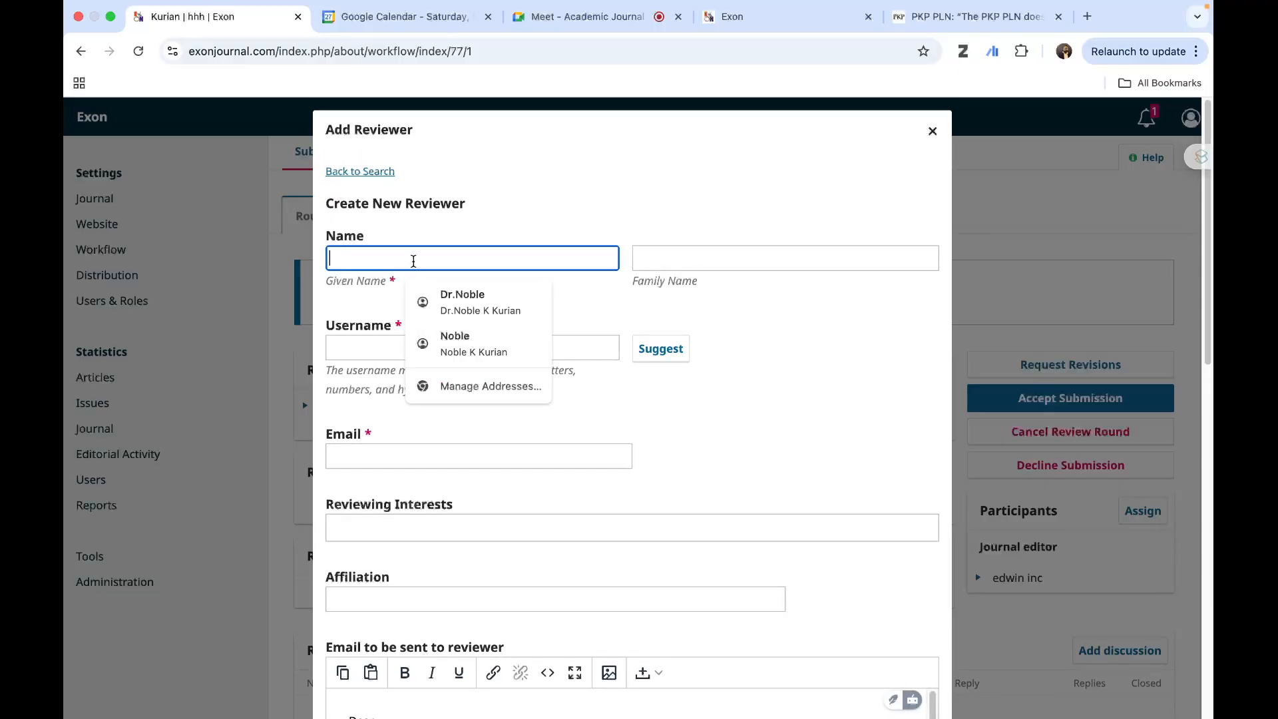
left_click(448, 305)
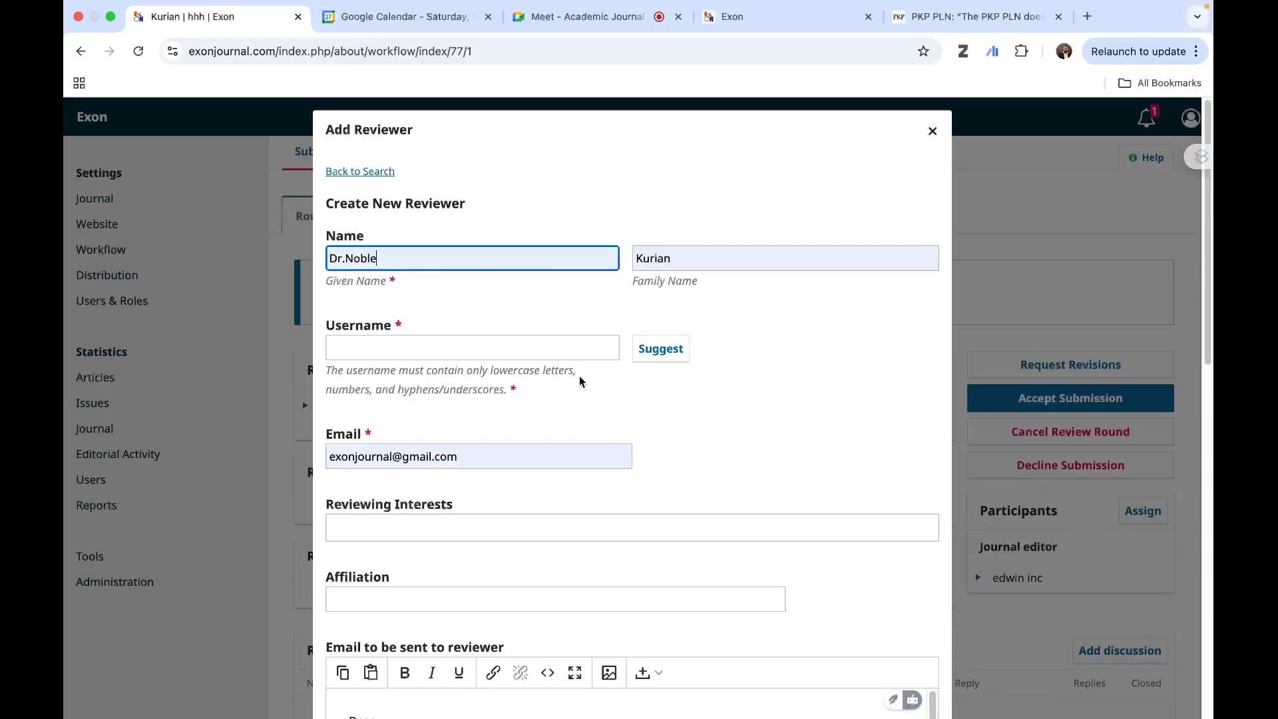
left_click(495, 349)
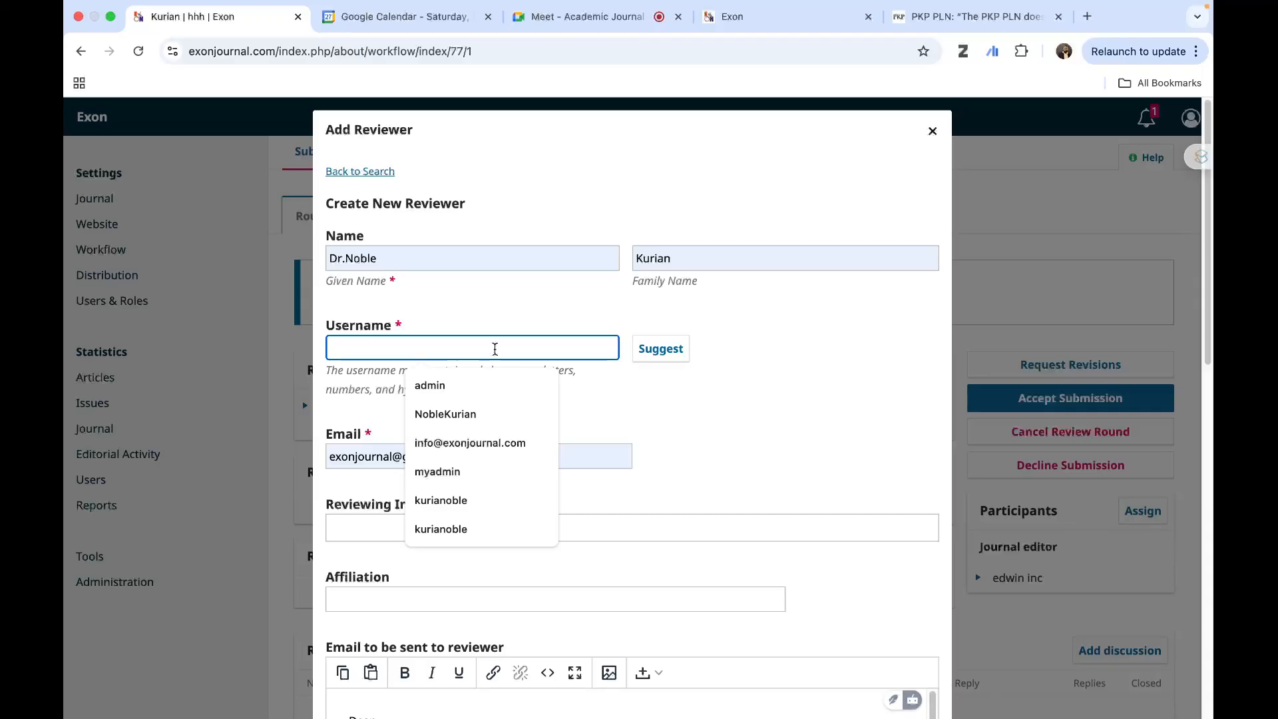
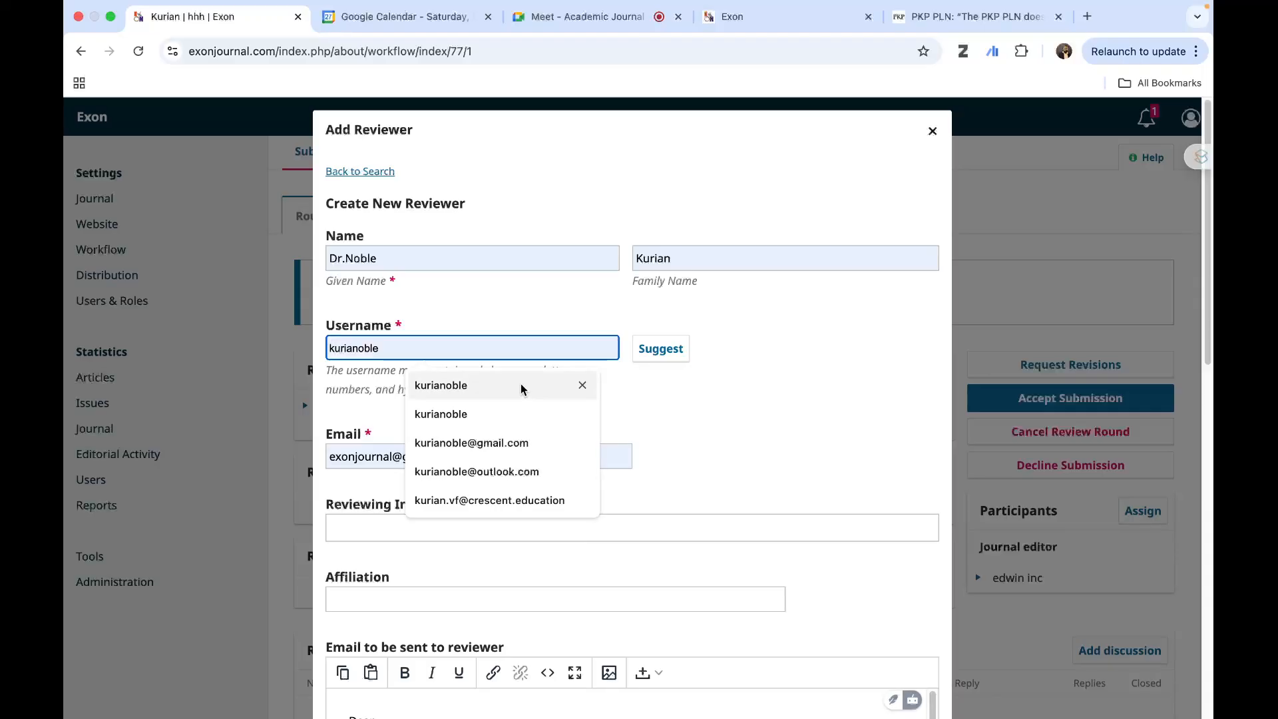
left_click(521, 385)
- Check the in-call messages in Google Meet, close them, and return to the new reviewer form without the floating meeting window
left_click(574, 19)
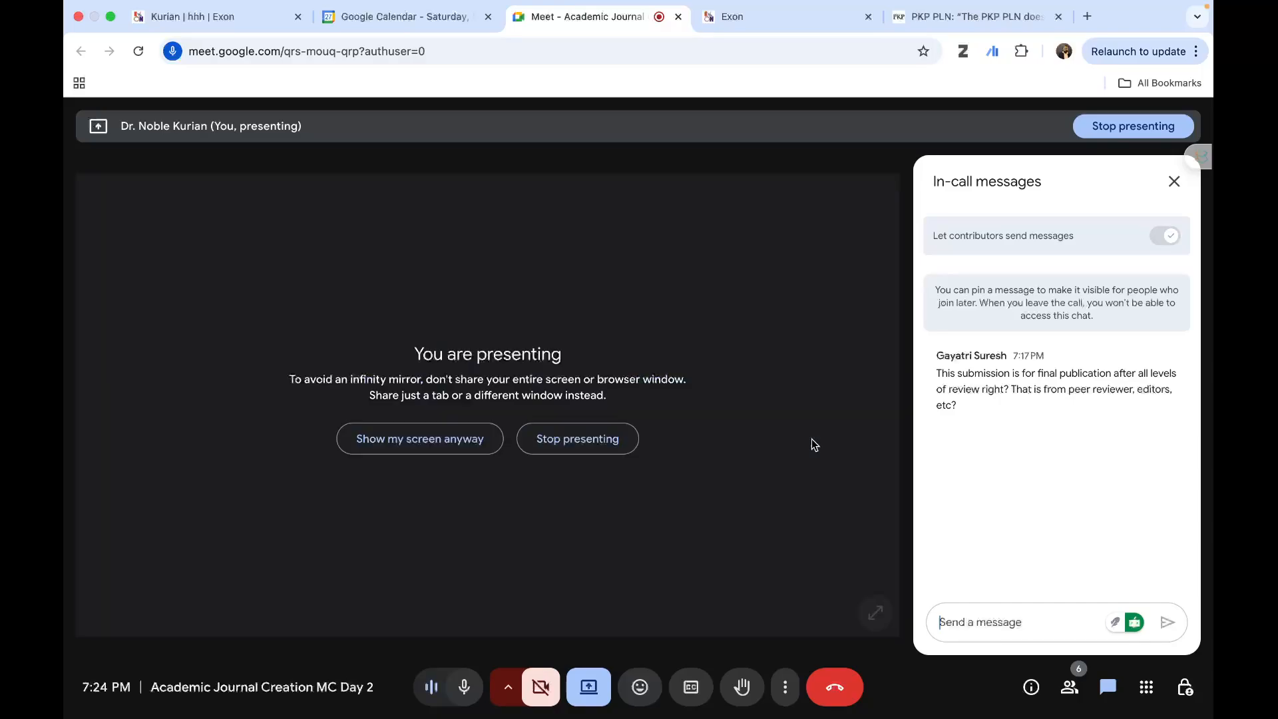
left_click(1174, 181)
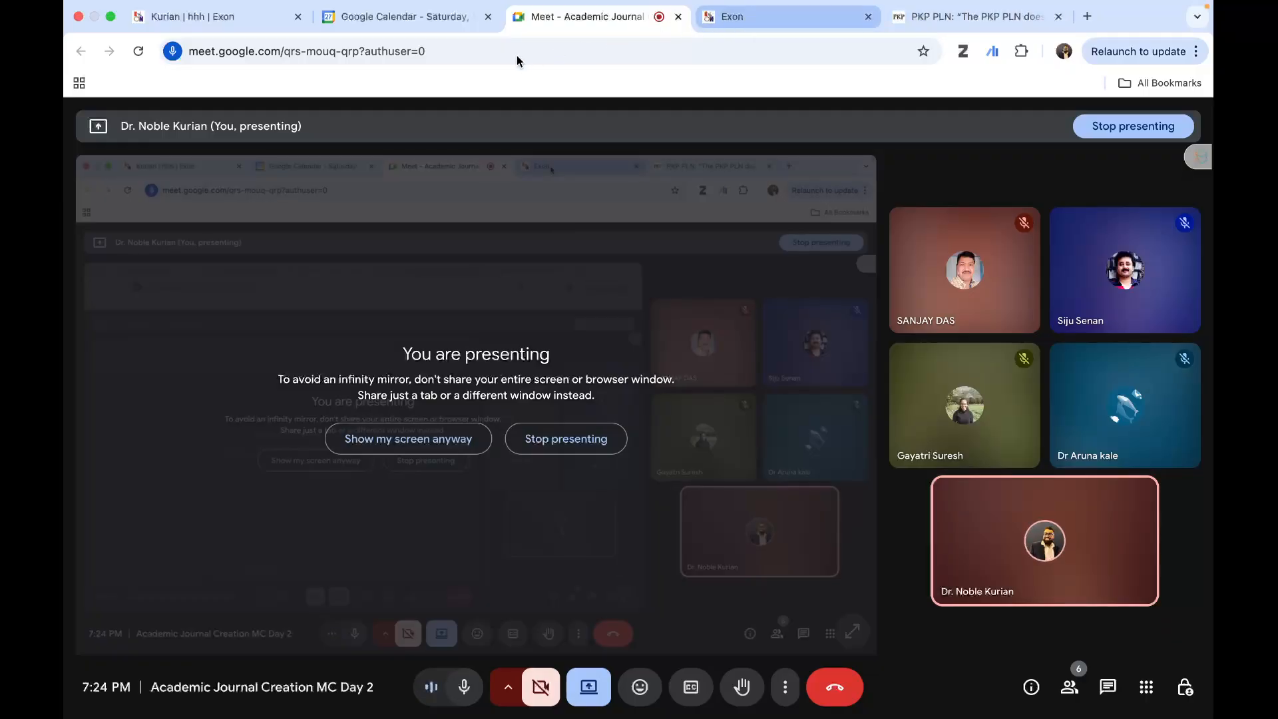
left_click(217, 16)
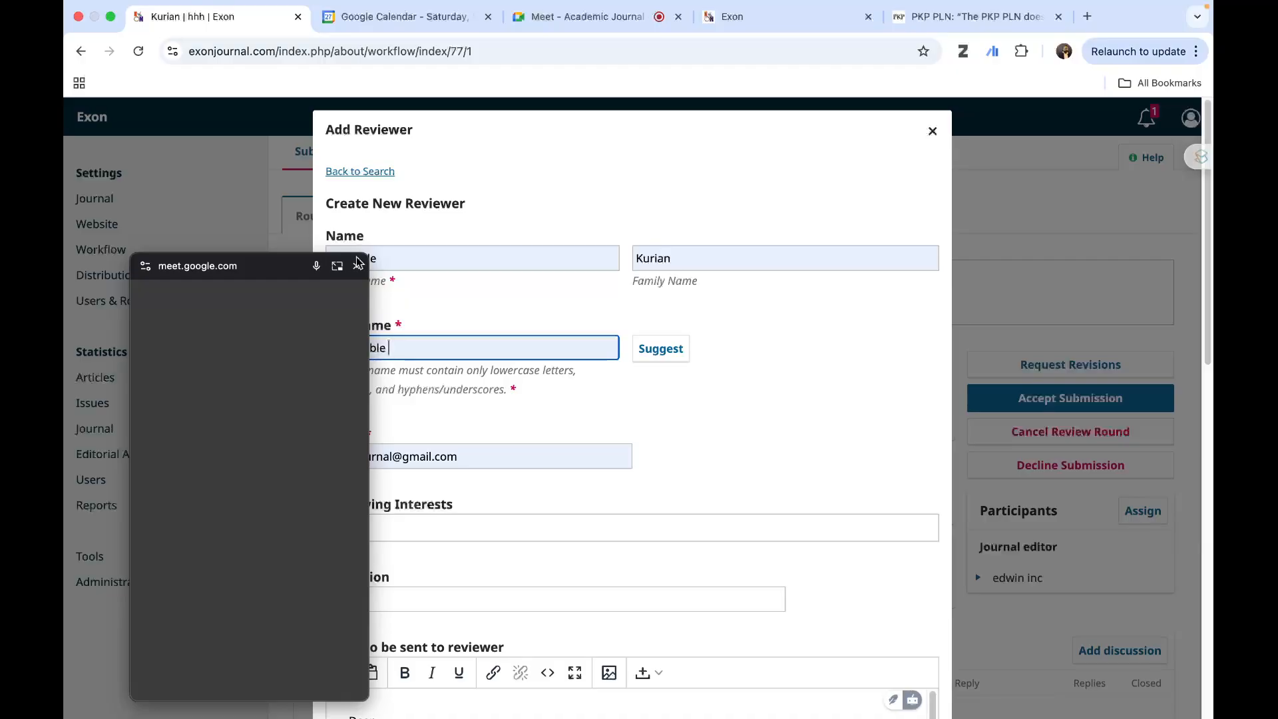
left_click(357, 267)
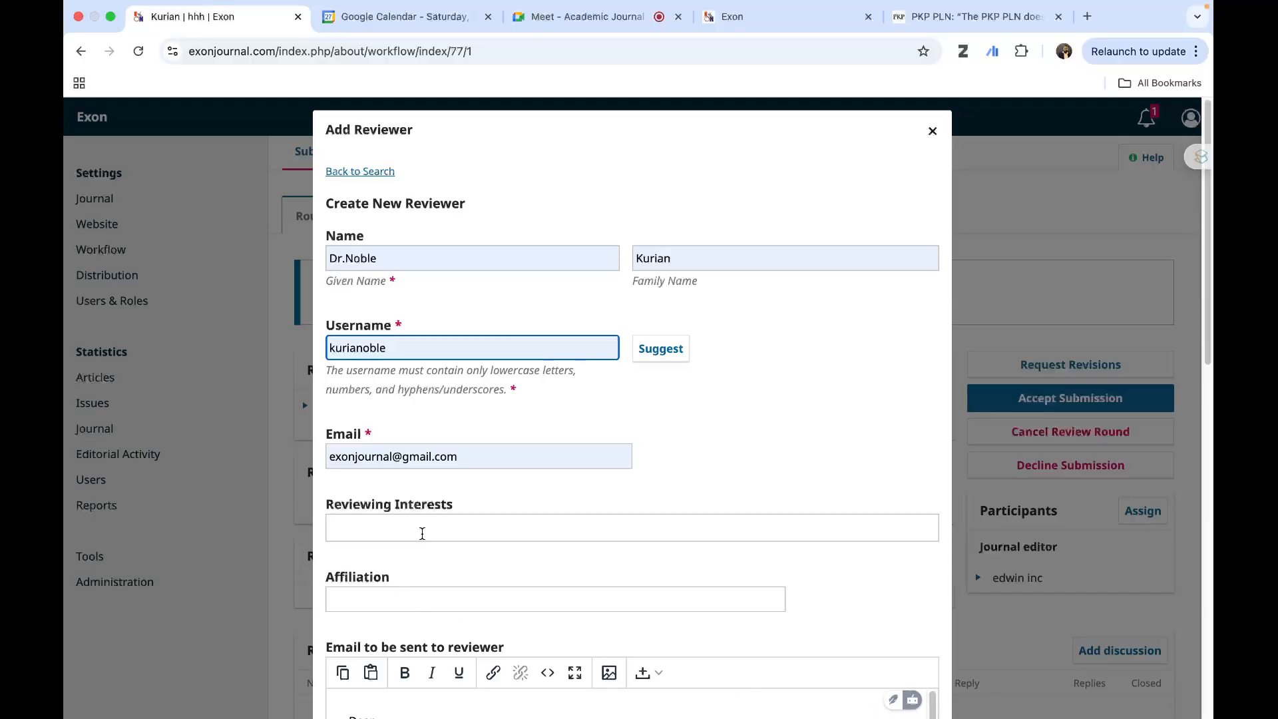
- Check the new reviewer's e-mail, invitation message, due dates and review type, and submit the new reviewer form
scroll(422, 533, "down", 5)
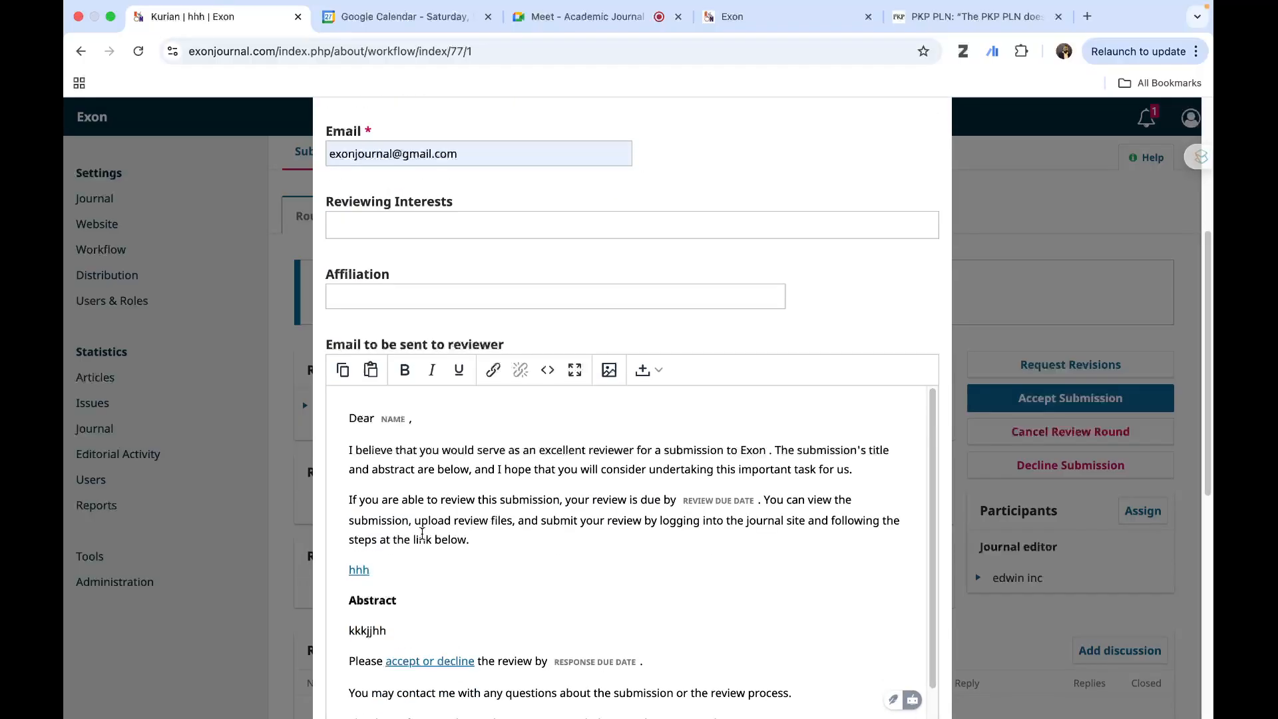
scroll(422, 534, "up", 2)
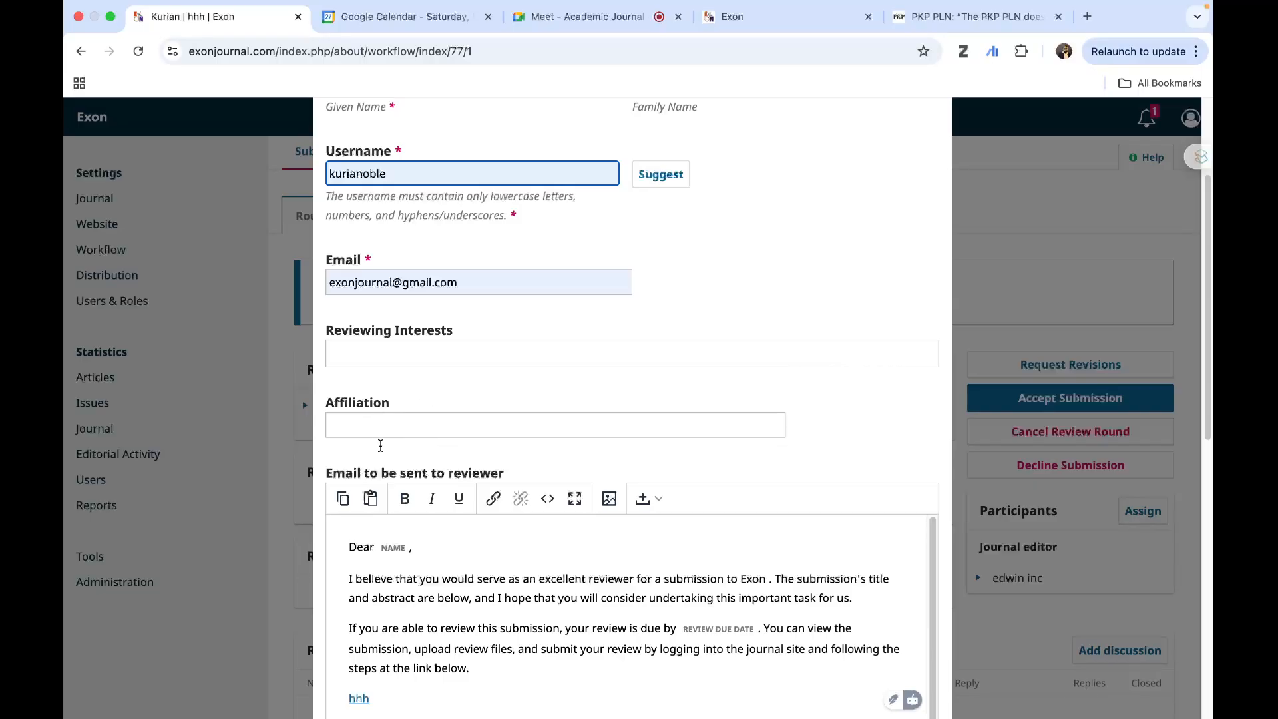
left_click(441, 283)
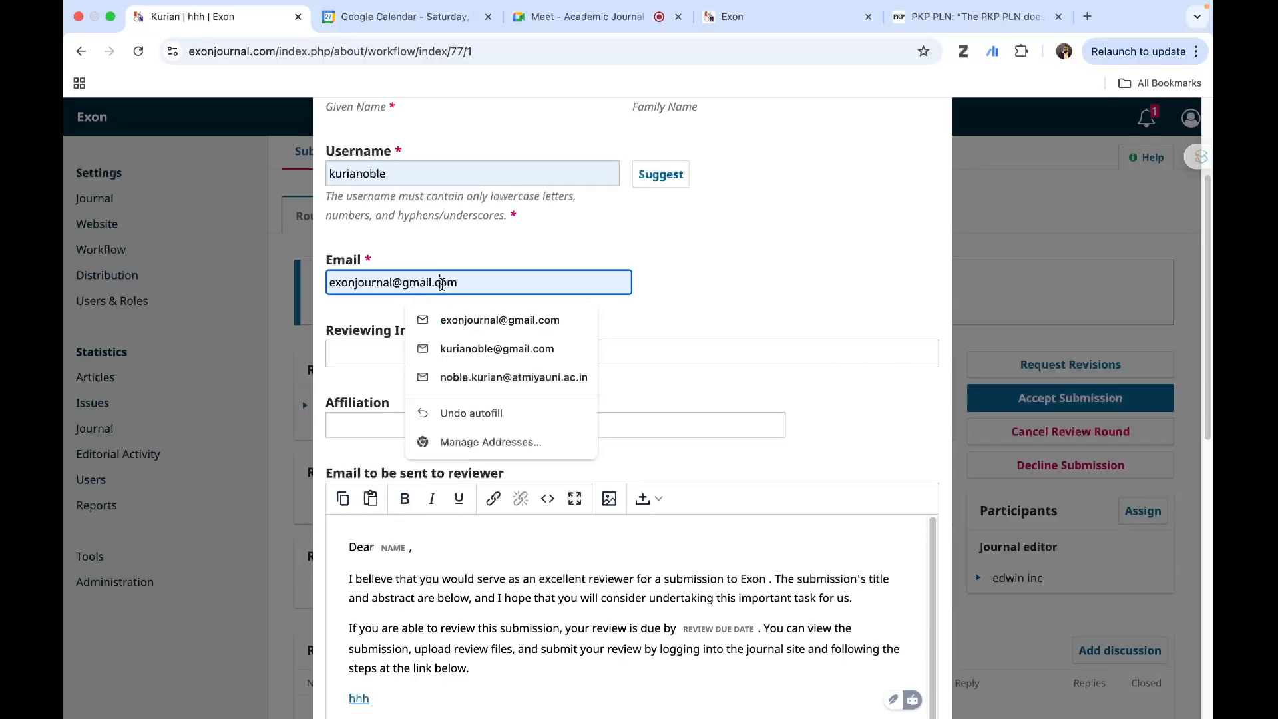
left_click(749, 296)
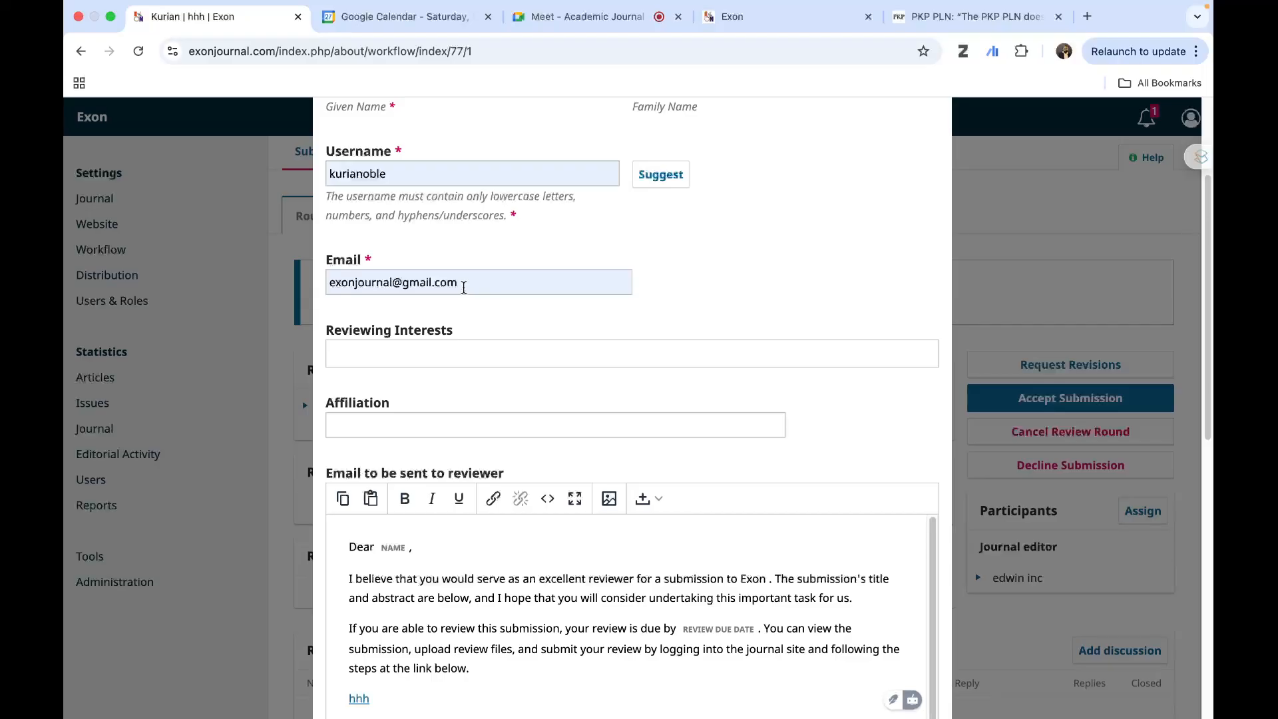
scroll(707, 618, "down", 2)
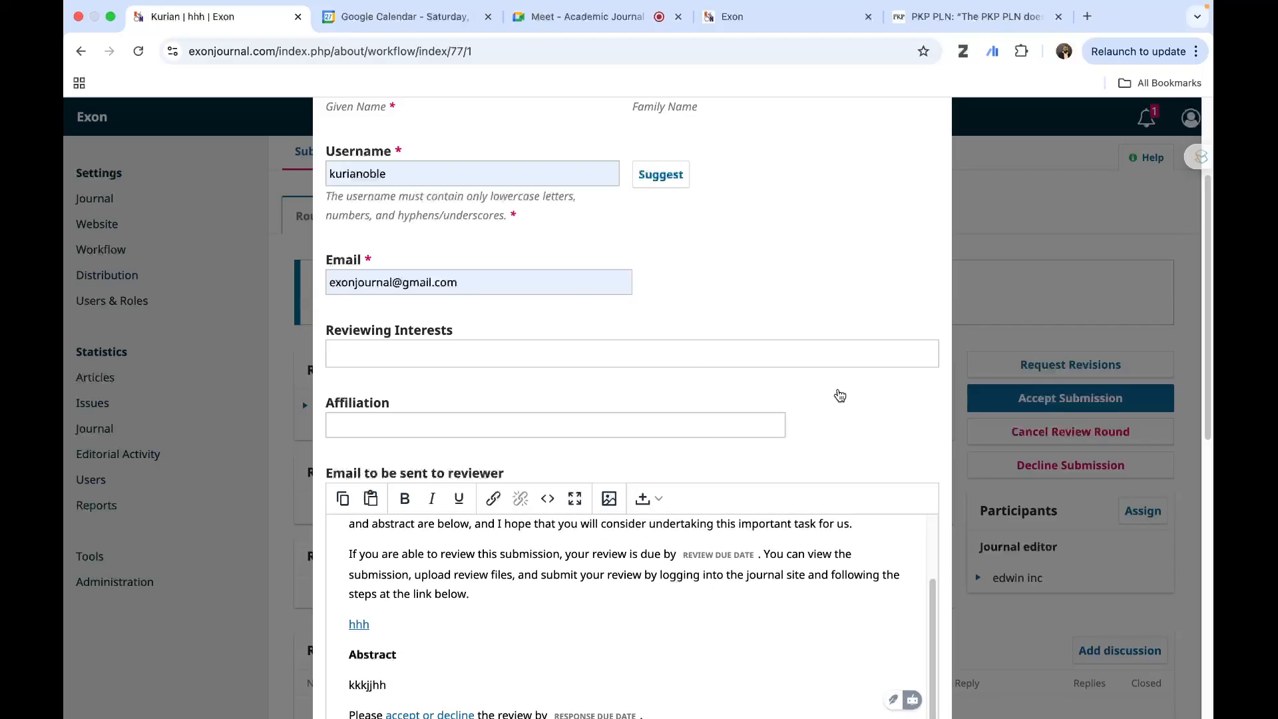
scroll(837, 394, "down", 10)
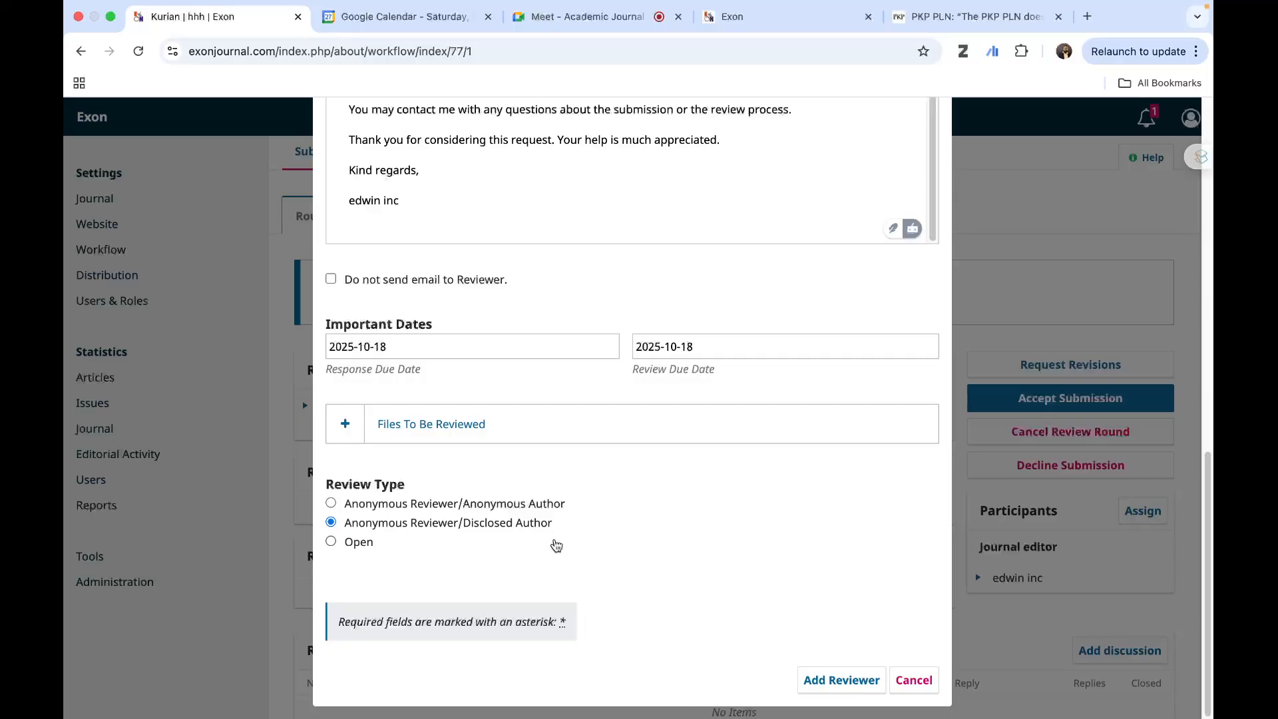
left_click(839, 680)
- Close the new reviewer form and reload the hhh submission page
scroll(998, 236, "up", 12)
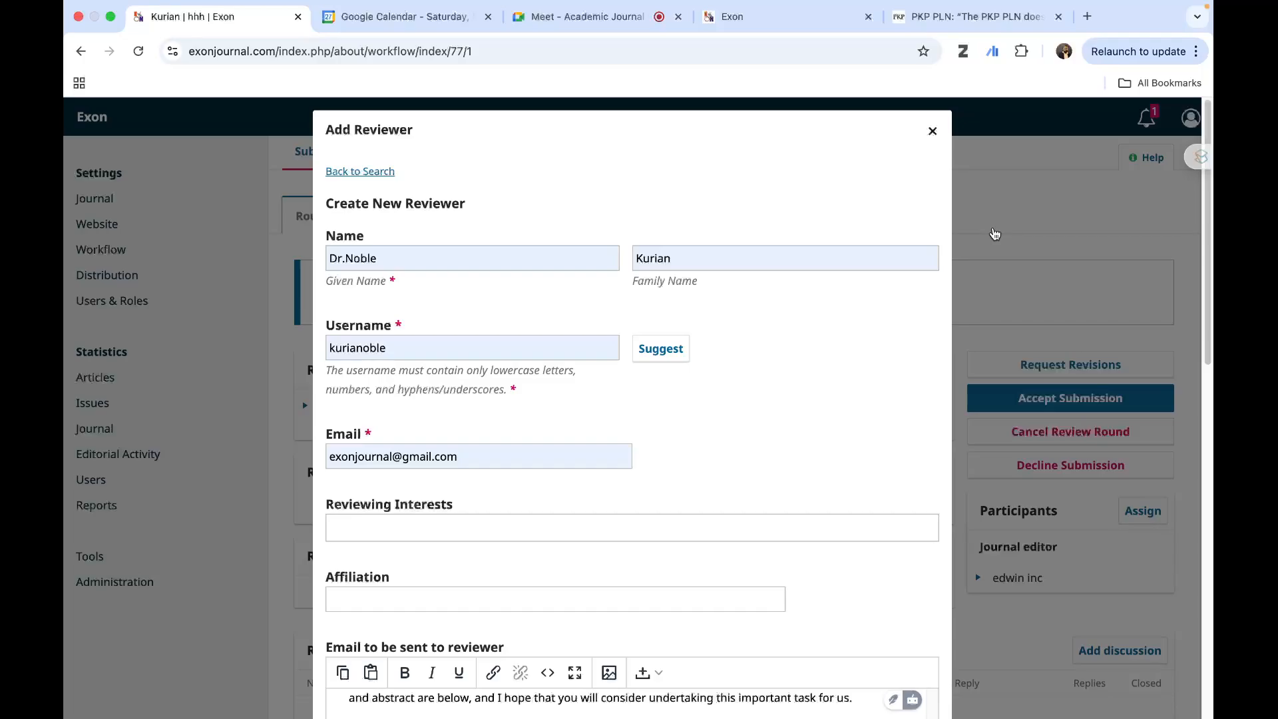
scroll(761, 221, "down", 12)
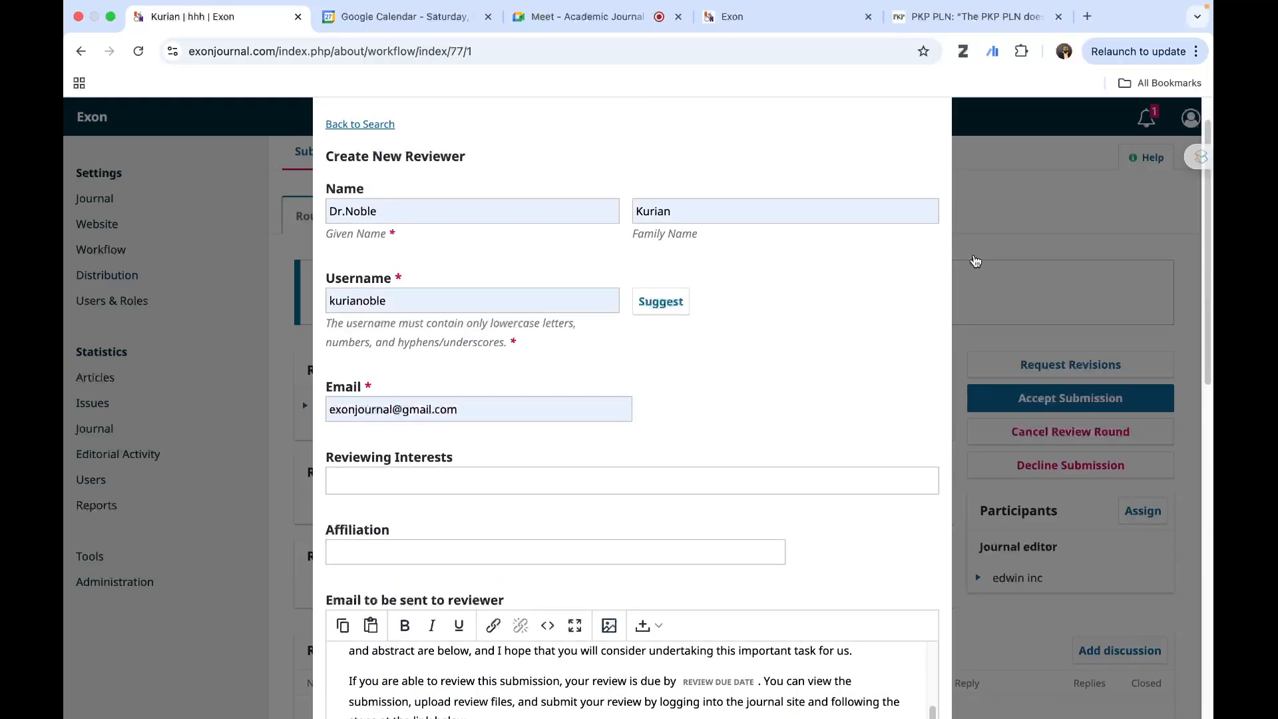
left_click(929, 131)
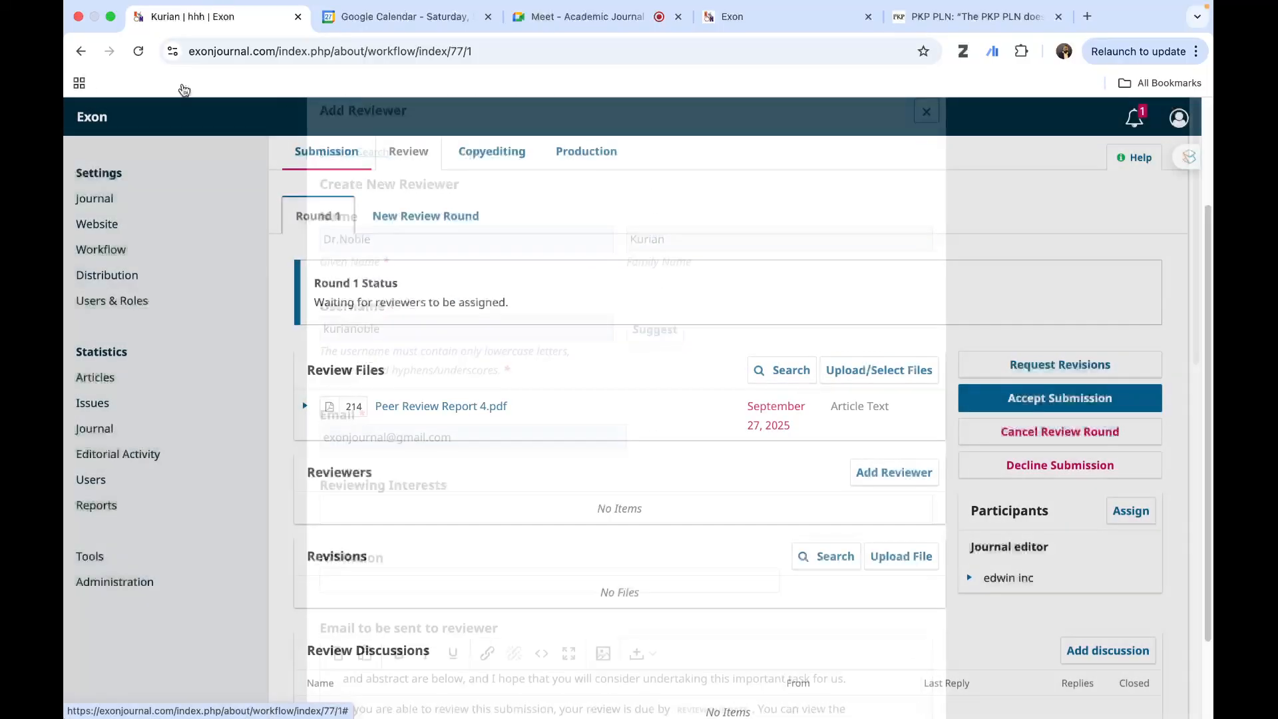
left_click(138, 52)
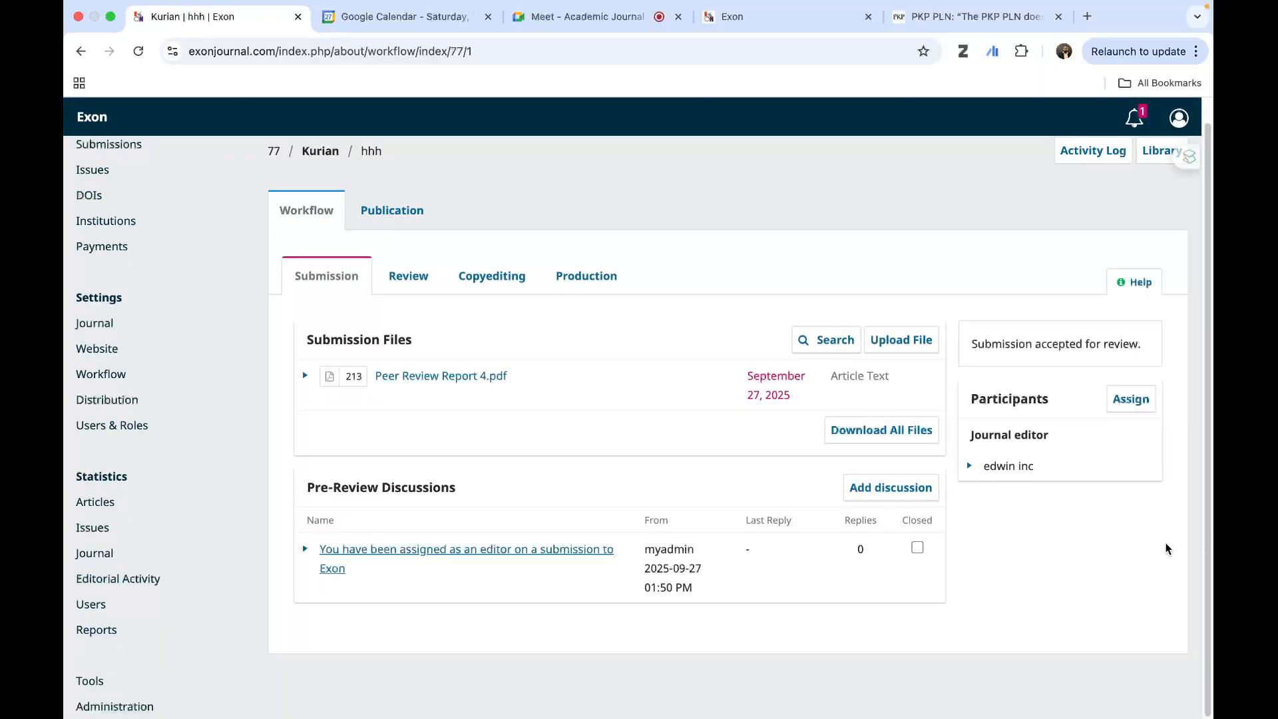
- Return to Round 1 of the Review stage and start adding a reviewer
left_click(405, 277)
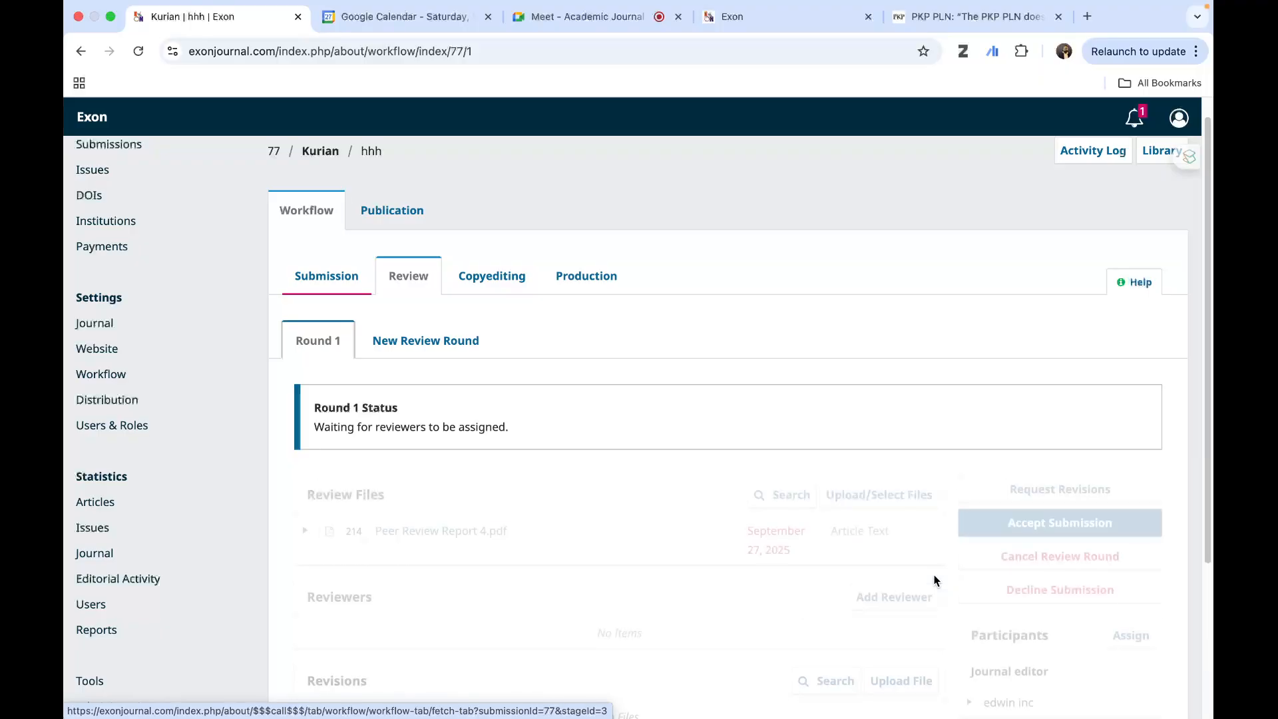
scroll(684, 638, "down", 3)
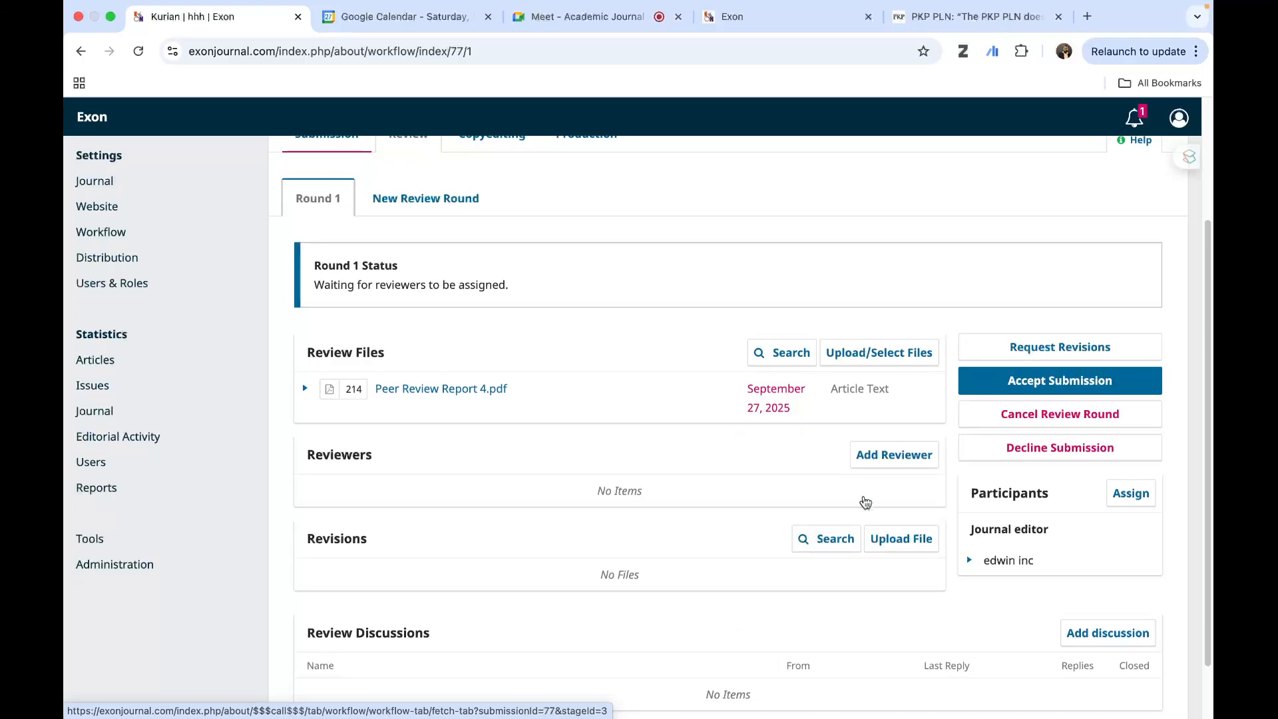
left_click(892, 454)
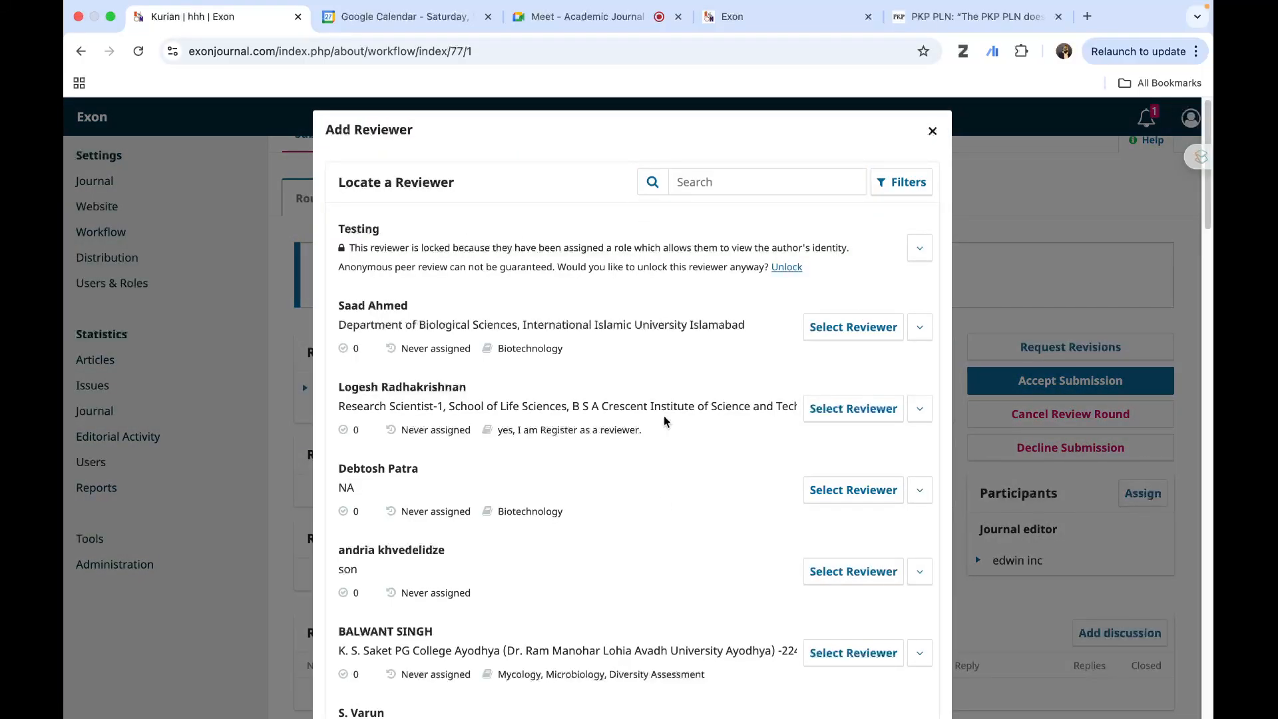
- Look through the first page of available reviewers for the newly created reviewer
scroll(666, 426, "down", 10)
scroll(664, 502, "down", 10)
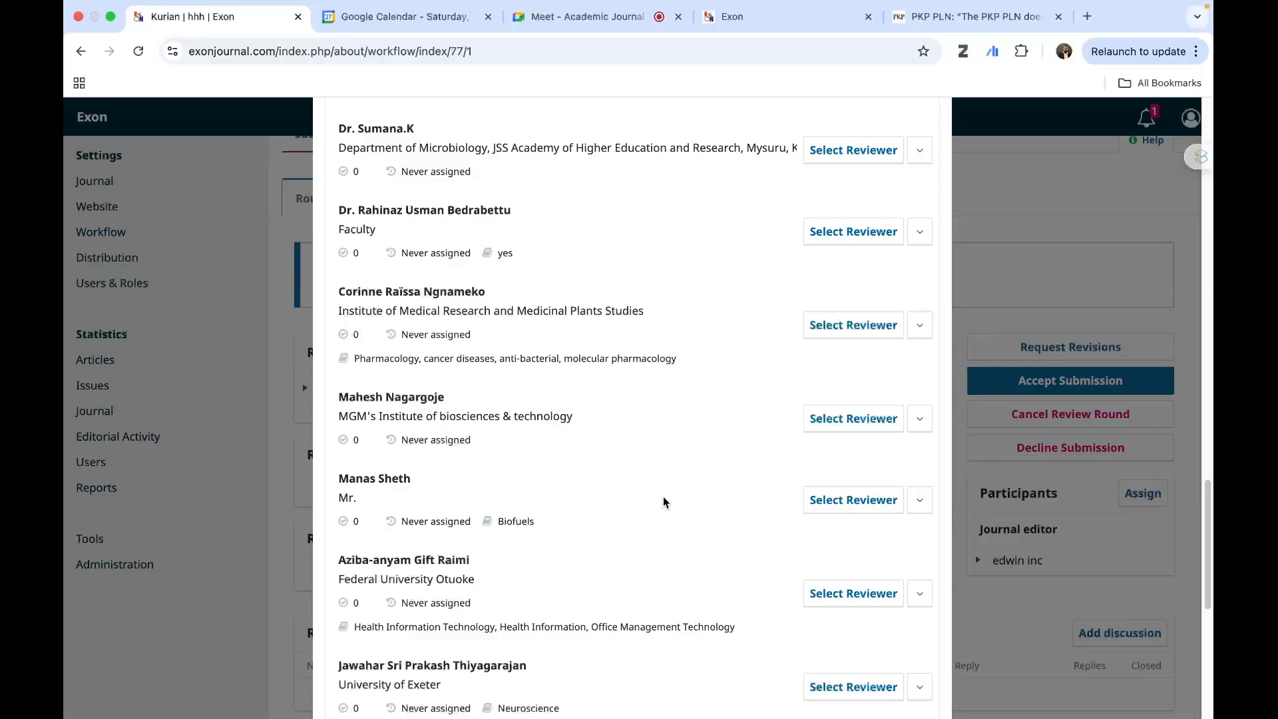
scroll(664, 502, "down", 7)
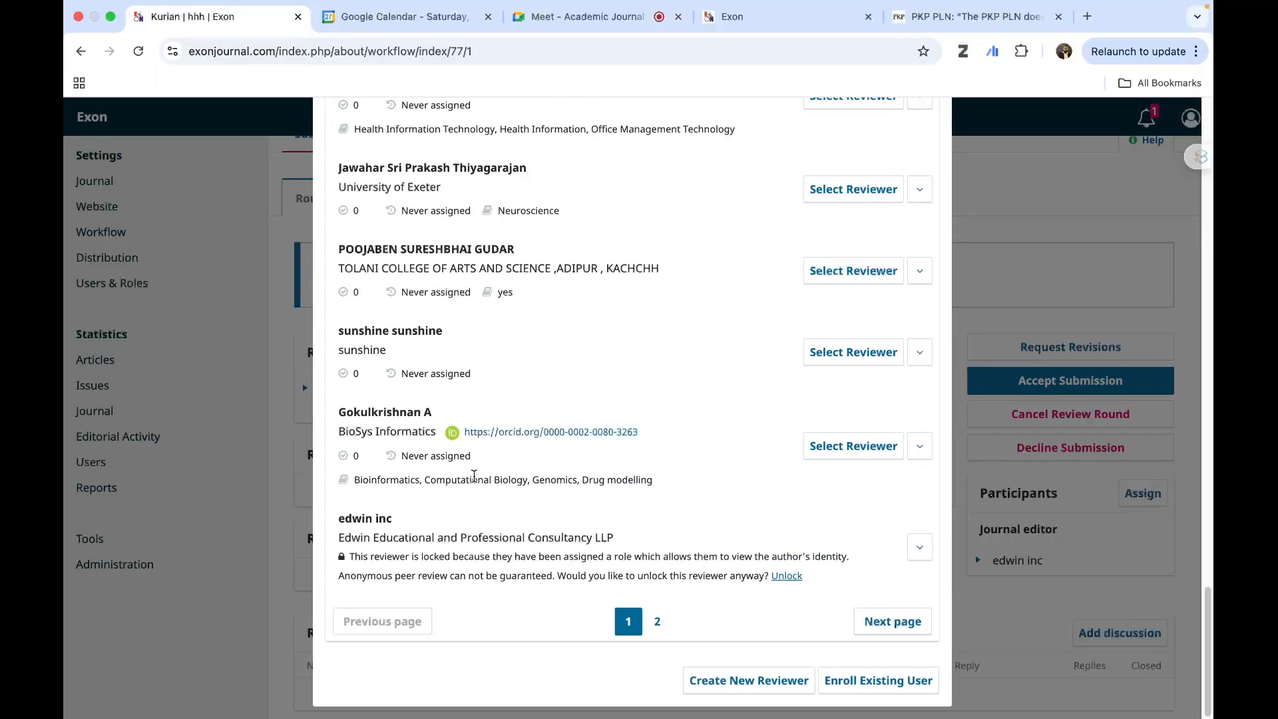
scroll(474, 475, "up", 5)
scroll(474, 476, "up", 10)
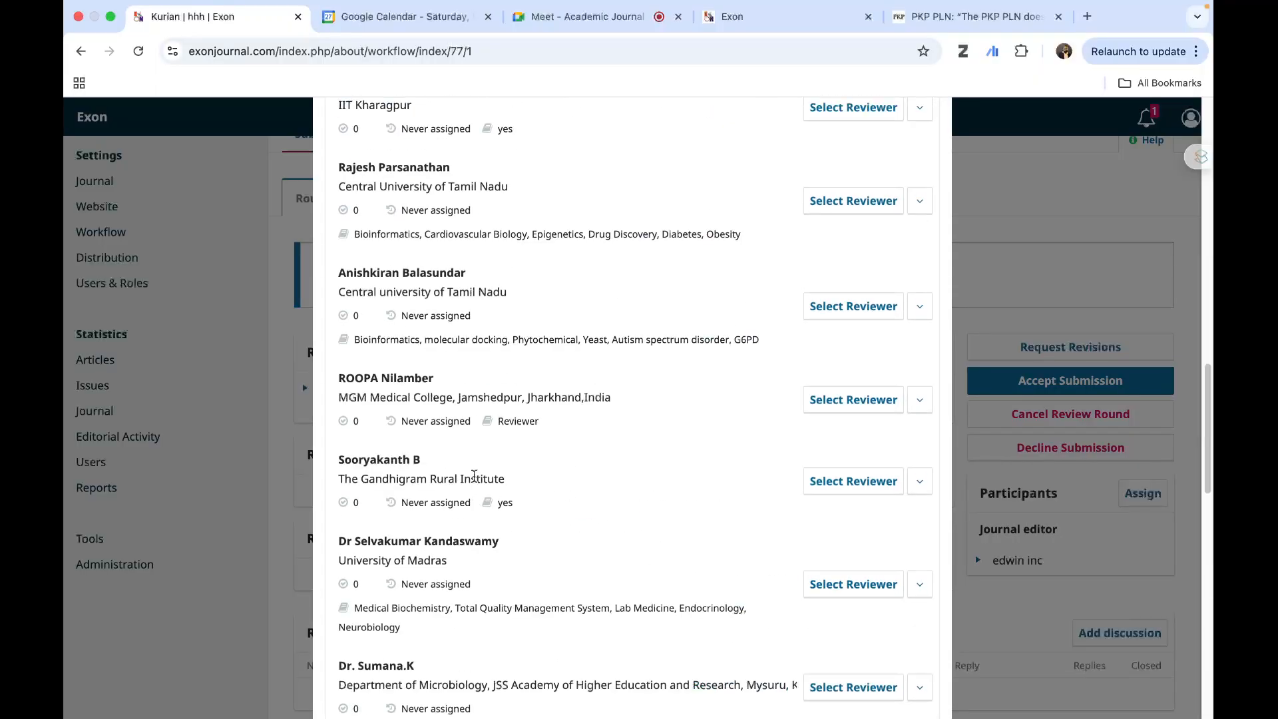
scroll(474, 475, "up", 5)
scroll(474, 475, "up", 5)
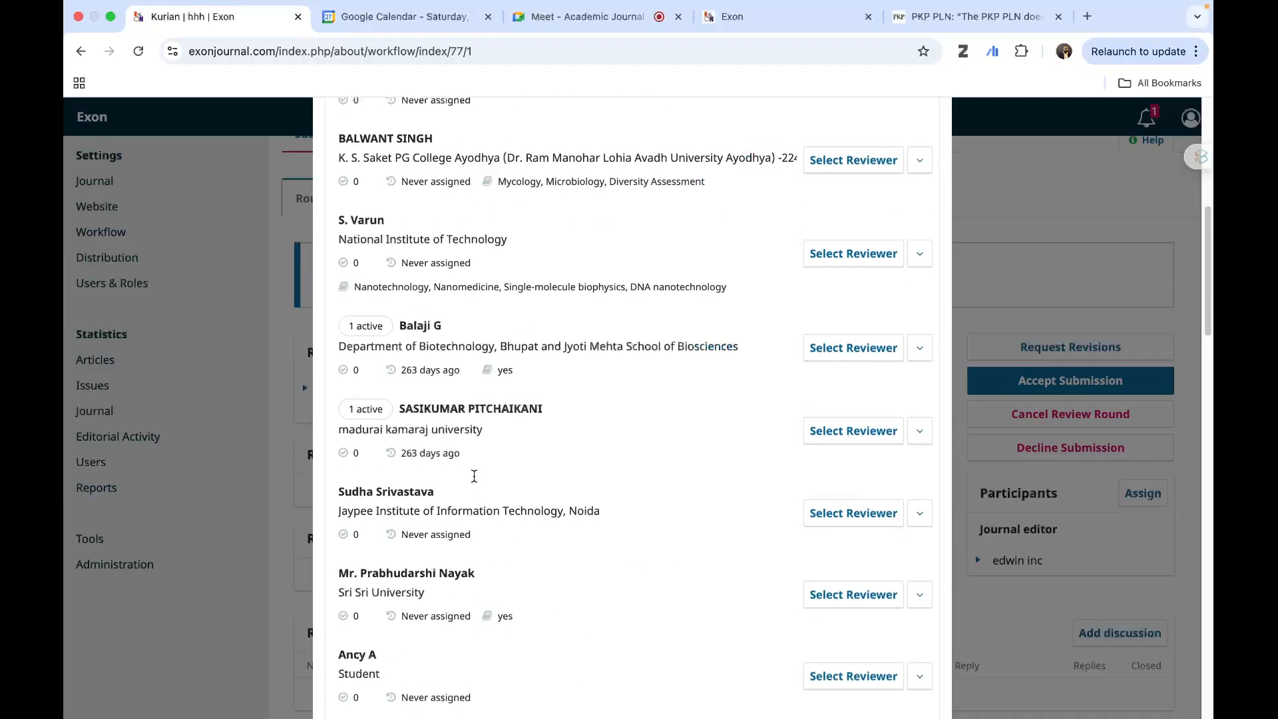
scroll(474, 476, "up", 5)
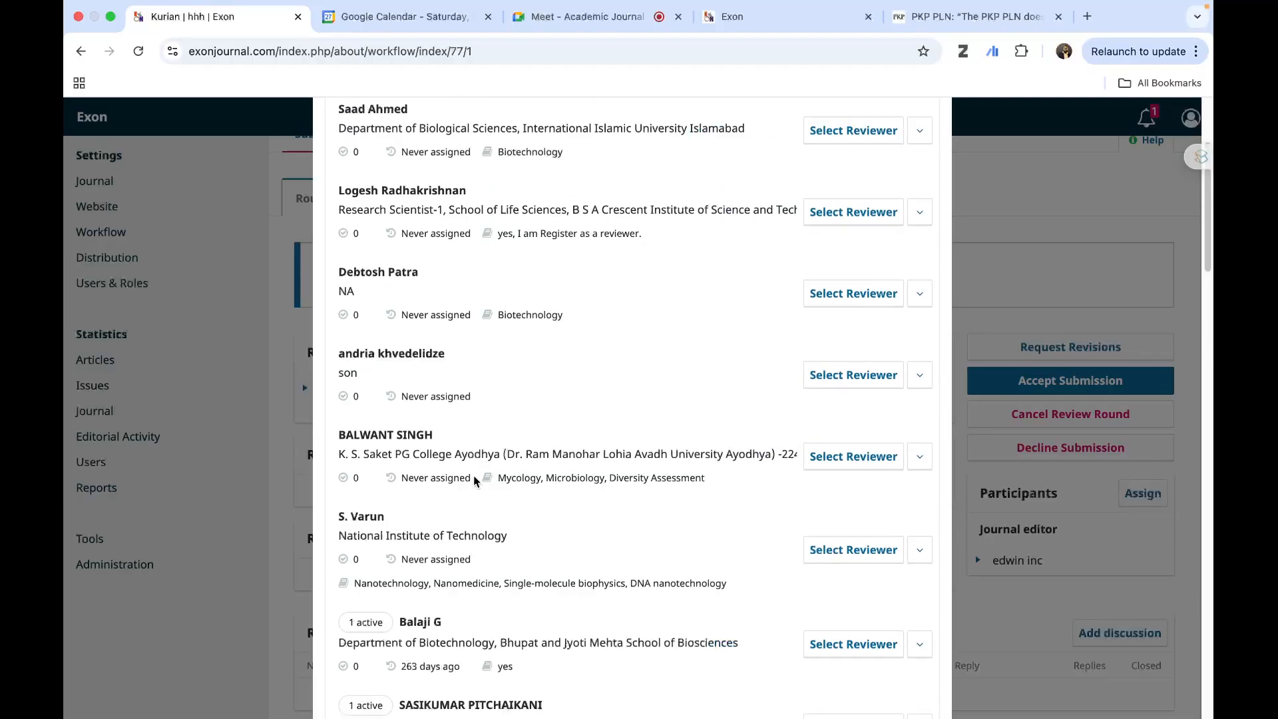
scroll(474, 476, "up", 5)
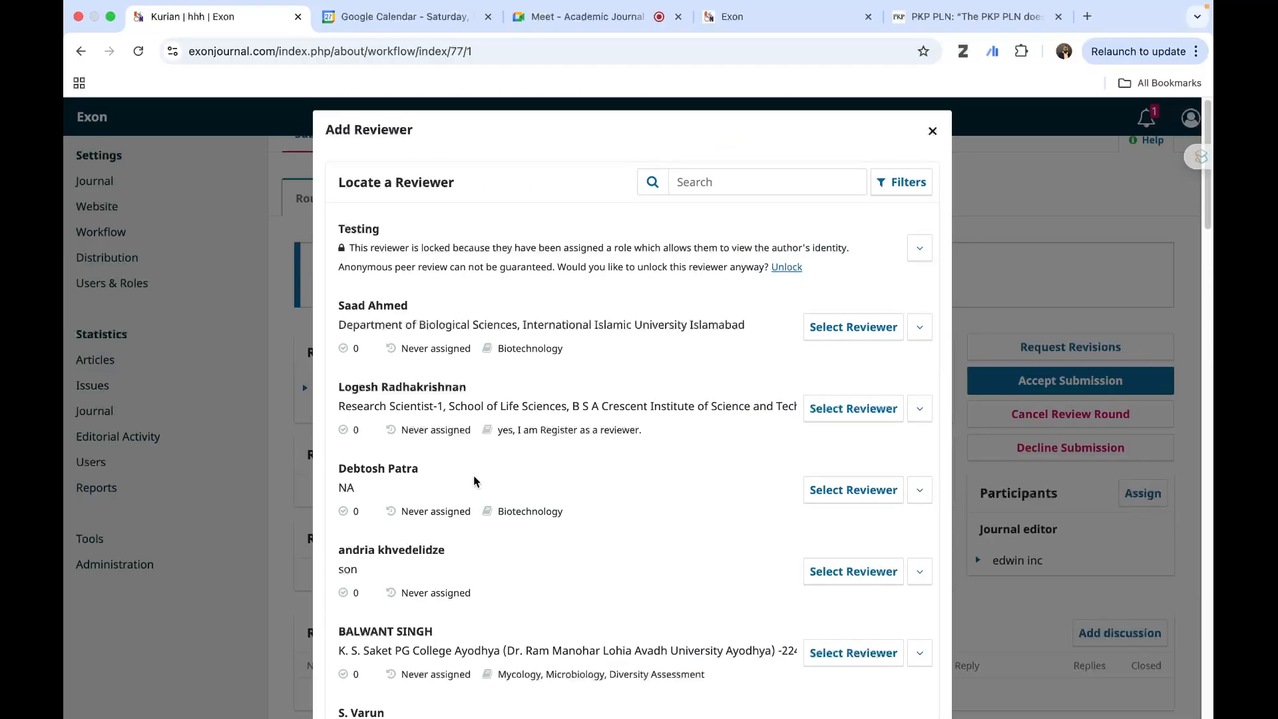
- Search the reviewer list by the new reviewer's given name and select that reviewer for the submission
left_click(704, 177)
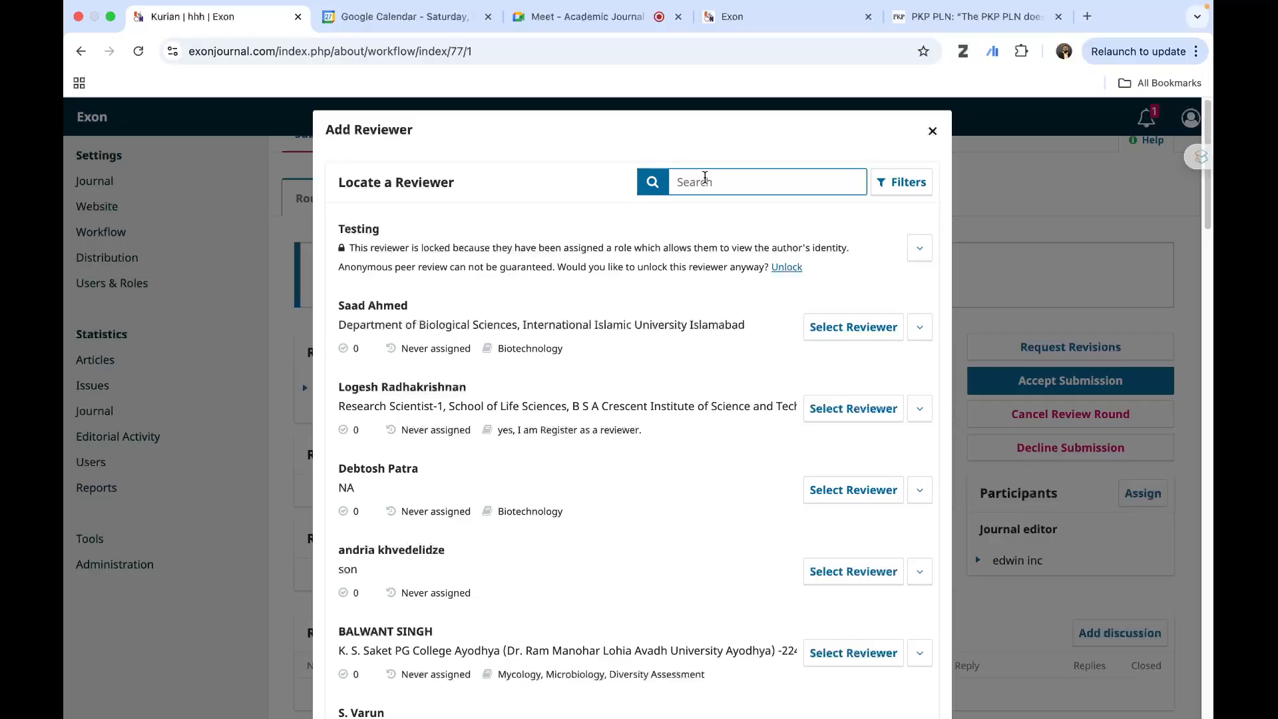
type("noble")
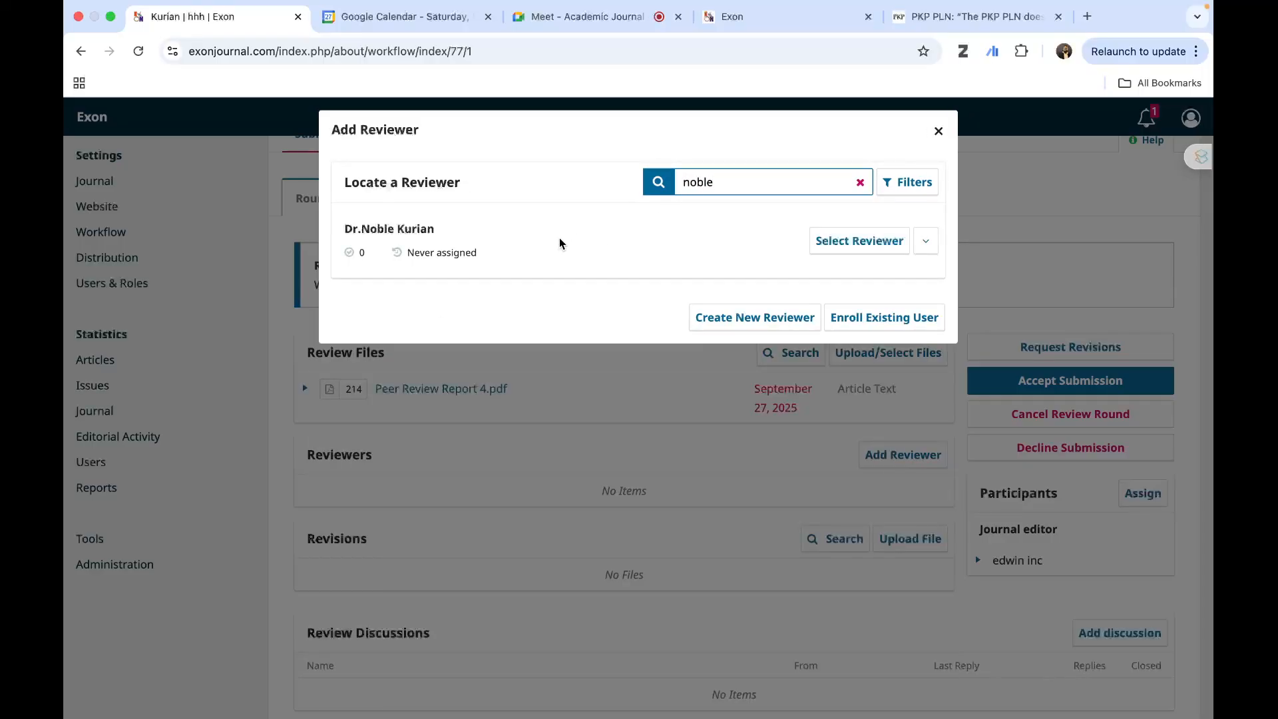
left_click(844, 245)
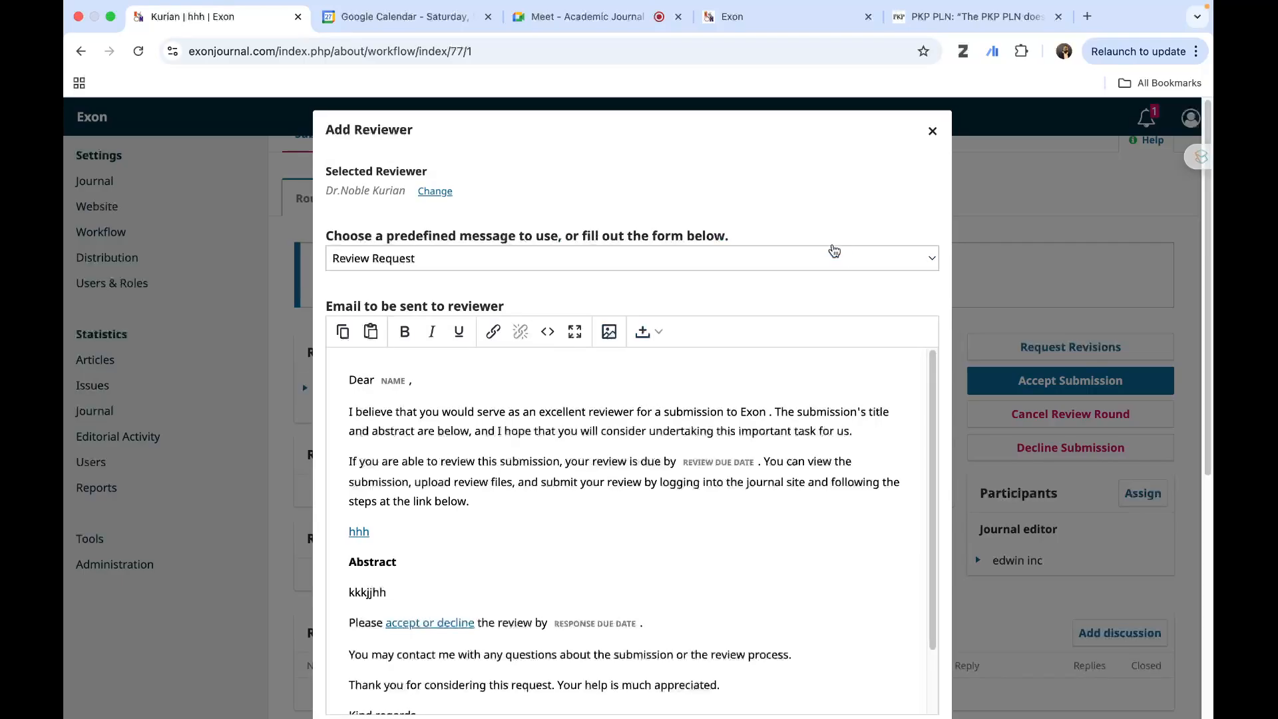
- Assign the selected reviewer with the default Review Request email, due dates and Anonymous Reviewer/Disclosed Author review type, closing the reviewer form
scroll(494, 527, "down", 10)
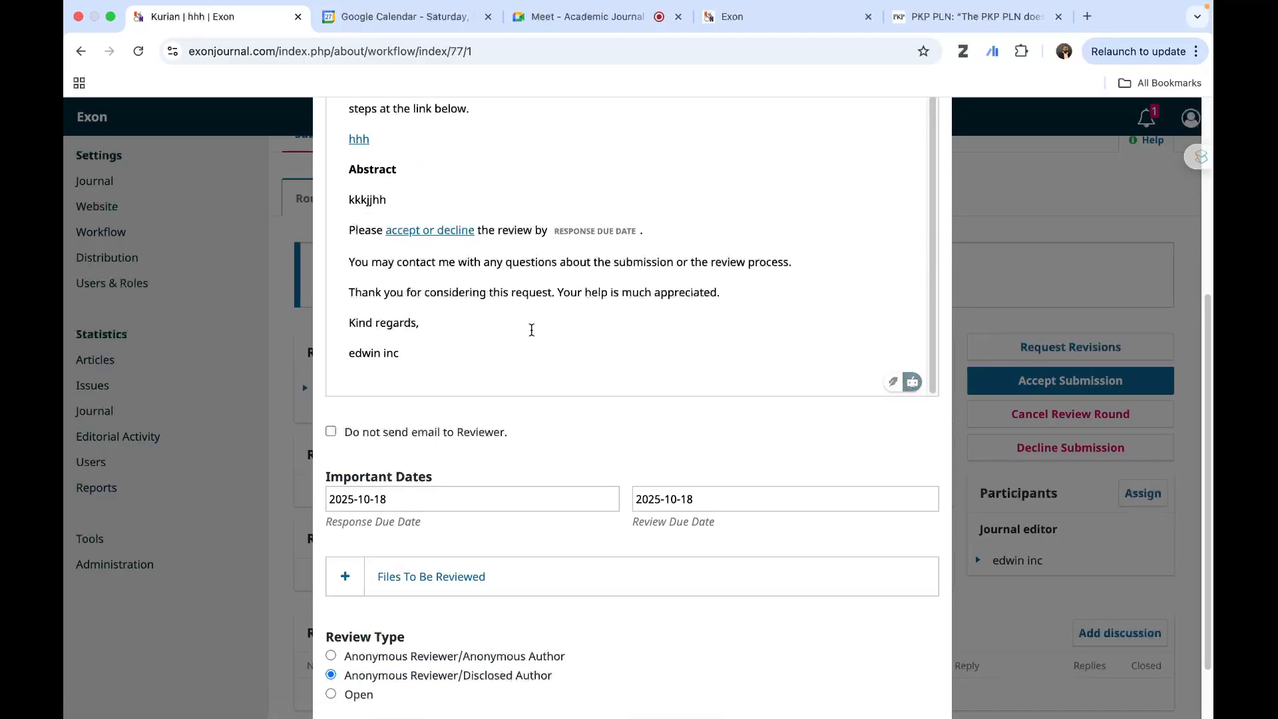
scroll(708, 506, "down", 2)
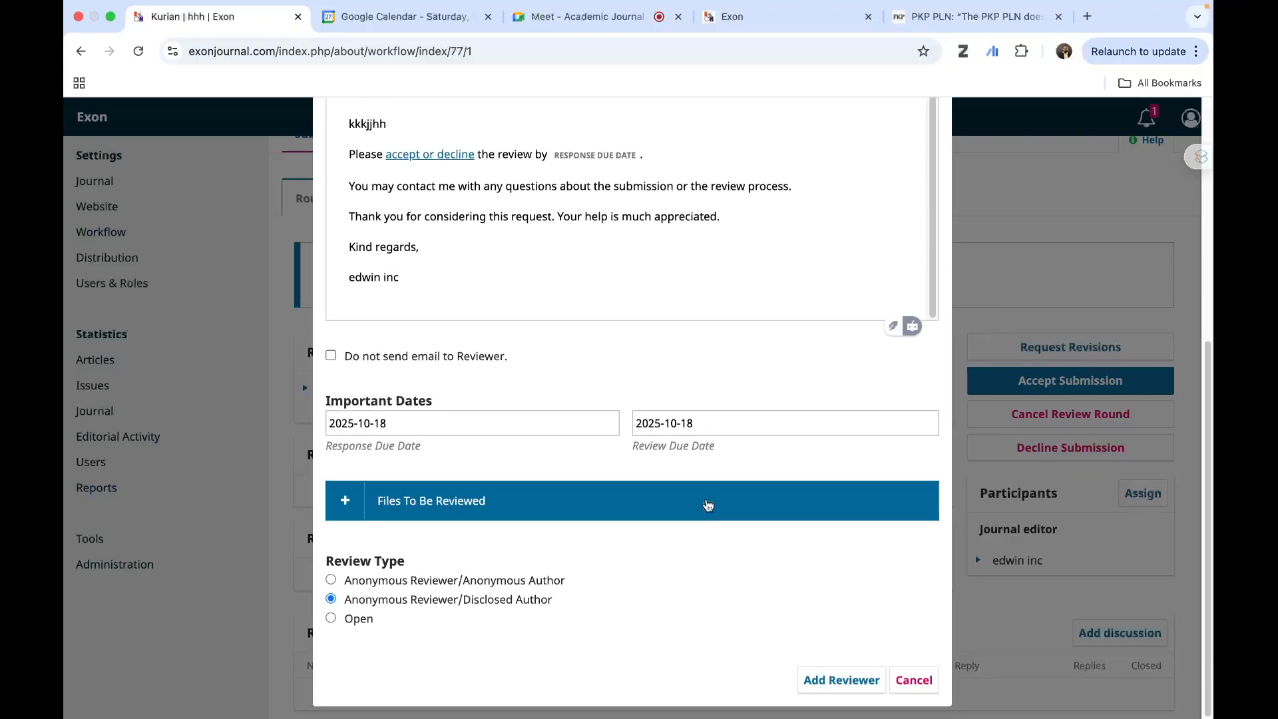
left_click(851, 679)
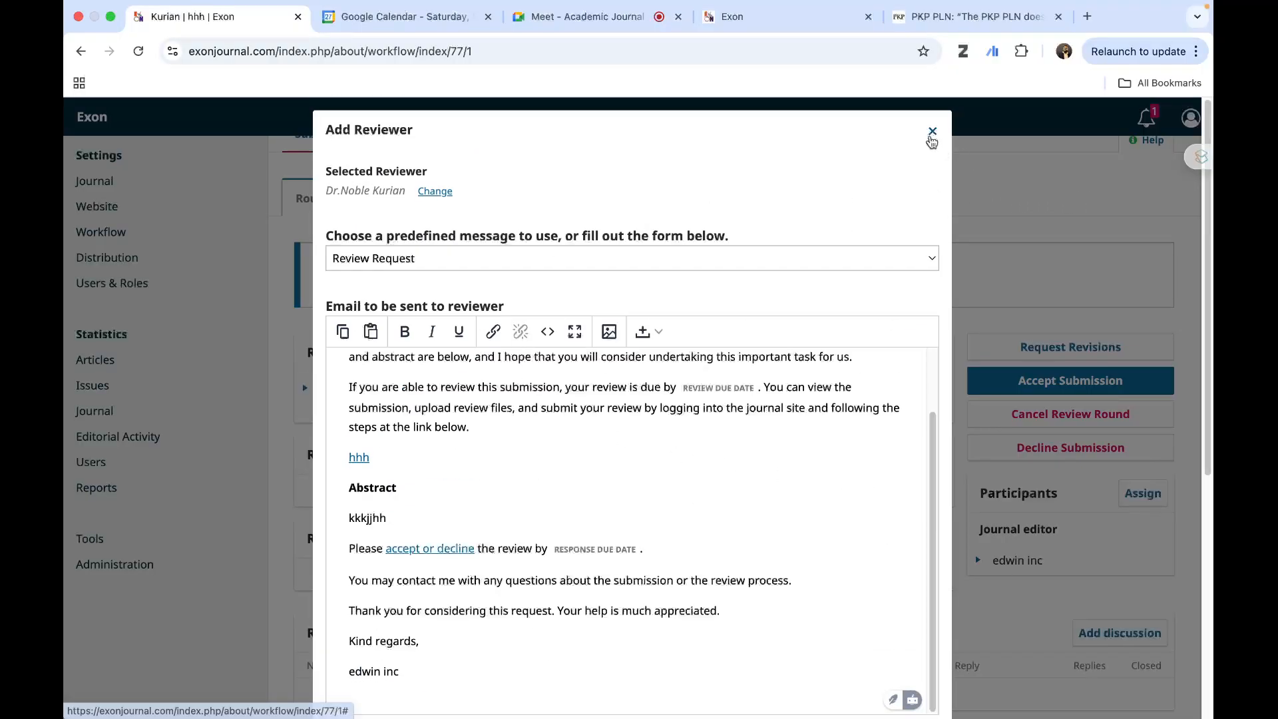
scroll(856, 348, "down", 6)
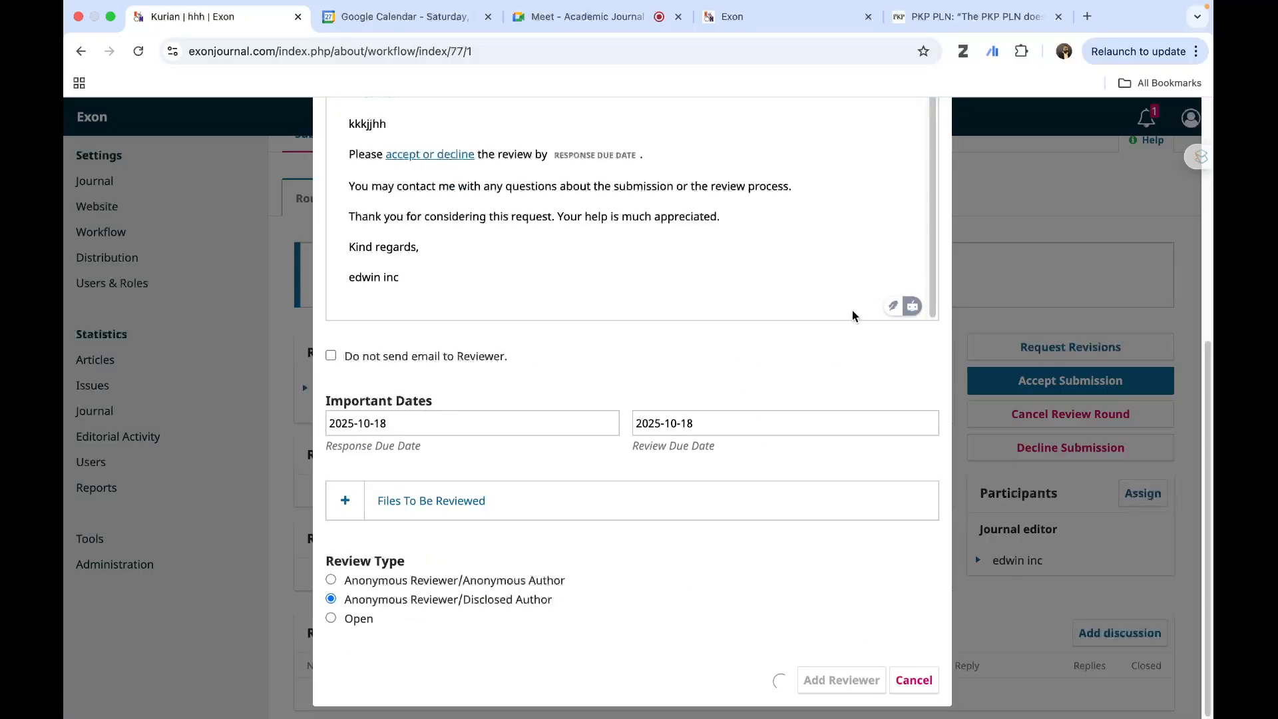
scroll(852, 306, "up", 2)
scroll(859, 298, "up", 7)
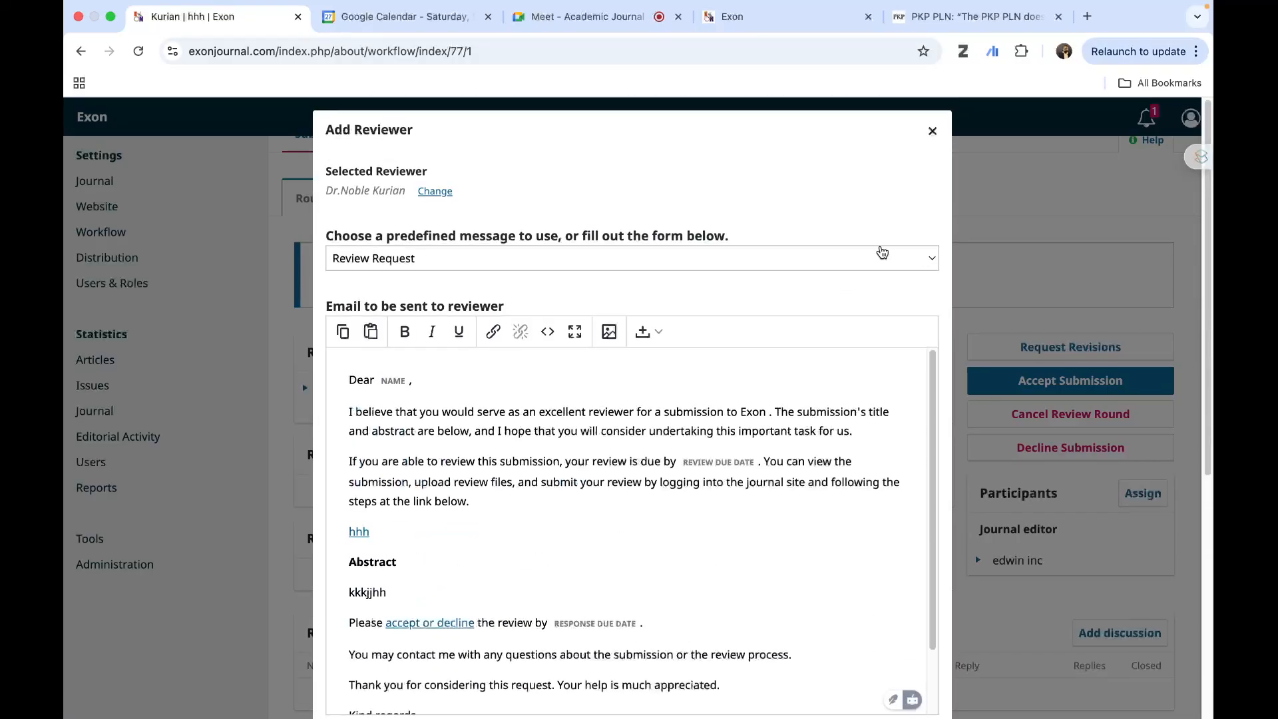
left_click(930, 135)
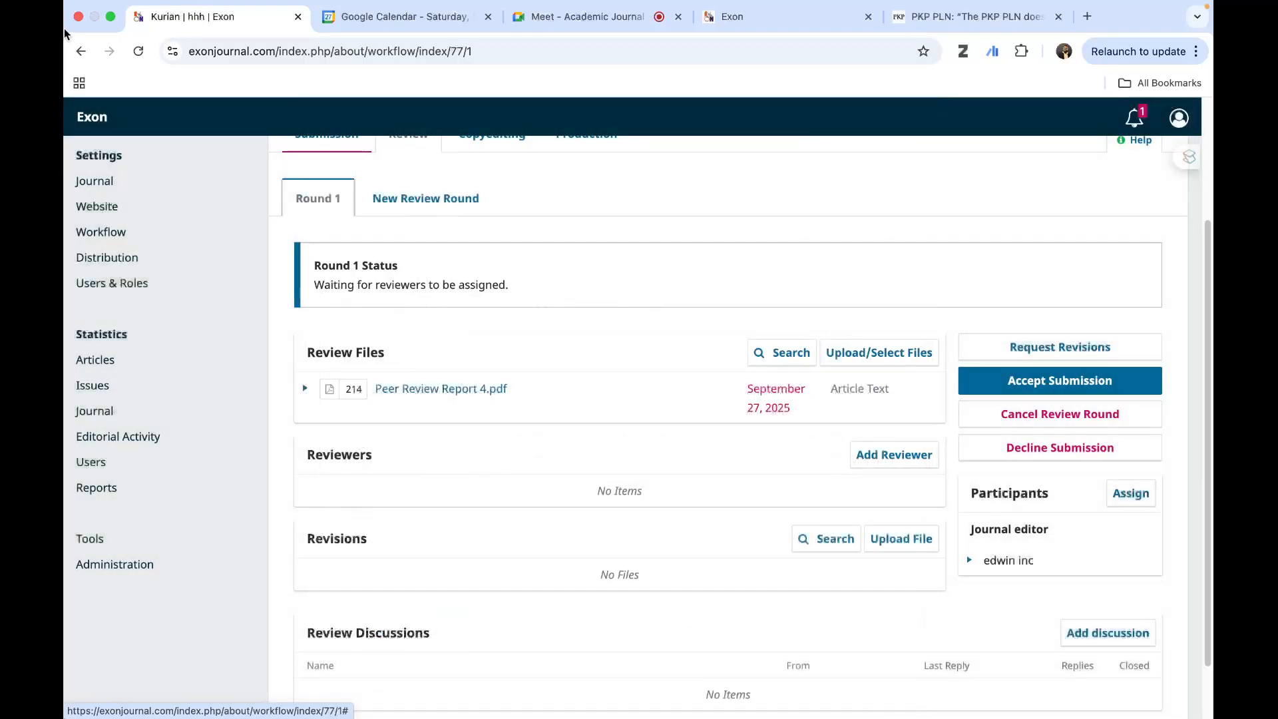
- Reload the hhh submission and check the reviewer's request status in Round 1 of the Review stage
left_click(138, 54)
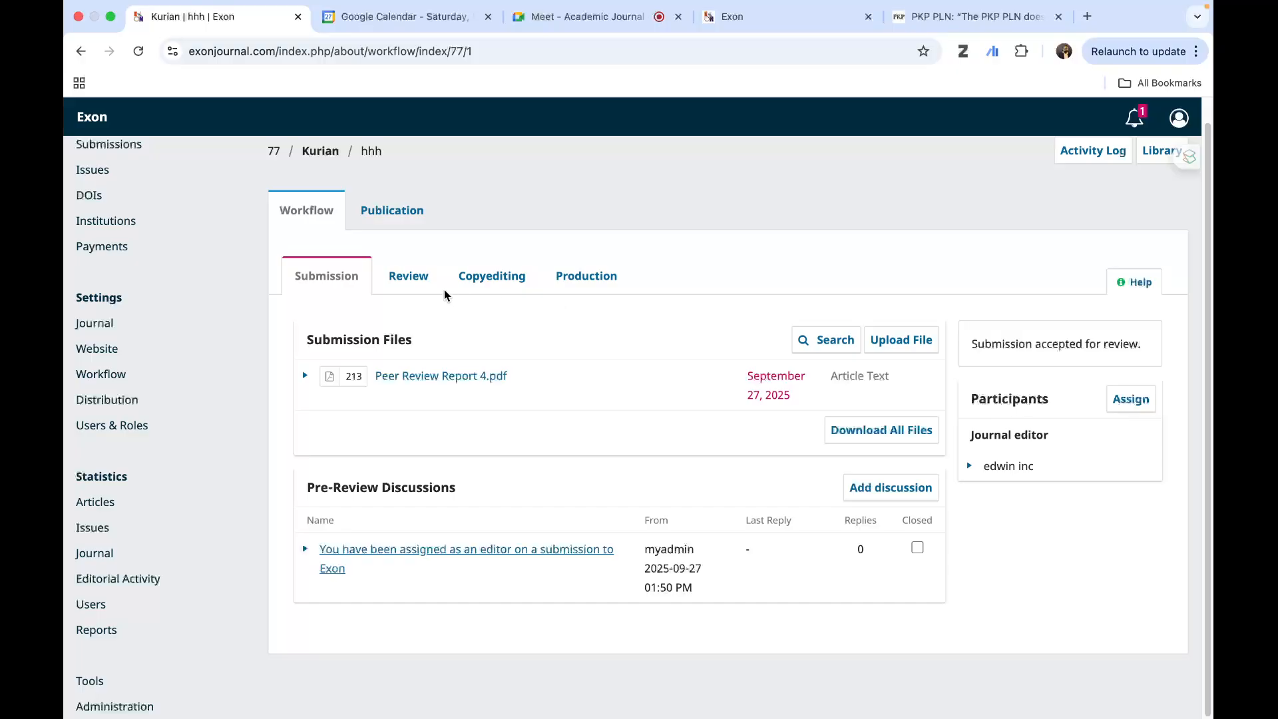
left_click(416, 284)
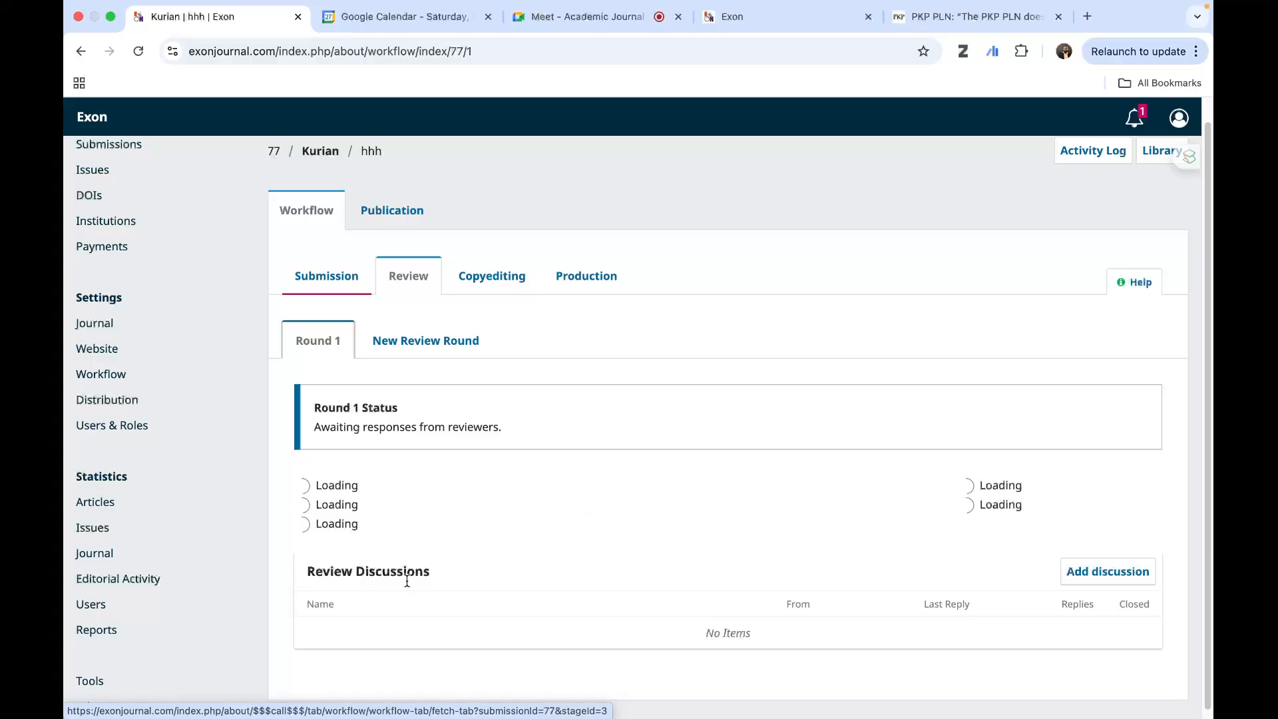
scroll(505, 577, "down", 3)
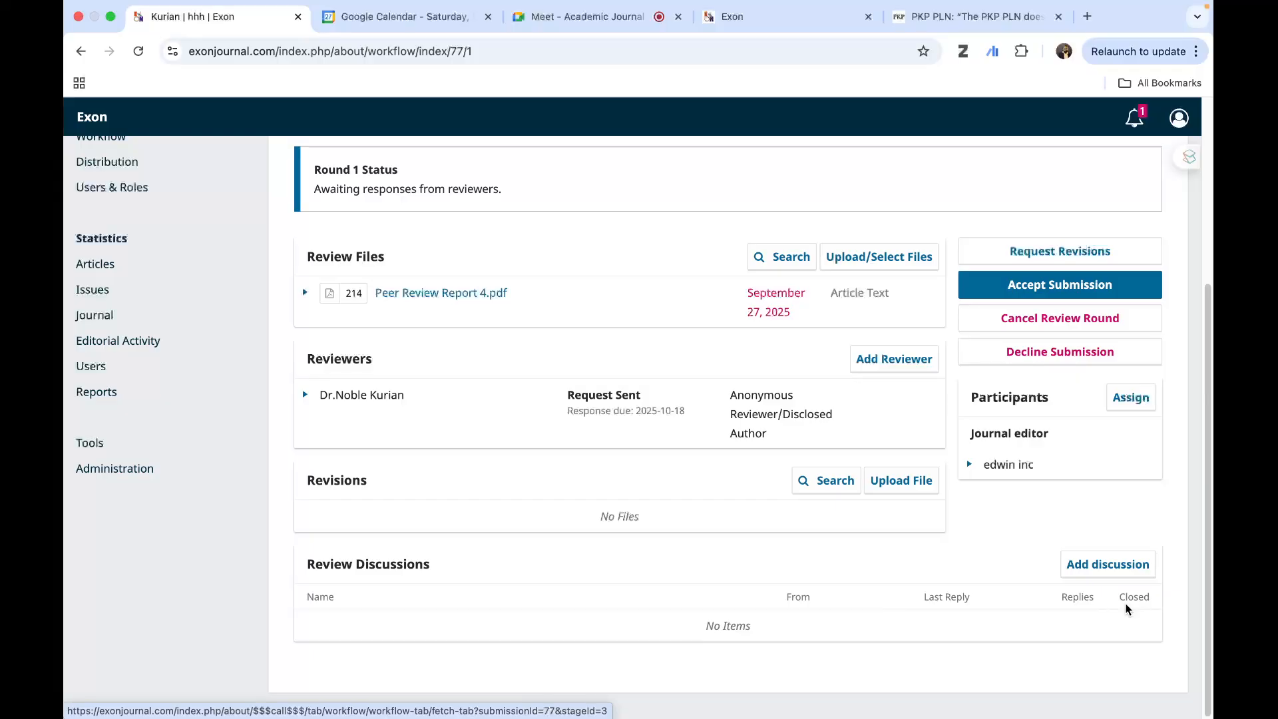
scroll(873, 516, "up", 3)
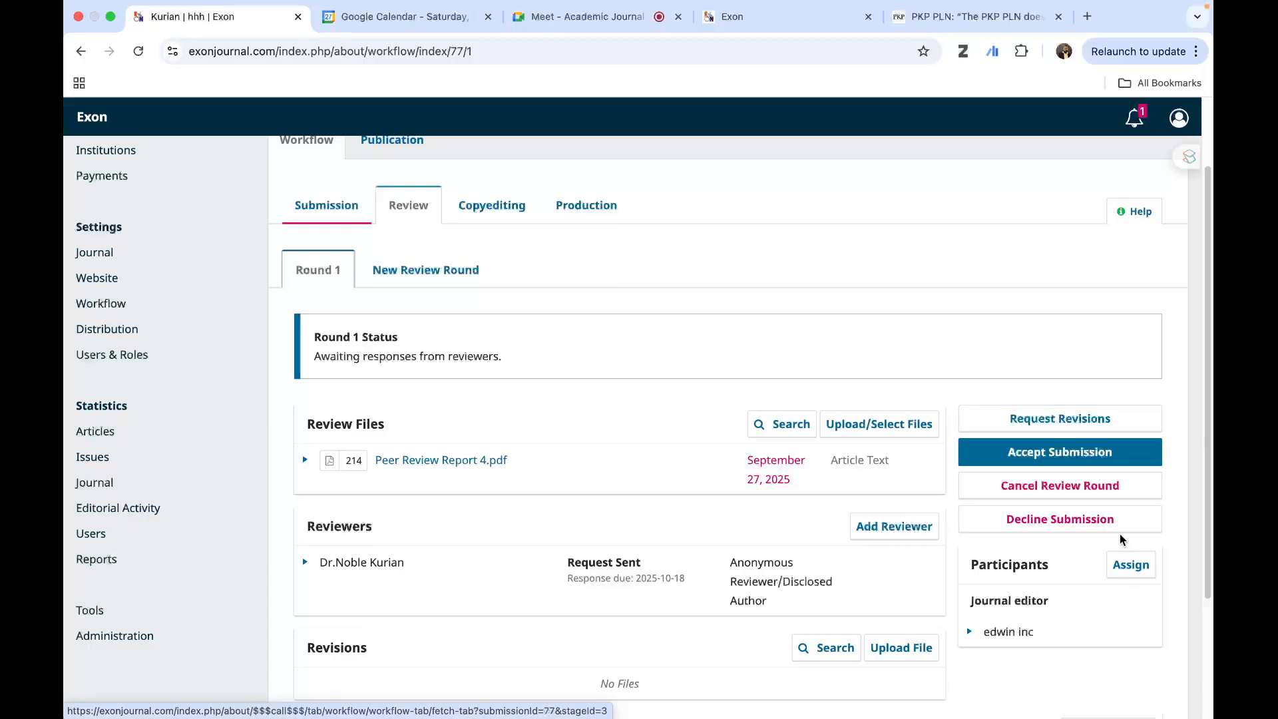
- Accept the hhh submission for publication, record the decision and return to viewing the submission
left_click(993, 454)
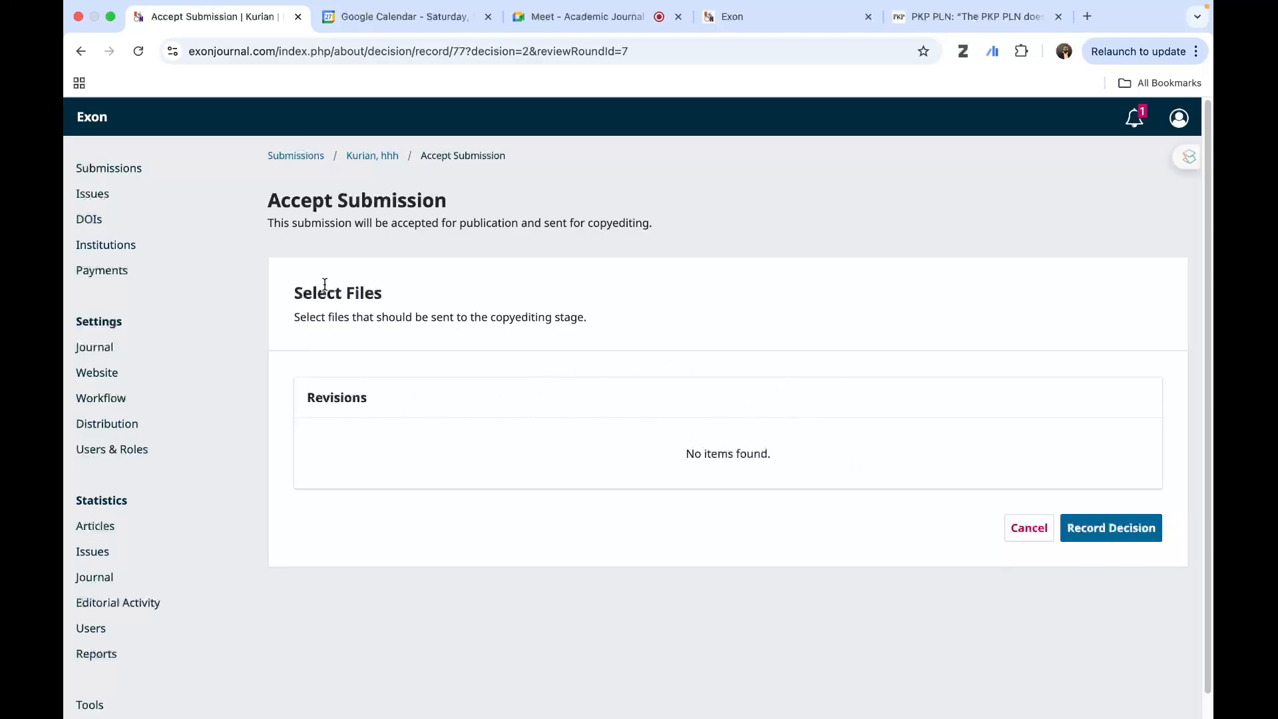
left_click(1140, 538)
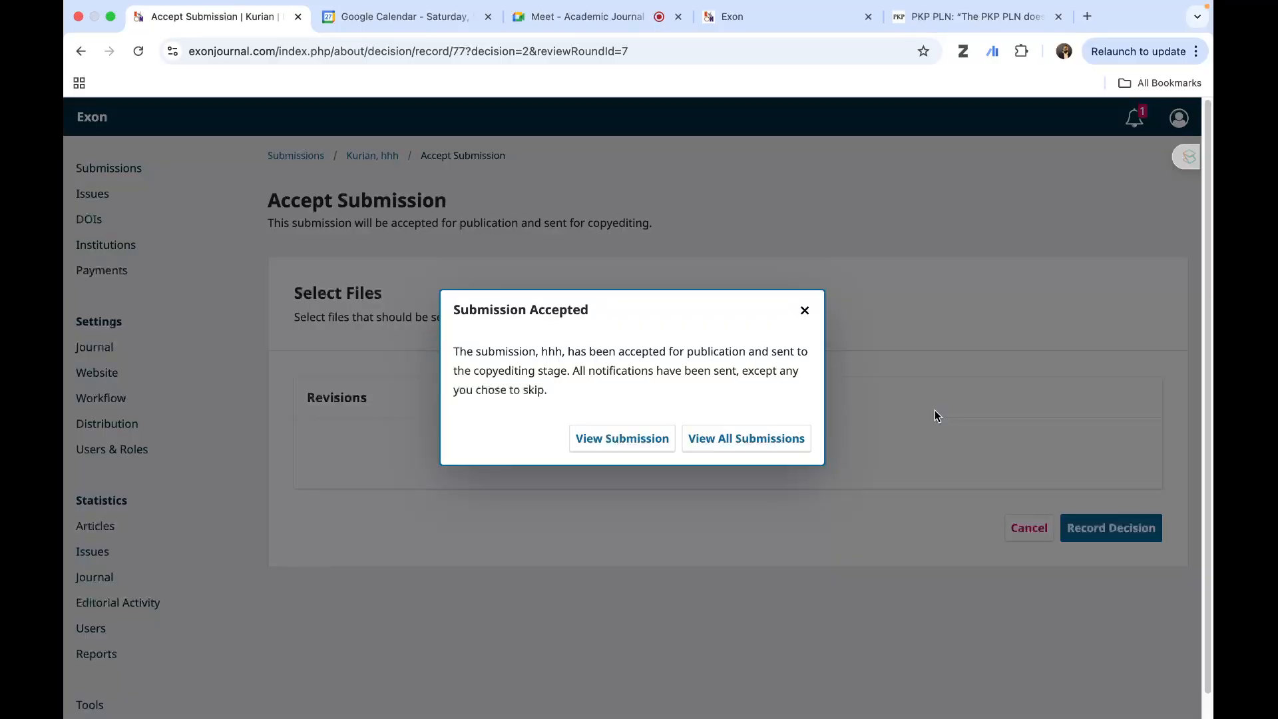
left_click(611, 440)
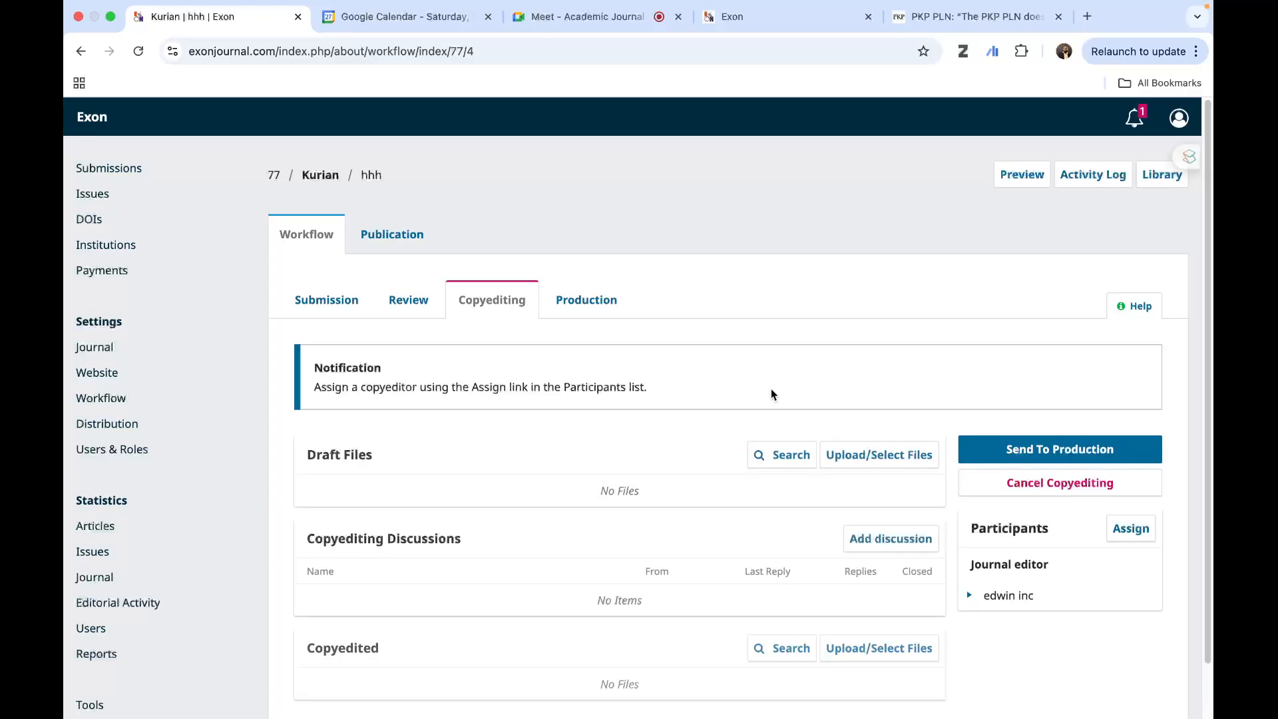
- Send the submission from copyediting to production, record the decision and return to the submission
scroll(932, 497, "down", 2)
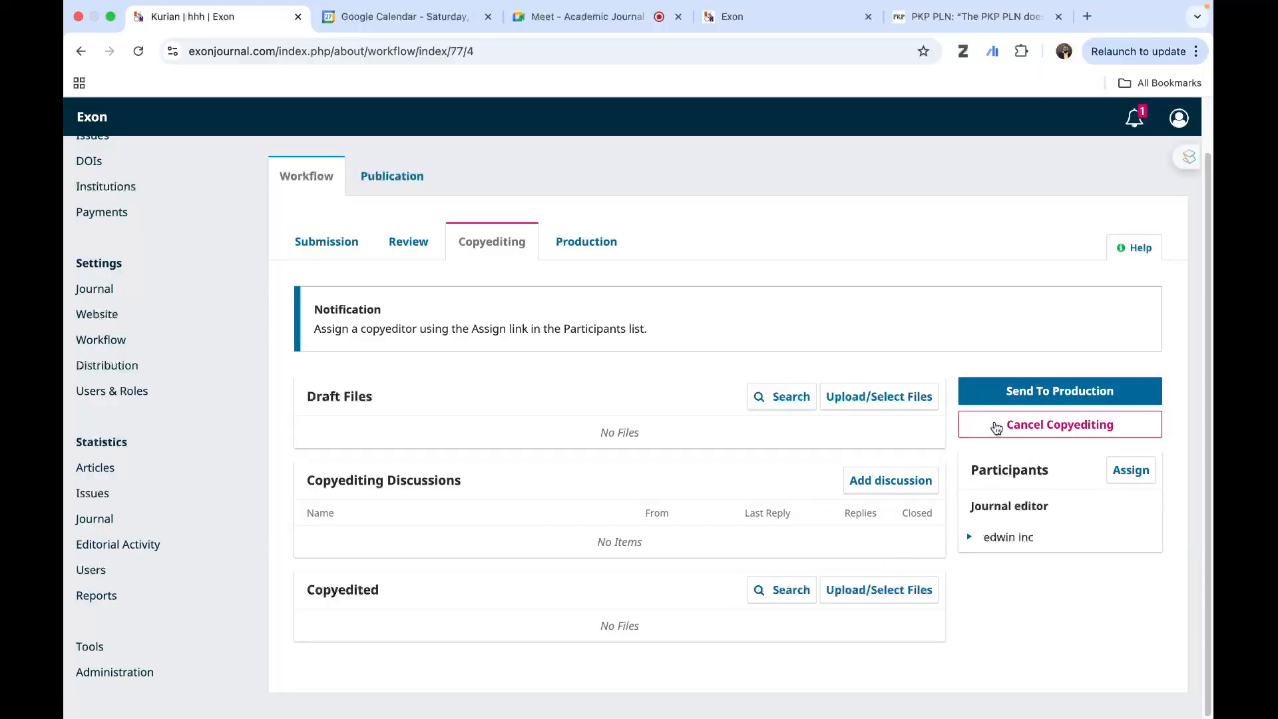
left_click(981, 395)
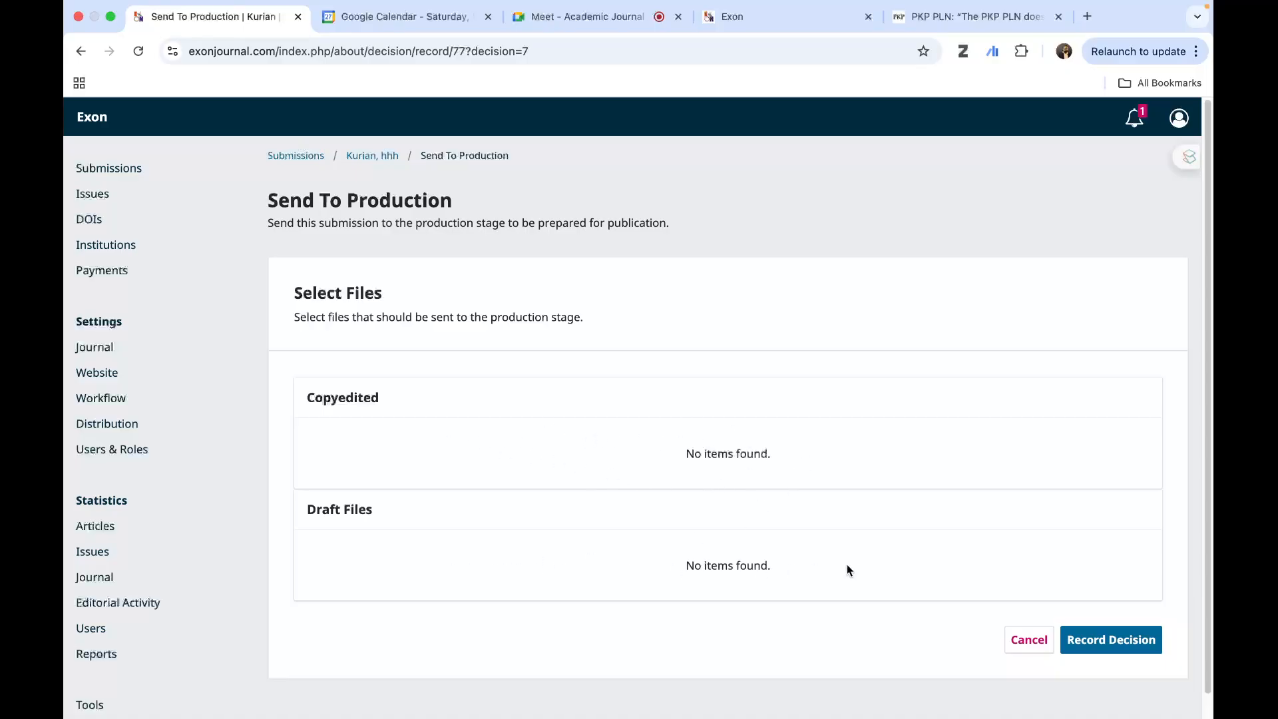
left_click(1130, 640)
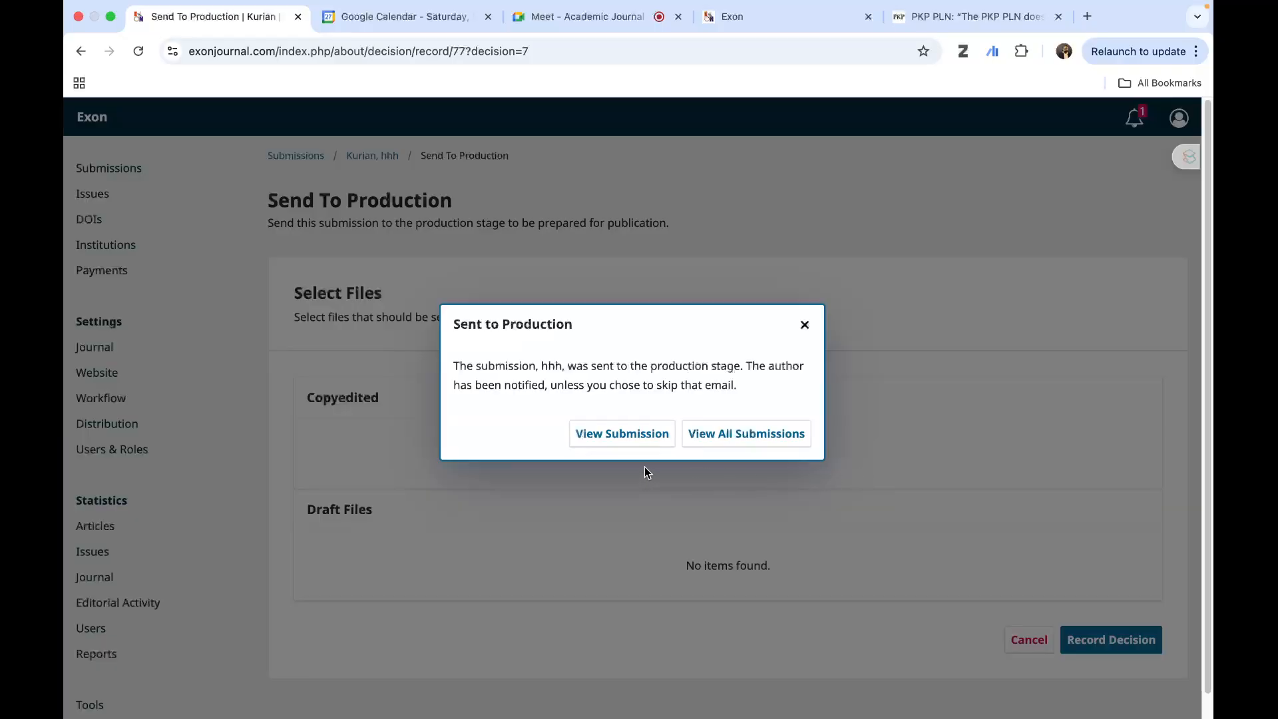
left_click(601, 438)
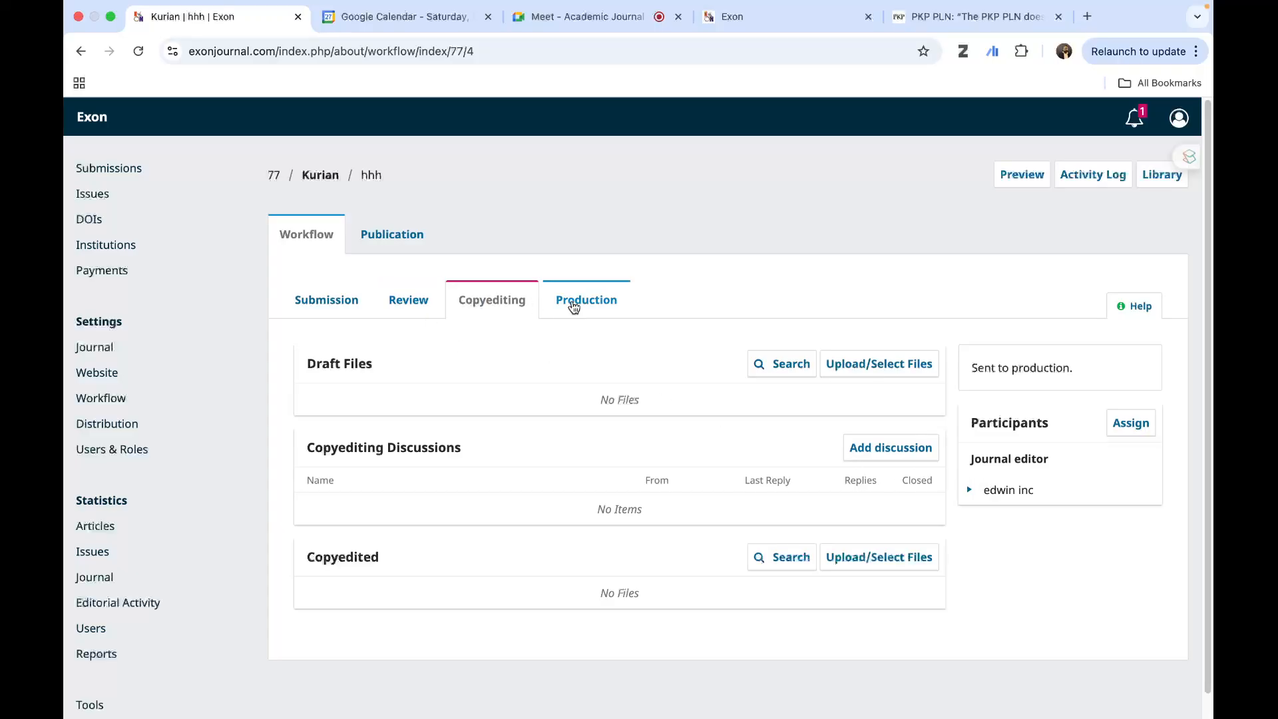
- Proceed from the Production stage to scheduling for publication and review the submission's title, abstract, contributors and metadata
left_click(573, 301)
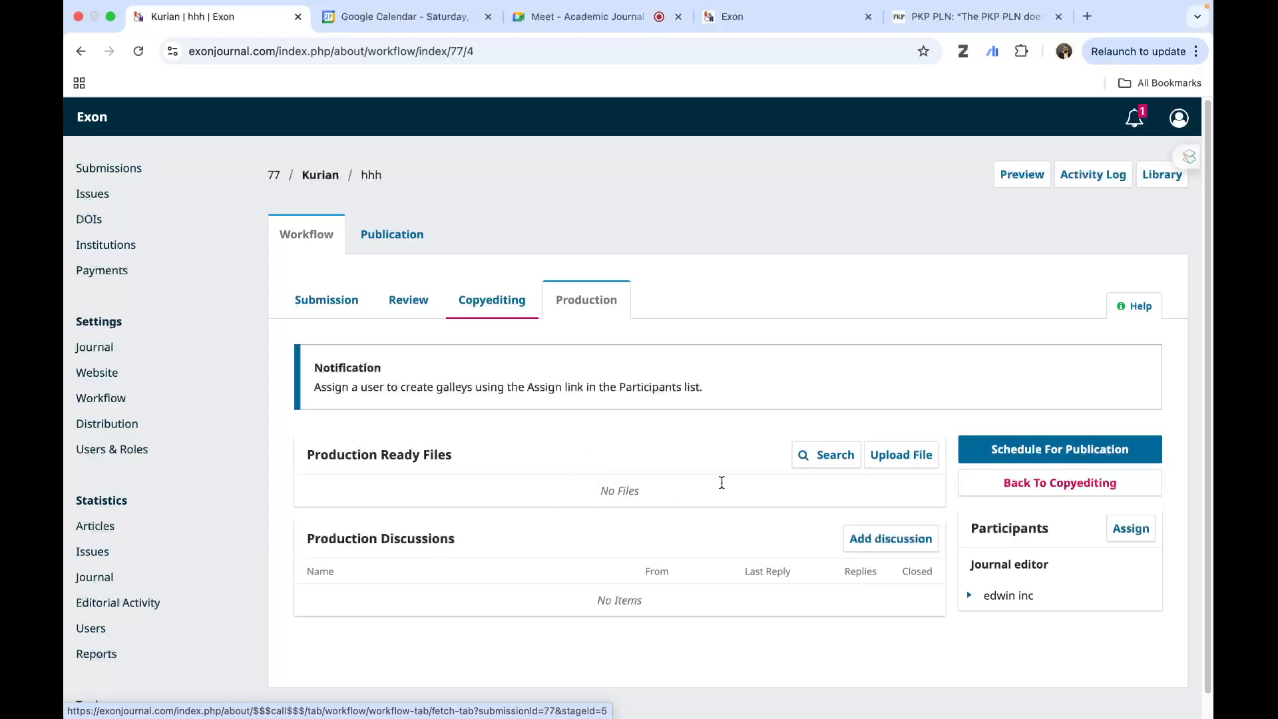
left_click(1041, 452)
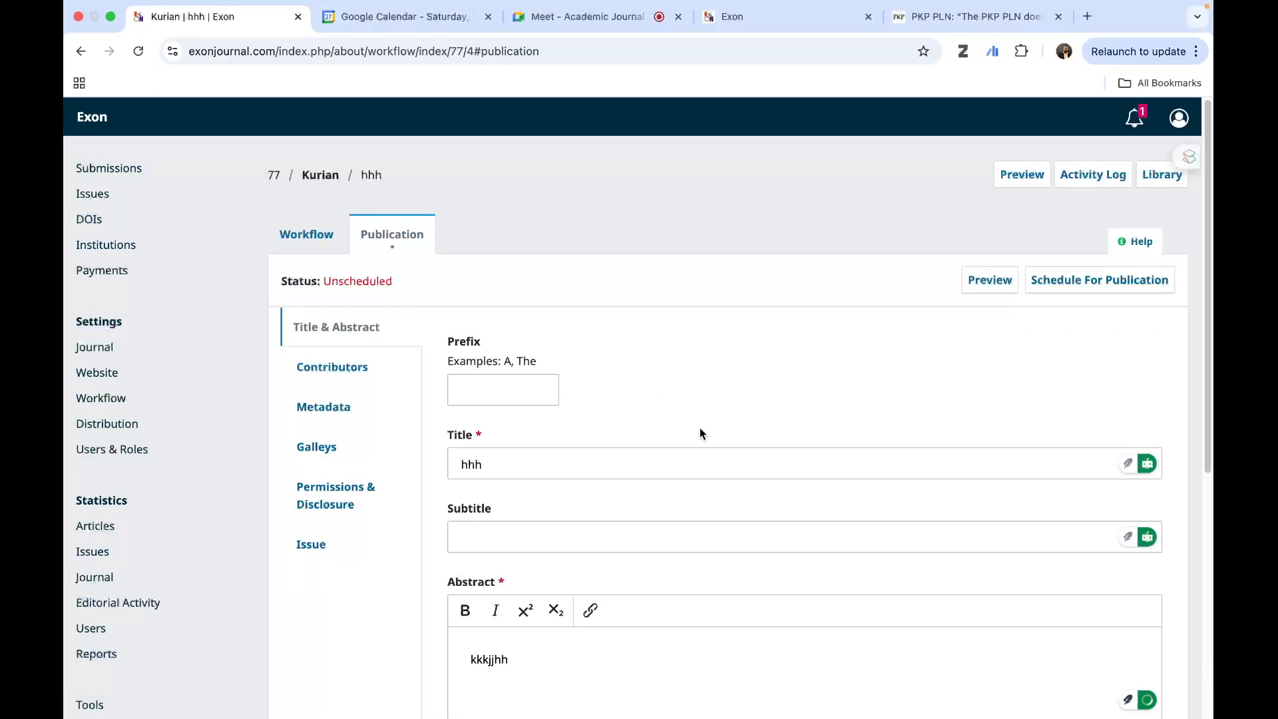
scroll(699, 434, "down", 5)
scroll(699, 434, "up", 5)
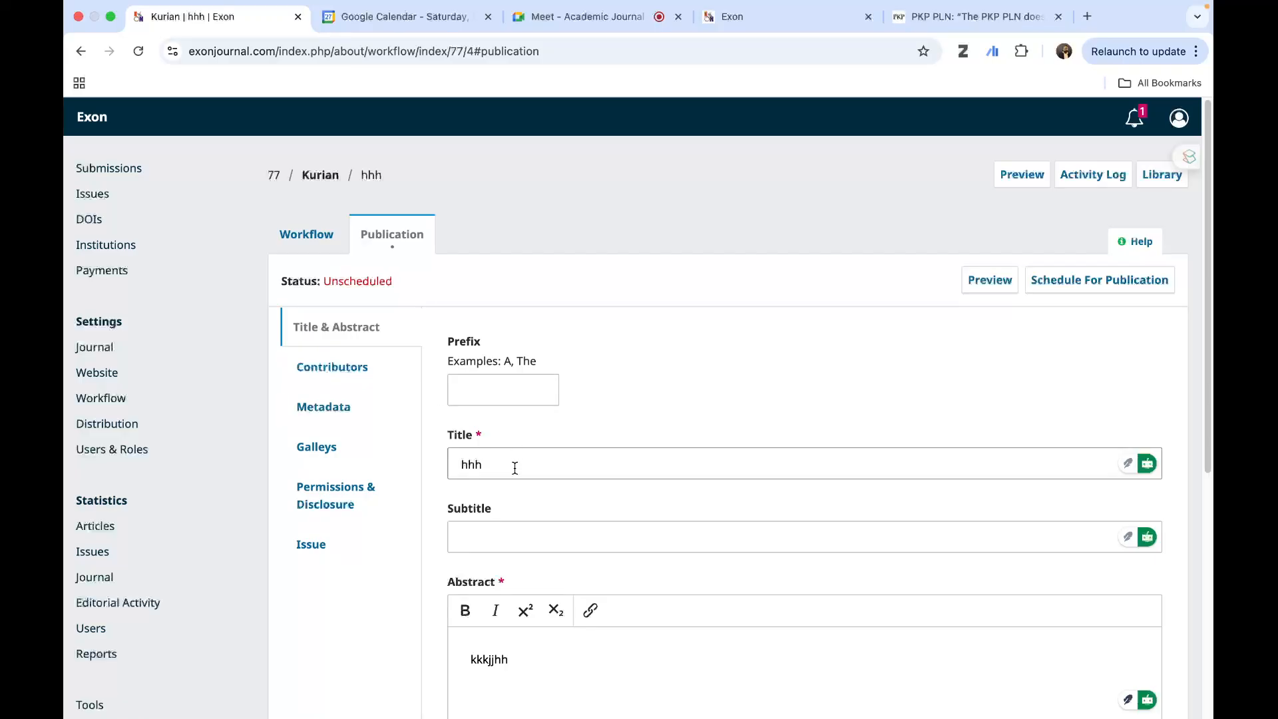
scroll(515, 468, "down", 2)
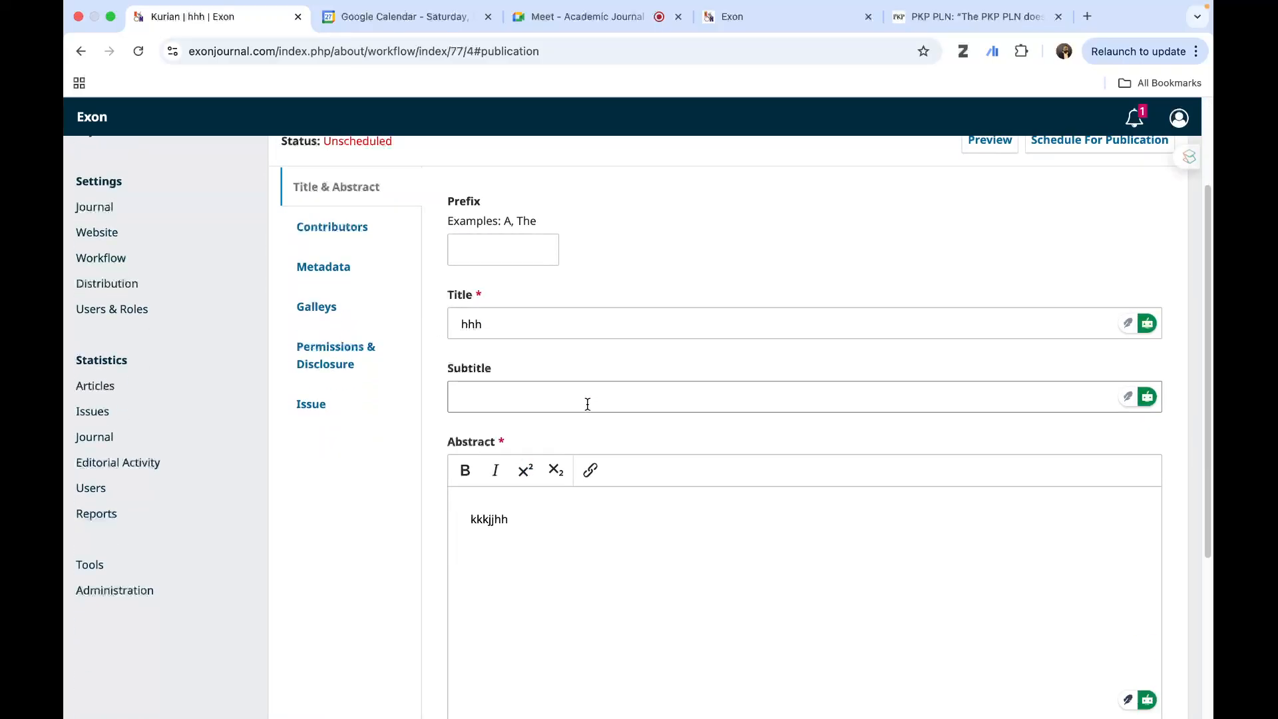
scroll(557, 533, "down", 4)
scroll(558, 524, "up", 6)
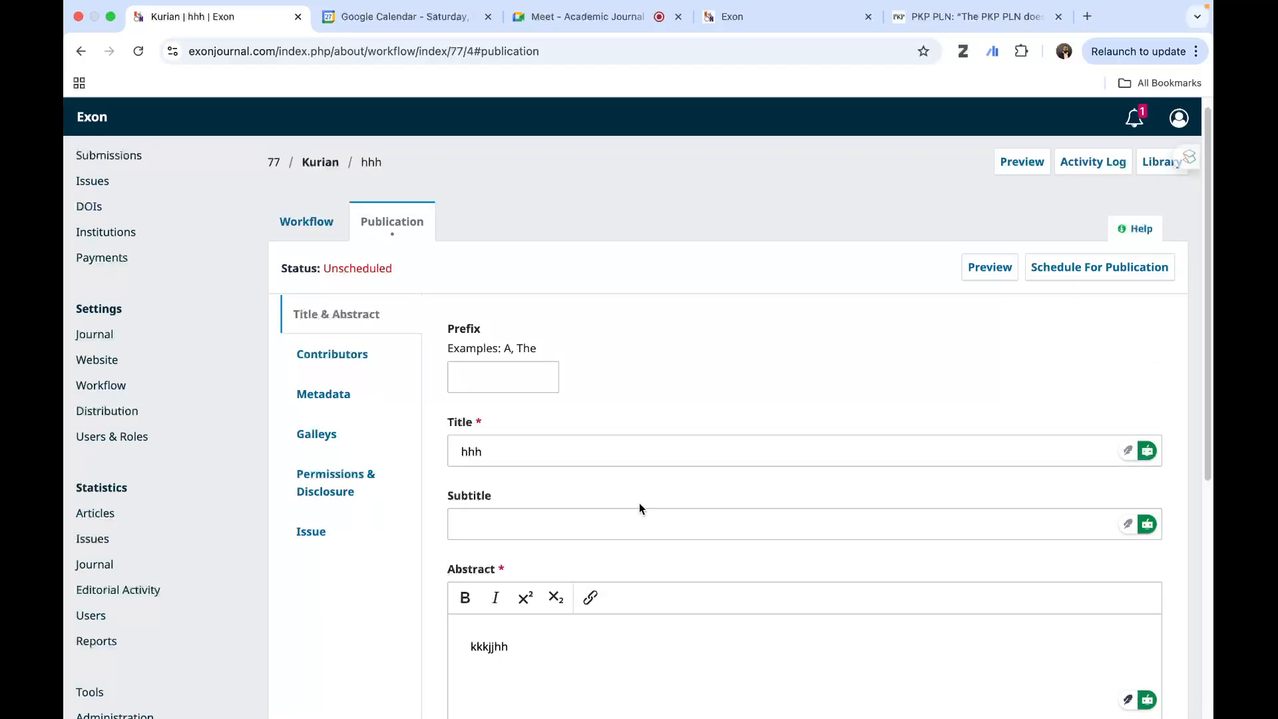
left_click(317, 356)
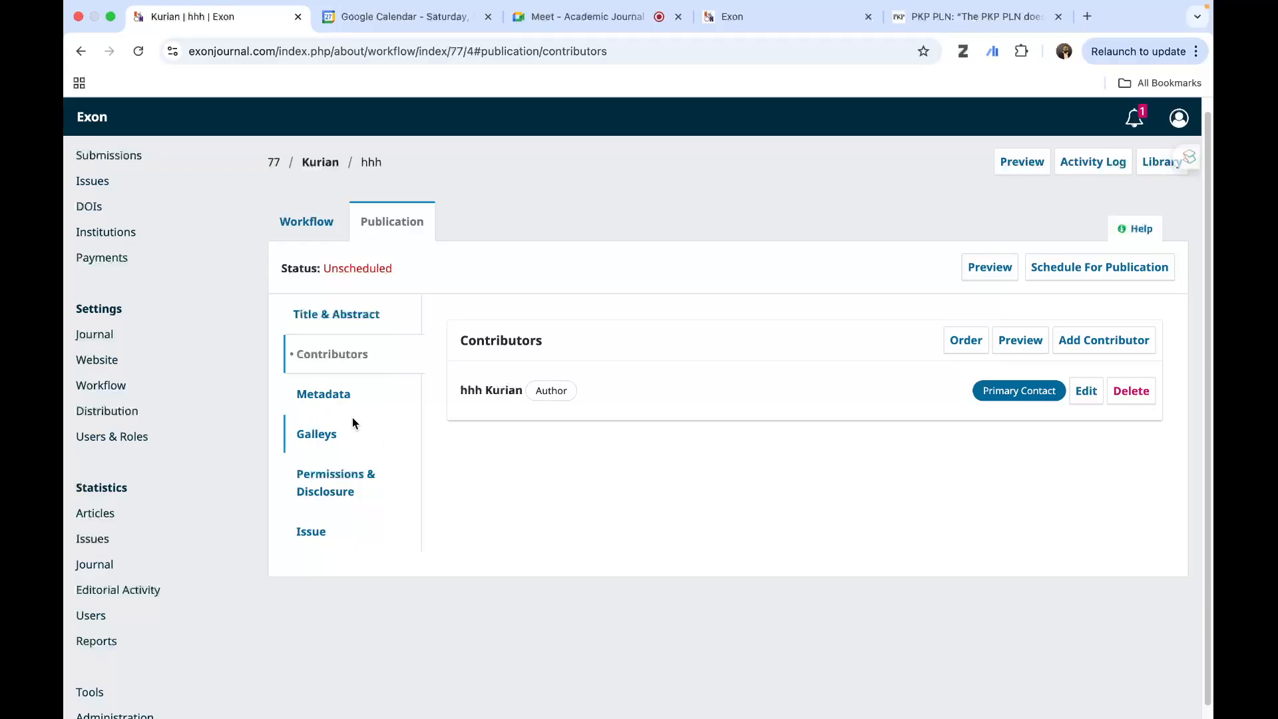
left_click(341, 400)
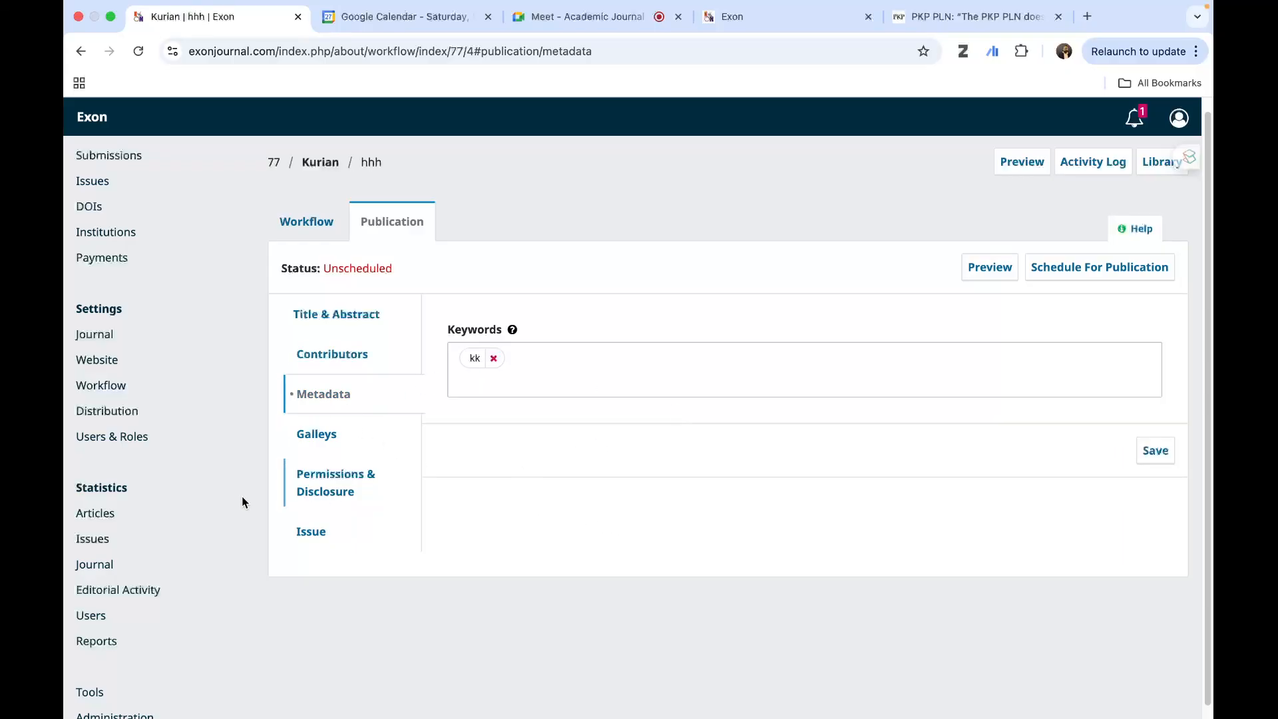
- Start a new galley for the publication and label it PDF
left_click(313, 439)
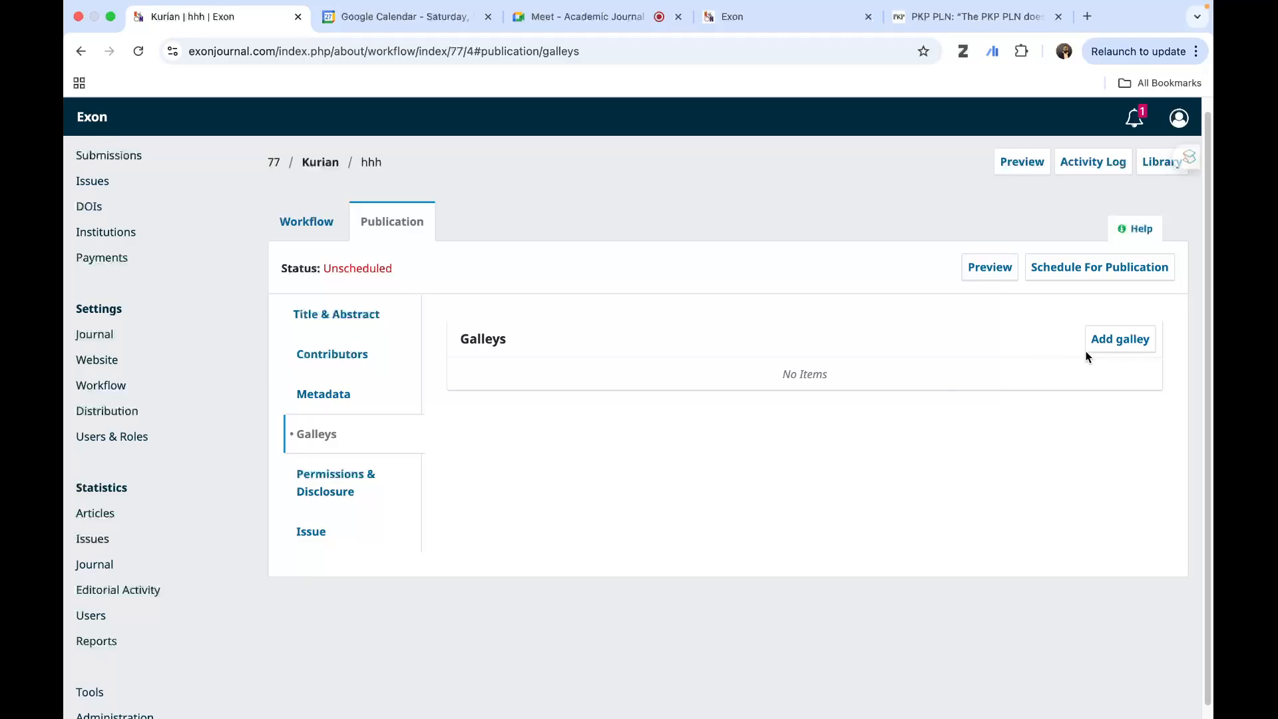
left_click(1110, 346)
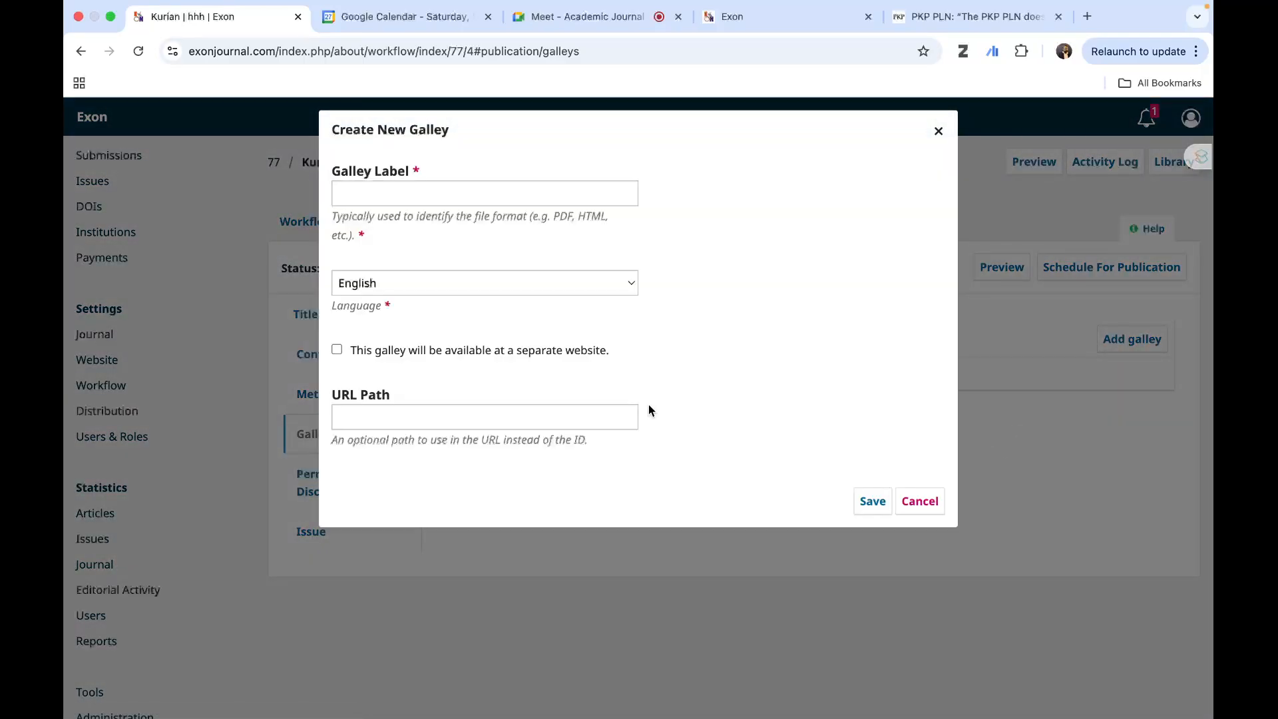
left_click(403, 194)
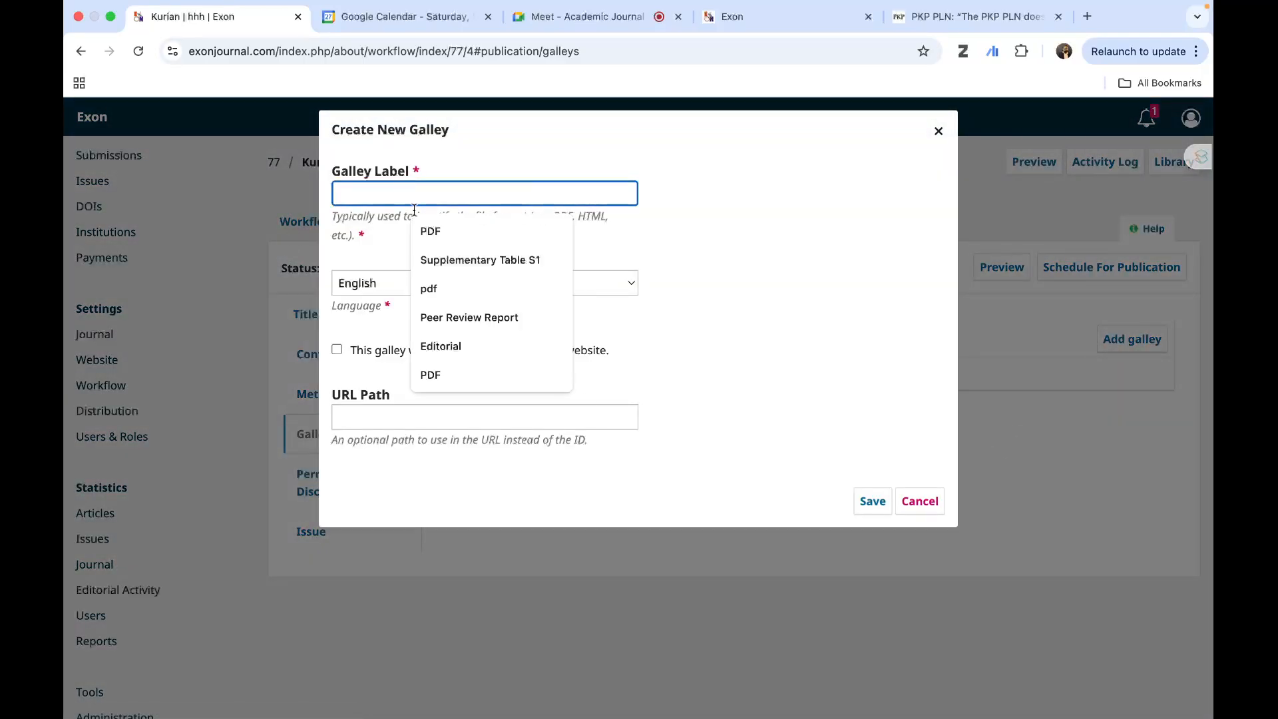
left_click(442, 231)
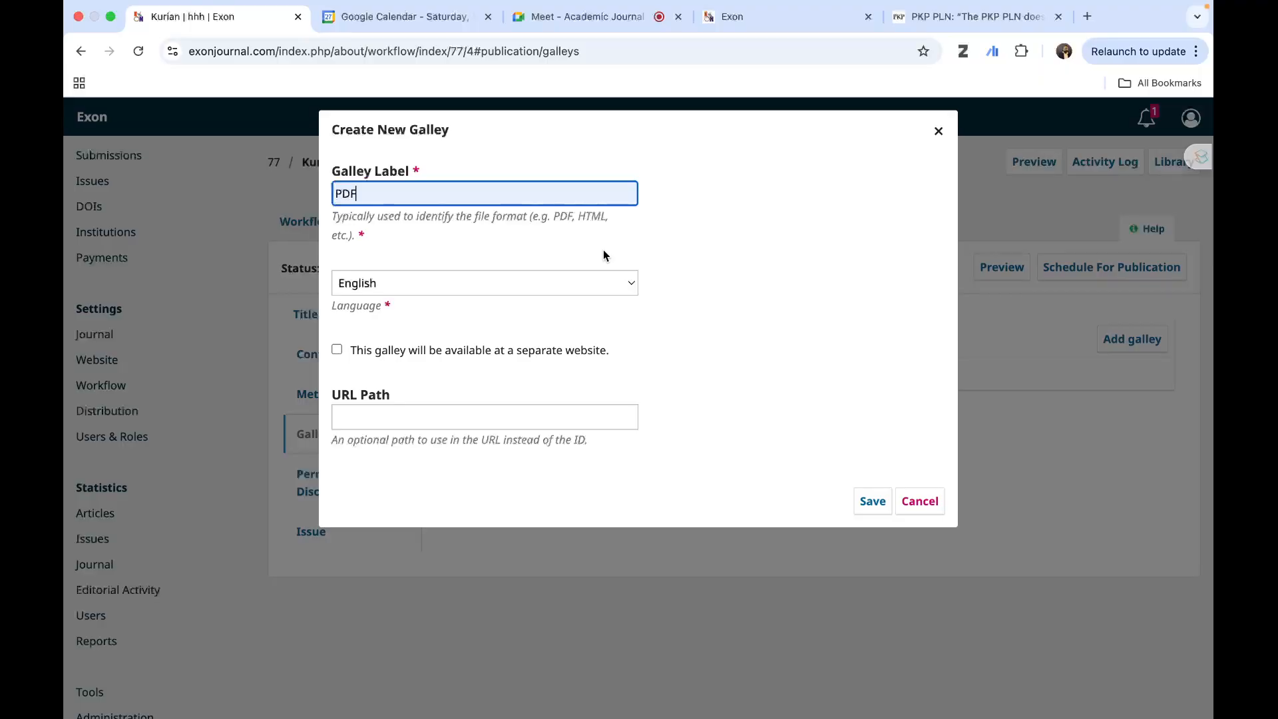
- Examine how a published article and its PDF galley link appear on the public Exon site, and return to the galley form
left_click(745, 21)
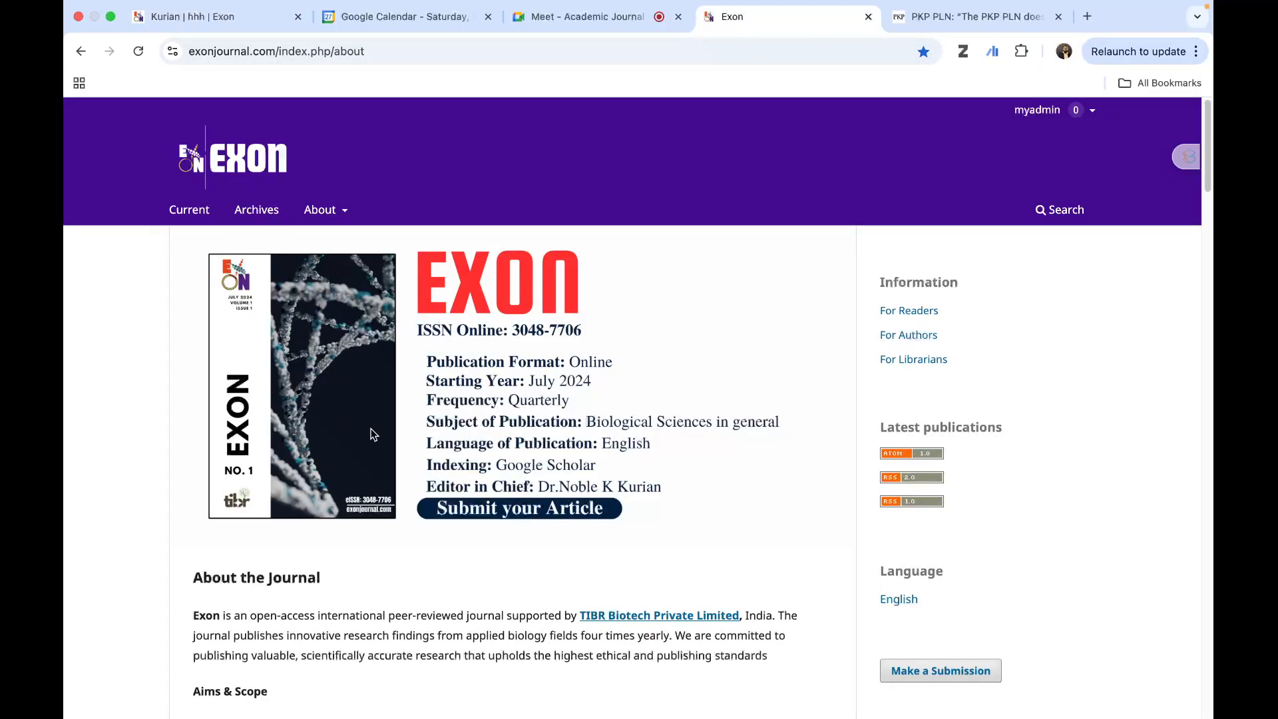
scroll(427, 500, "down", 15)
scroll(425, 501, "down", 10)
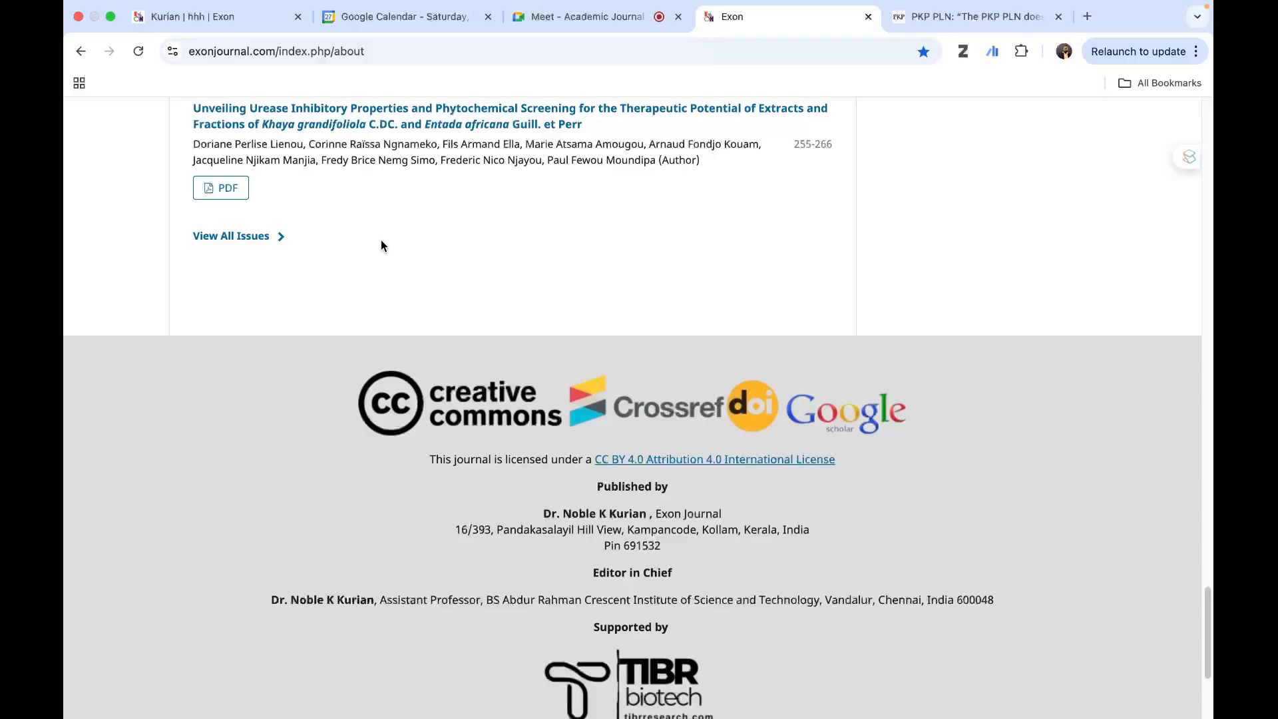
left_click(397, 124)
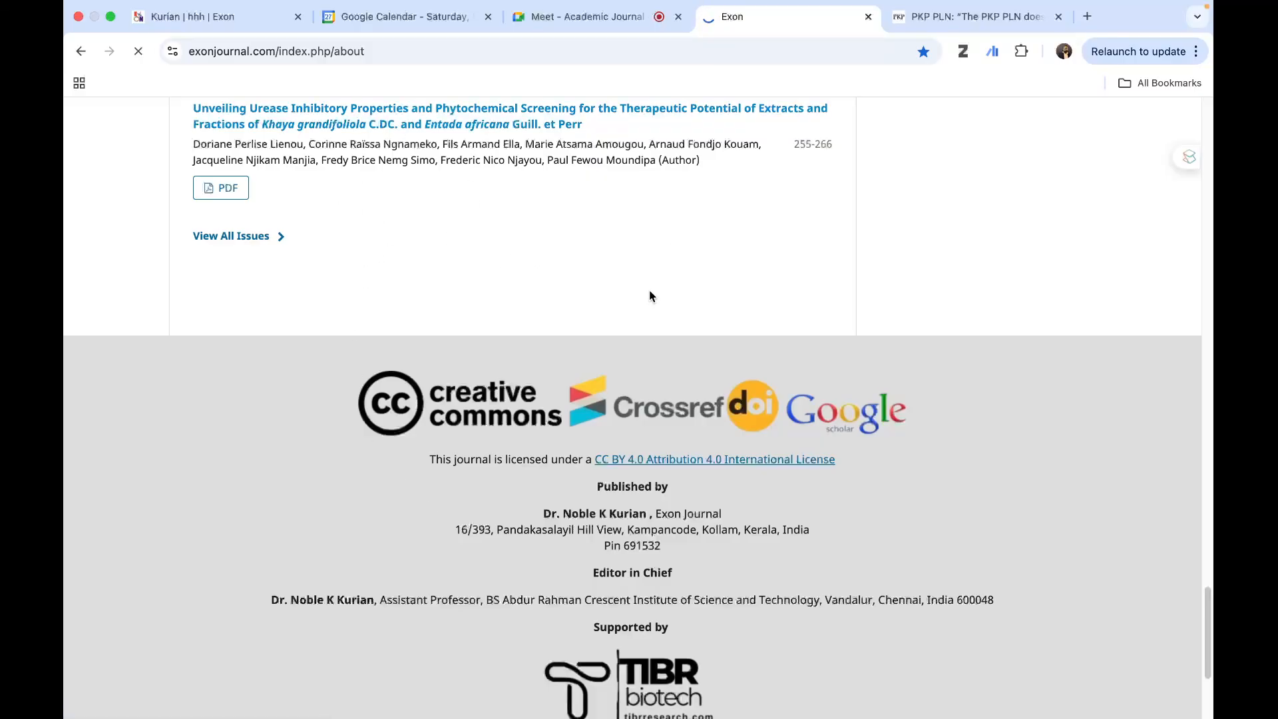
left_click(229, 190)
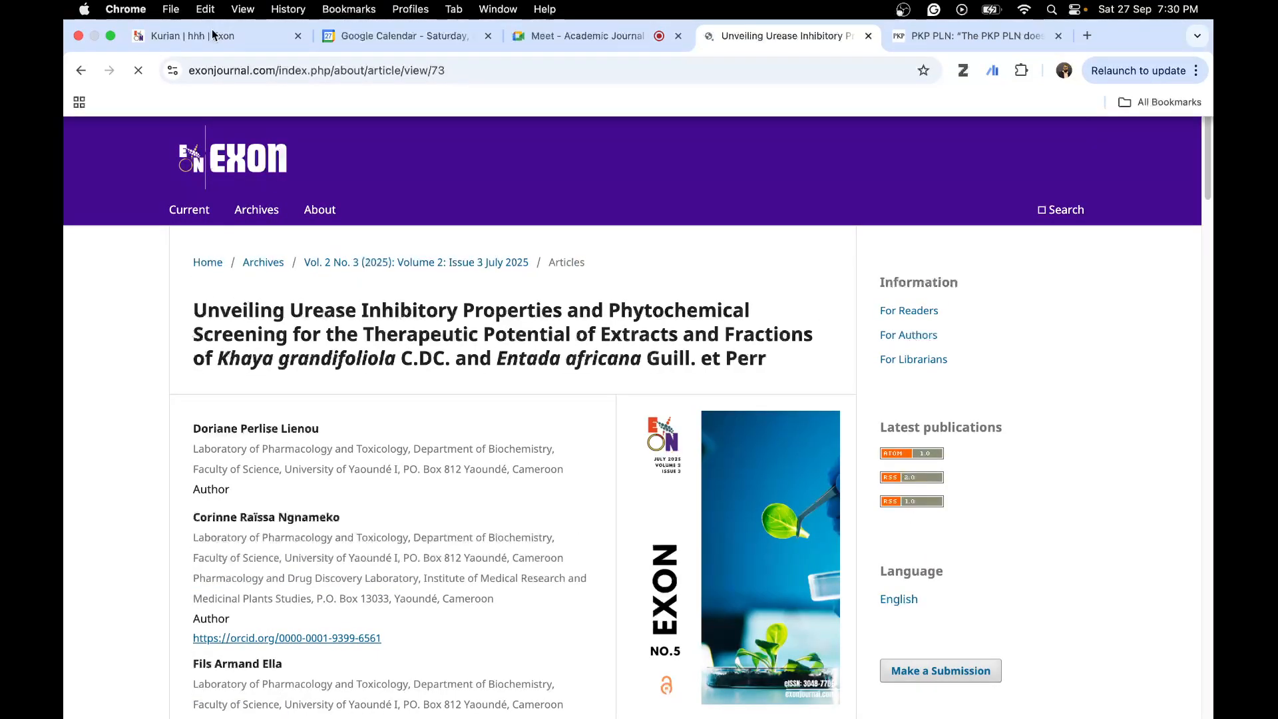
left_click(213, 35)
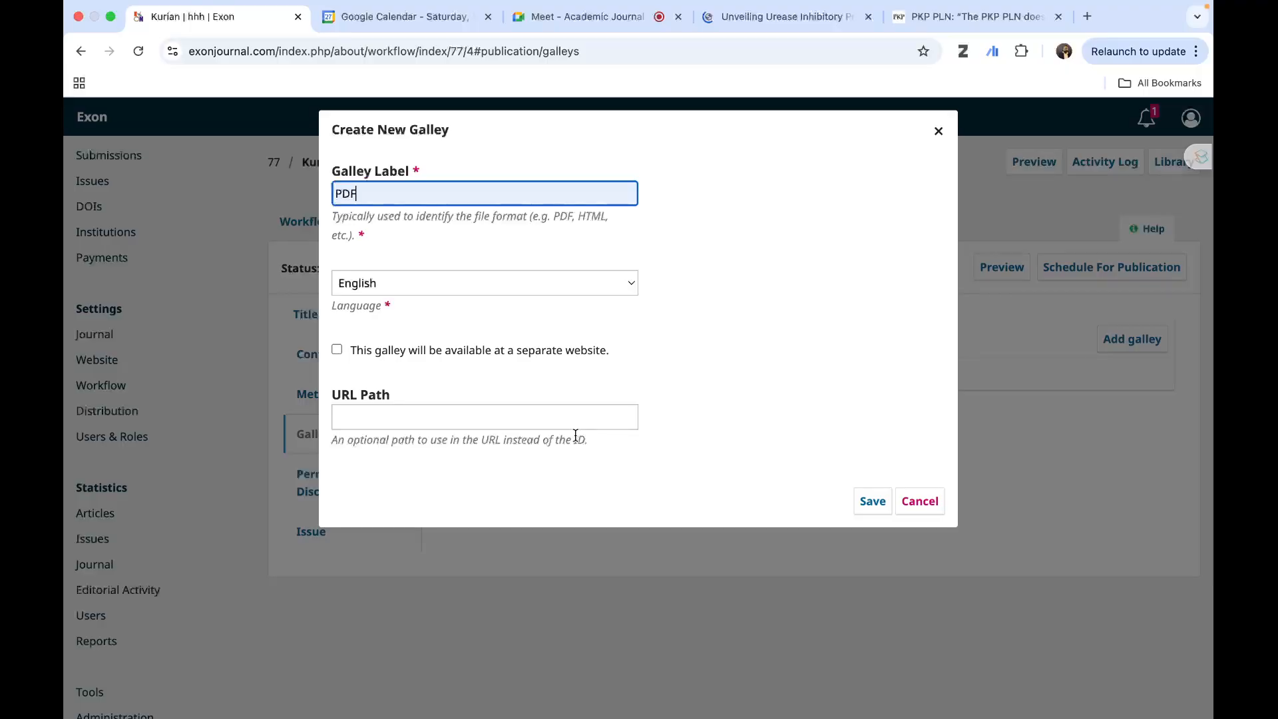
- Save the new PDF galley, view the article component options for its file, and close the upload form without adding a file
left_click(869, 504)
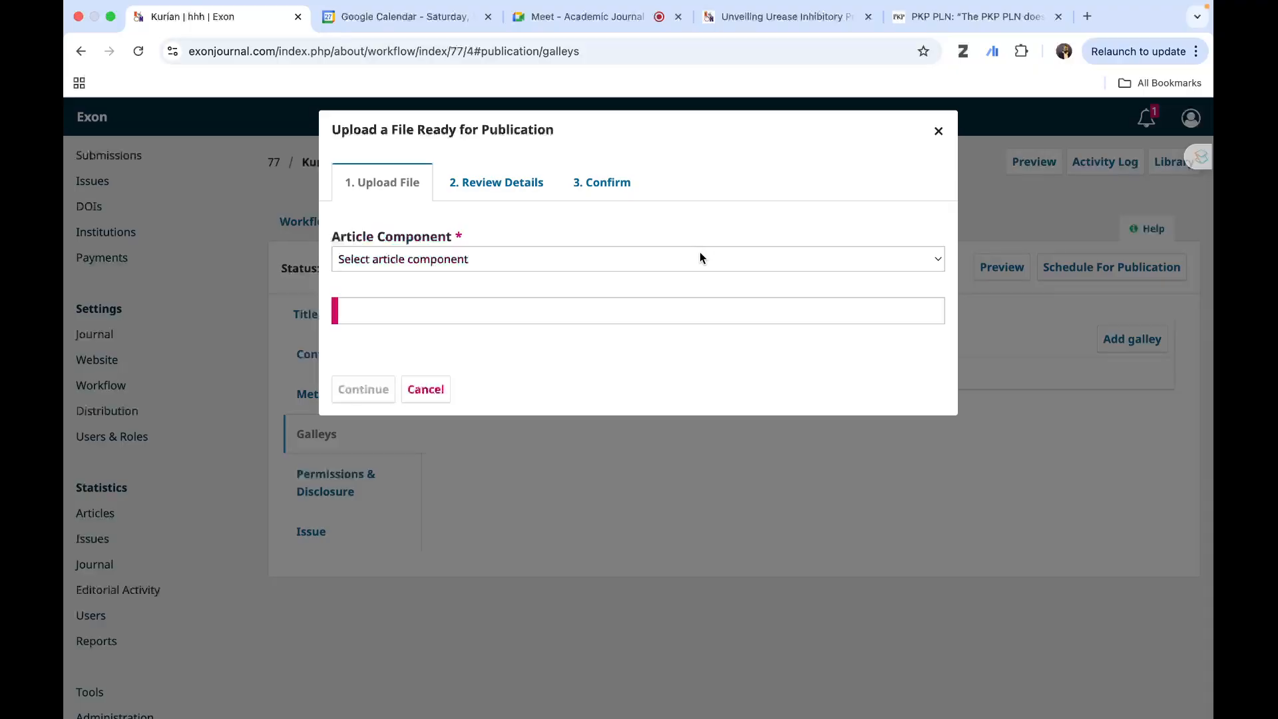
left_click(657, 266)
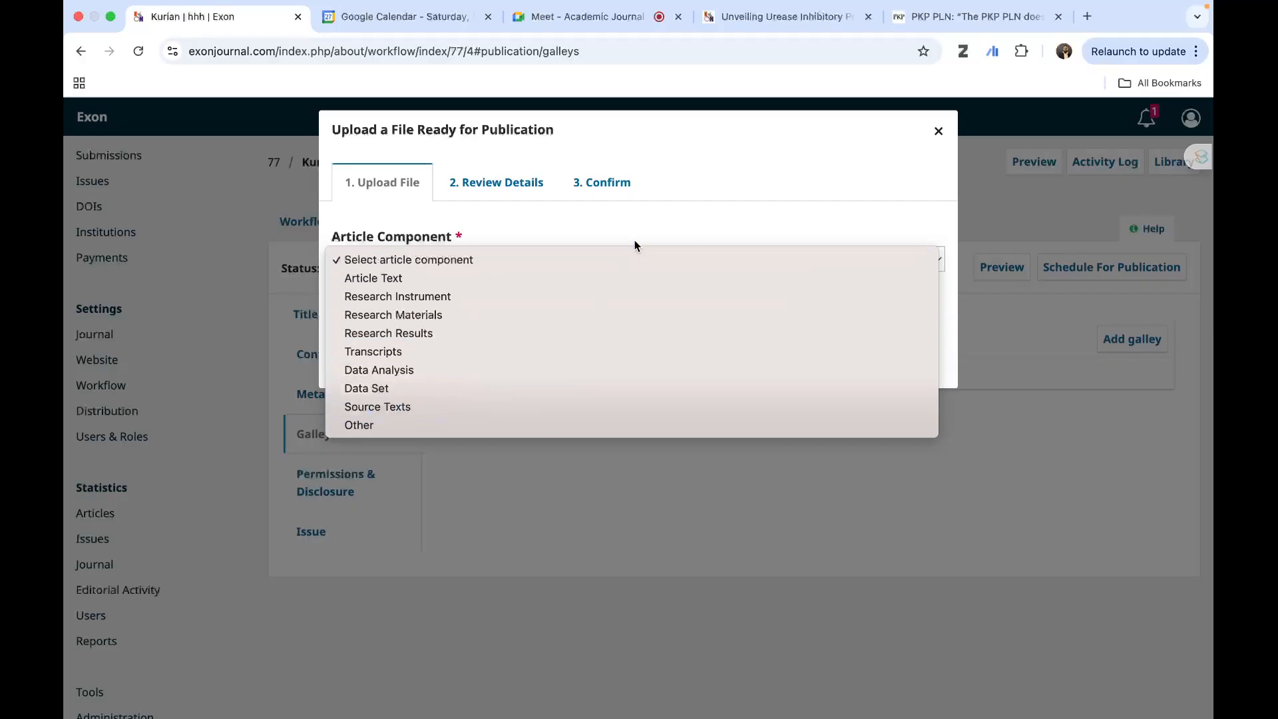
left_click(638, 215)
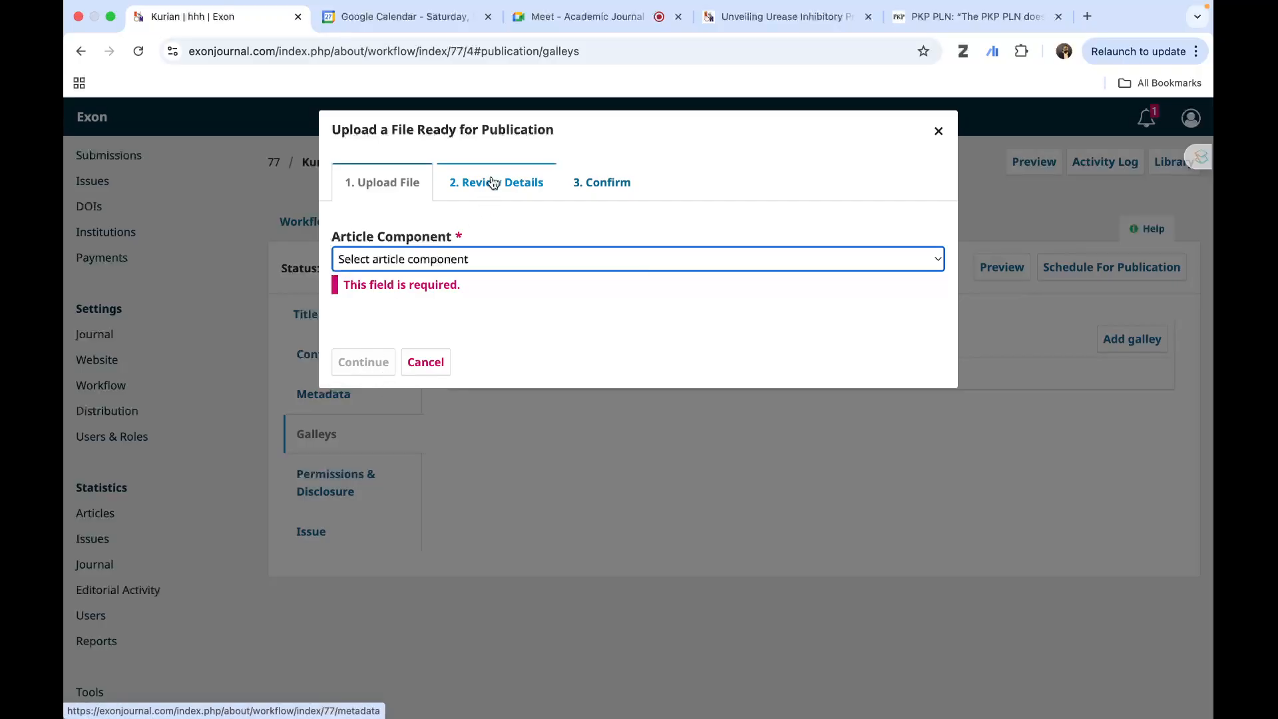
left_click(941, 131)
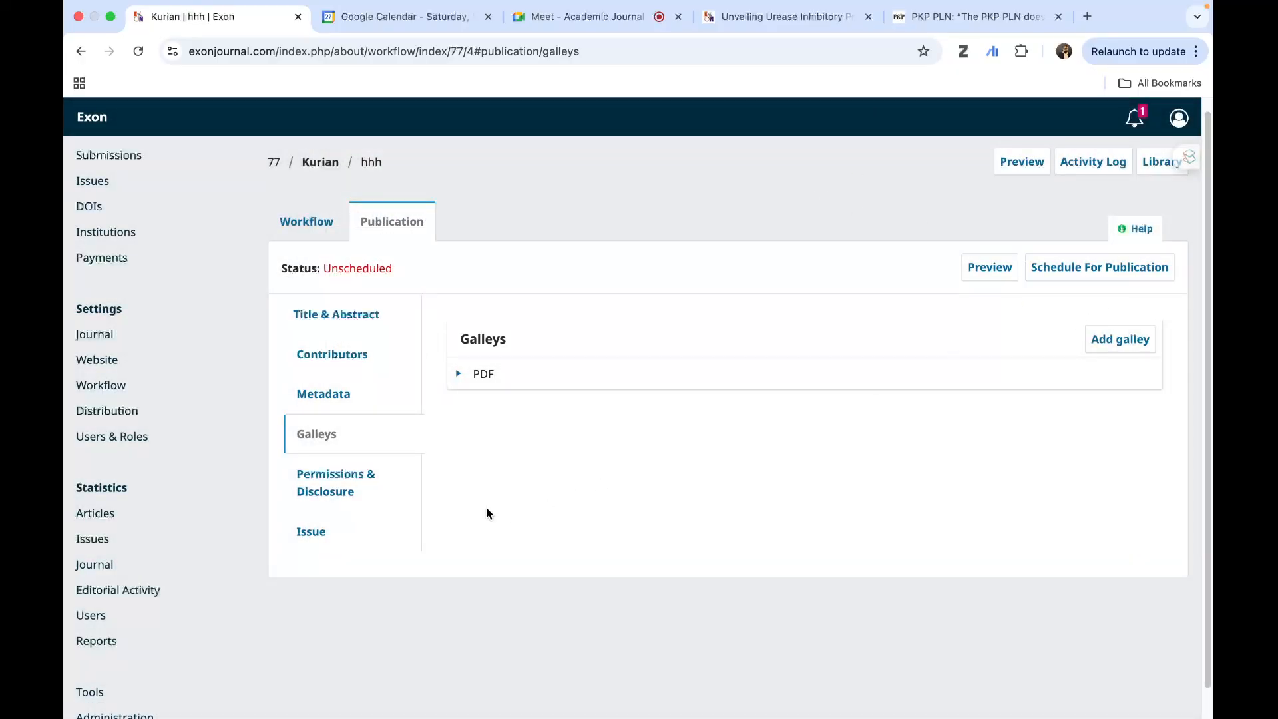
- Review the publication's issue settings and the issues available for assignment, and close the selection without assigning one
left_click(316, 532)
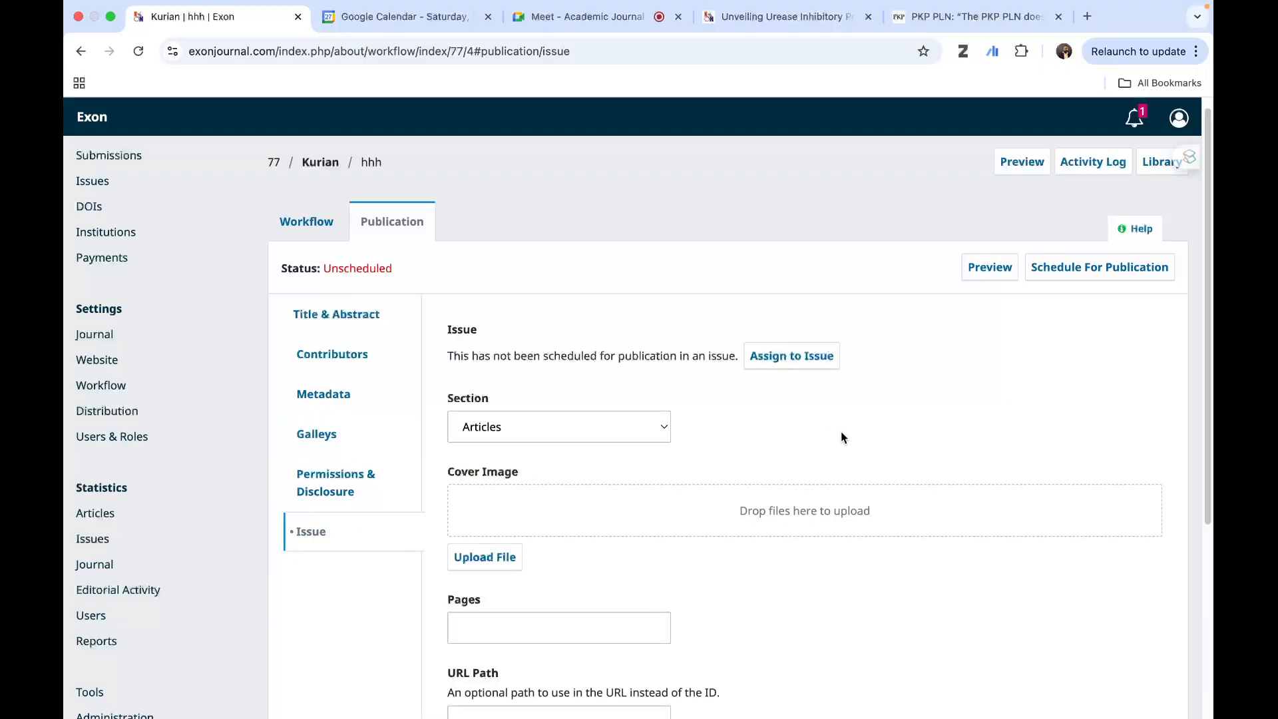
left_click(791, 361)
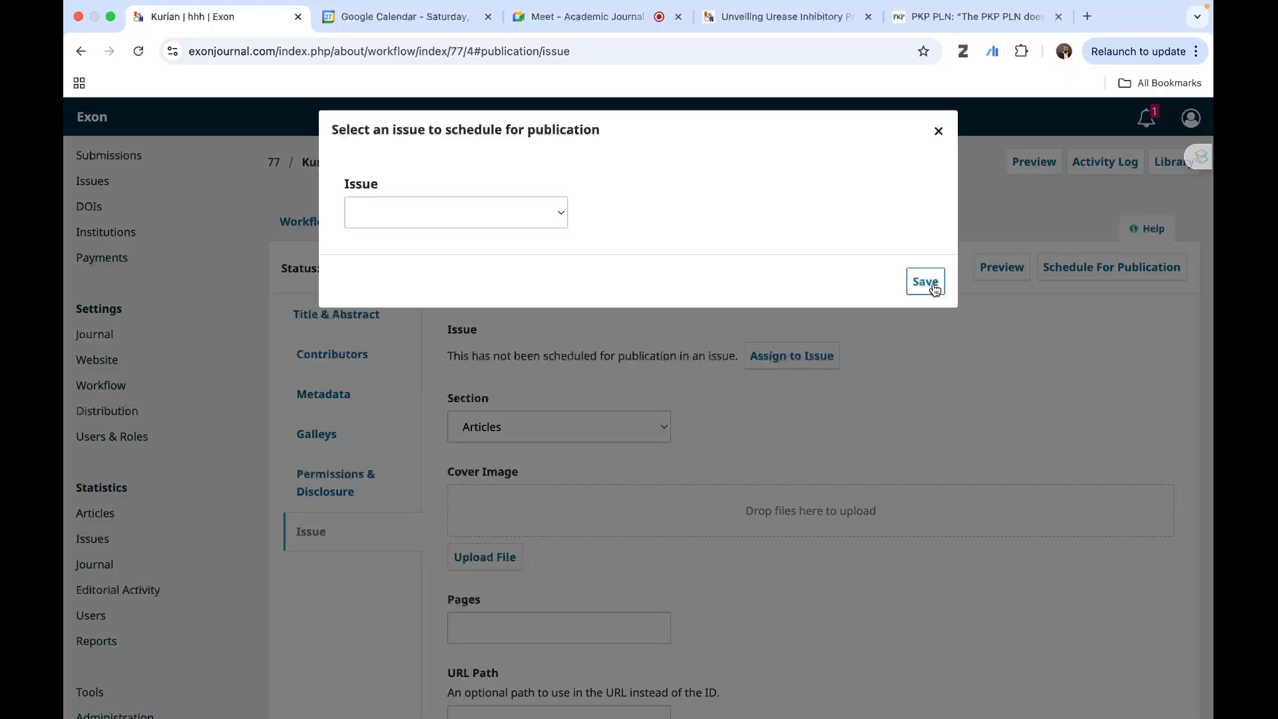
left_click(381, 215)
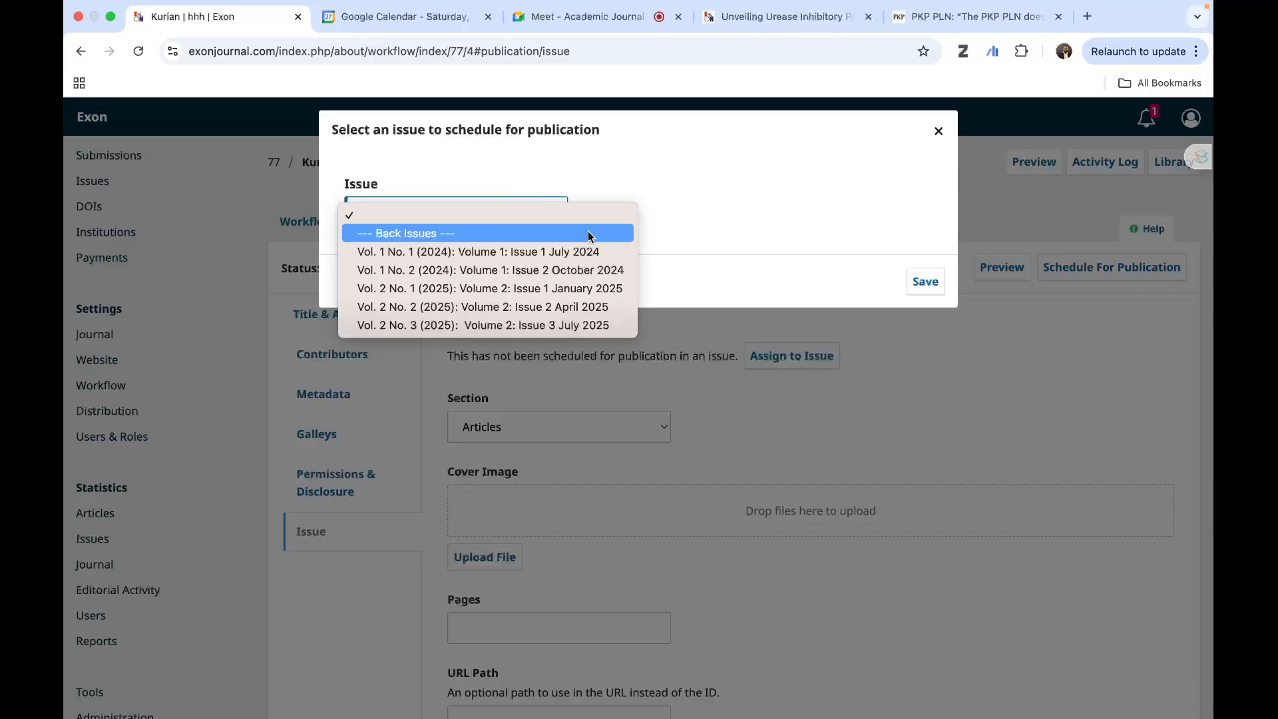
left_click(780, 200)
left_click(938, 131)
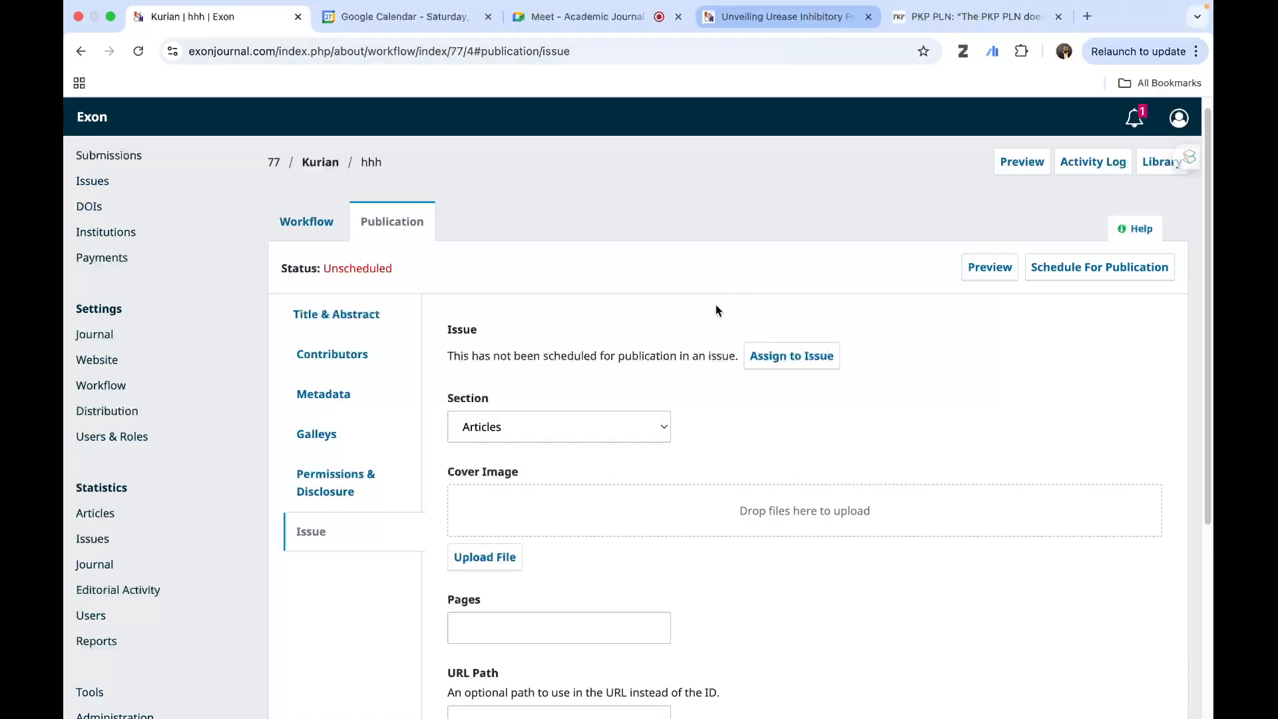
- Check the Google Meet call, return to the submission's issue settings and close the floating call window
left_click(755, 18)
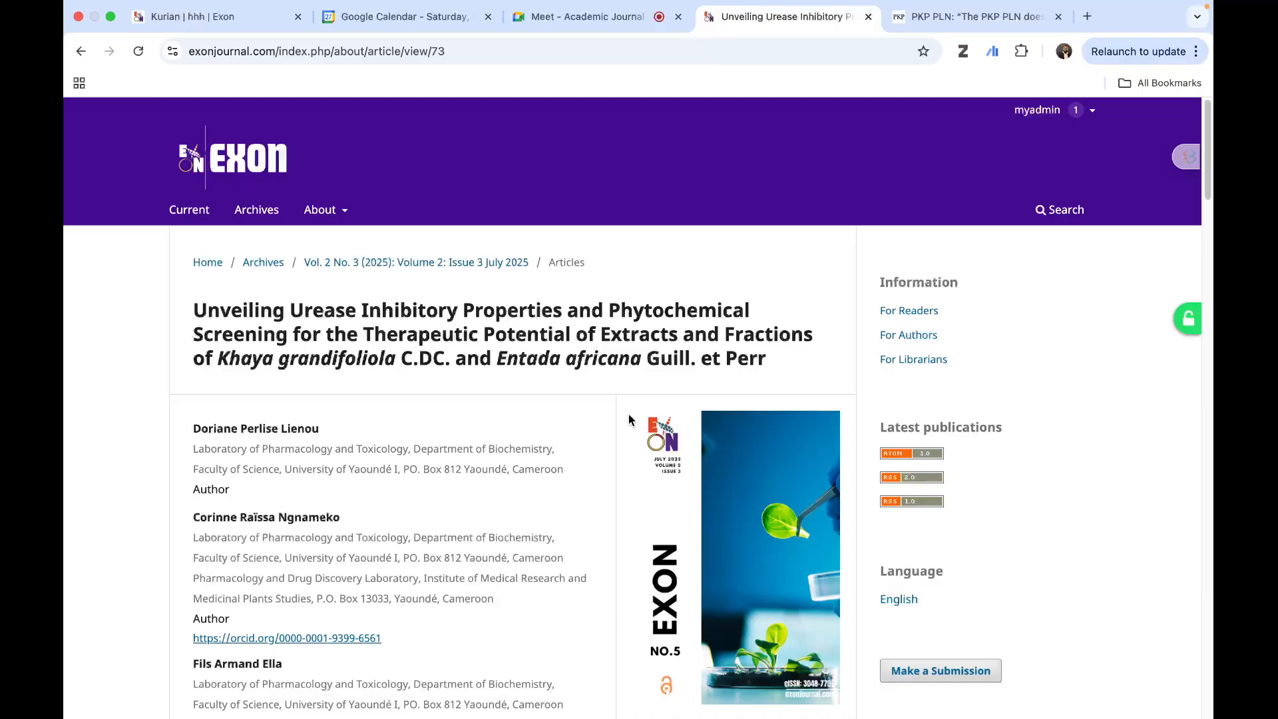
left_click(589, 19)
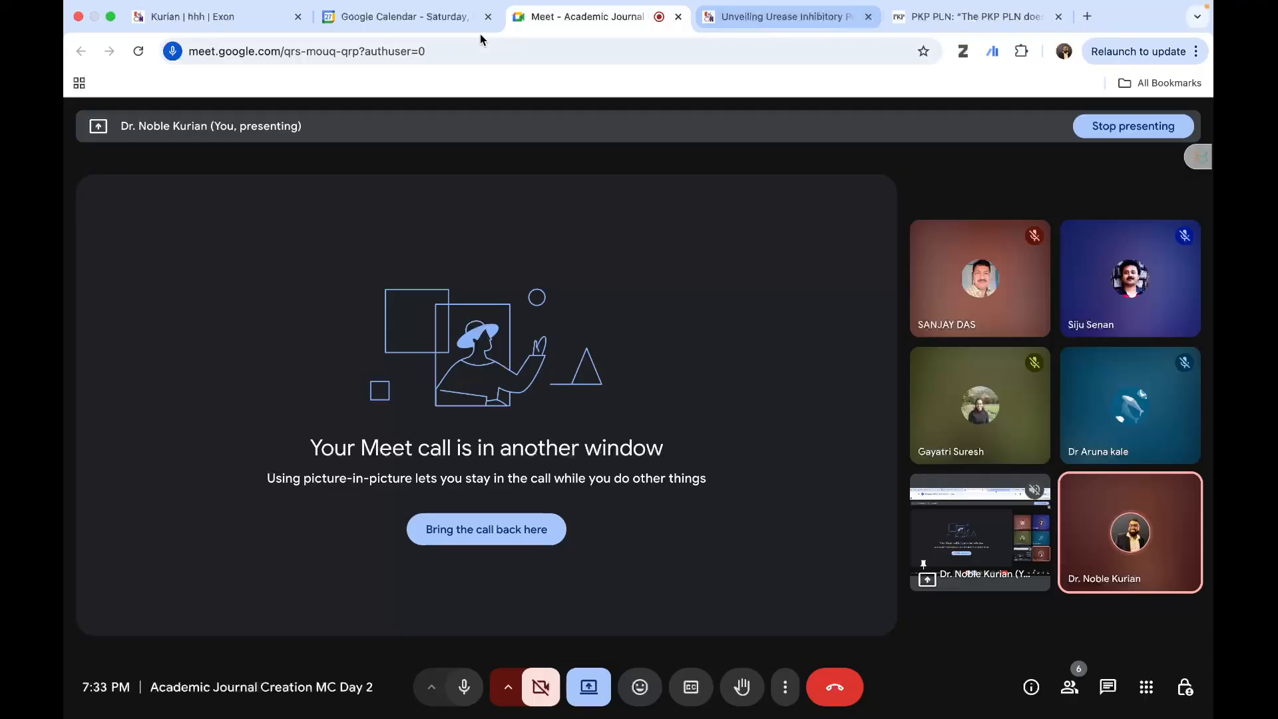
left_click(207, 18)
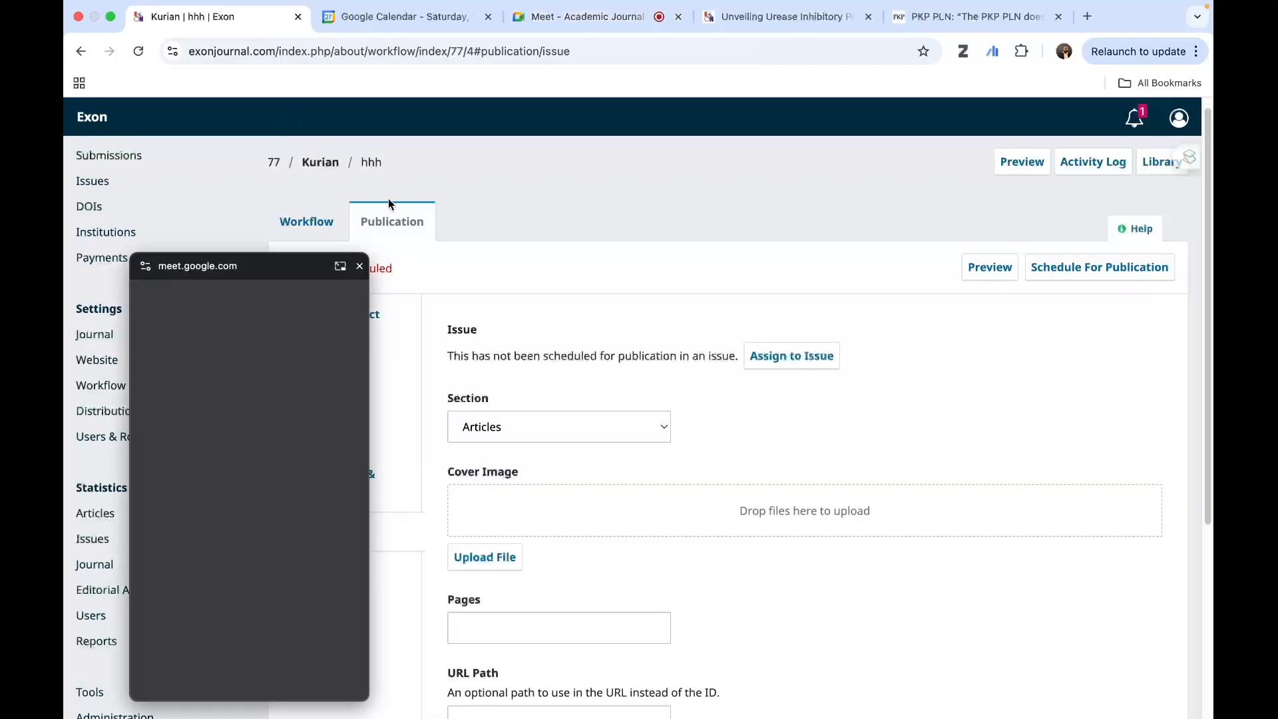
left_click(358, 267)
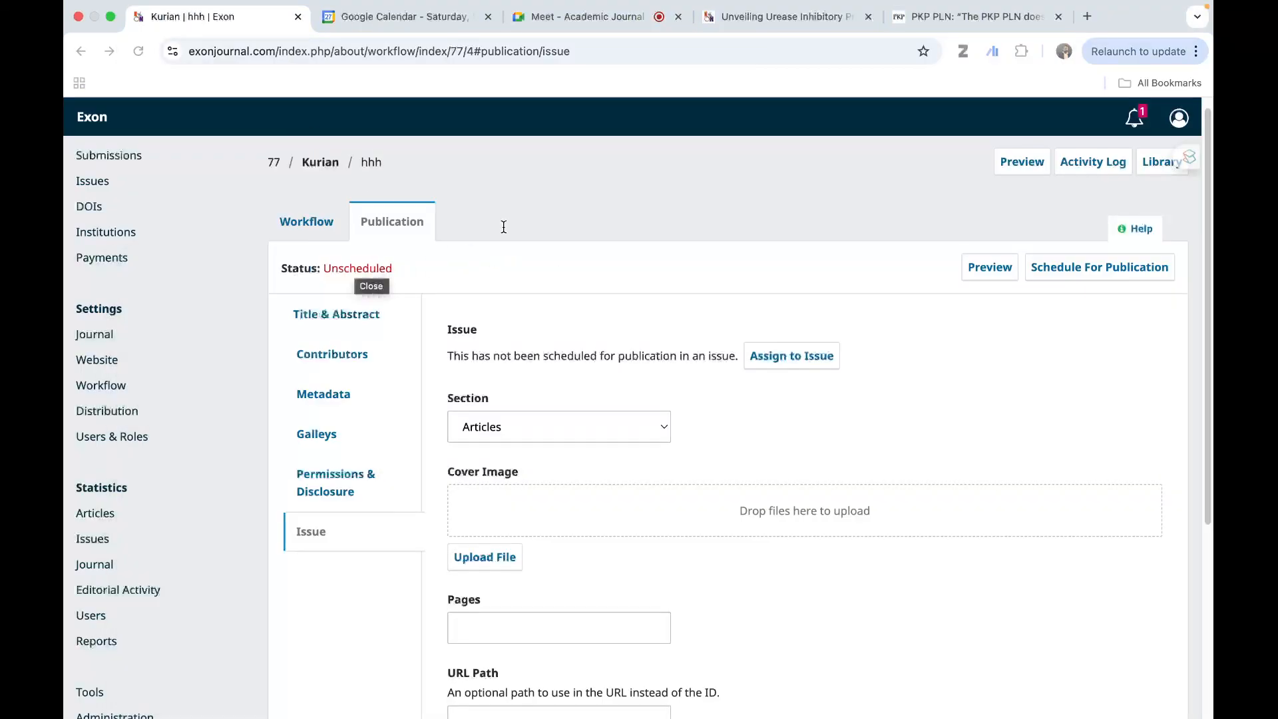
left_click(932, 16)
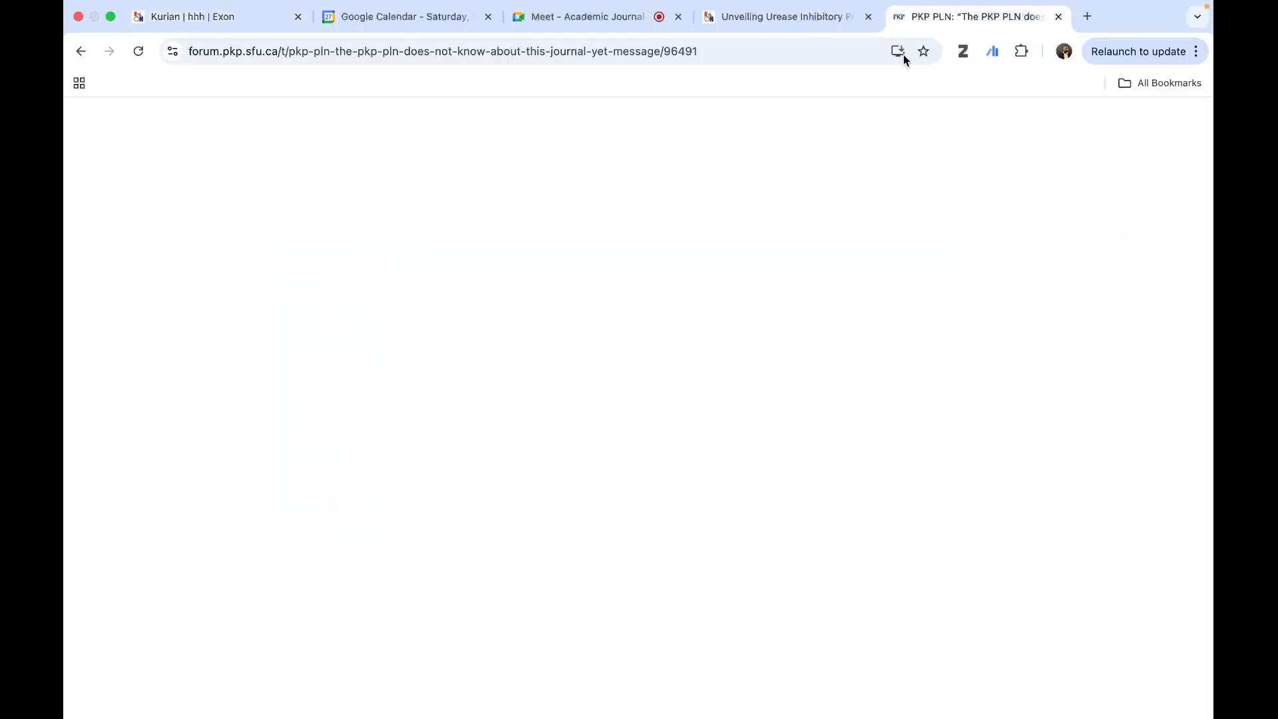
left_click(756, 35)
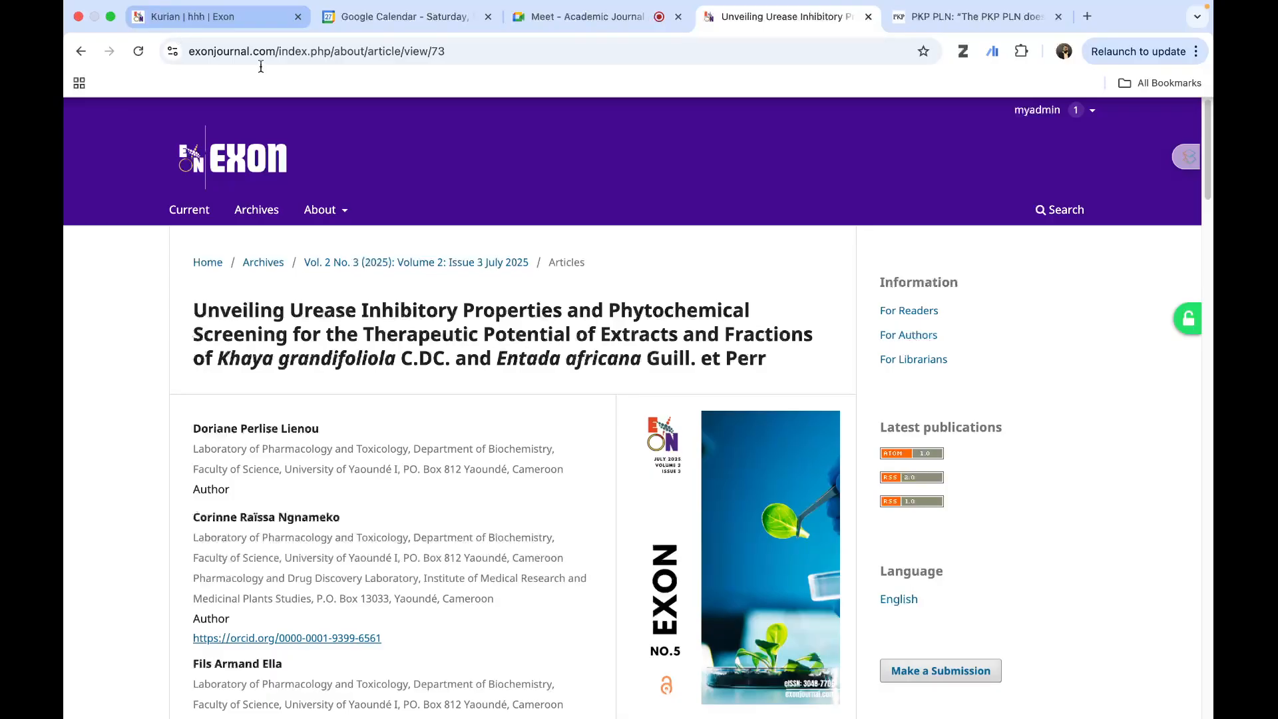
left_click(220, 16)
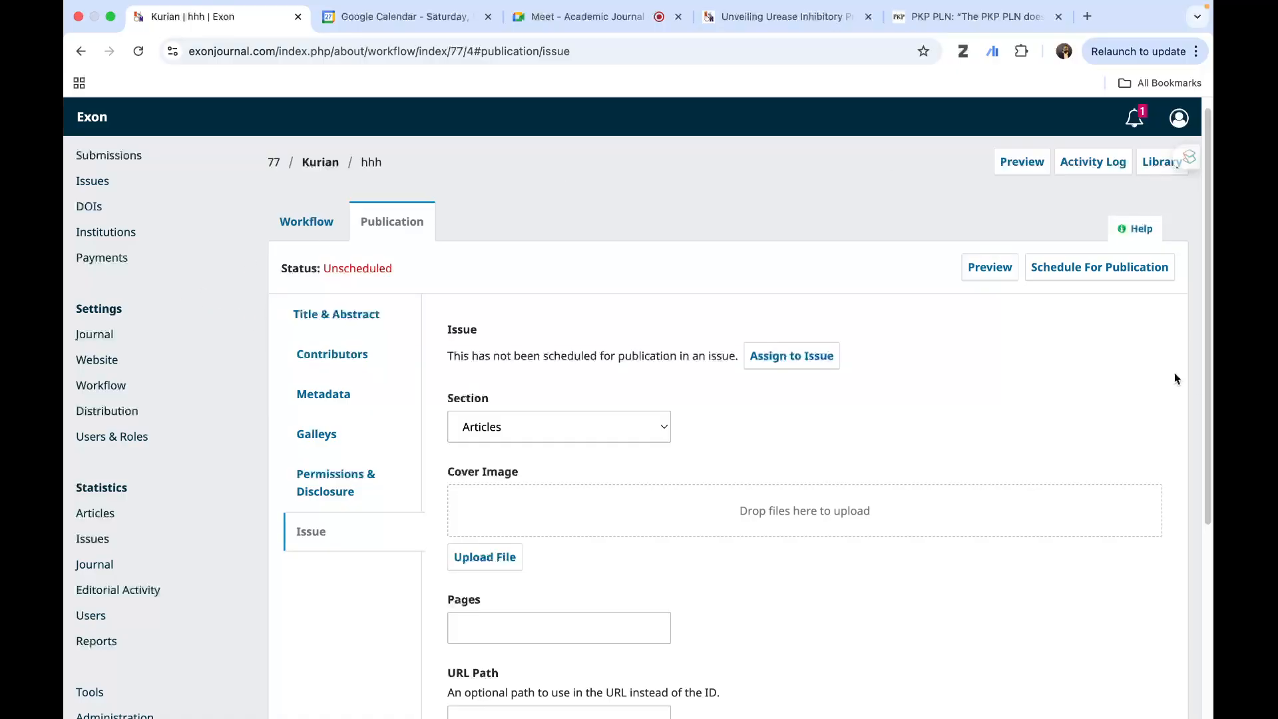
- Switch to the Google Meet call and open its chat to check for messages
left_click(574, 24)
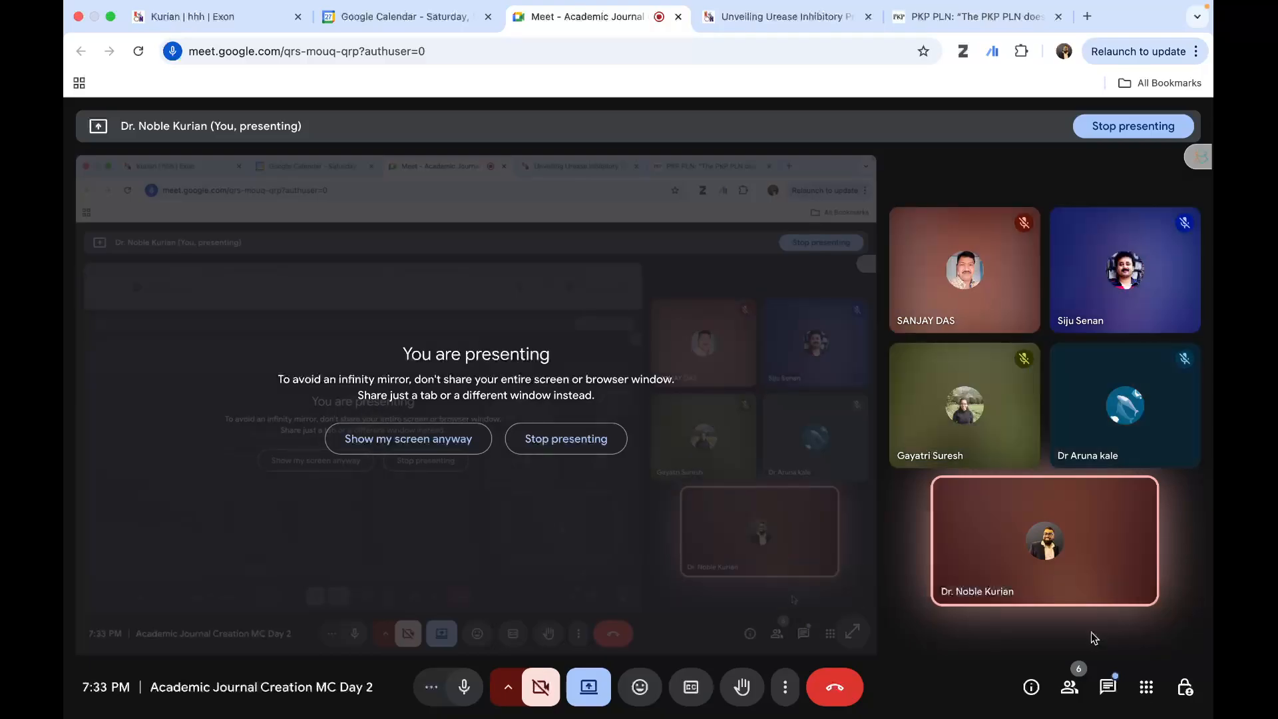
left_click(1108, 687)
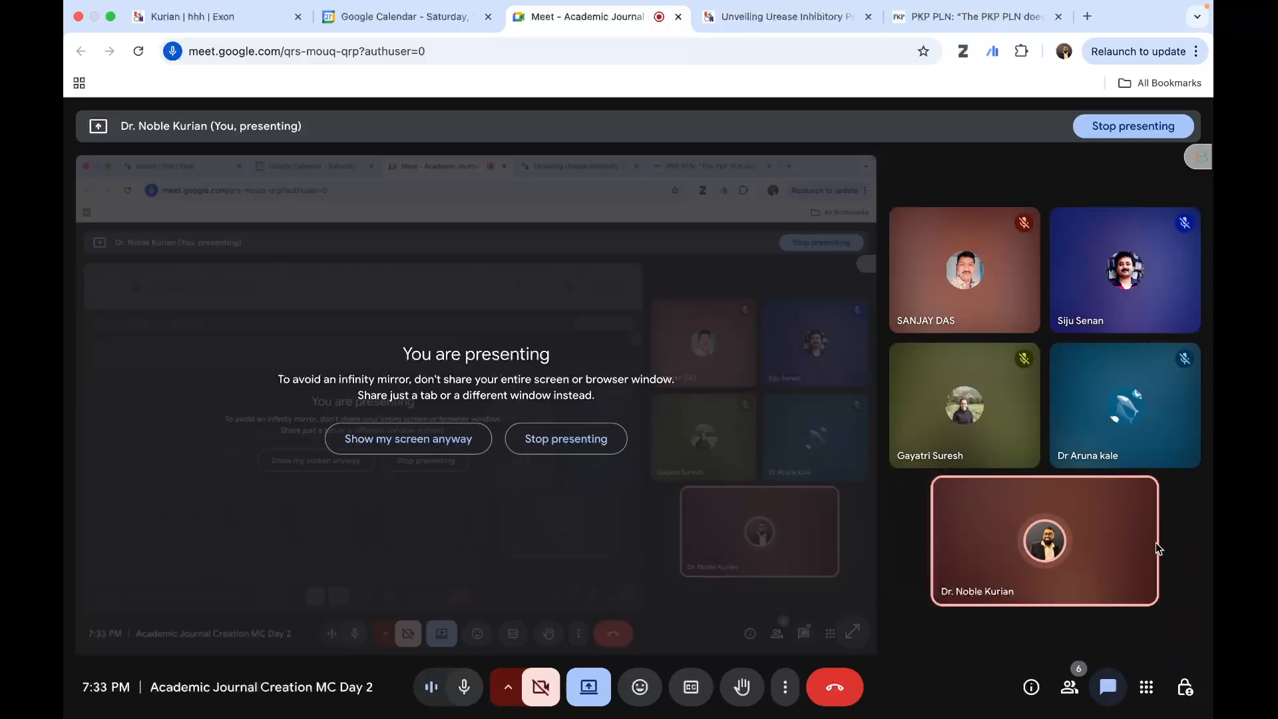
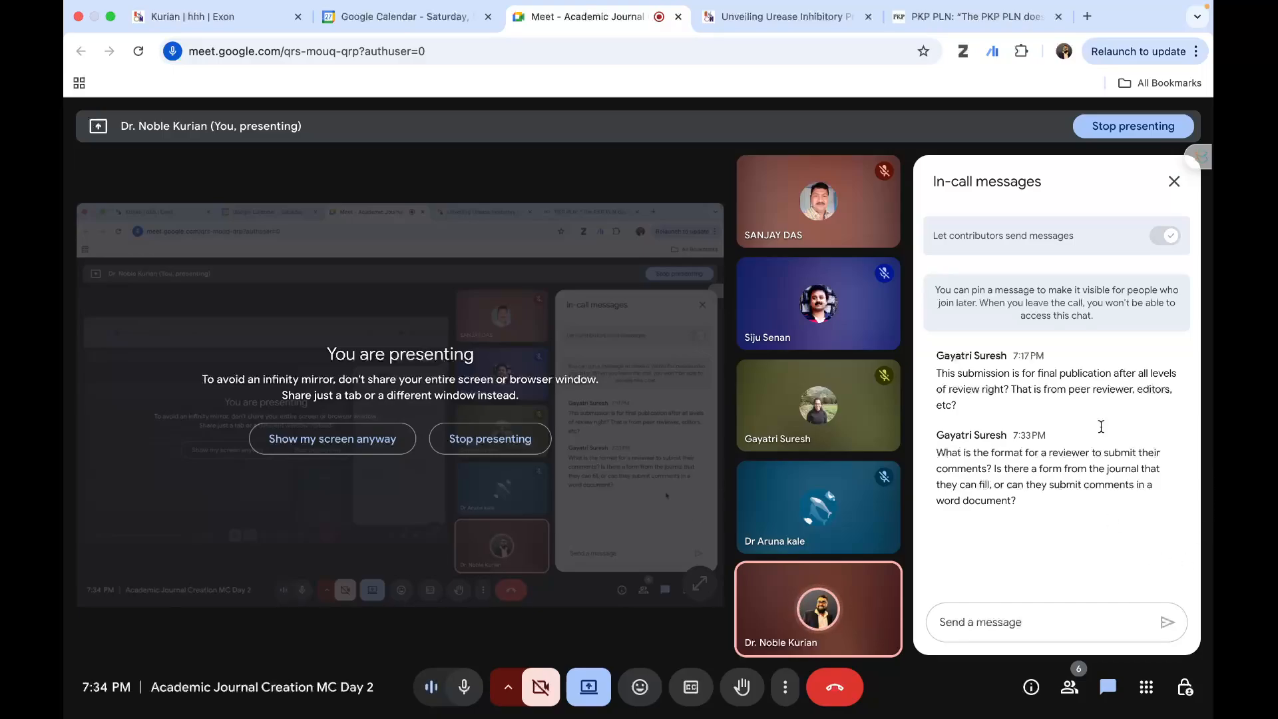
- Close the call's chat, return to the Exon submission's issue settings and close the floating call window
left_click(1167, 186)
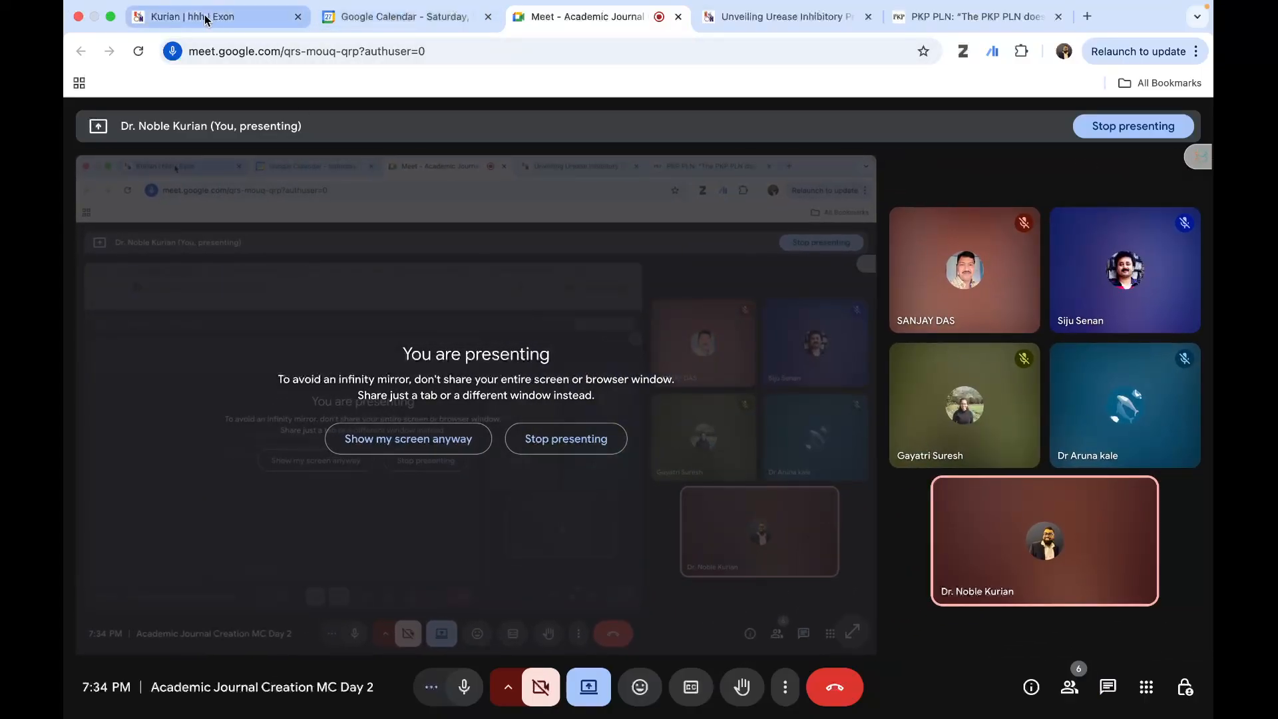
left_click(783, 19)
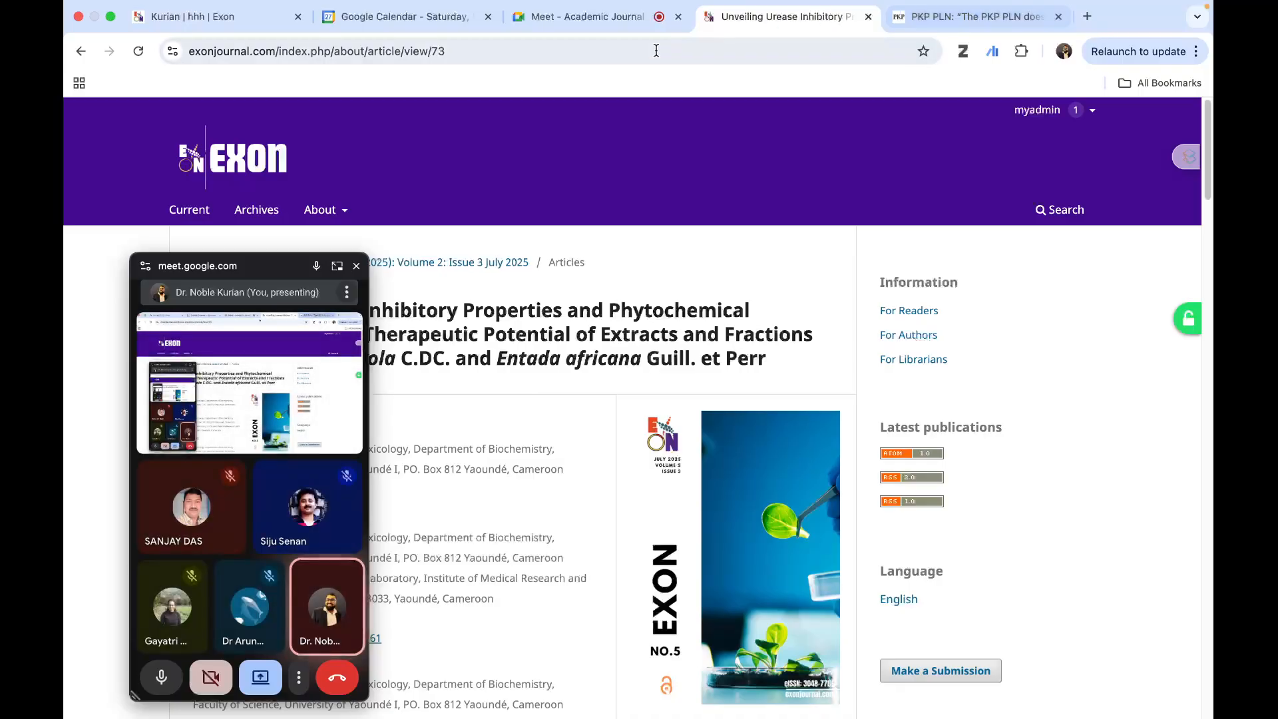
left_click(187, 28)
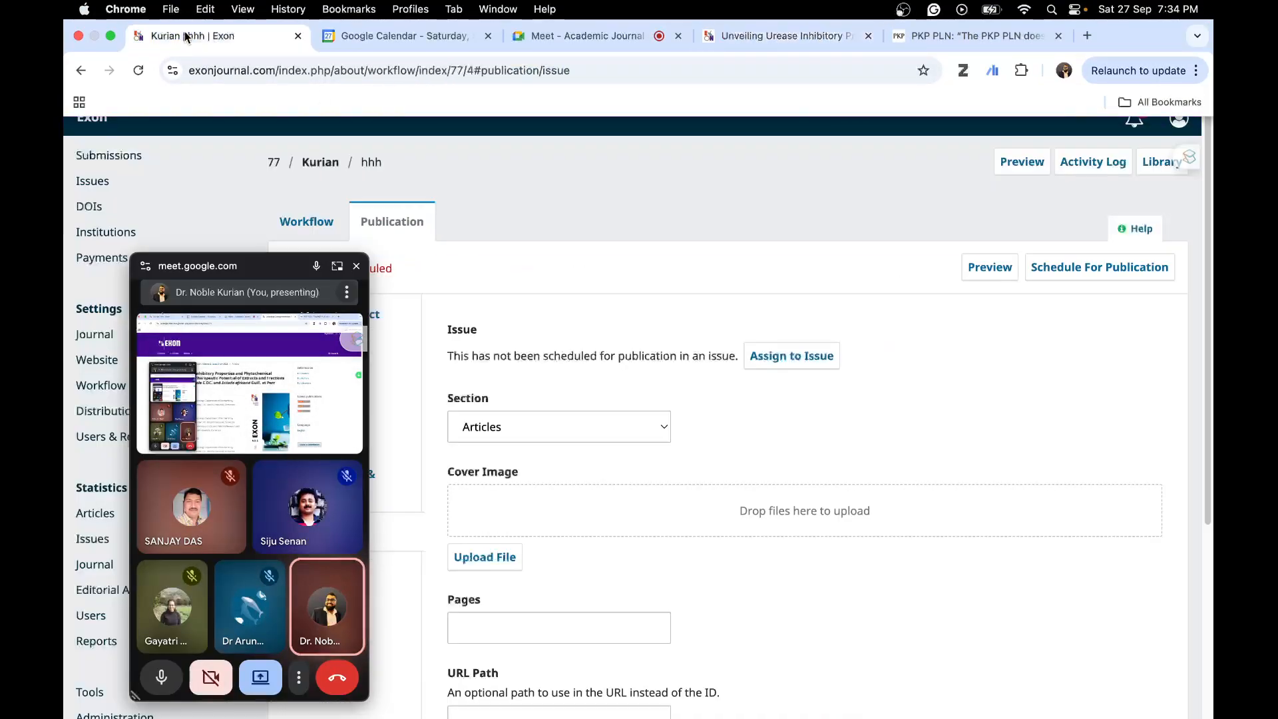
left_click(356, 267)
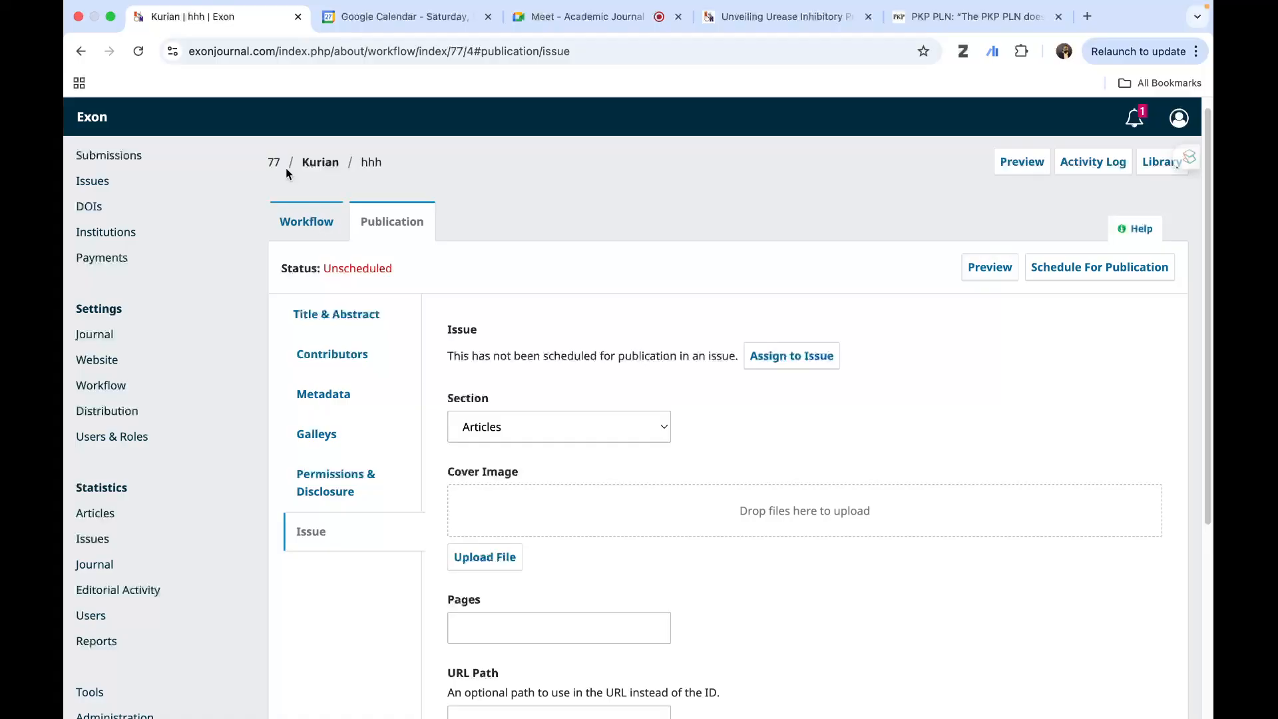
- Open the submissions list, then review the journal's future and back issues
left_click(92, 117)
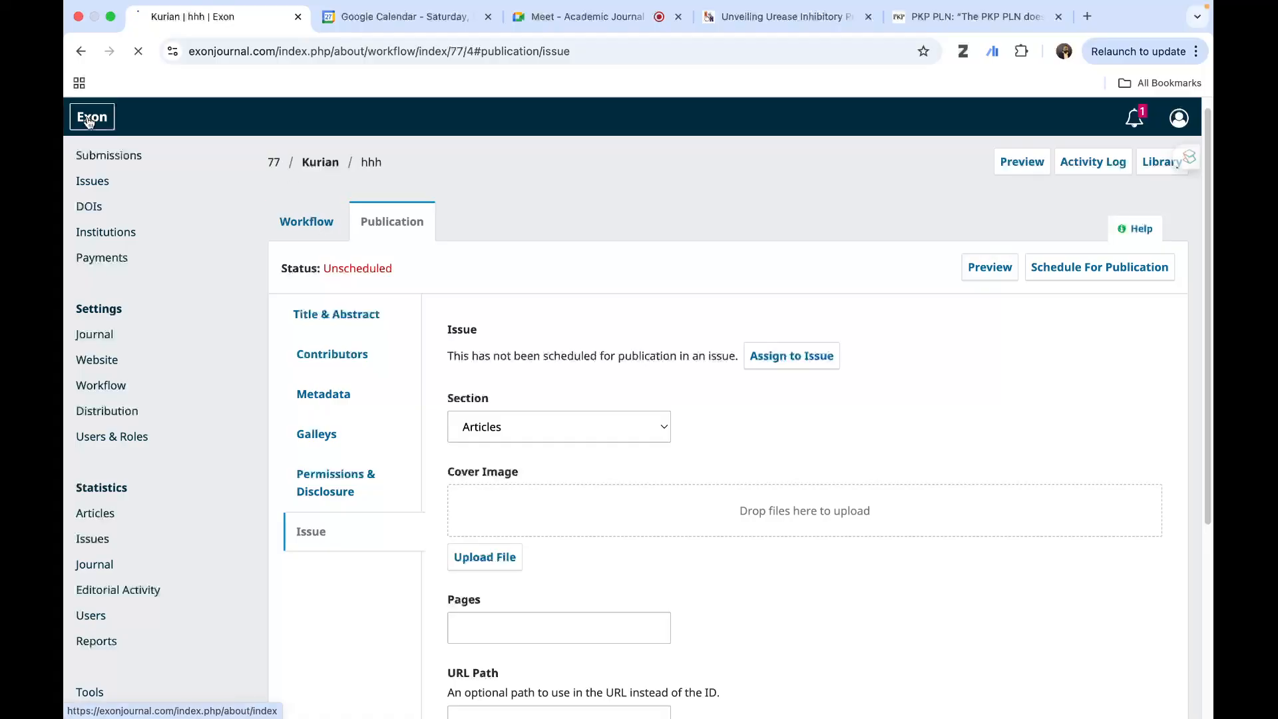
left_click(110, 159)
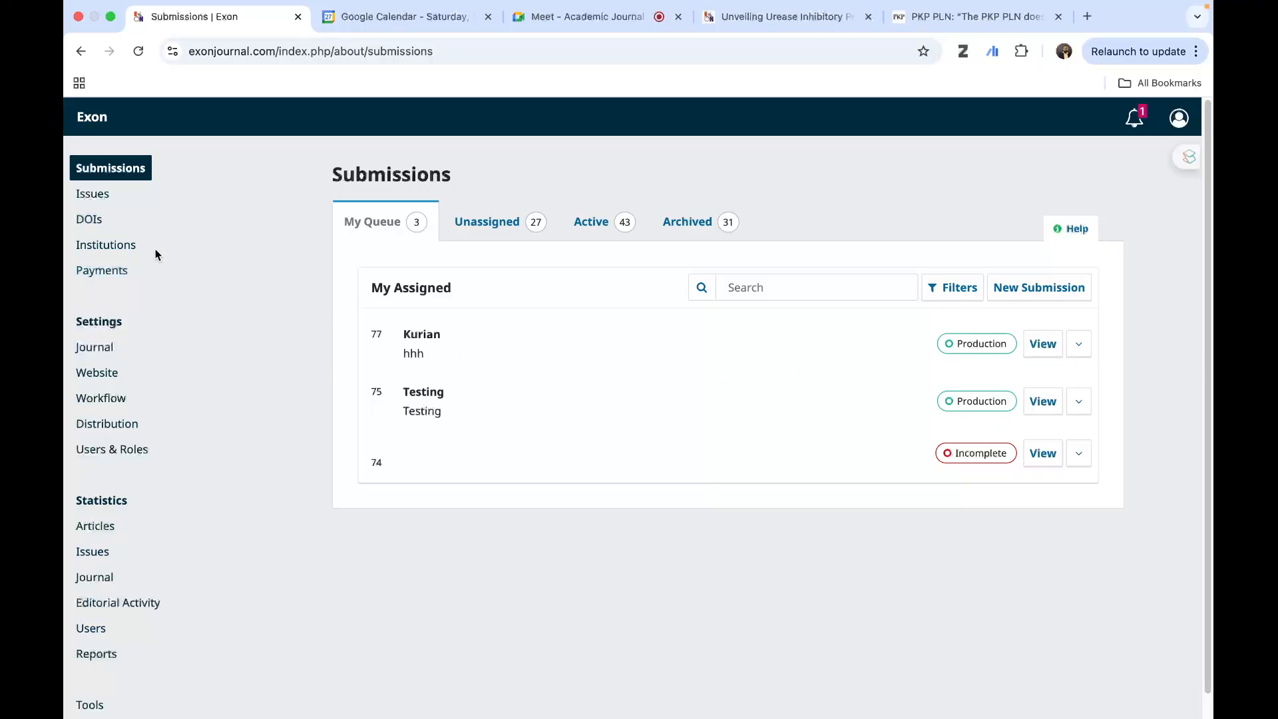
left_click(93, 197)
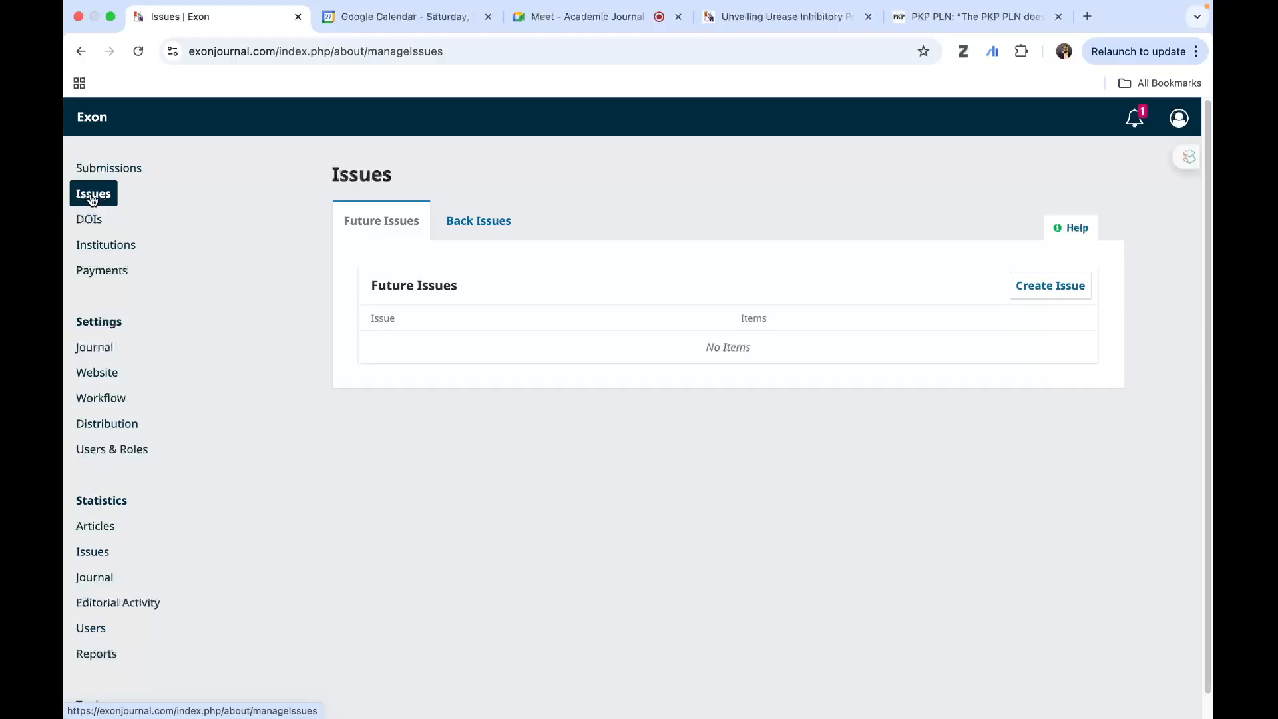
left_click(476, 225)
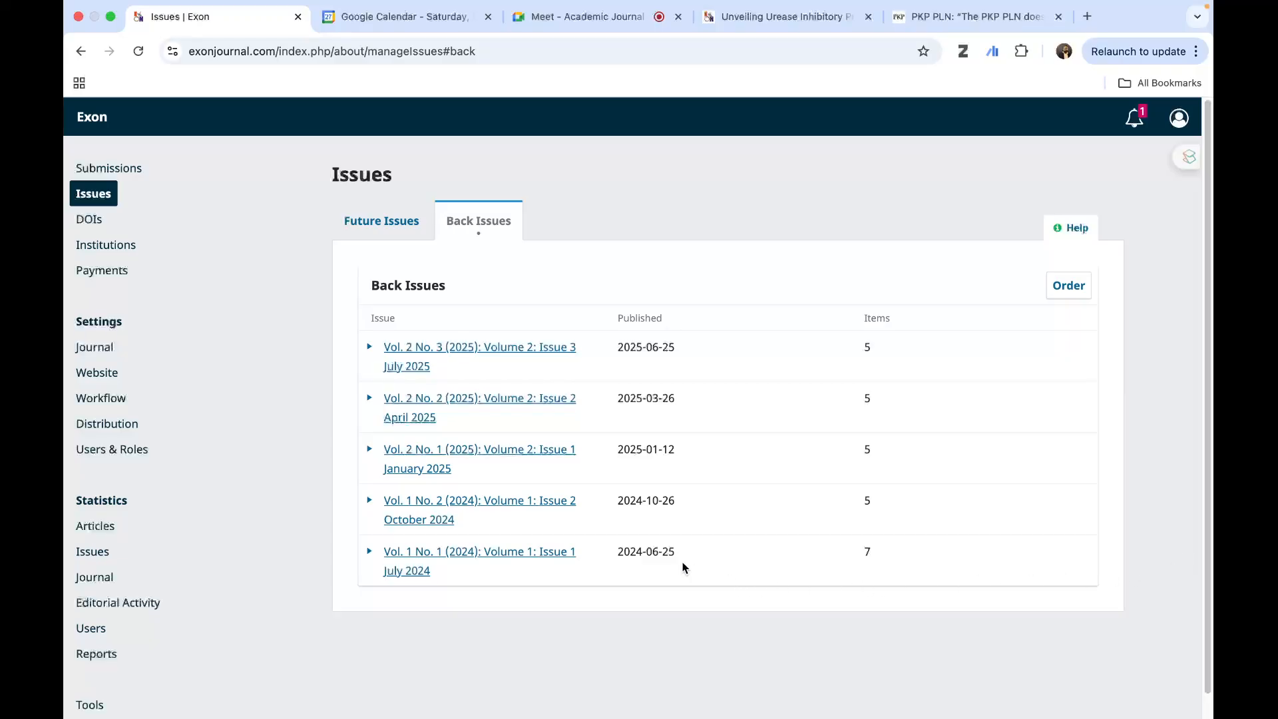
left_click(360, 225)
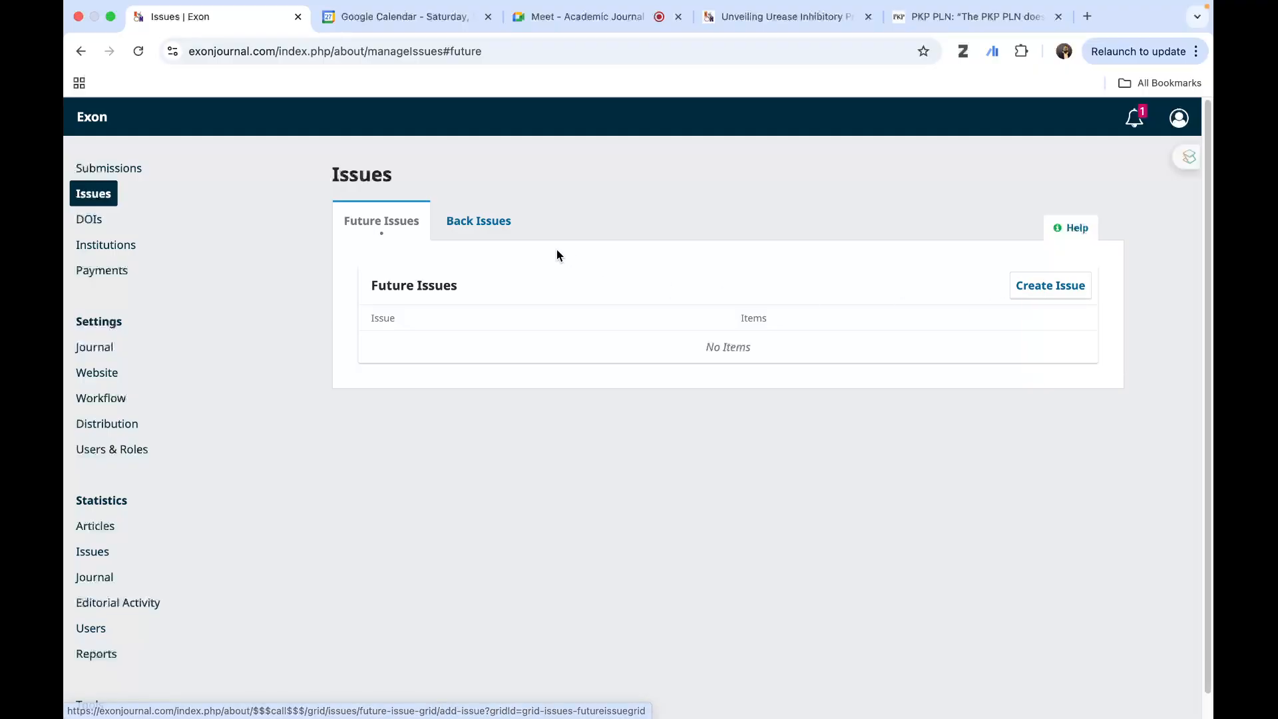
left_click(474, 224)
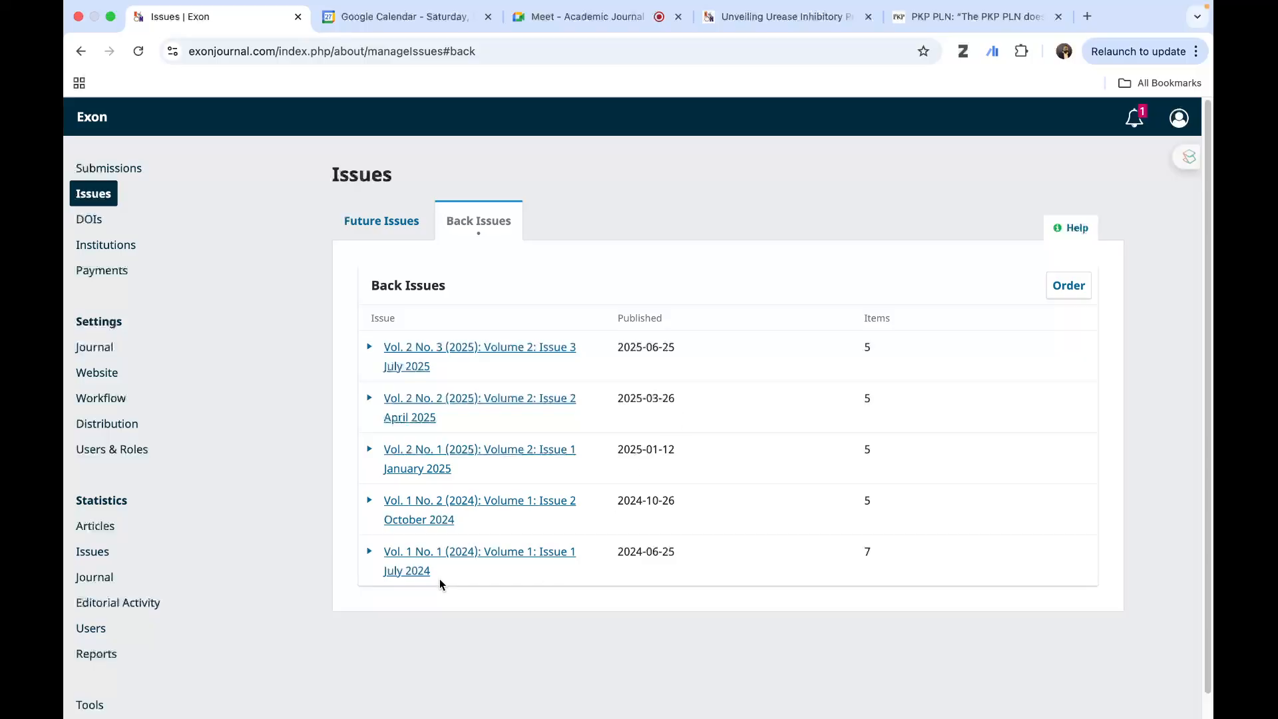
- Copy the title of the back issue "Vol. 2 No. 3 (2025): Volume 2: Issue 3 July 2025"
left_click_drag(434, 370, 383, 346)
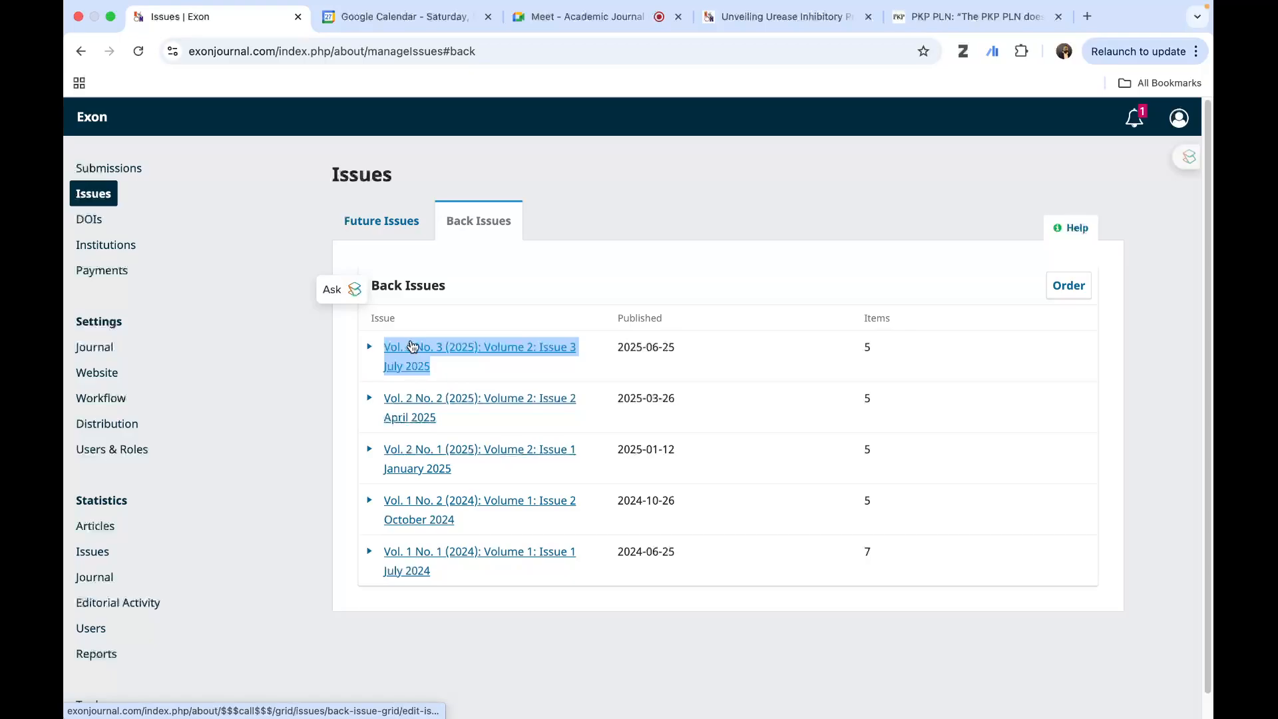
right_click(413, 346)
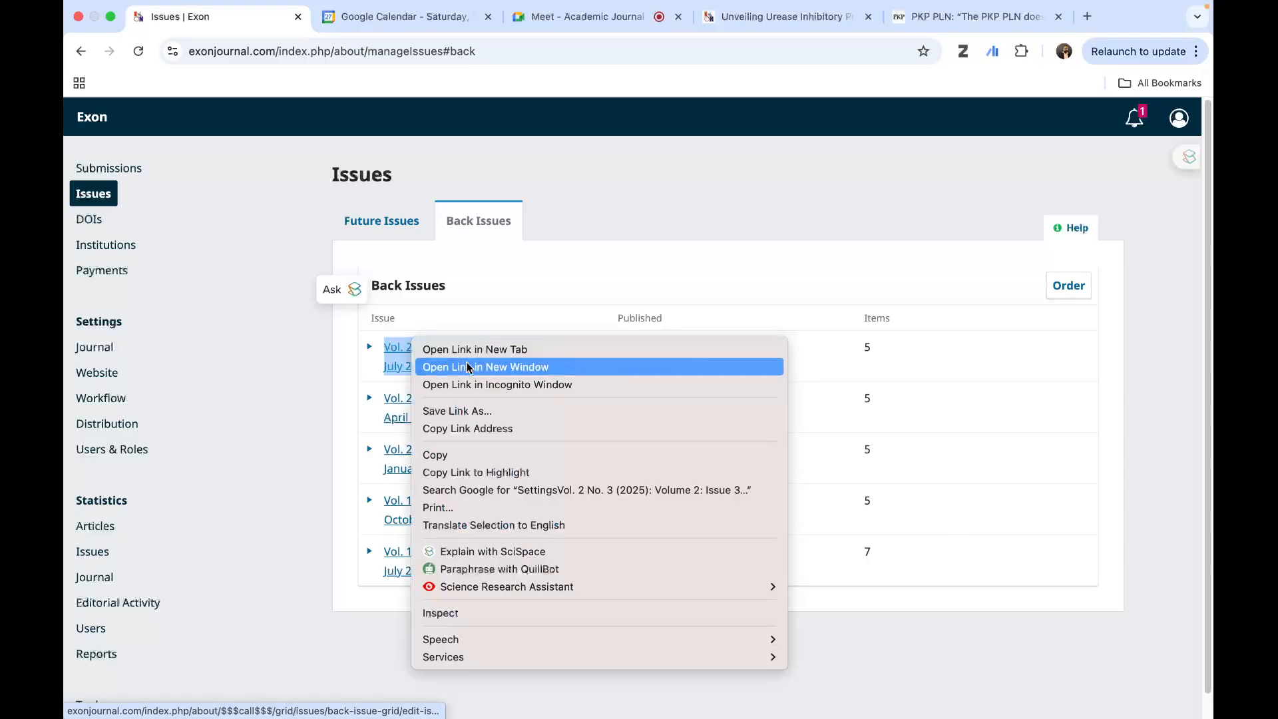
left_click(449, 455)
- Start a new future issue and fill its title with the suggested entry "Volume 1: Issue 1 July 2024"
left_click(373, 216)
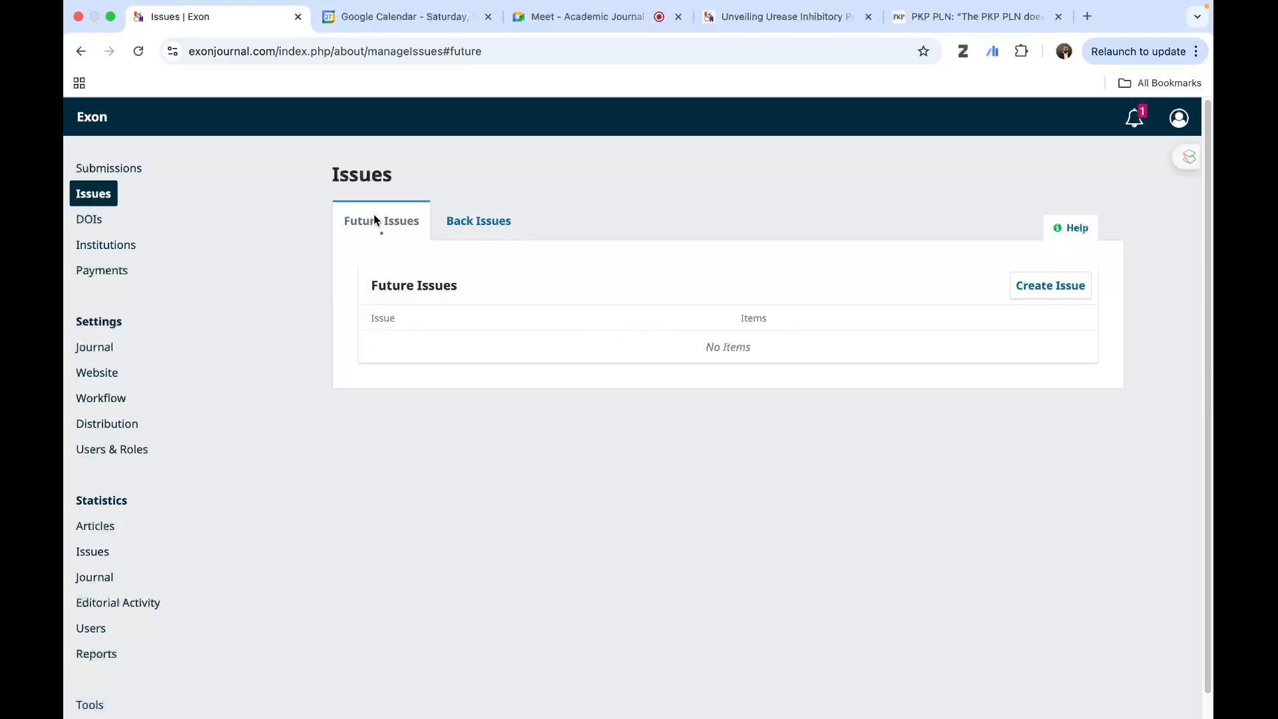
left_click(1056, 289)
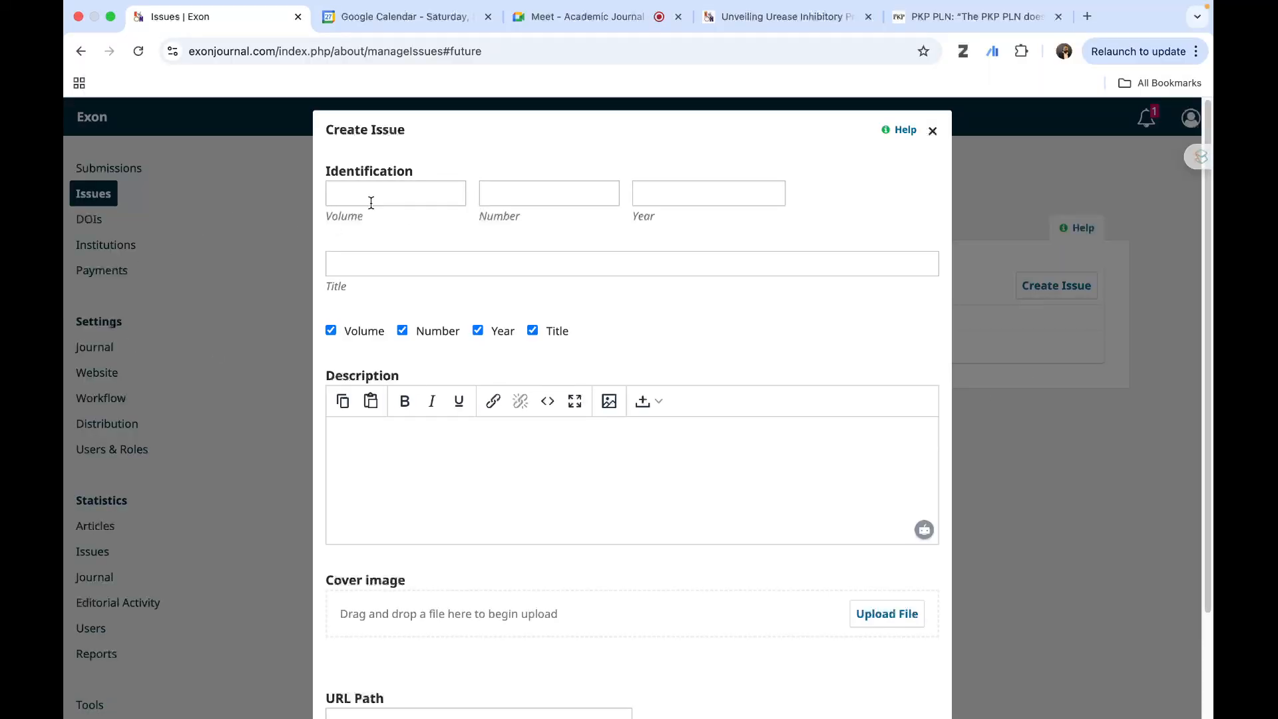
left_click(366, 264)
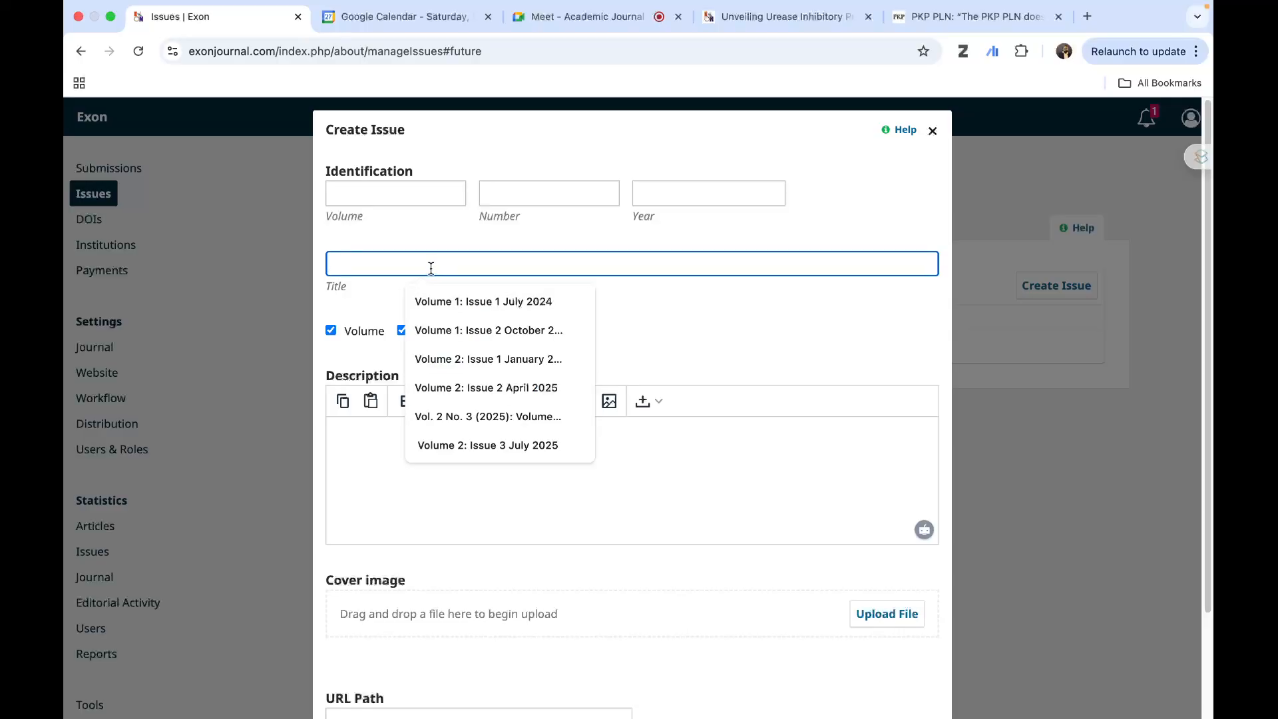
left_click(442, 301)
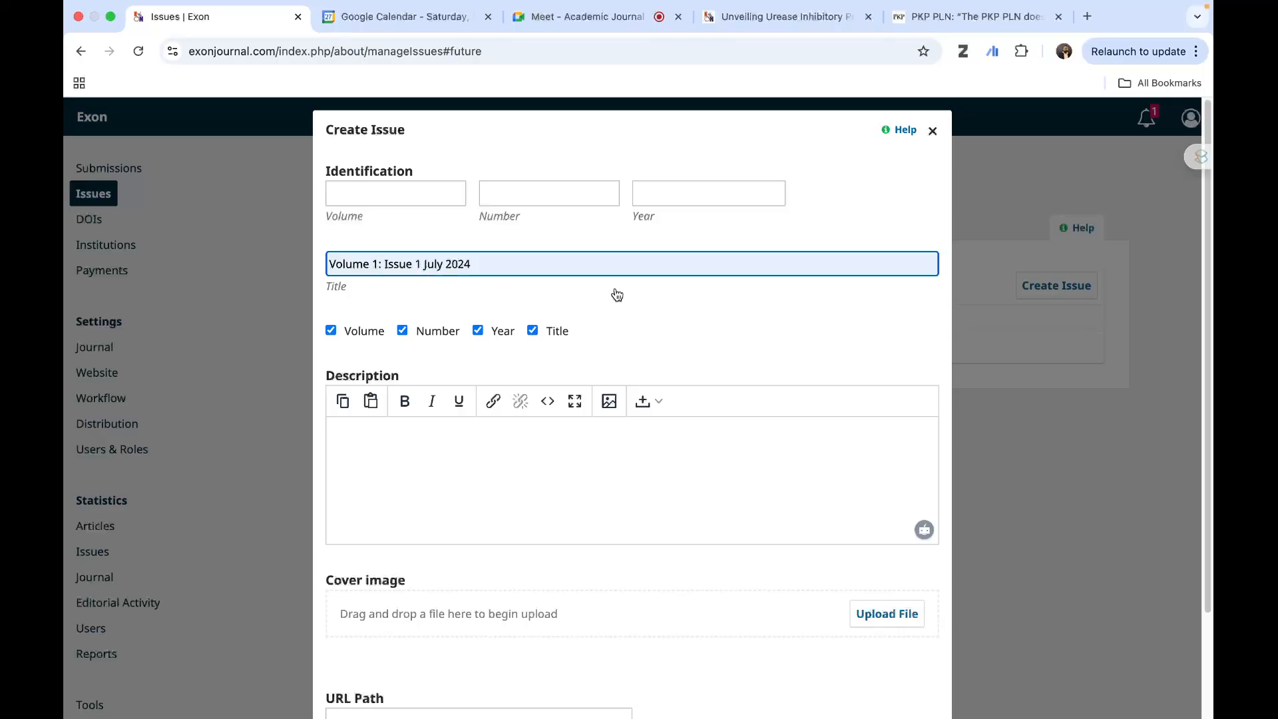
- Change the new issue's title to "Volume 2: Issue 4 October 2025"
key("BackSpace")
type("2")
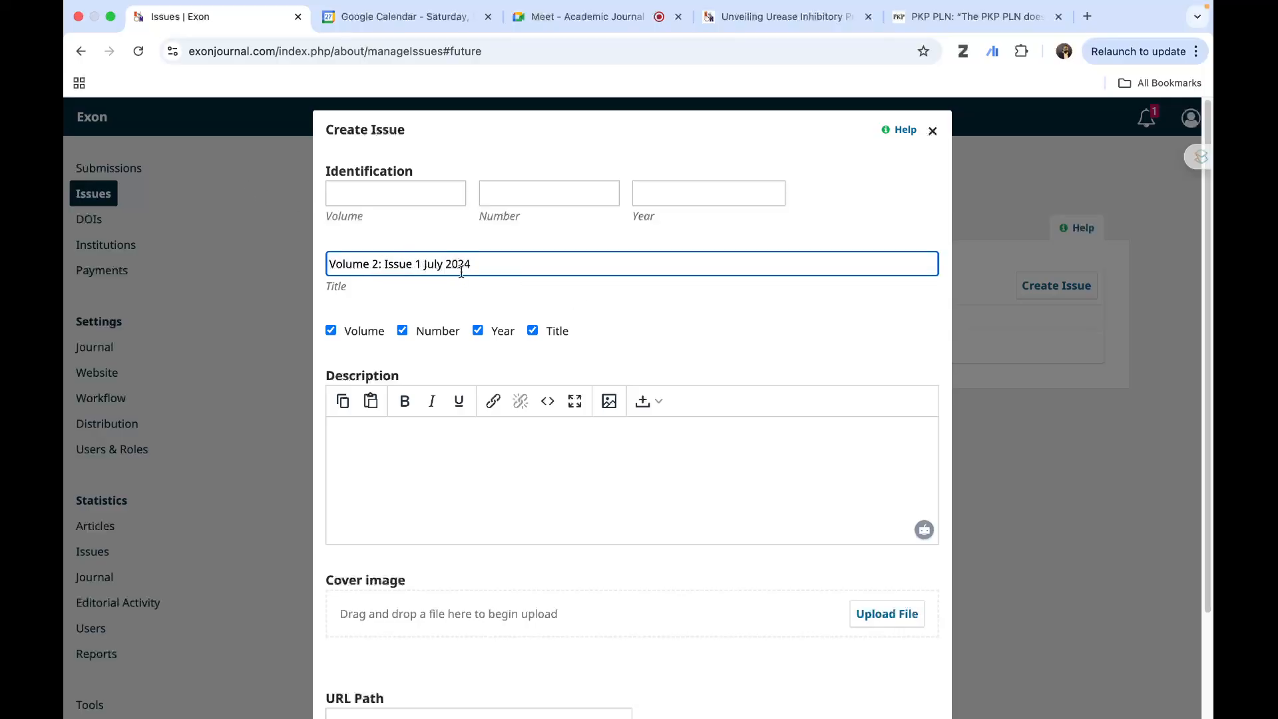
key("BackSpace")
type("4")
left_click(441, 266)
key("Delete")
key("BackSpace")
type("October")
left_click(514, 268)
key("BackSpace")
type("5")
- Set the new issue's volume to 2, number to 4 and year to 2025
left_click(393, 203)
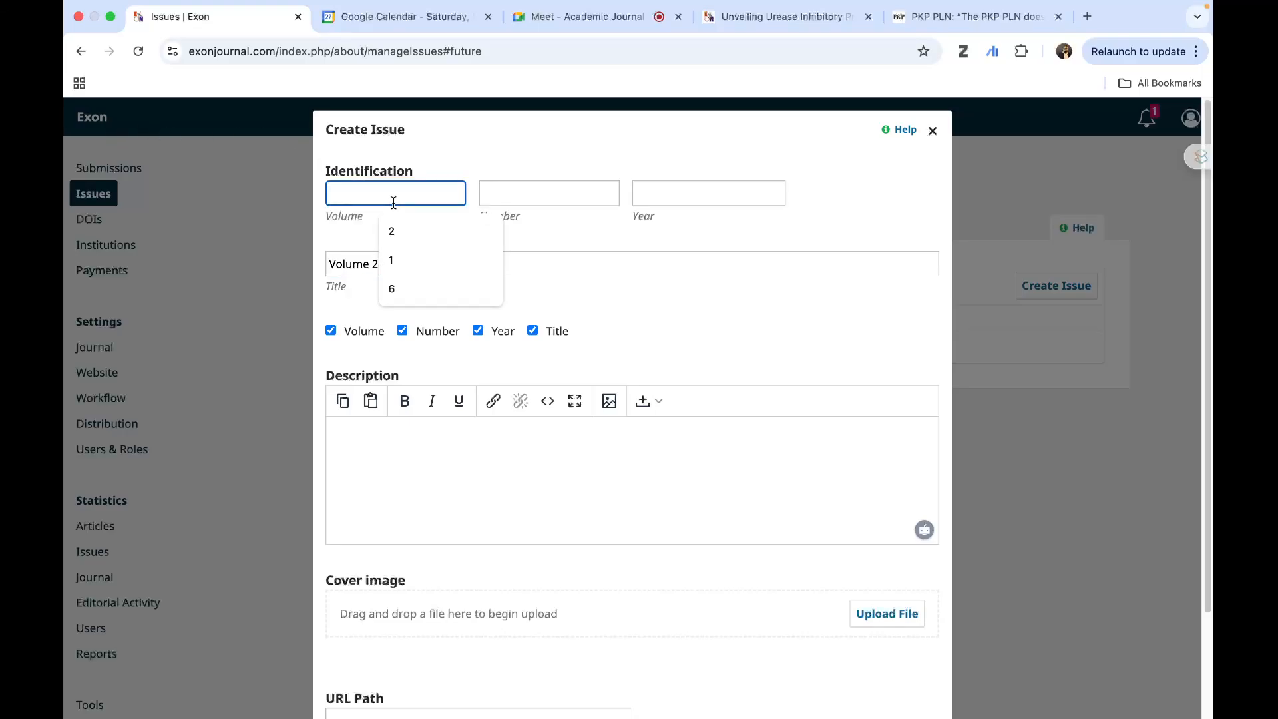
type("2")
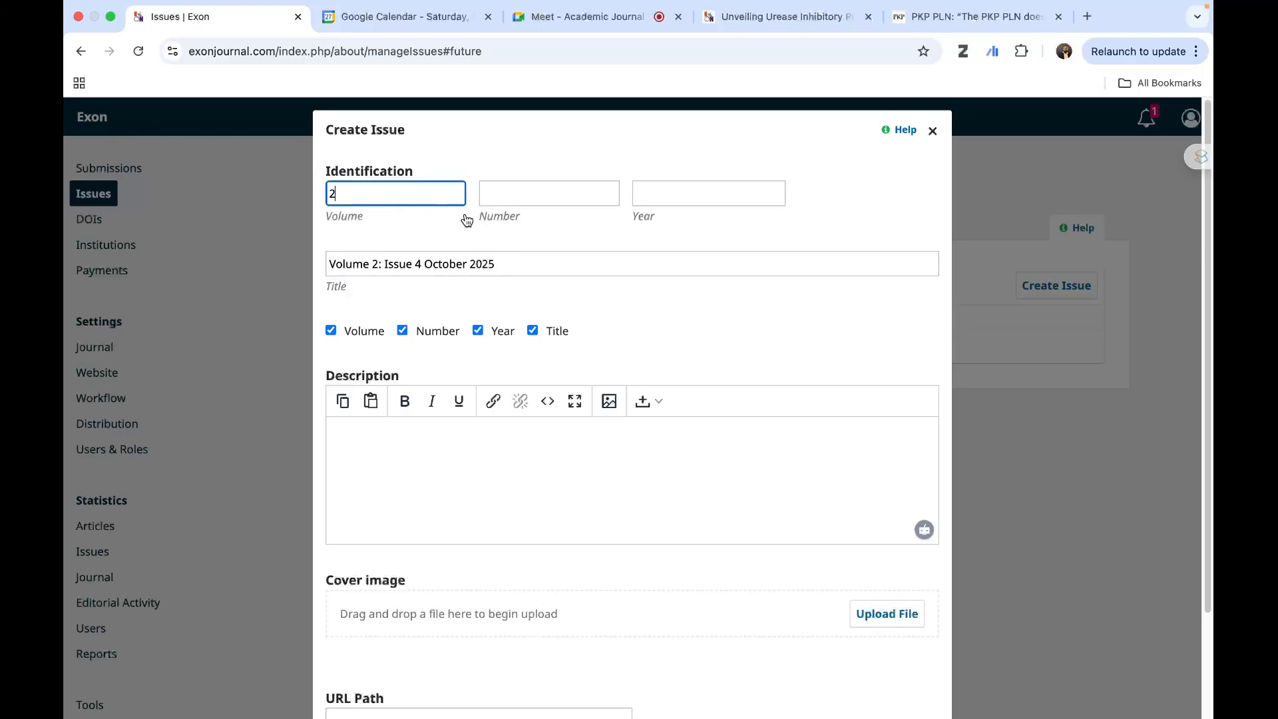
left_click(529, 192)
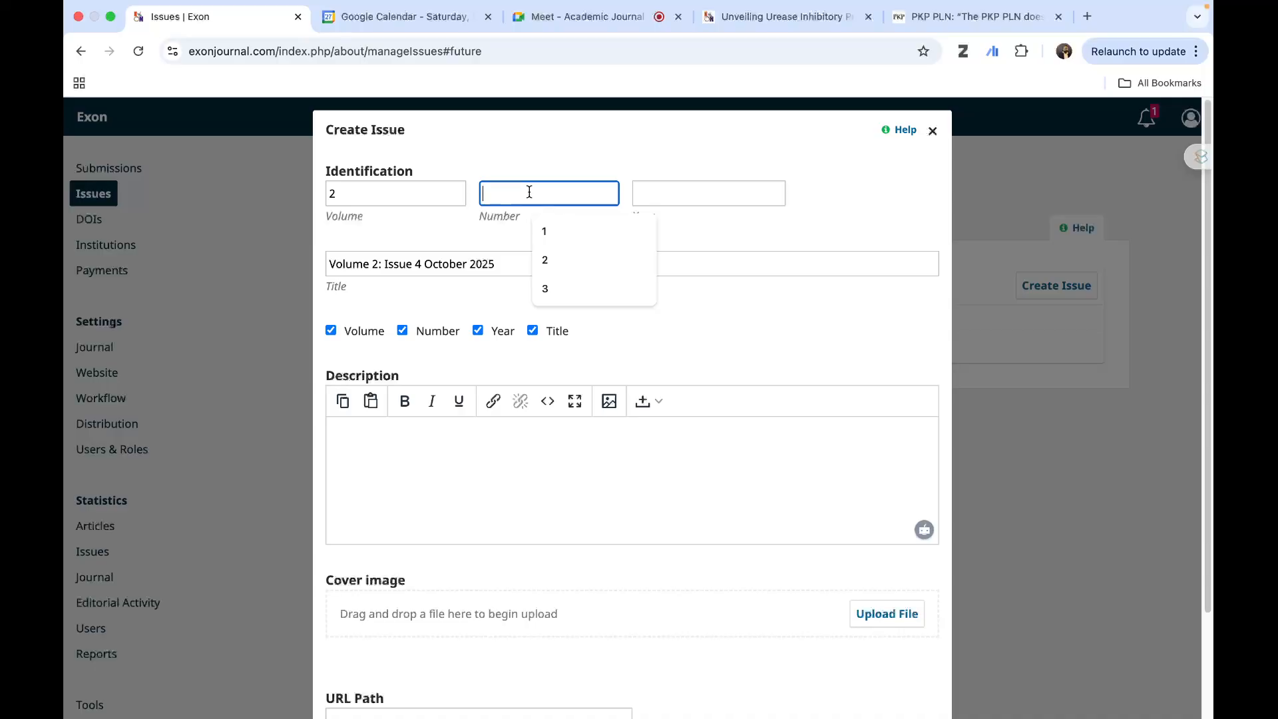
type("4")
left_click(685, 199)
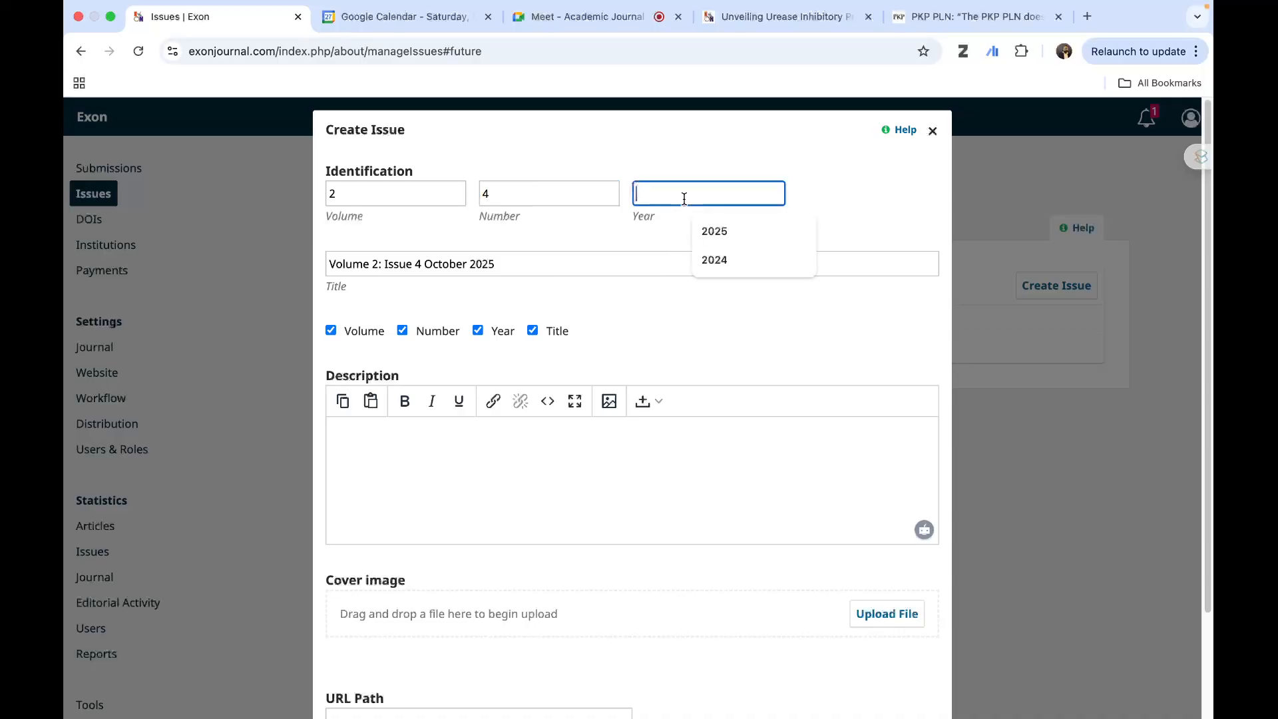
left_click(729, 230)
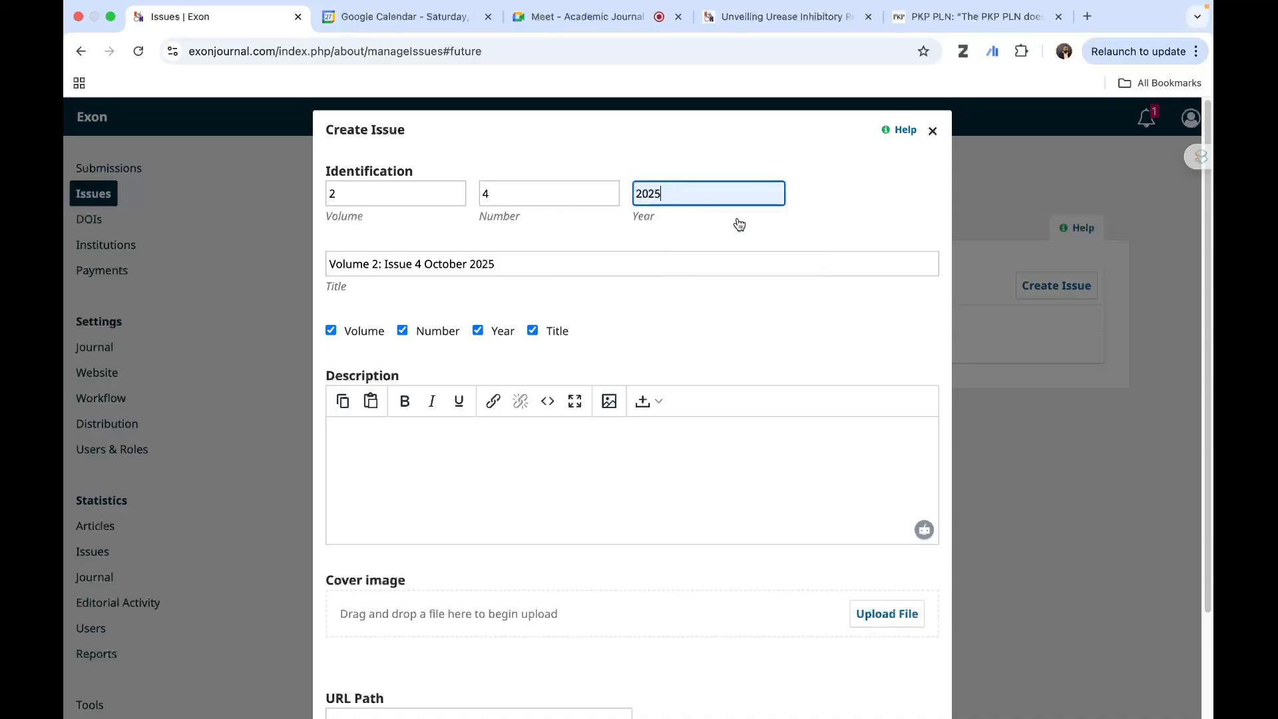
- Look at the new issue's cover image option and the cover on the published article's page, and return to the issue form
scroll(760, 354, "down", 2)
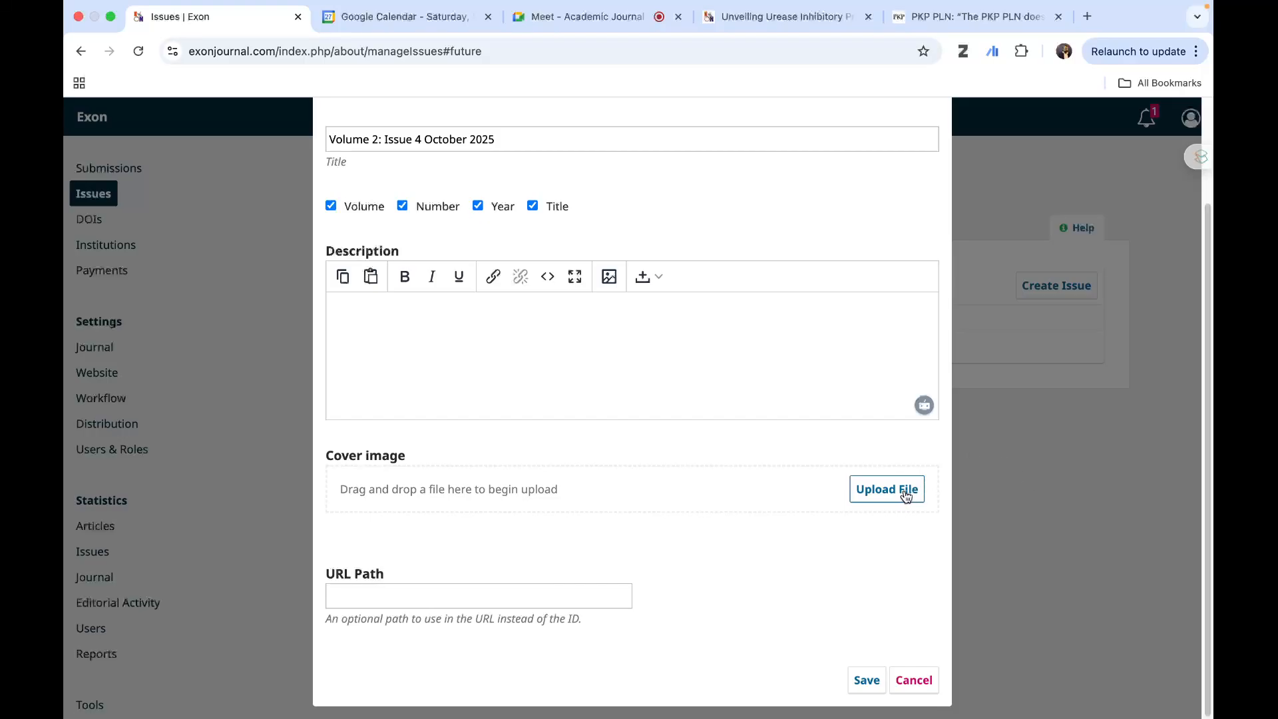
left_click(841, 26)
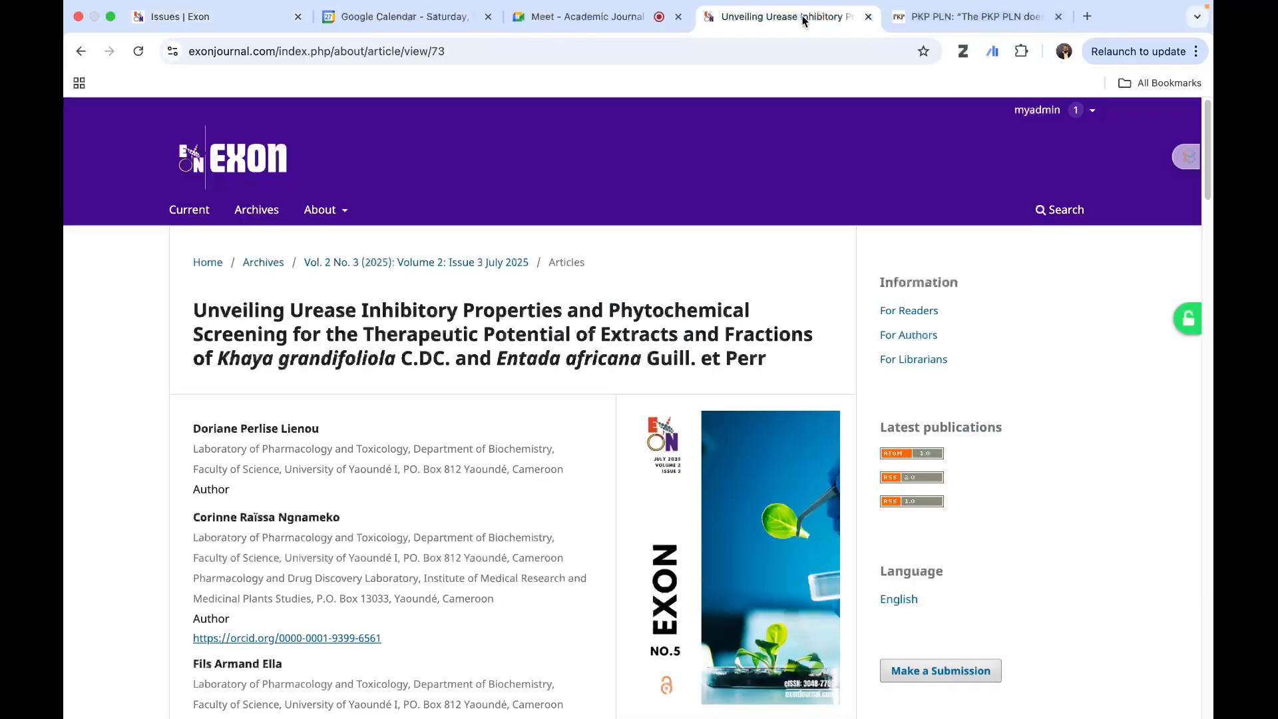
scroll(736, 452, "down", 2)
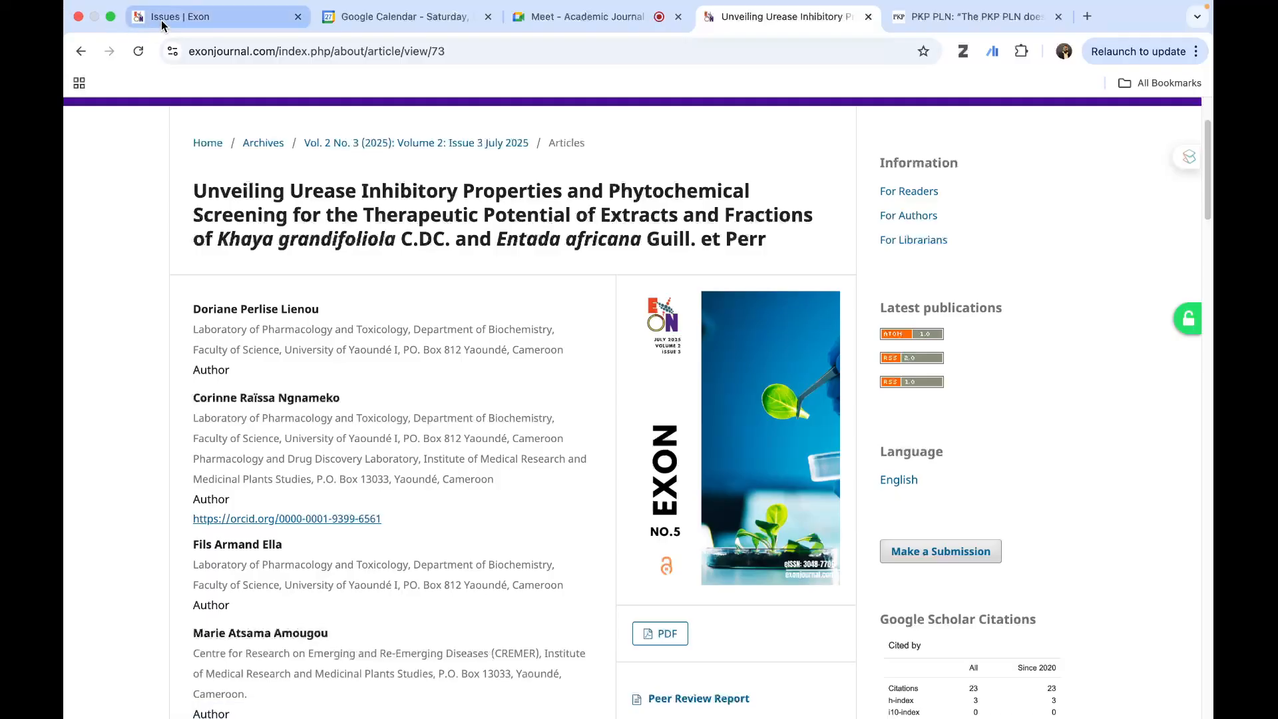
left_click(187, 17)
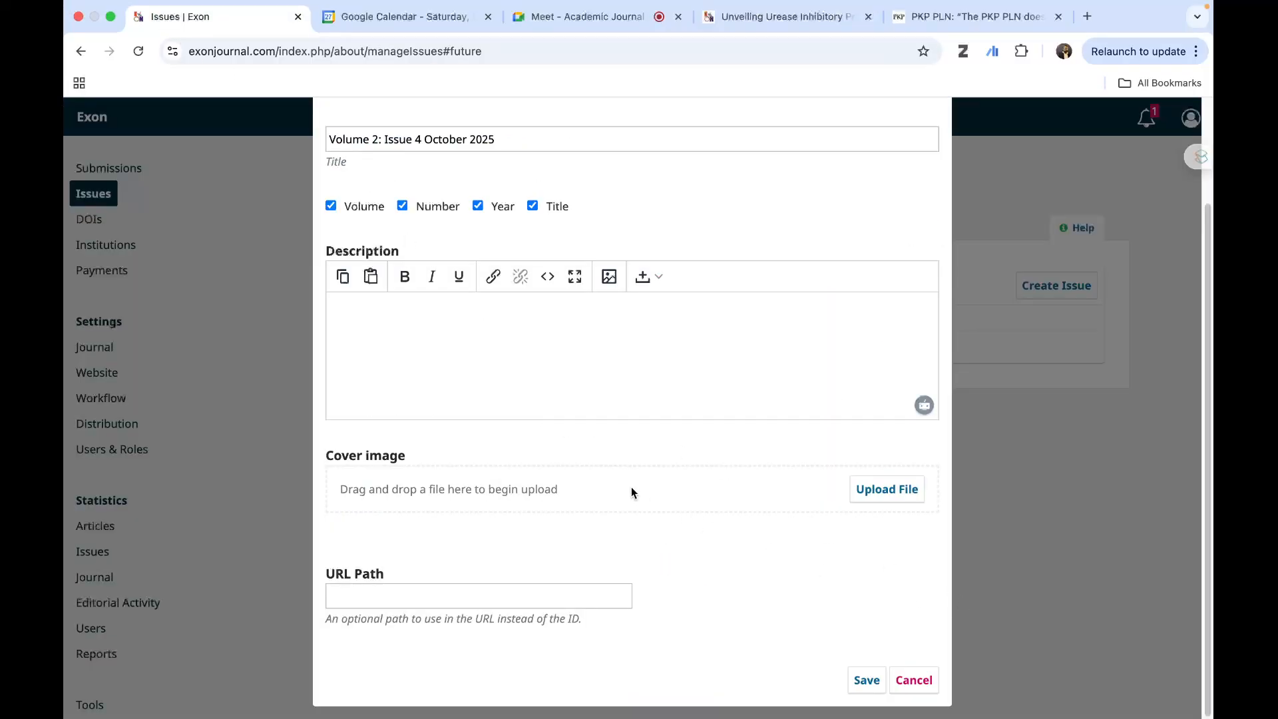
- Check the new issue's details and save it without a cover image
scroll(632, 489, "up", 3)
scroll(630, 489, "down", 3)
scroll(630, 490, "up", 3)
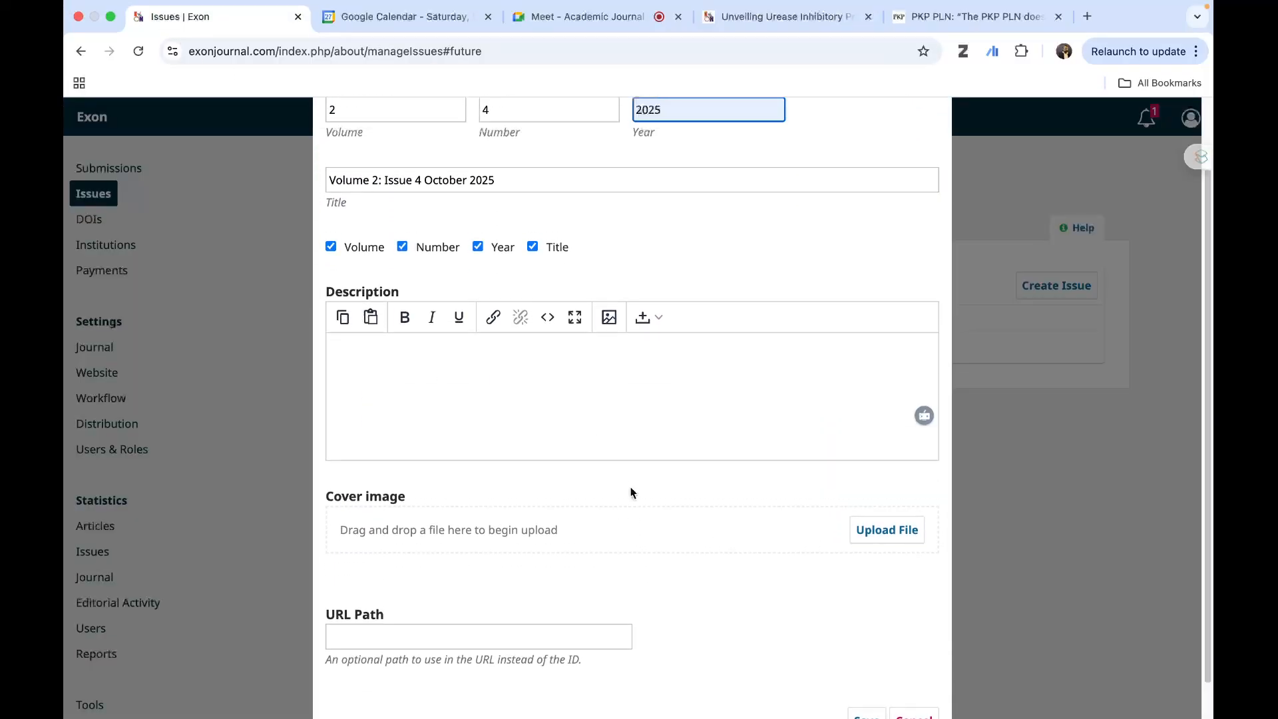
scroll(629, 489, "down", 3)
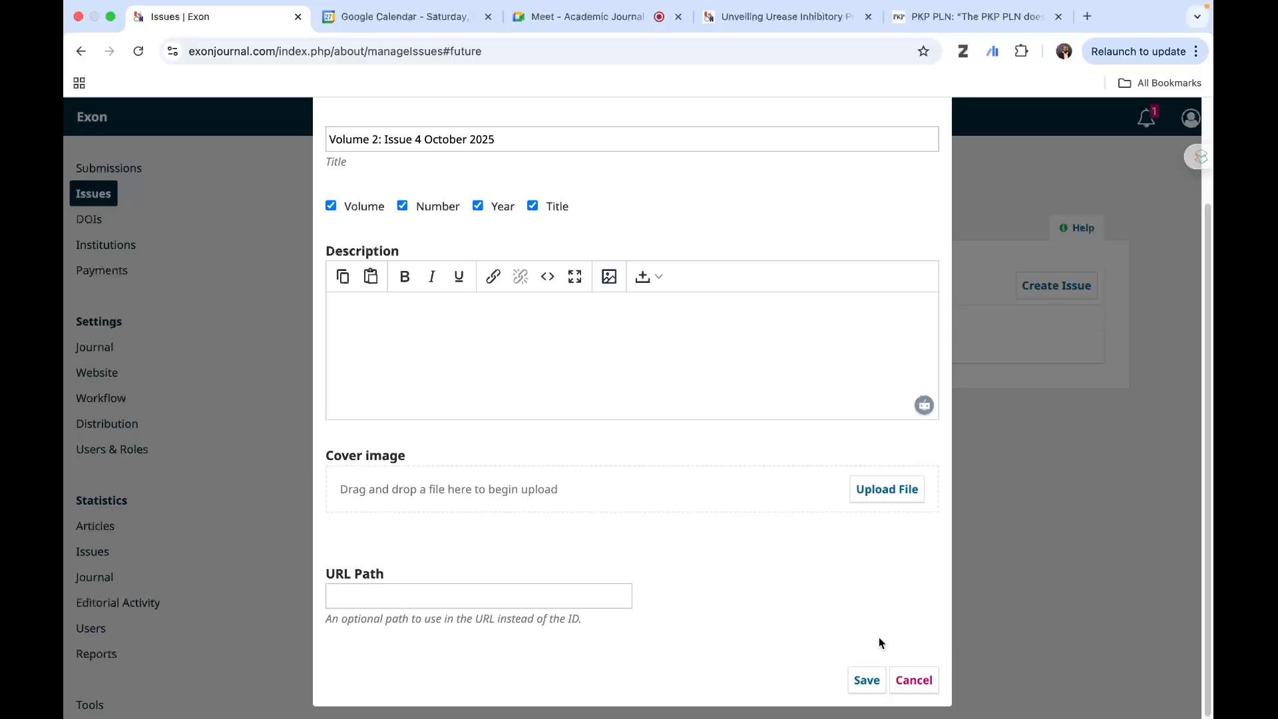
left_click(865, 680)
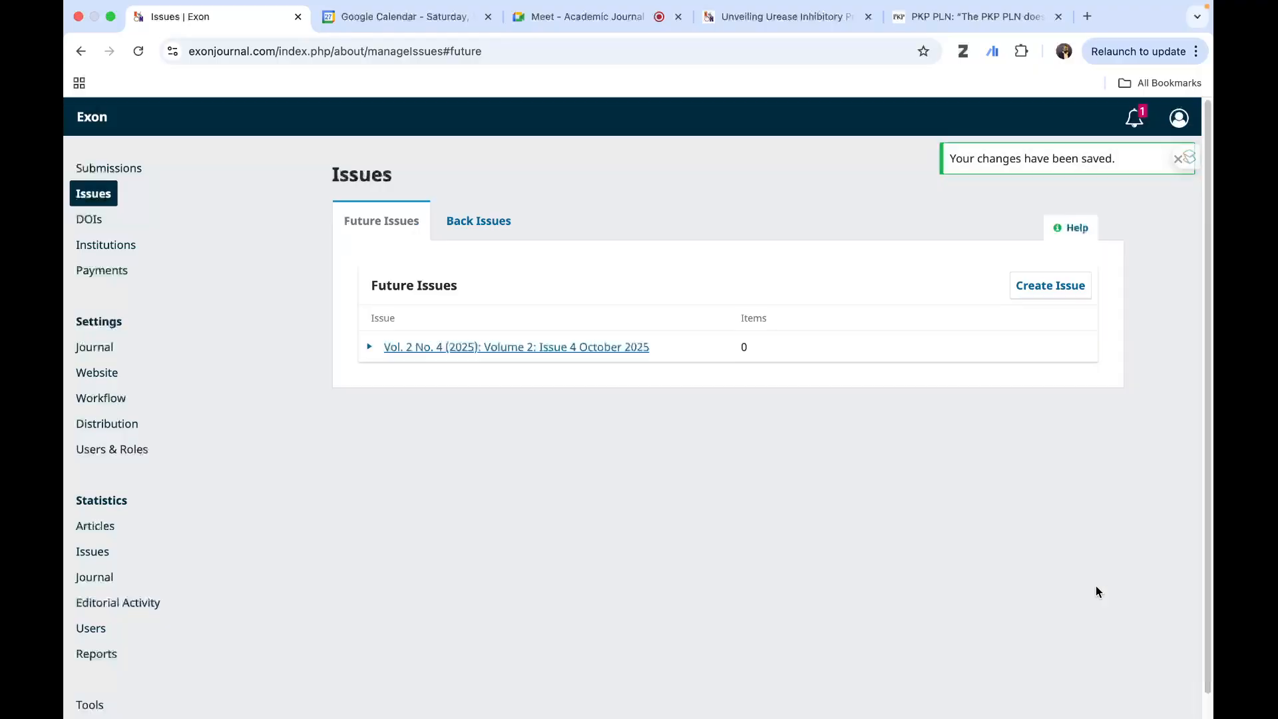
- Show the actions available for the new October 2025 issue and compare the future issues with the back issues
left_click(369, 348)
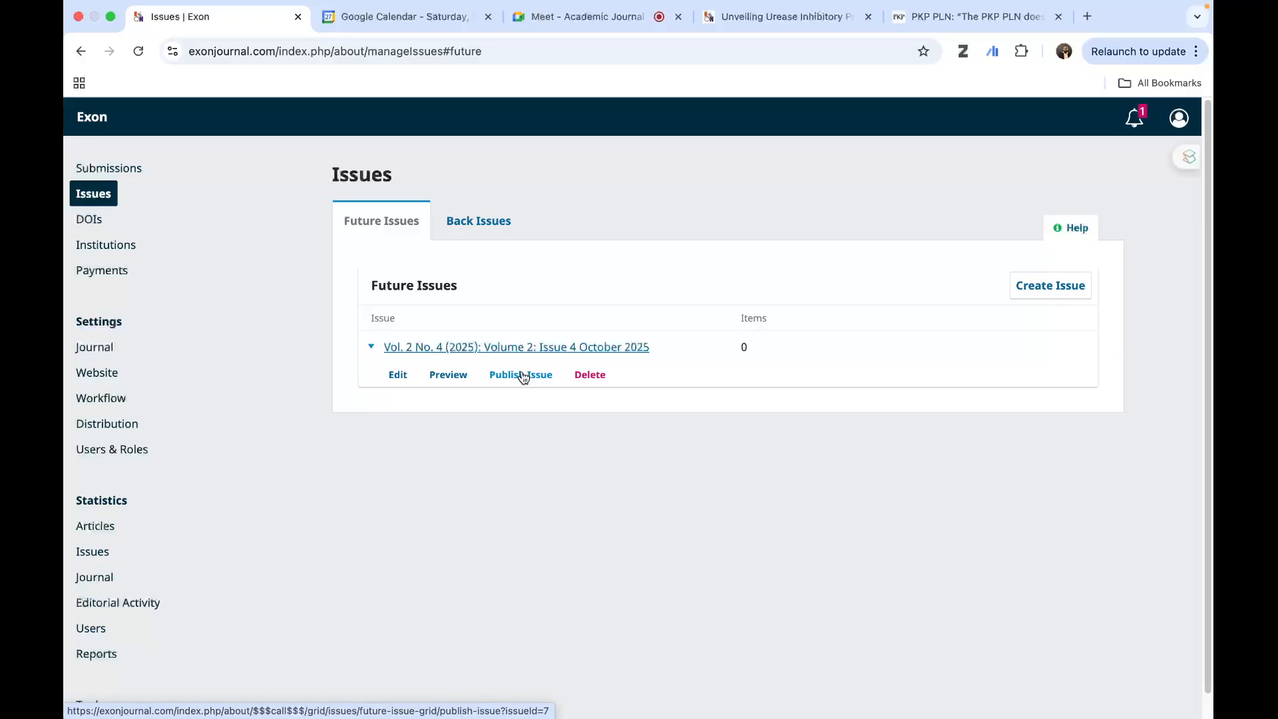
left_click(473, 226)
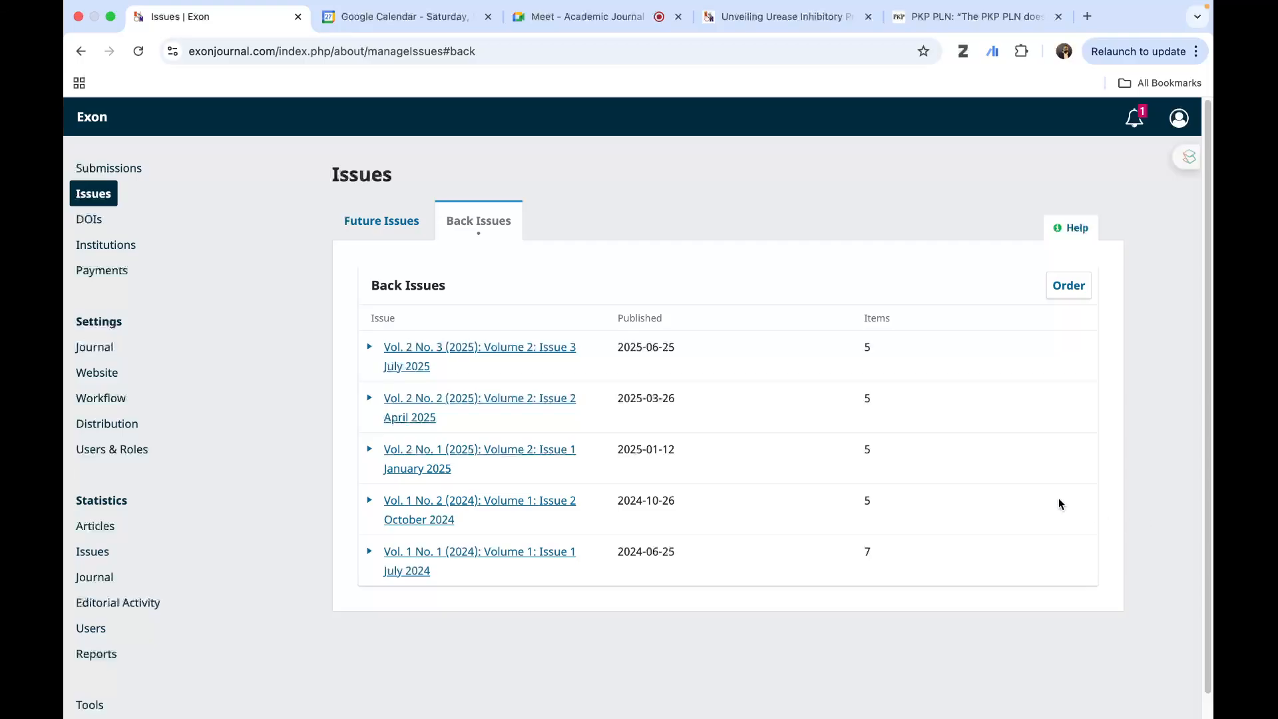
left_click(355, 227)
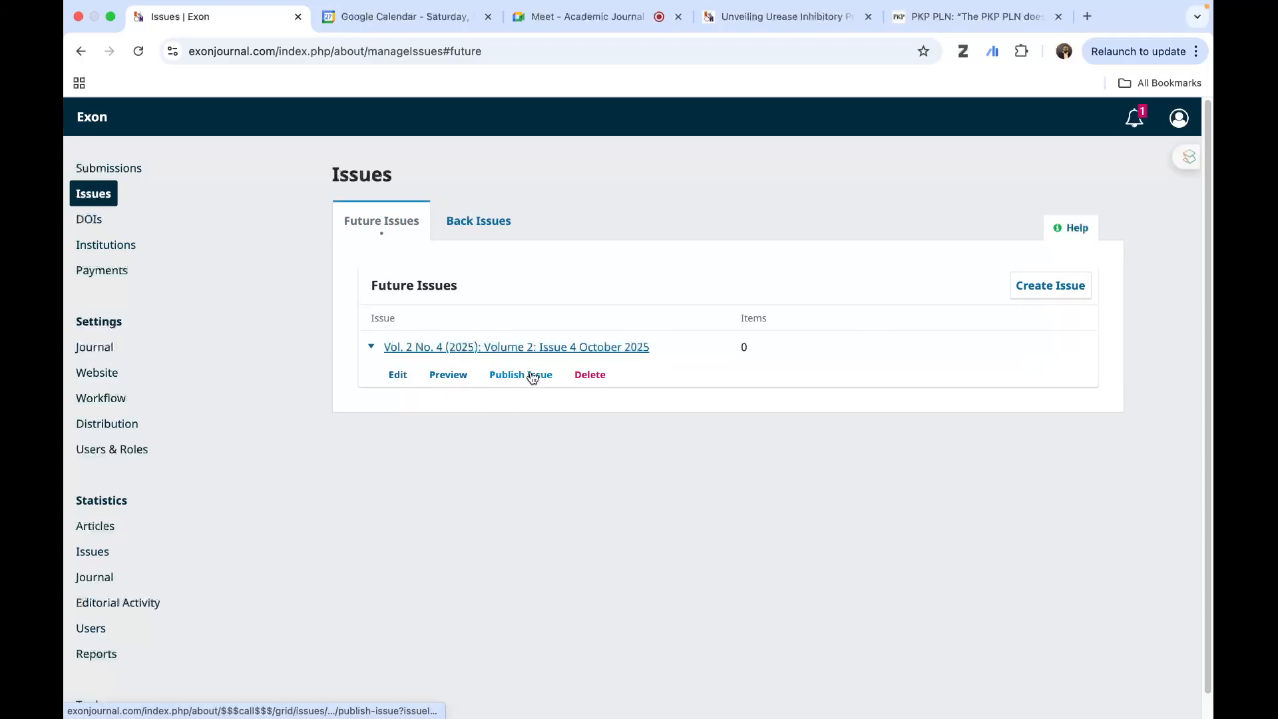
left_click(370, 349)
left_click(370, 349)
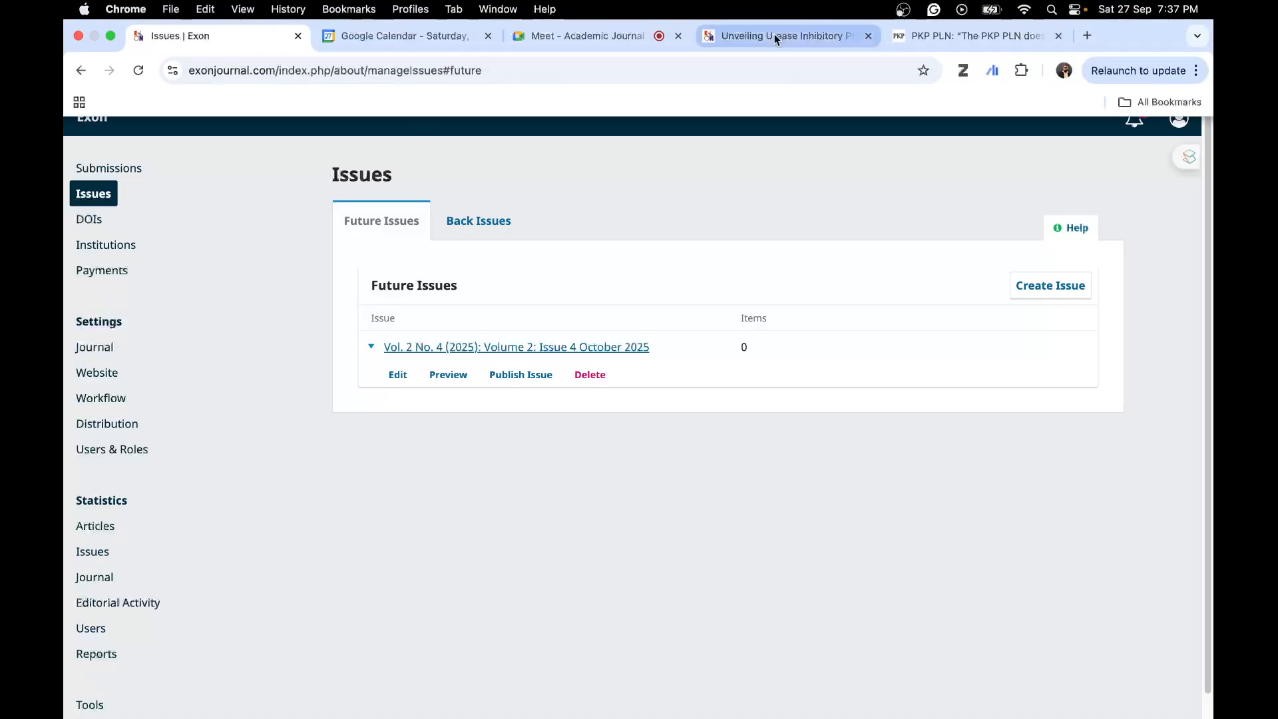
- Open the journal's public home page and view its Current Issue section
left_click(774, 36)
scroll(333, 233, "up", 2)
left_click(239, 180)
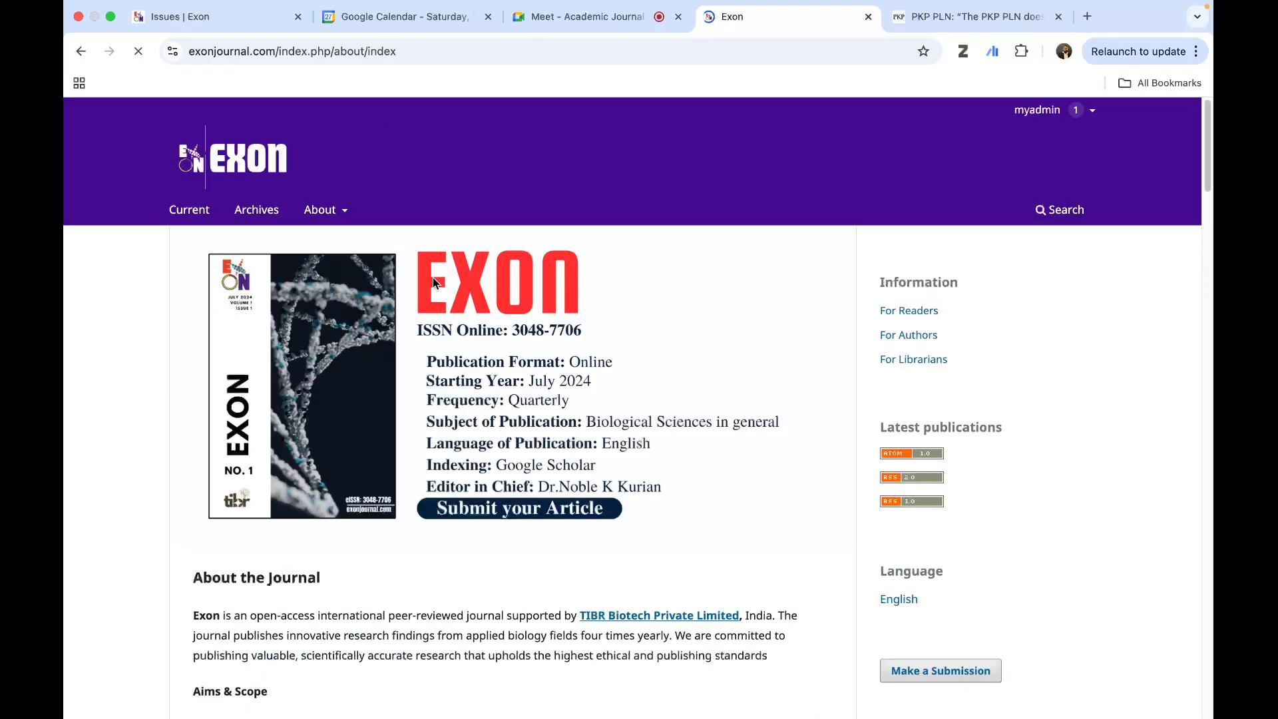
scroll(503, 337, "down", 15)
scroll(501, 333, "down", 15)
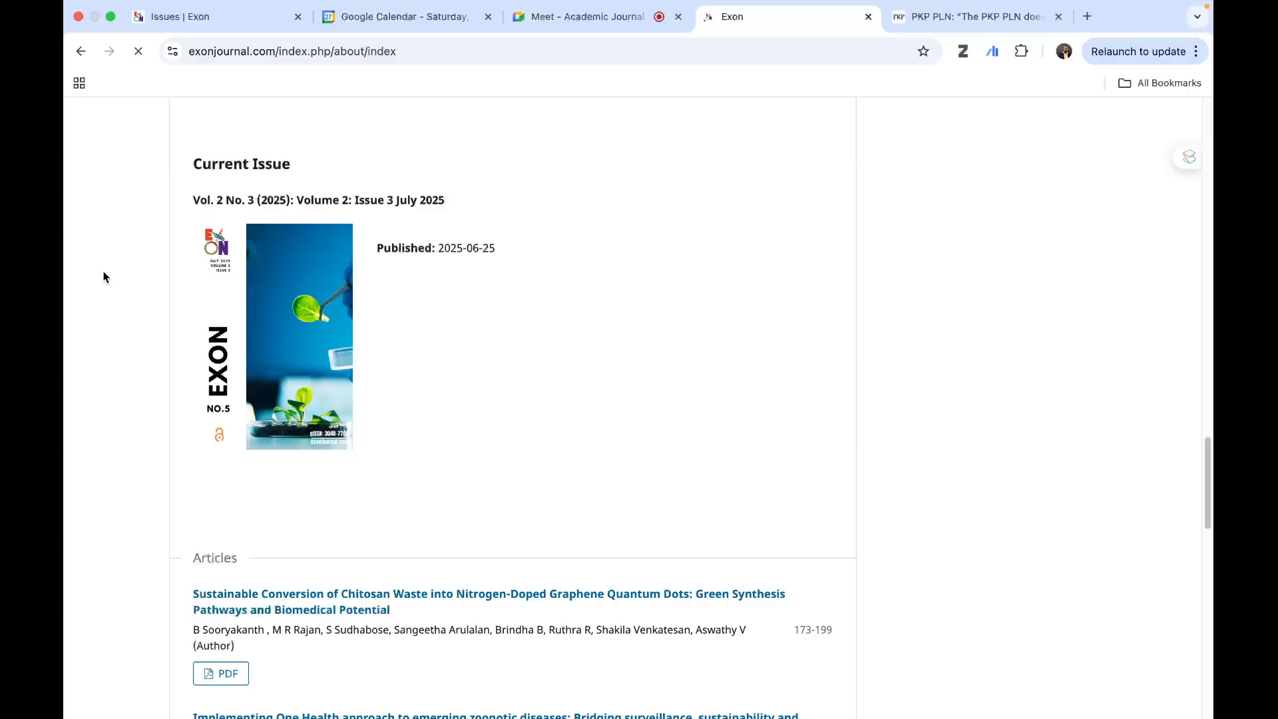
- Look through the Current Issue section of the public home page, from the July 2025 cover to the article list and View All Issues
scroll(521, 340, "down", 9)
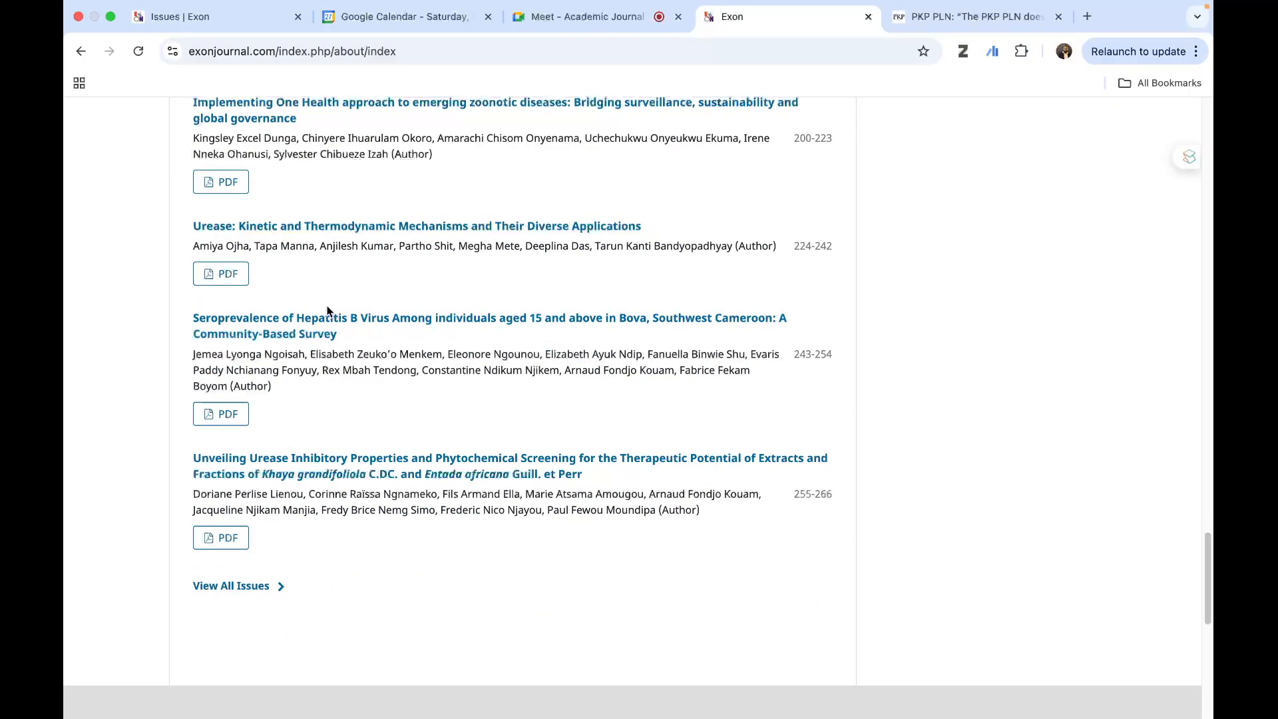
scroll(328, 314, "up", 5)
scroll(451, 241, "up", 8)
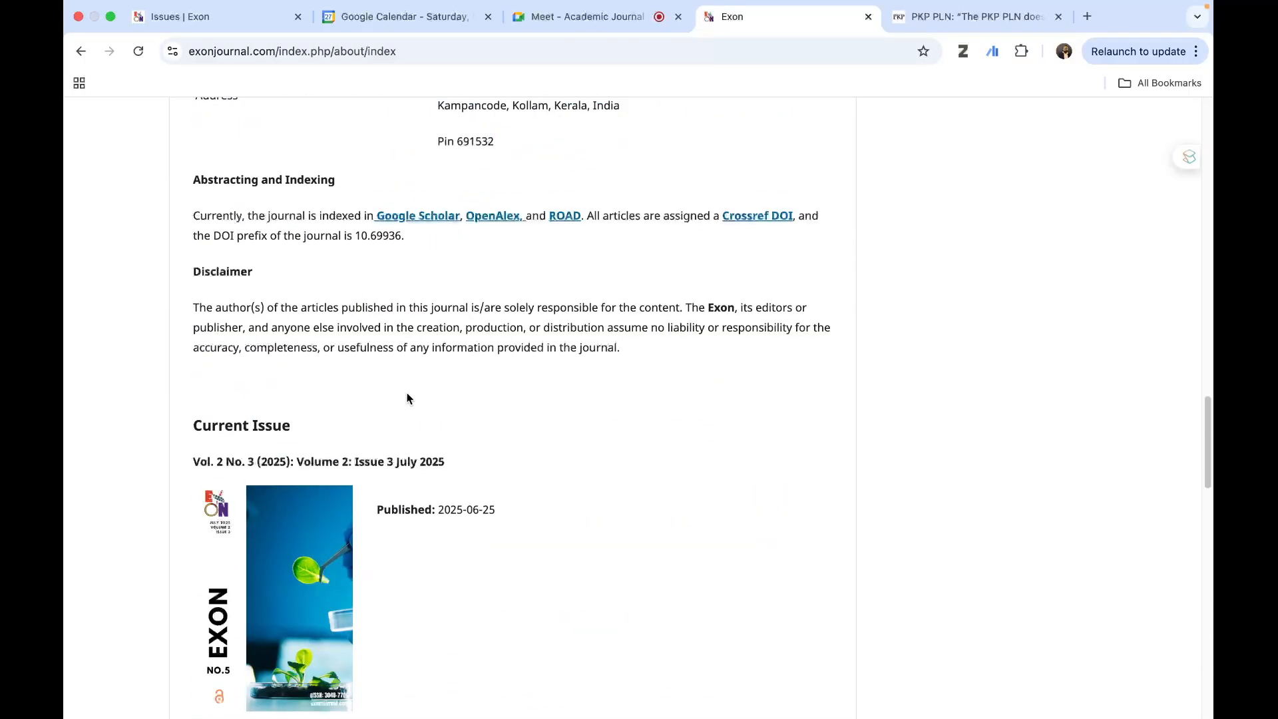
scroll(616, 450, "down", 5)
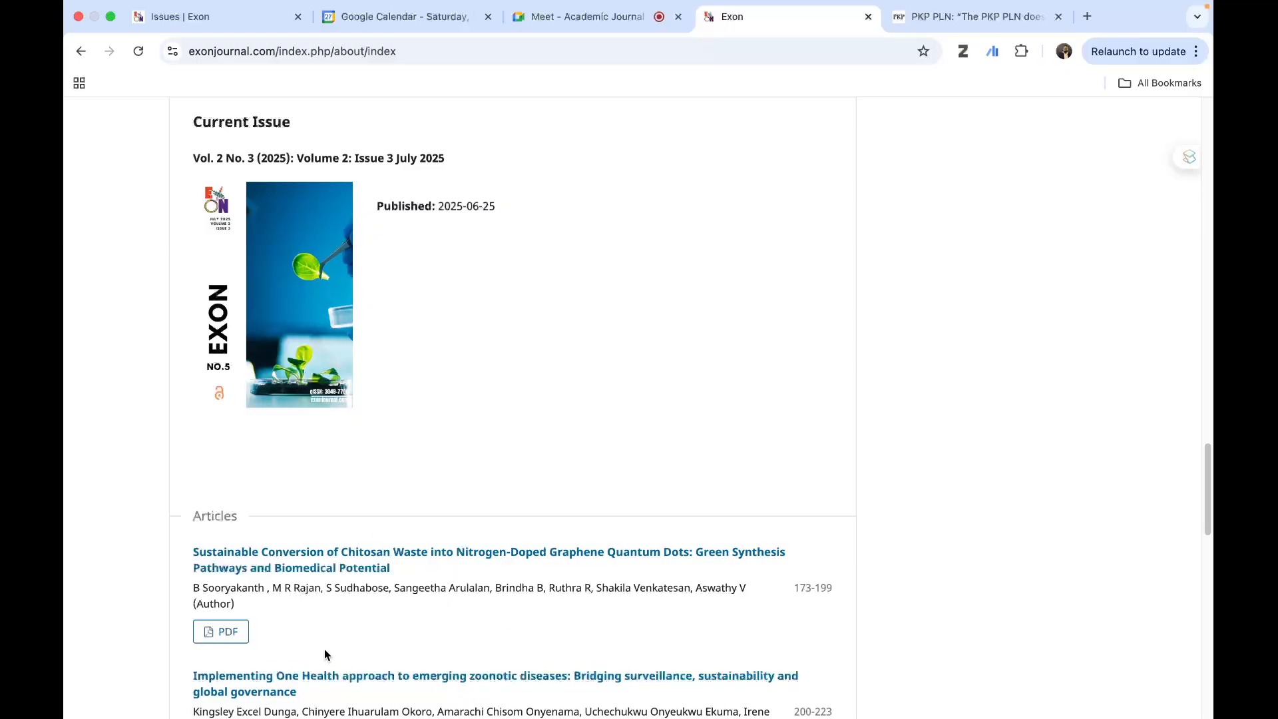
scroll(314, 609, "down", 5)
scroll(308, 574, "down", 8)
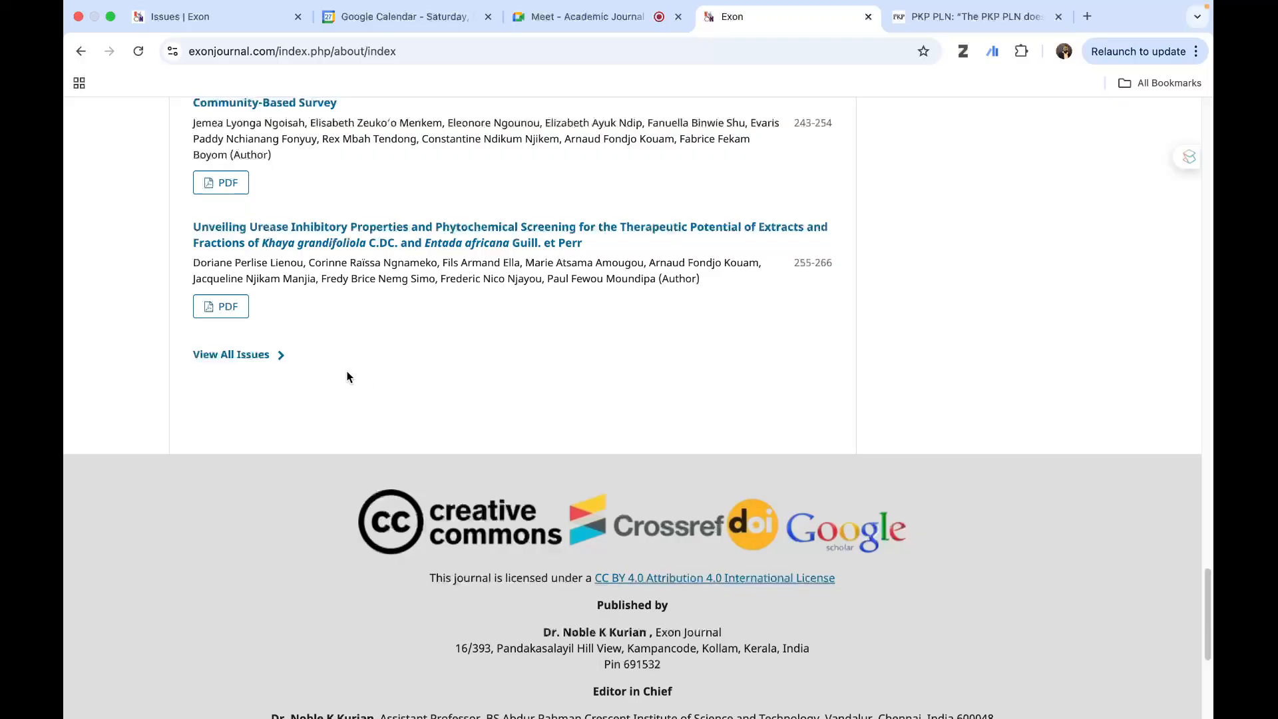
scroll(347, 377, "up", 4)
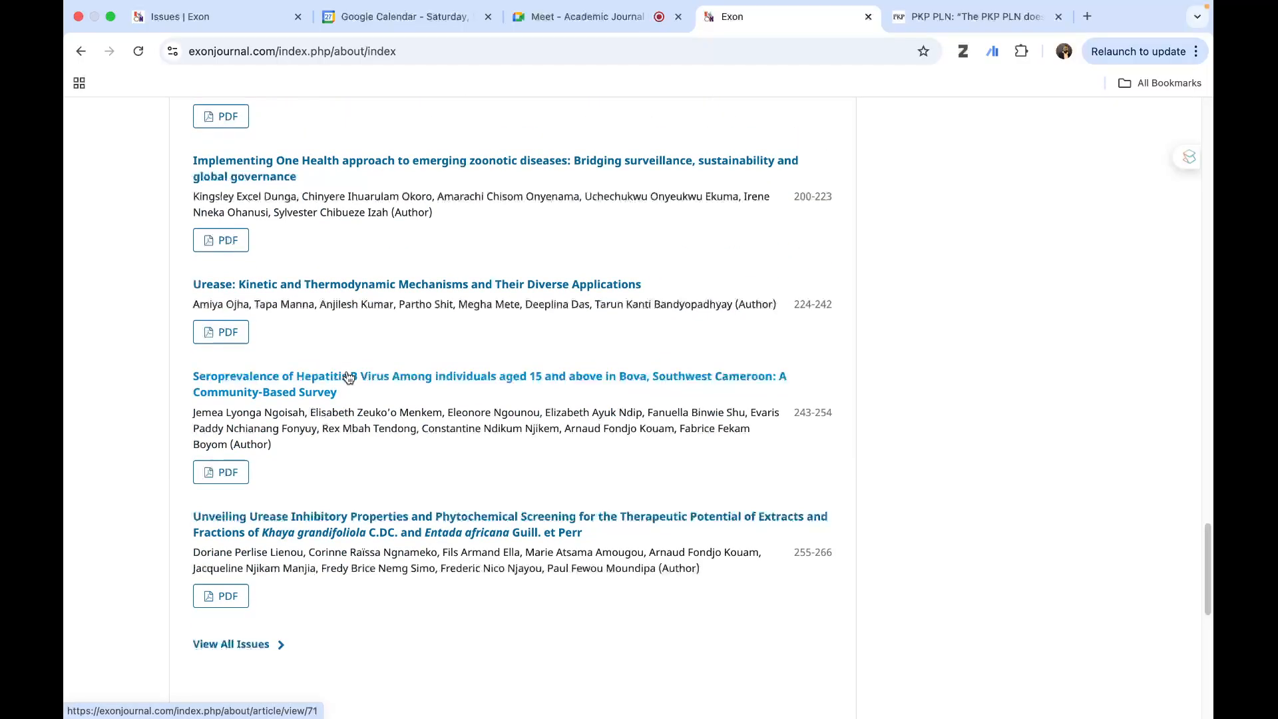
scroll(346, 377, "up", 2)
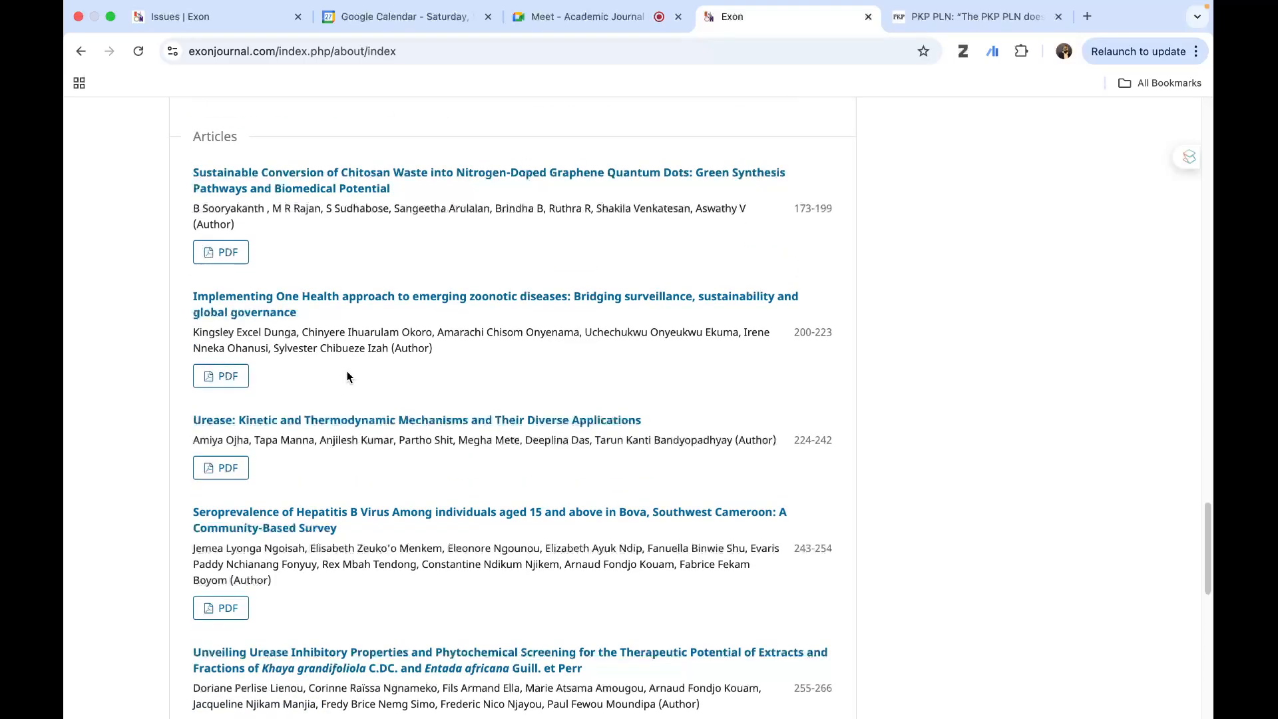
scroll(347, 377, "up", 6)
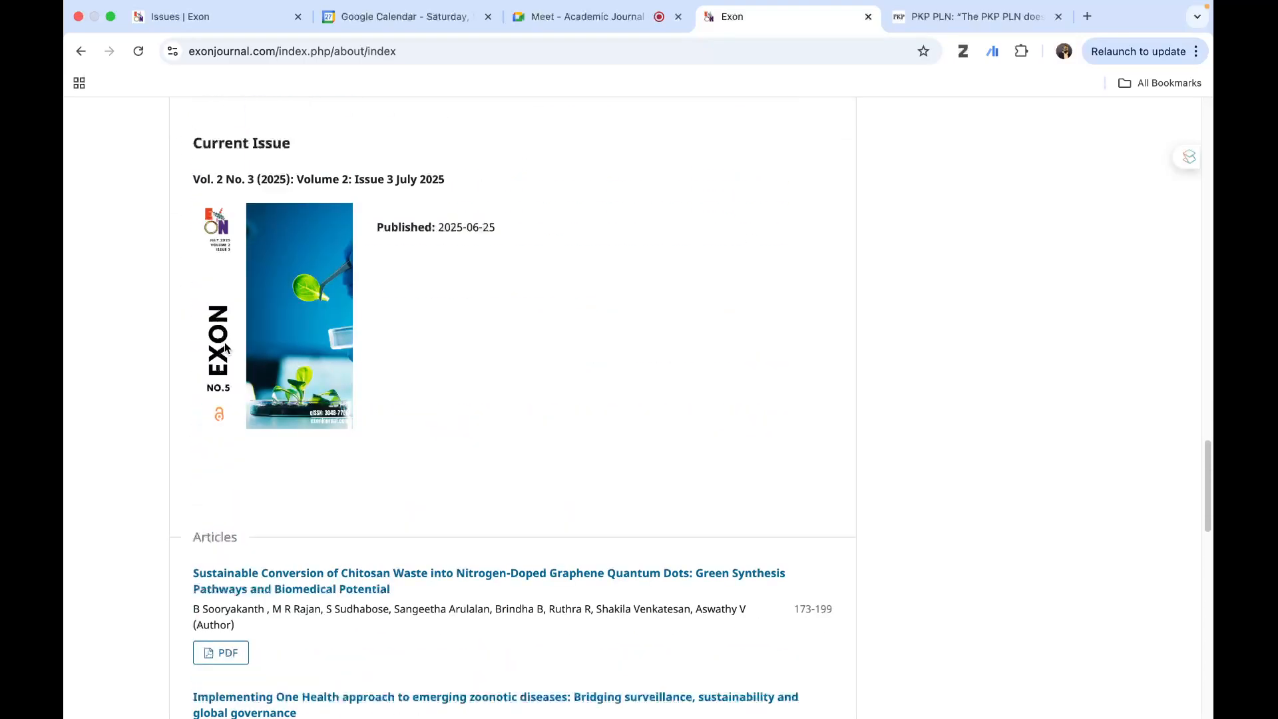
scroll(449, 391, "up", 2)
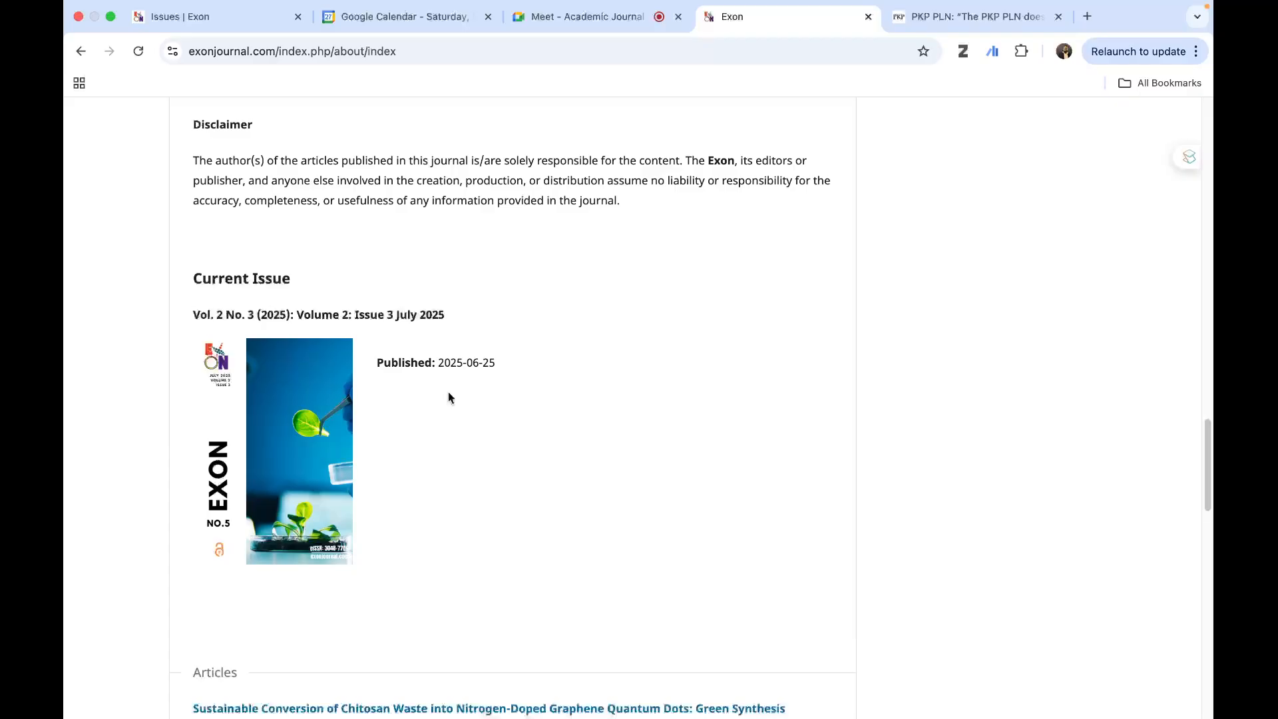
scroll(448, 392, "up", 2)
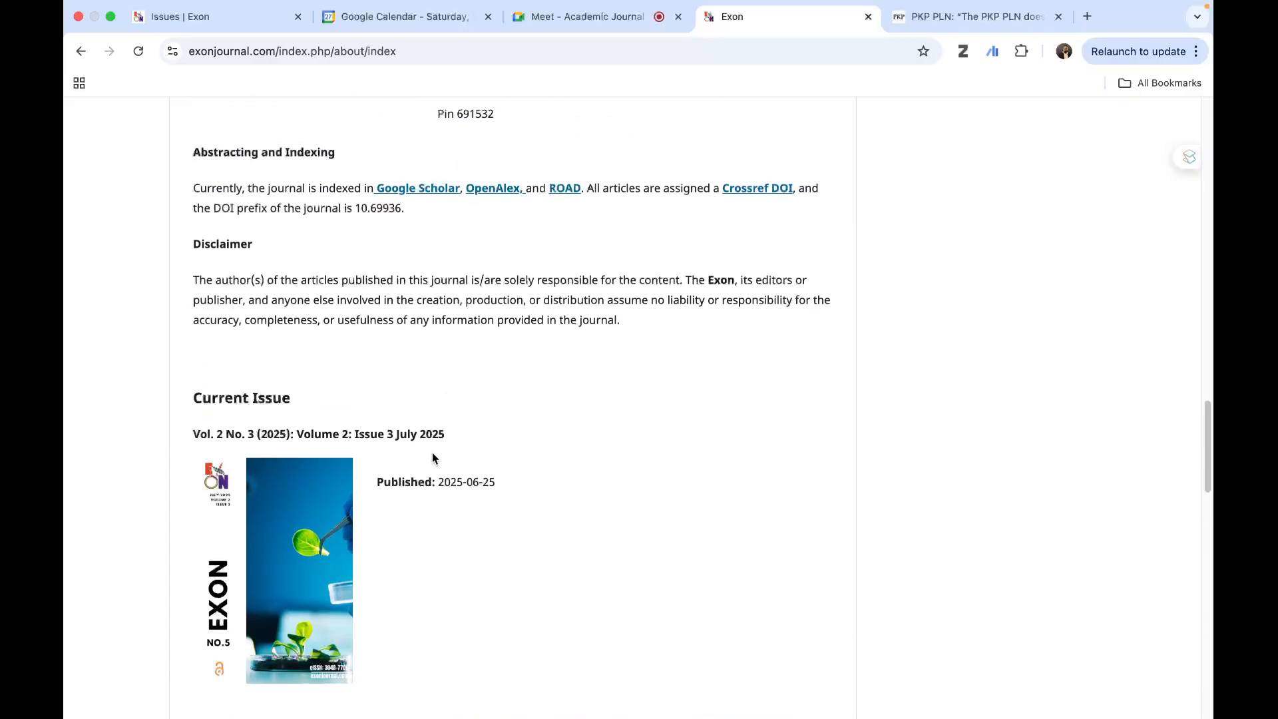
scroll(433, 458, "down", 8)
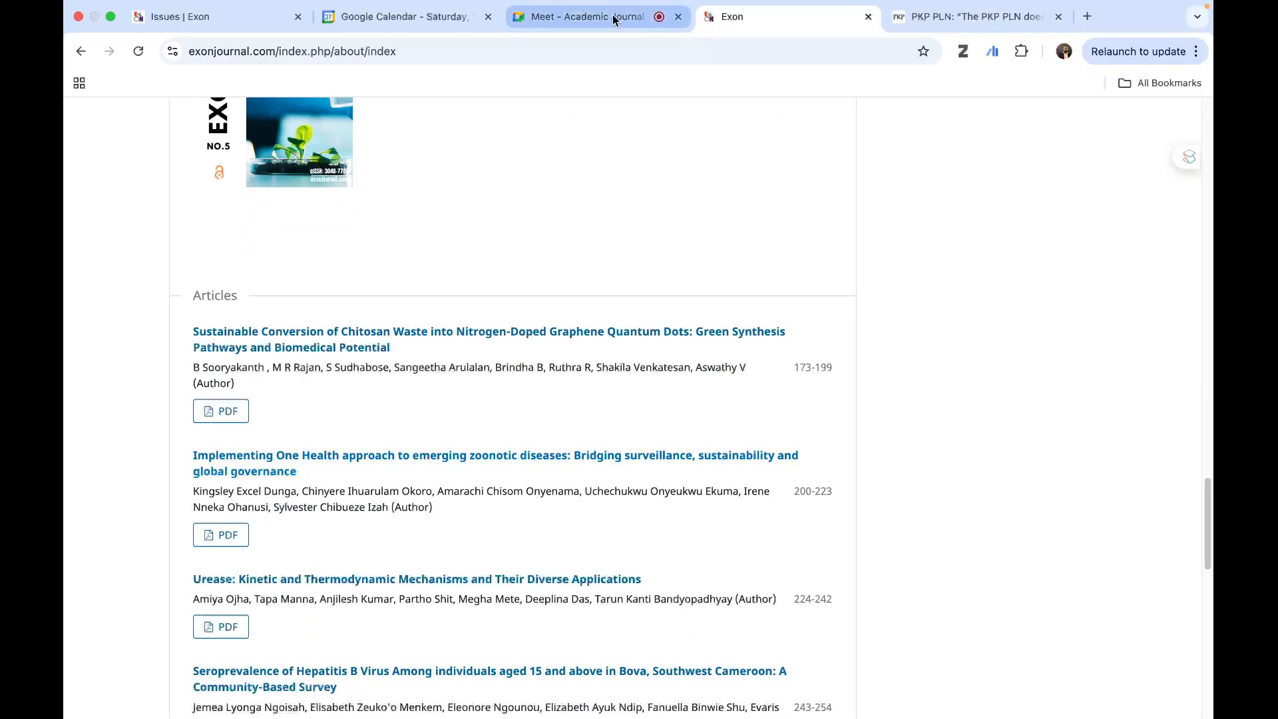
- Compare the future October 2025 issue in issue management with the public Current Issue section, and return to issue management
left_click(215, 20)
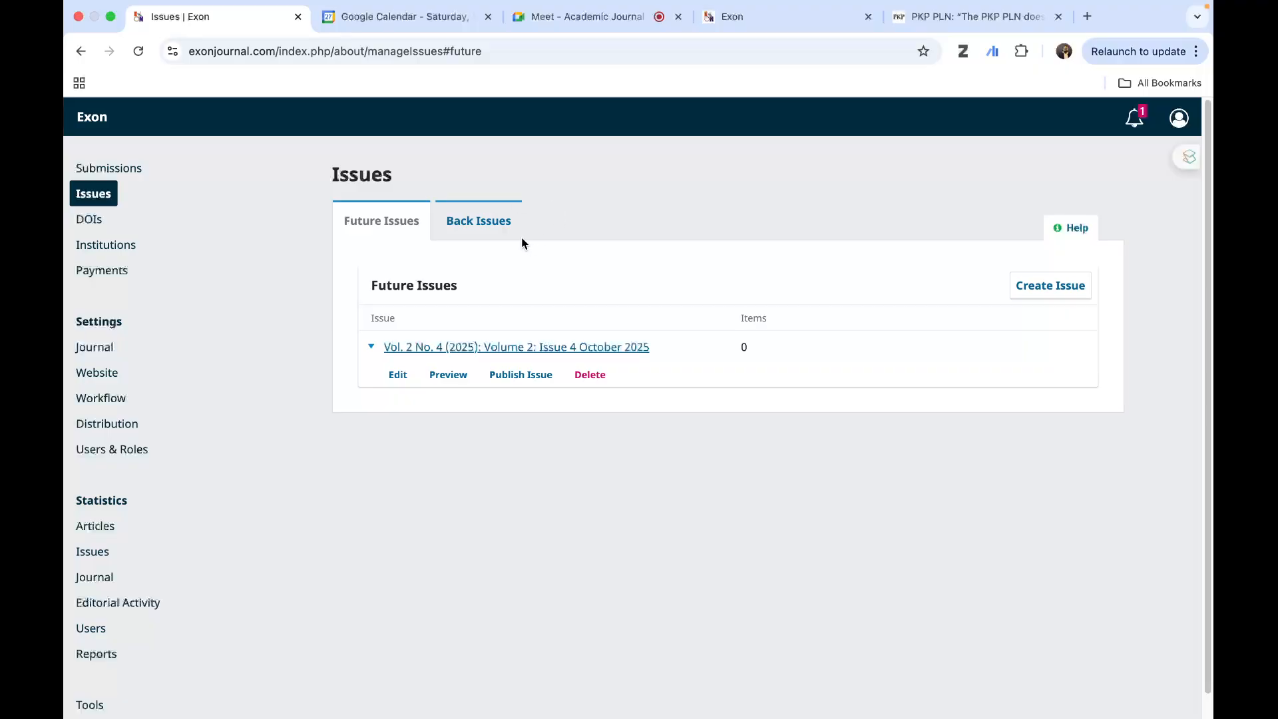
left_click(729, 18)
scroll(606, 459, "down", 5)
scroll(606, 458, "up", 20)
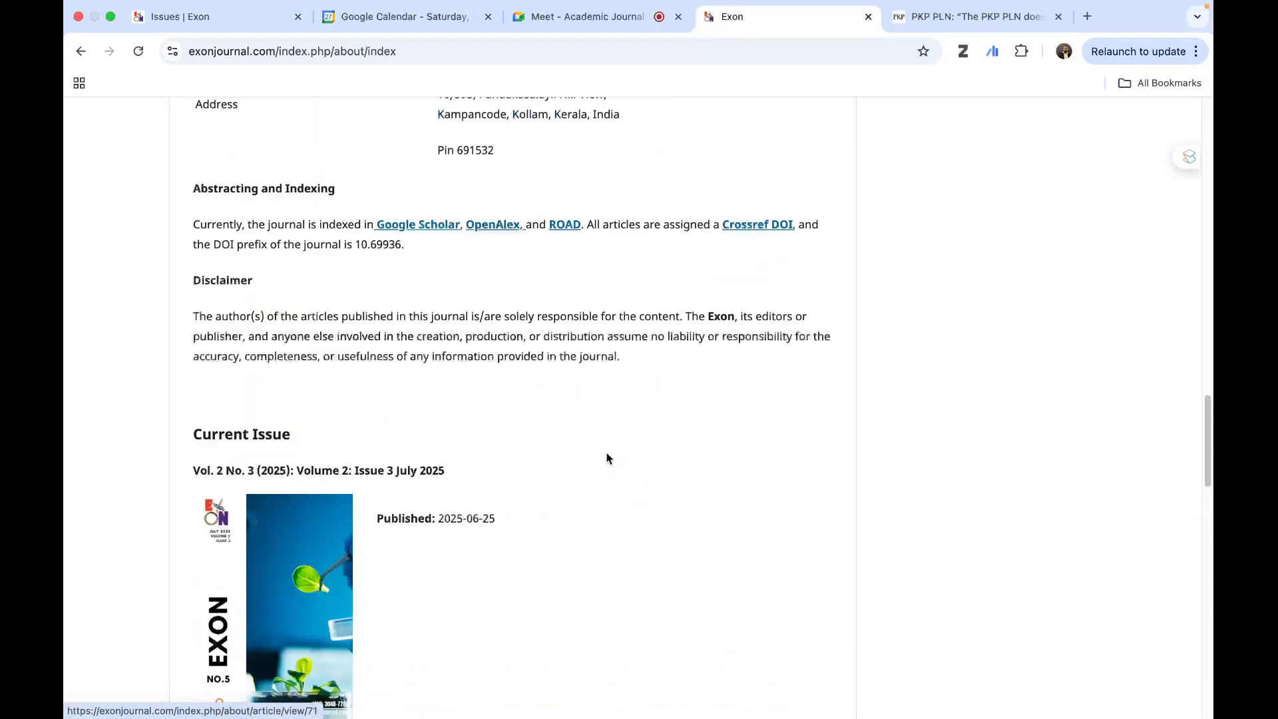
left_click(189, 17)
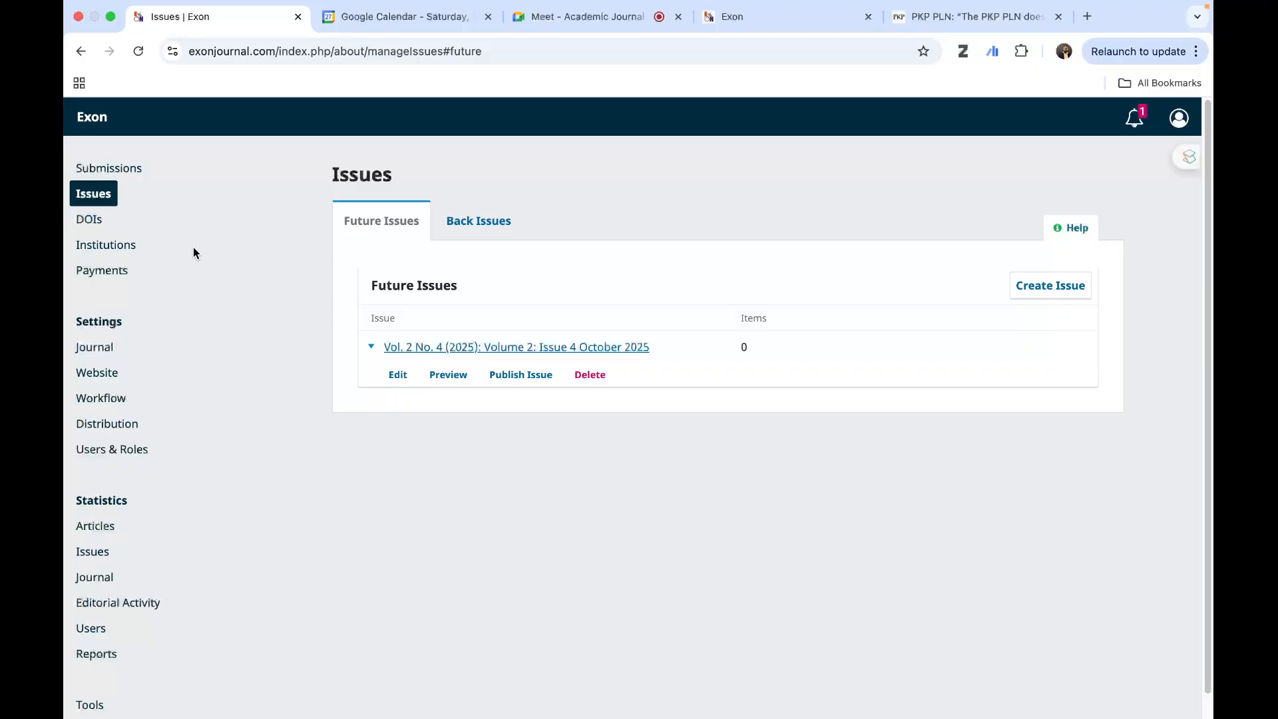
mouse_move(898, 2)
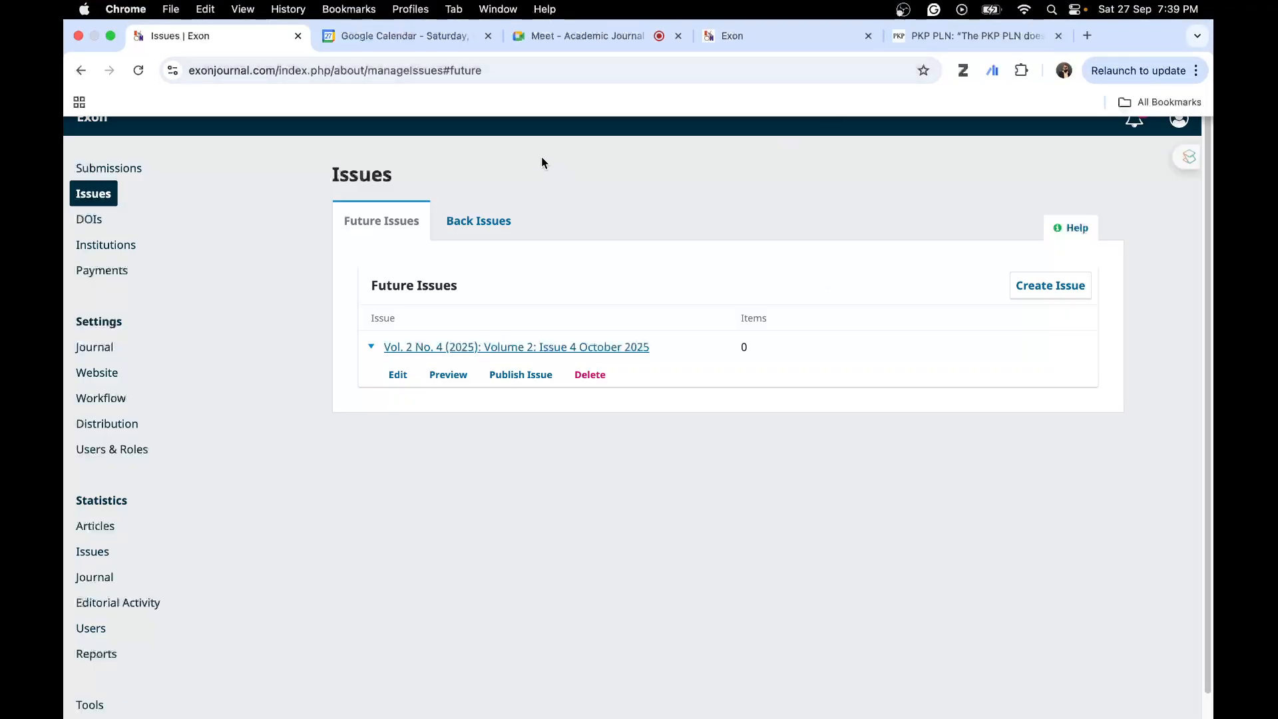
- Open the journal's DOIs page, review the article statuses, and inspect the DOI and Crossref details of the first unpublished article
left_click(82, 225)
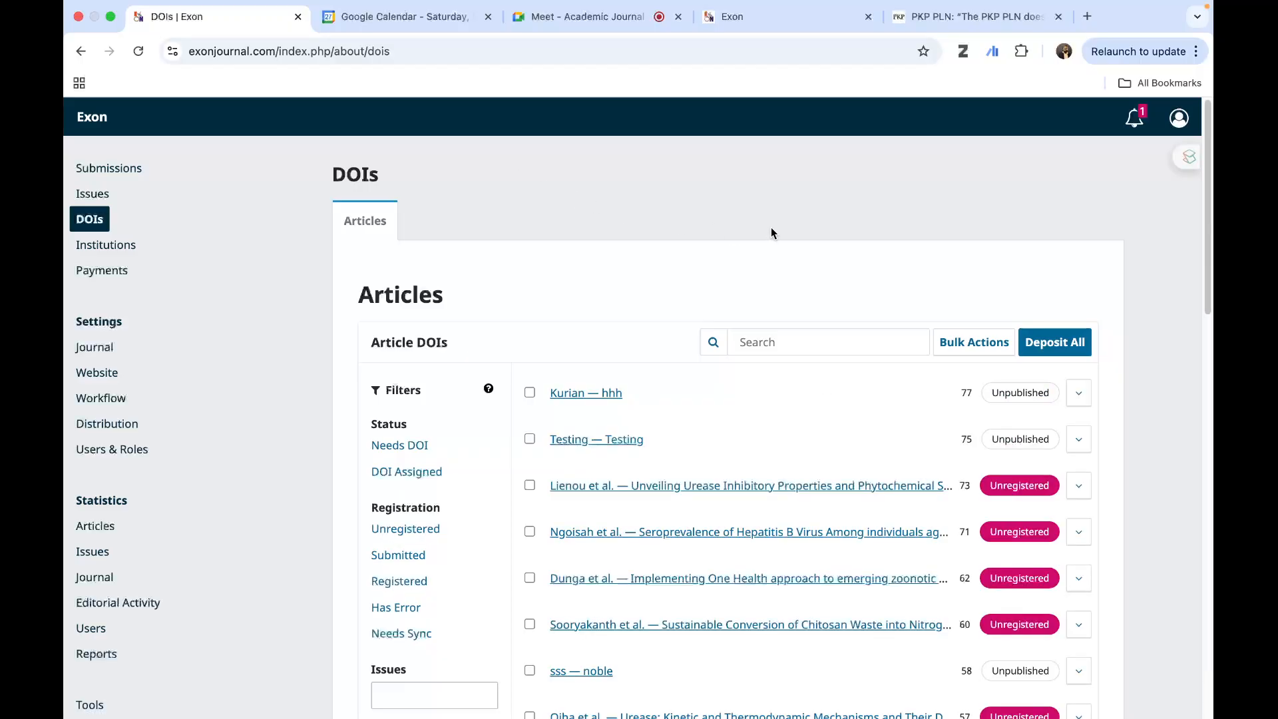
scroll(768, 233, "down", 1)
scroll(816, 336, "down", 1)
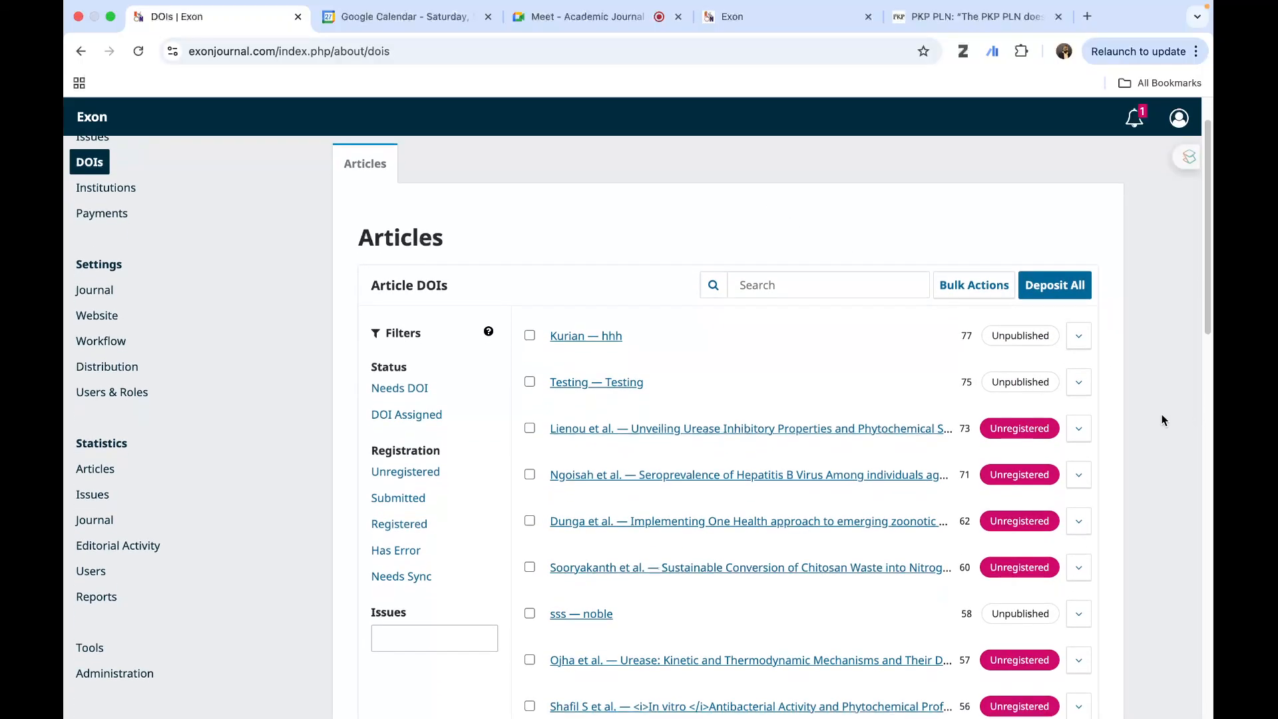
scroll(1168, 375, "down", 10)
scroll(1168, 375, "up", 11)
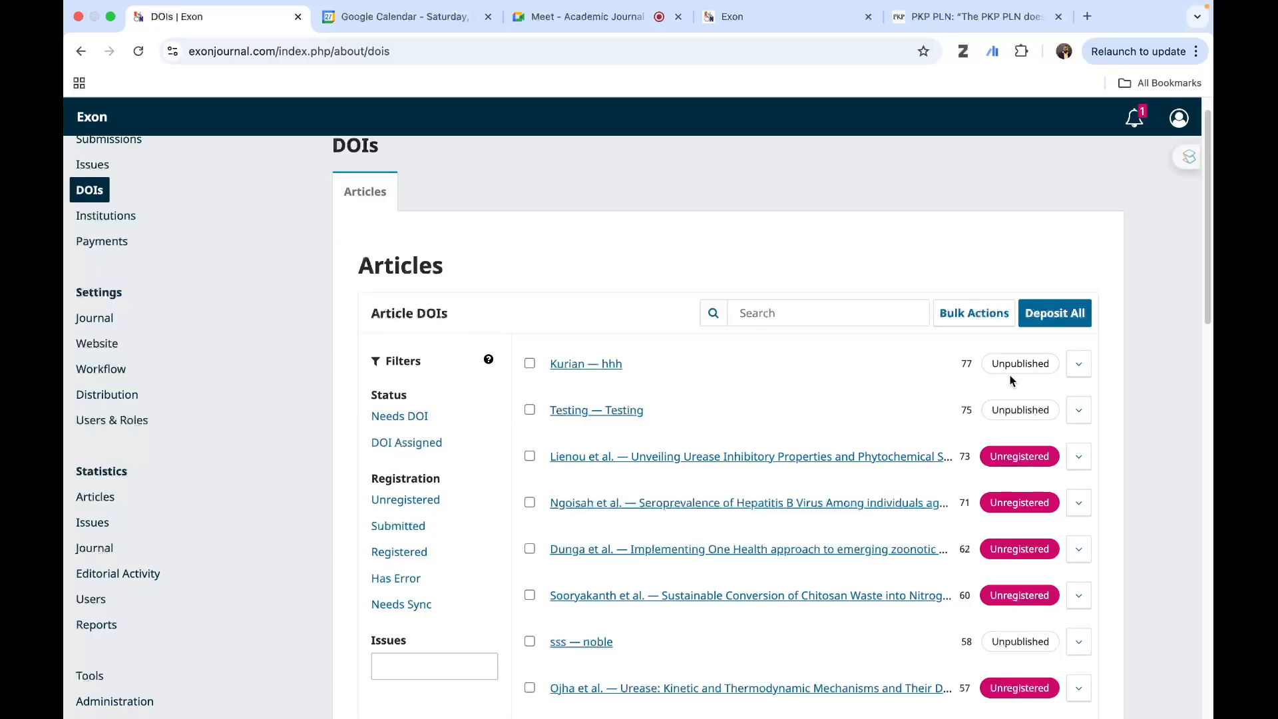
left_click(1077, 370)
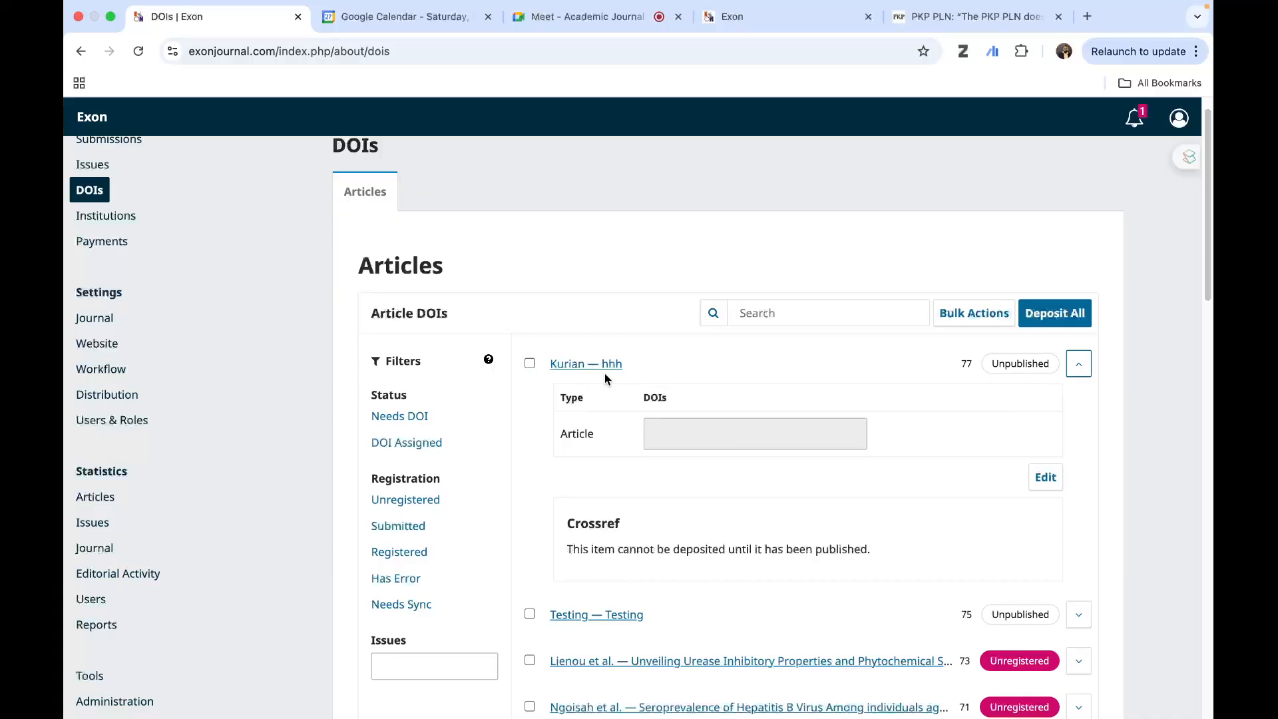
left_click(1078, 367)
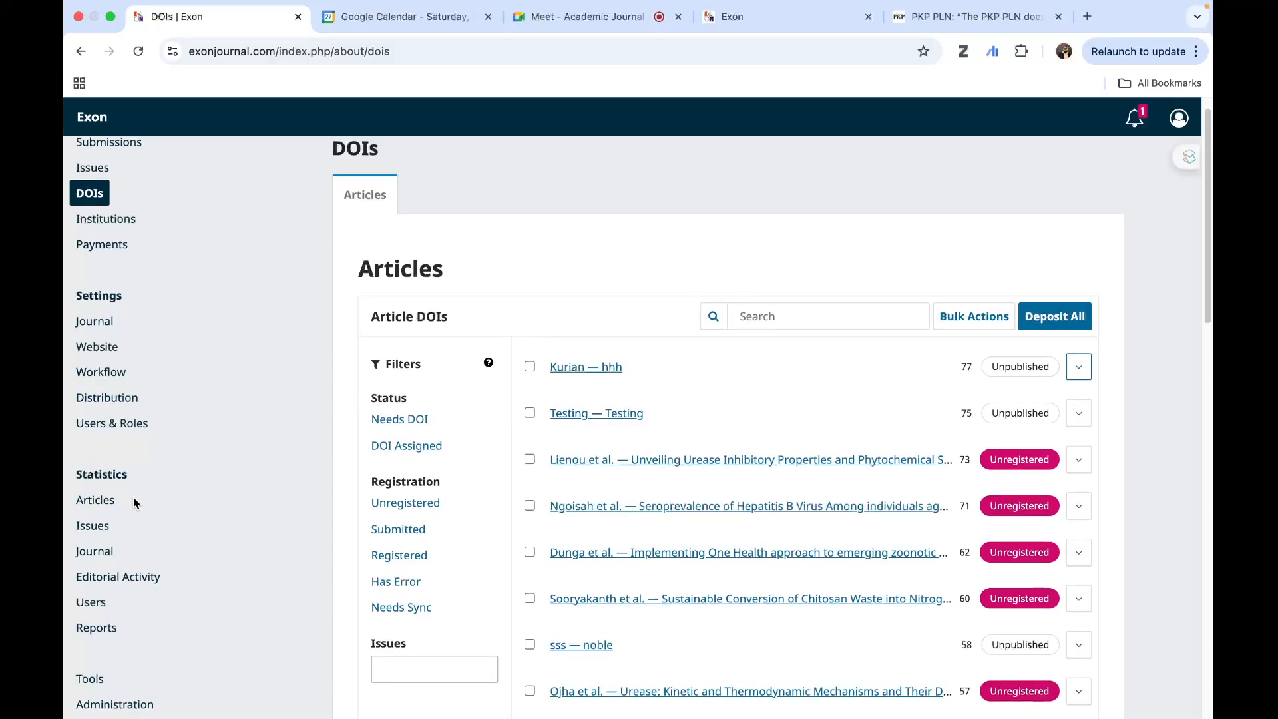
scroll(134, 500, "up", 1)
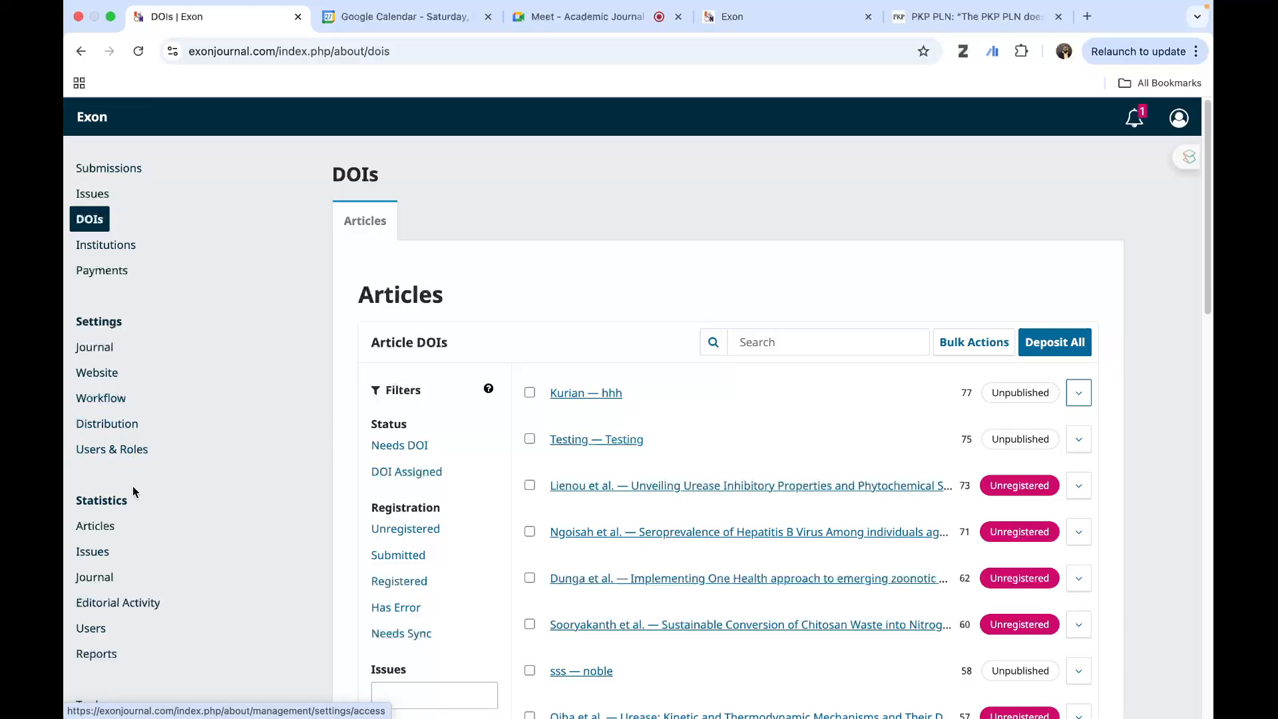
- Open the Website settings and view the appearance setup options and the site's general Setup information
left_click(99, 375)
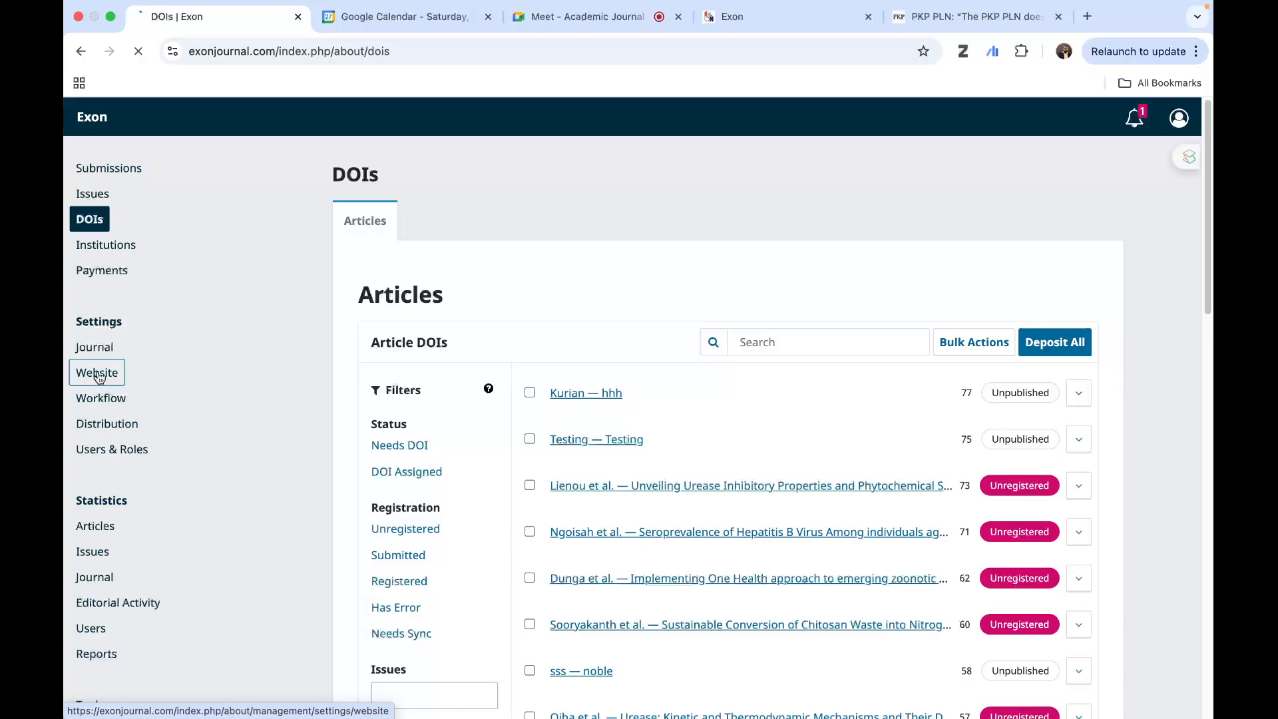
left_click(98, 373)
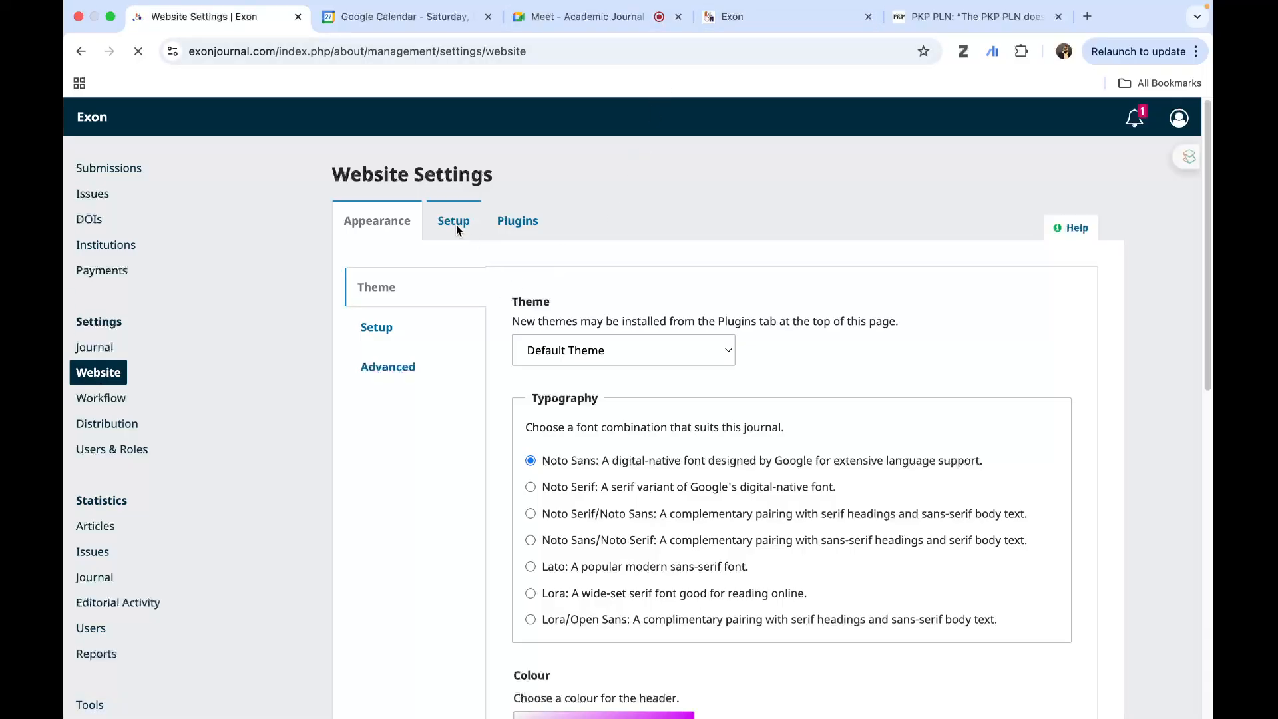
left_click(395, 330)
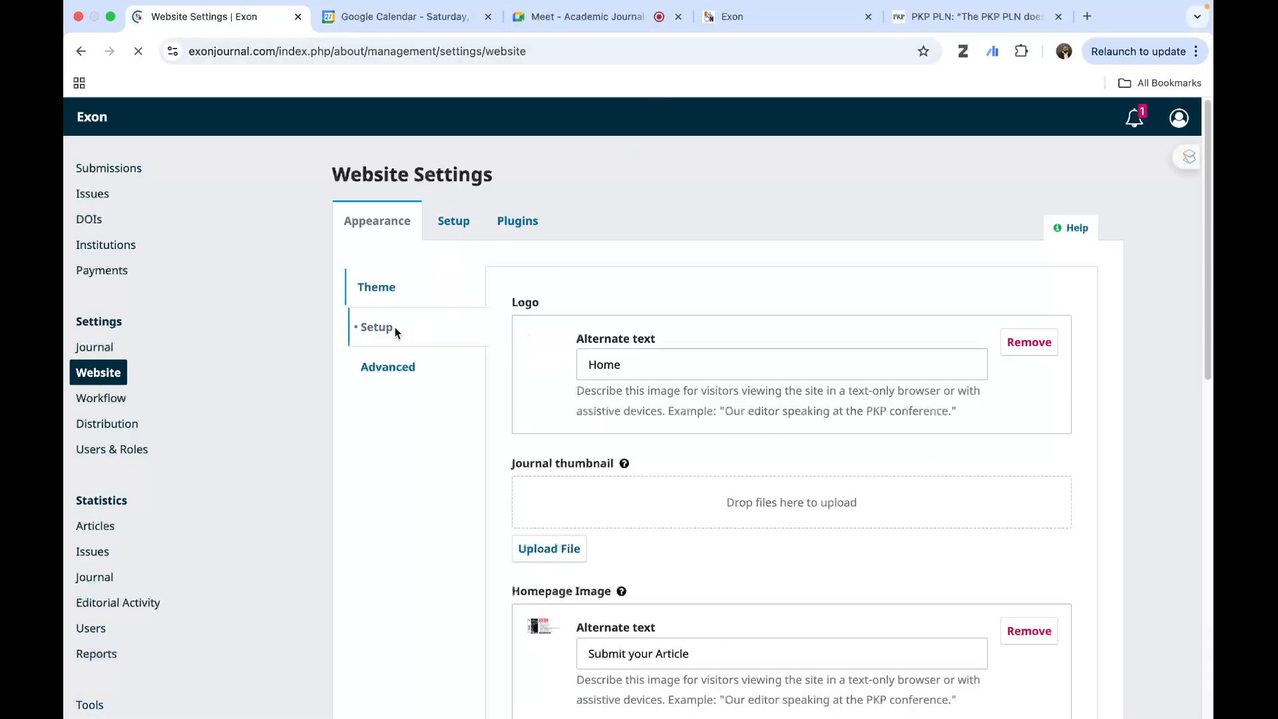
left_click(455, 225)
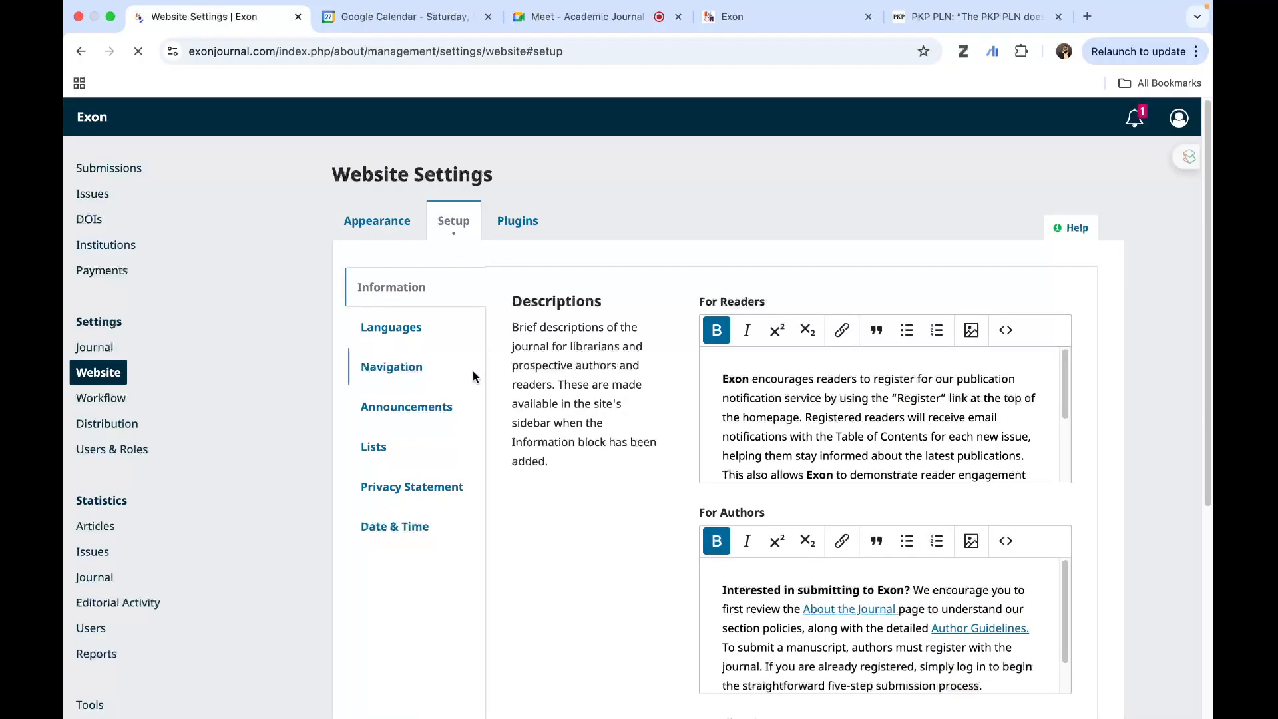
- View the journal's Workflow settings and try to open the Distribution settings
left_click(108, 400)
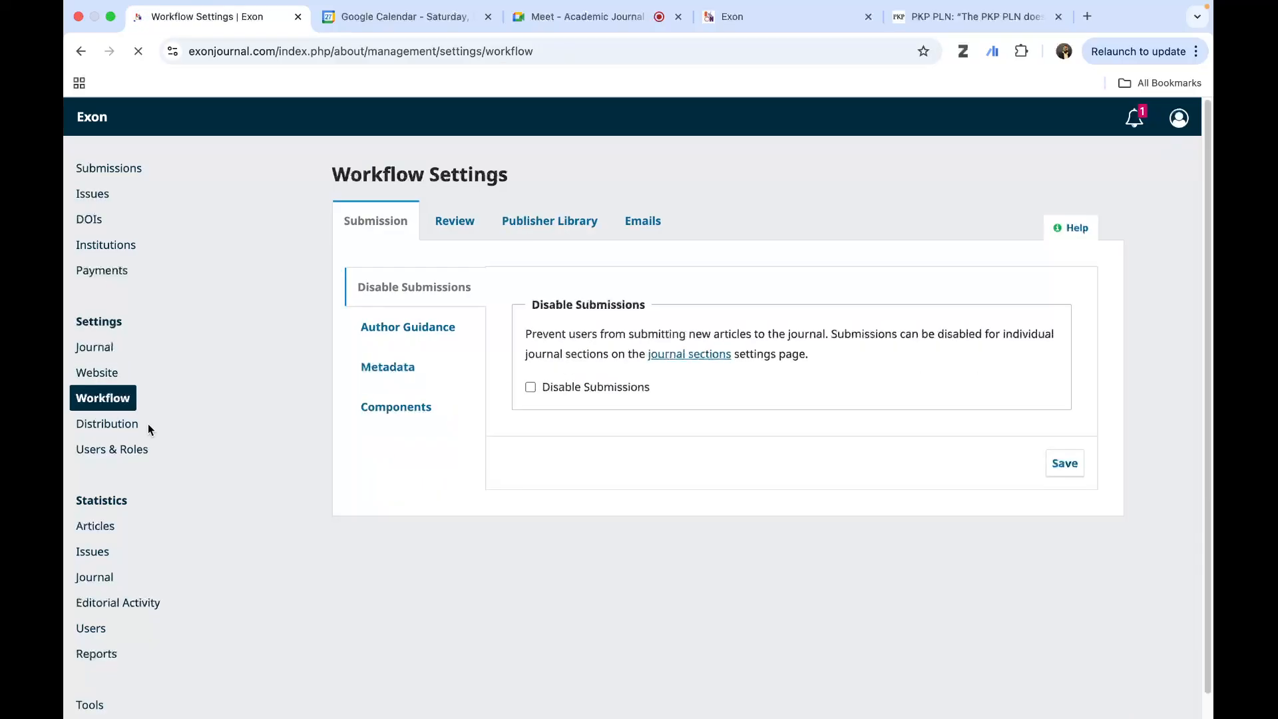
left_click(107, 424)
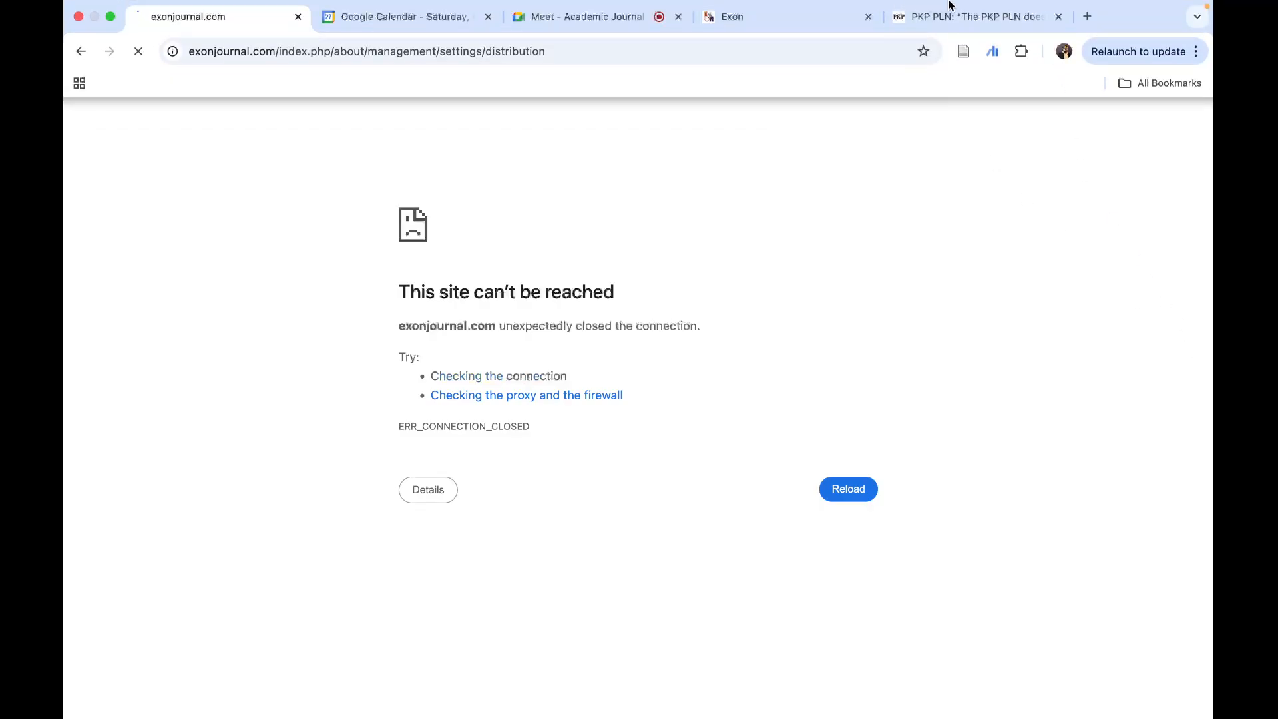
- Check which Wi-Fi network the computer is connected to and close the network list
key("super+l")
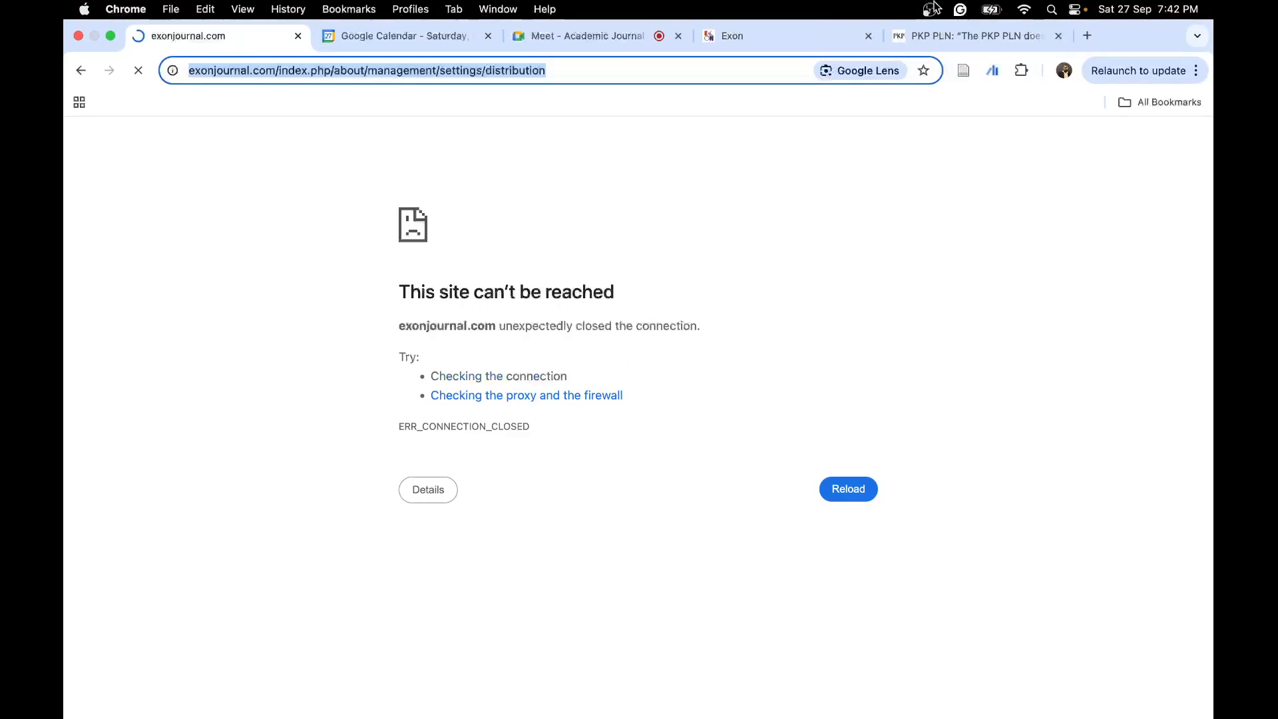
left_click(1026, 11)
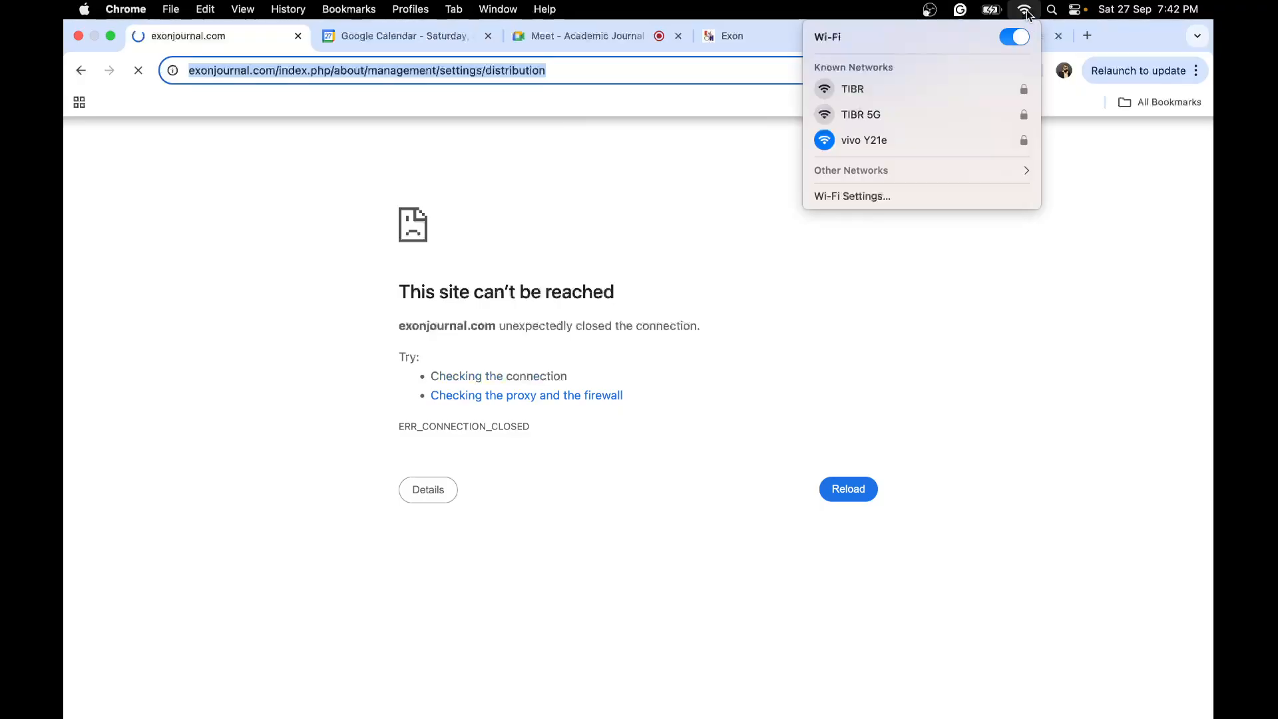
left_click(1118, 246)
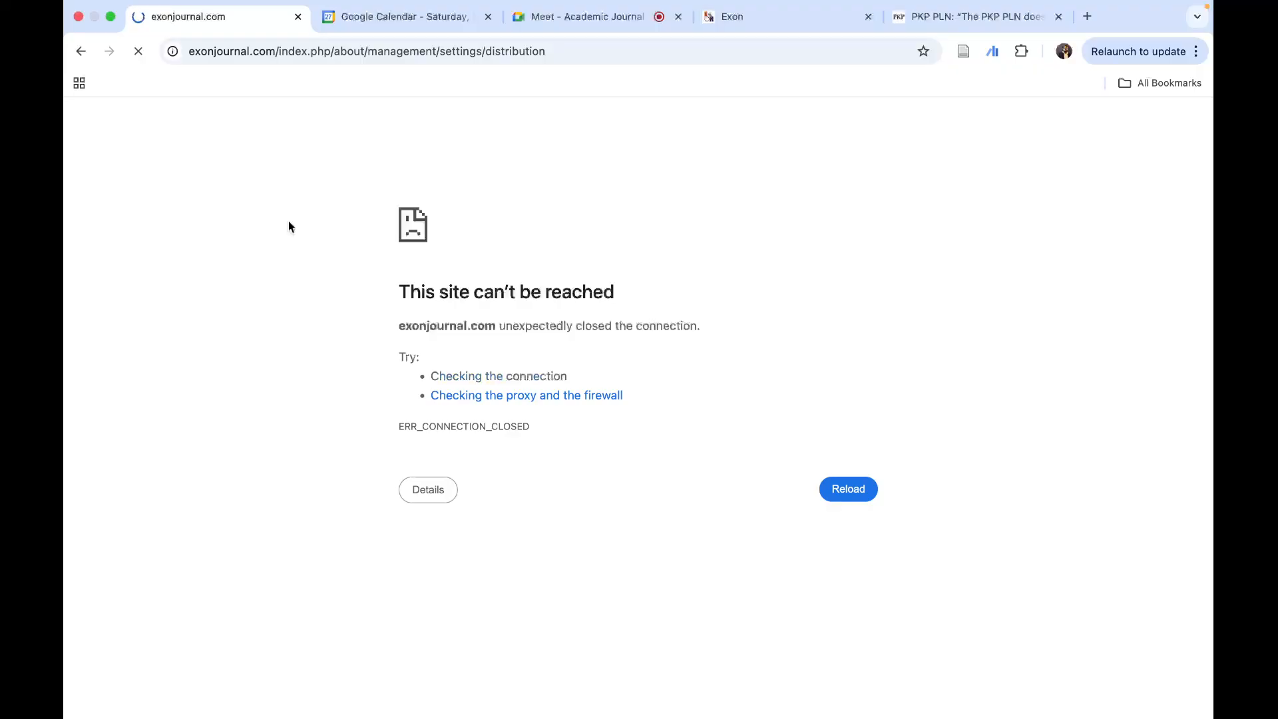
- Check the Google Meet call, return to the journal page, and close the floating meeting window
left_click(577, 20)
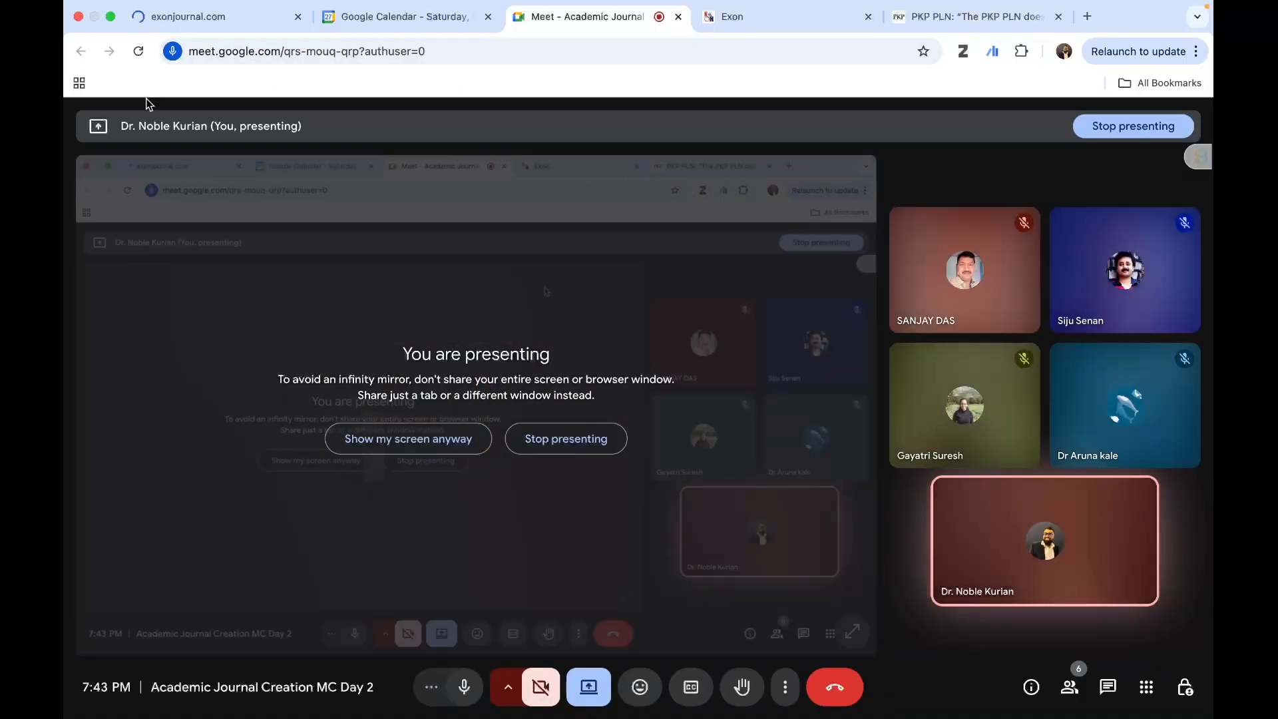
left_click(176, 19)
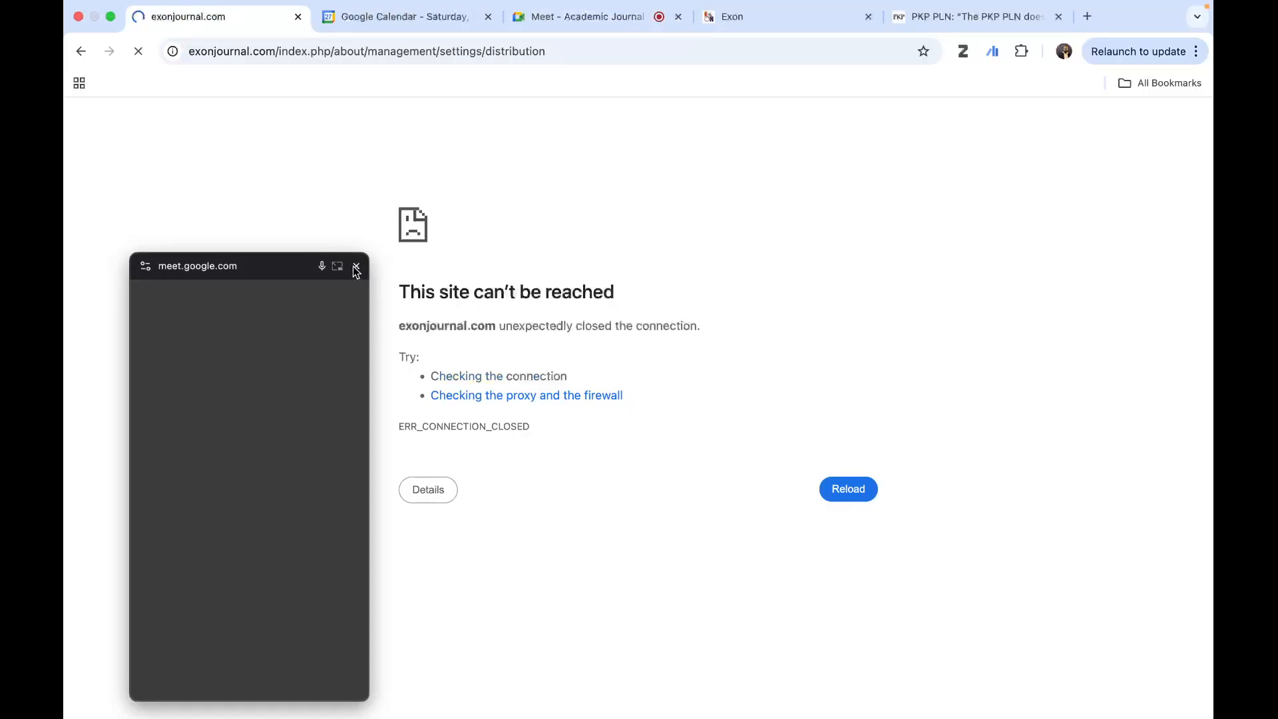
left_click(355, 267)
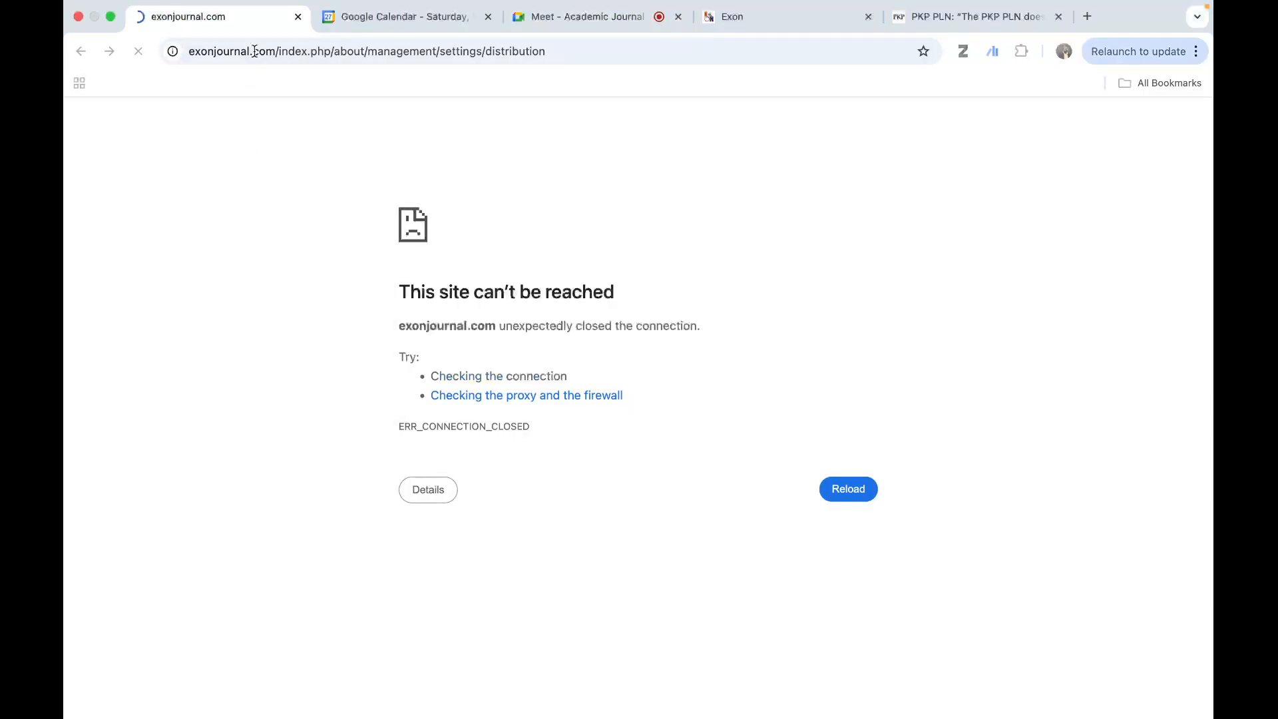
- Load exonjournal.com and open google.com in a new tab to compare whether both sites respond
left_click(253, 51)
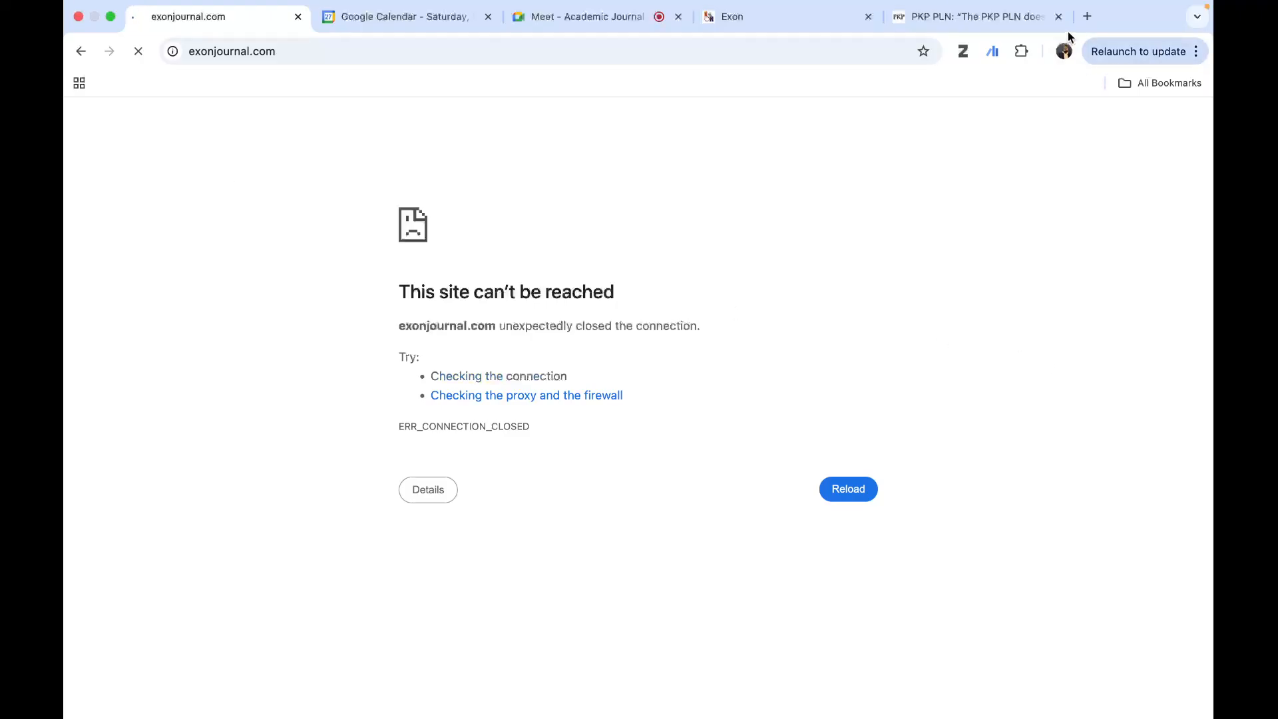
left_click(1087, 16)
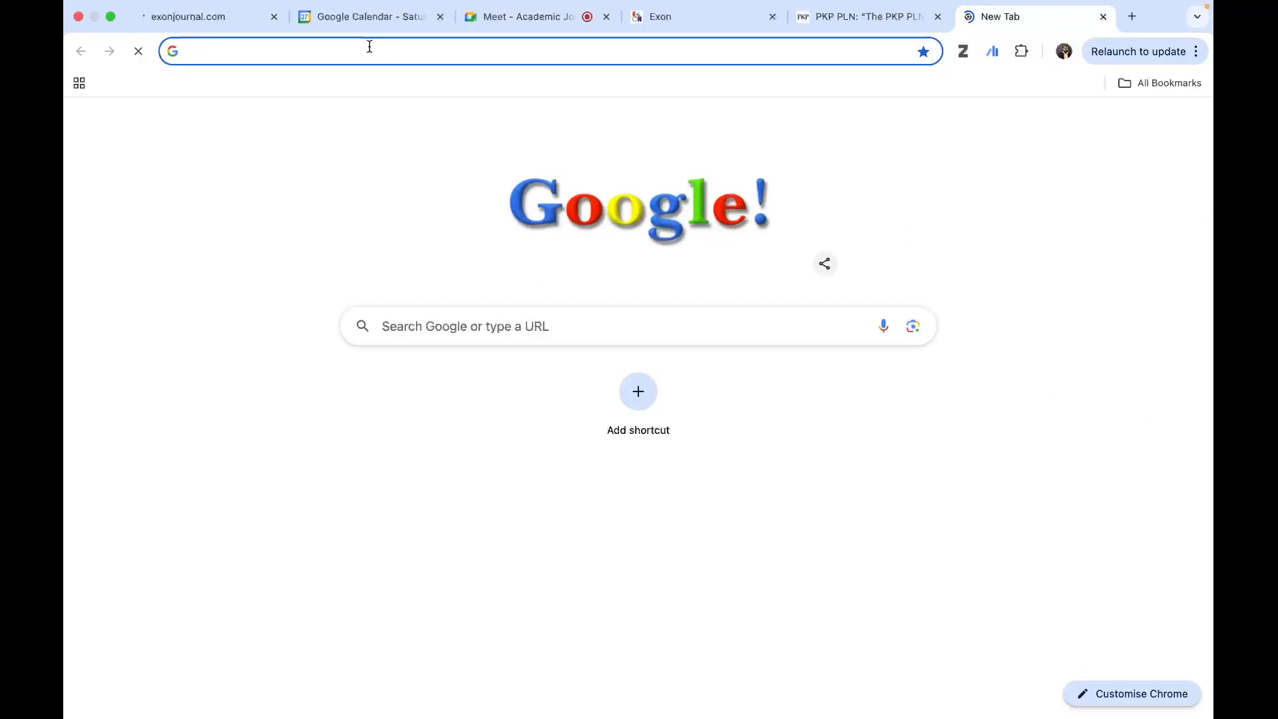
type("goo")
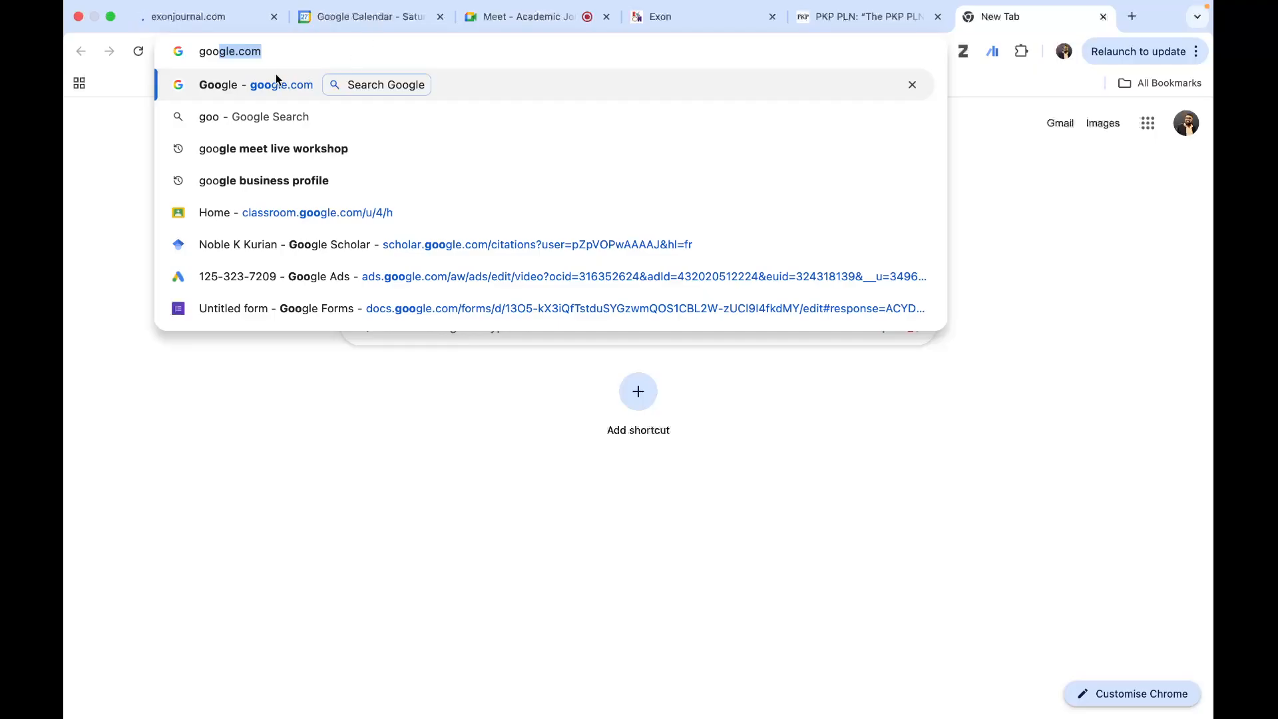
left_click(271, 86)
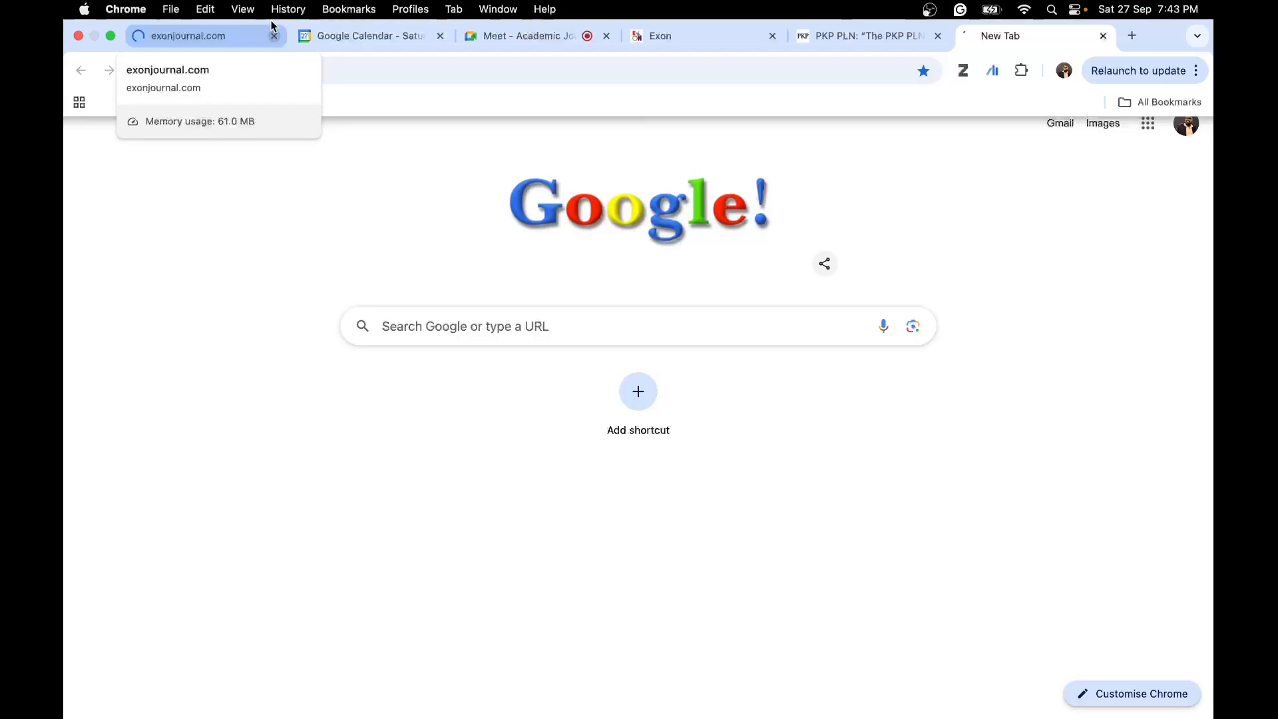
left_click(197, 39)
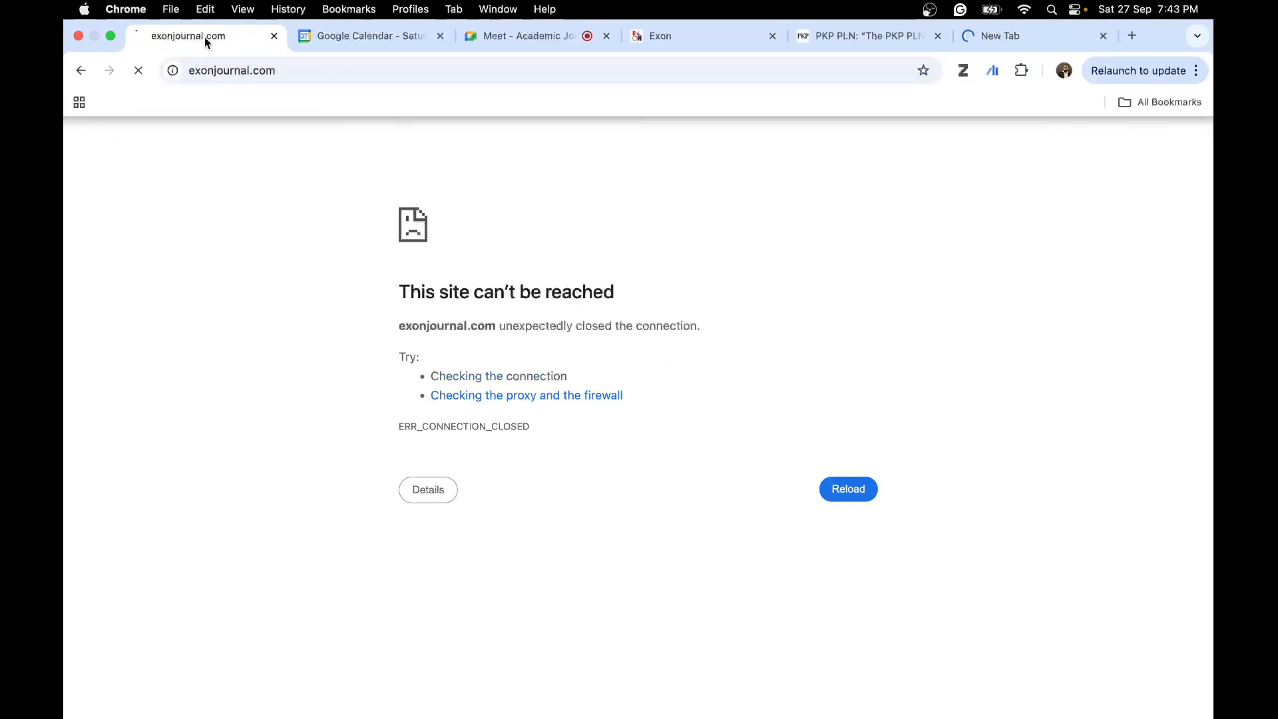
left_click(1028, 39)
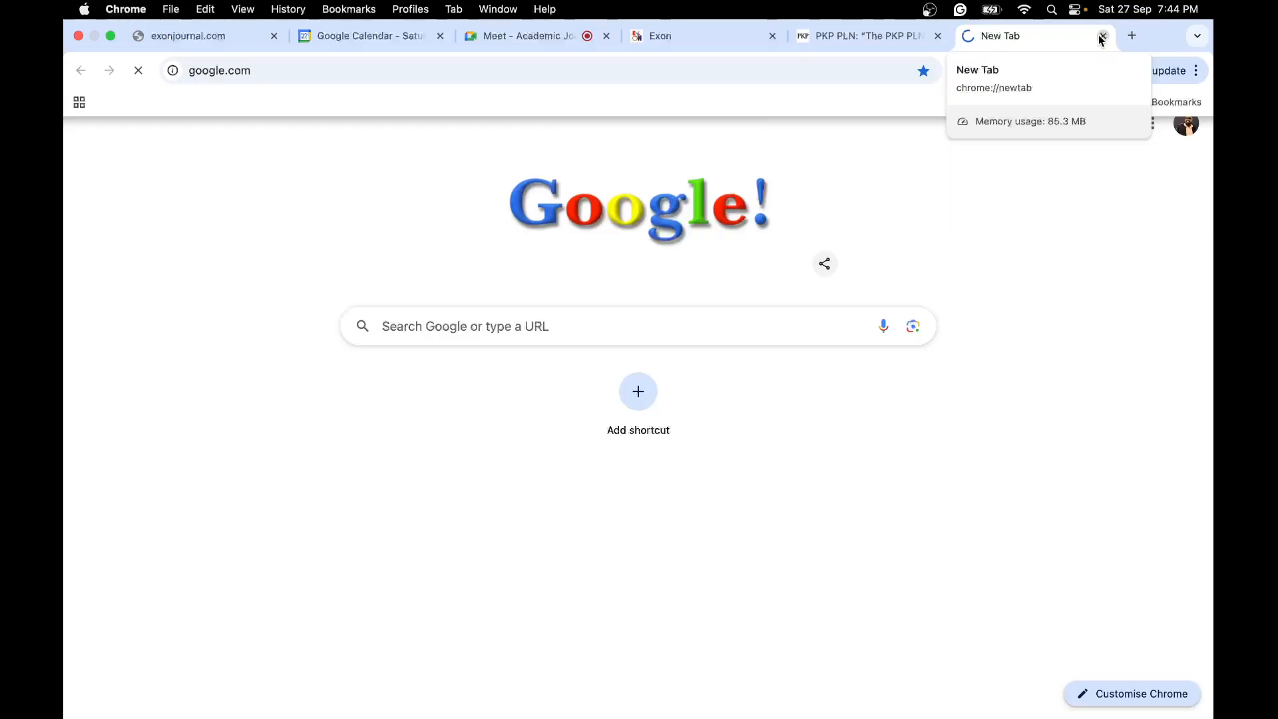
left_click(197, 39)
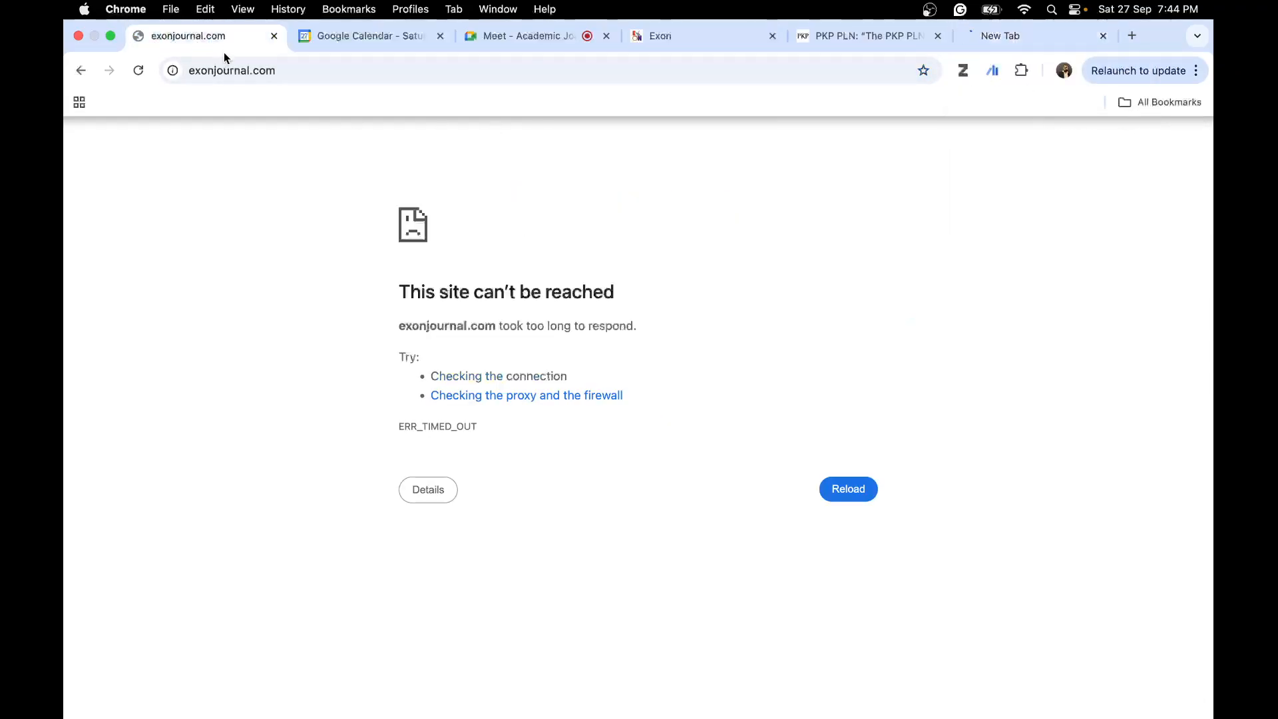
- Switch to the Google Meet call and mute the microphone
left_click(516, 37)
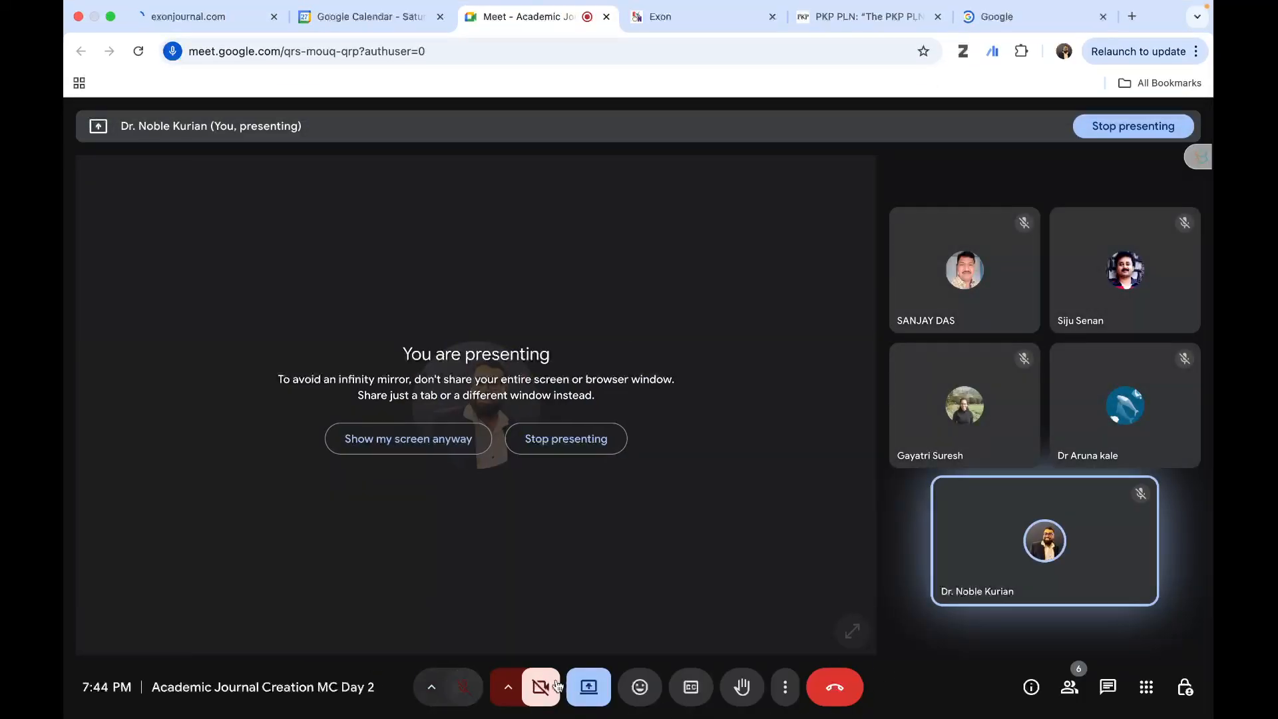
left_click(464, 687)
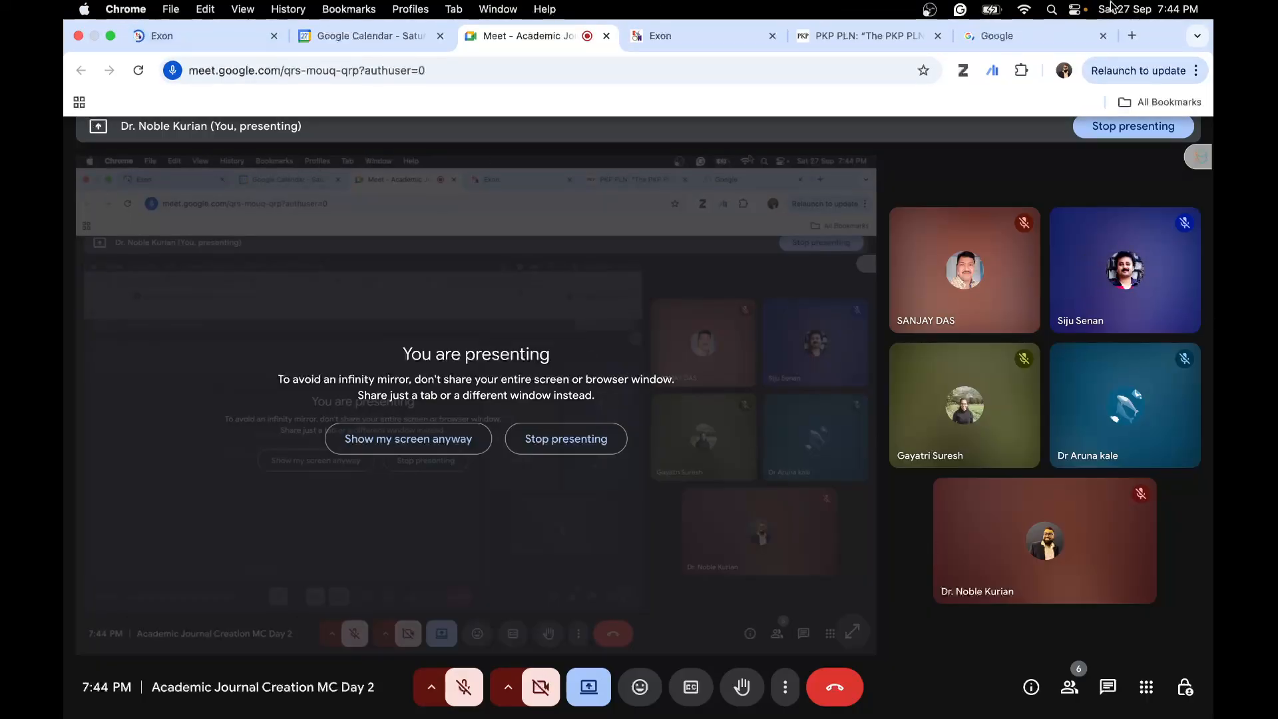
- Close the Google tab and the floating meeting window, and open the Exon journal's Dashboard
left_click(1037, 39)
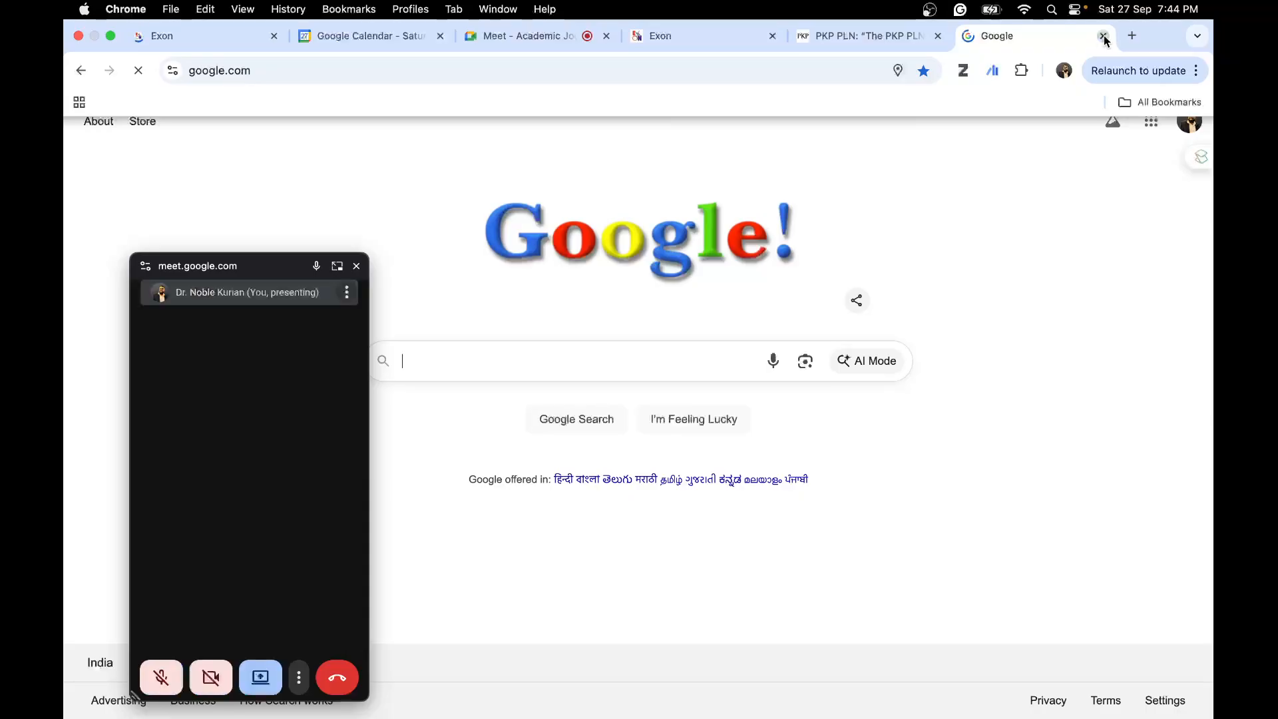
left_click(1103, 35)
left_click(189, 38)
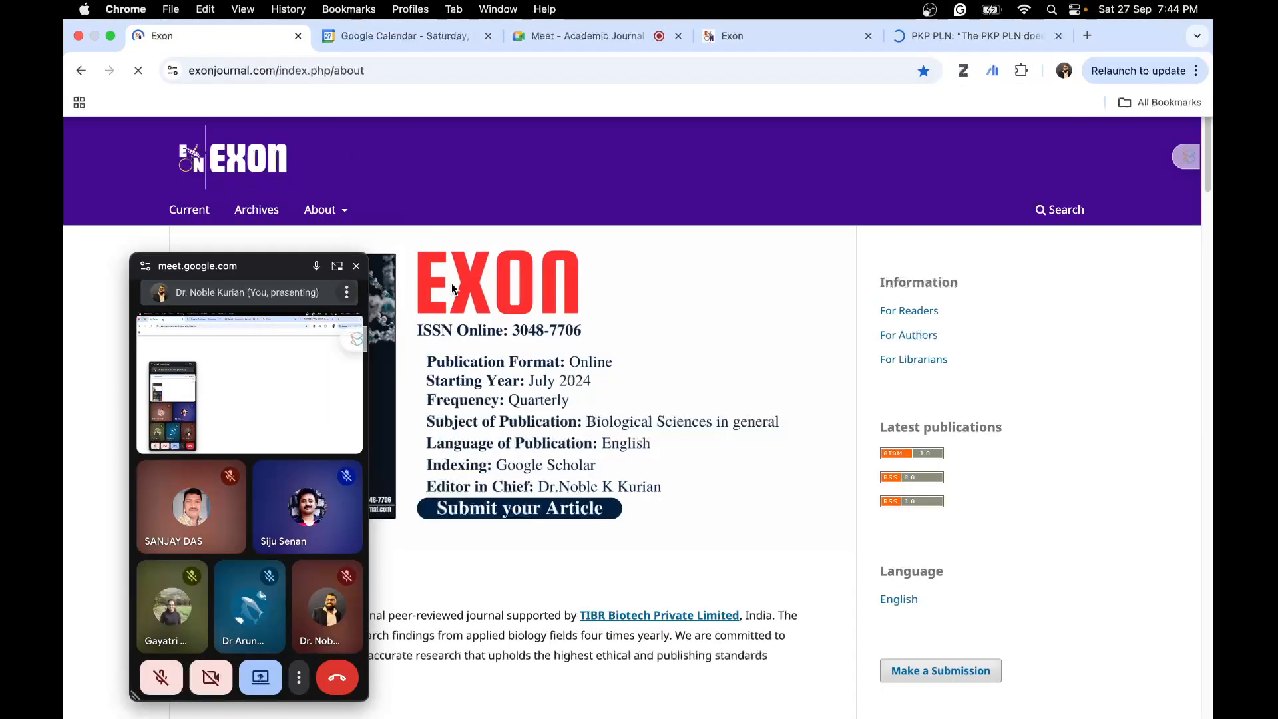
left_click(356, 267)
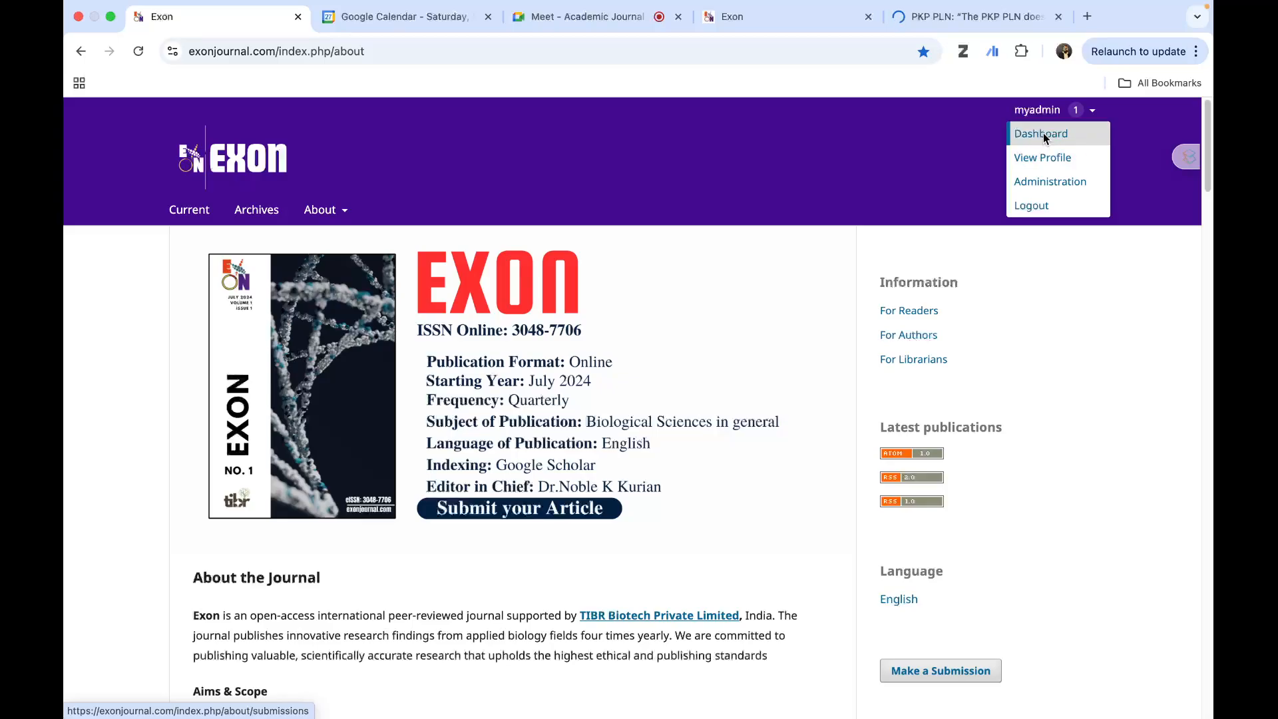
left_click(1044, 133)
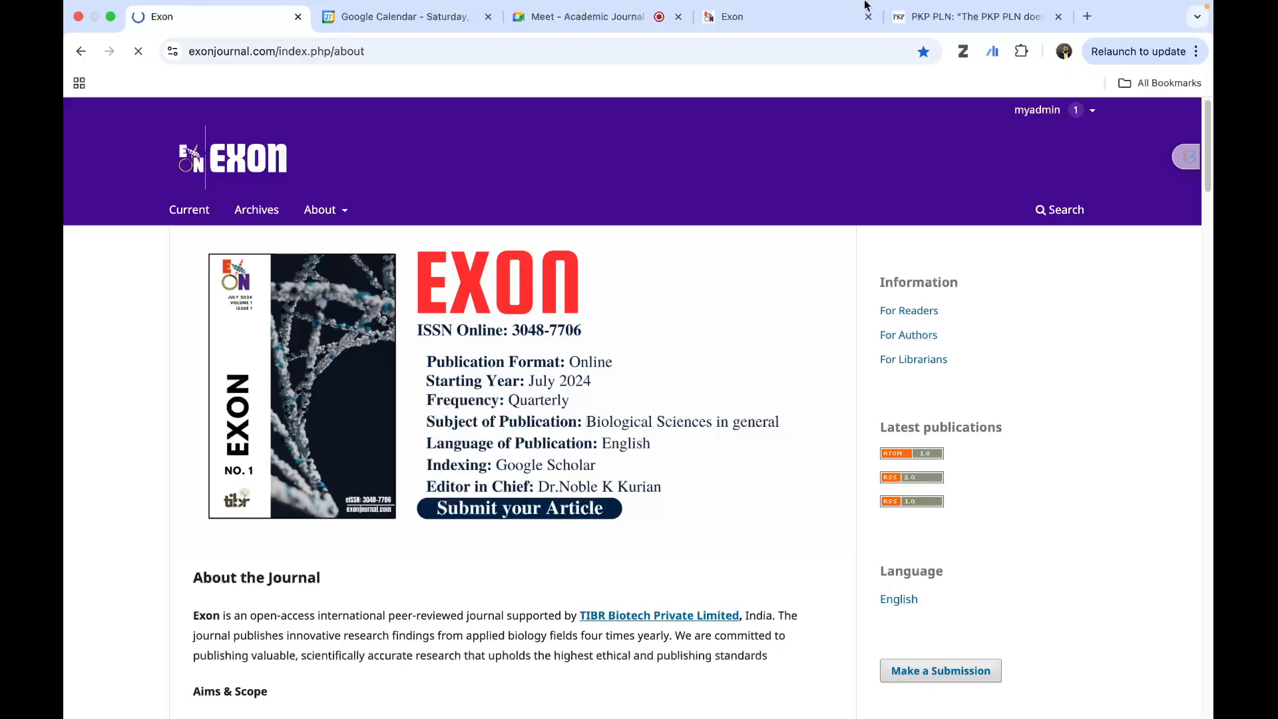
mouse_move(950, 5)
left_click(1026, 9)
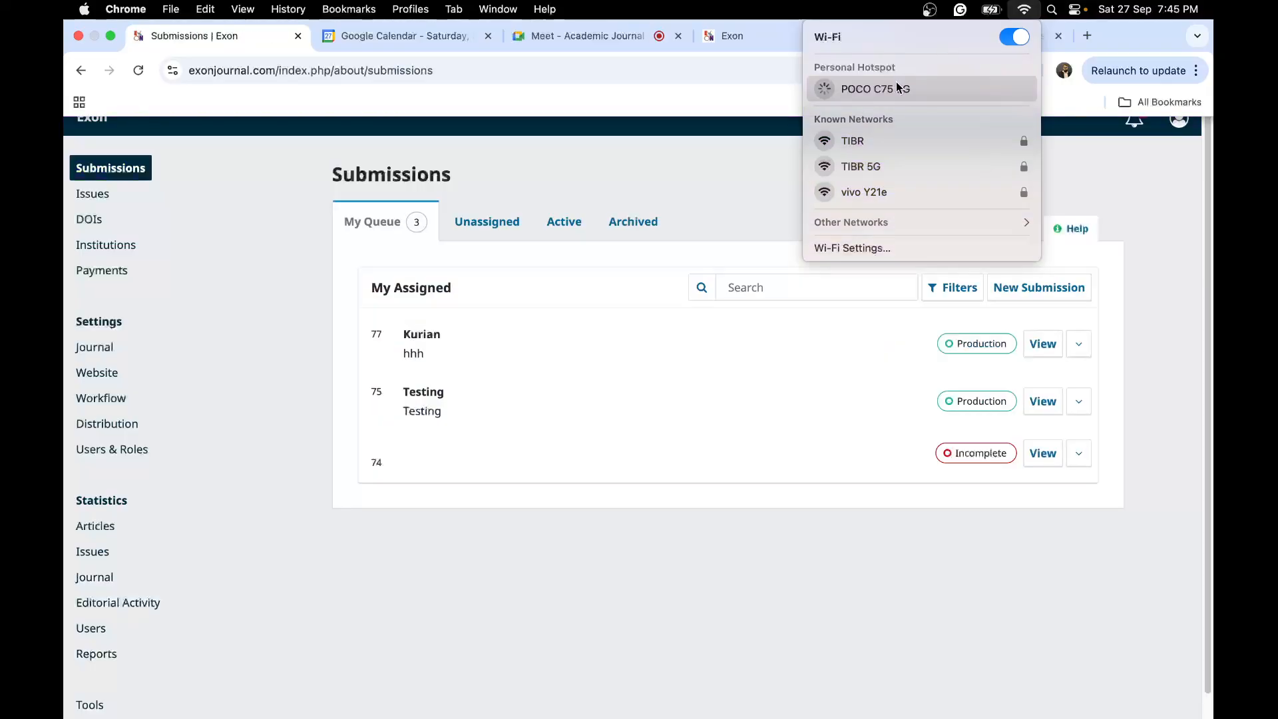
left_click(896, 83)
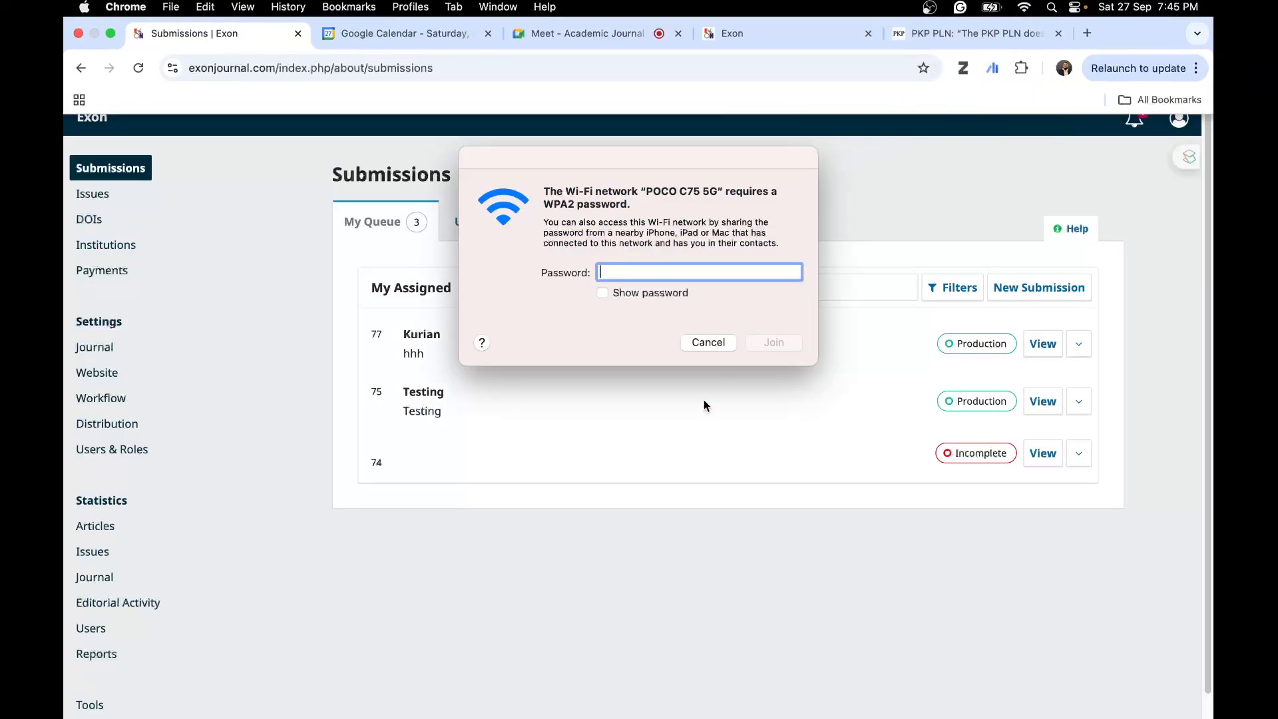
left_click(709, 342)
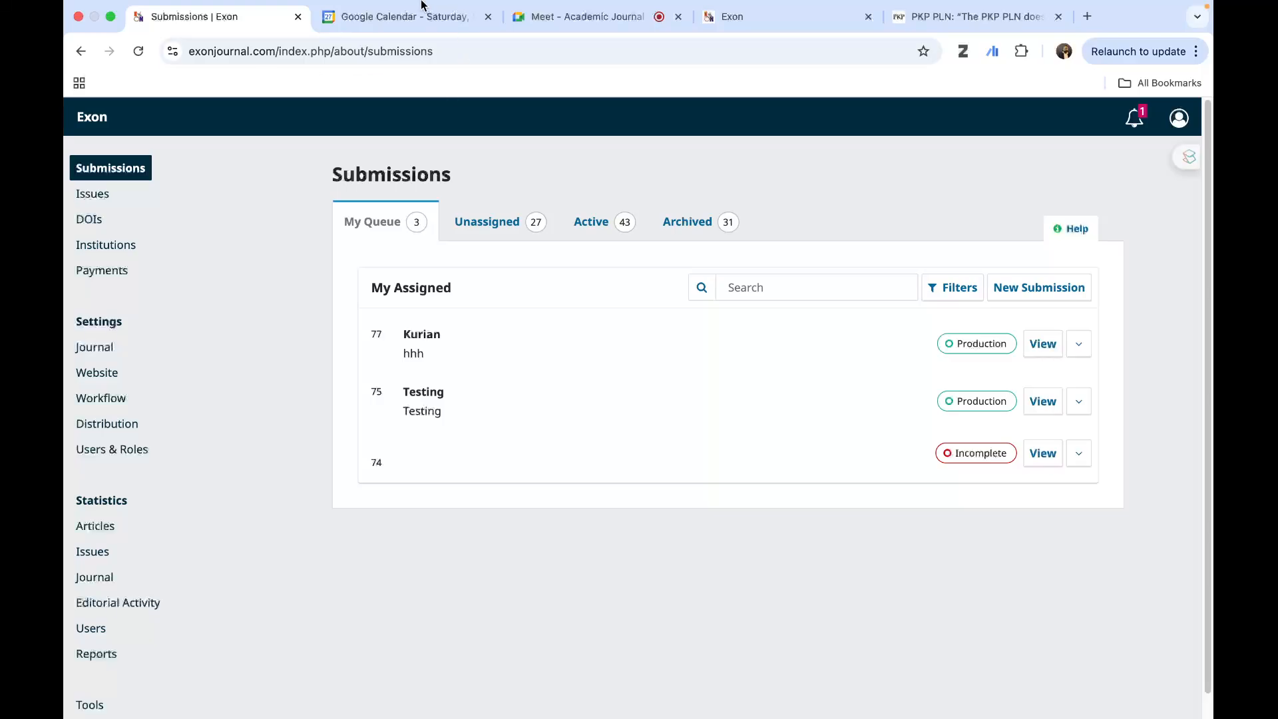
- Unmute the microphone in the Google Meet call and return to the Submissions page without the floating meeting window
left_click(532, 37)
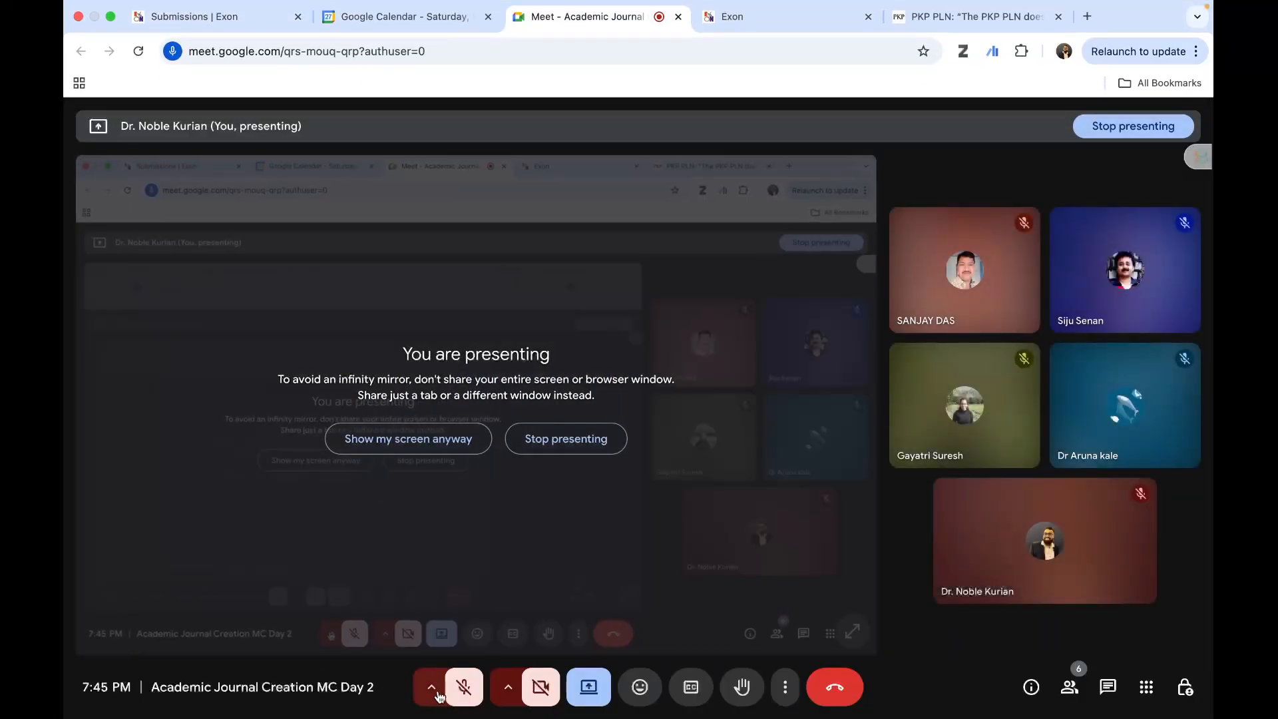
left_click(461, 690)
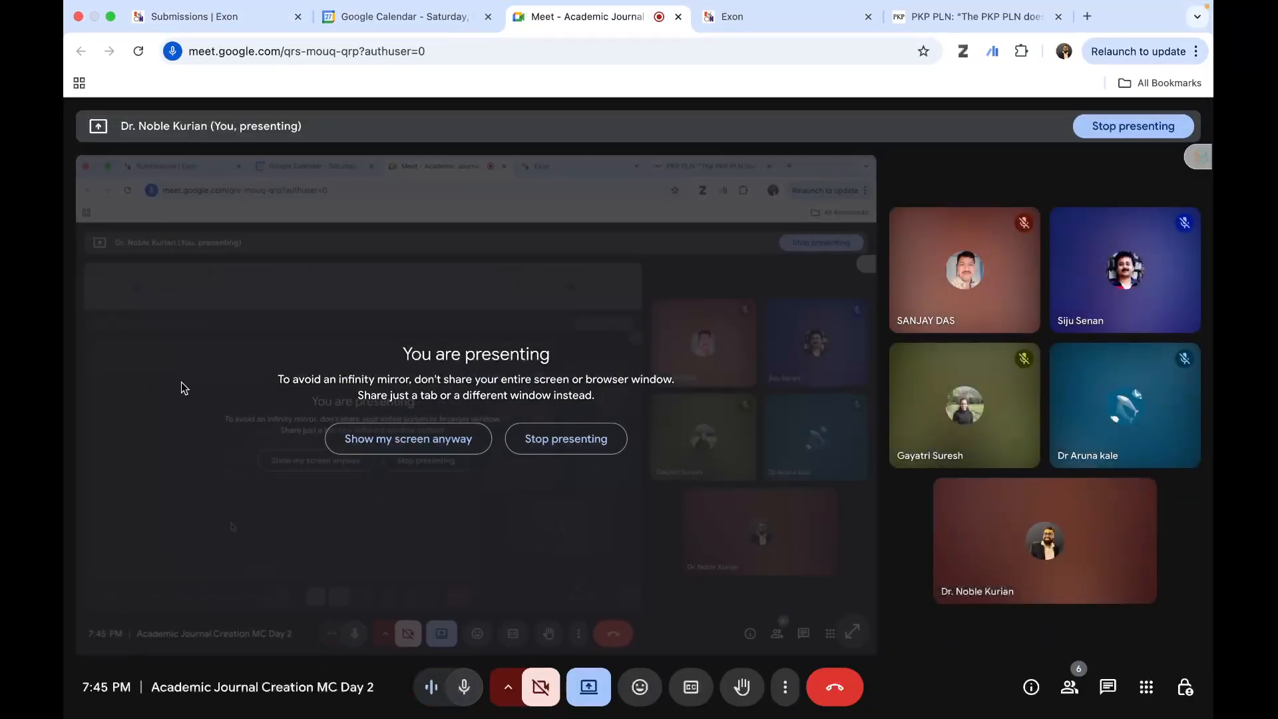
left_click(186, 17)
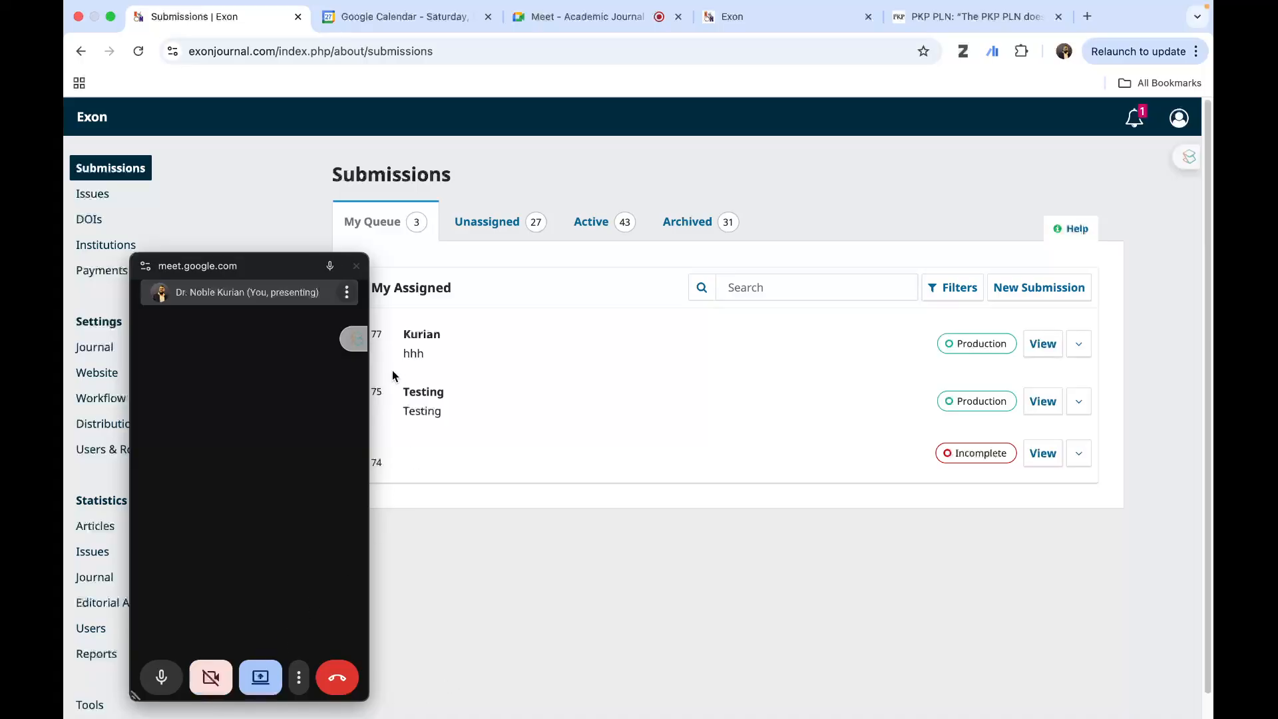
left_click(356, 266)
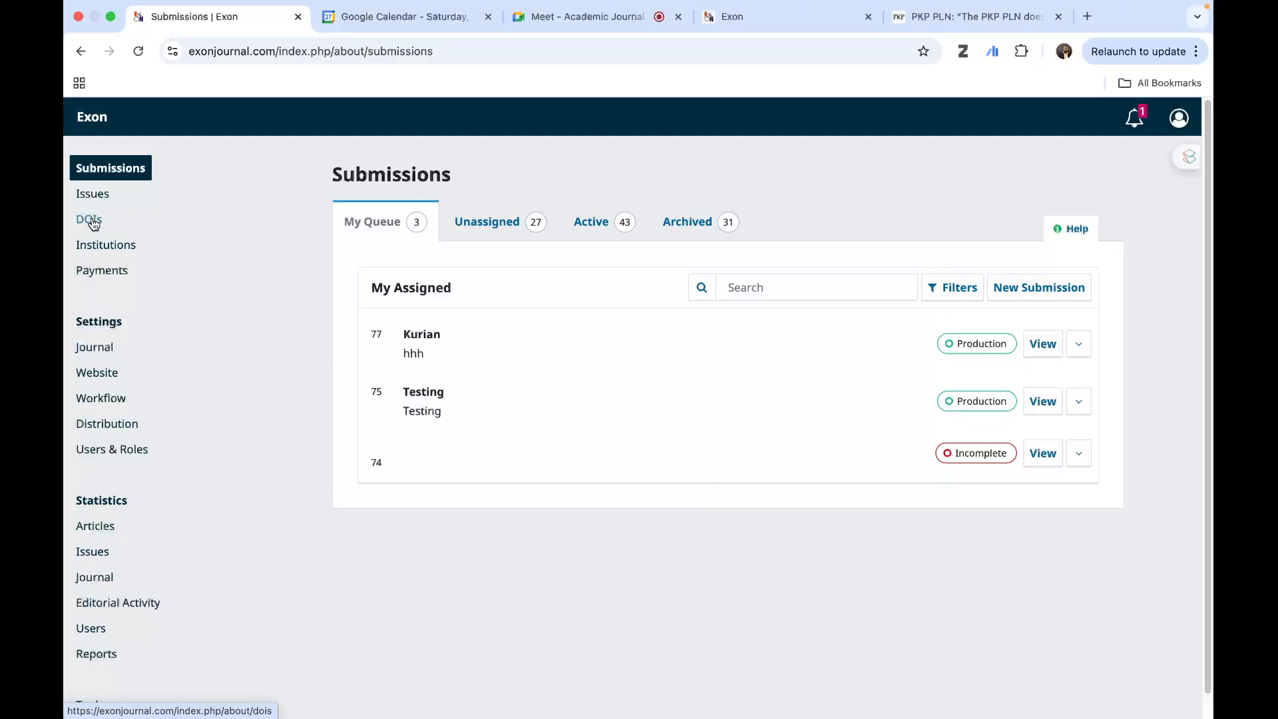
- Open the journal's Distribution settings and check the Google Meet call, returning without the floating meeting window
left_click(113, 426)
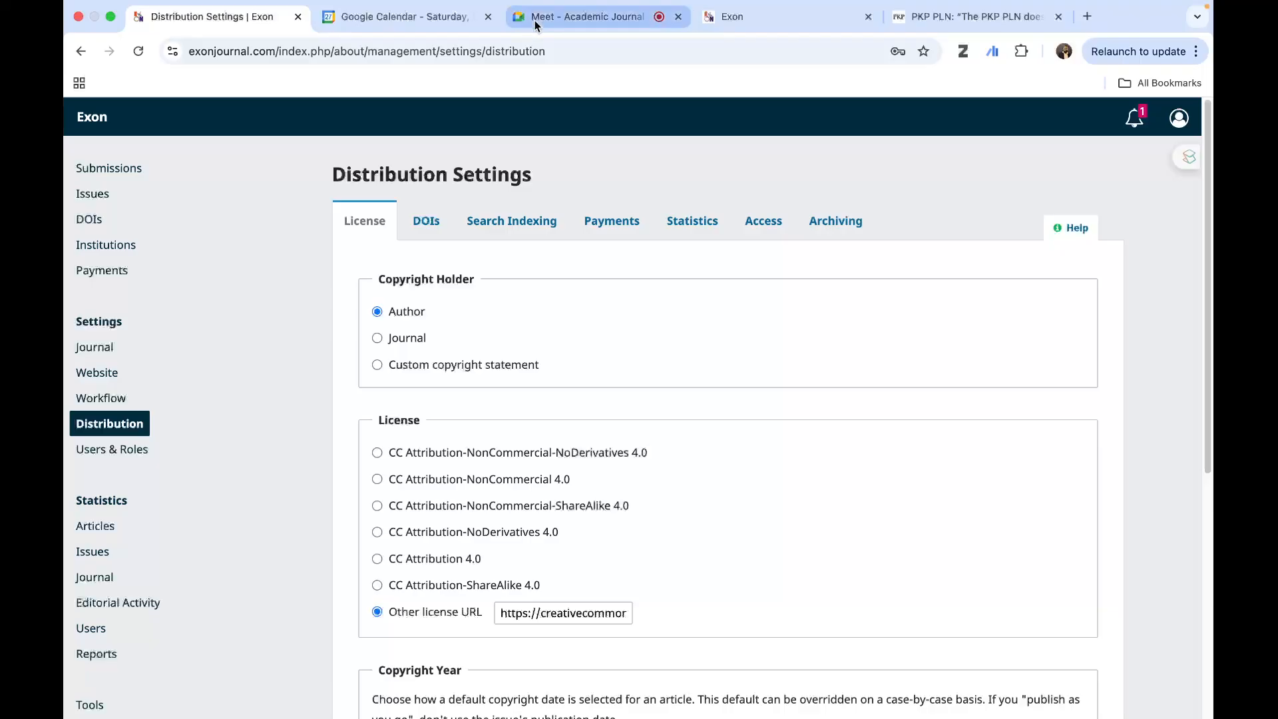
left_click(639, 17)
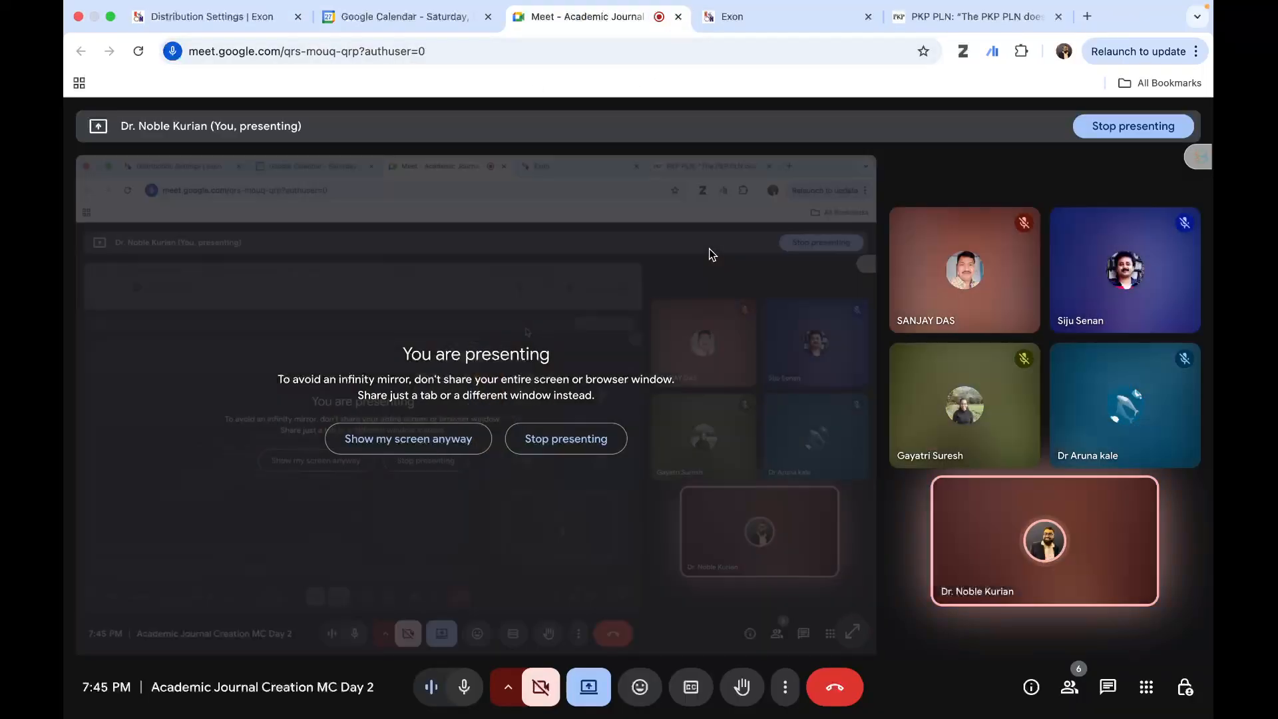
left_click(181, 17)
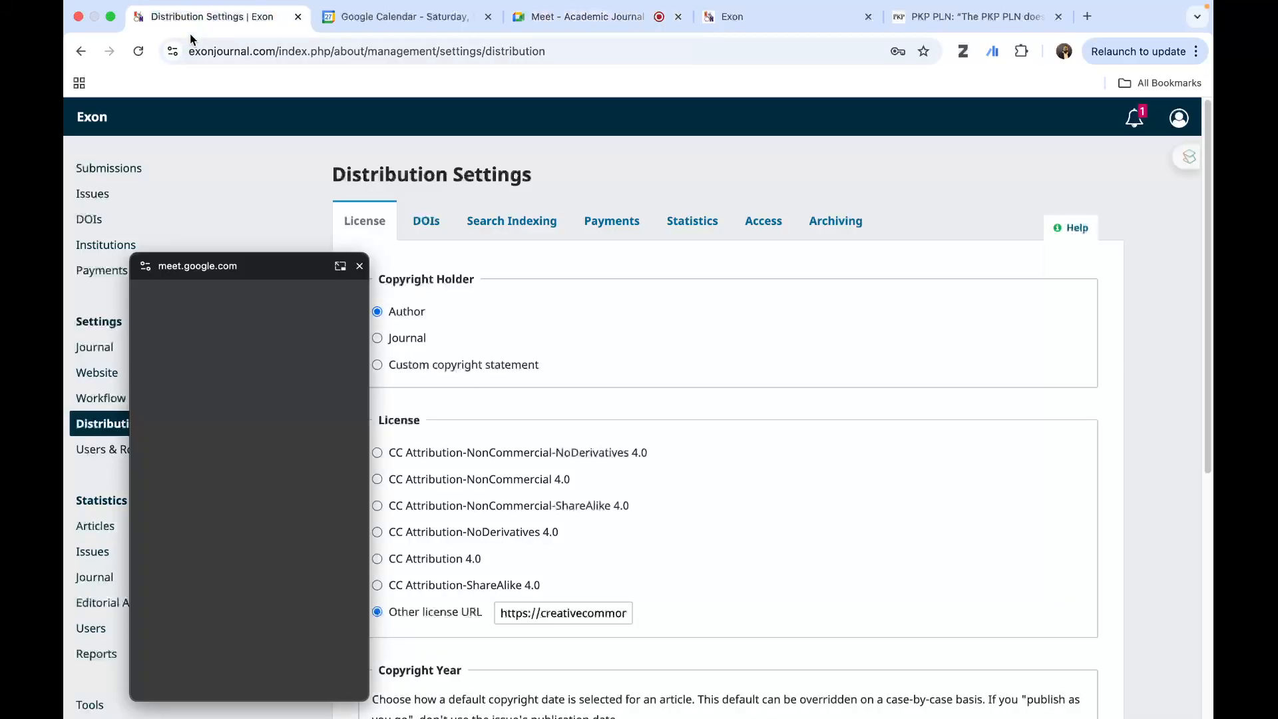
left_click(356, 266)
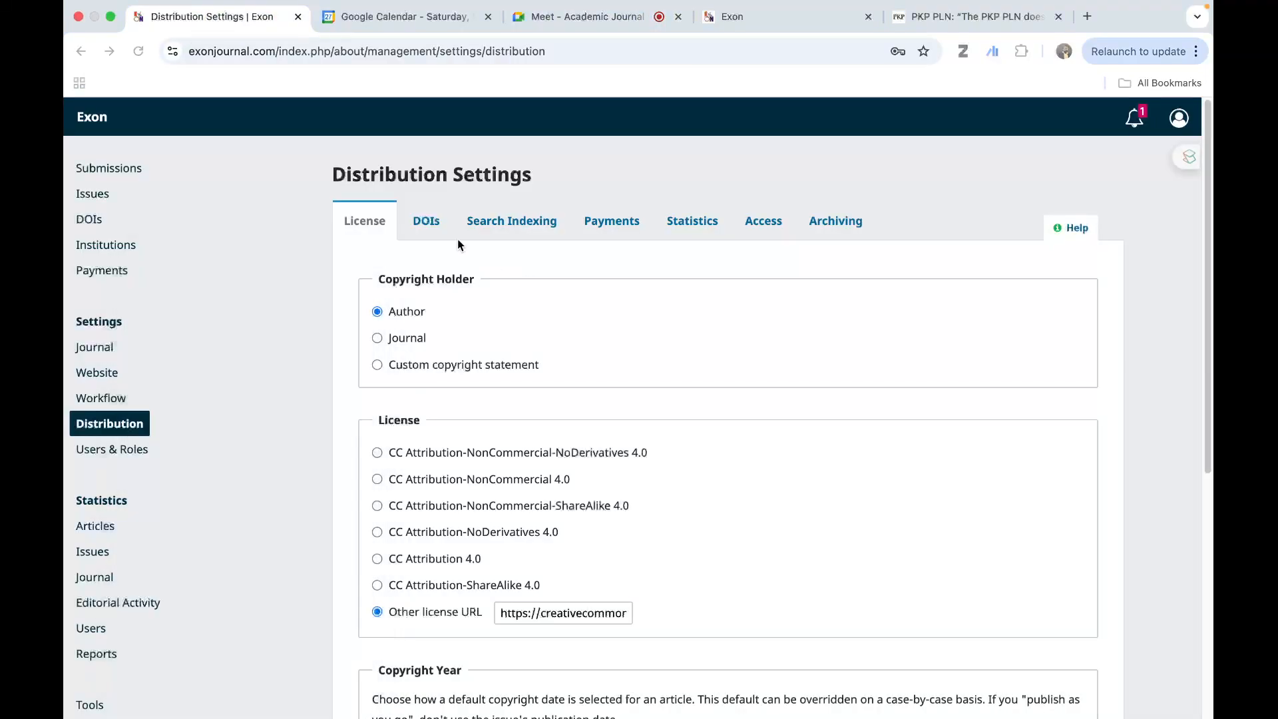
- Open the DOI registration settings and view the registration agency choices, keeping Crossref selected
left_click(433, 223)
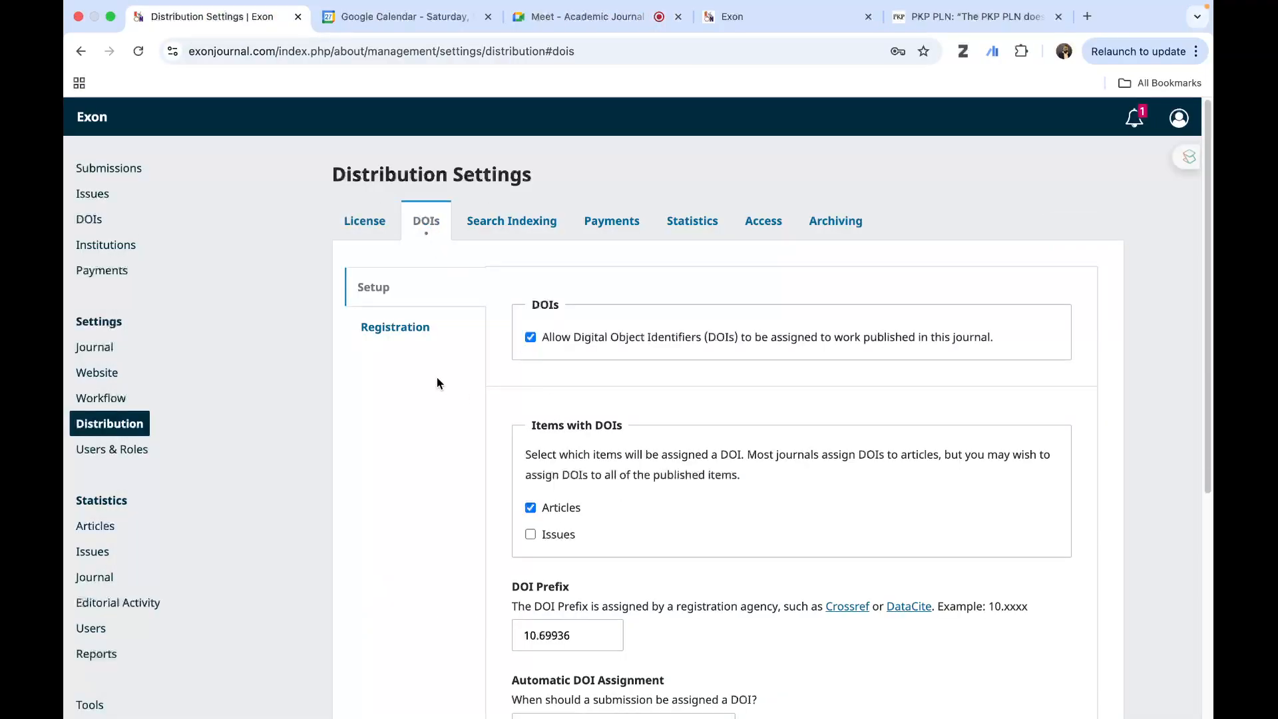
left_click(422, 326)
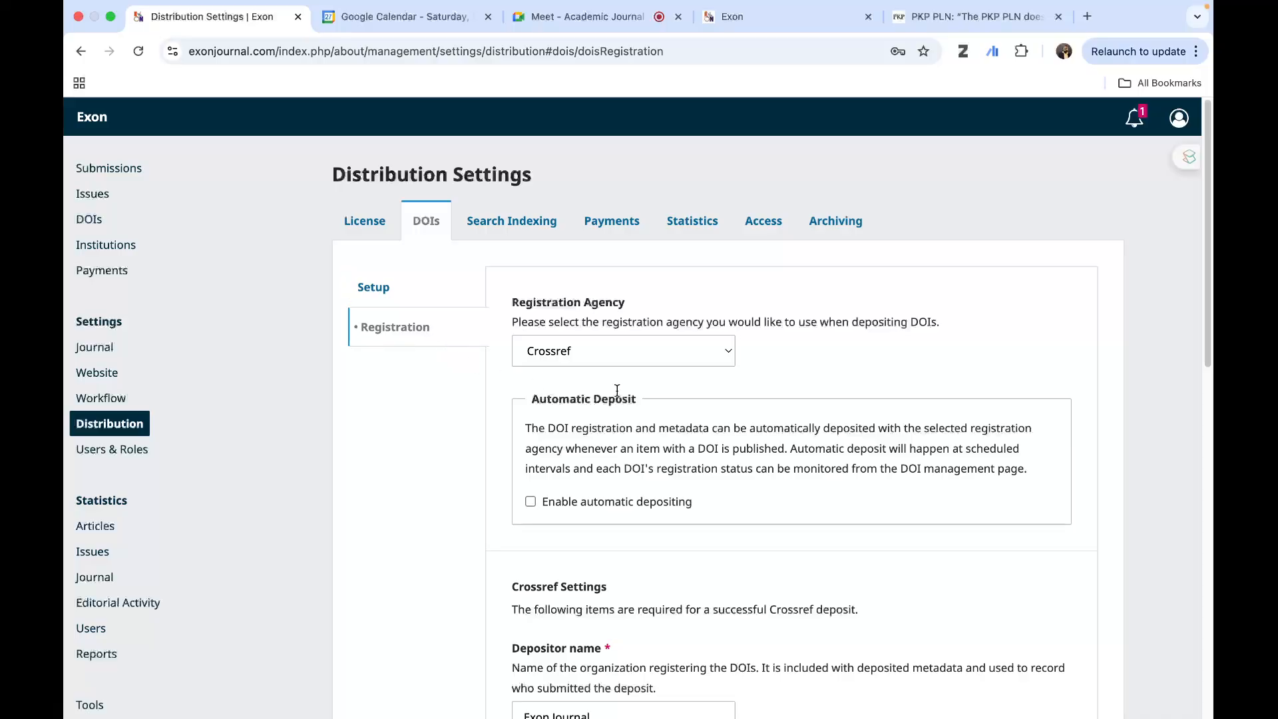
left_click(672, 360)
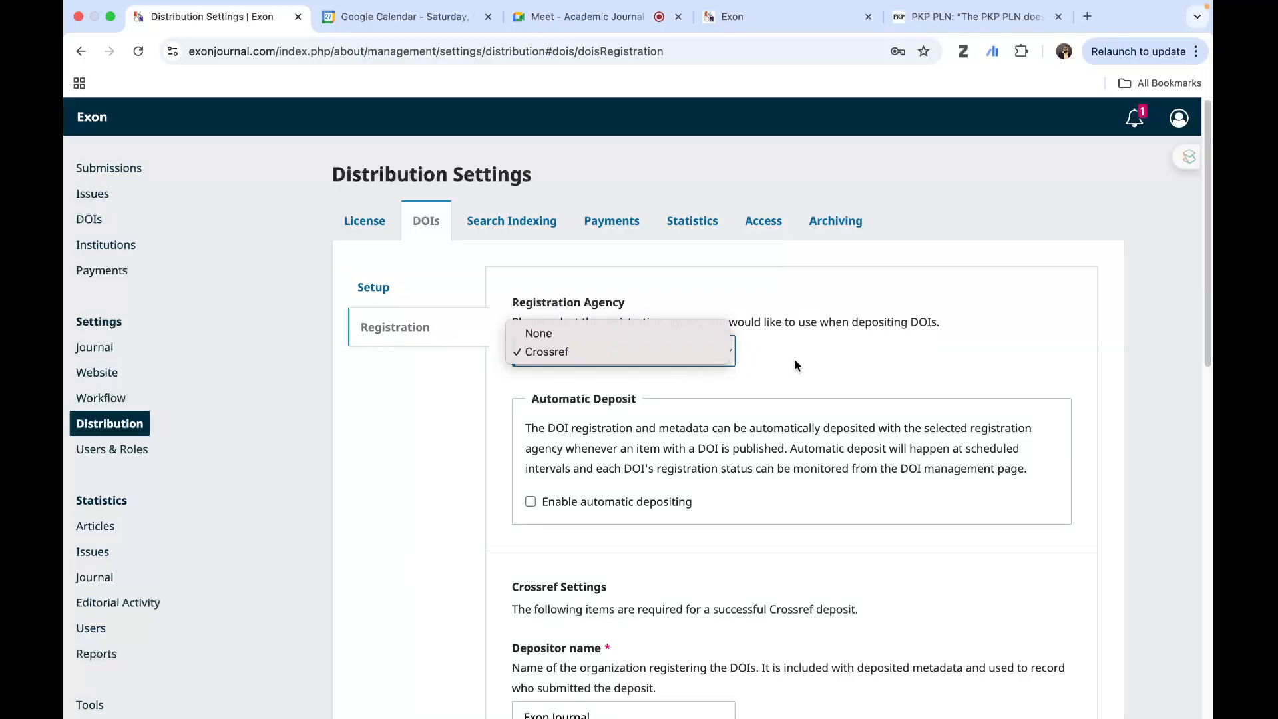
left_click(711, 366)
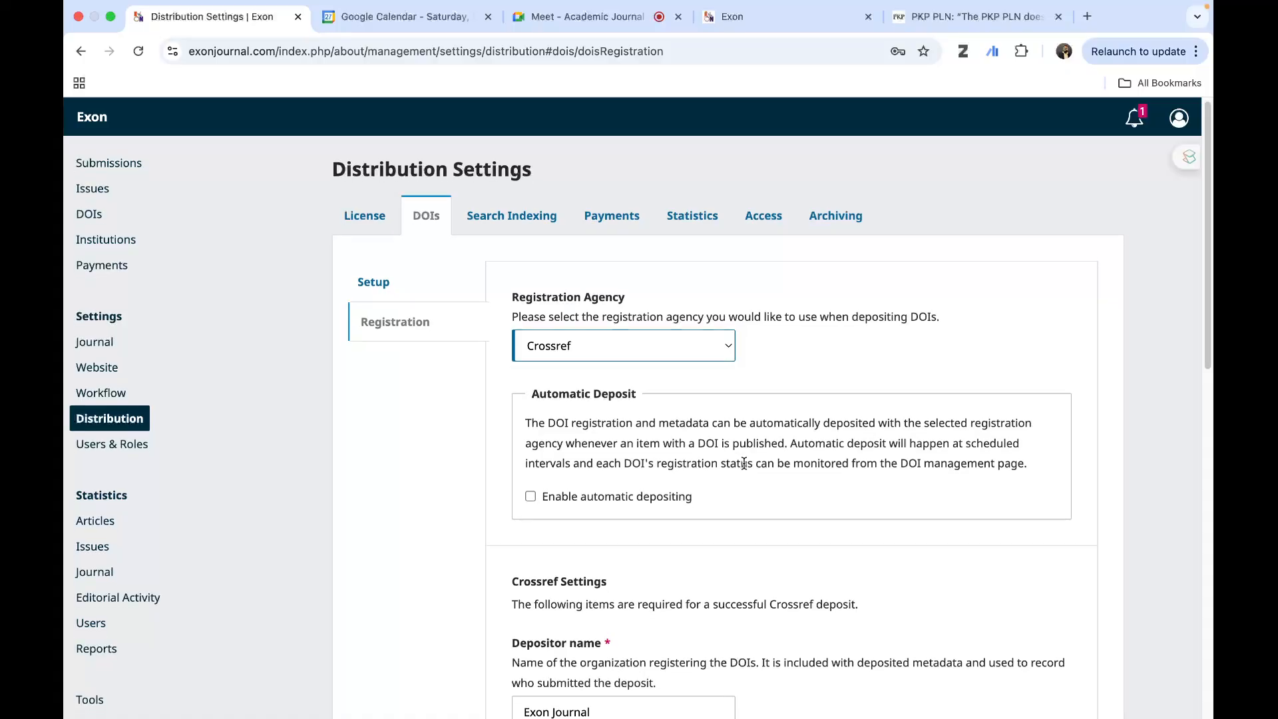
- Examine the Crossref registration settings, covering automatic deposit, depositor details, account credentials and the testing option
scroll(592, 457, "down", 2)
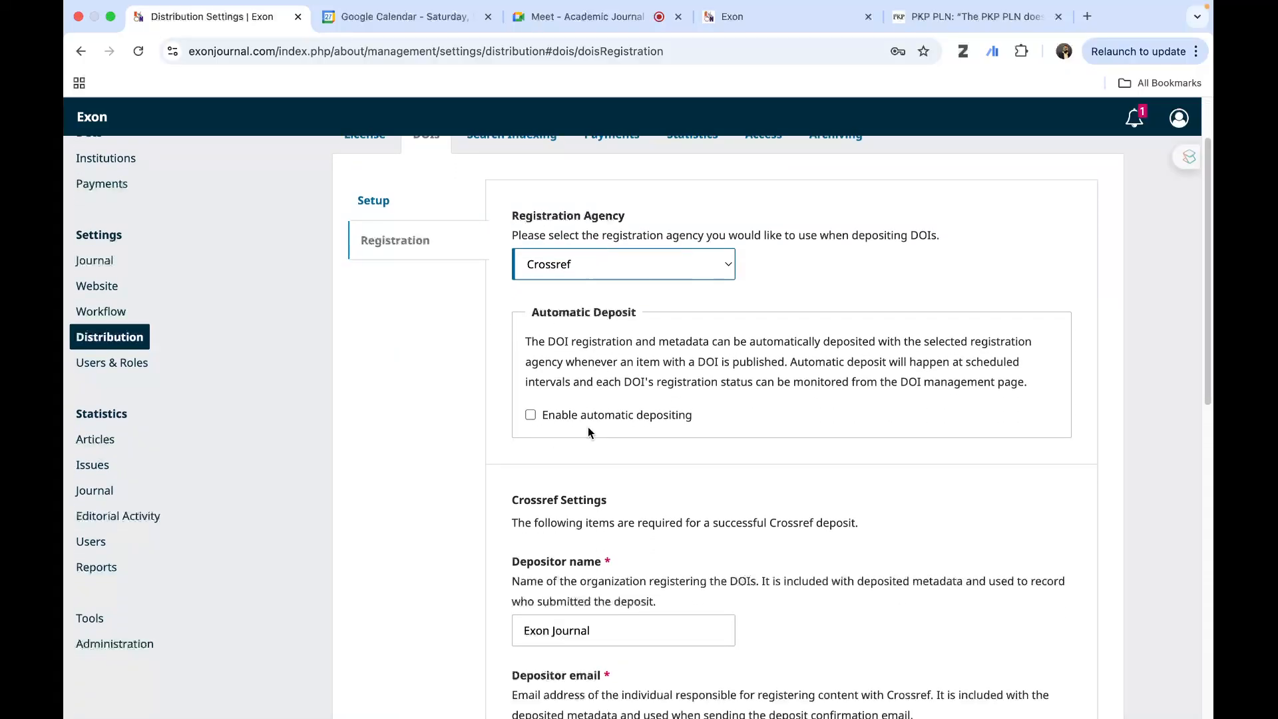
scroll(588, 426, "down", 3)
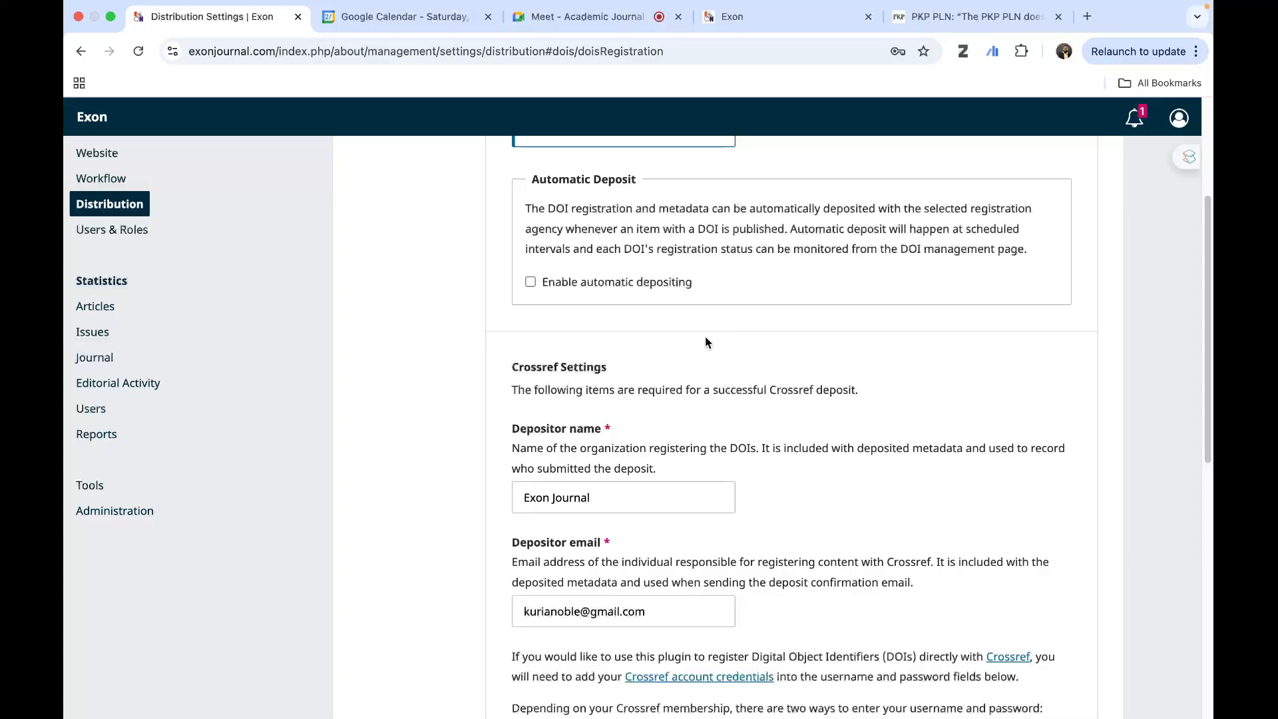
scroll(782, 451, "down", 5)
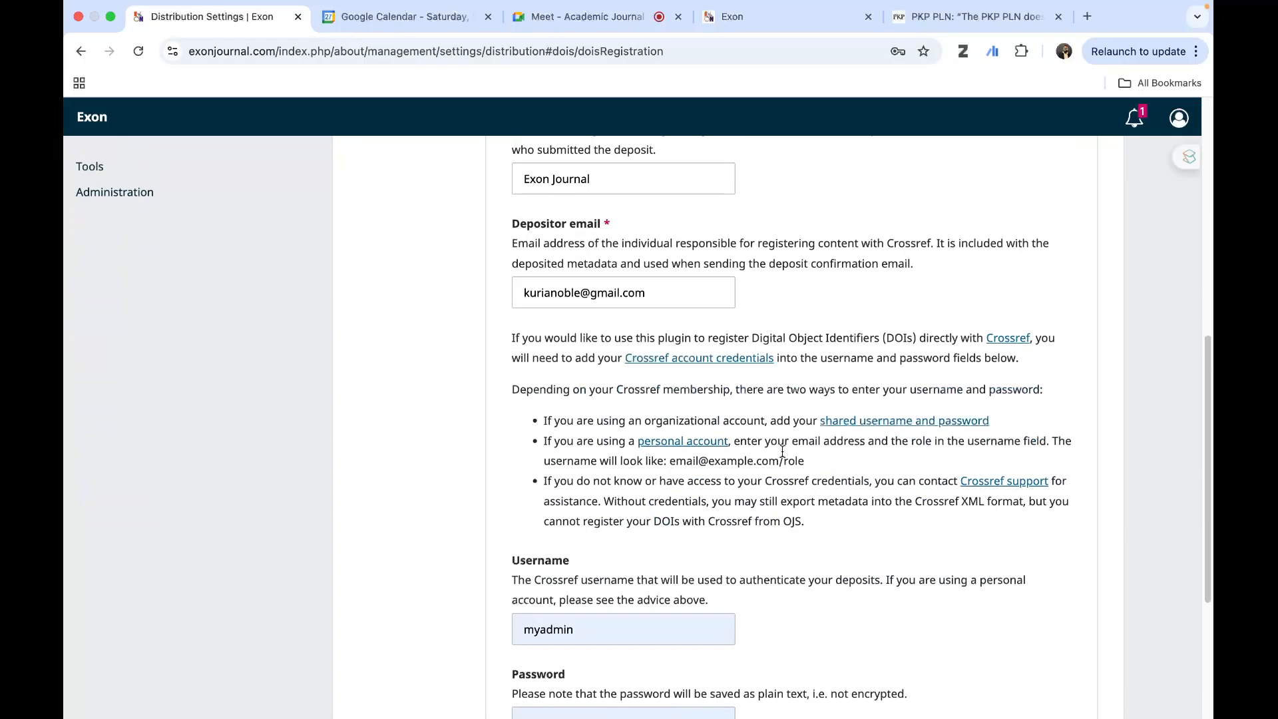
scroll(782, 450, "up", 2)
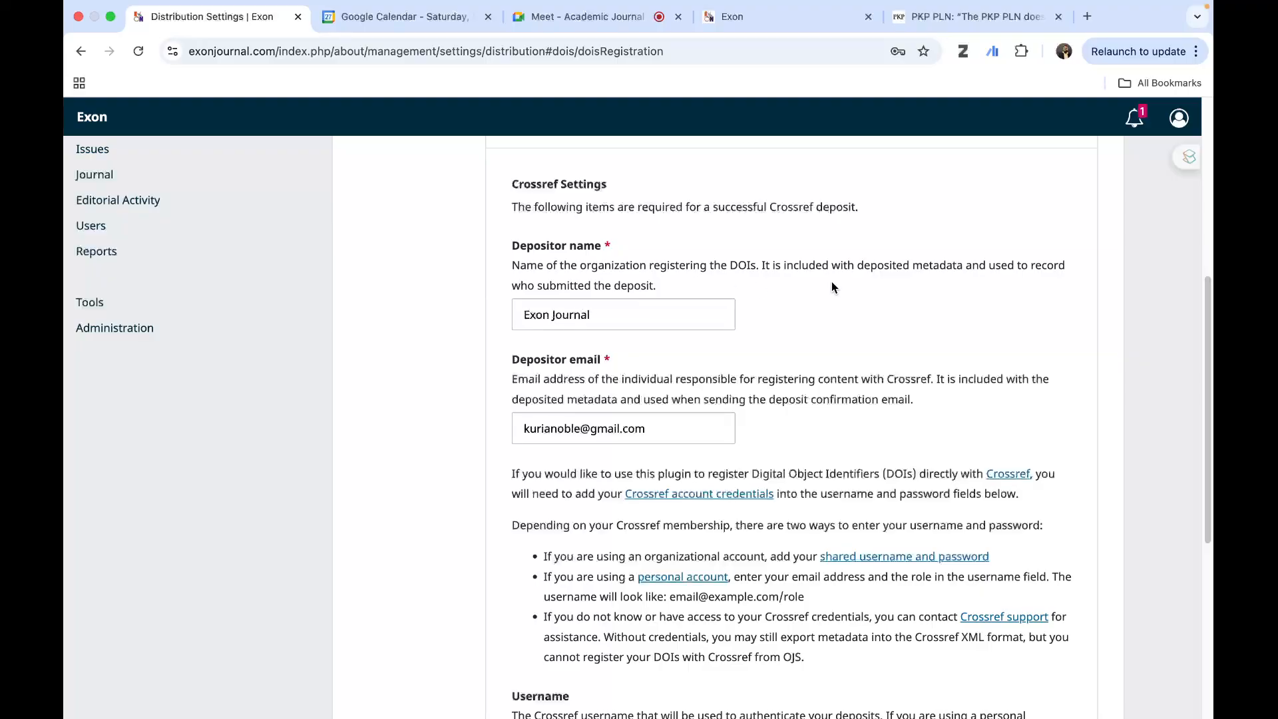
scroll(627, 432, "down", 1)
scroll(626, 431, "down", 5)
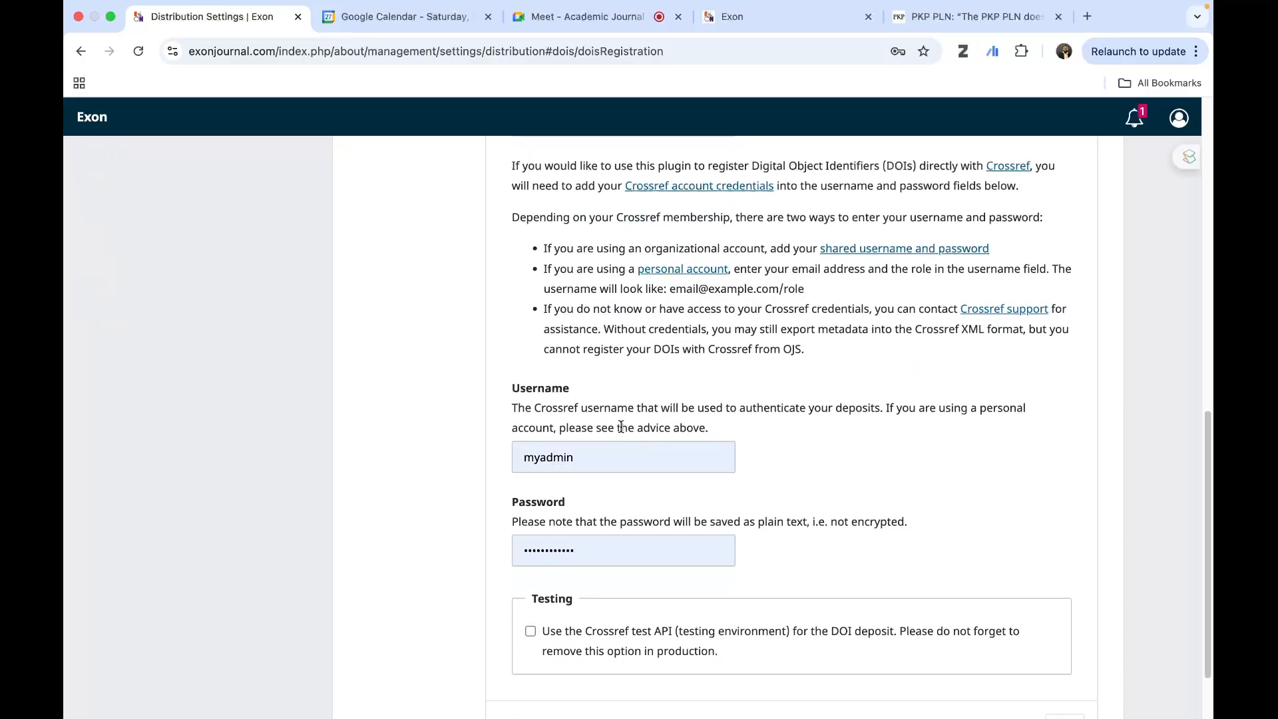
scroll(656, 376, "up", 4)
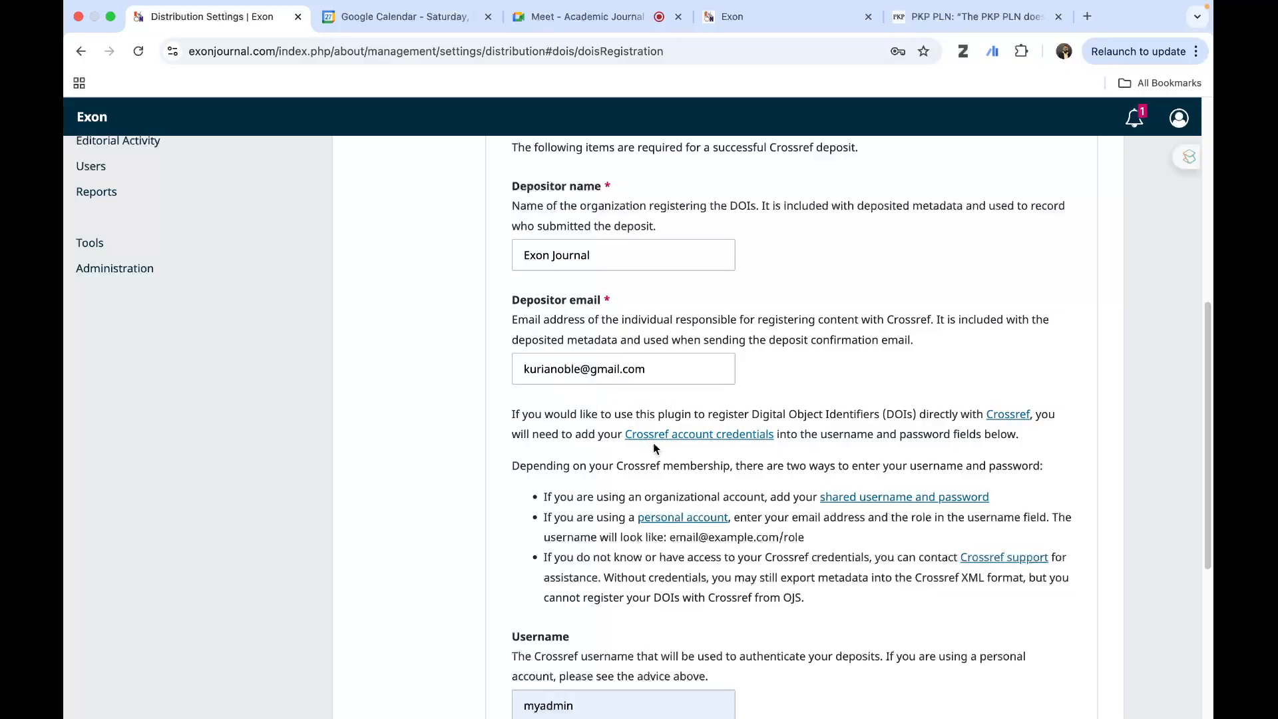
scroll(653, 448, "down", 5)
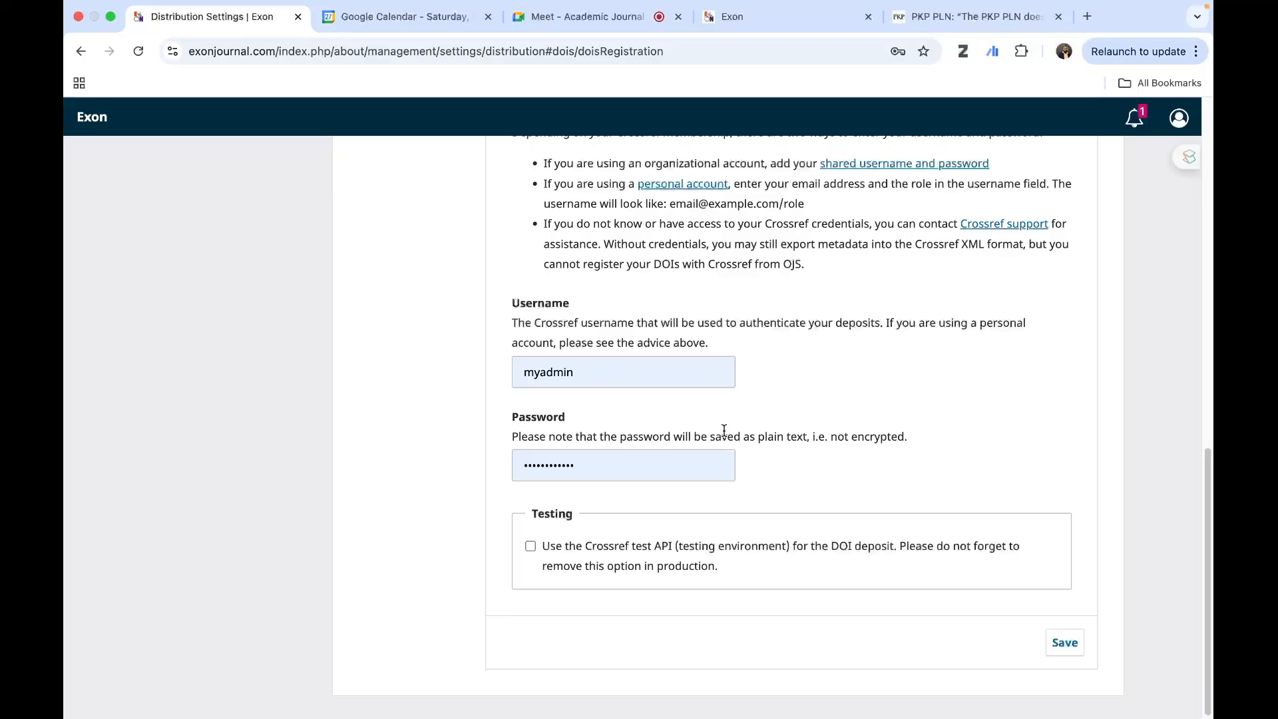
- Review the Crossref depositor details, account credential guidance and testing option in the DOI registration settings
scroll(707, 454, "up", 5)
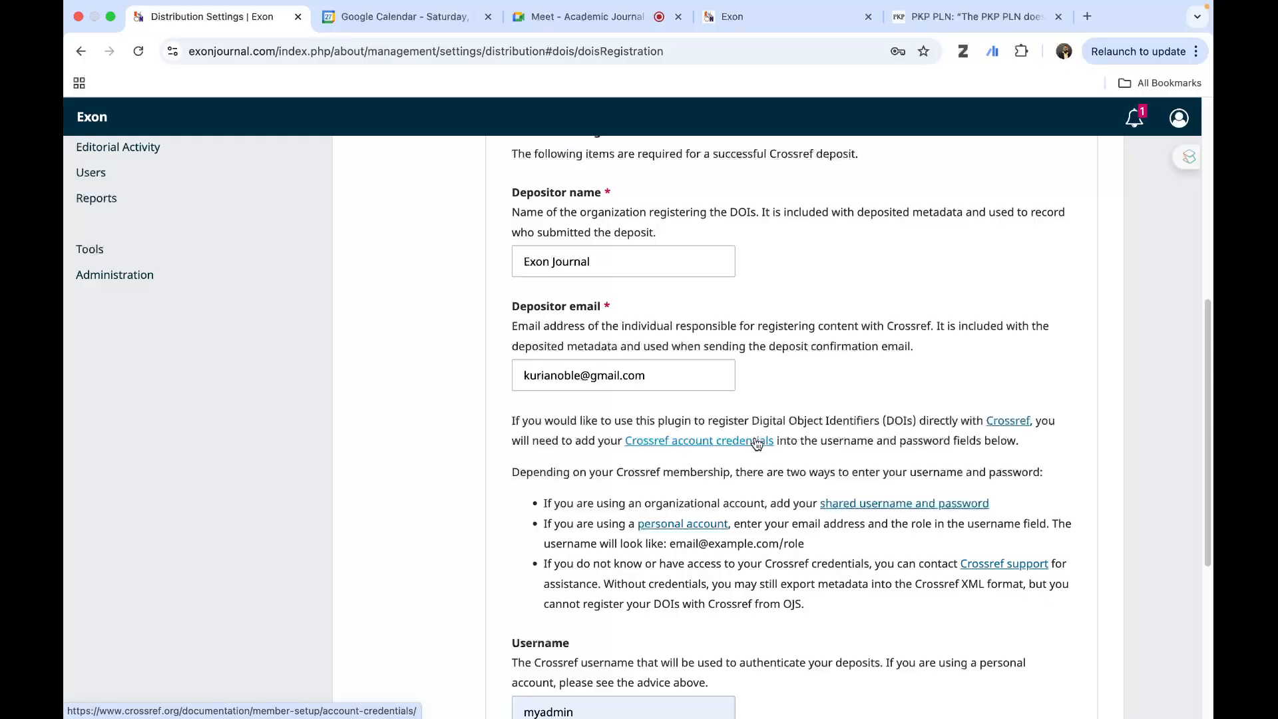
scroll(755, 443, "up", 2)
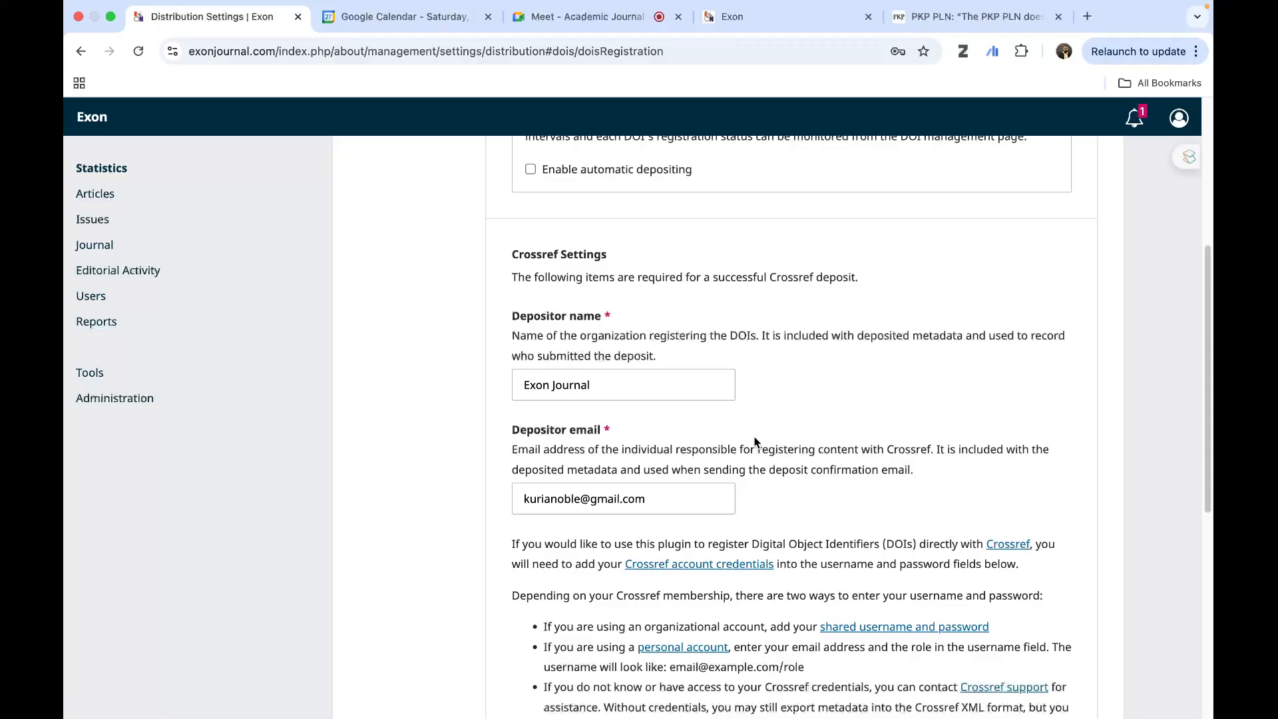
scroll(755, 435, "down", 7)
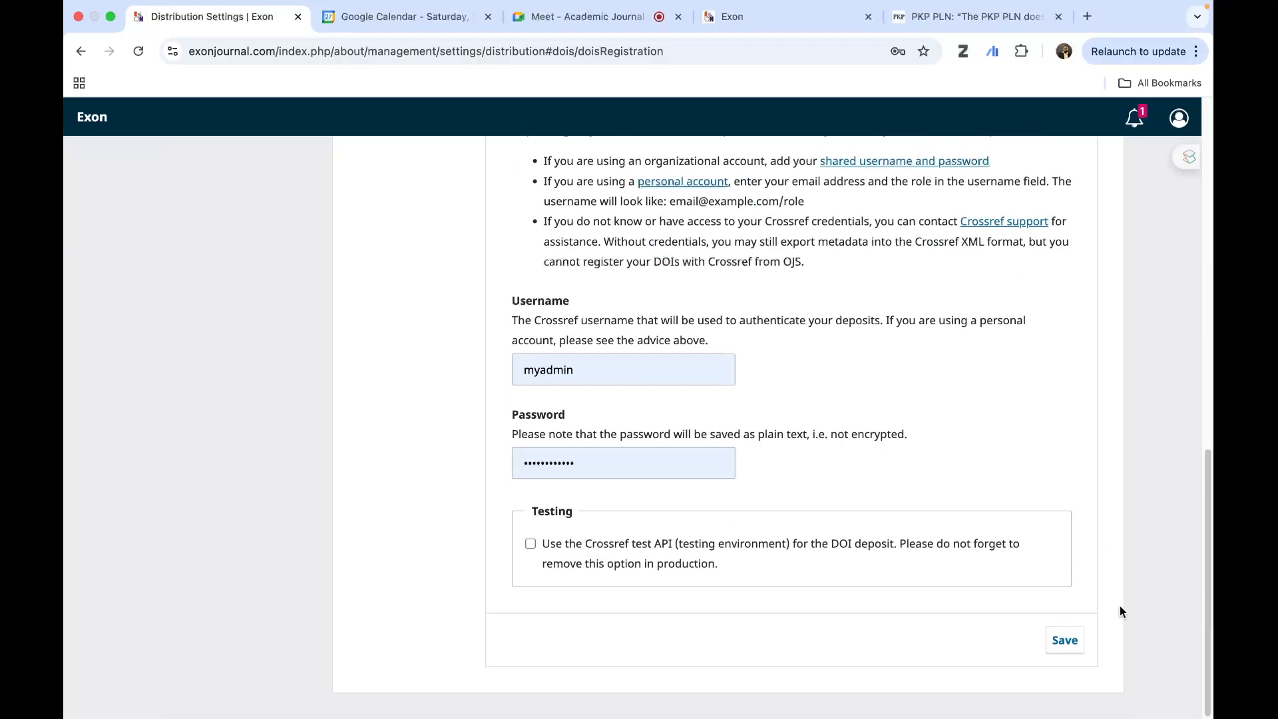
scroll(959, 443, "up", 10)
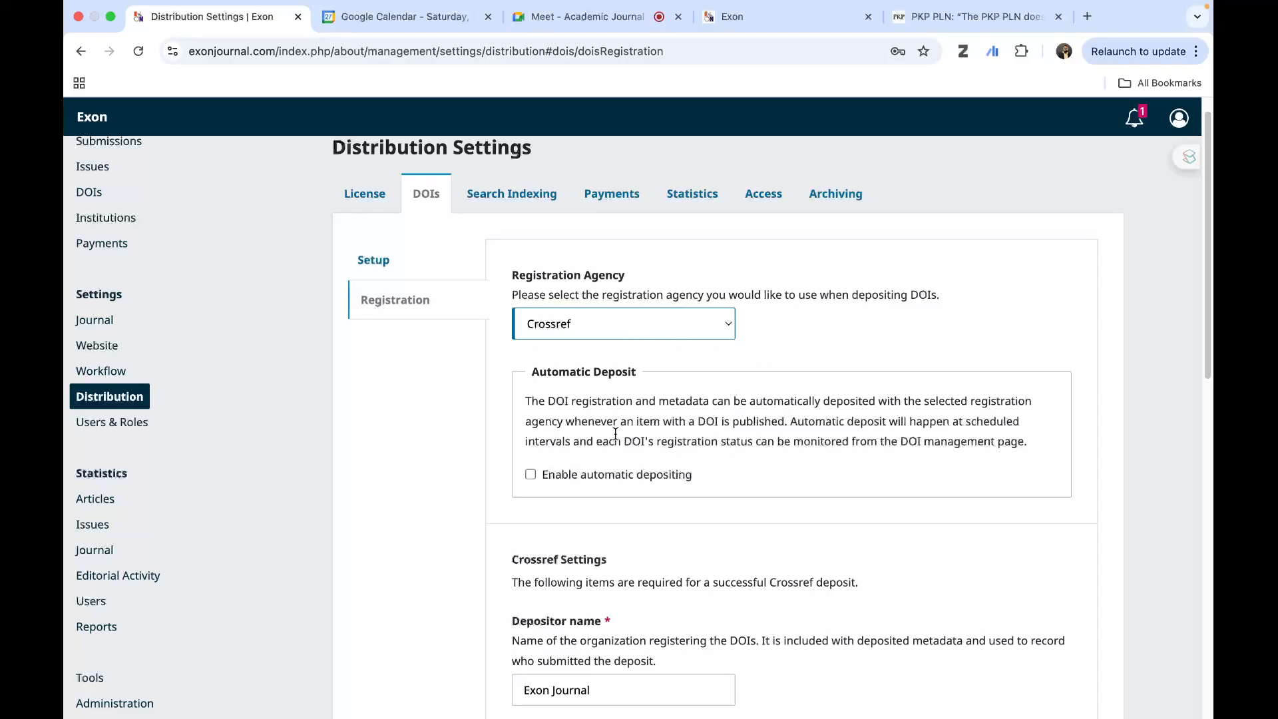
- Open the DOI setup settings and examine the items receiving DOIs, the DOI prefix, automatic assignment and DOI format options
left_click(377, 263)
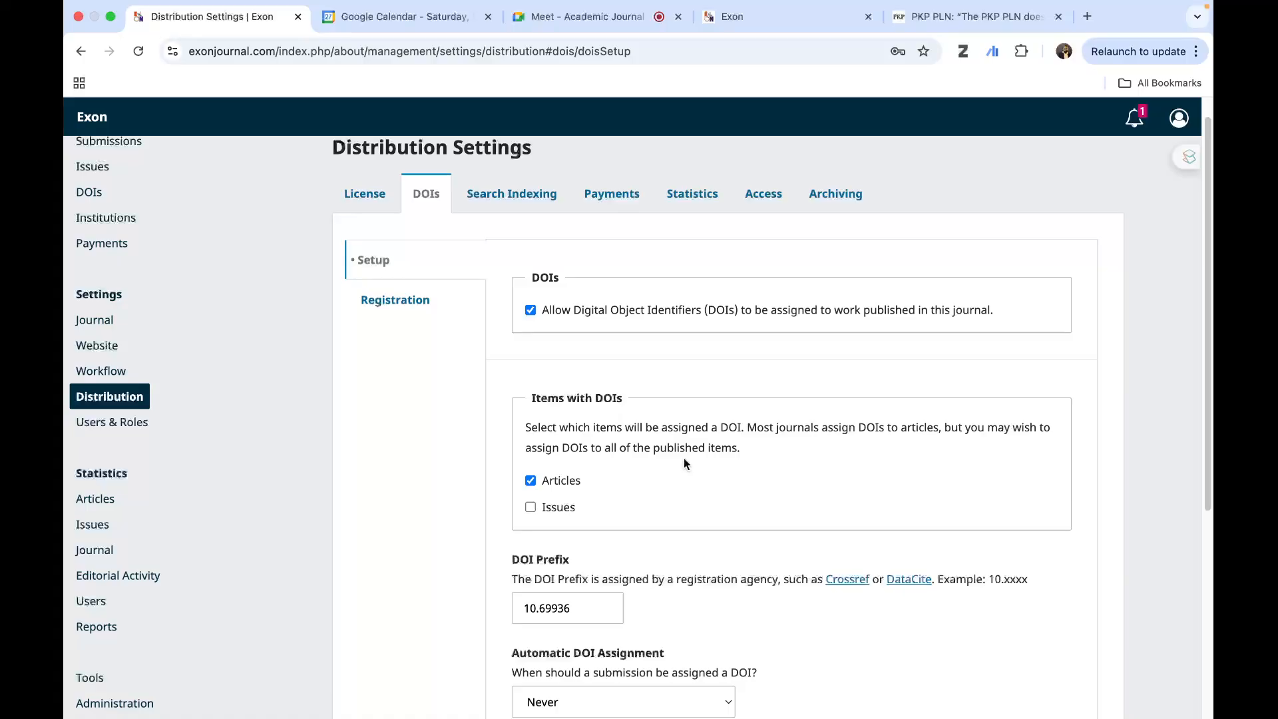
scroll(684, 458, "down", 1)
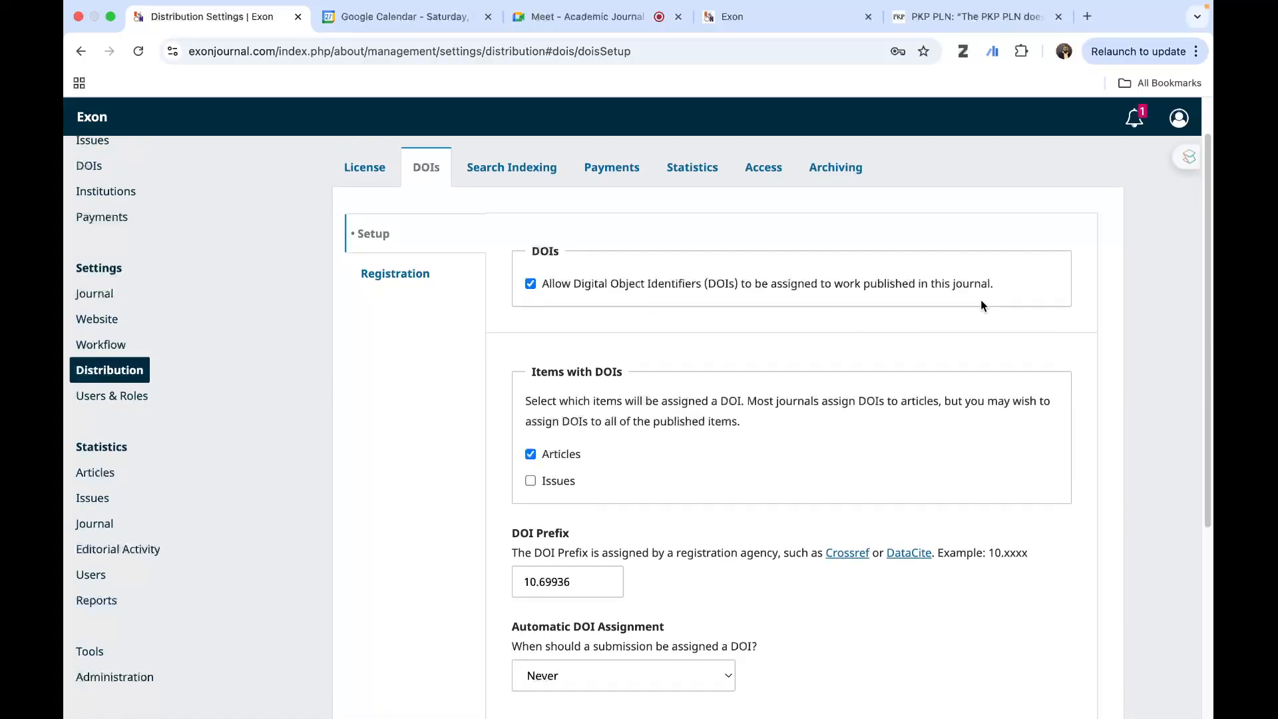
scroll(536, 461, "down", 5)
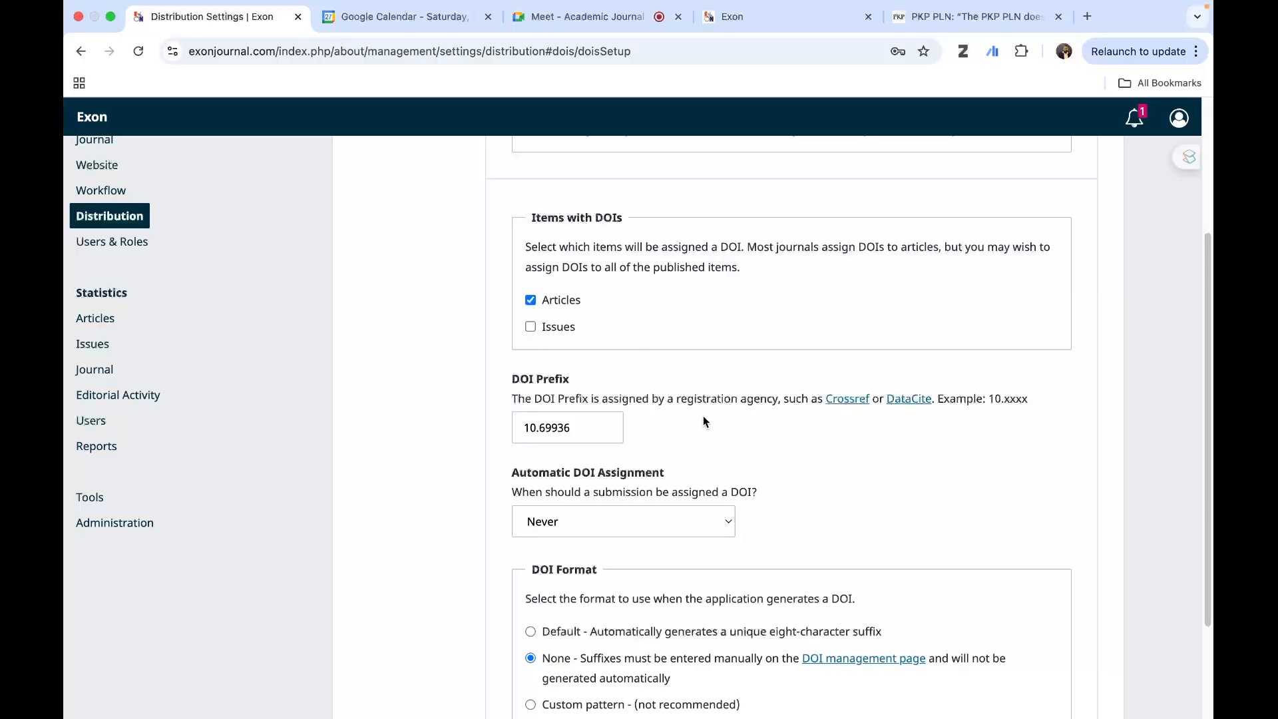
scroll(703, 416, "down", 3)
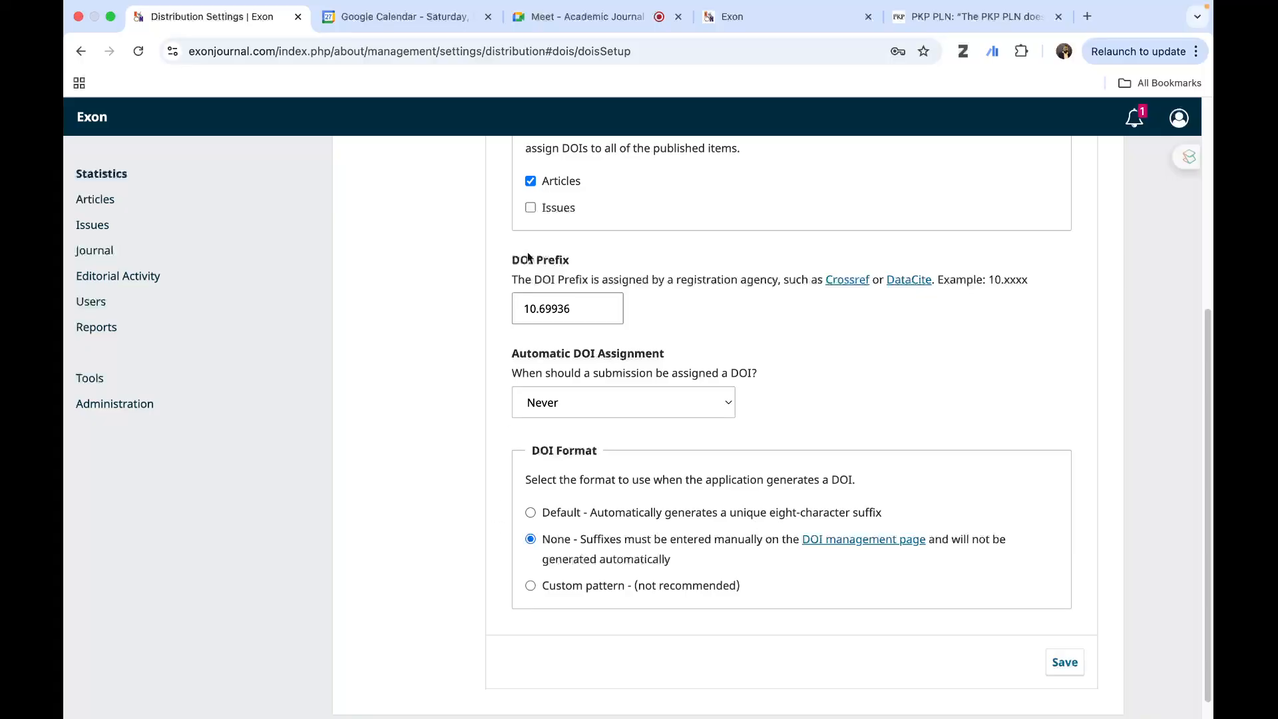
scroll(613, 370, "up", 5)
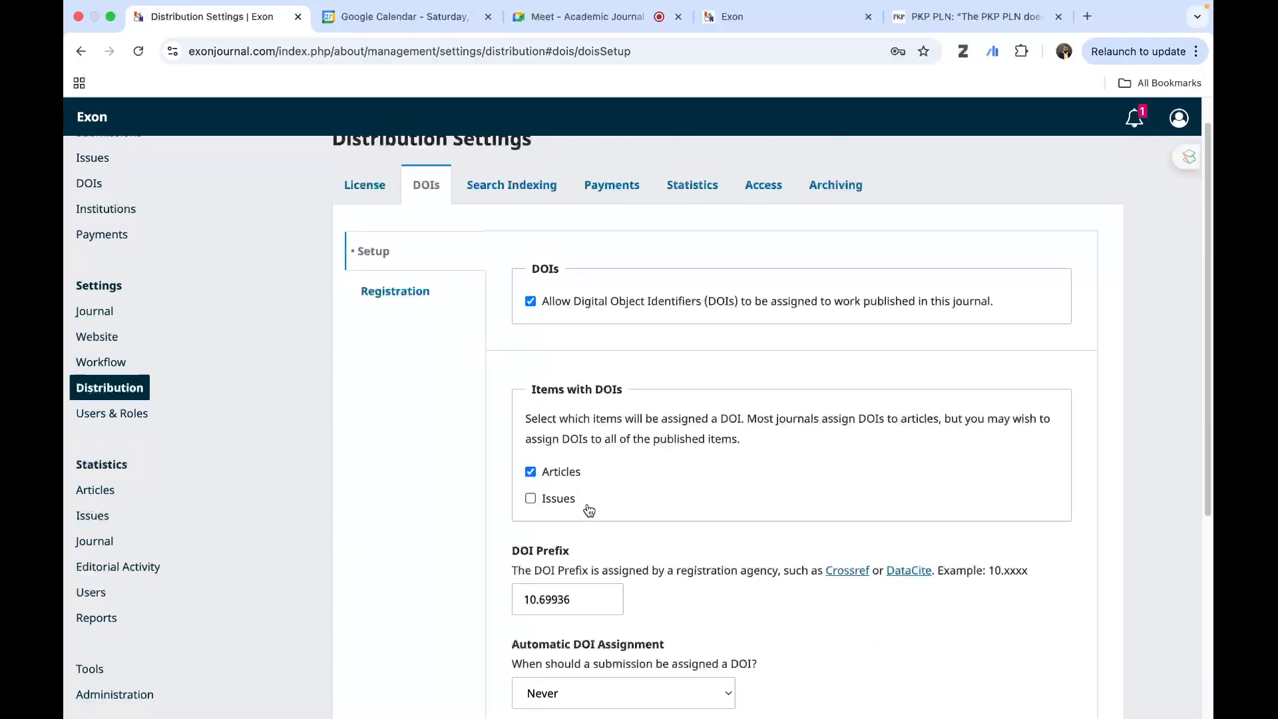
scroll(609, 509, "down", 4)
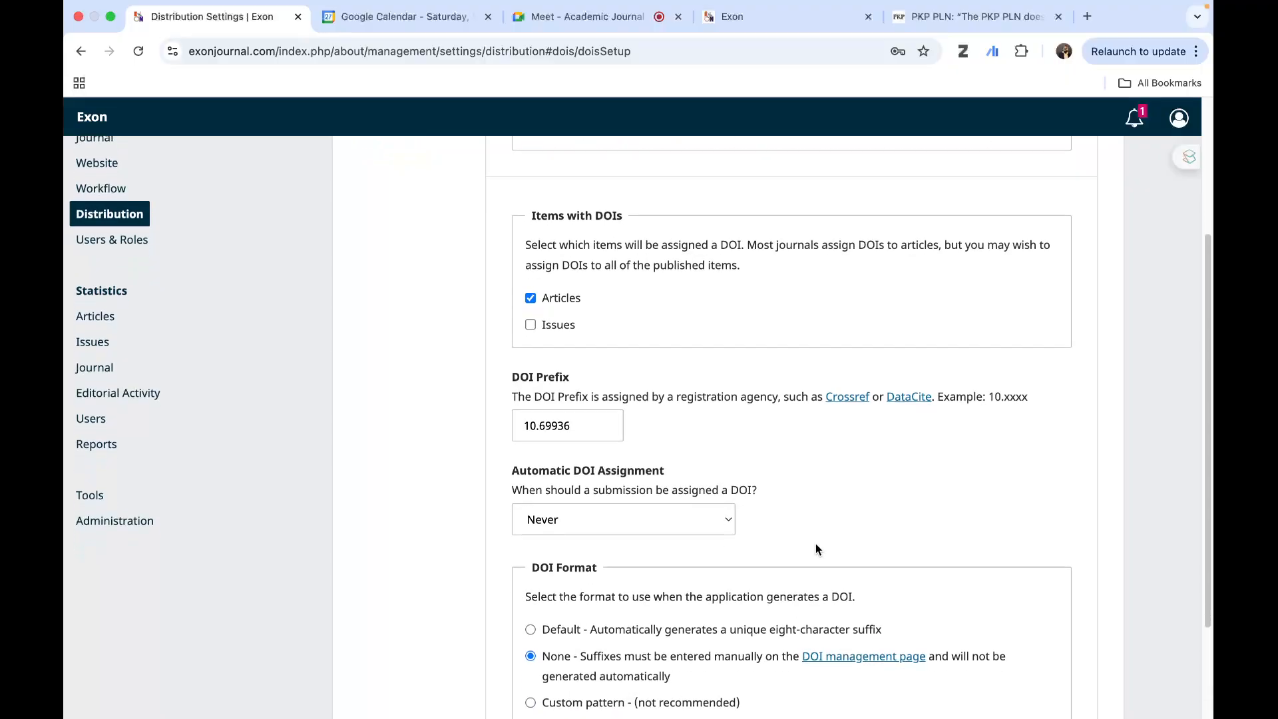
scroll(817, 543, "down", 3)
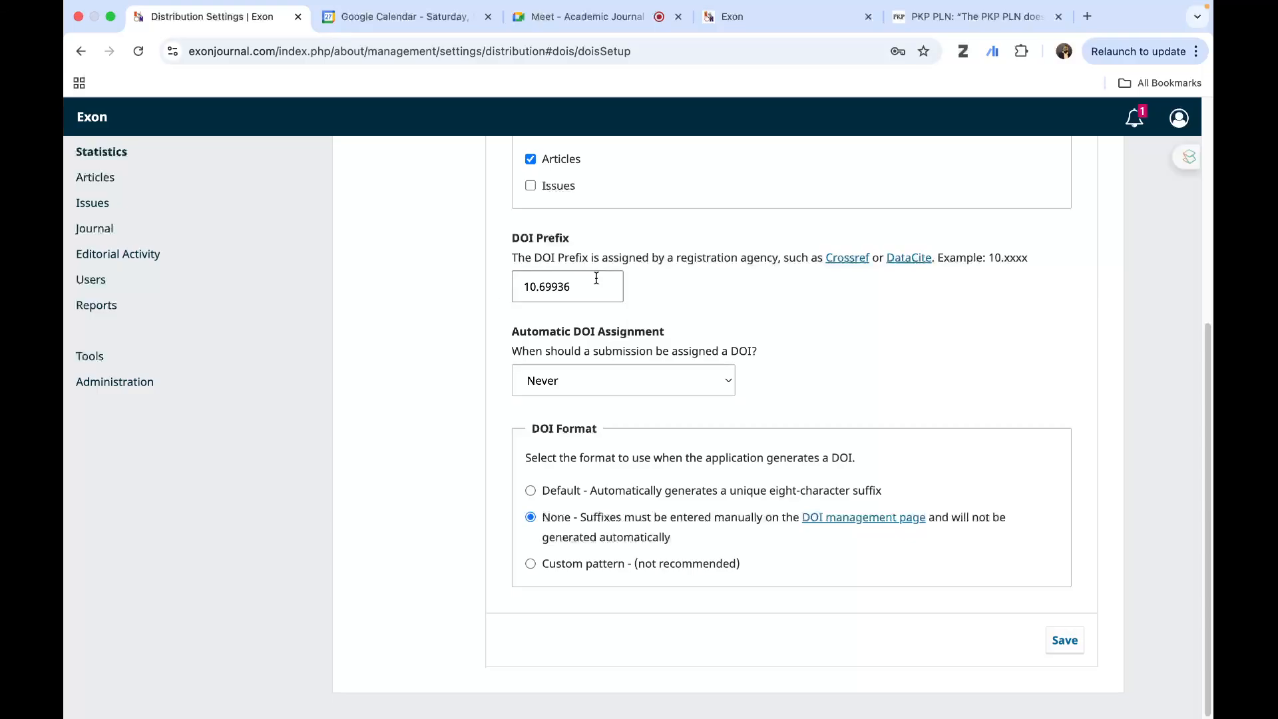
scroll(574, 298, "up", 5)
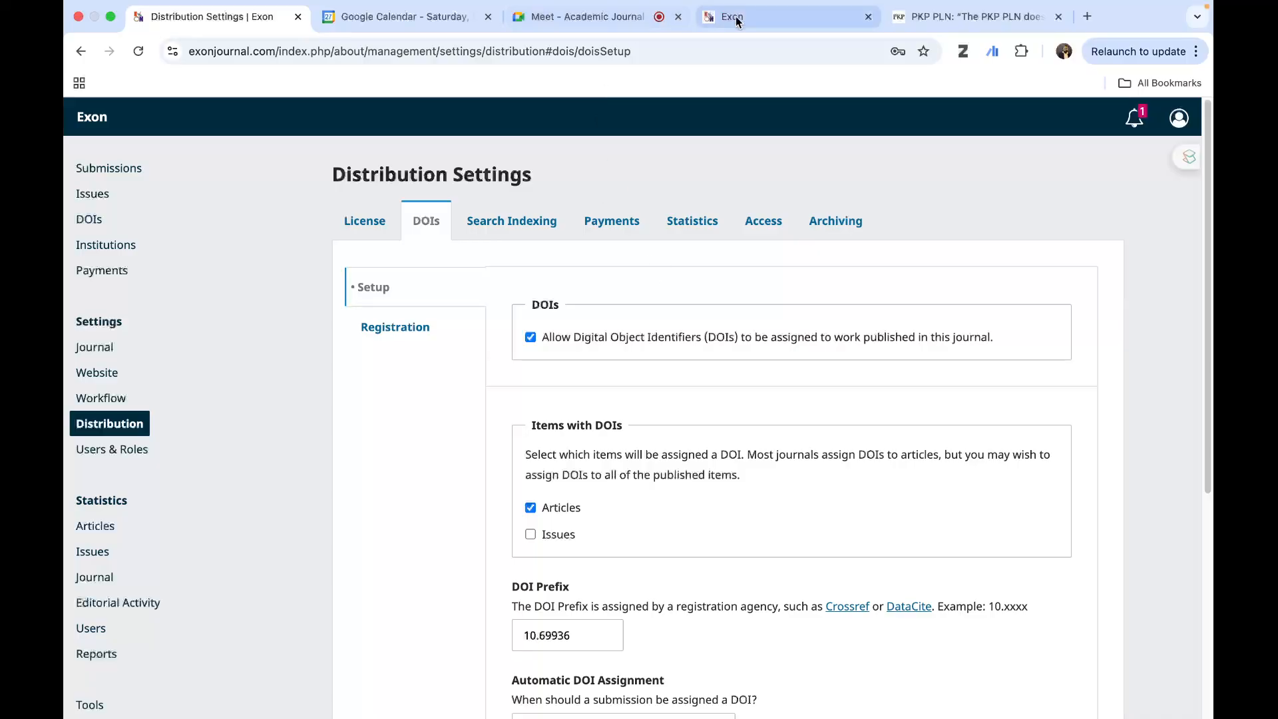
- Switch to the Google Meet call to check it, and return to the Distribution settings without the floating meeting window
left_click(550, 24)
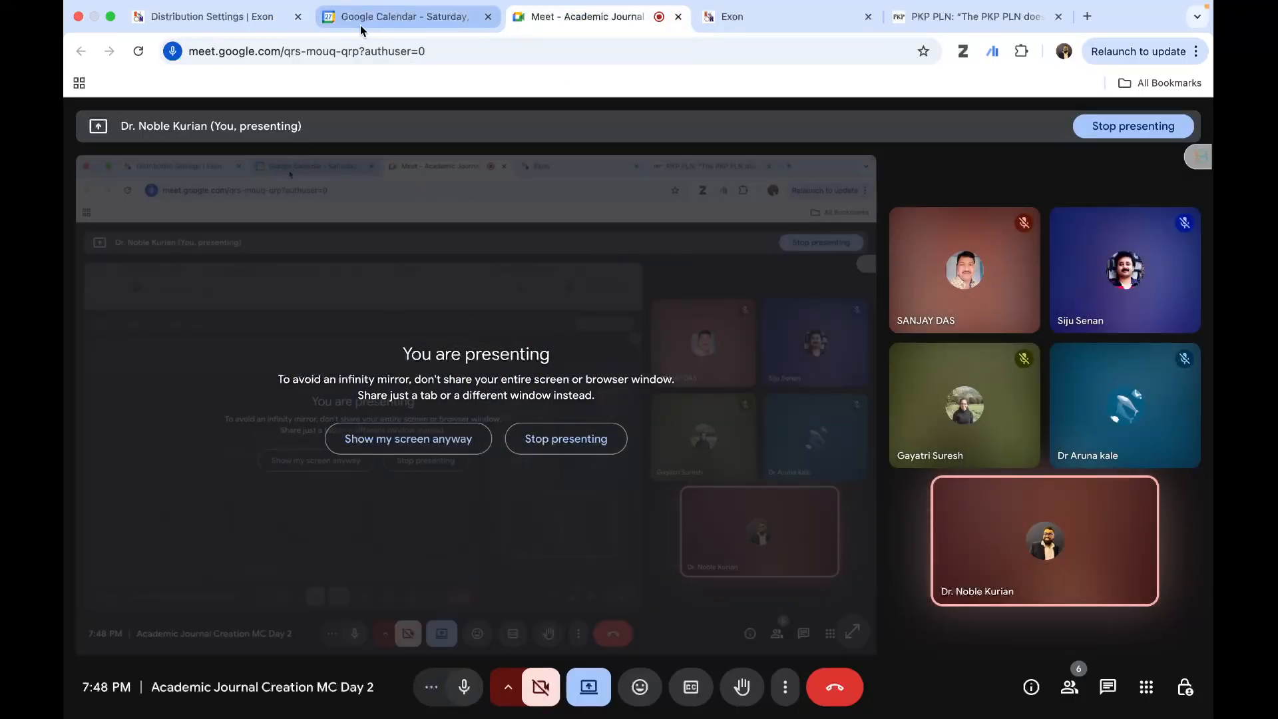
left_click(203, 17)
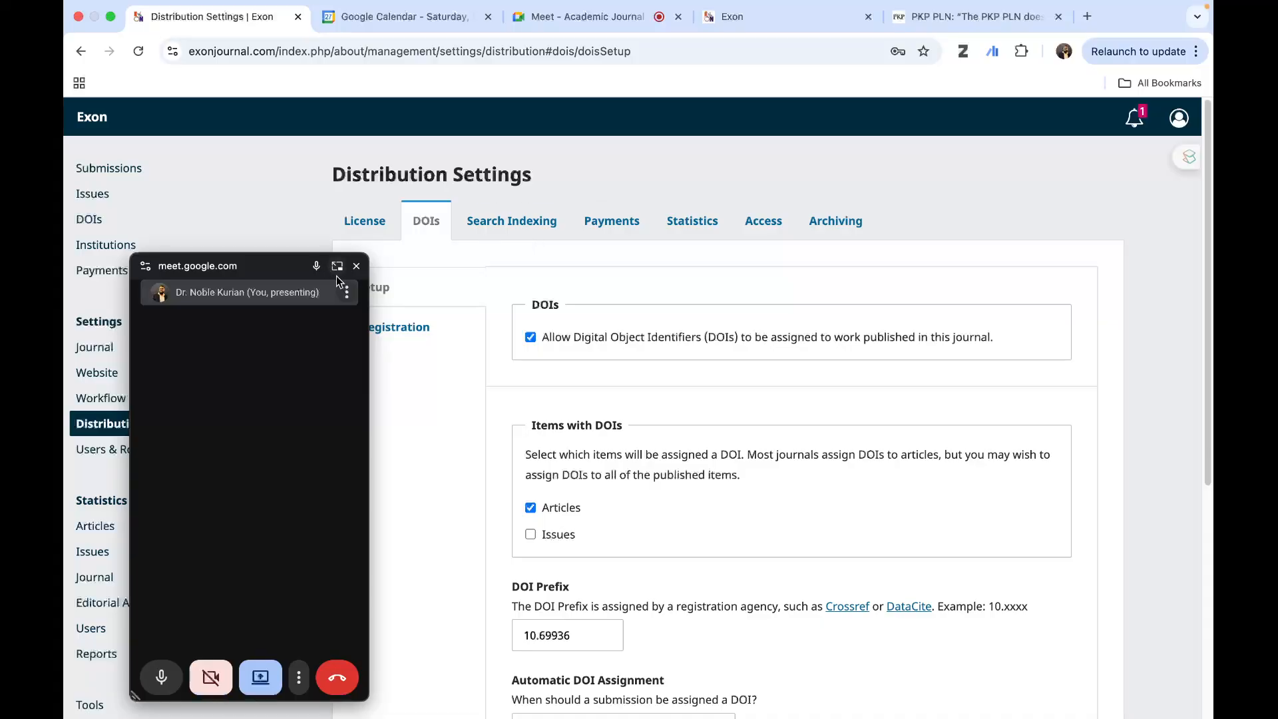
left_click(356, 266)
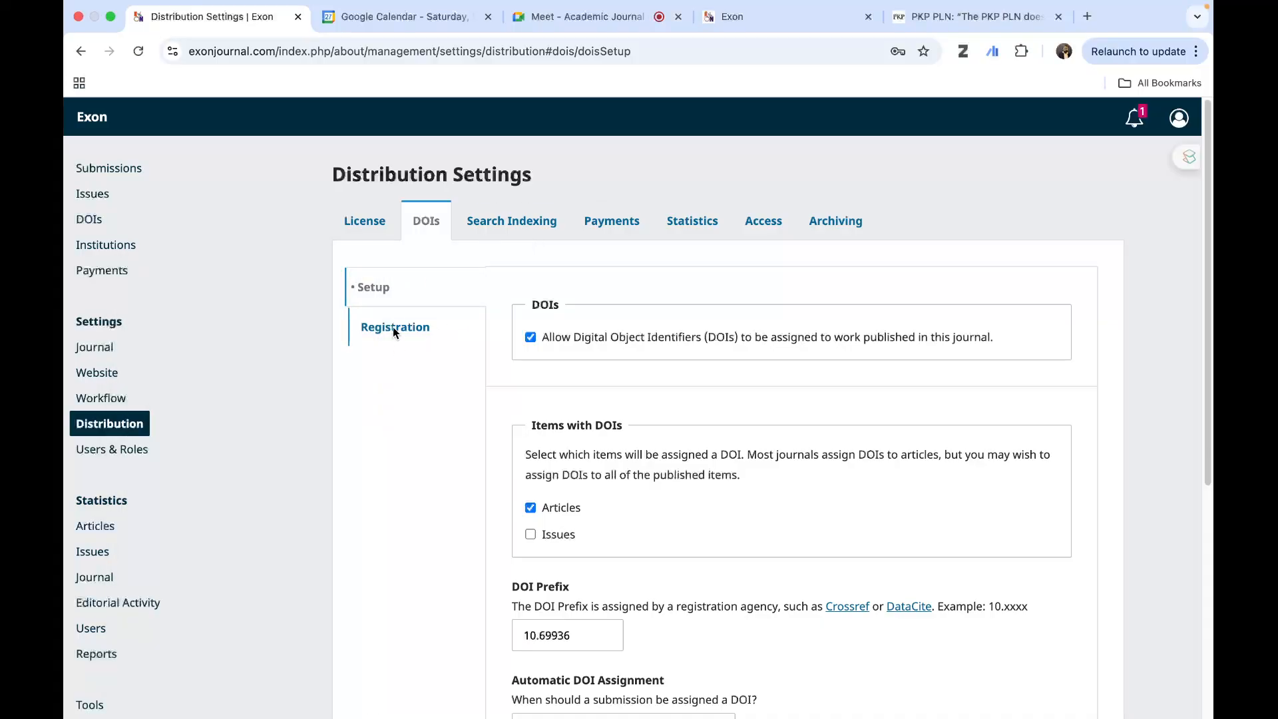
- Open the DOI registration settings again and review the Crossref agency, automatic deposit and depositor fields
left_click(393, 326)
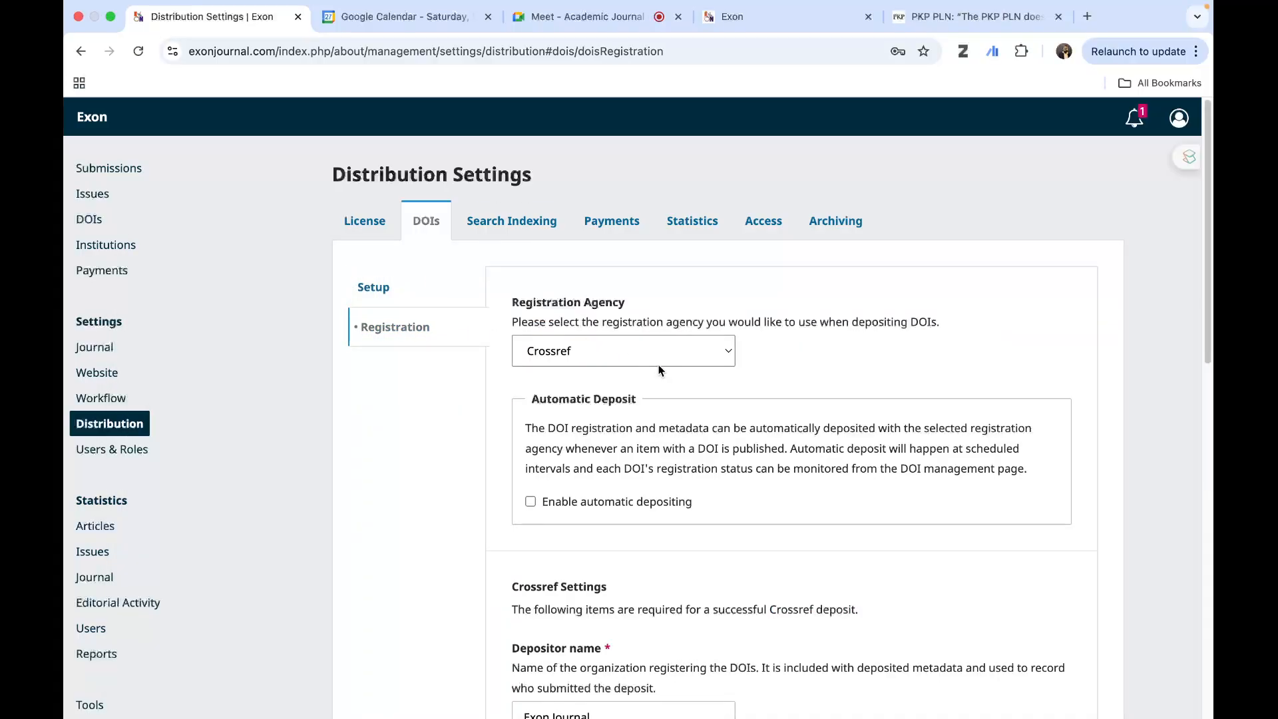
scroll(657, 370, "down", 1)
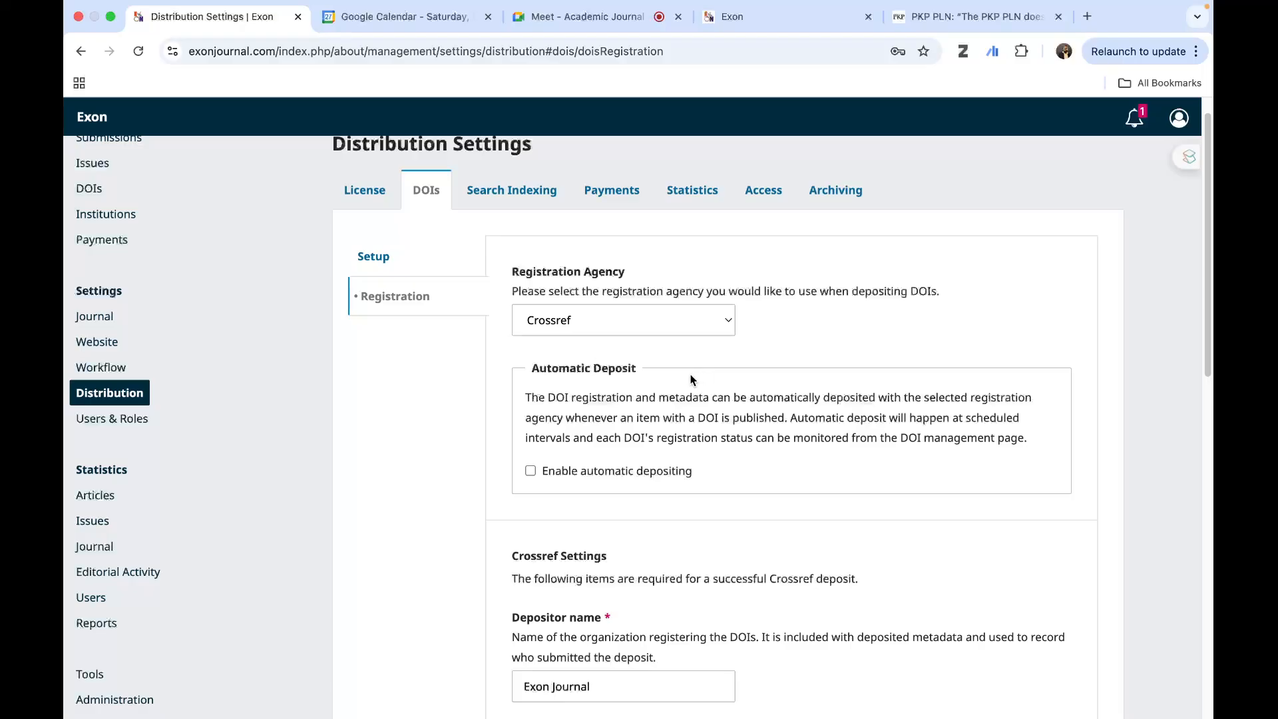
scroll(697, 337, "down", 5)
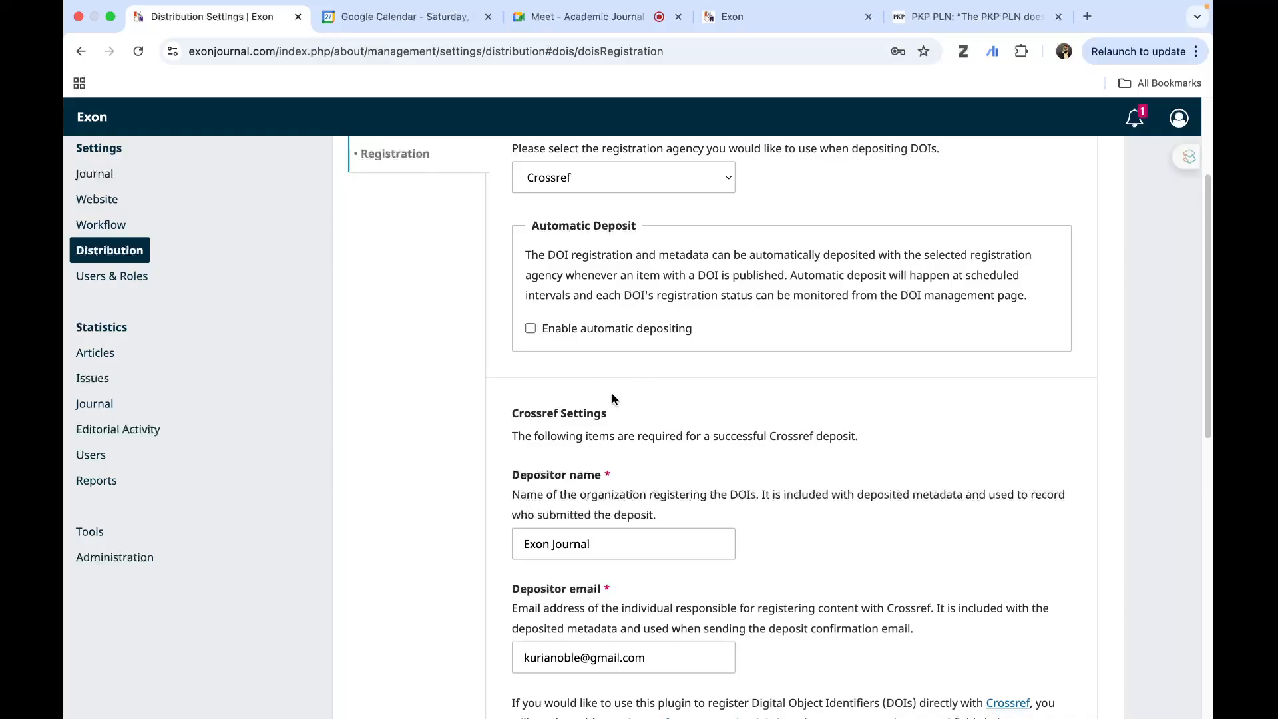
scroll(612, 394, "down", 3)
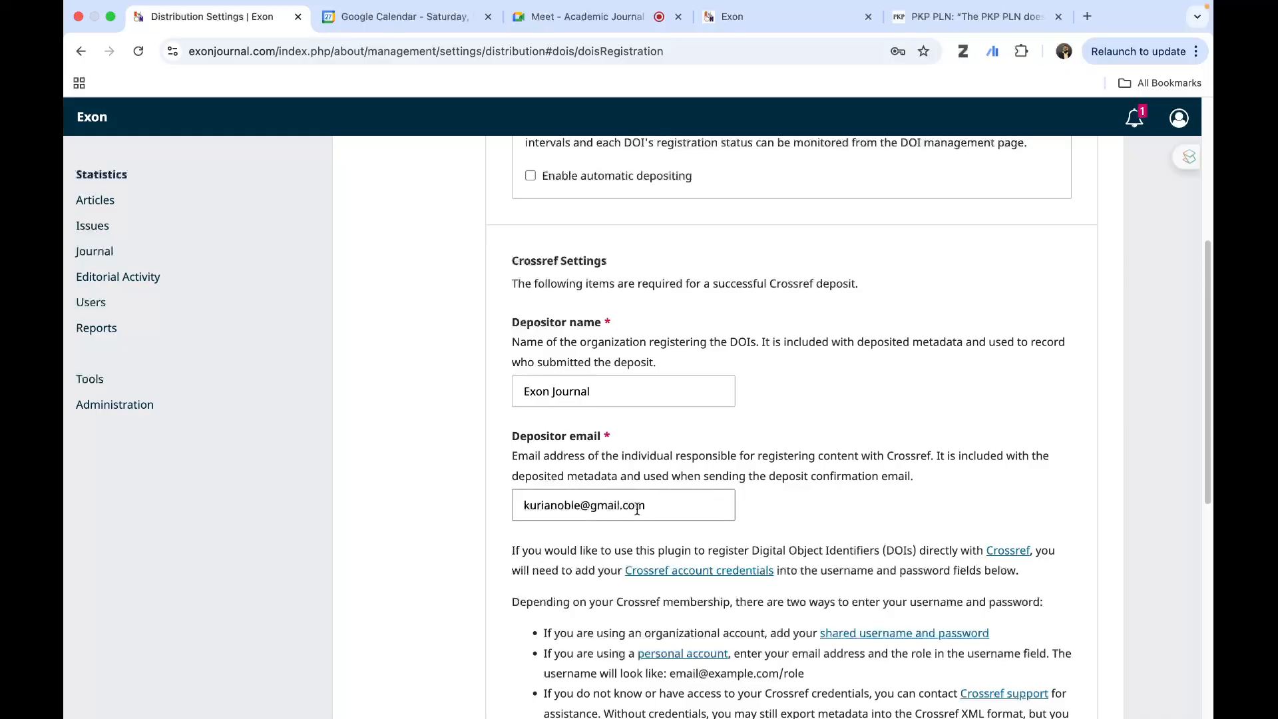
scroll(639, 504, "down", 8)
scroll(515, 450, "up", 10)
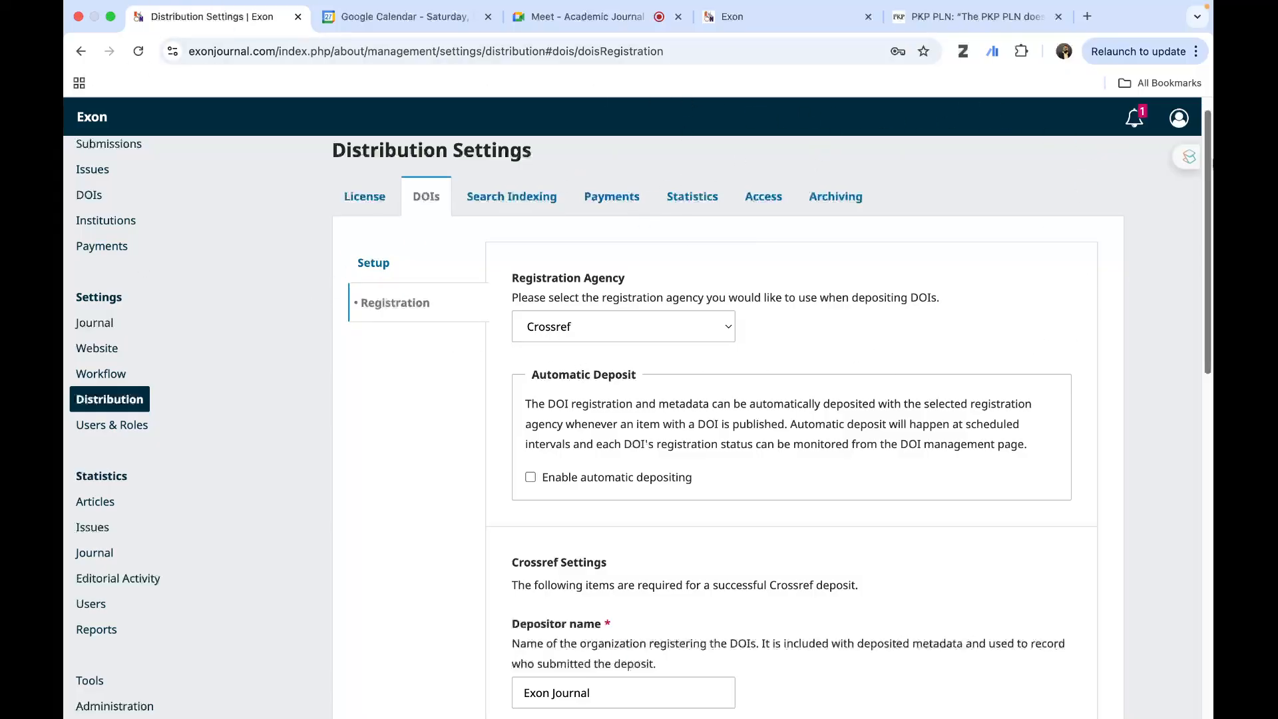
- Return to the DOI setup settings and review the prefix, automatic assignment and manual suffix format once more
left_click(385, 269)
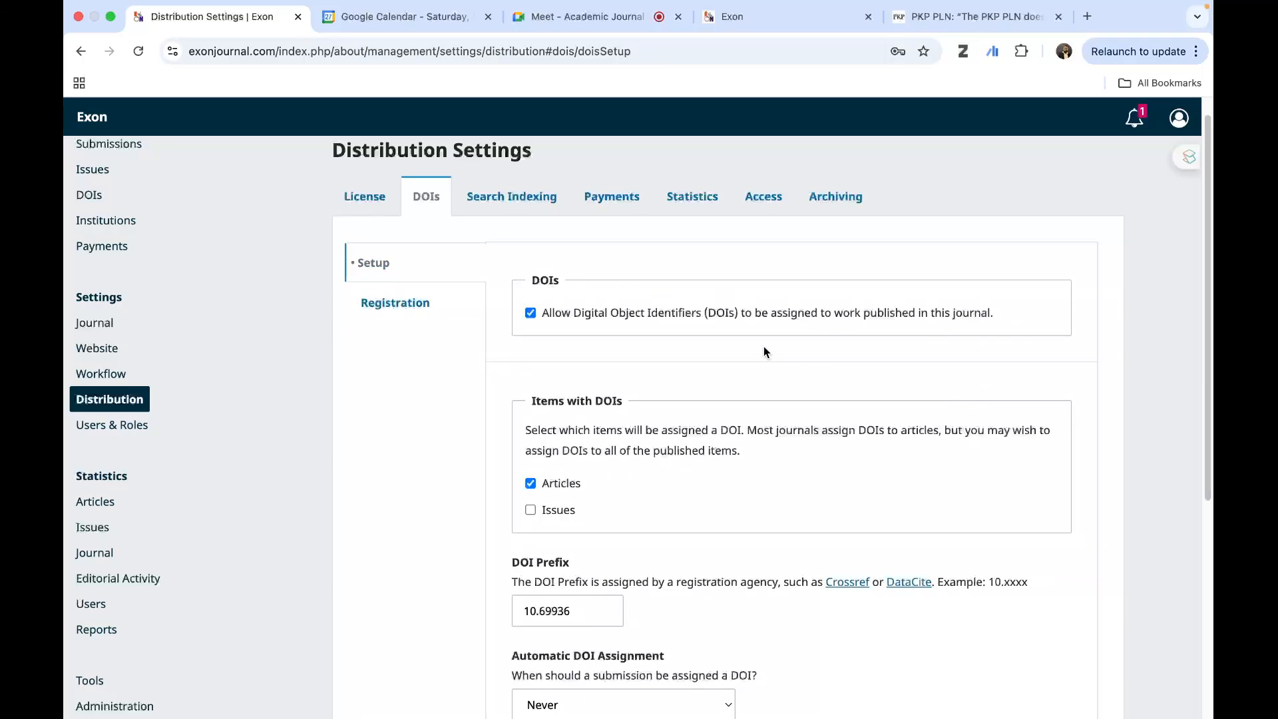
scroll(765, 346, "down", 1)
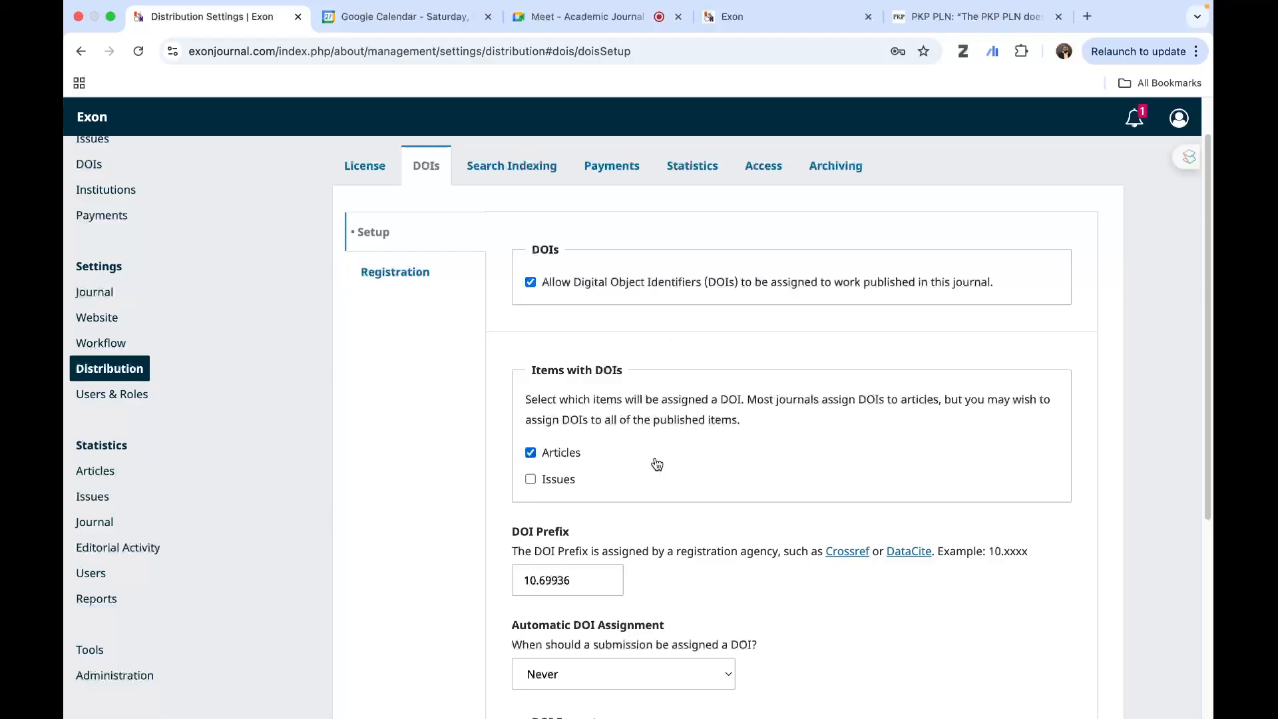
scroll(573, 586, "down", 5)
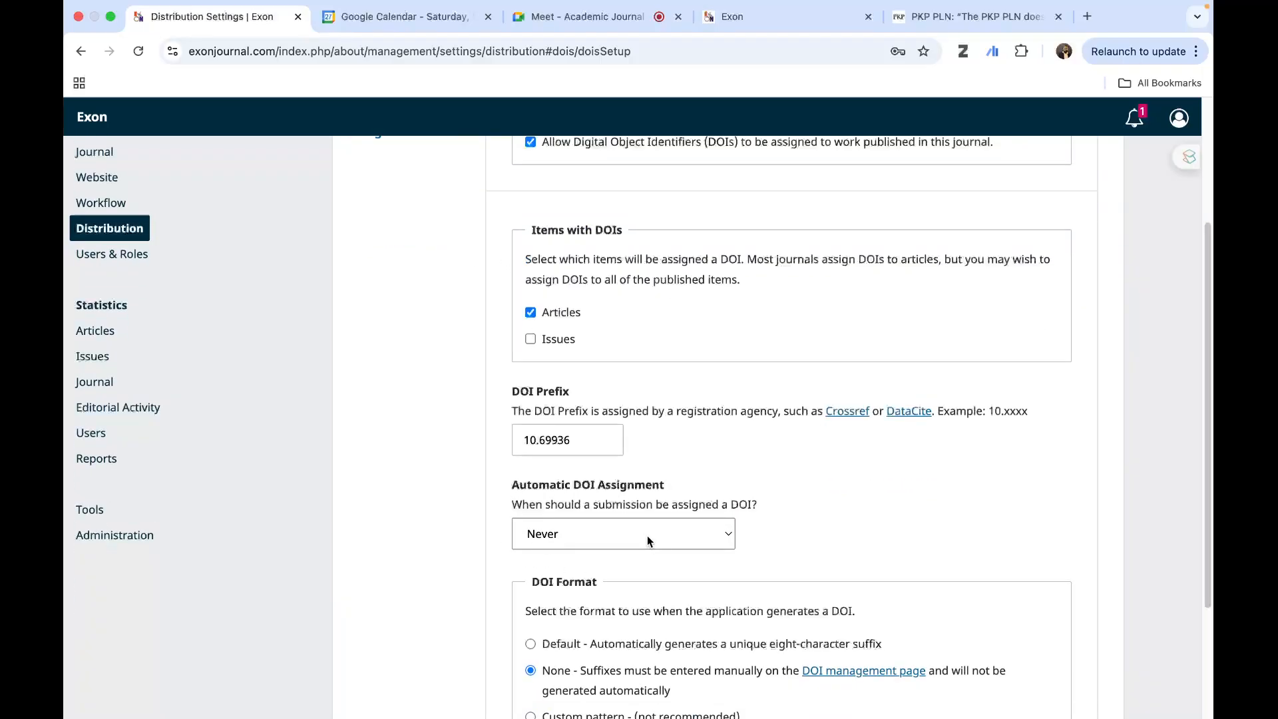
scroll(803, 573, "down", 3)
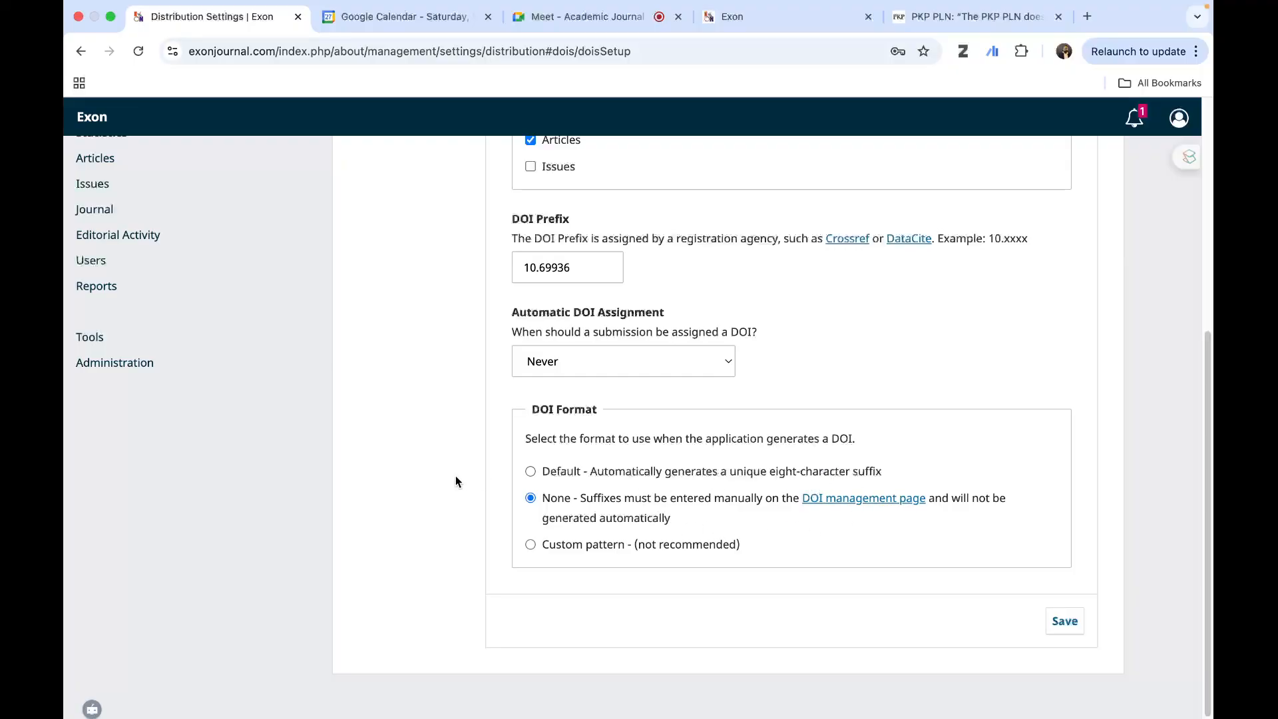
scroll(584, 524, "up", 5)
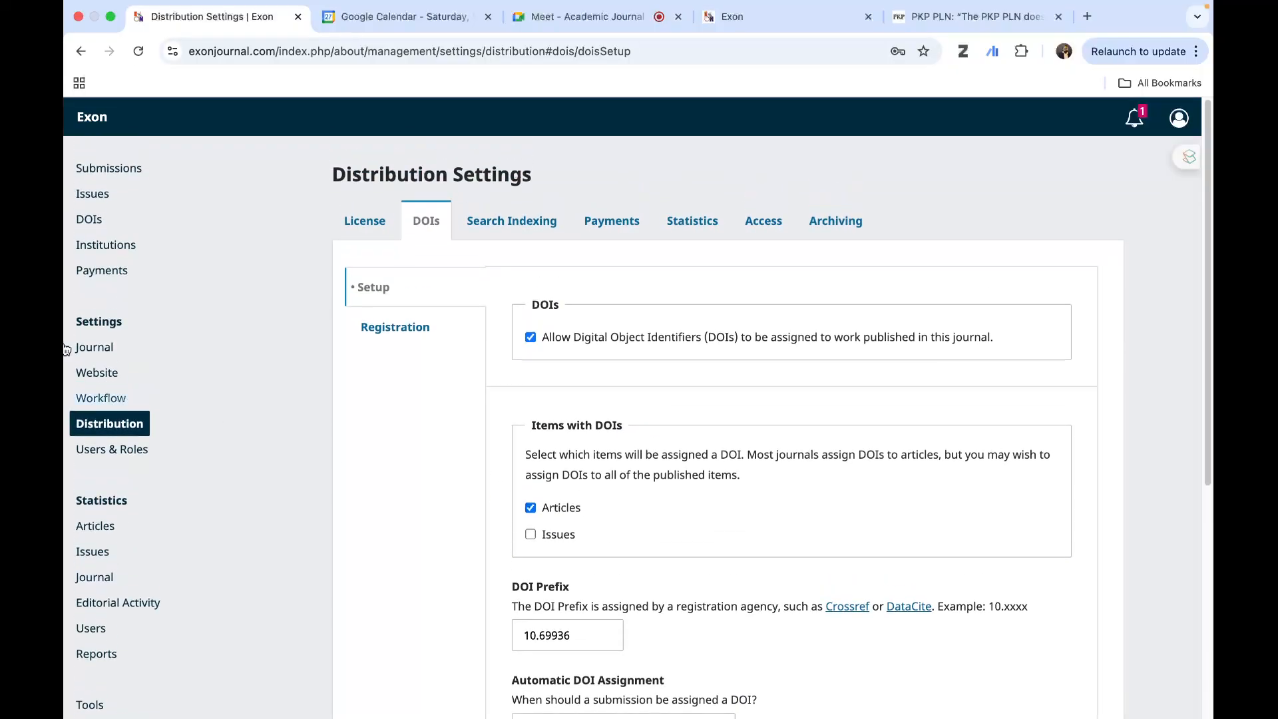
- Open the DOI management page and expand the DOI details of the unpublished article titled hhh
left_click(80, 220)
left_click(100, 222)
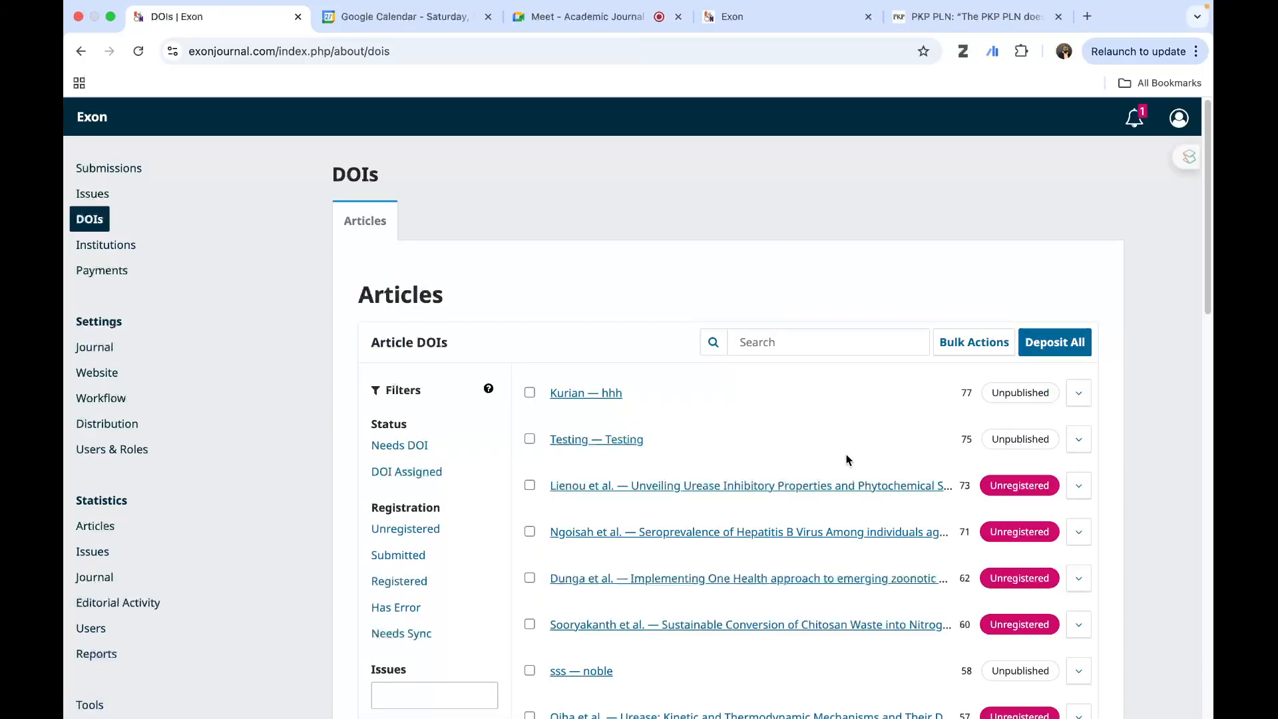
scroll(601, 341, "down", 2)
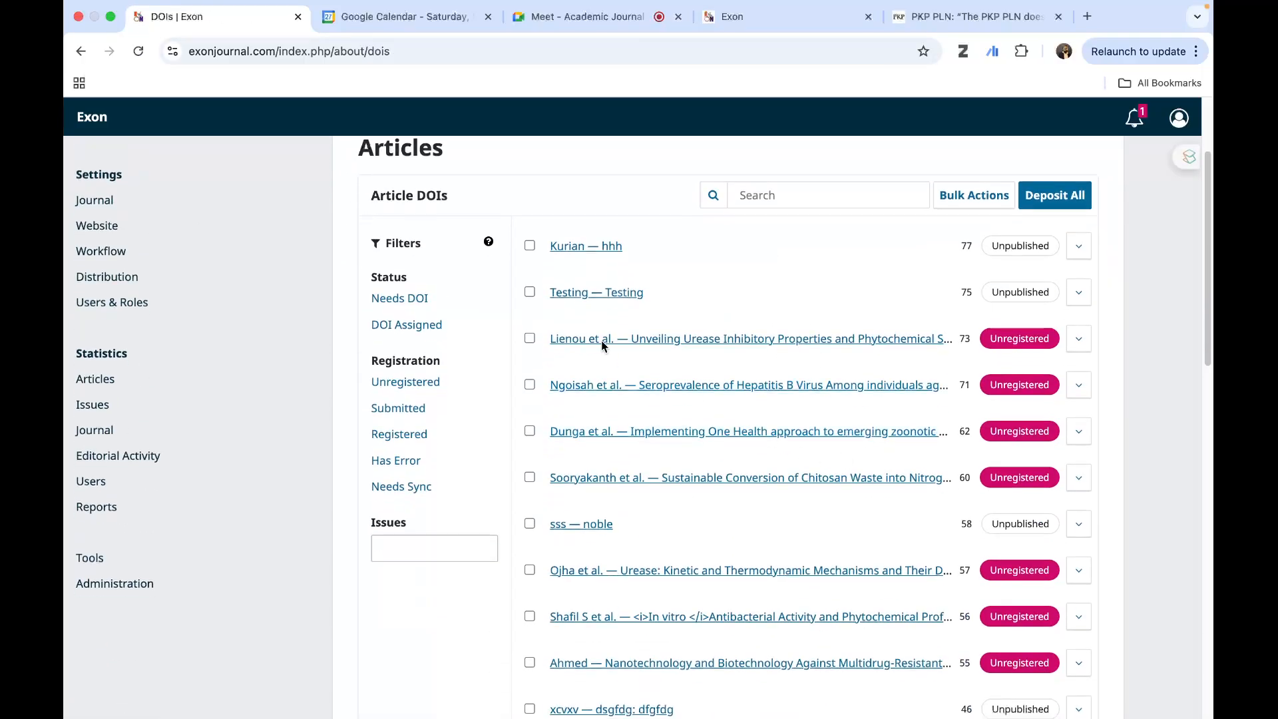
left_click(1079, 248)
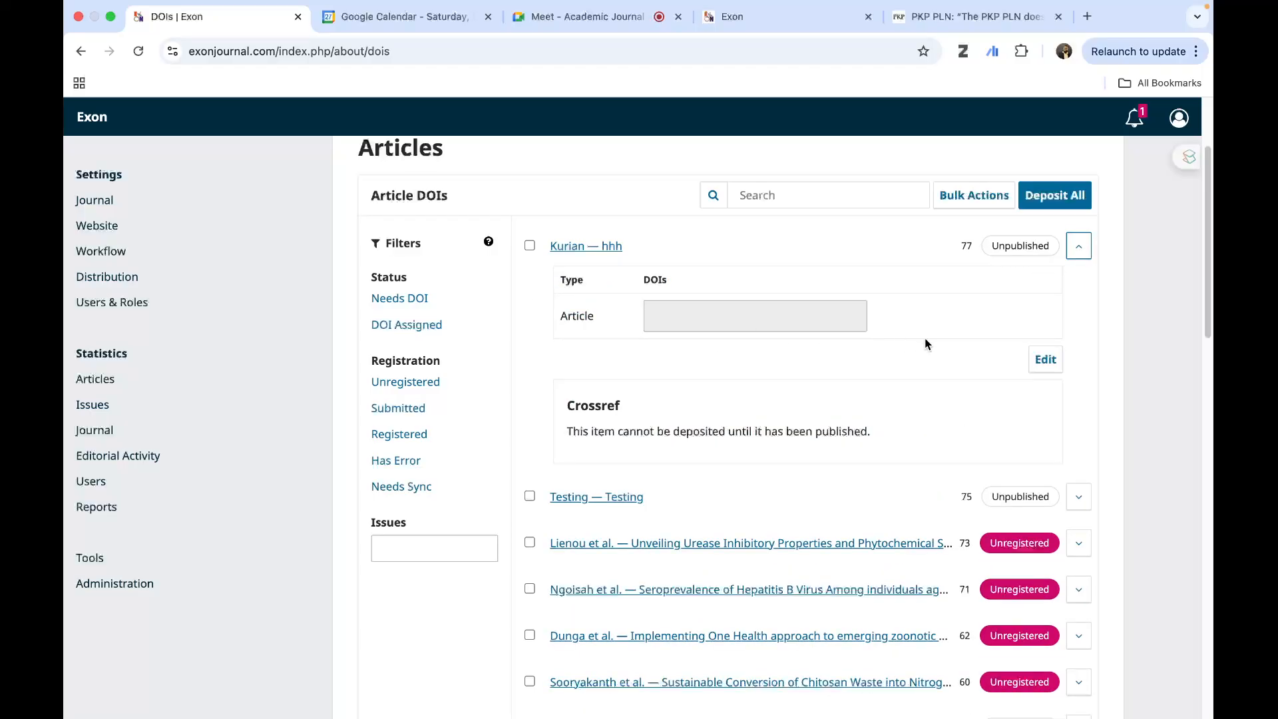
- Try entering trial text as the DOI of the article hhh, and save the entry with the field empty
left_click(1037, 360)
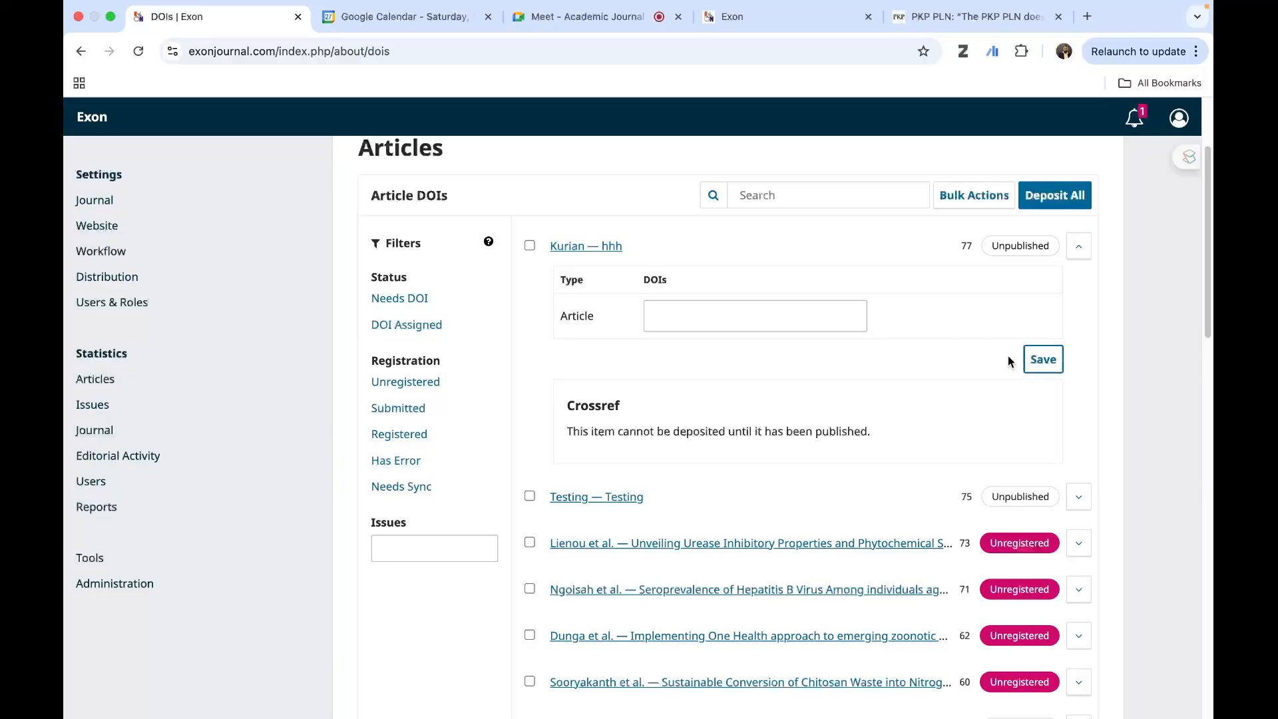
left_click(698, 315)
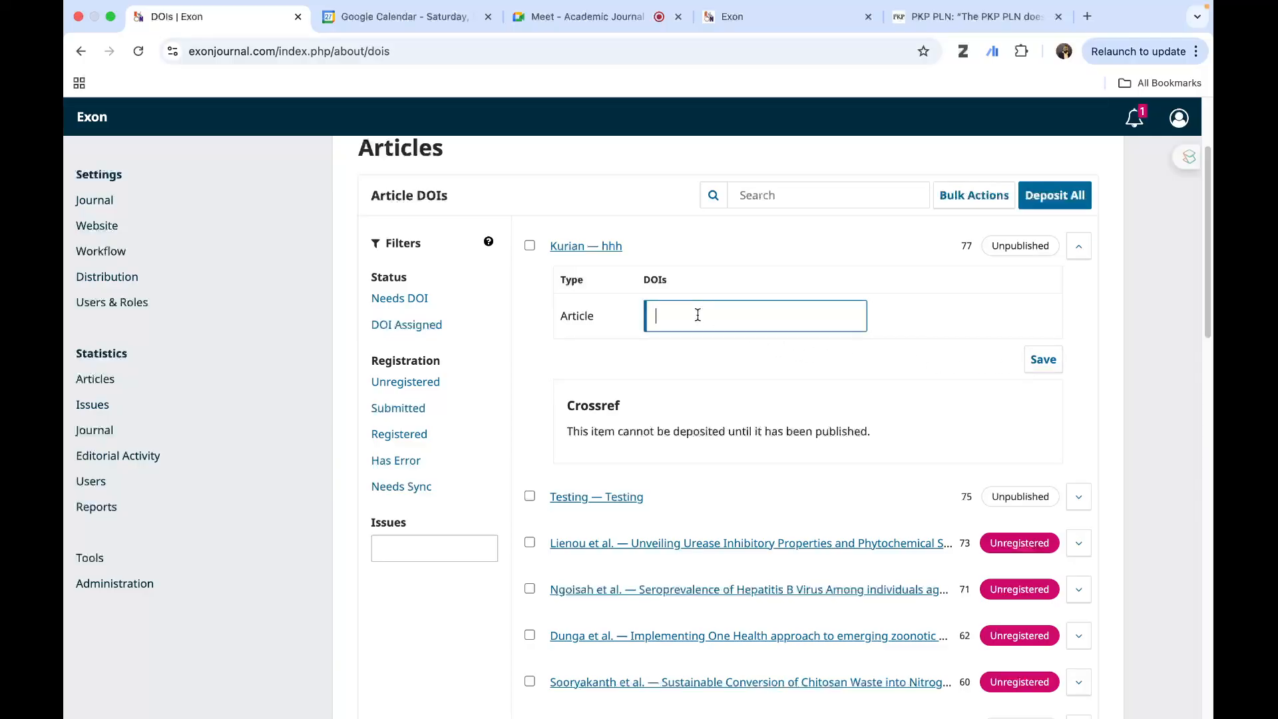
type("jjjjj80")
left_click(1043, 360)
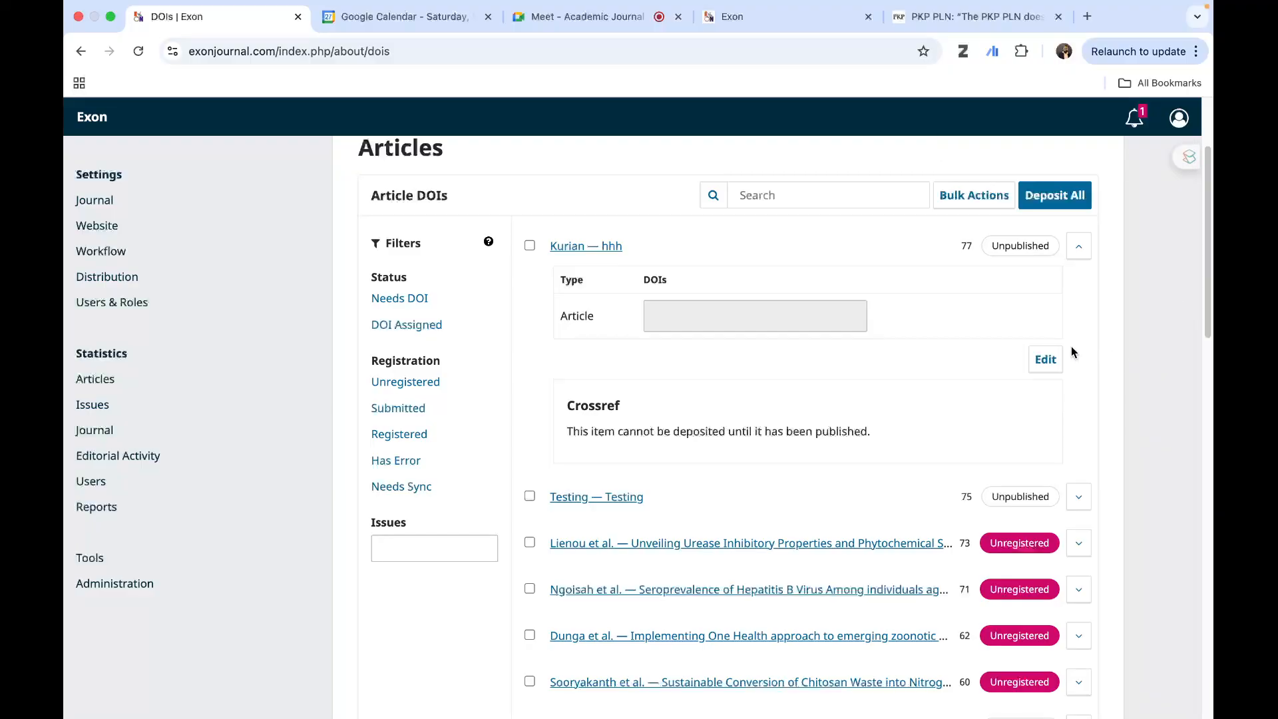
- Examine the article DOI list with its registration statuses and the Crossref section of the article hhh
scroll(792, 387, "up", 2)
scroll(813, 416, "down", 10)
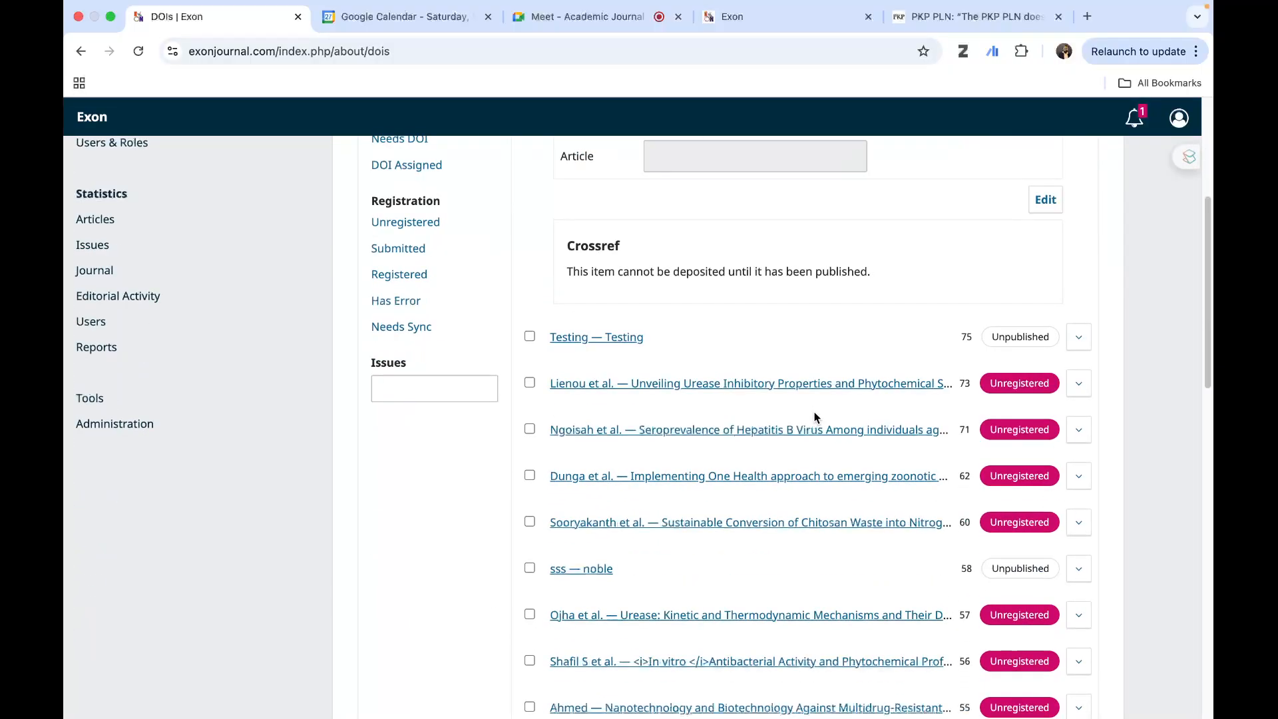
scroll(619, 358, "up", 4)
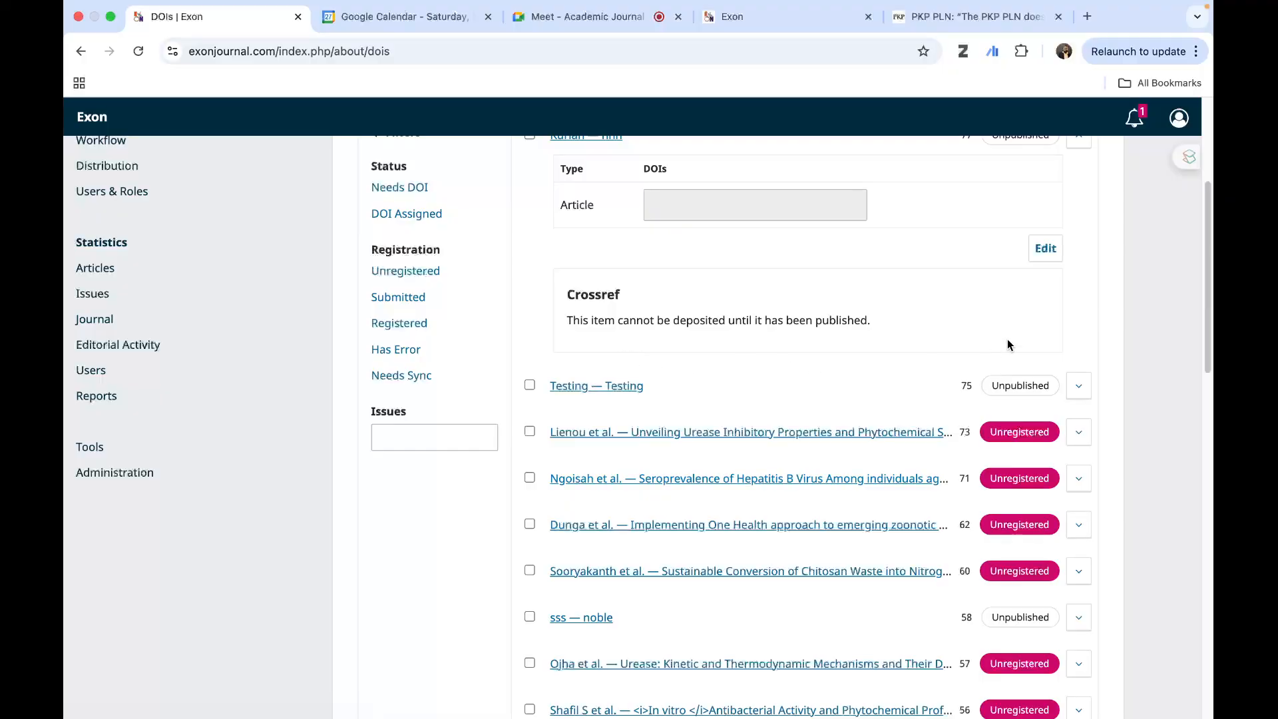
scroll(893, 358, "up", 8)
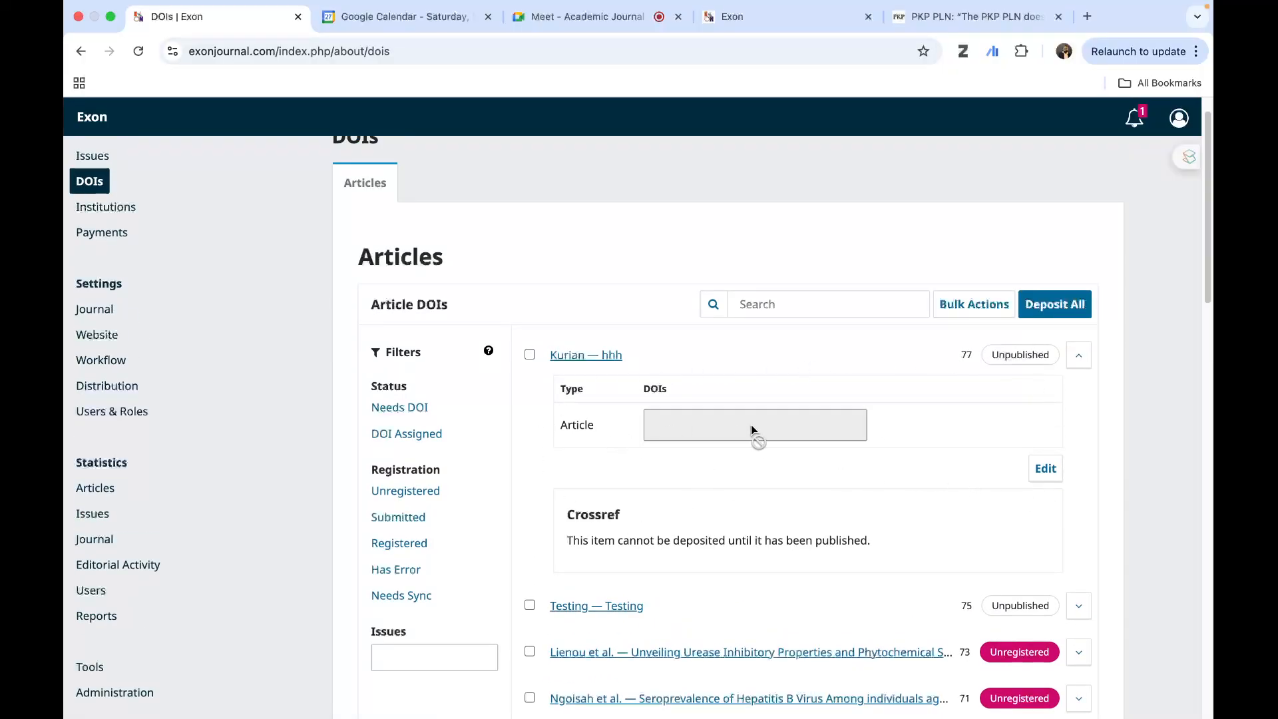
scroll(1098, 508, "down", 5)
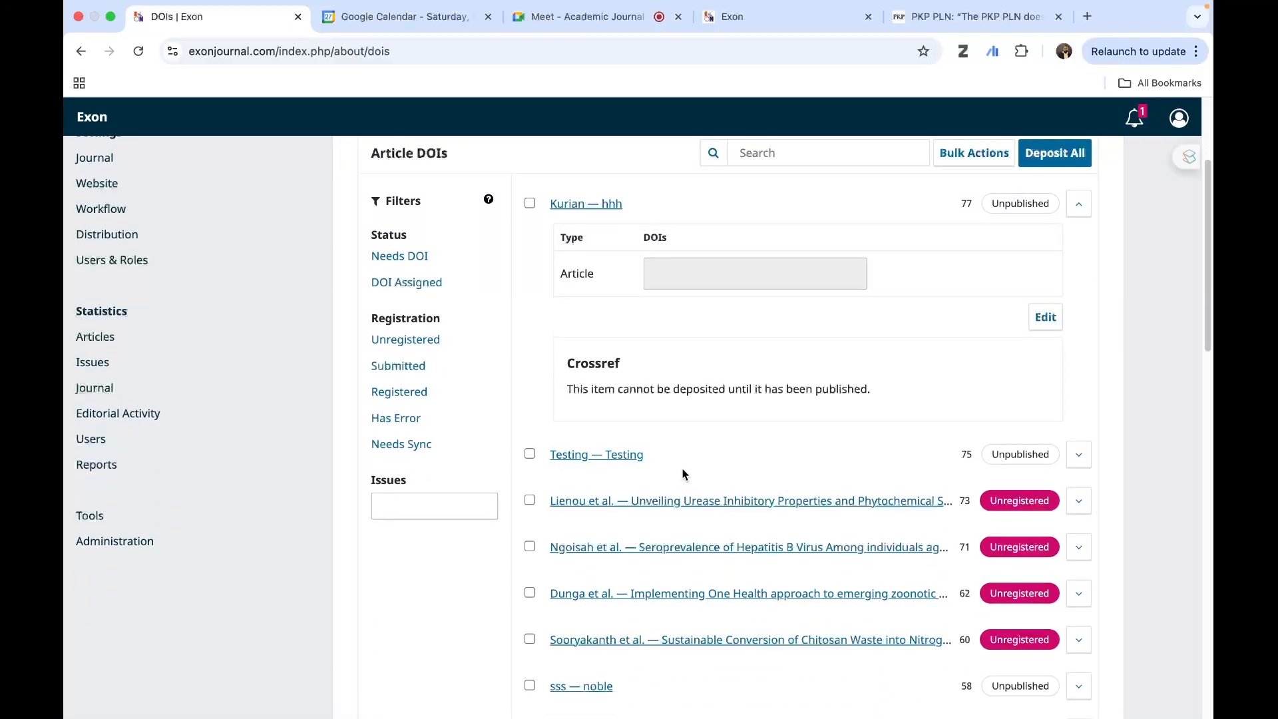
- Expand the DOI details of the unregistered articles on urease inhibitory properties and hepatitis B seroprevalence, and review their DOIs and Crossref sections
scroll(1086, 515, "down", 4)
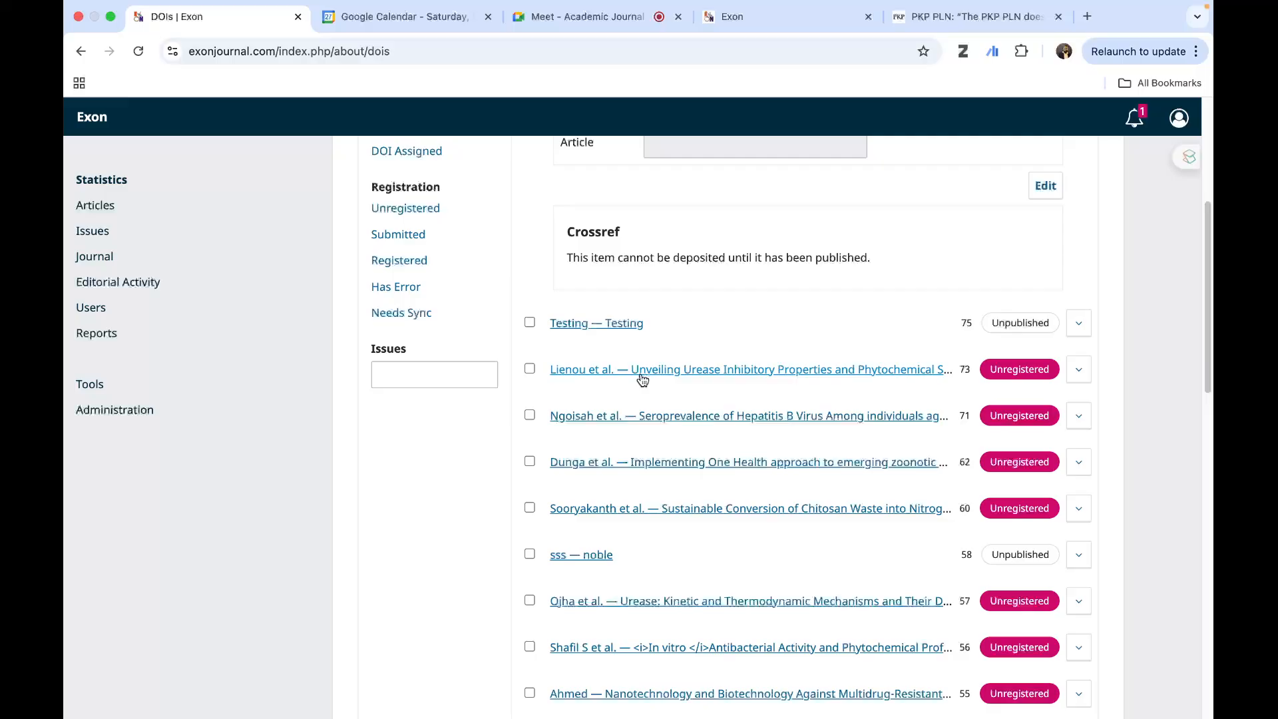
left_click(1078, 370)
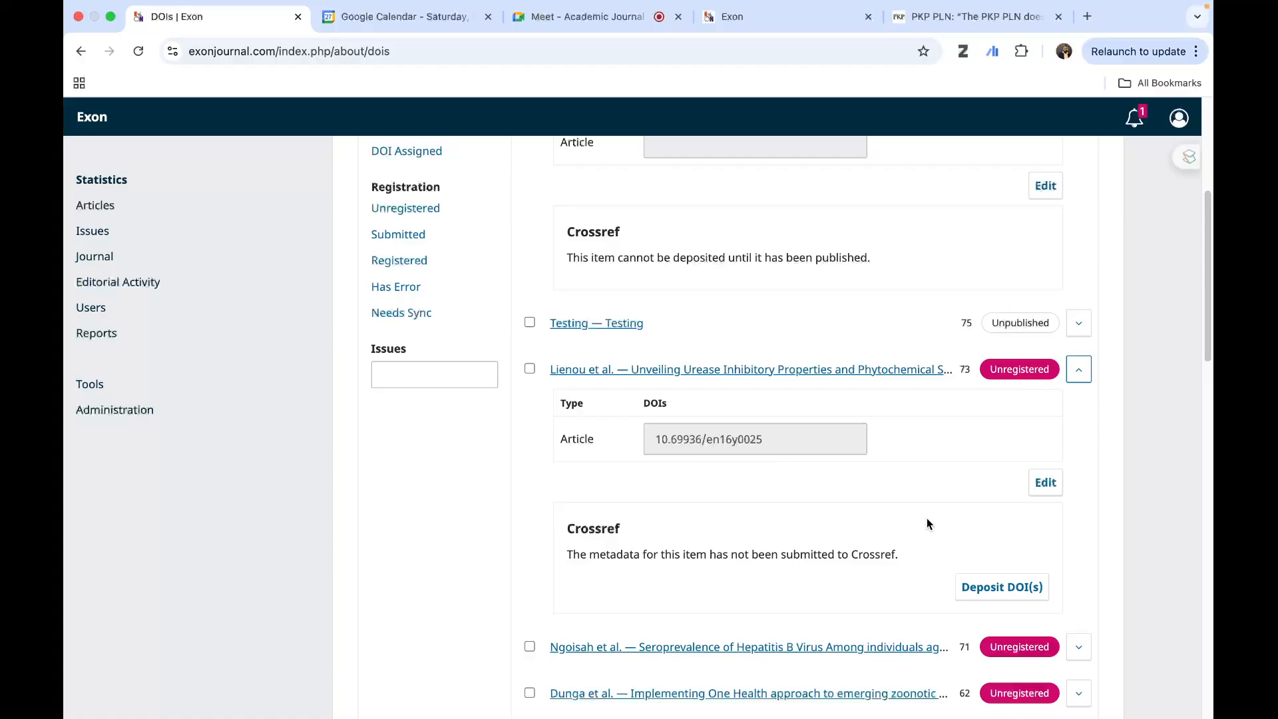
scroll(926, 518, "down", 3)
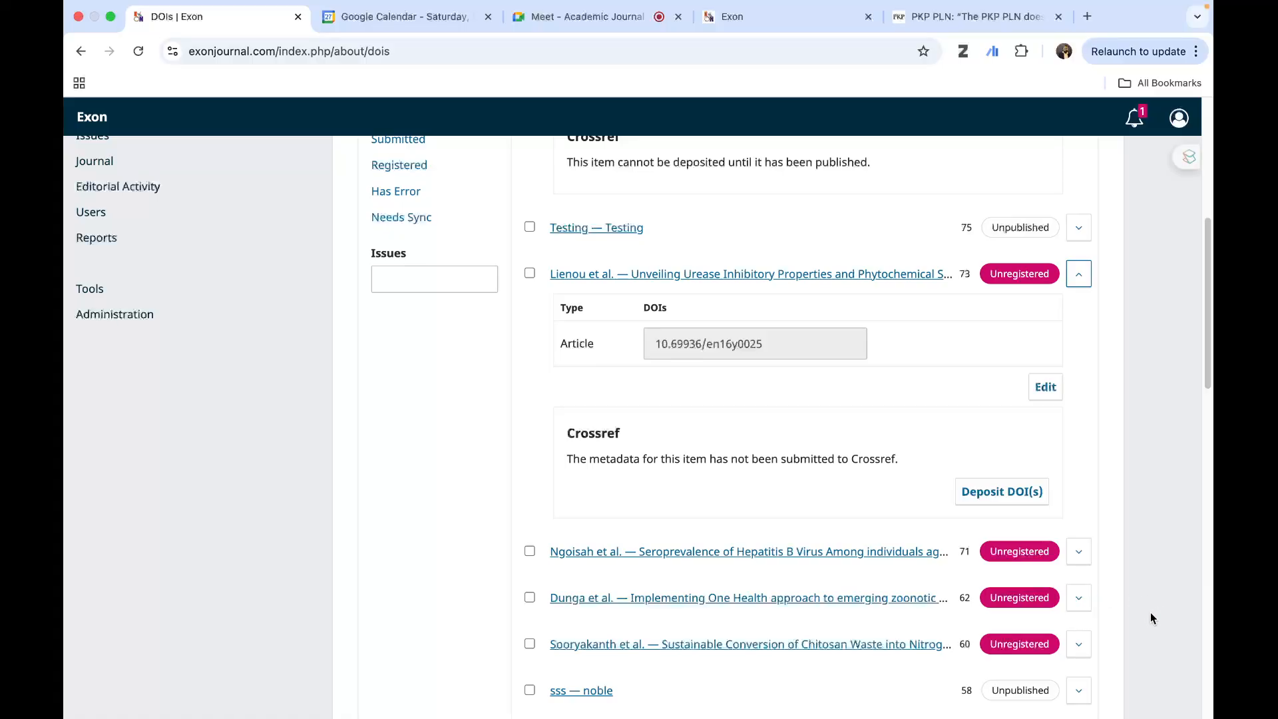
left_click(1078, 552)
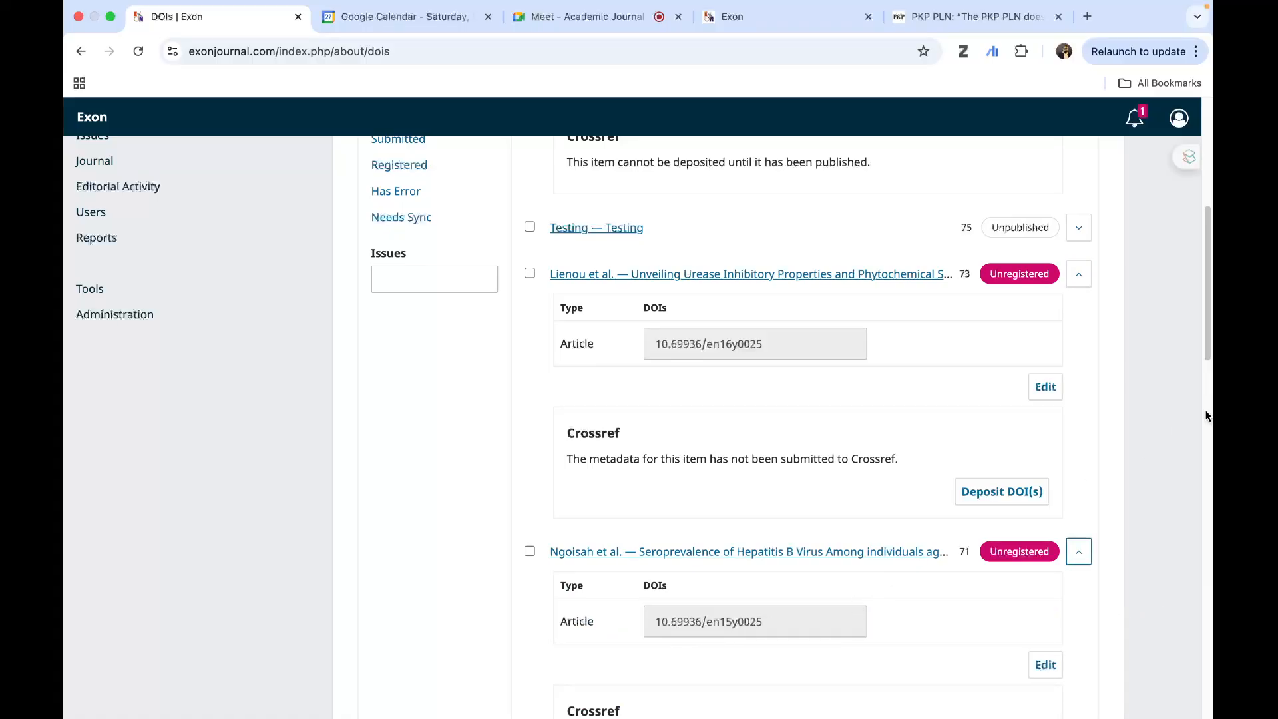
scroll(1201, 467, "up", 4)
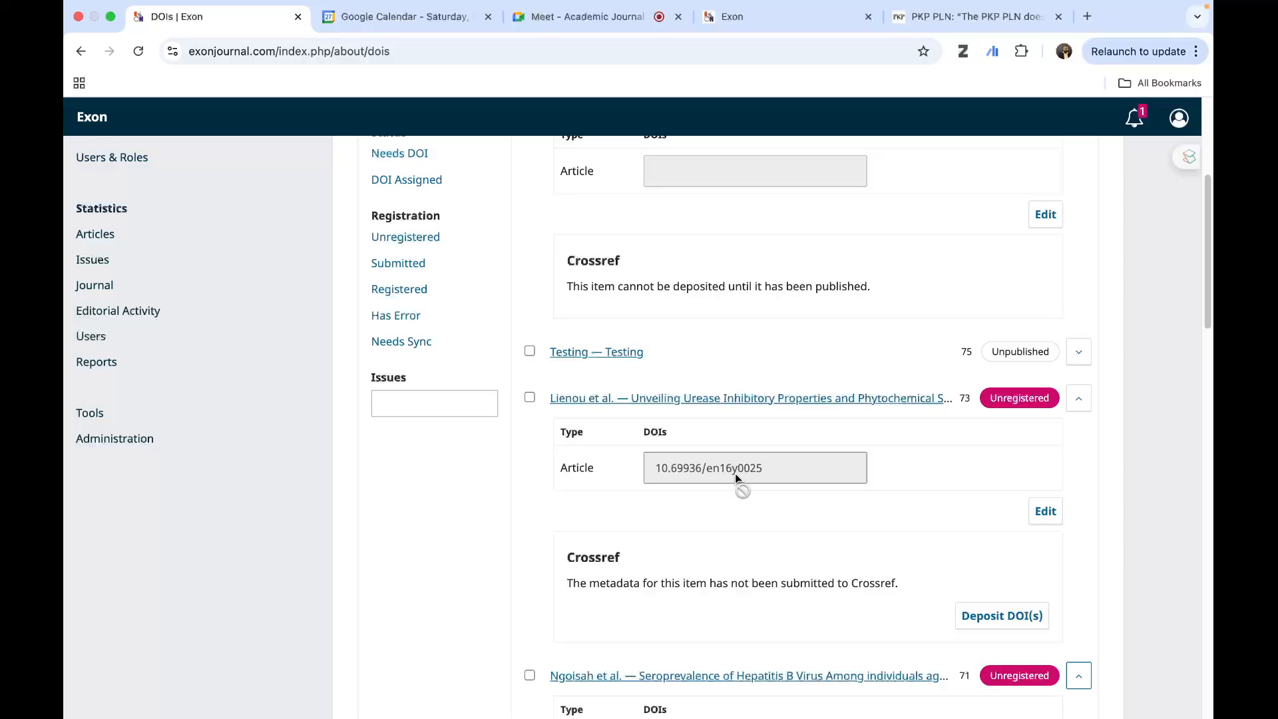
scroll(809, 491, "up", 4)
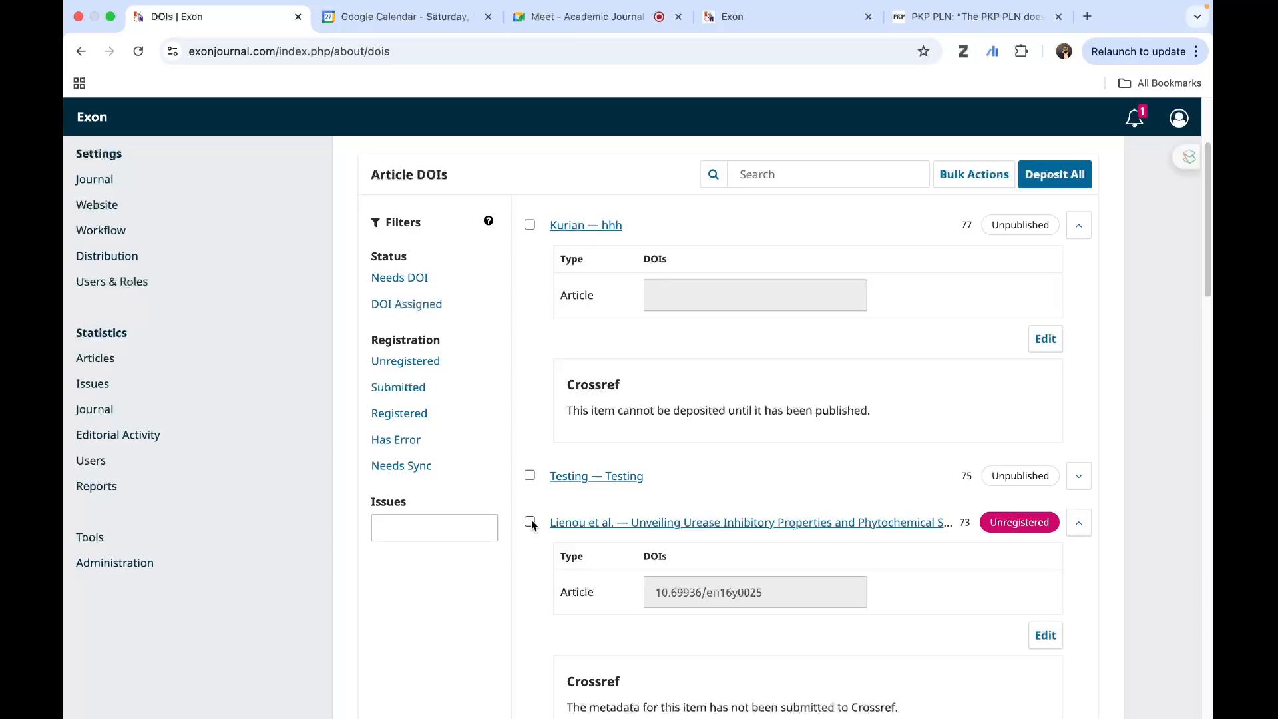
- Select the article "Unveiling Urease Inhibitory Properties" and export its DOI metadata record for Crossref
scroll(532, 525, "down", 1)
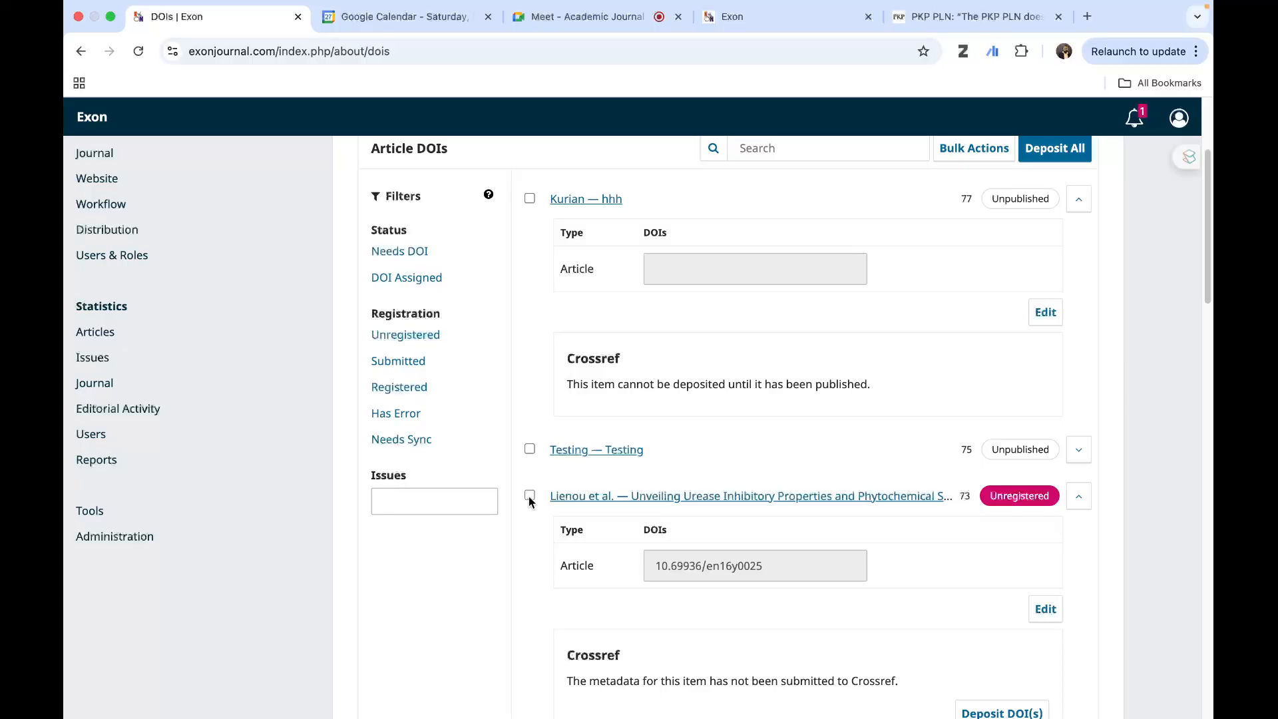
left_click(530, 496)
scroll(526, 544, "down", 8)
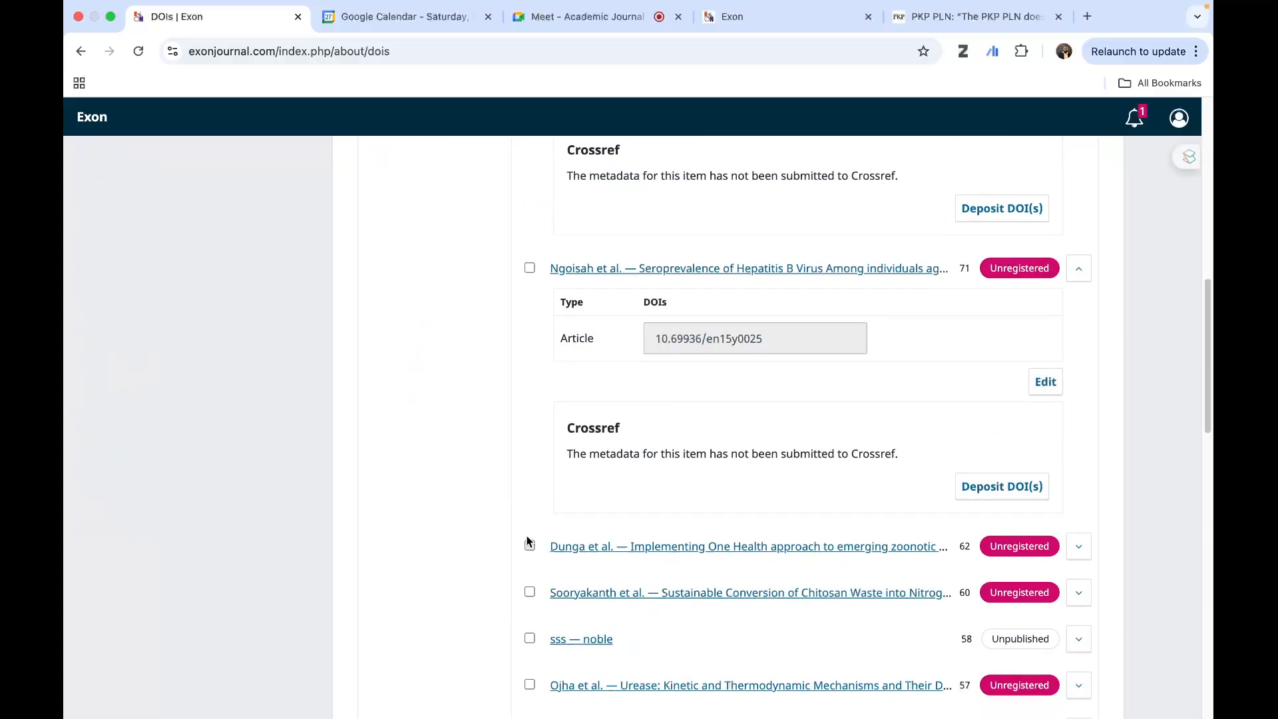
left_click(529, 268)
scroll(520, 334, "up", 4)
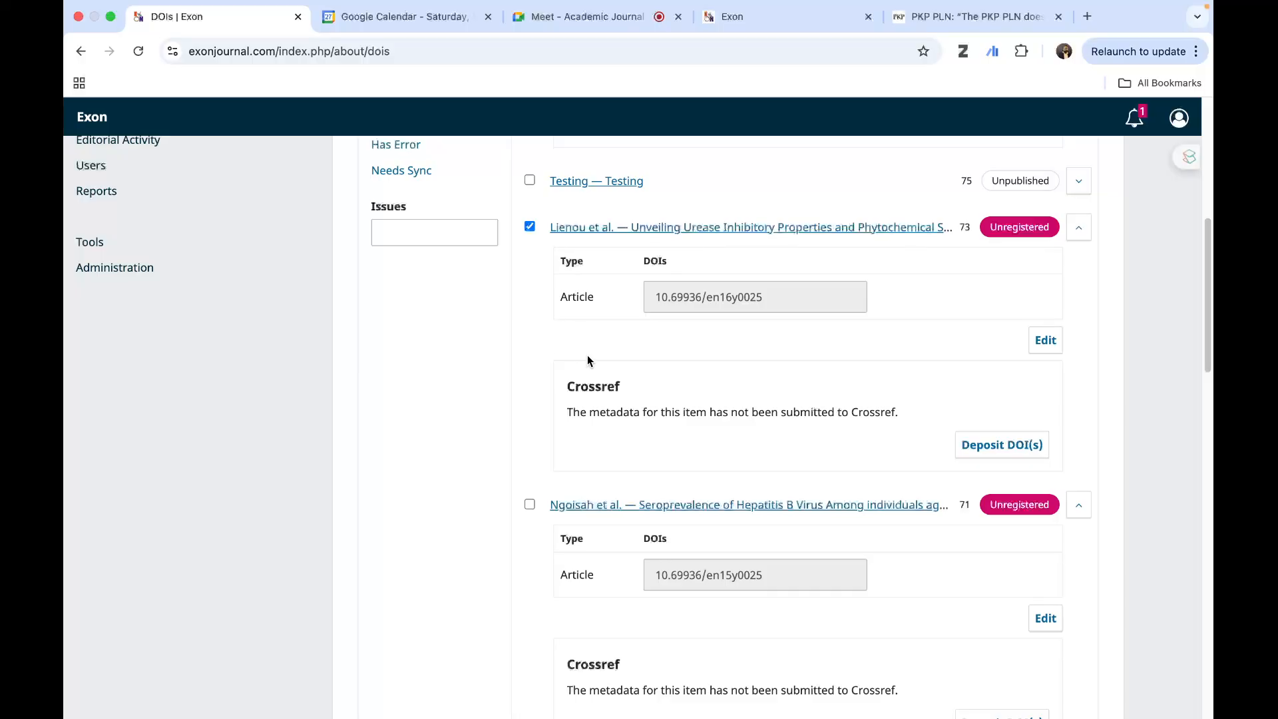
scroll(522, 333, "up", 2)
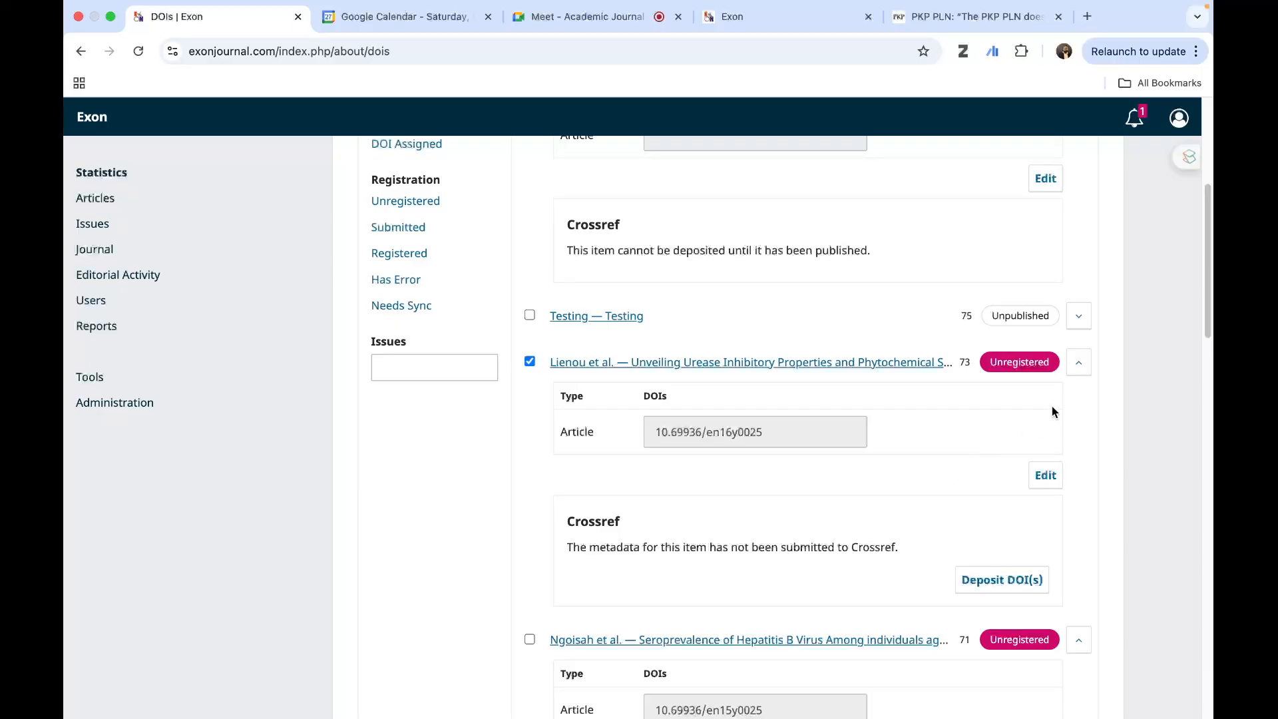
scroll(1101, 448, "up", 5)
scroll(1080, 451, "down", 2)
scroll(1080, 451, "down", 1)
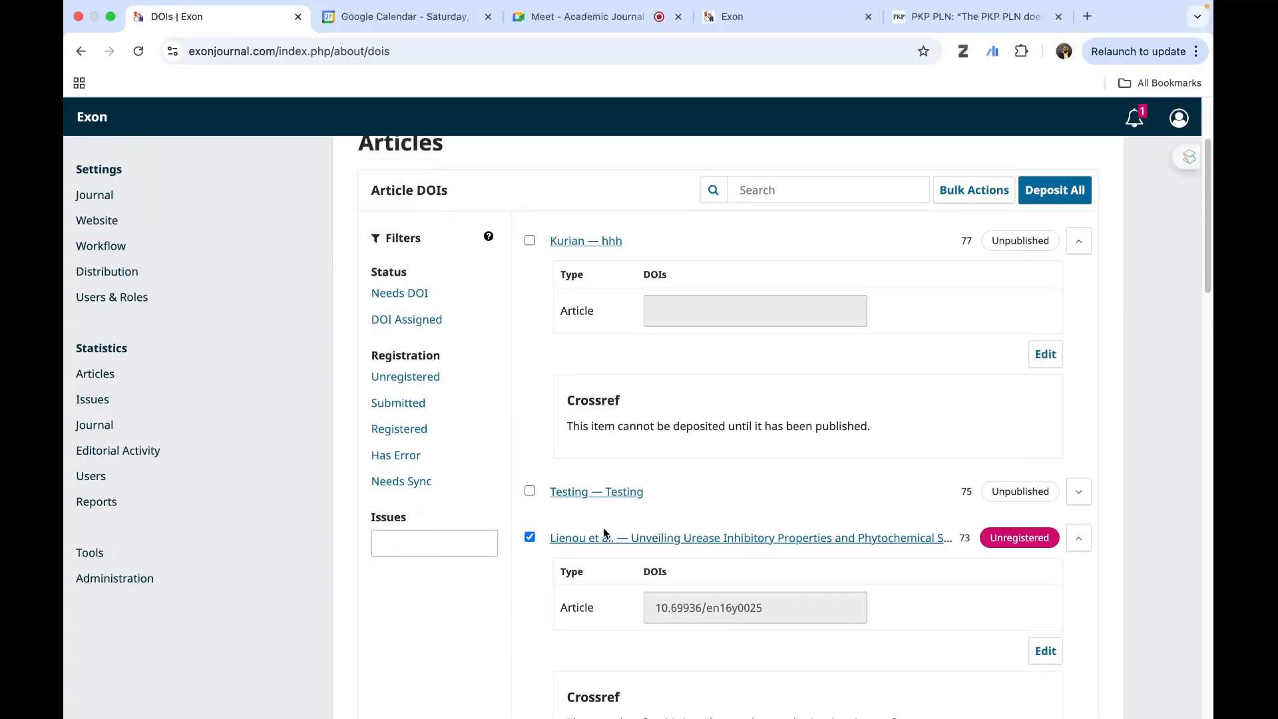
scroll(1125, 341, "up", 3)
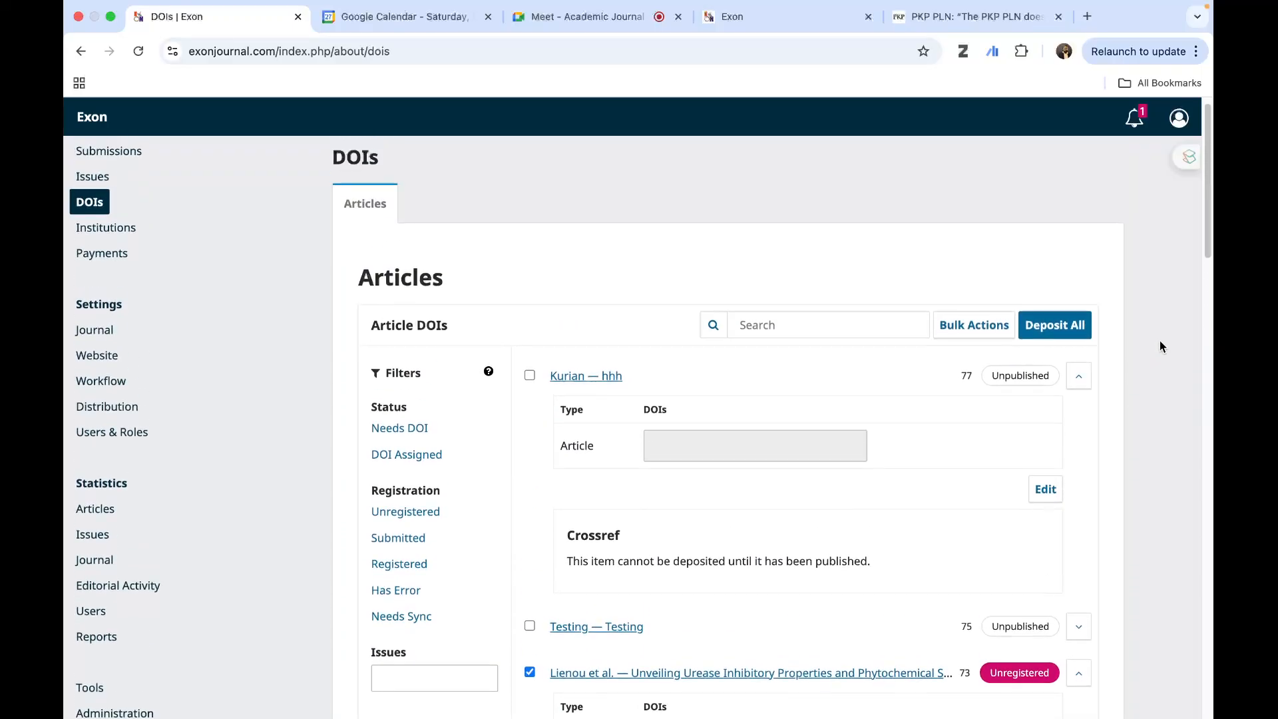
left_click(973, 327)
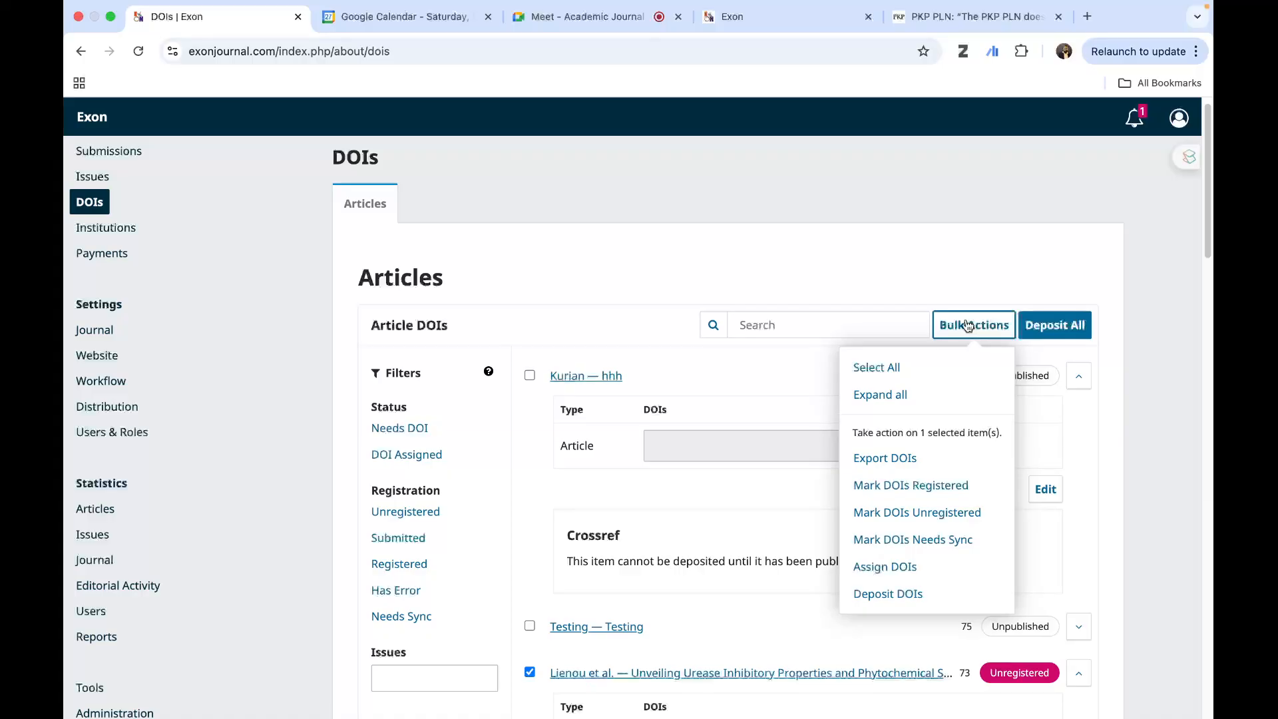
left_click(860, 464)
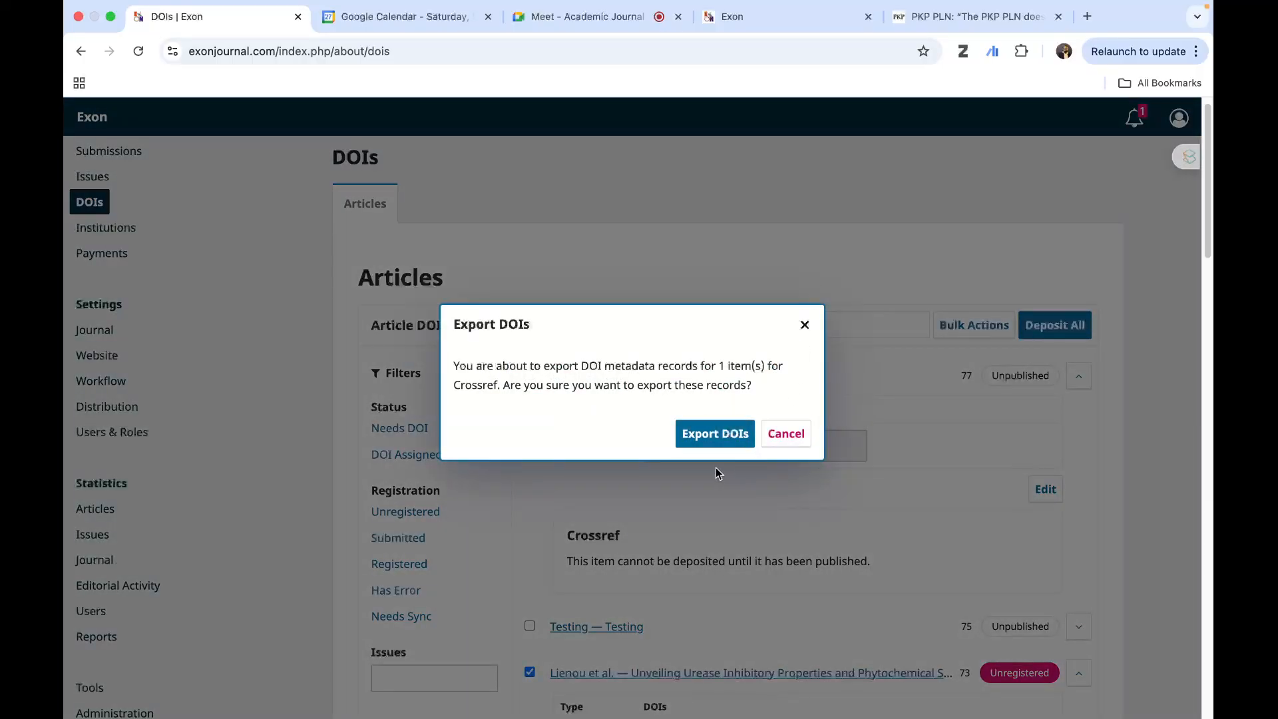
left_click(711, 442)
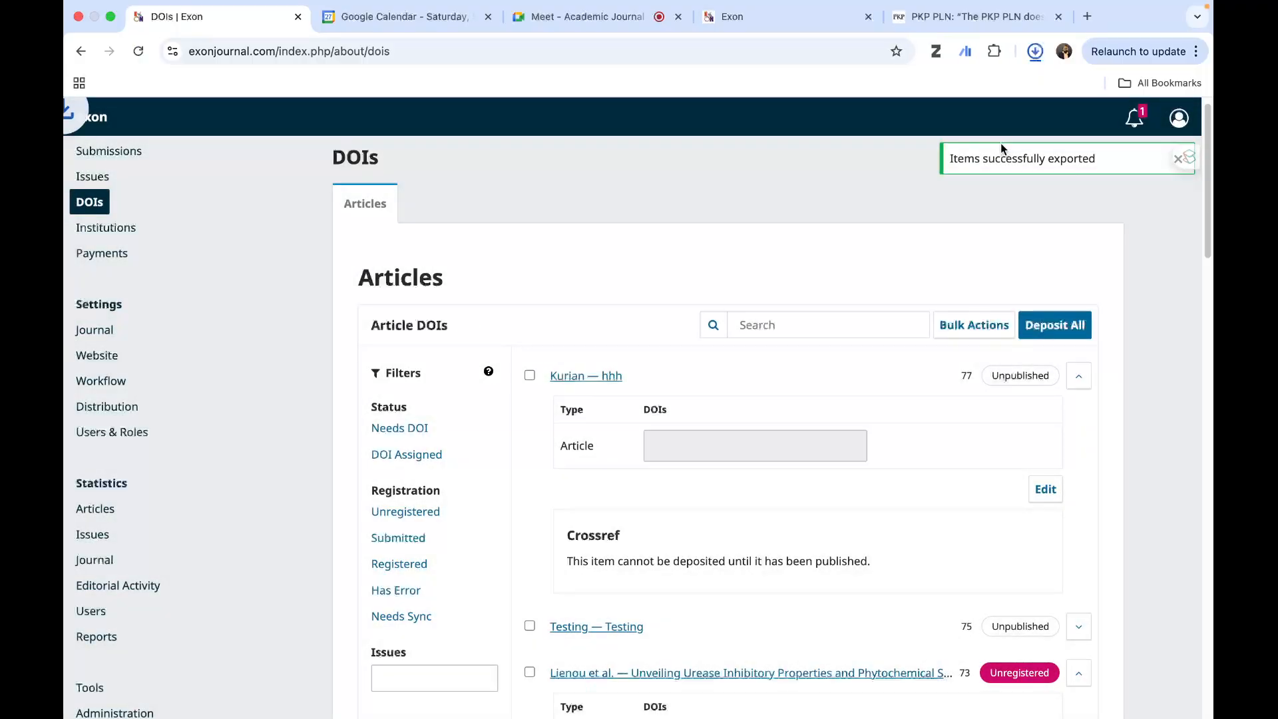
left_click(1035, 51)
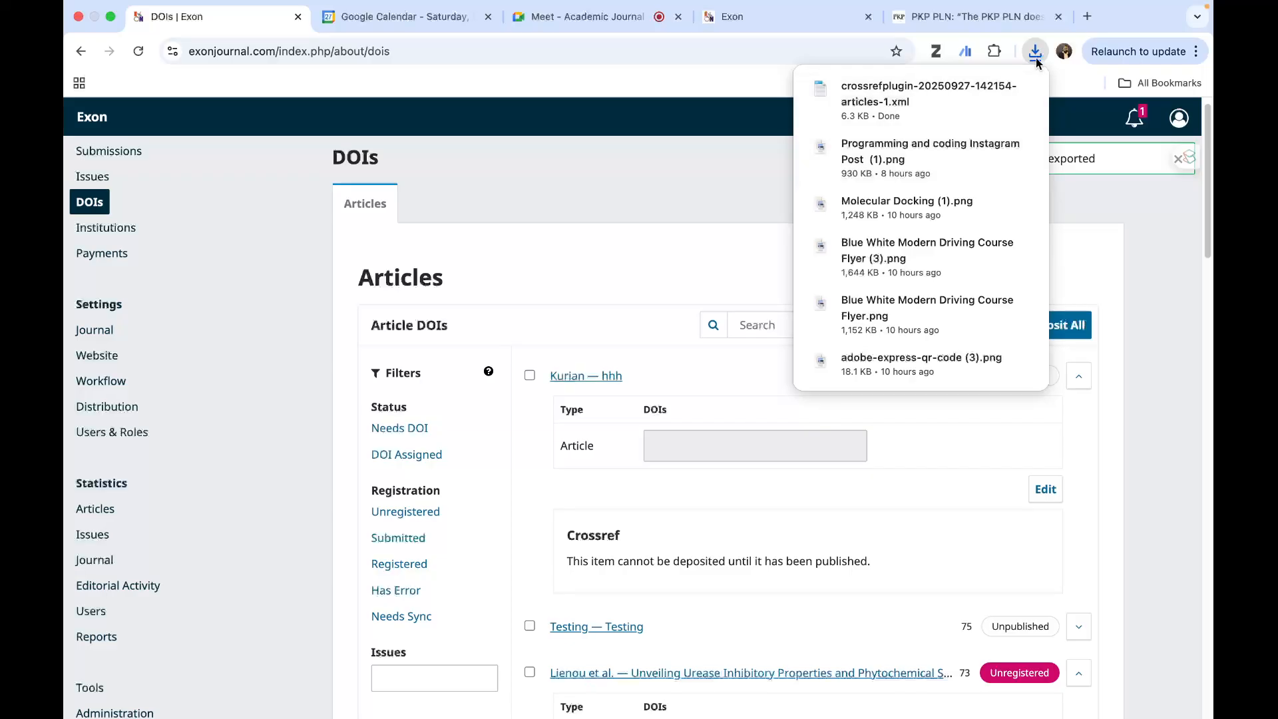
left_click(1024, 90)
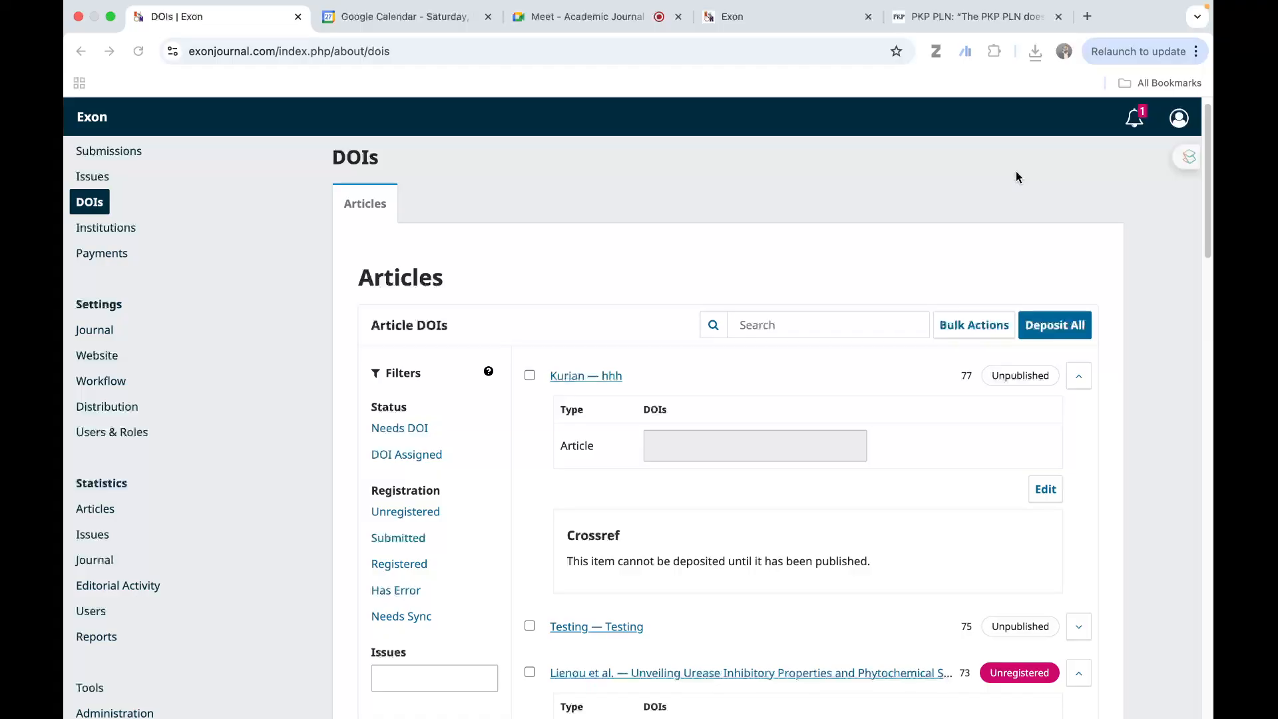
scroll(1179, 323, "down", 5)
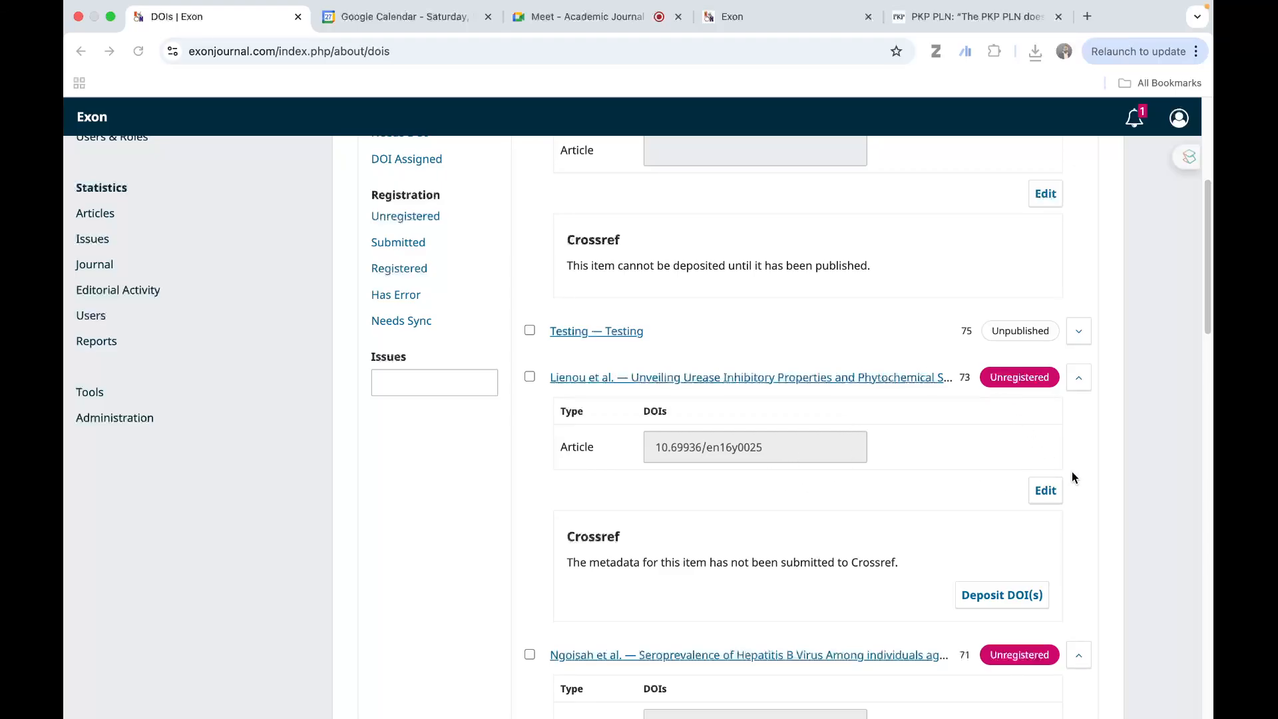
scroll(1076, 469, "up", 3)
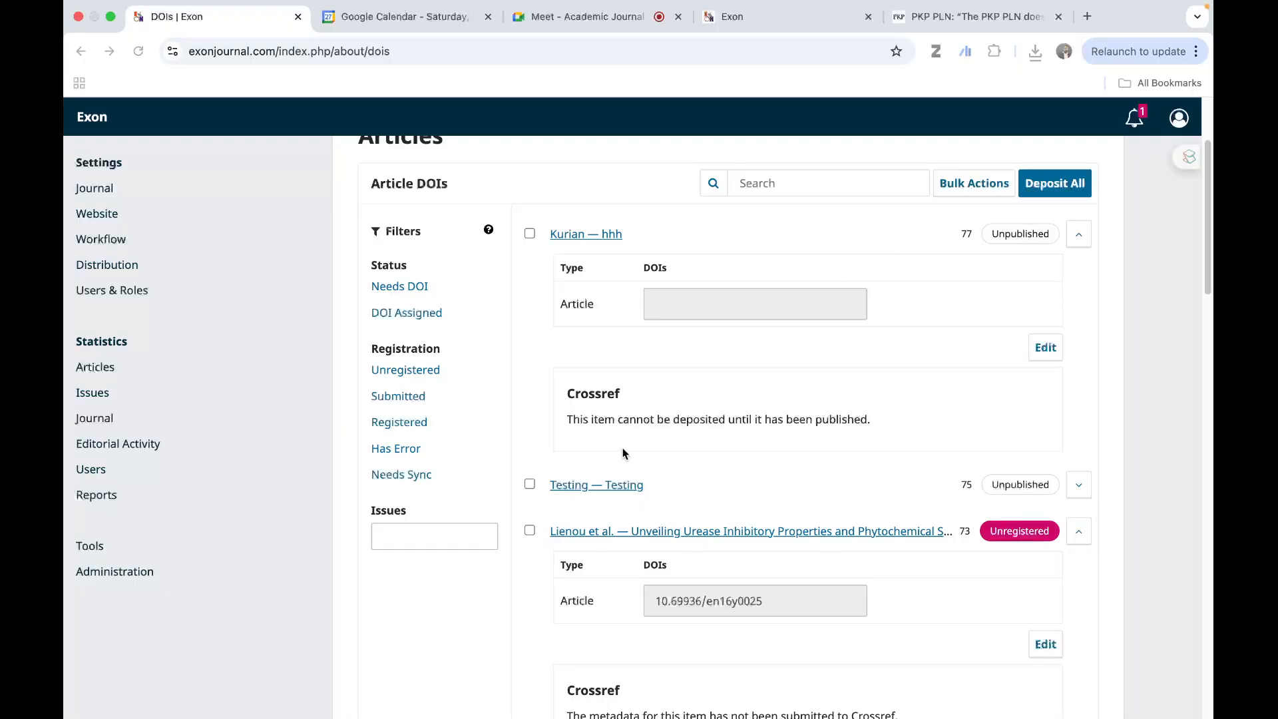
- Review the bulk actions available for article DOIs, and close the list without choosing one
left_click(964, 190)
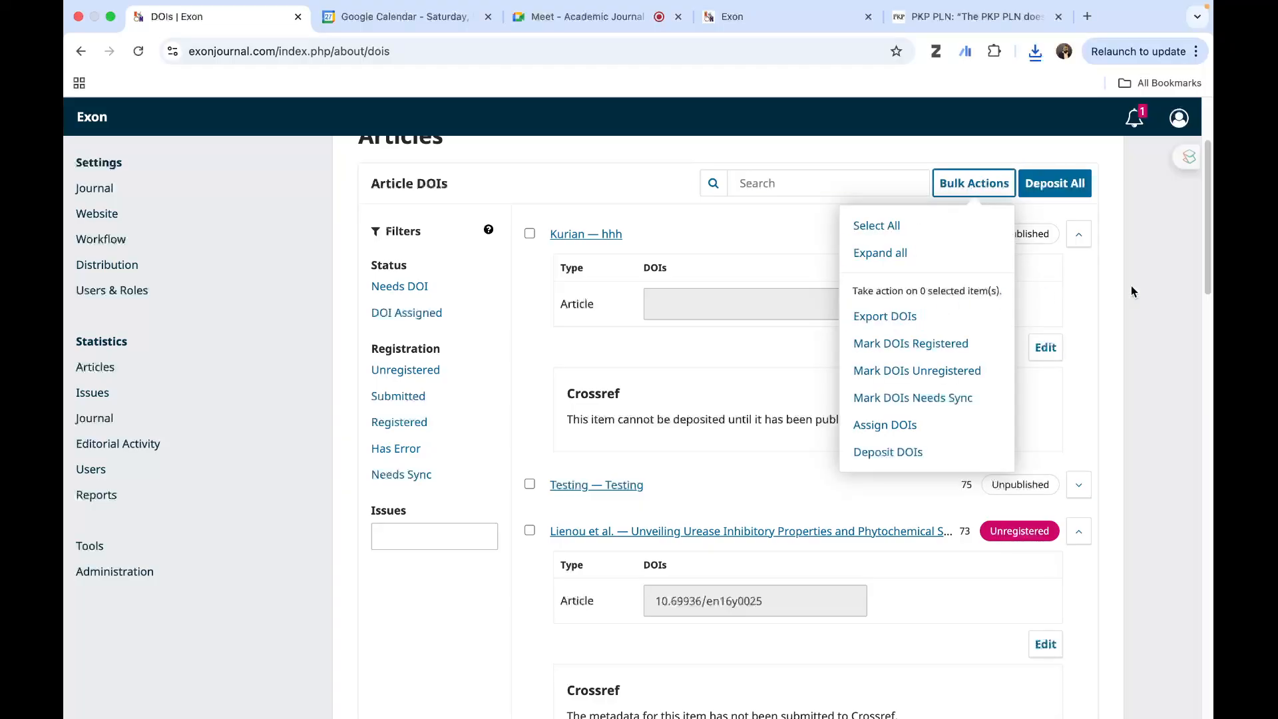
left_click(1151, 290)
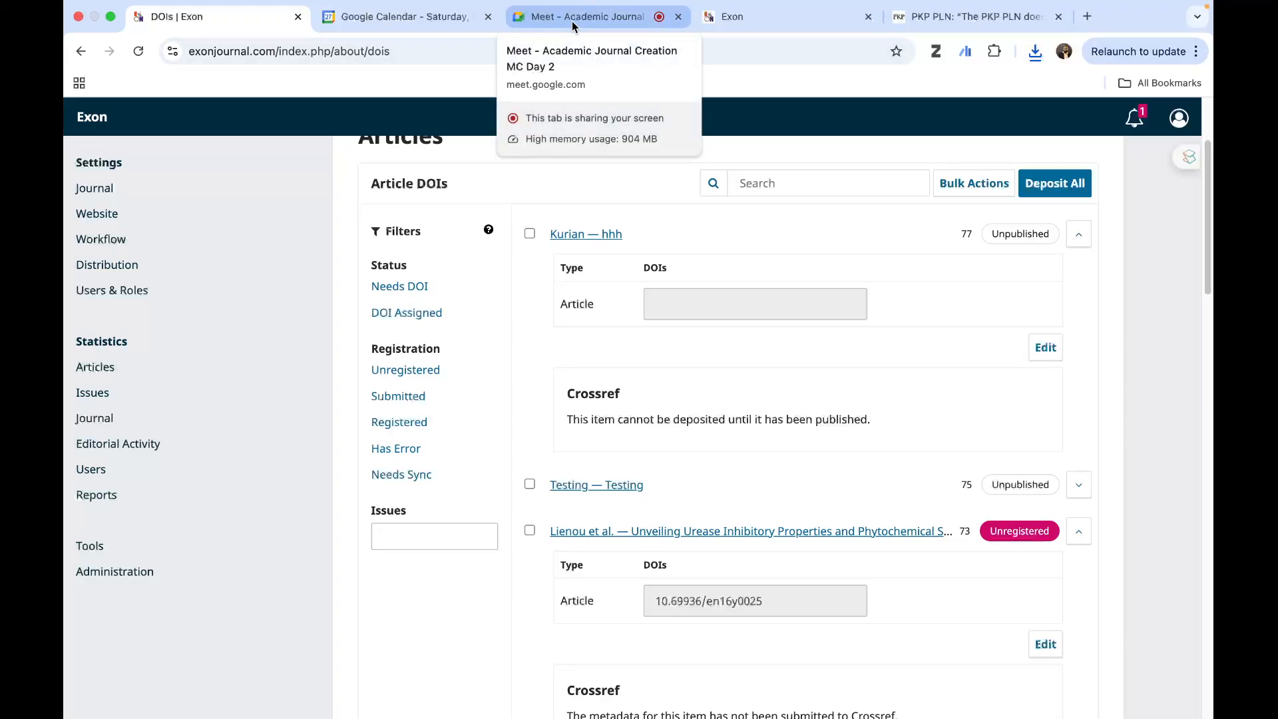
scroll(1139, 212, "up", 3)
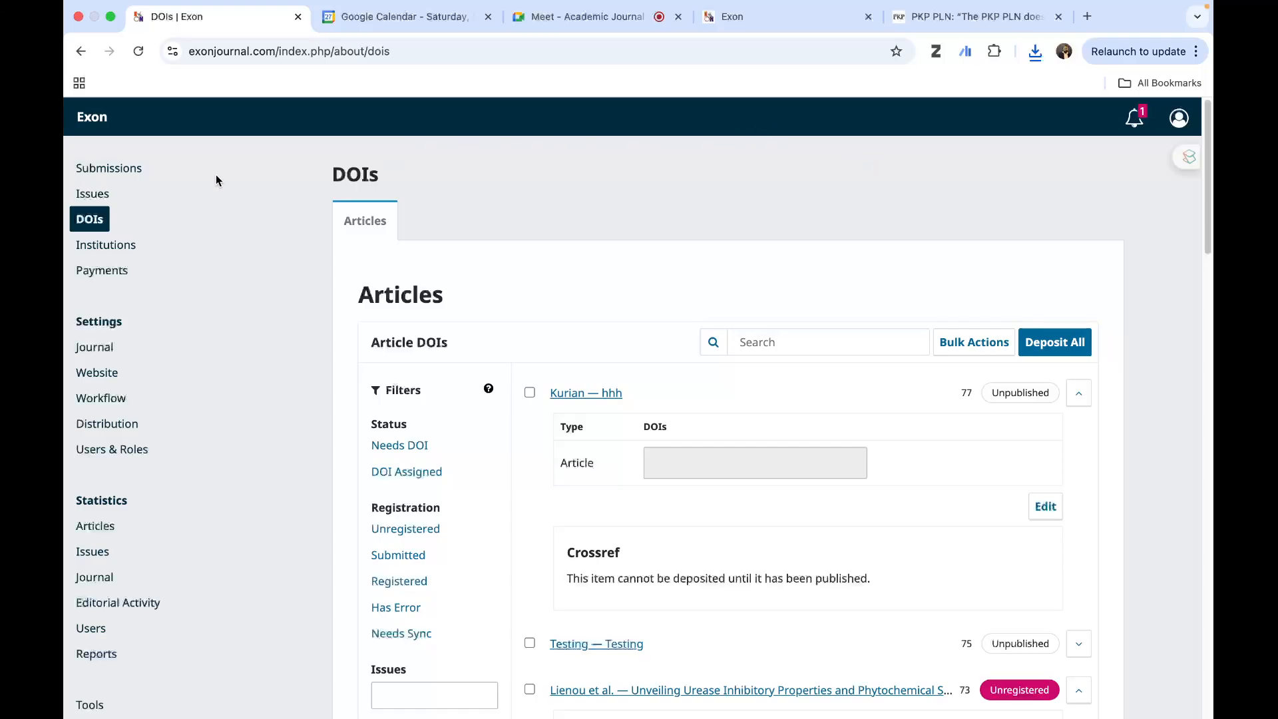
- Switch to the Exon journal website and open the published article "Unveiling Urease Inhibitory Properties" from the current issue
left_click(784, 21)
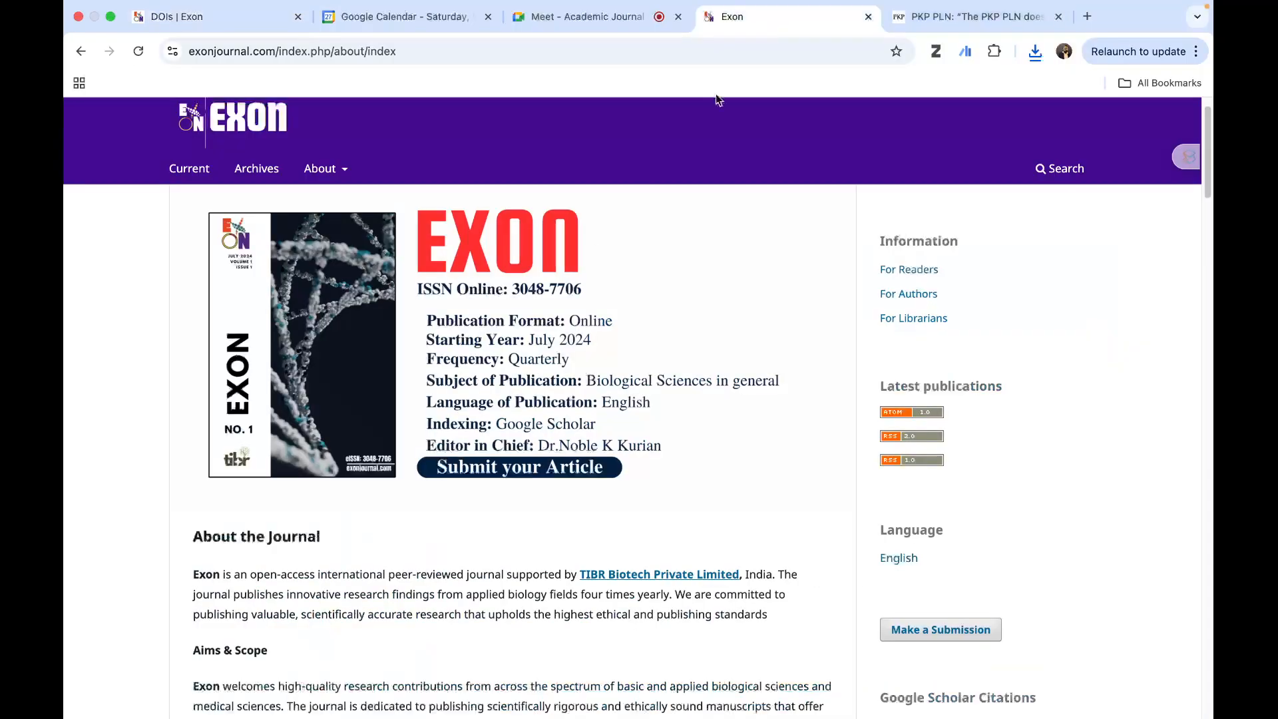
scroll(454, 314, "down", 15)
scroll(454, 315, "down", 5)
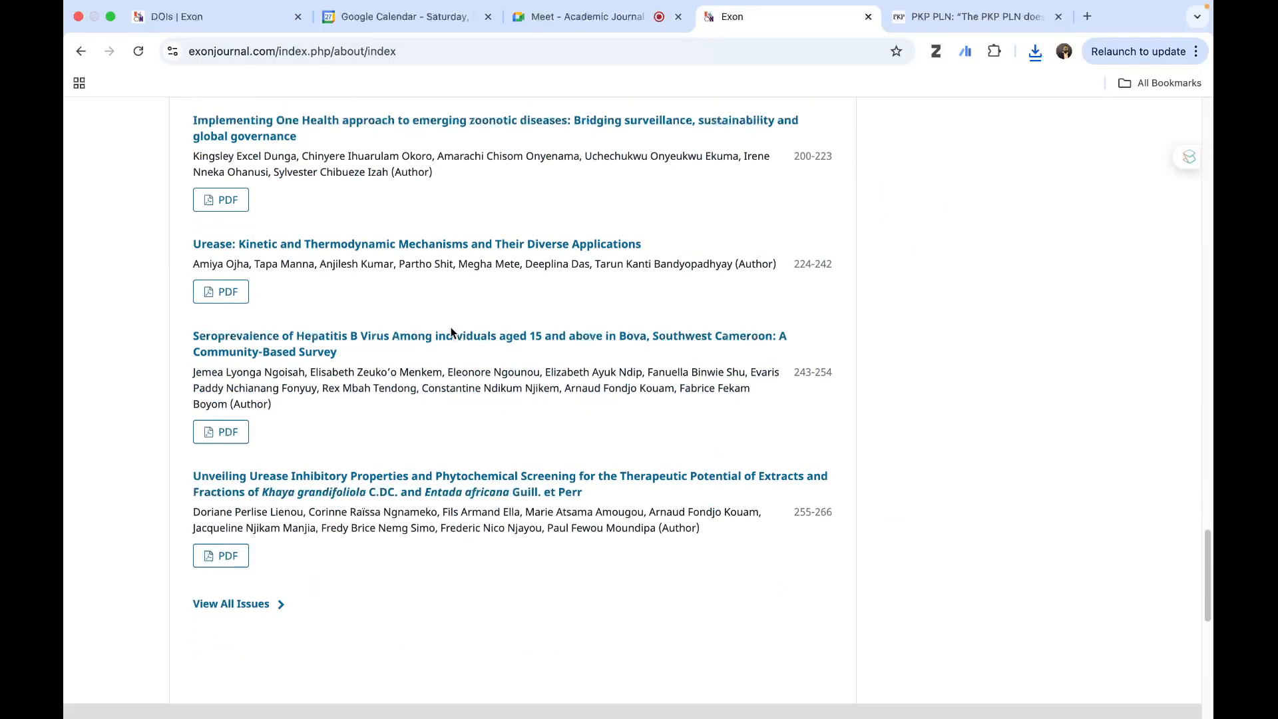
left_click(432, 470)
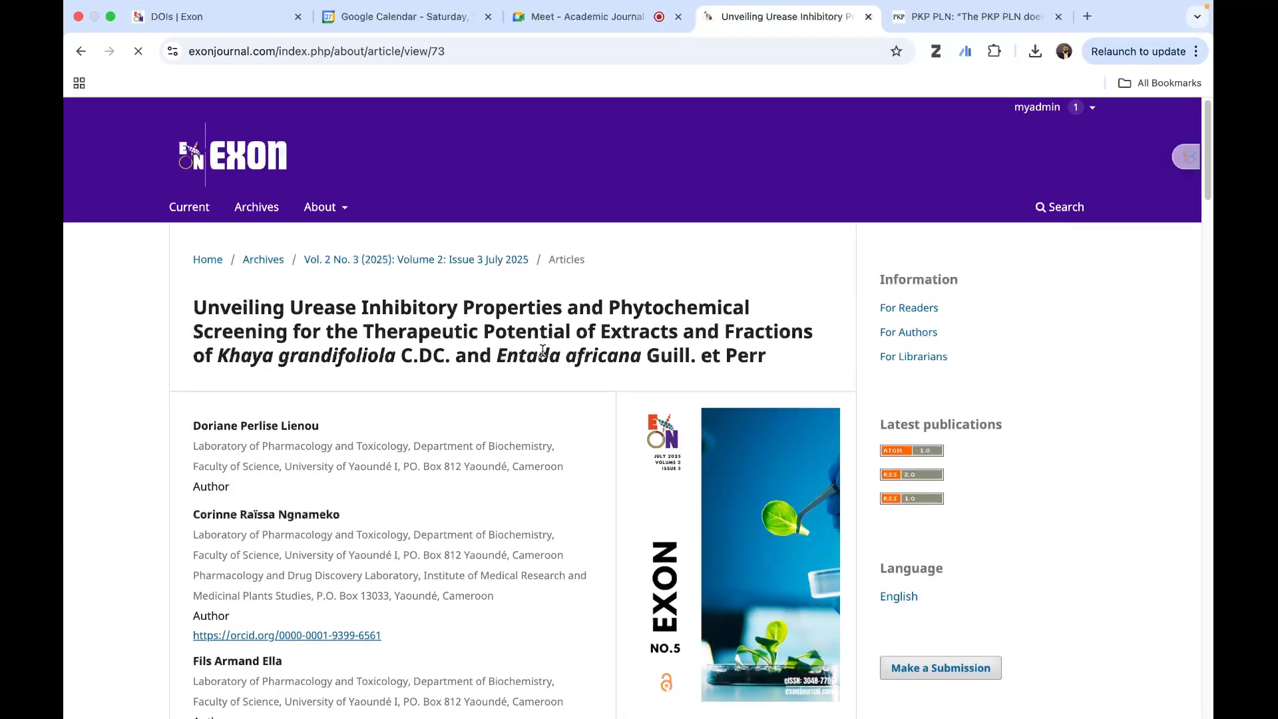
- Locate the DOI on the article page and follow its doi.org link
scroll(543, 358, "down", 7)
scroll(543, 358, "down", 5)
scroll(544, 357, "up", 5)
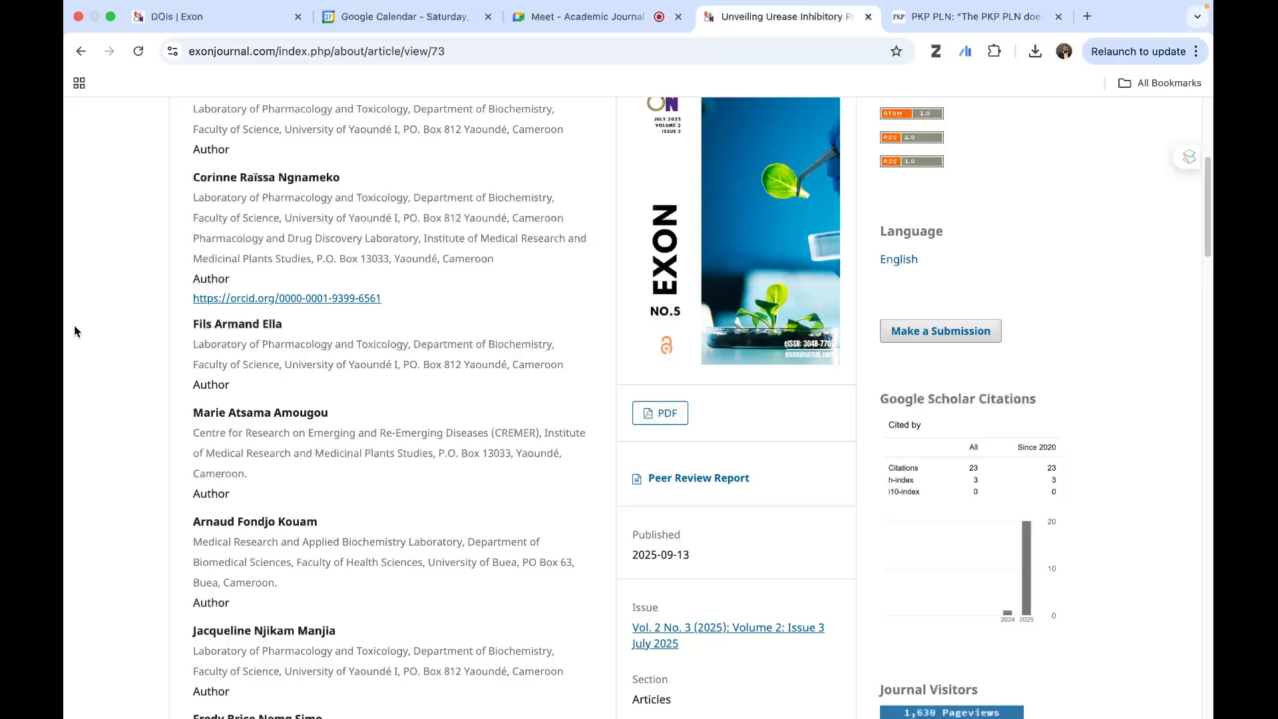
scroll(343, 324, "down", 8)
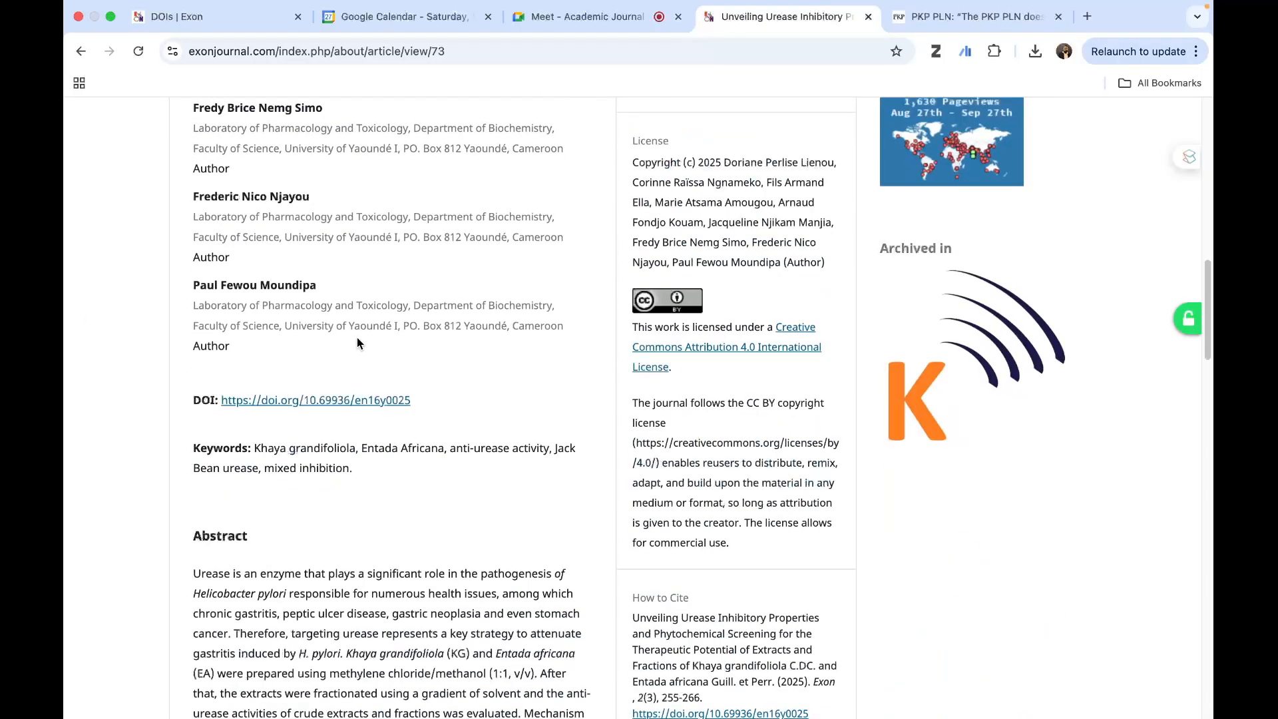
left_click(319, 401)
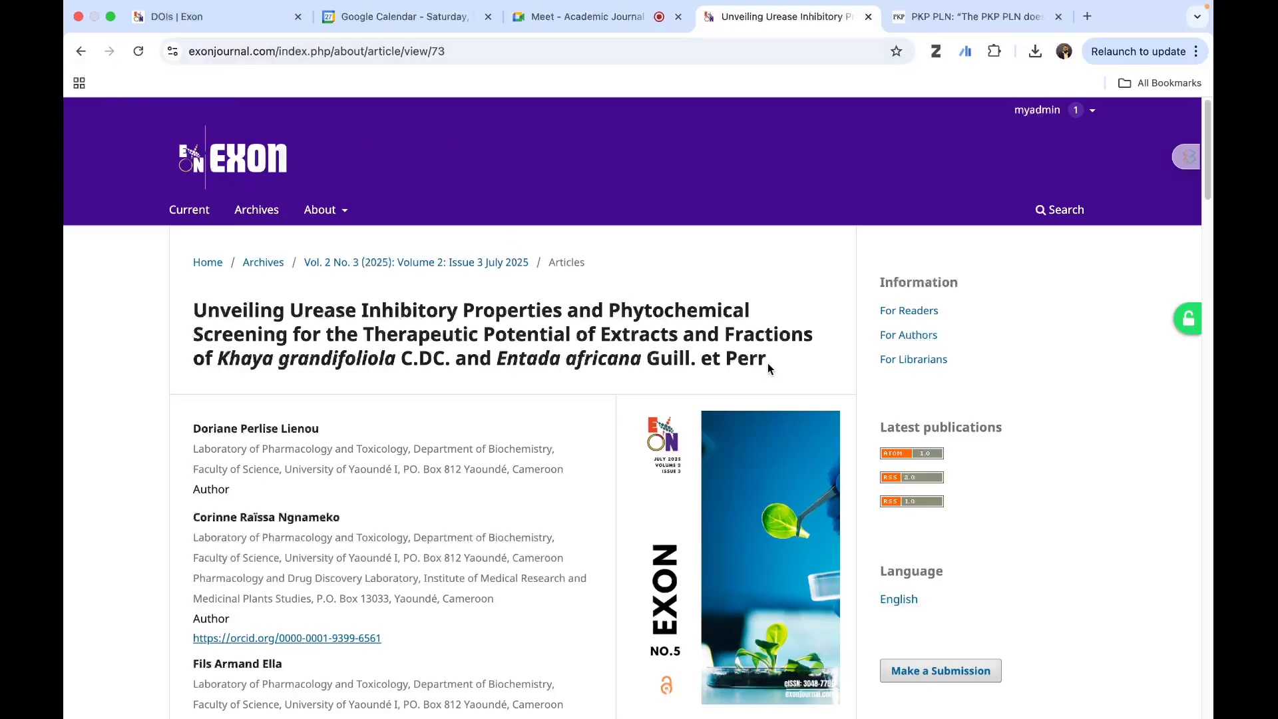
- Open the journal's Crossref Metadata Search listing through the Crossref logo in the article page's footer
scroll(768, 363, "down", 15)
scroll(767, 363, "down", 10)
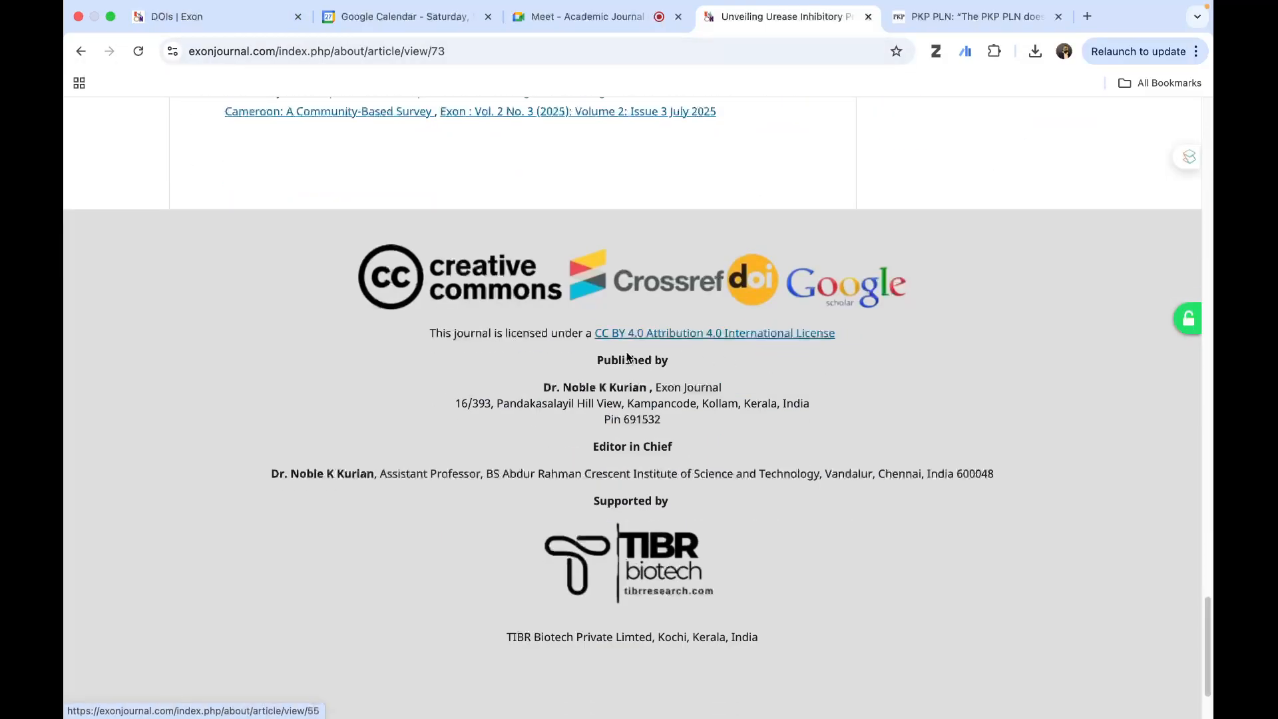
left_click(675, 283)
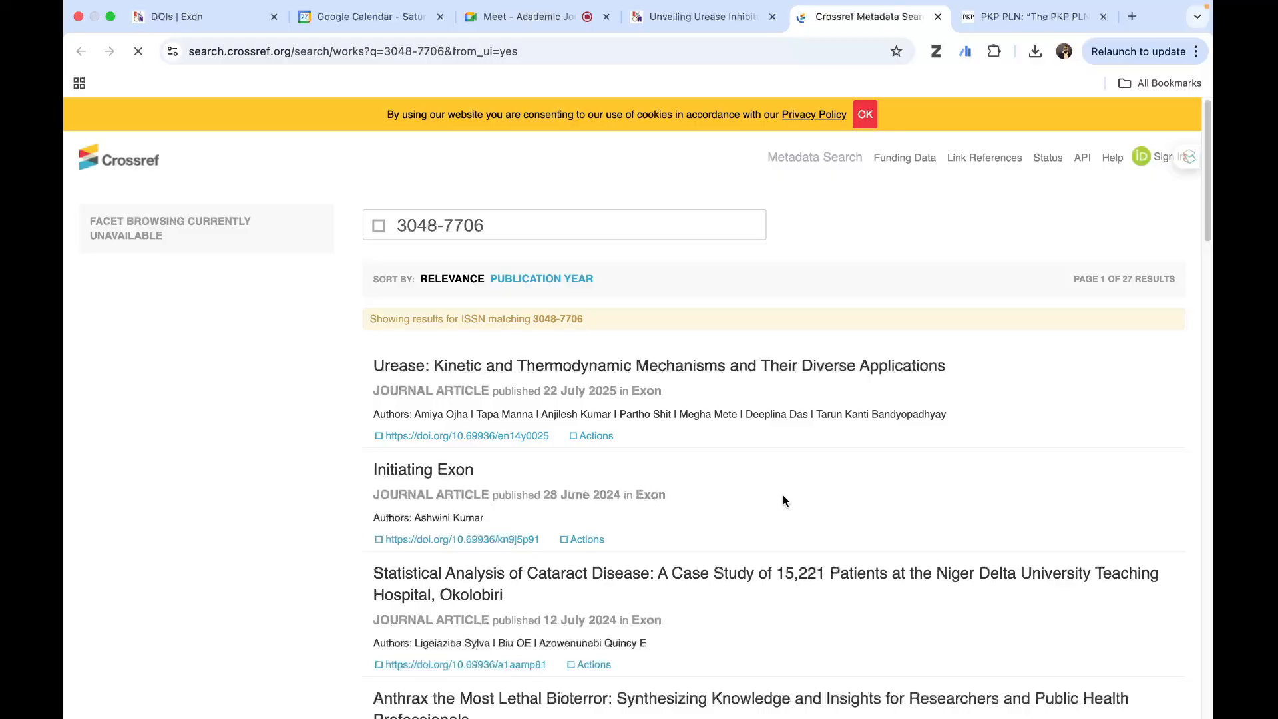
- Browse the Crossref search results for ISSN 3048-7706 and examine the journal's listed articles with their DOIs
scroll(792, 501, "down", 10)
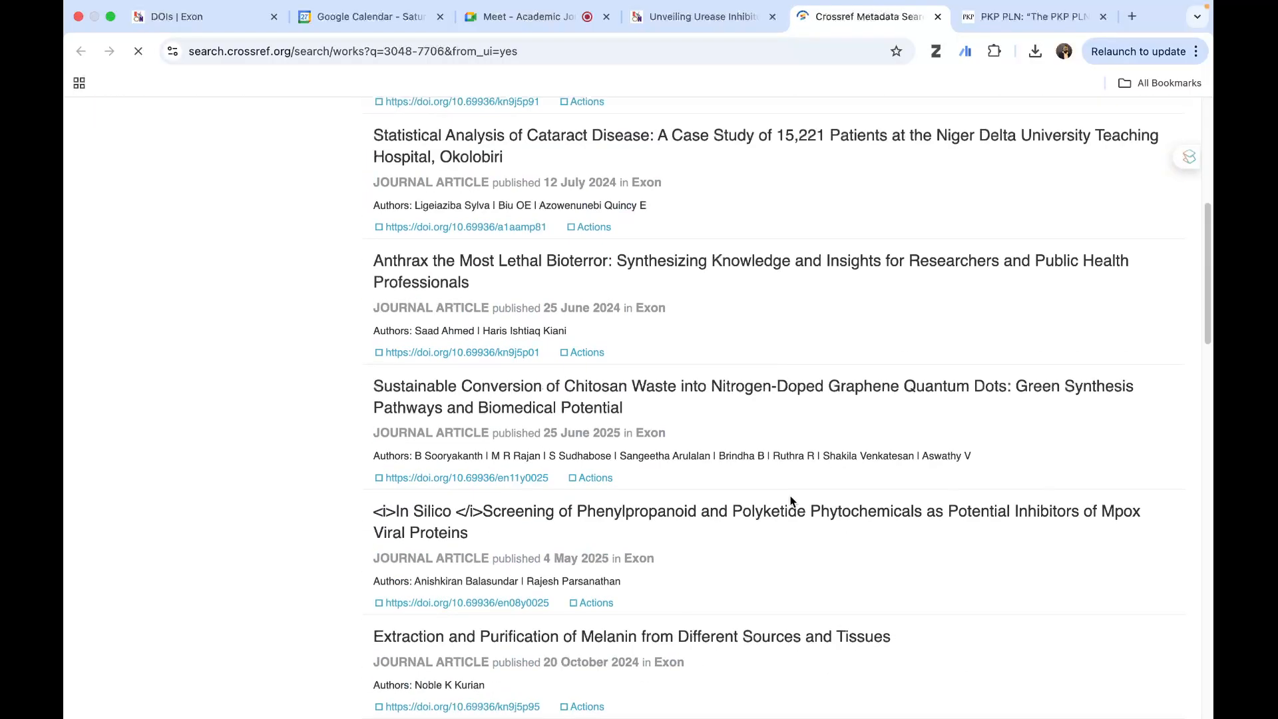
scroll(793, 501, "down", 15)
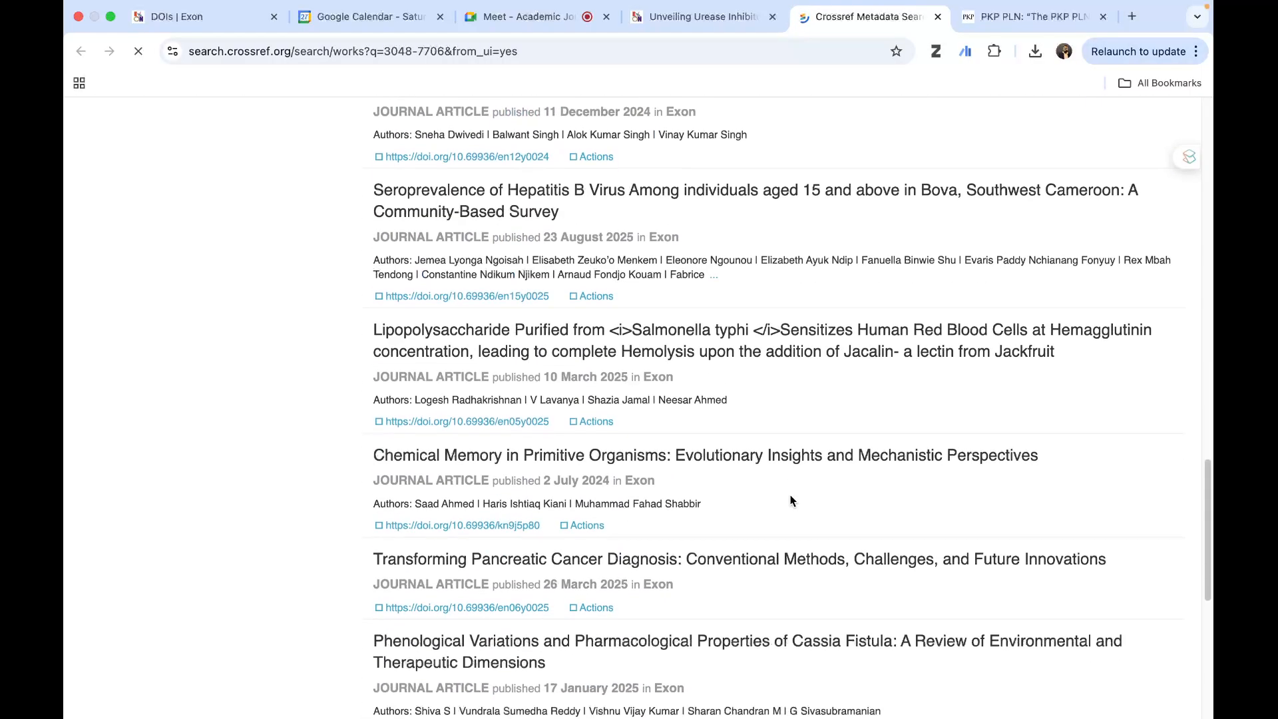
scroll(792, 496, "up", 20)
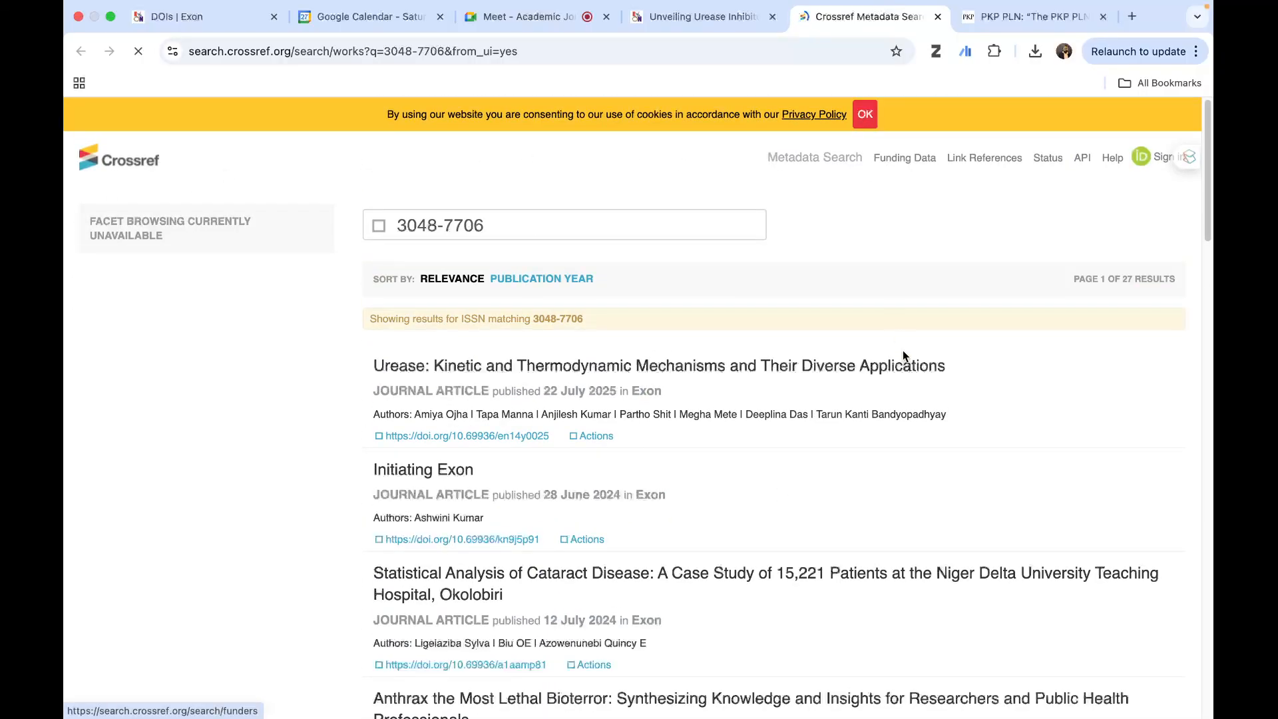
scroll(931, 390, "down", 3)
scroll(930, 394, "down", 15)
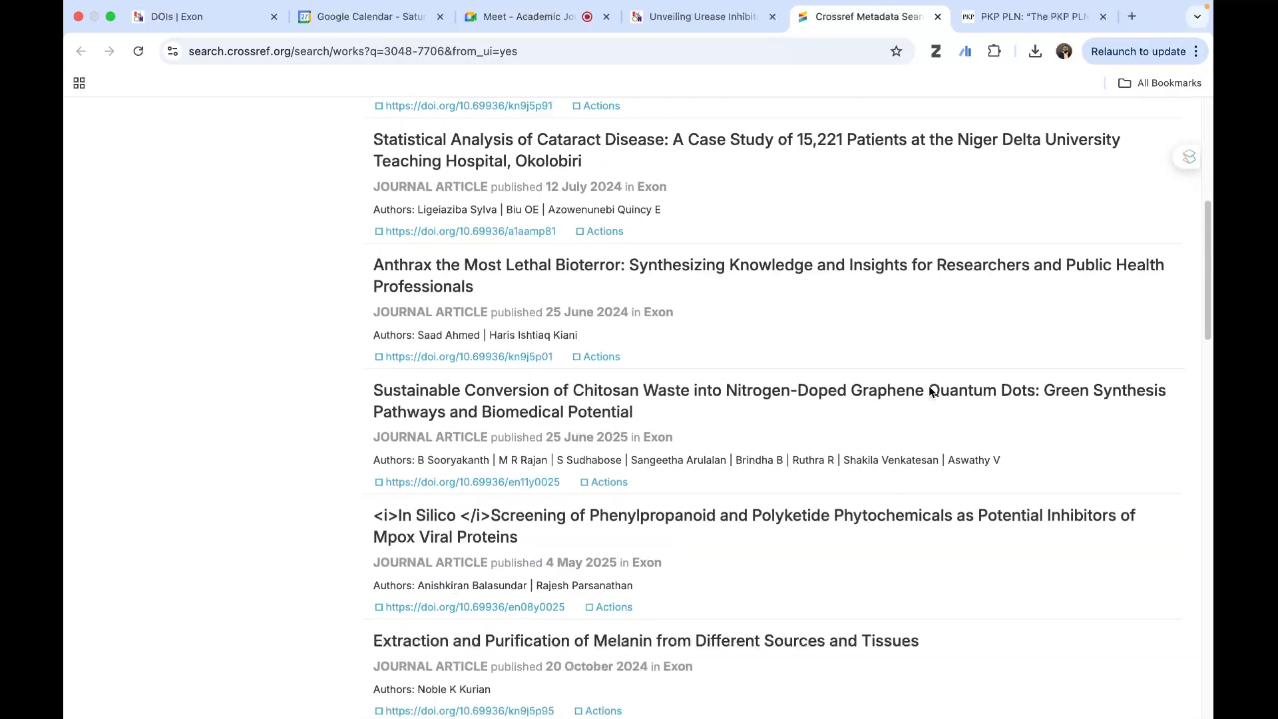
scroll(930, 392, "down", 15)
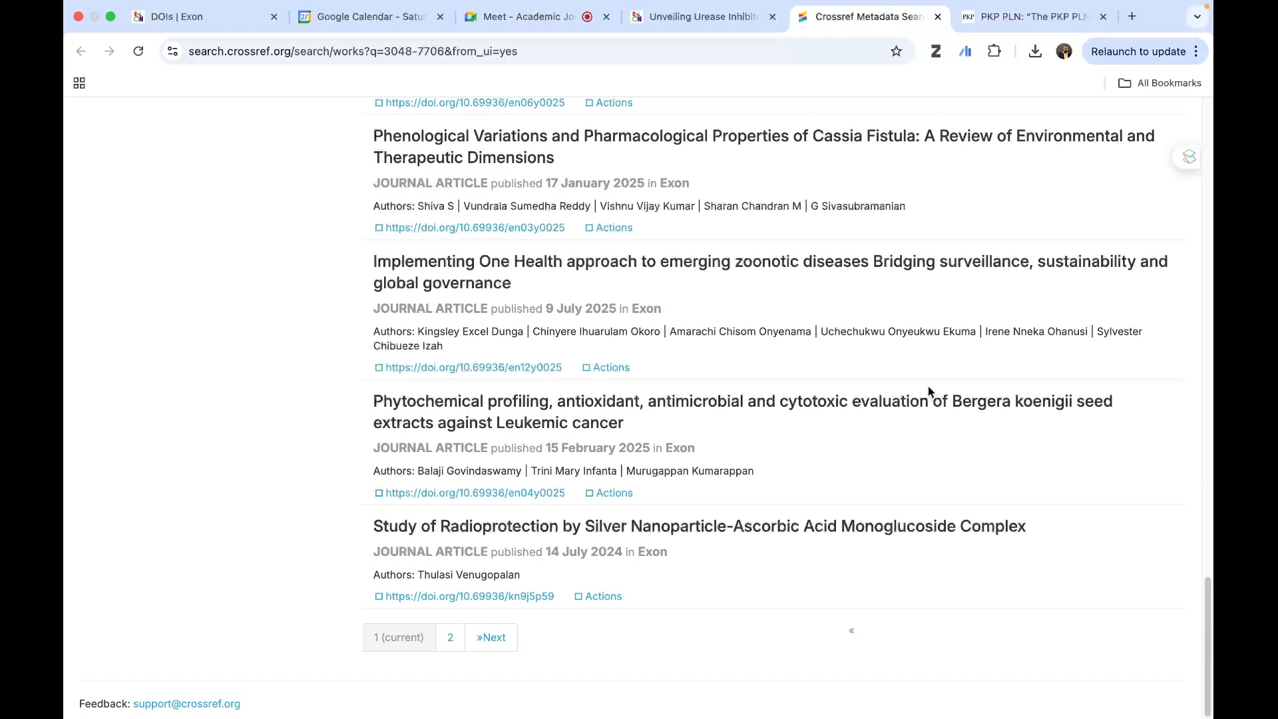
- Return to the journal's admin dashboard and look through the Institutions page and the individual, institutional and subscription type listings under Payments
left_click(197, 29)
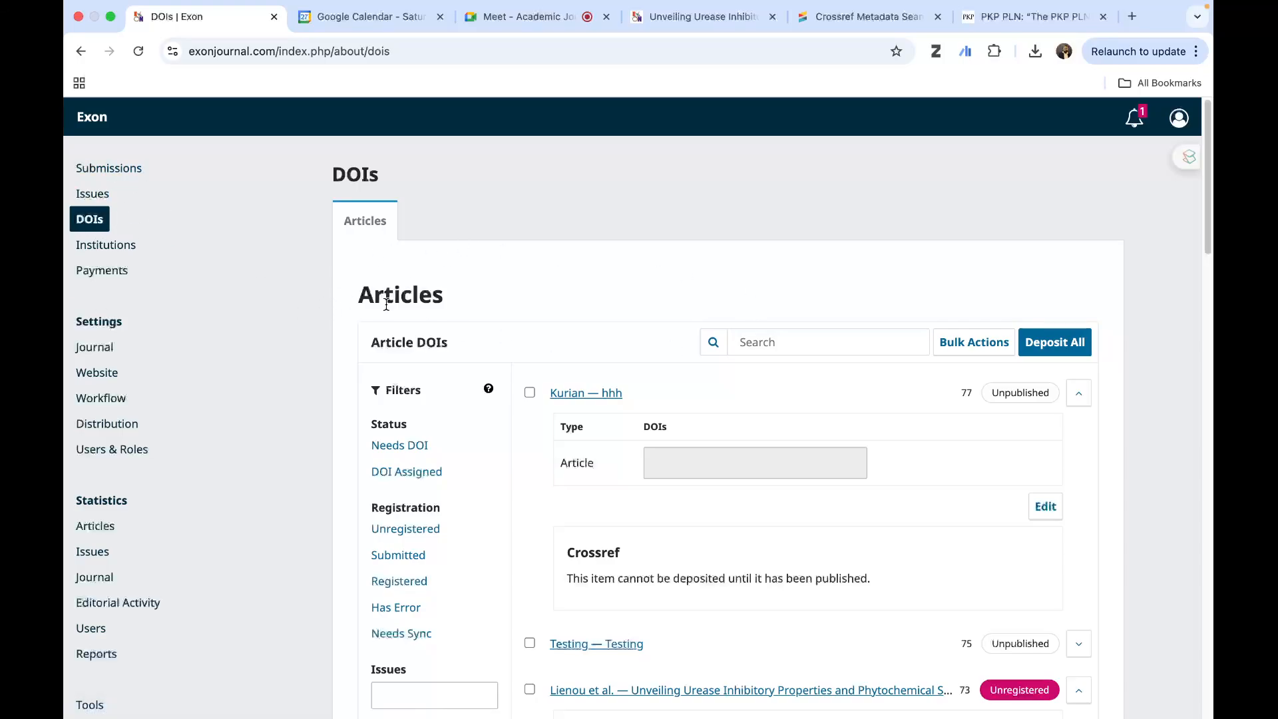
left_click(128, 245)
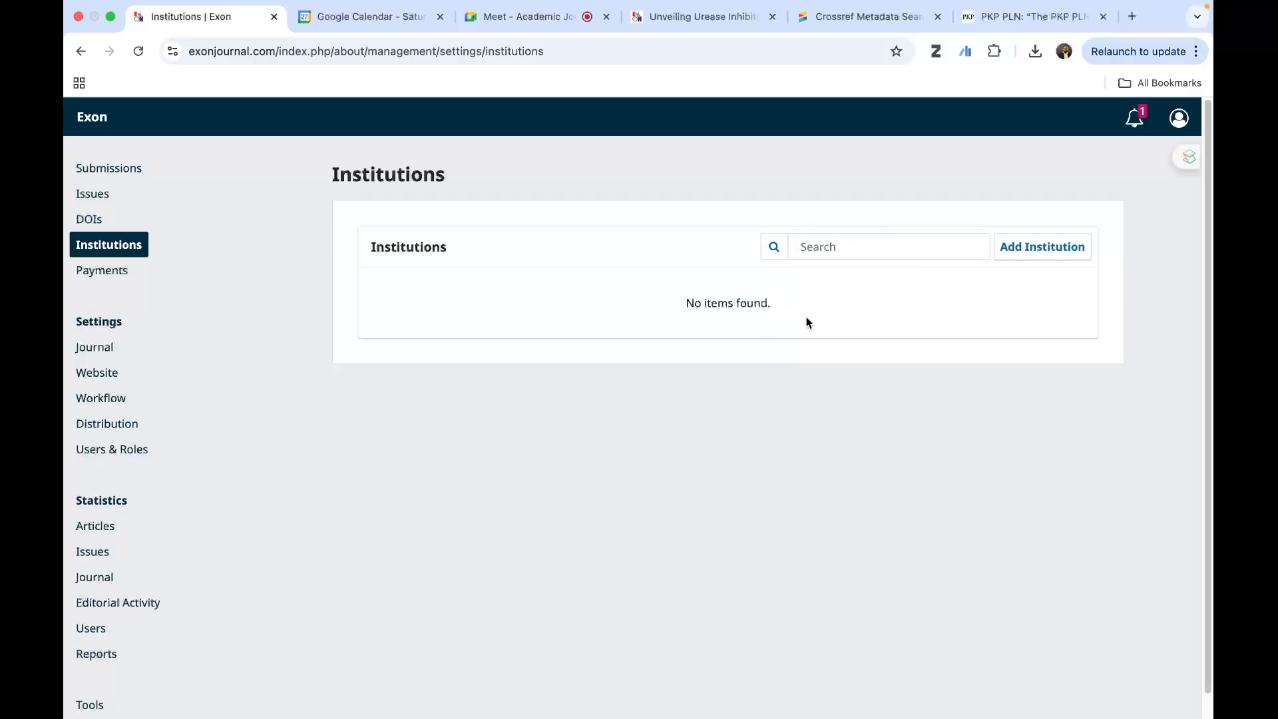
left_click(110, 273)
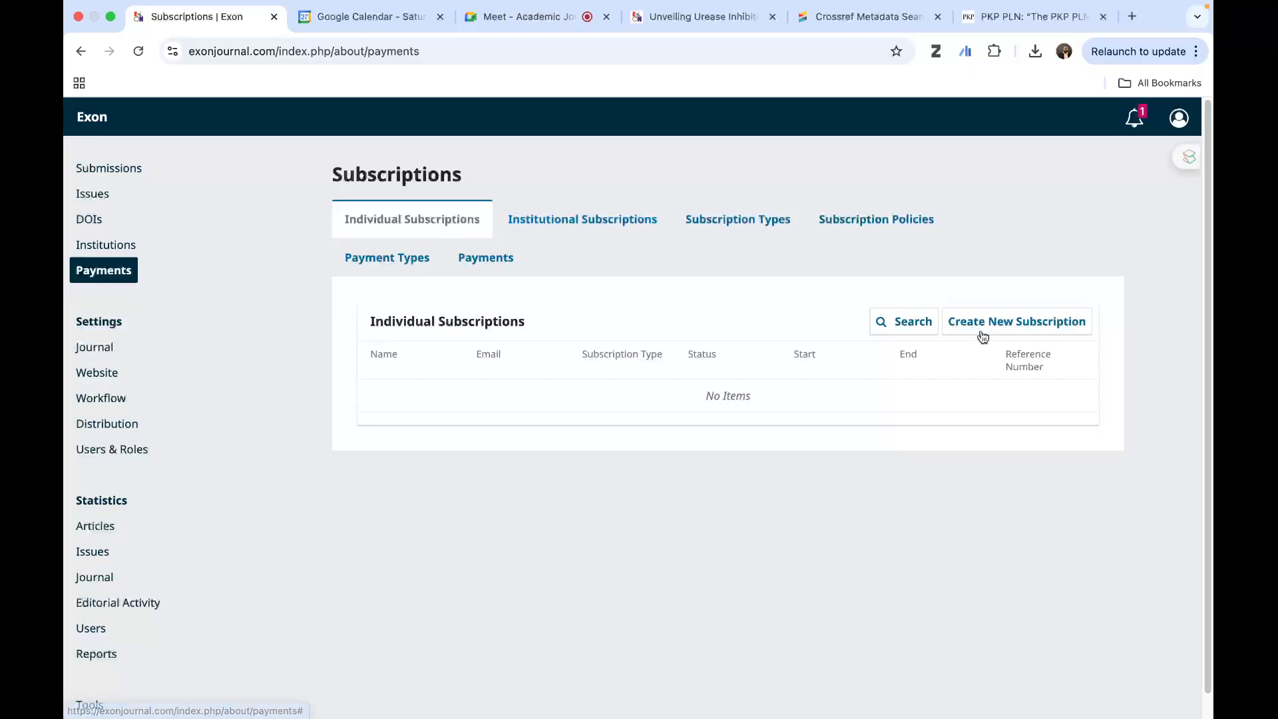
left_click(566, 225)
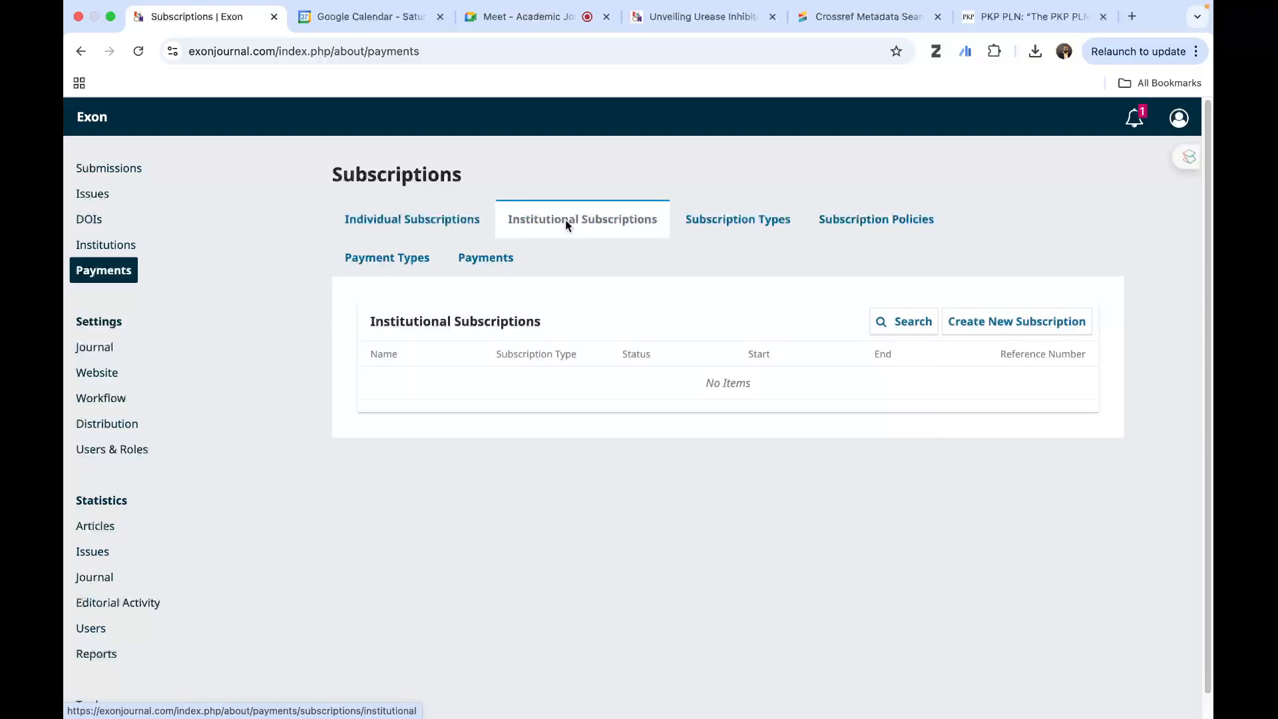
left_click(717, 228)
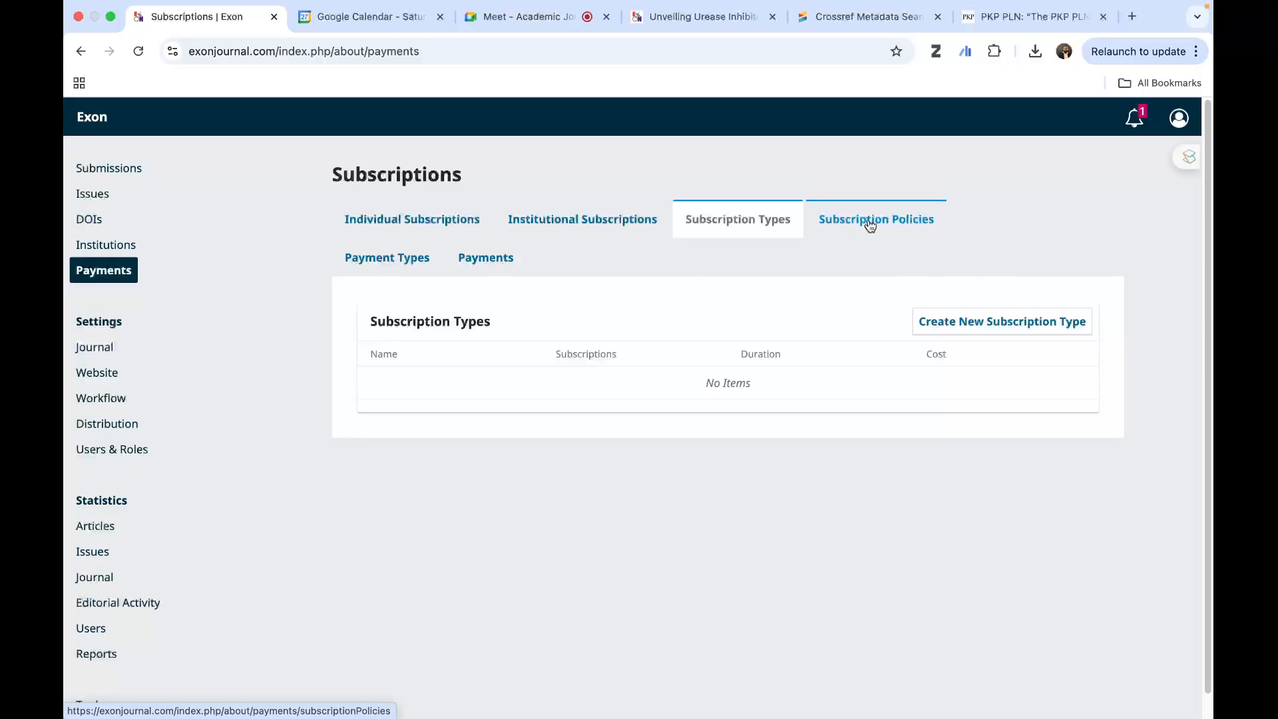
- Review the author, reader and general fee fields of the payment types, and view the list of received payments
left_click(387, 261)
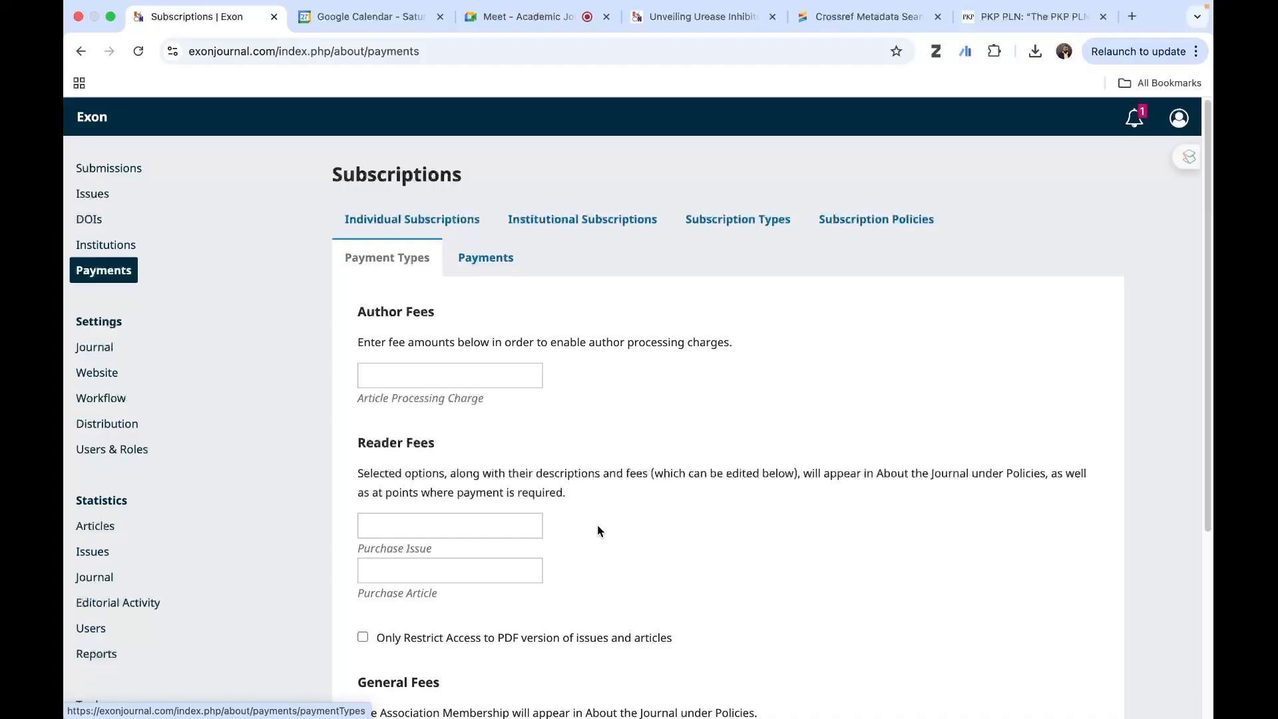
scroll(573, 523, "down", 1)
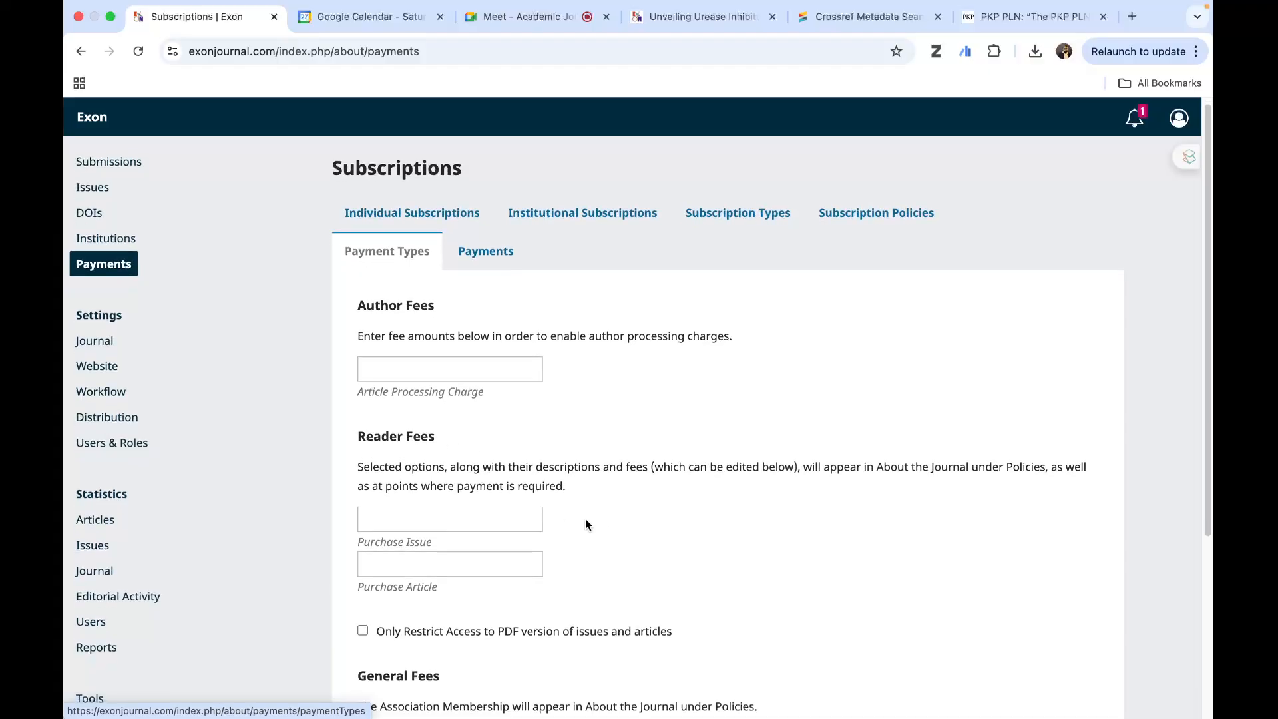
scroll(585, 525, "down", 5)
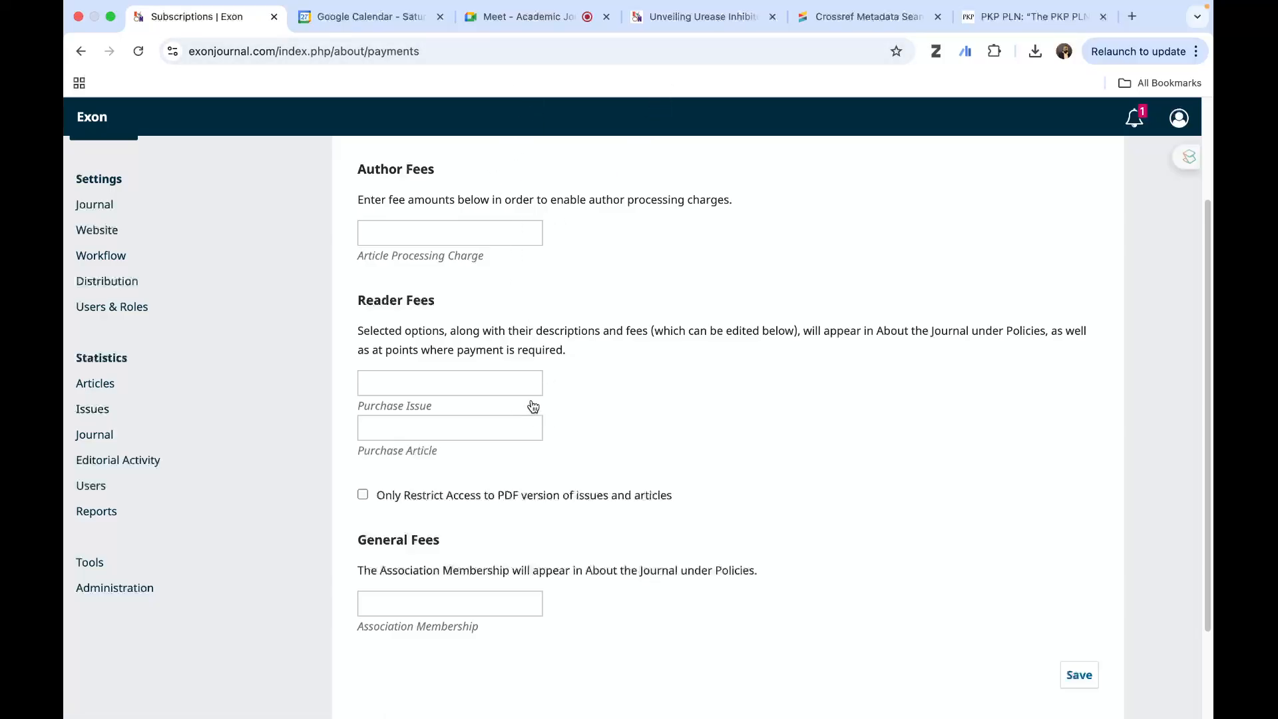
scroll(533, 409, "up", 5)
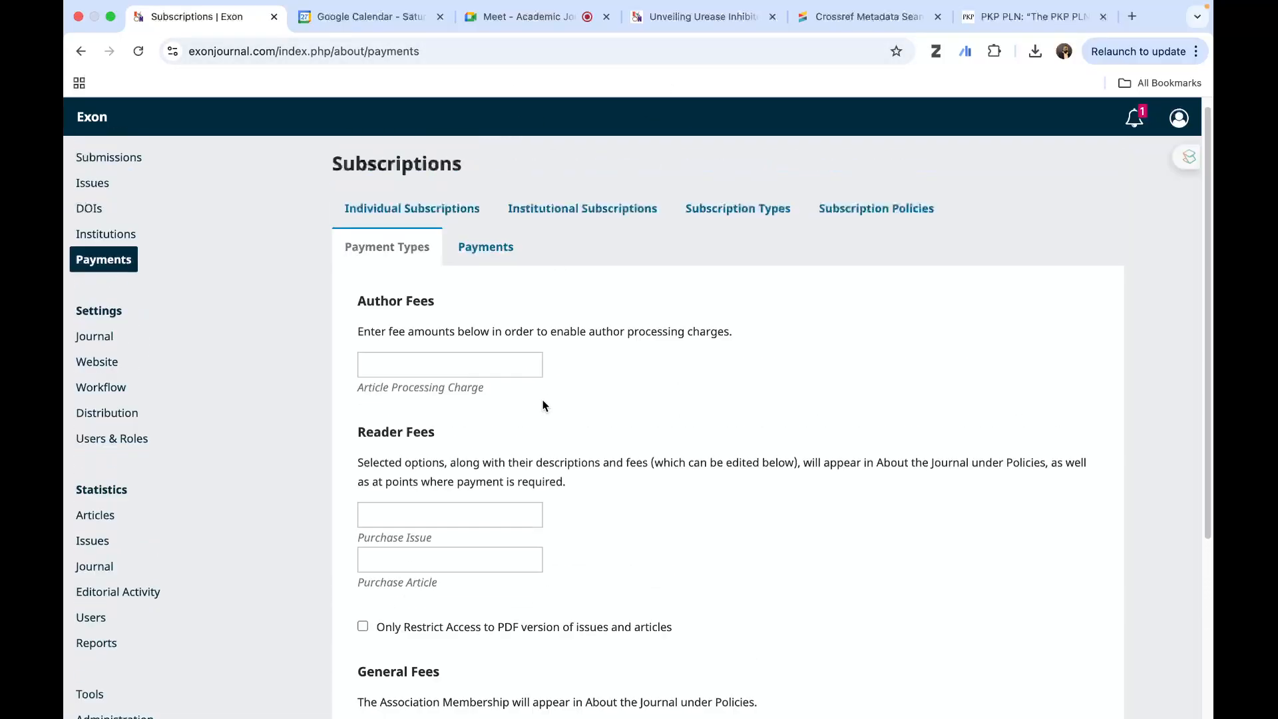
left_click(490, 258)
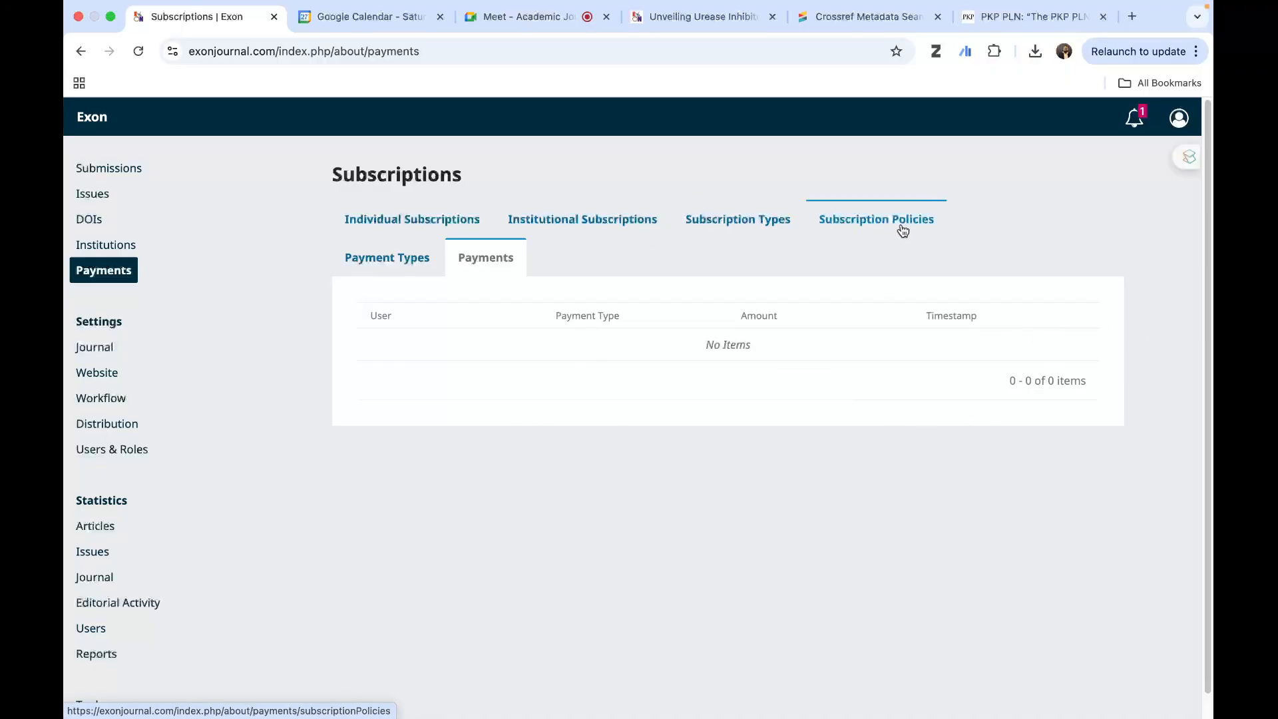
- Open the Journal settings' masthead, and bring up the Exon homepage from the published article page
left_click(107, 355)
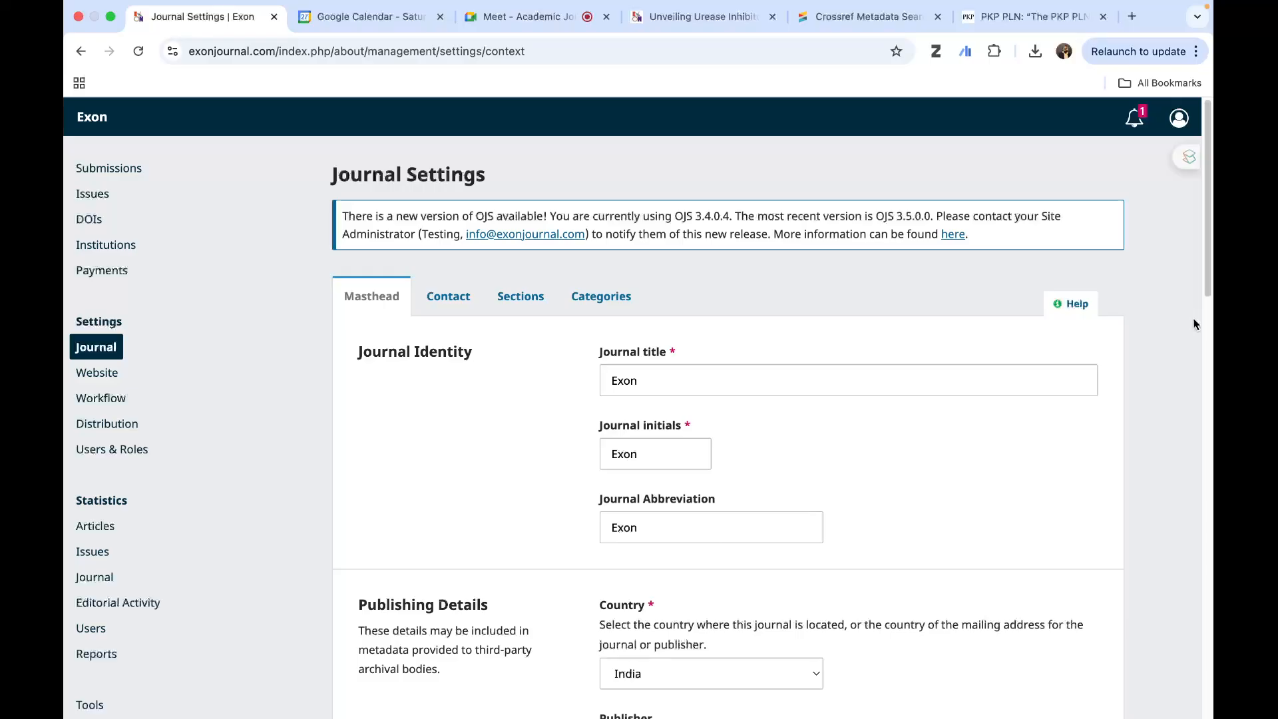
left_click(718, 29)
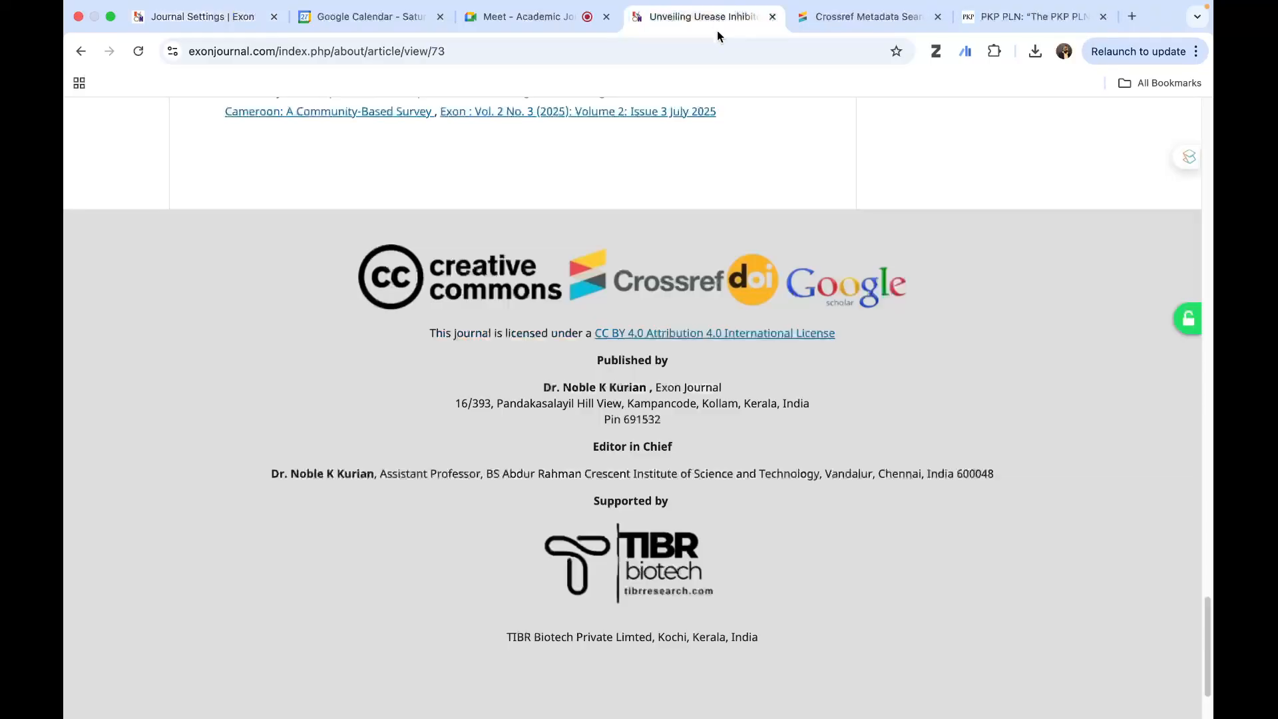
scroll(749, 342, "up", 20)
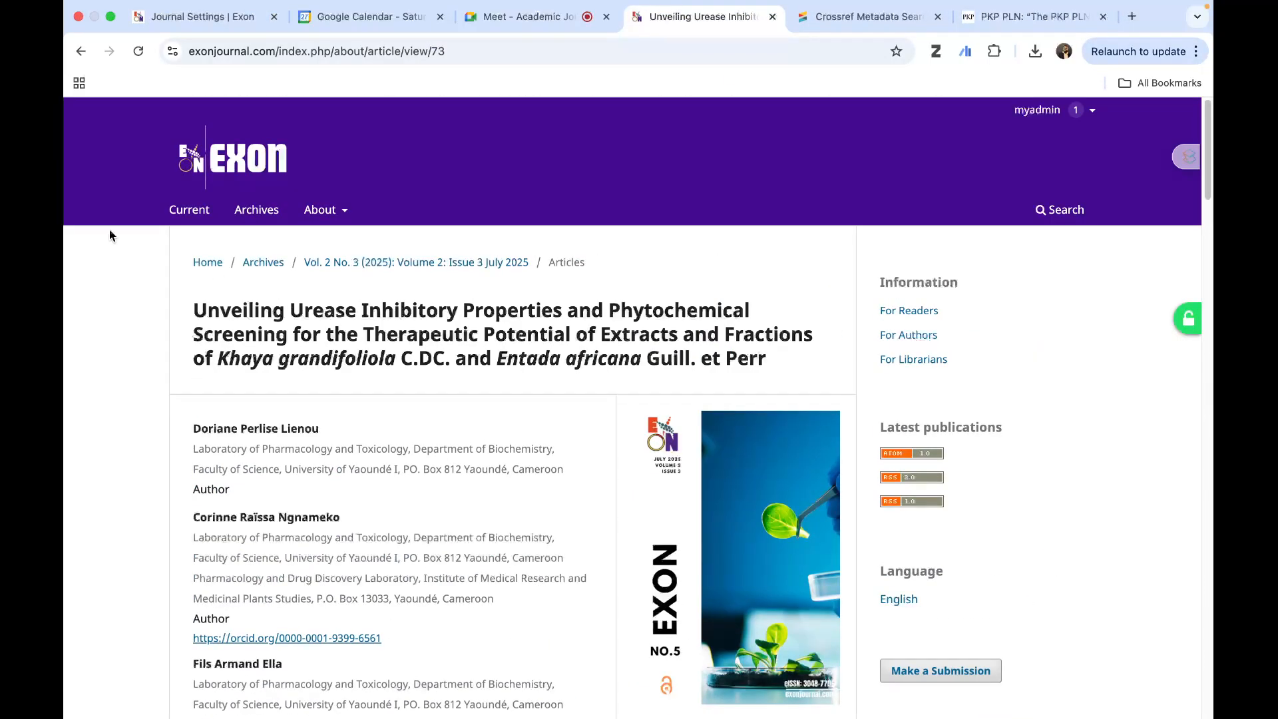
left_click(233, 158)
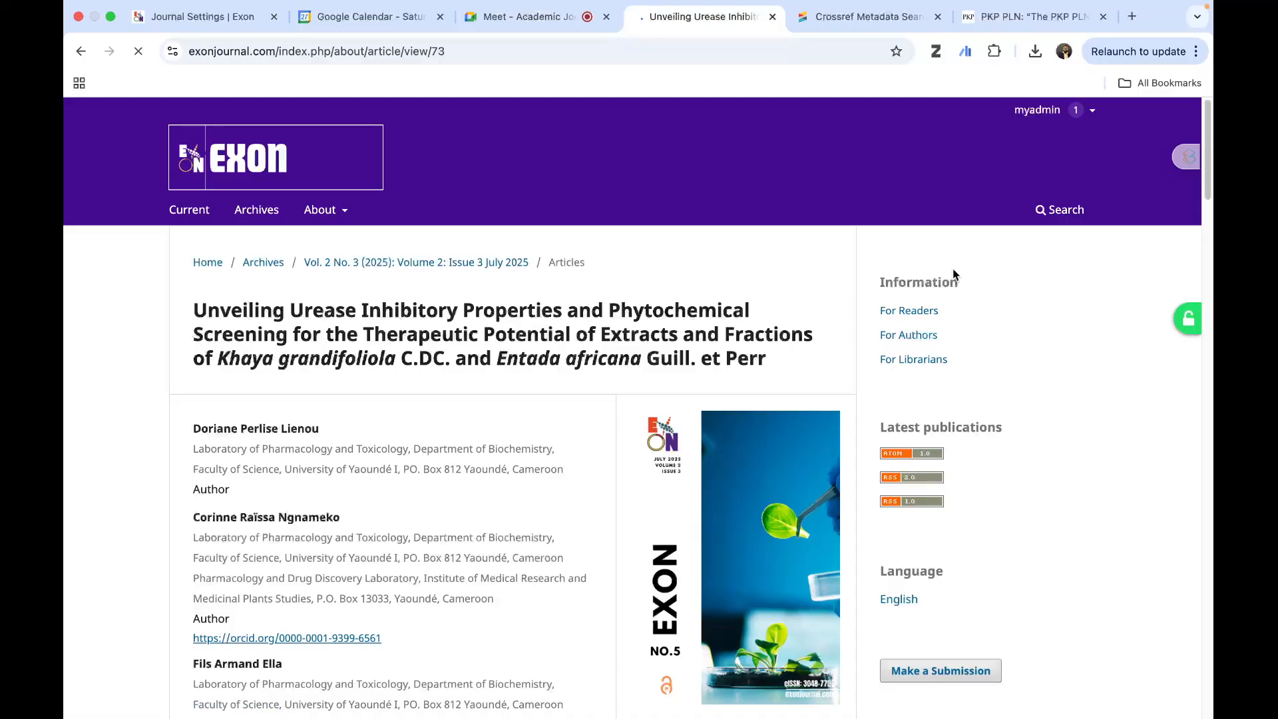
- Check the Google Meet call, return to the Journal Settings page and close the floating meeting window
left_click(495, 35)
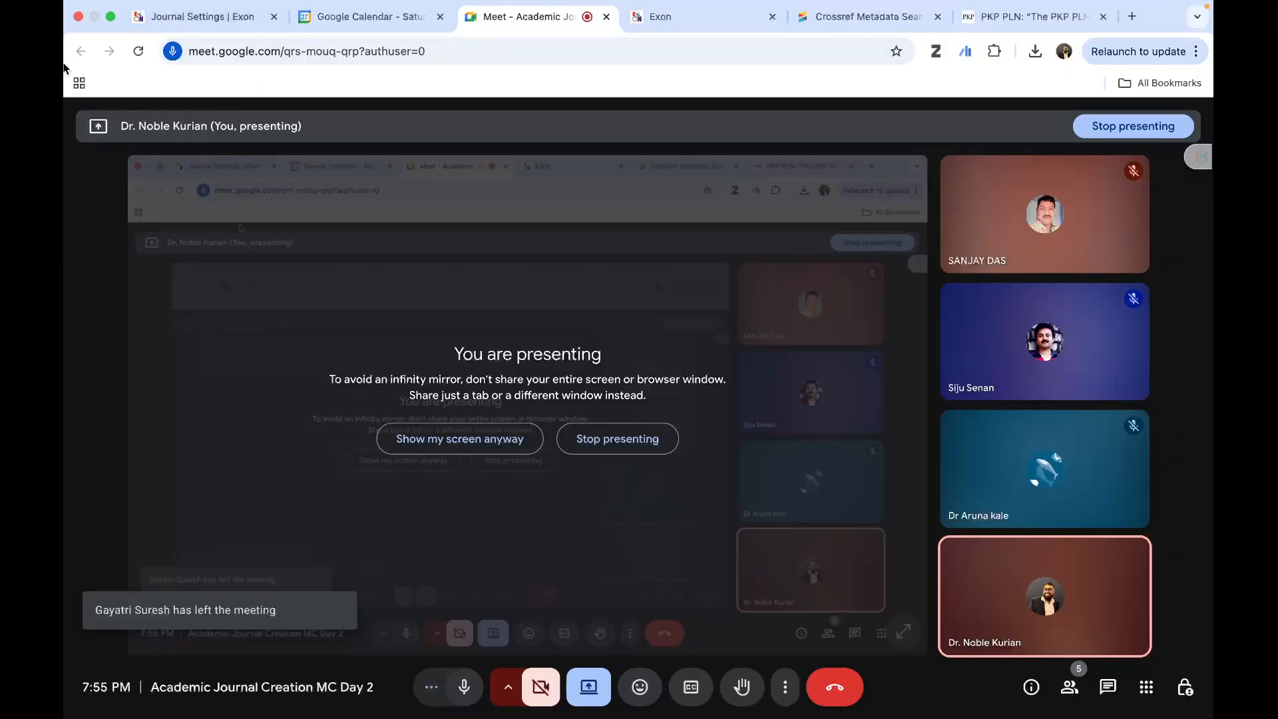
left_click(177, 20)
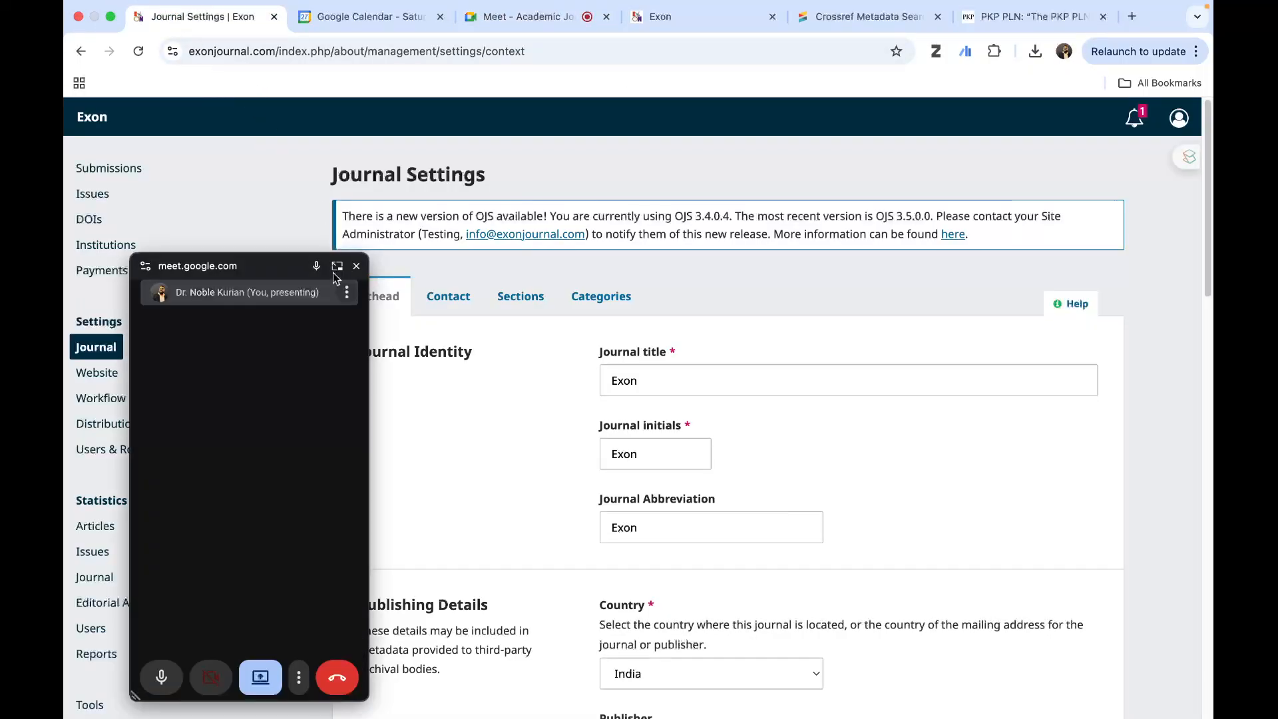
left_click(357, 266)
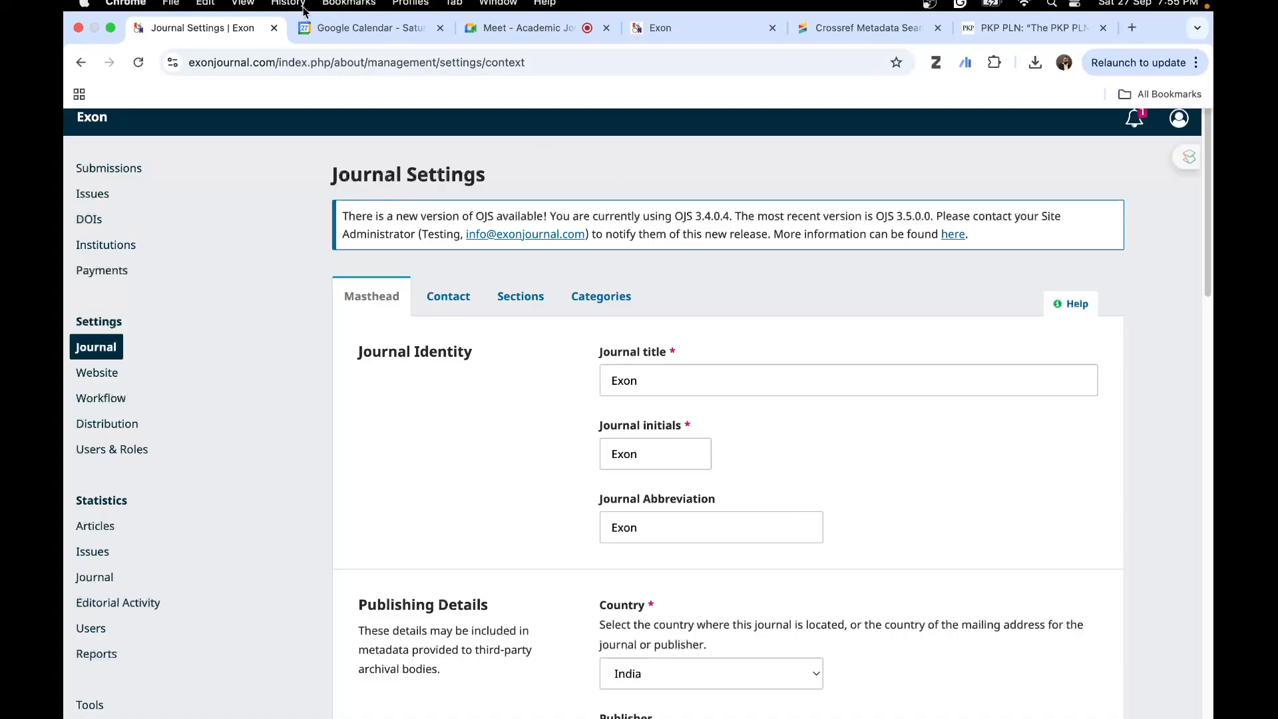
- Examine the public Exon homepage, including its banner, About the Journal text, aims and scope, and journal particulars
left_click(733, 36)
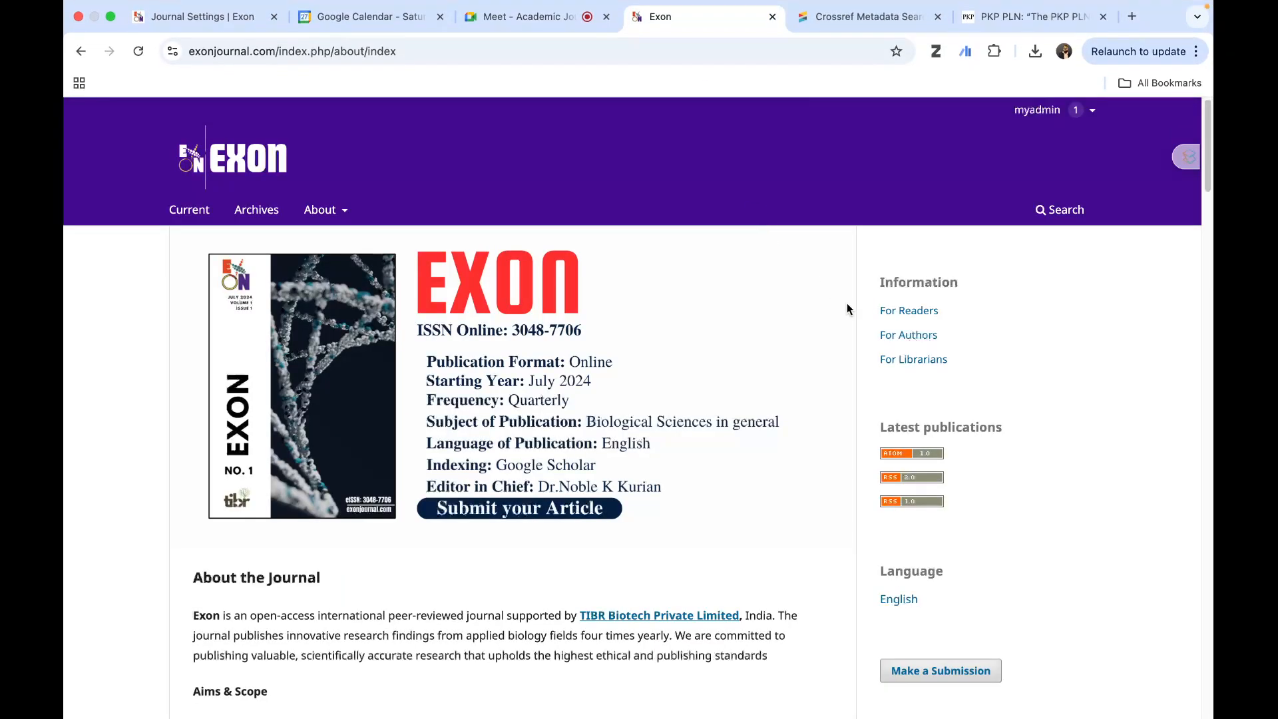
scroll(864, 327, "down", 2)
scroll(864, 327, "up", 2)
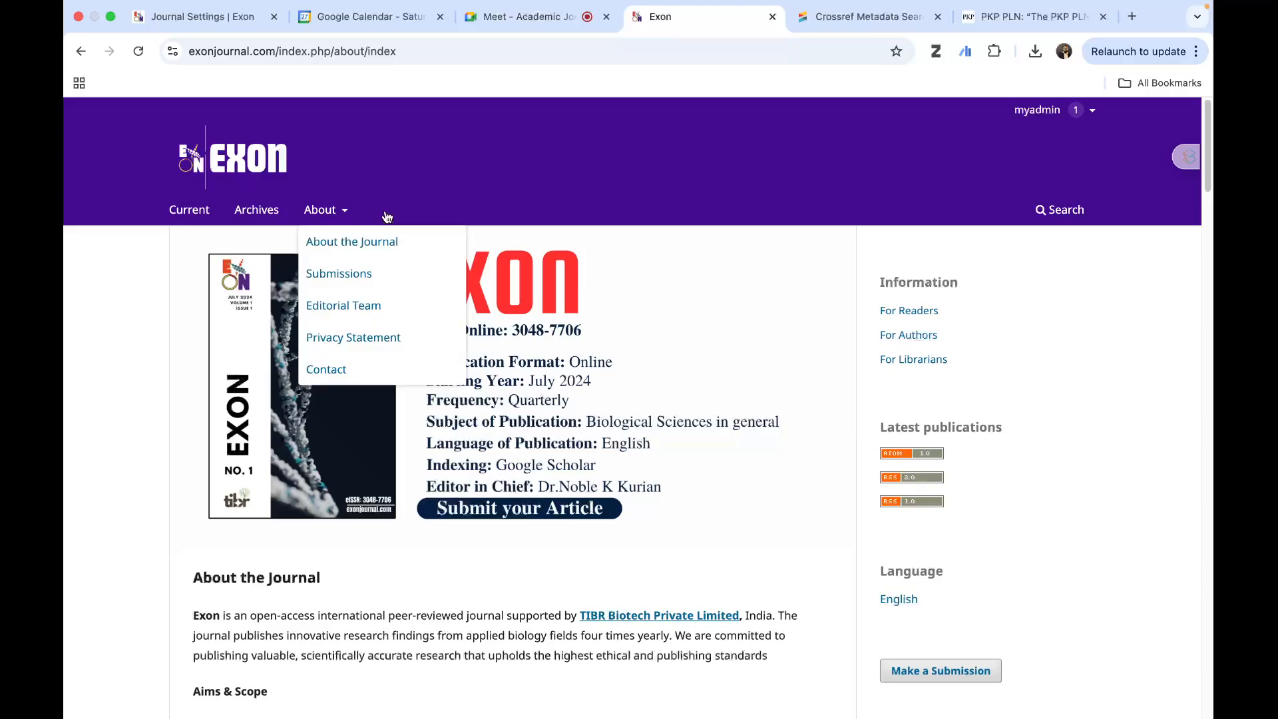
scroll(693, 345, "down", 6)
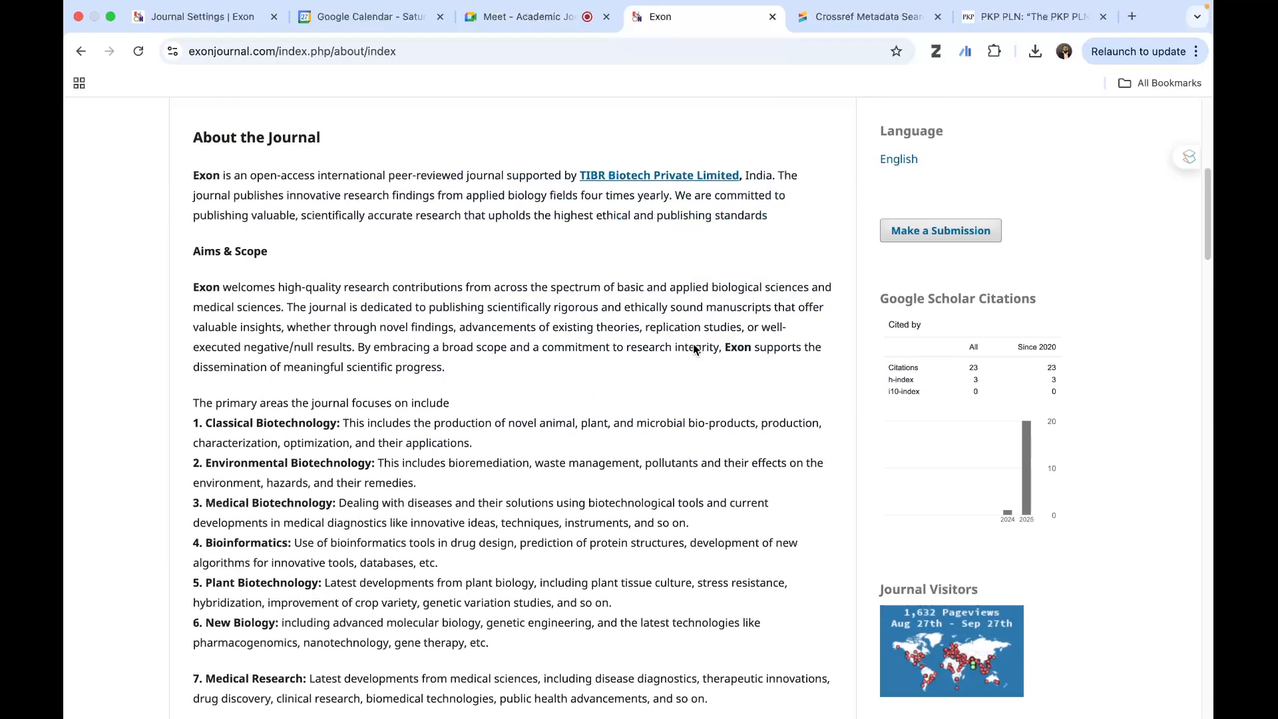
scroll(699, 319, "down", 7)
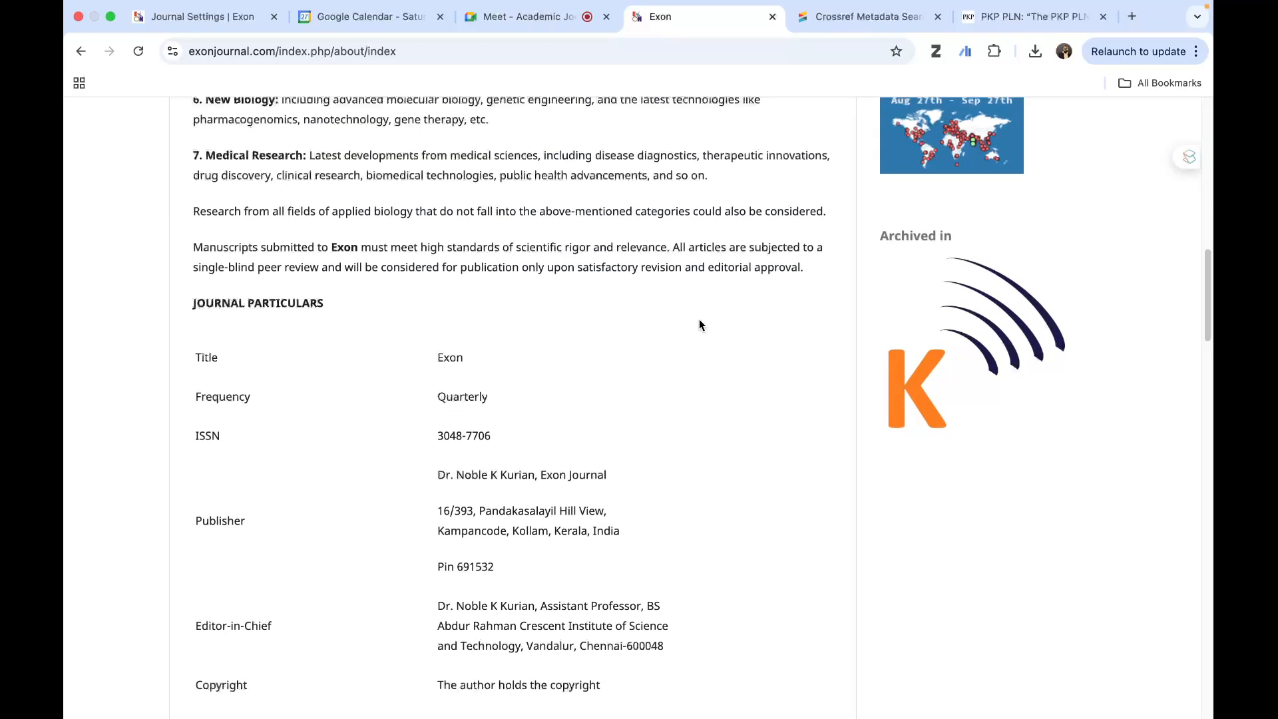
scroll(699, 320, "up", 15)
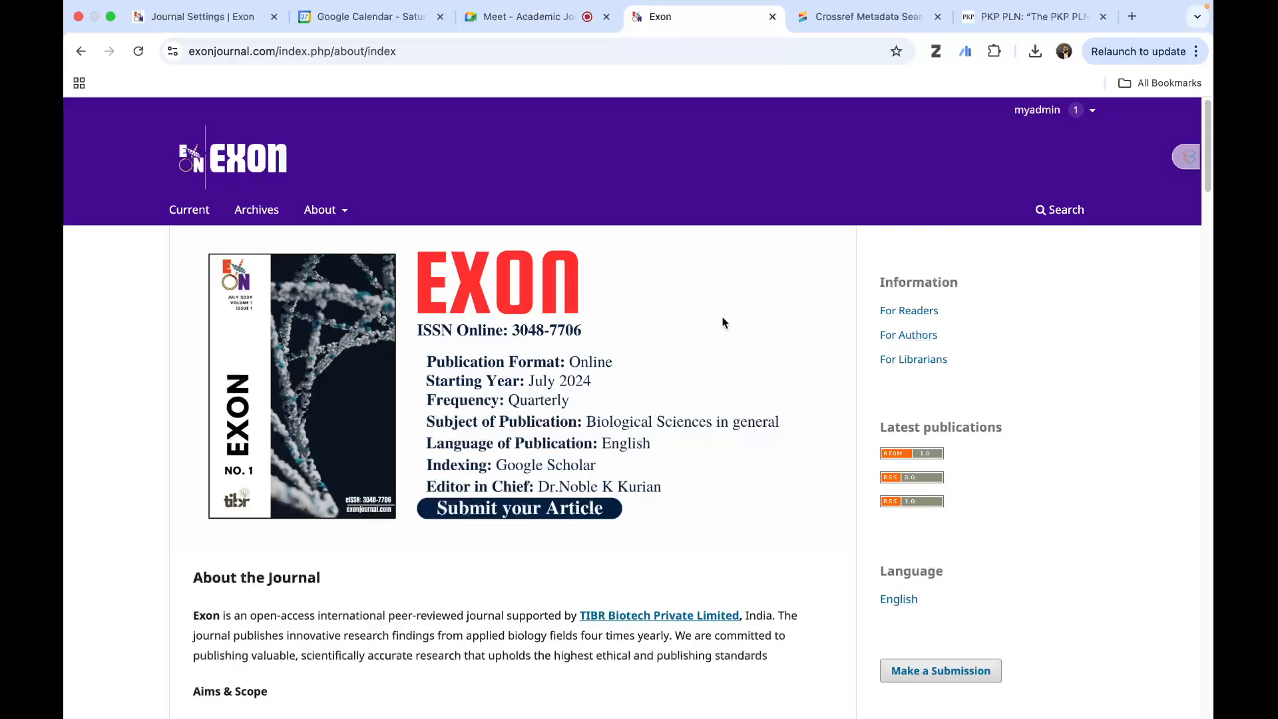
- Close the Crossref Metadata Search page and return to the masthead in Journal Settings
left_click(180, 22)
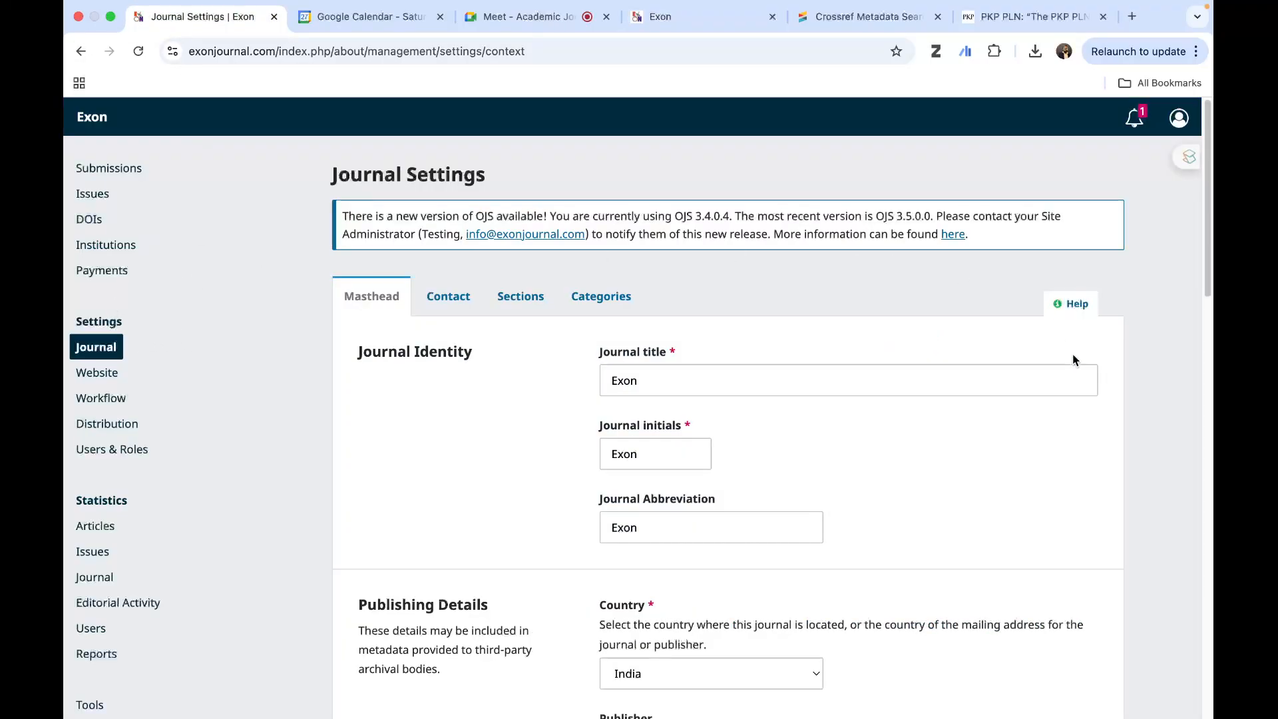
scroll(1146, 374, "down", 2)
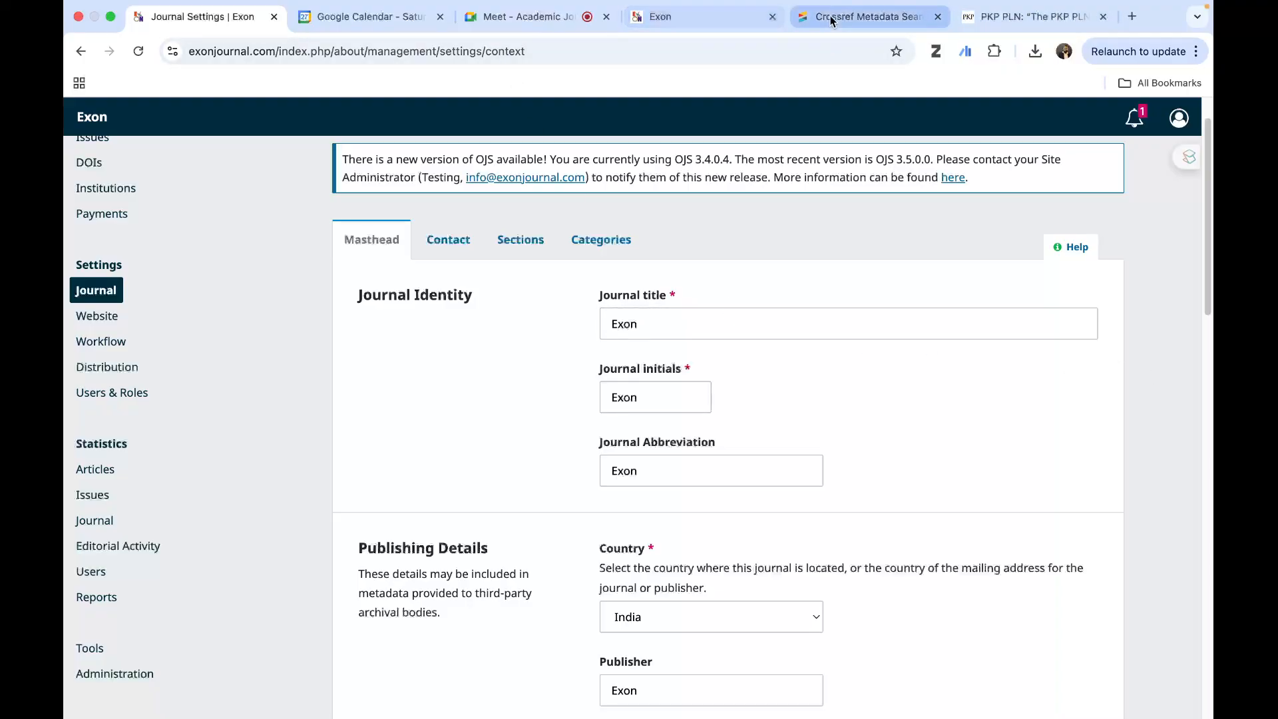
left_click(911, 24)
left_click(938, 16)
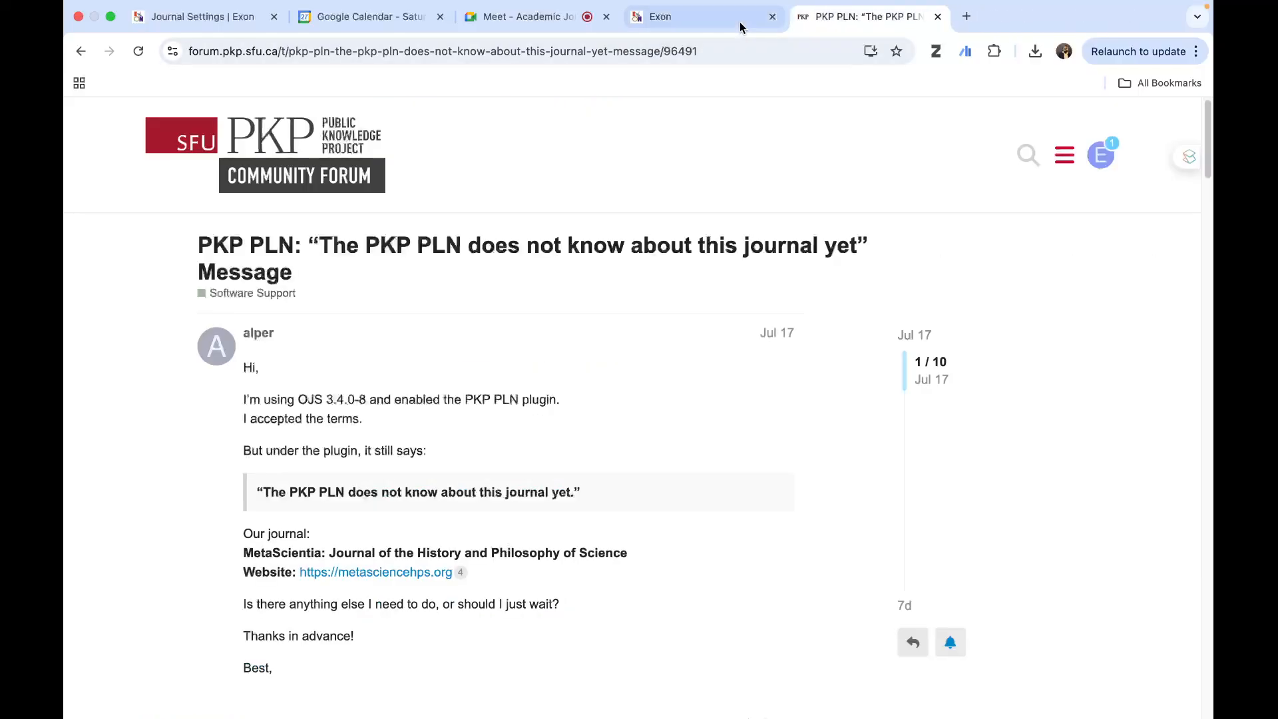
left_click(705, 24)
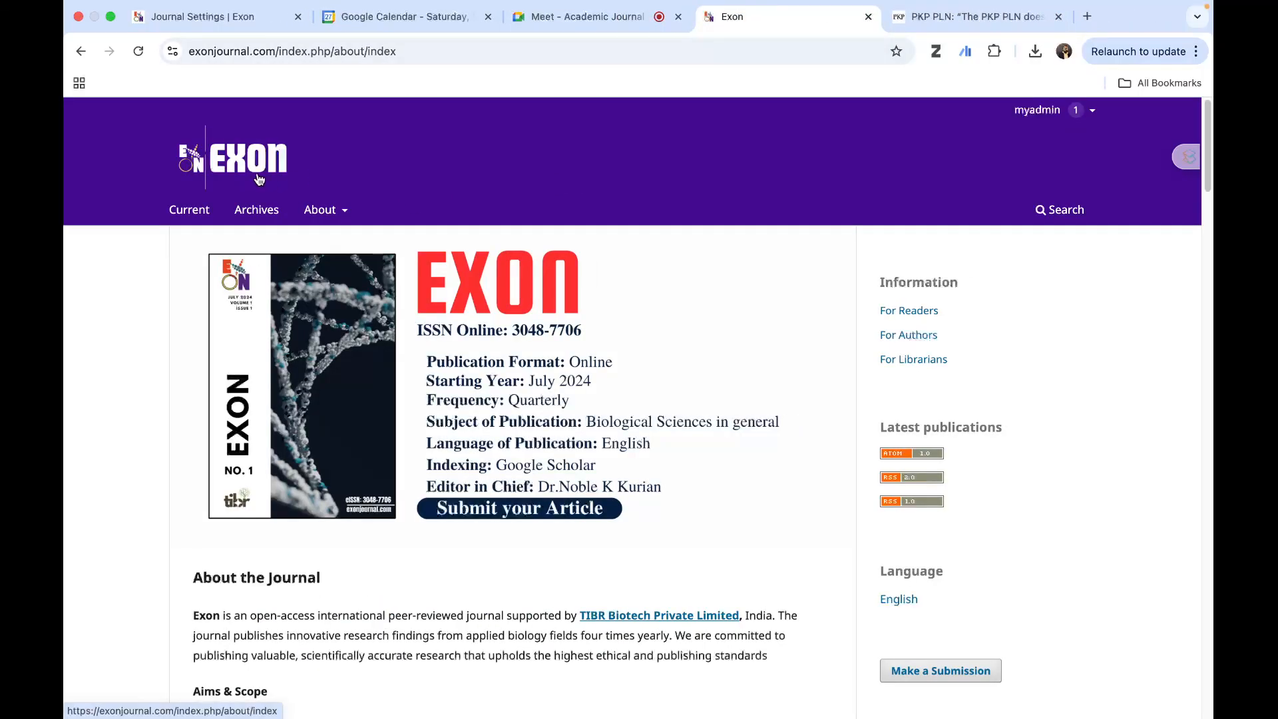
left_click(198, 16)
- Examine the masthead's journal identity, publishing details with ISSN fields, and key information with the journal summary and editorial team
scroll(839, 440, "down", 3)
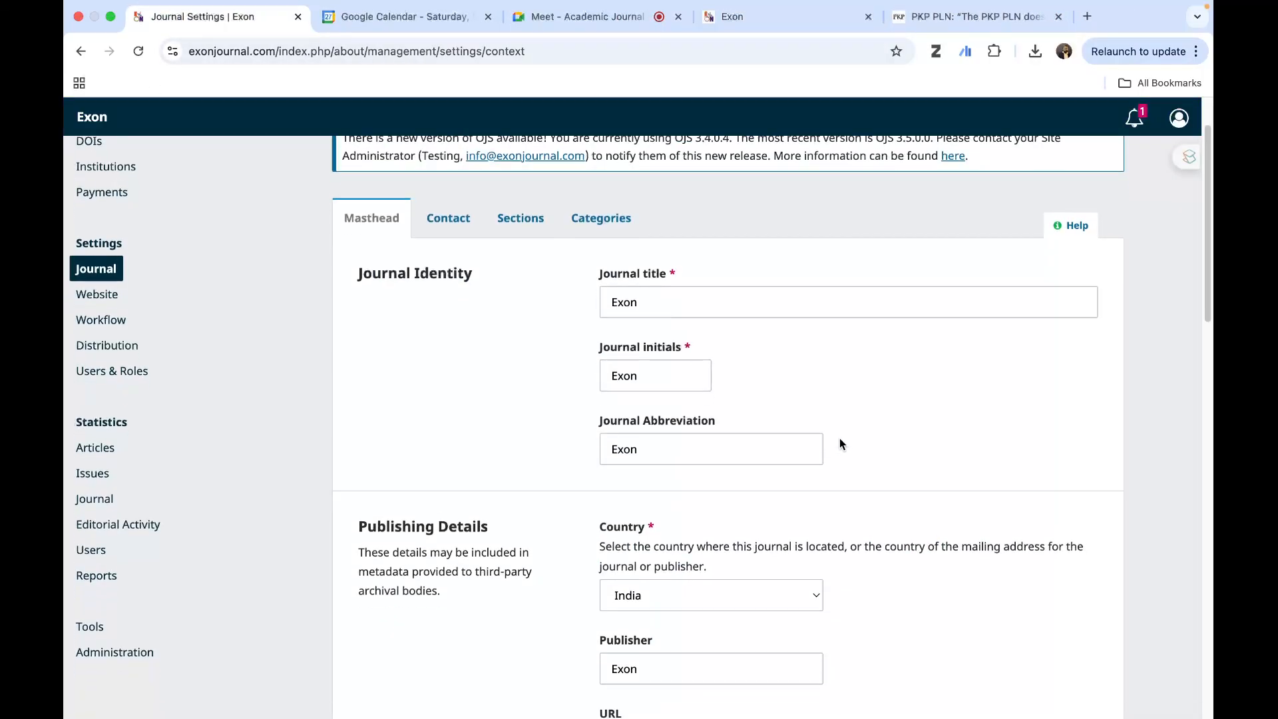
scroll(839, 440, "up", 3)
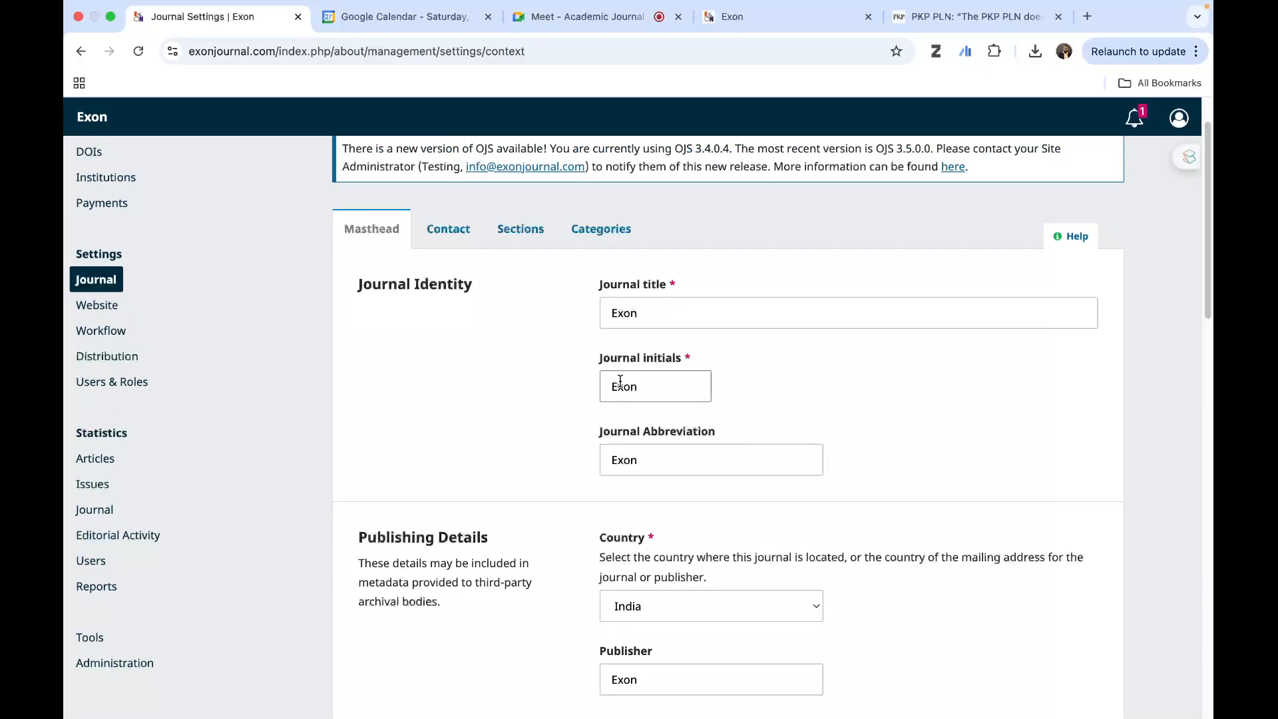
scroll(689, 463, "down", 2)
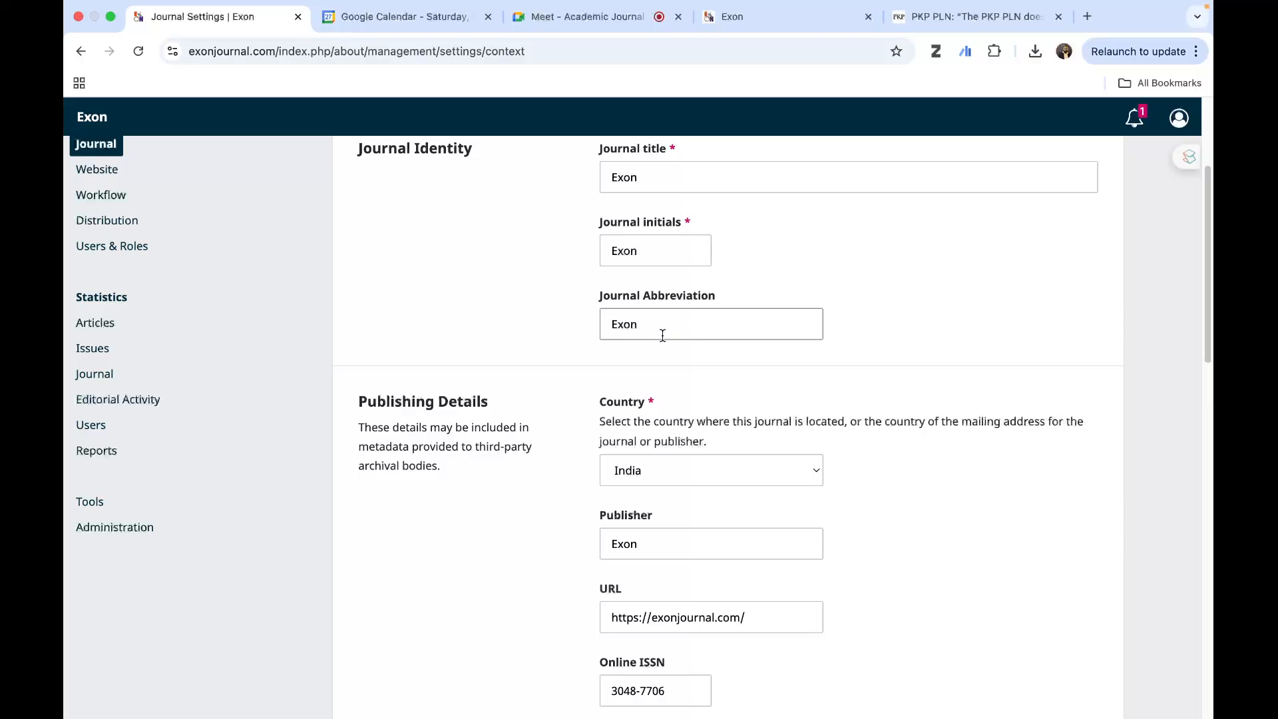
scroll(729, 446, "down", 5)
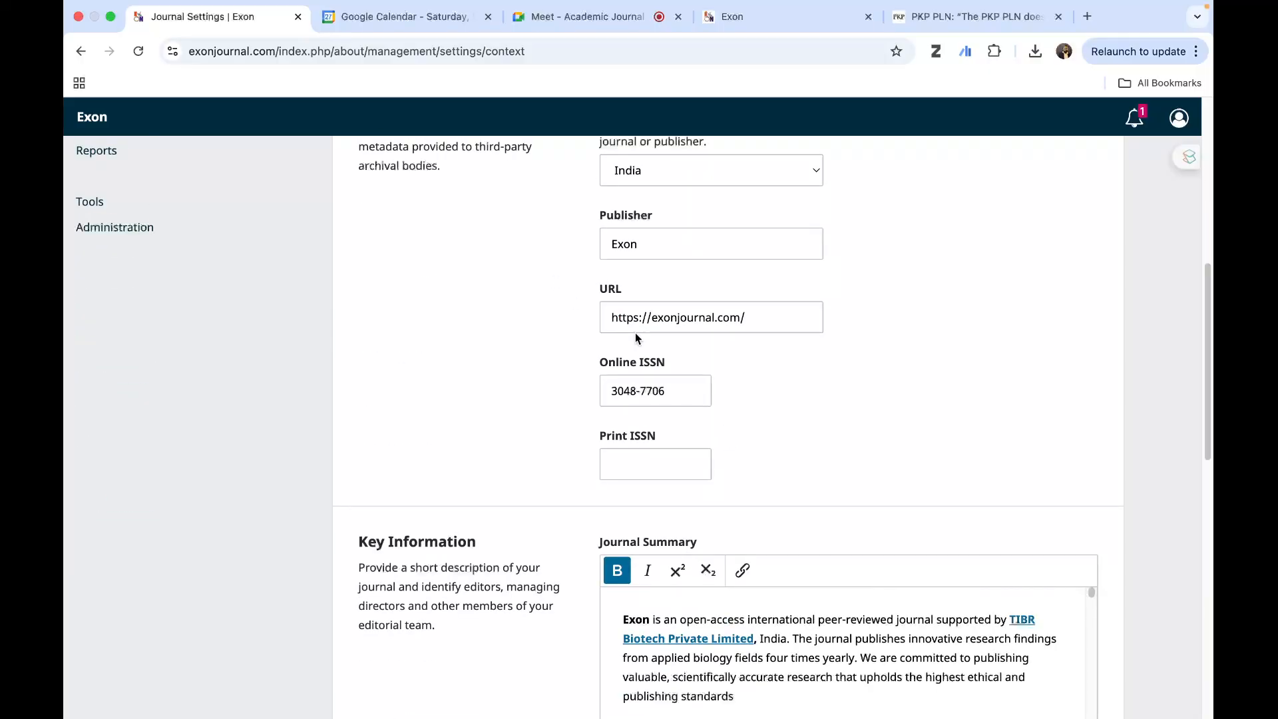
scroll(637, 334, "up", 2)
scroll(665, 364, "down", 3)
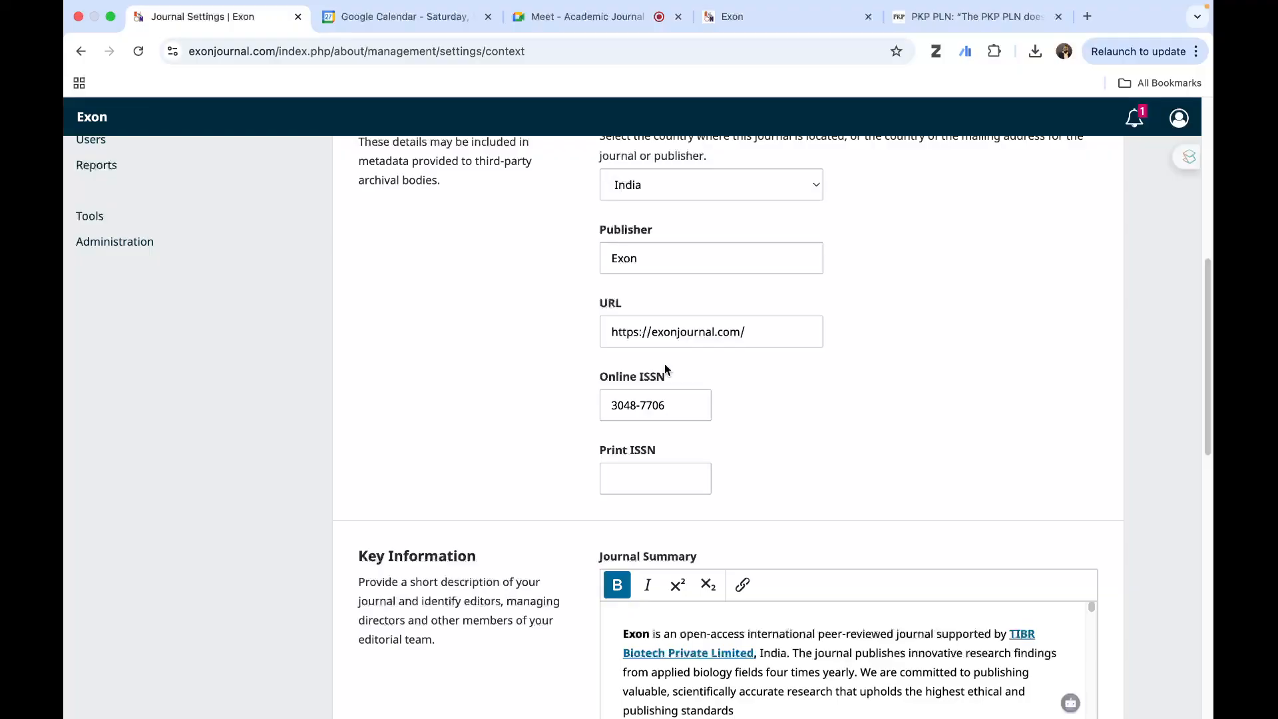
scroll(665, 364, "down", 1)
scroll(666, 364, "down", 3)
scroll(665, 363, "up", 5)
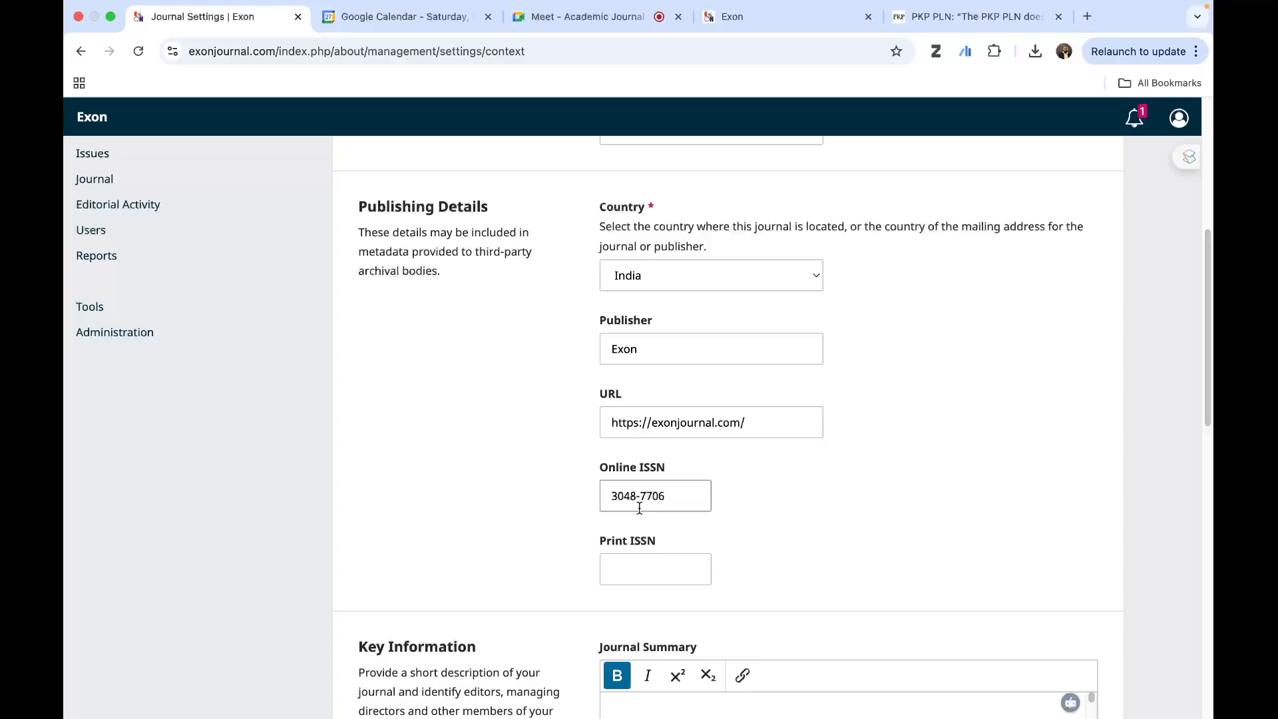
scroll(658, 504, "down", 5)
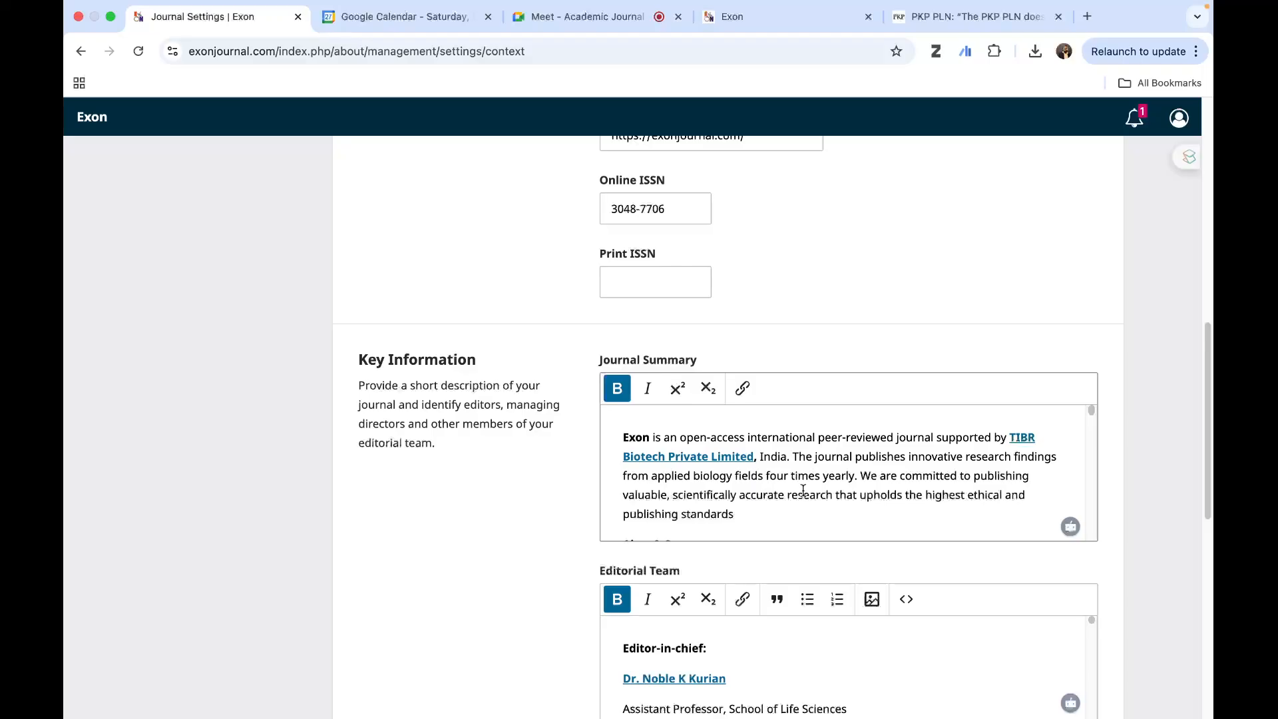
- Review the About the Journal text and aims and scope on the public Exon homepage against the masthead's journal summary
left_click(783, 24)
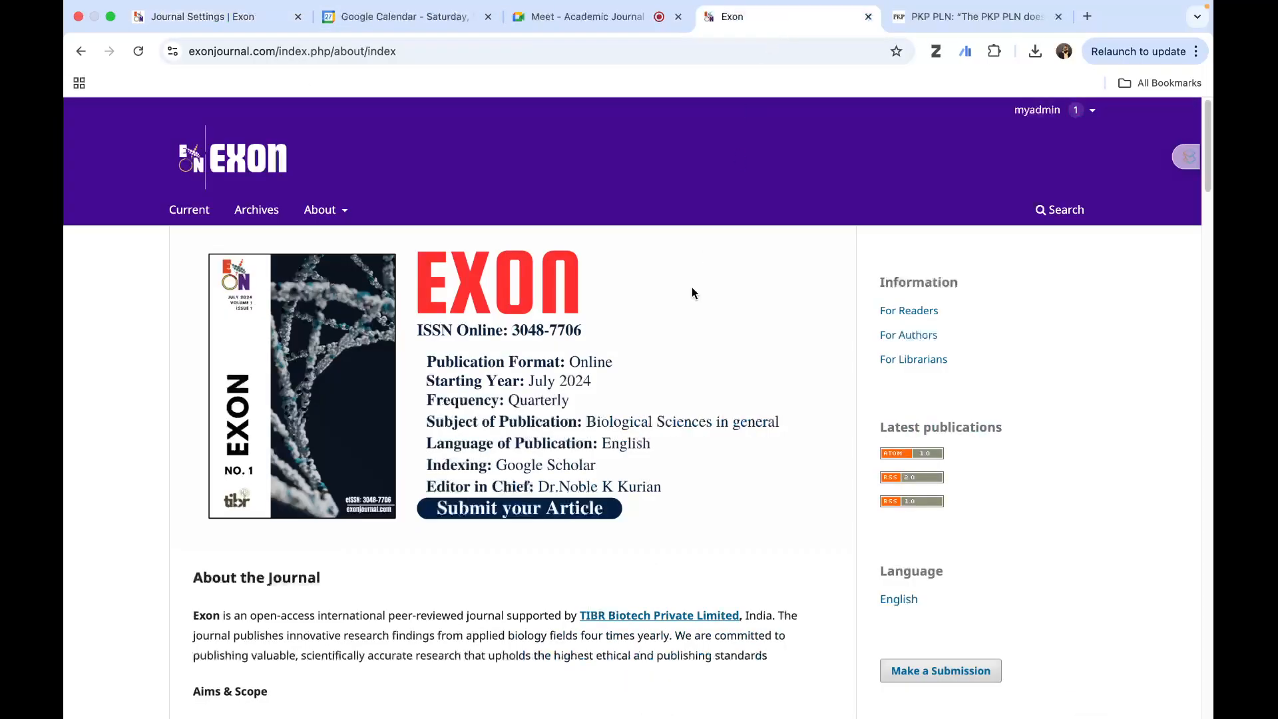
scroll(433, 444, "down", 6)
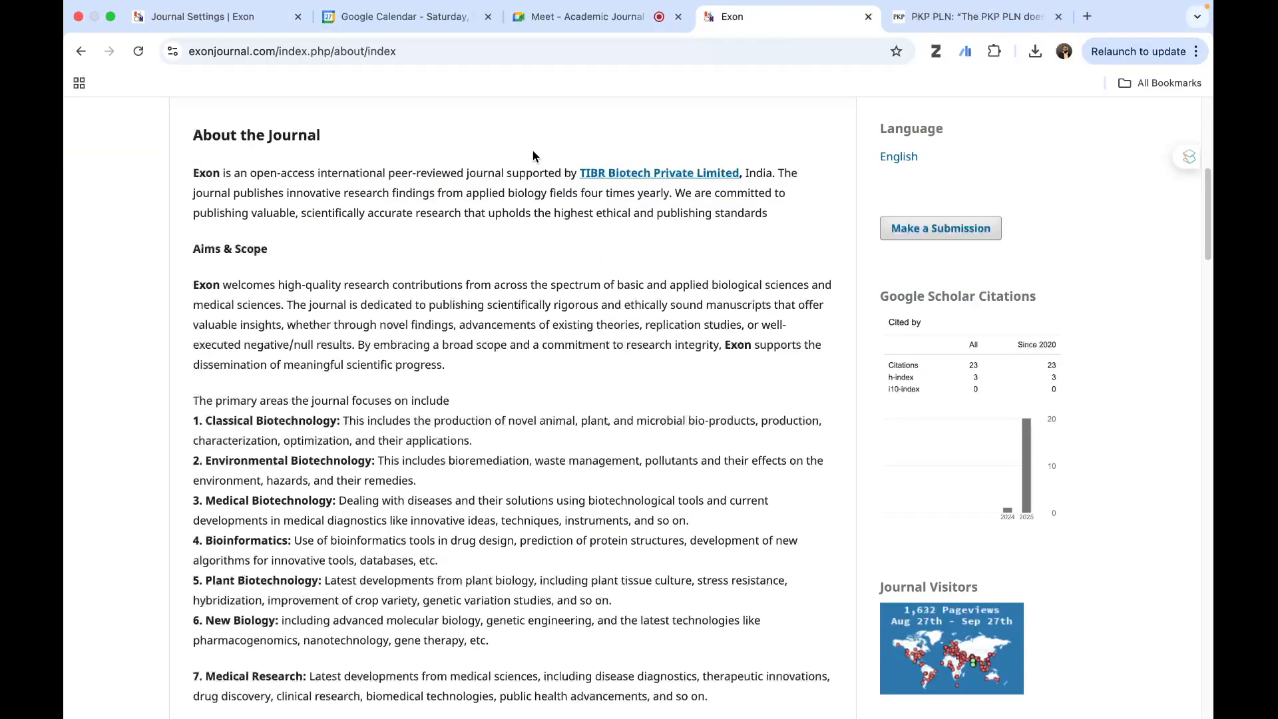
scroll(739, 536, "down", 5)
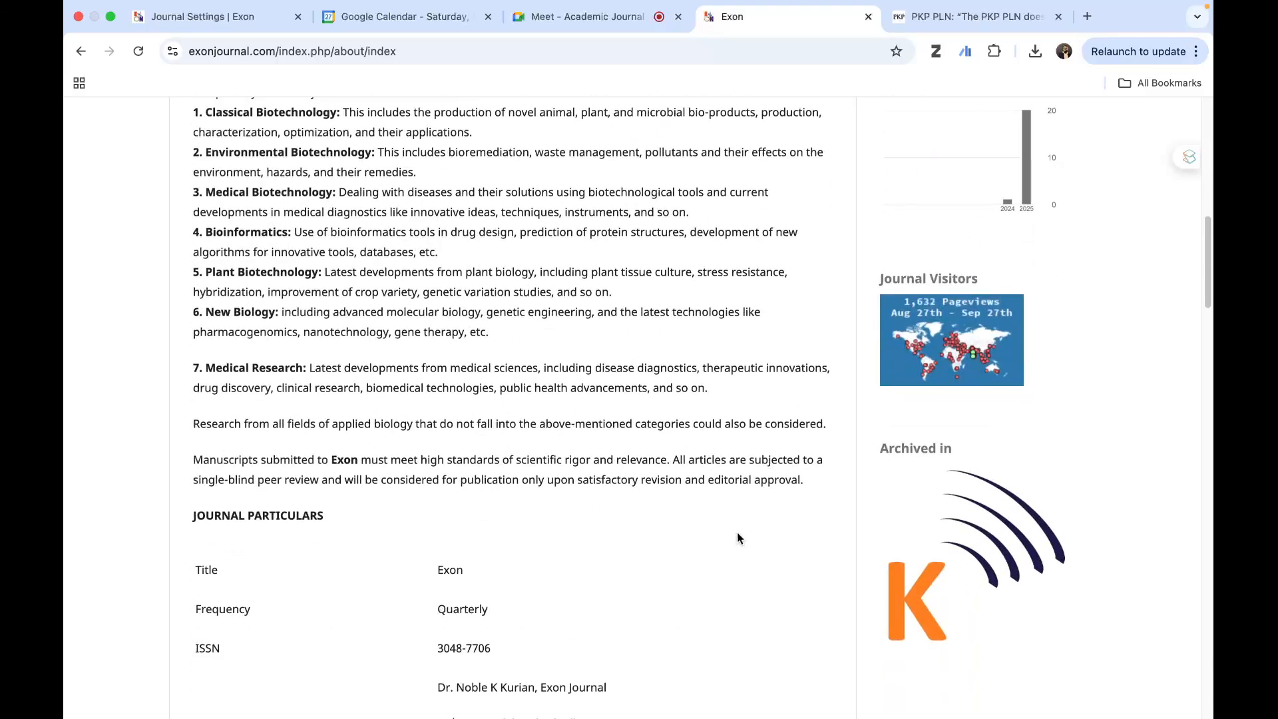
scroll(524, 290, "up", 7)
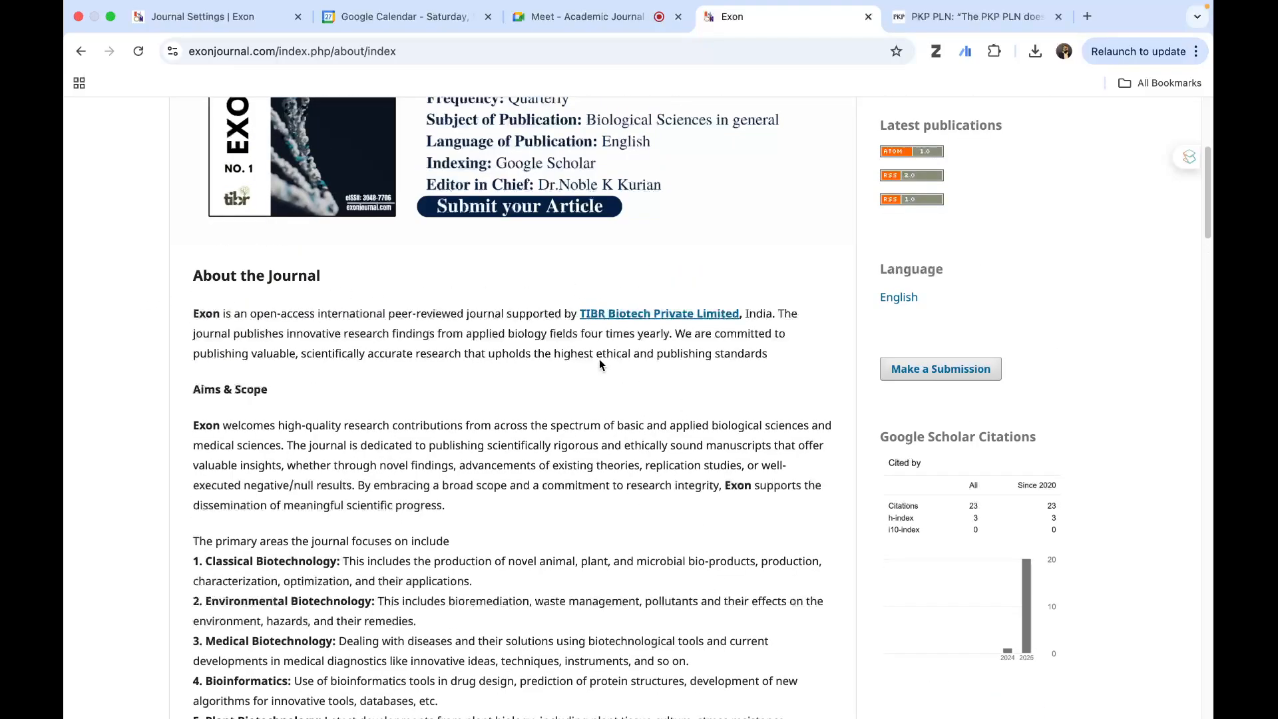
scroll(599, 358, "up", 5)
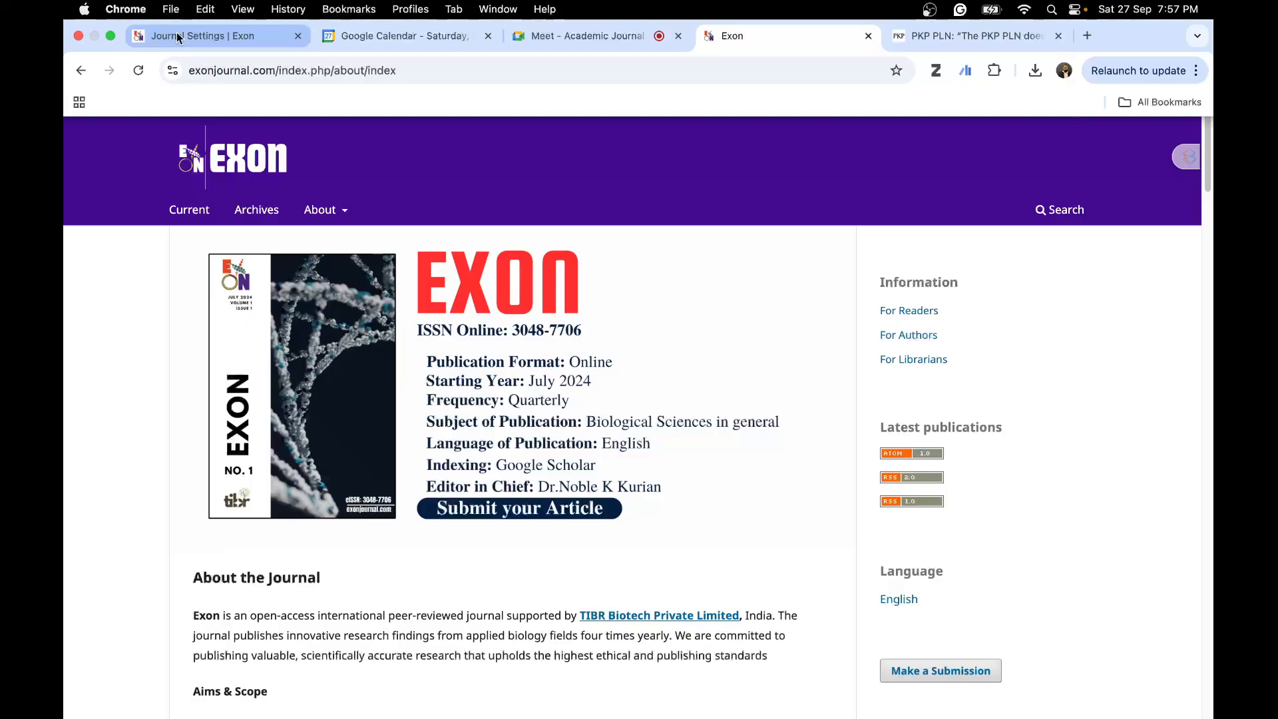
scroll(503, 609, "down", 3)
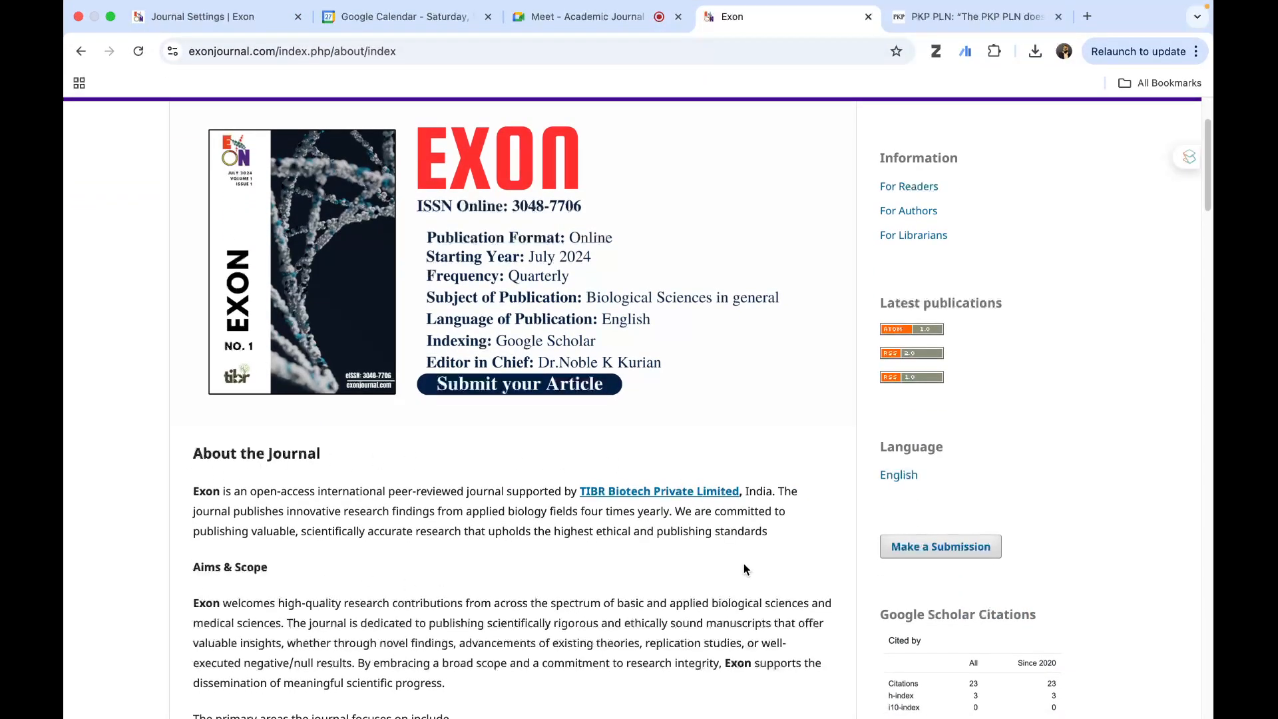
- Return to Journal Settings and read through the Journal Summary text, from the aims and scope to the publisher details
left_click(247, 16)
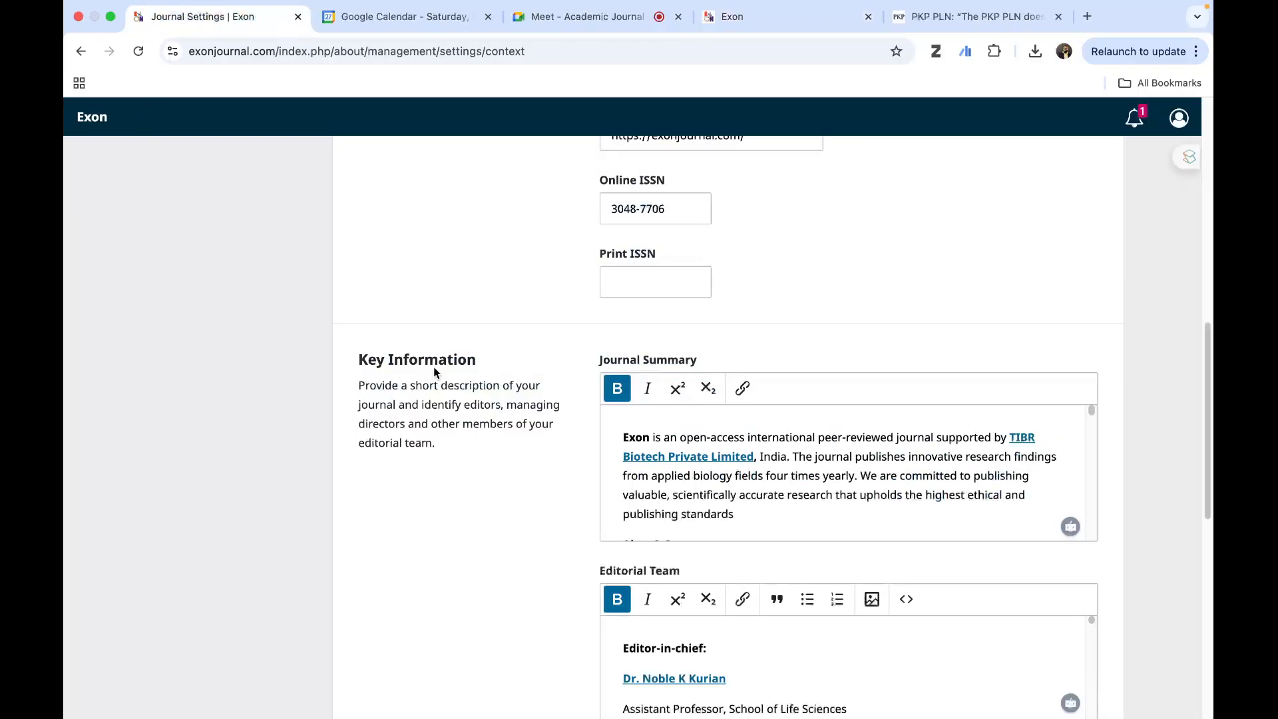
scroll(771, 474, "down", 4)
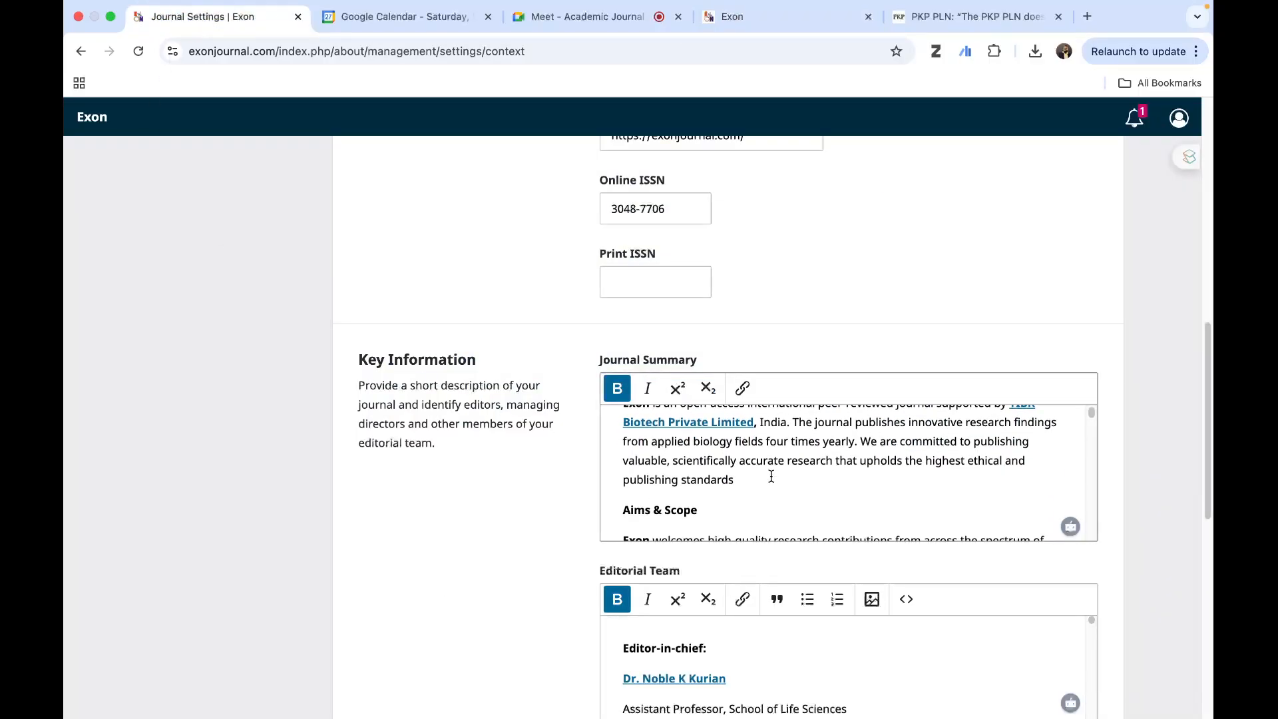
scroll(771, 476, "down", 5)
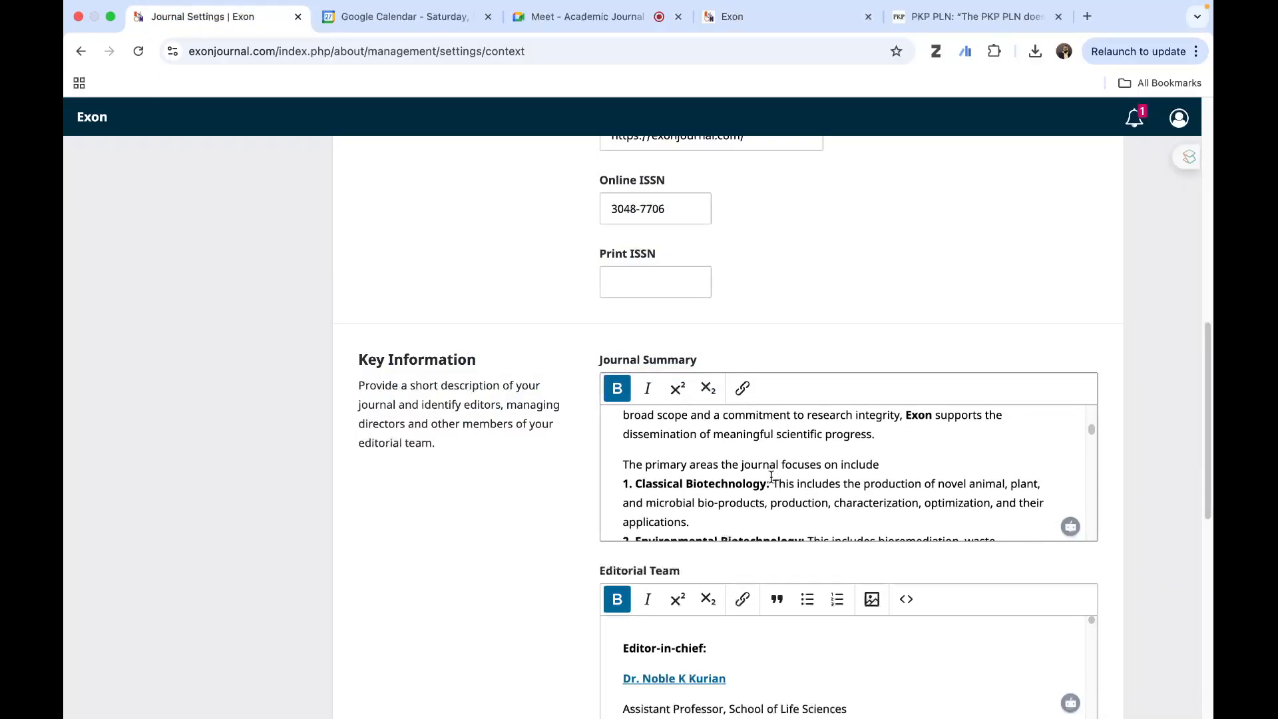
scroll(771, 477, "down", 10)
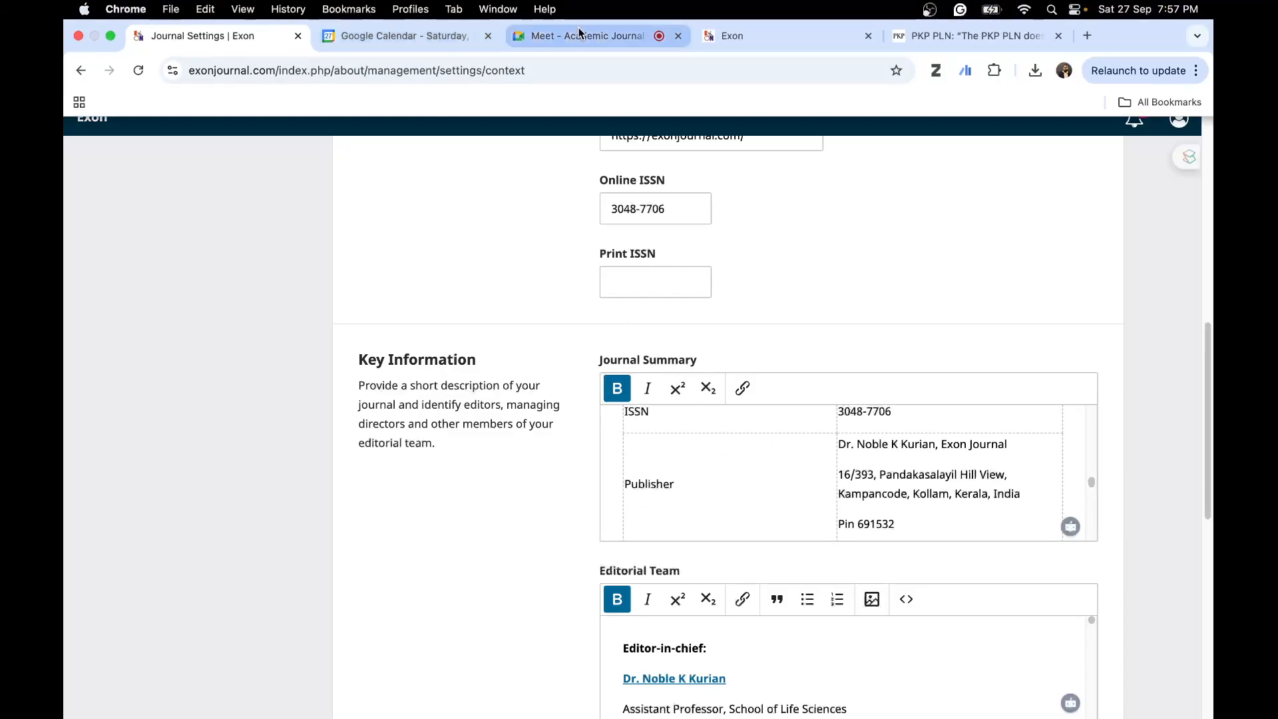
- Examine the journal particulars, abstracting and indexing, and disclaimer sections on the public Exon homepage
left_click(764, 33)
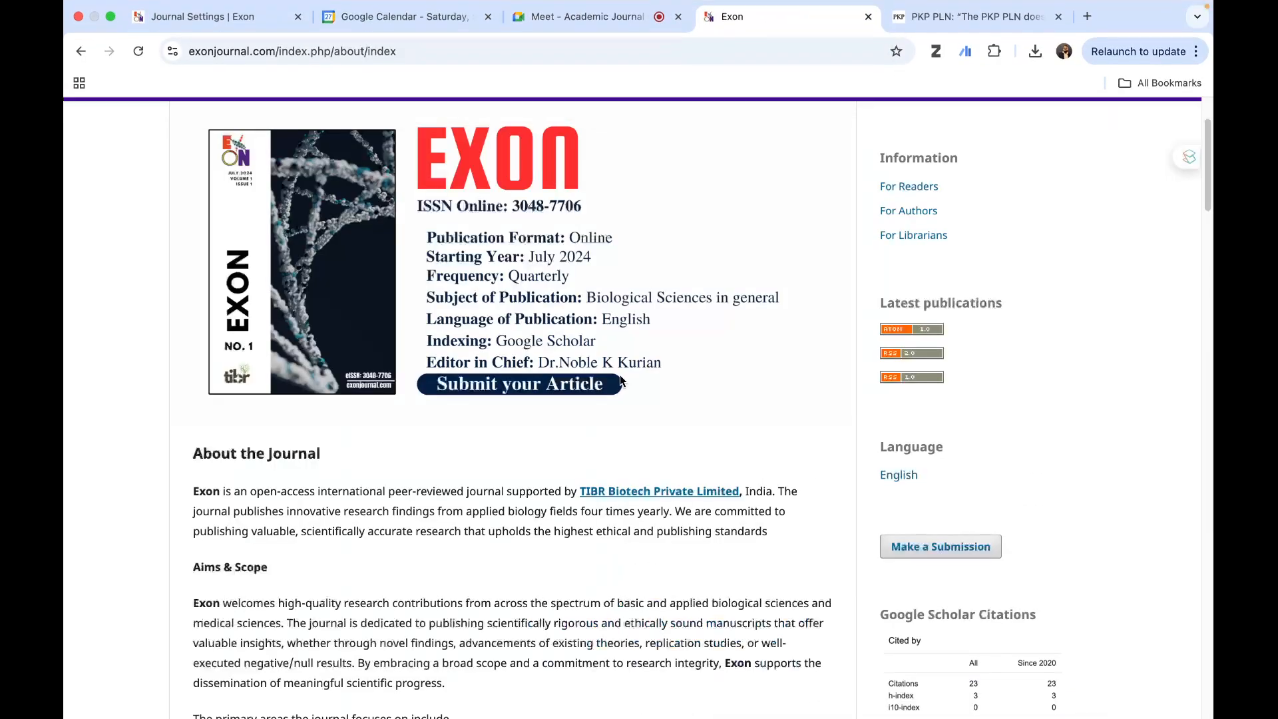
scroll(620, 374, "down", 10)
scroll(620, 374, "down", 7)
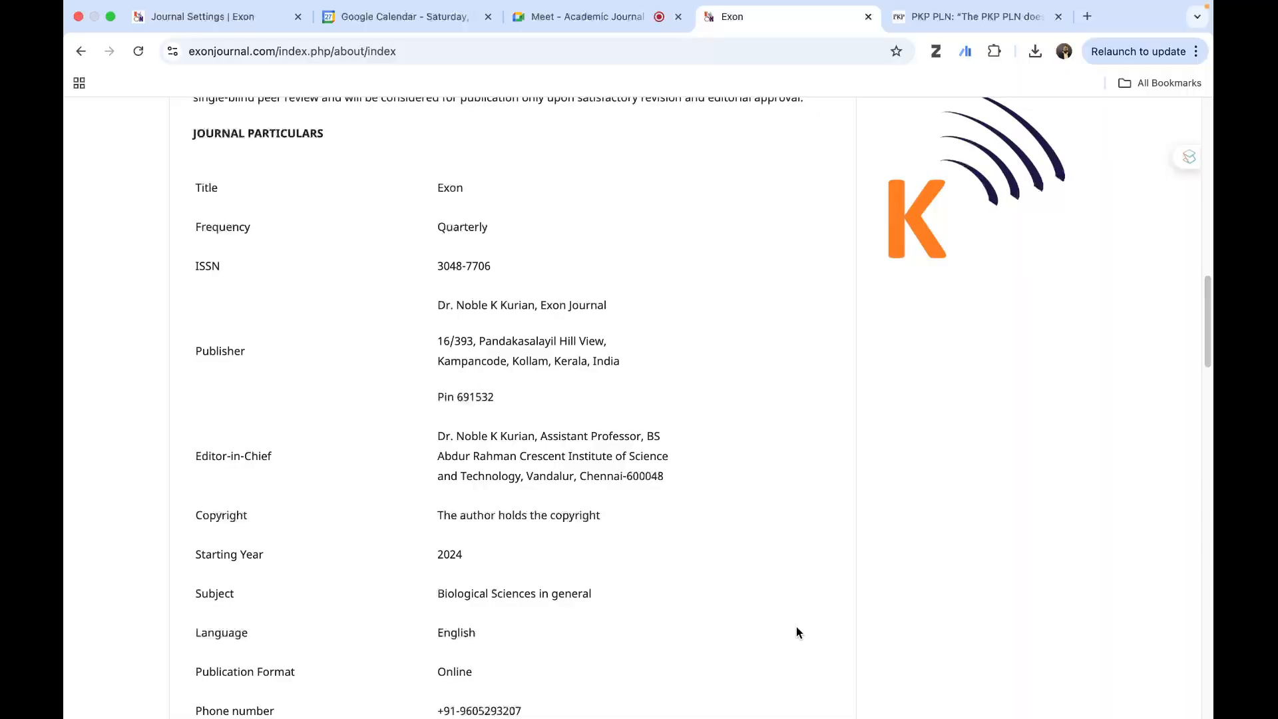
scroll(666, 516, "down", 2)
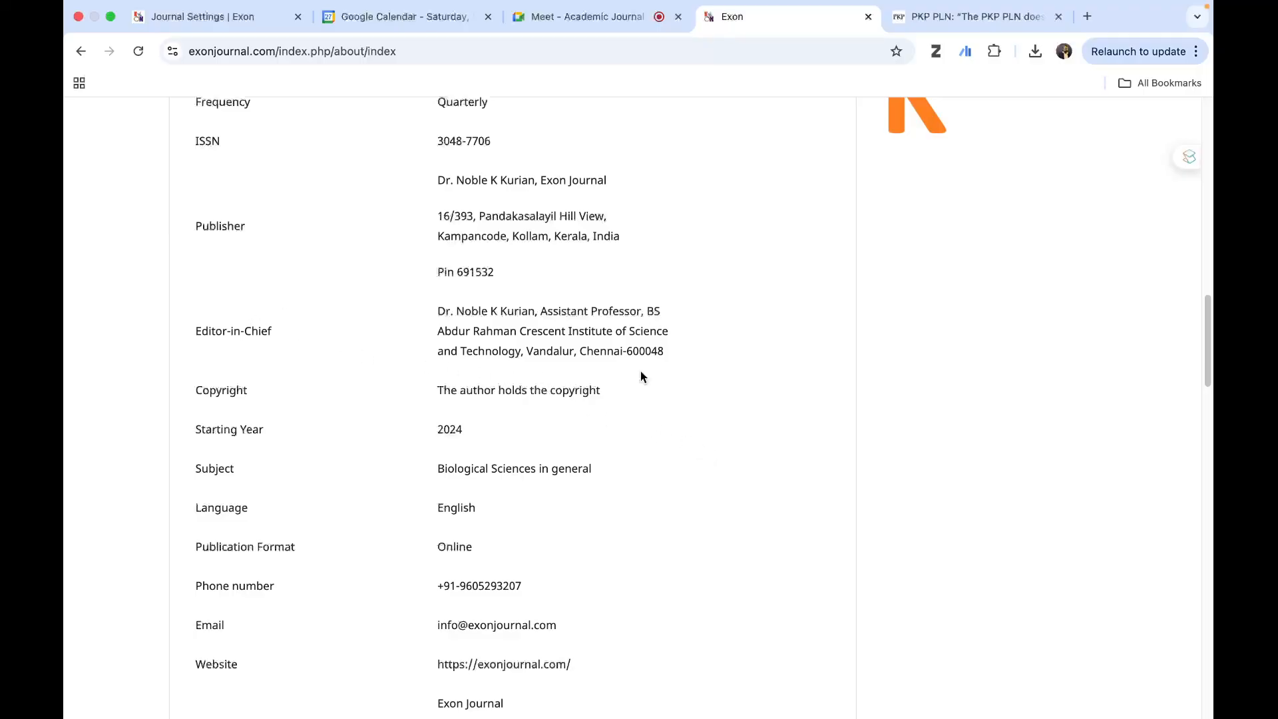
scroll(641, 376, "down", 7)
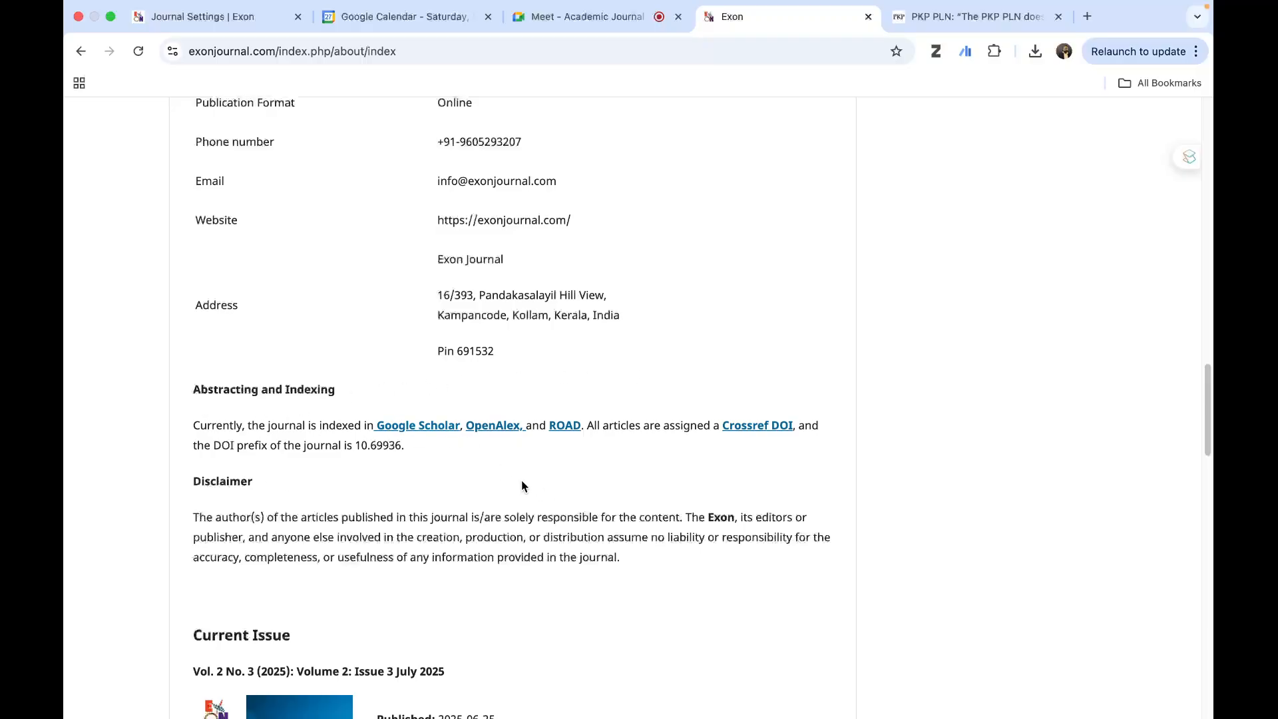
scroll(517, 429, "up", 10)
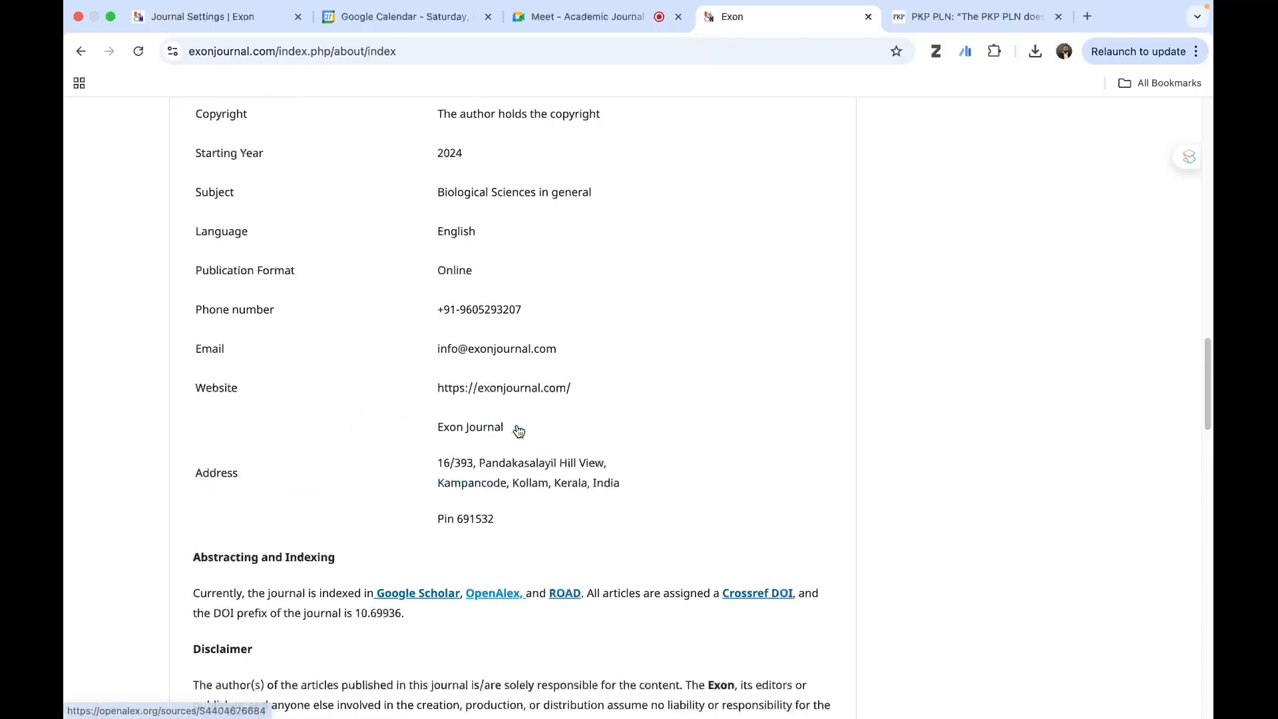
scroll(517, 427, "down", 3)
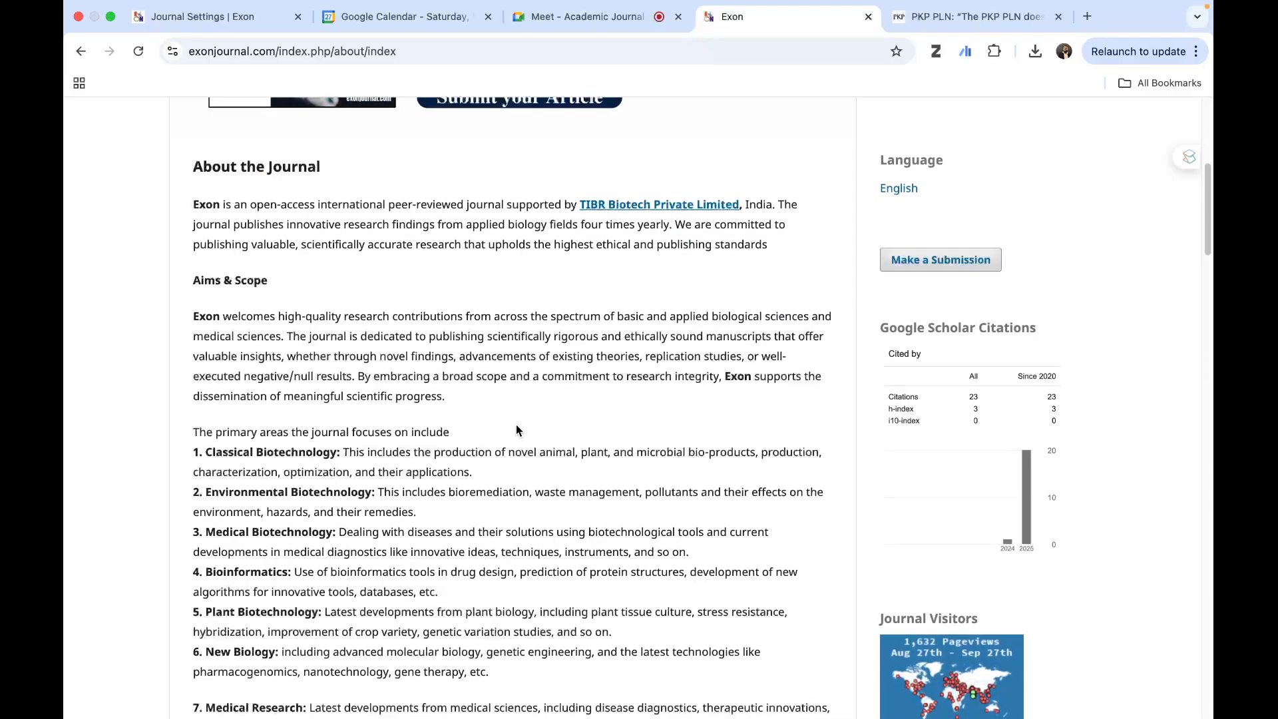
scroll(516, 429, "down", 3)
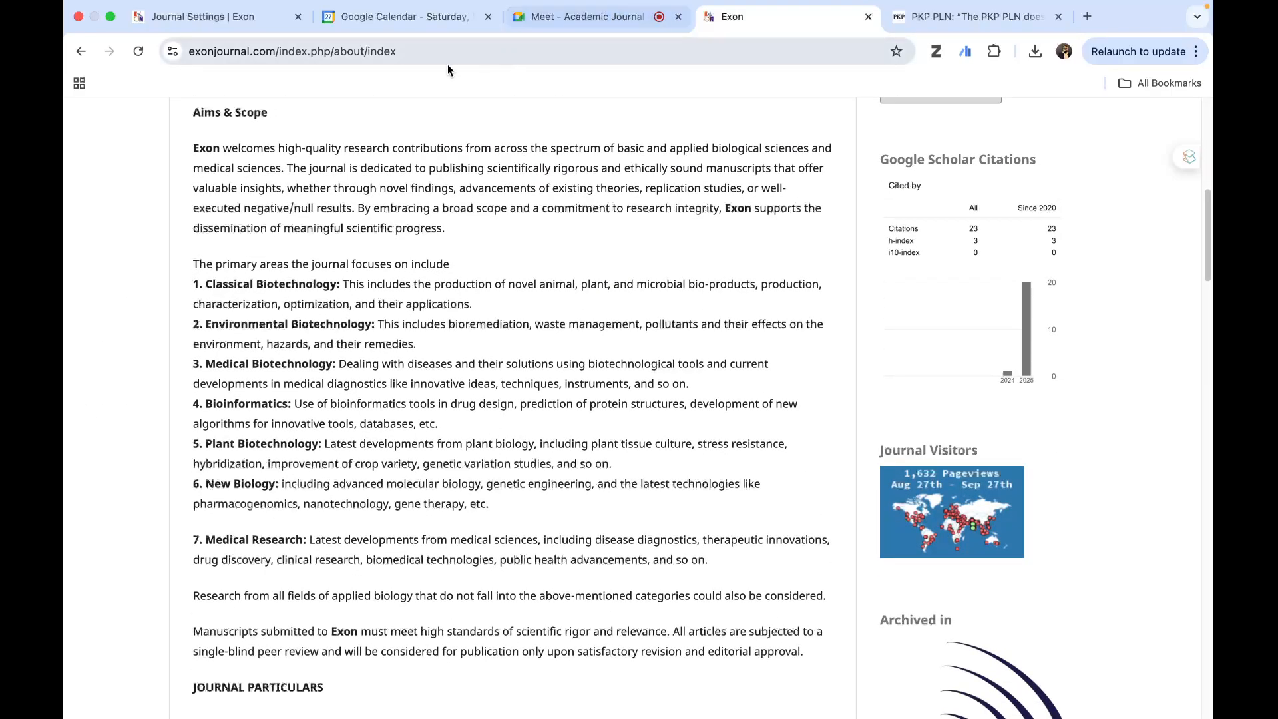
- Examine the Editorial Team field in the Journal Settings masthead, including each editor's role, affiliation, email and research area
left_click(189, 16)
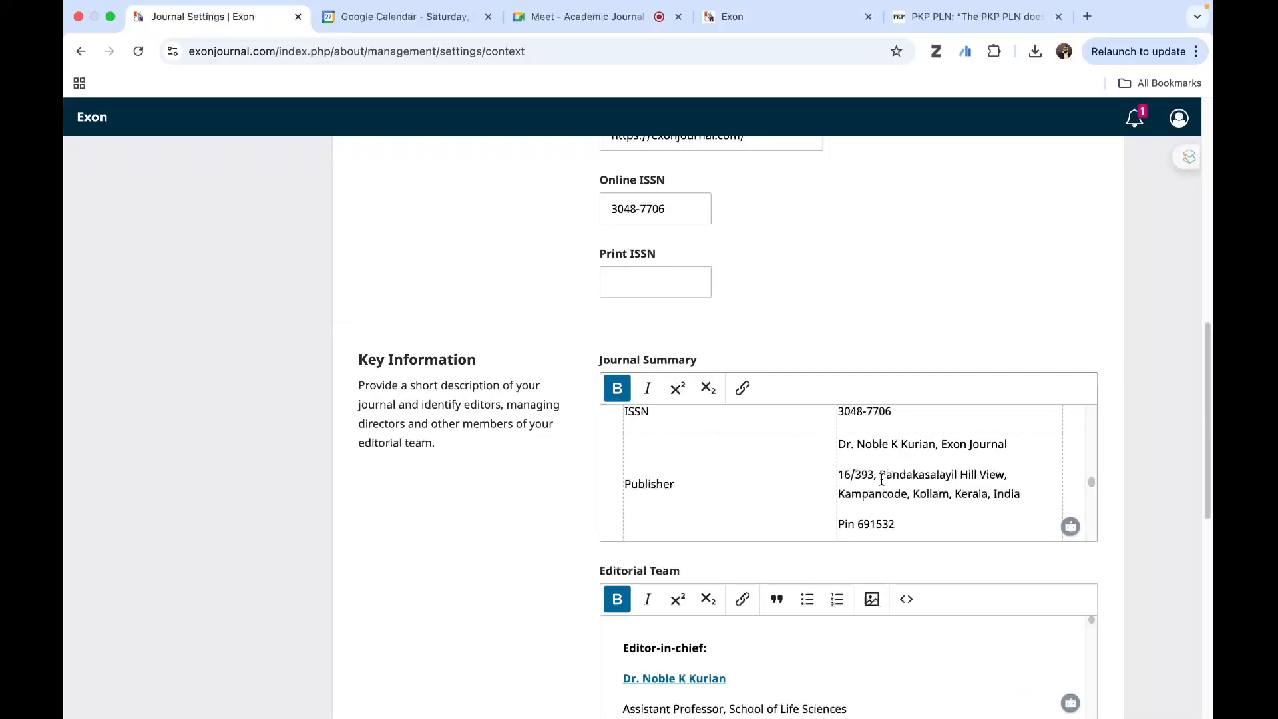
scroll(1172, 473, "down", 5)
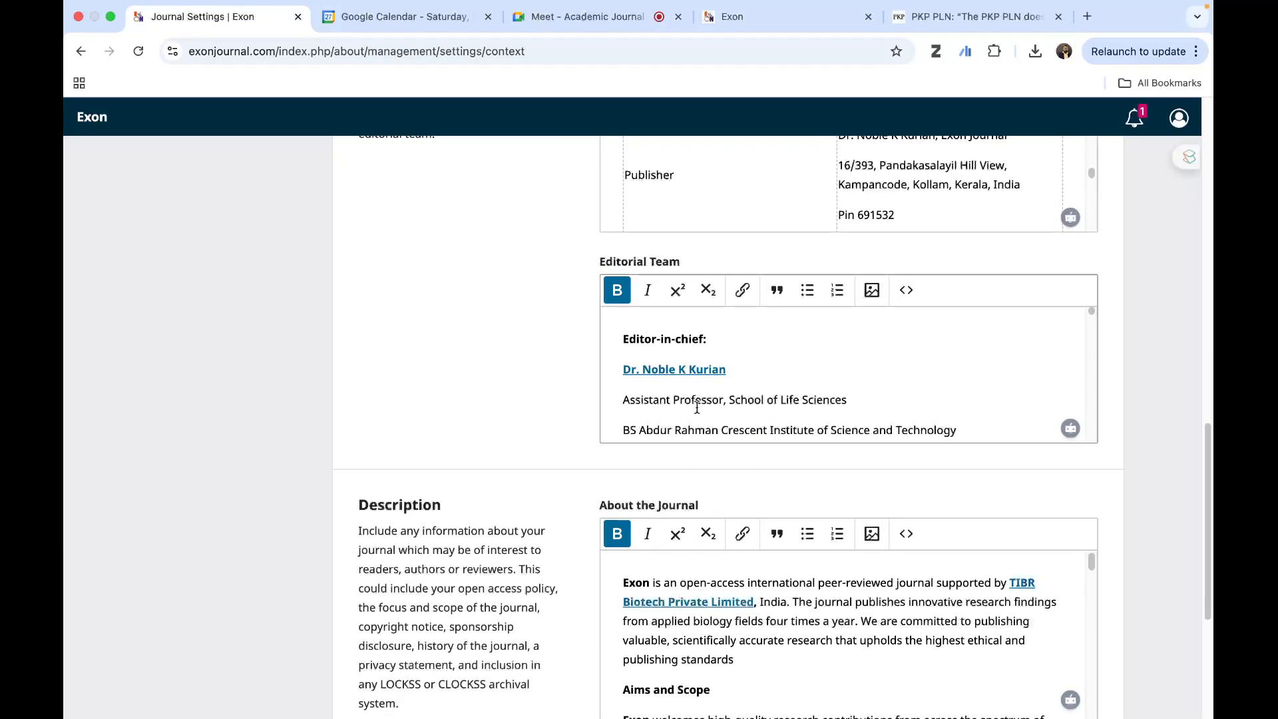
scroll(697, 407, "down", 3)
scroll(699, 407, "up", 3)
scroll(702, 406, "down", 1)
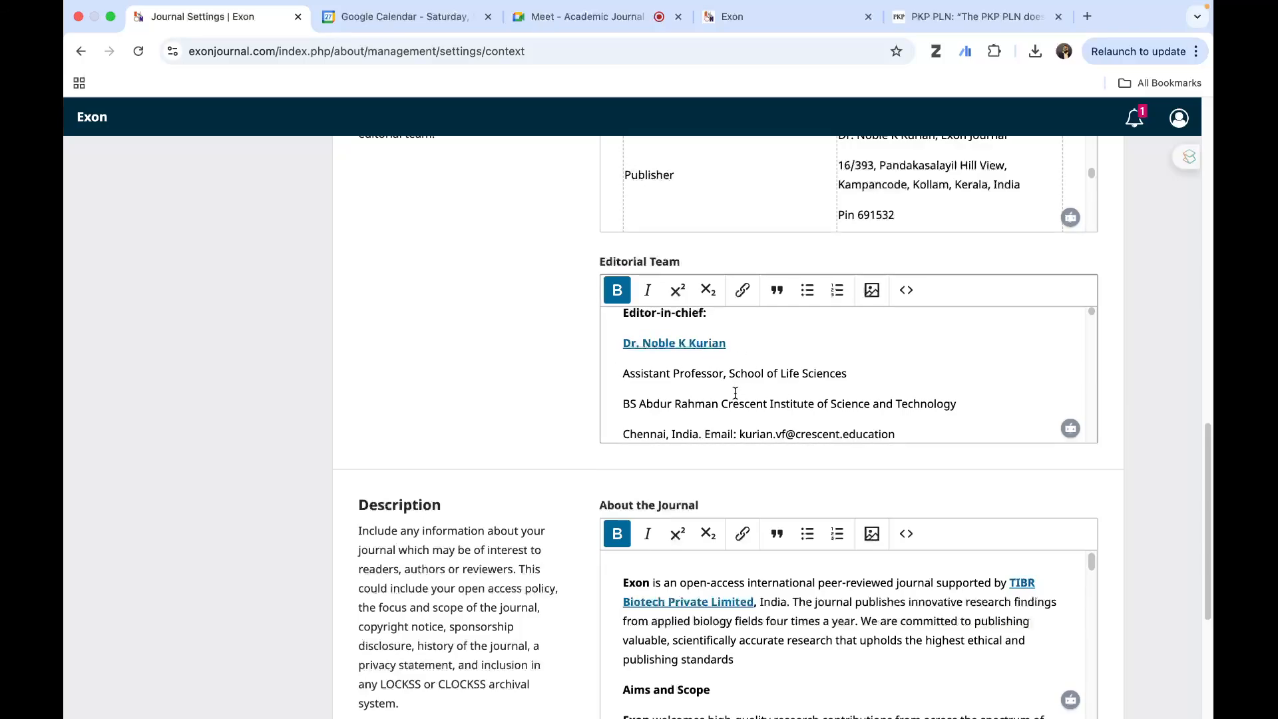
scroll(665, 391, "down", 3)
scroll(735, 393, "up", 2)
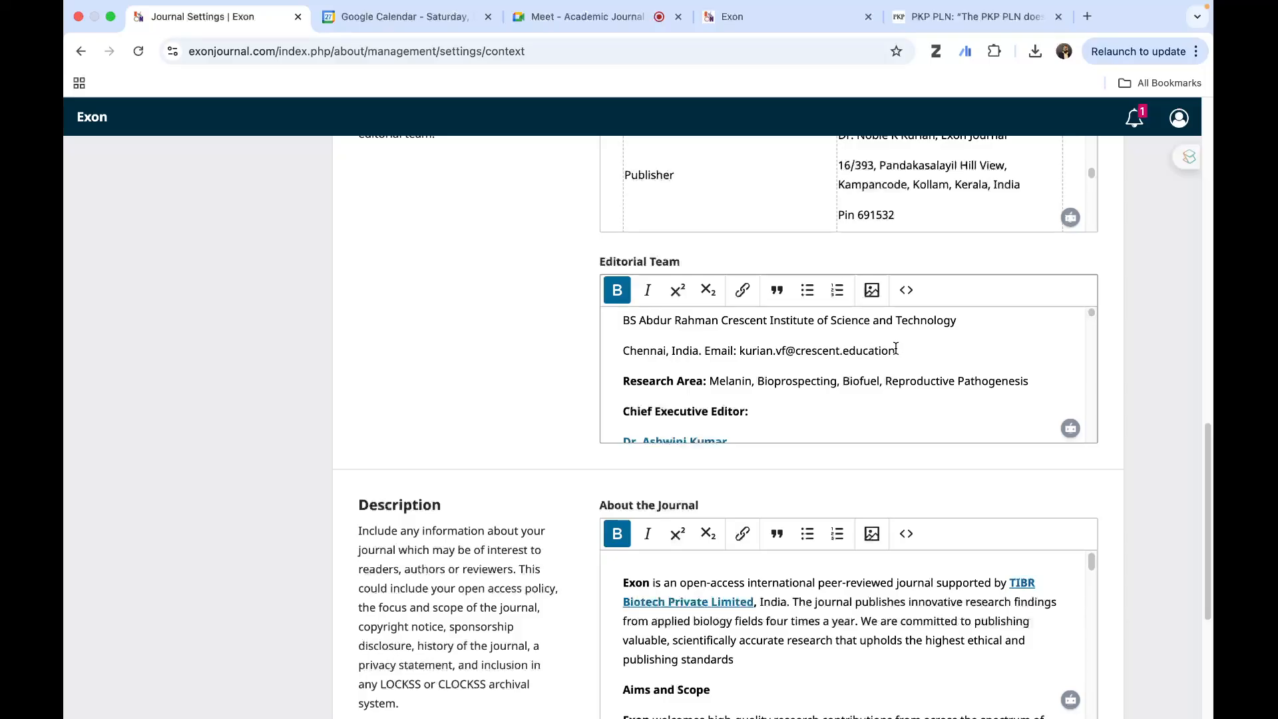
scroll(713, 391, "down", 5)
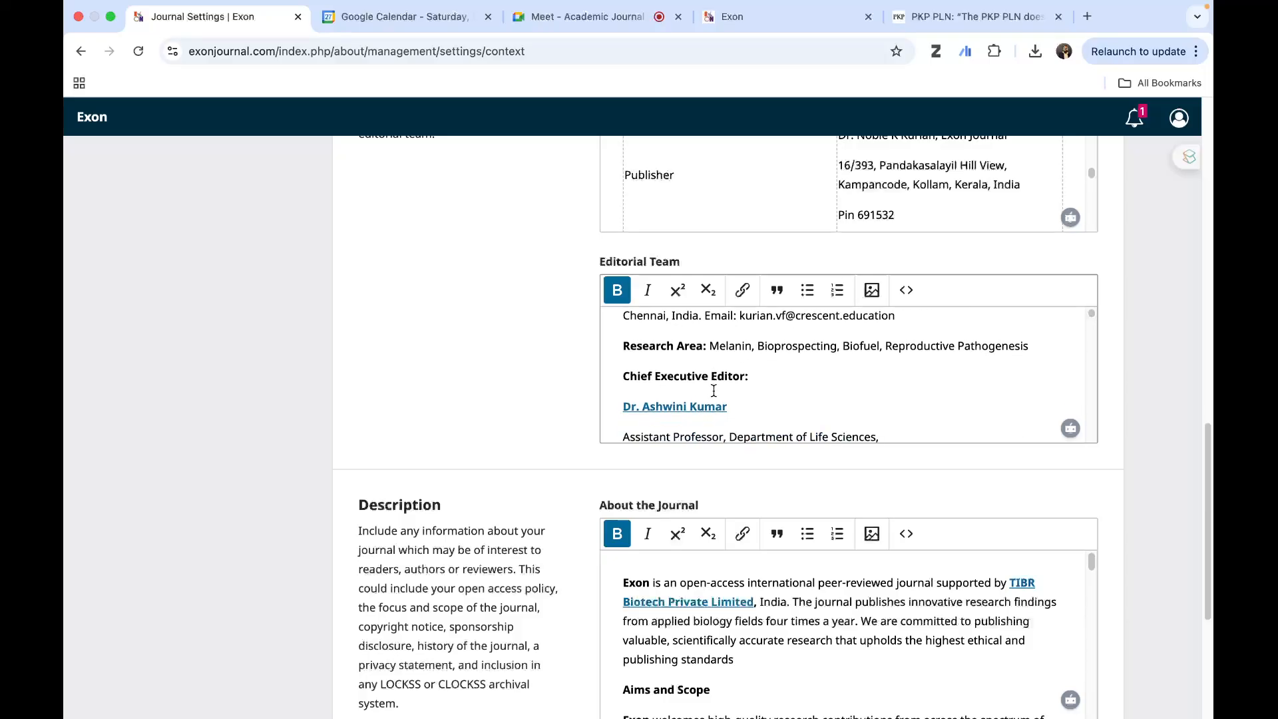
scroll(714, 391, "down", 3)
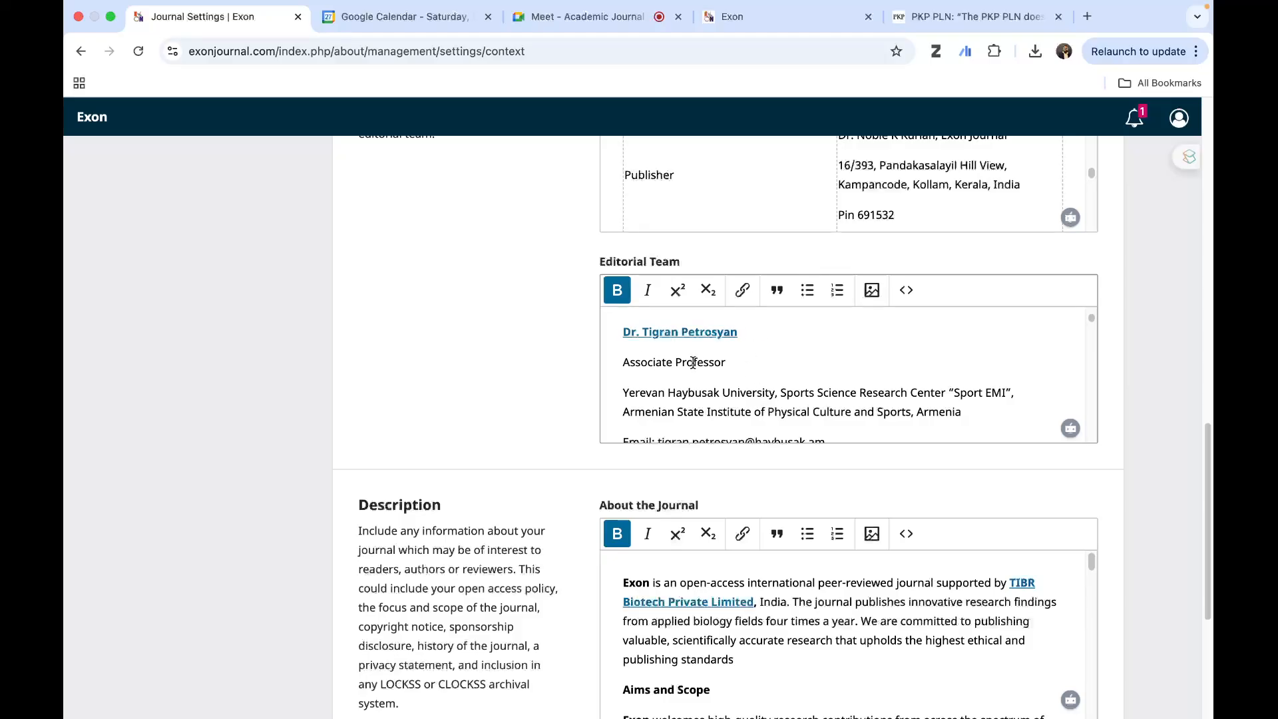
scroll(767, 398, "down", 1)
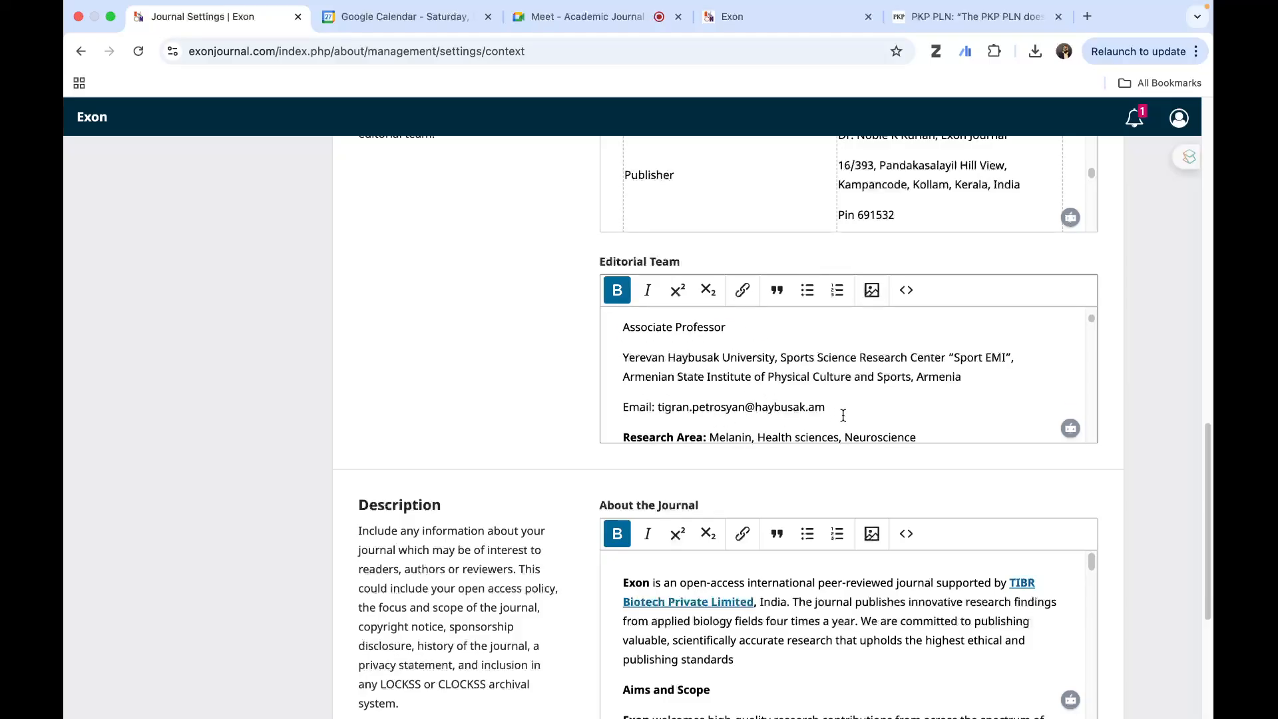
scroll(722, 412, "down", 1)
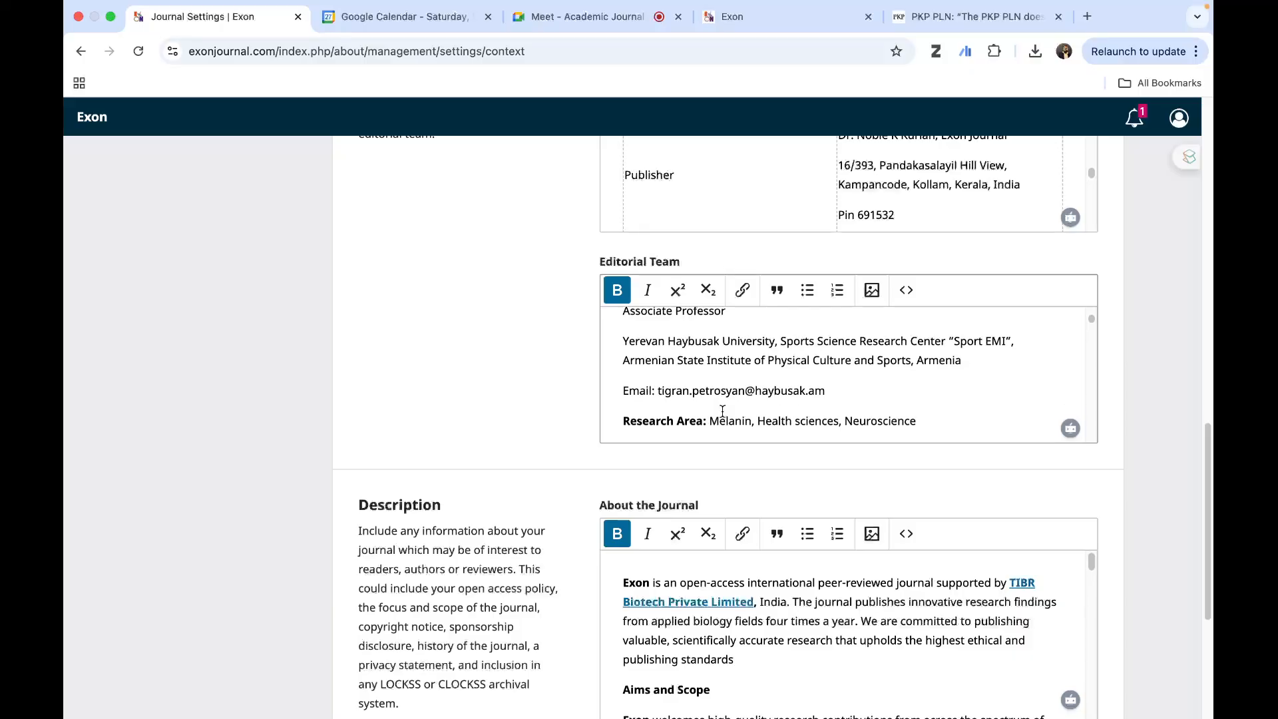
scroll(732, 411, "up", 4)
scroll(736, 412, "up", 5)
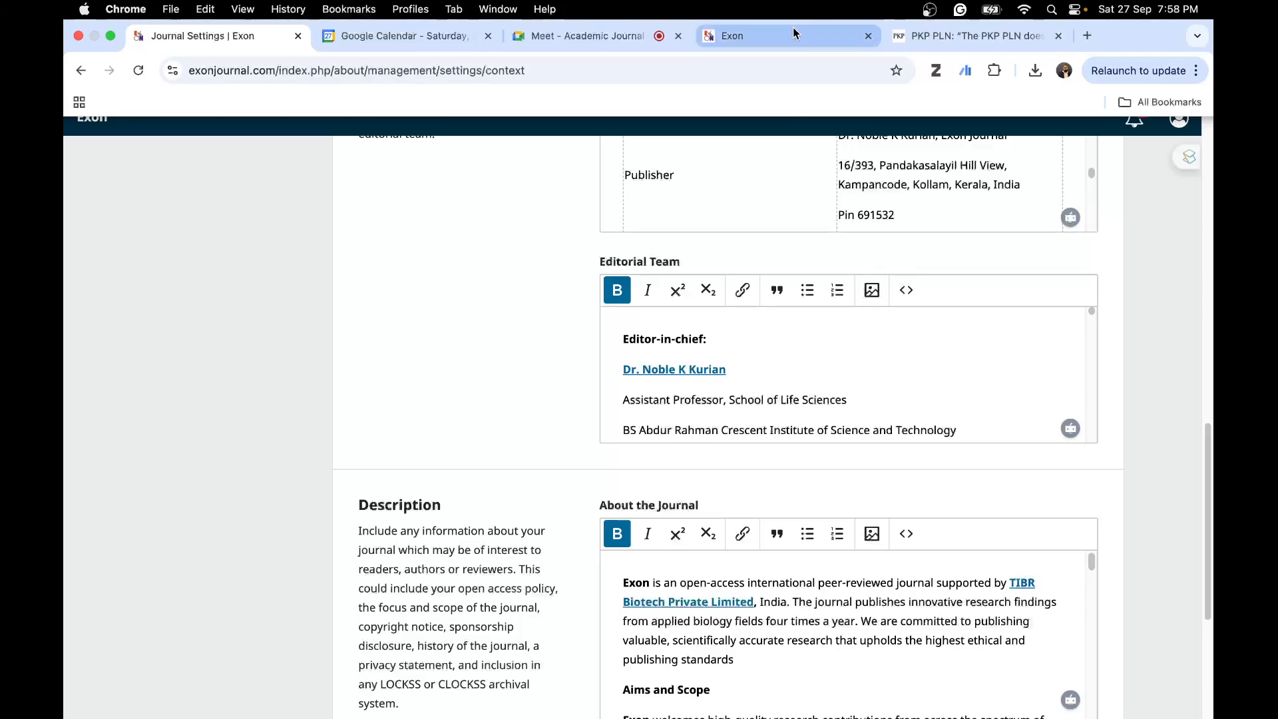
- Open the Editorial Team page on the public Exon site and look through its list of editors and board members
left_click(793, 30)
scroll(537, 243, "up", 10)
mouse_move(338, 211)
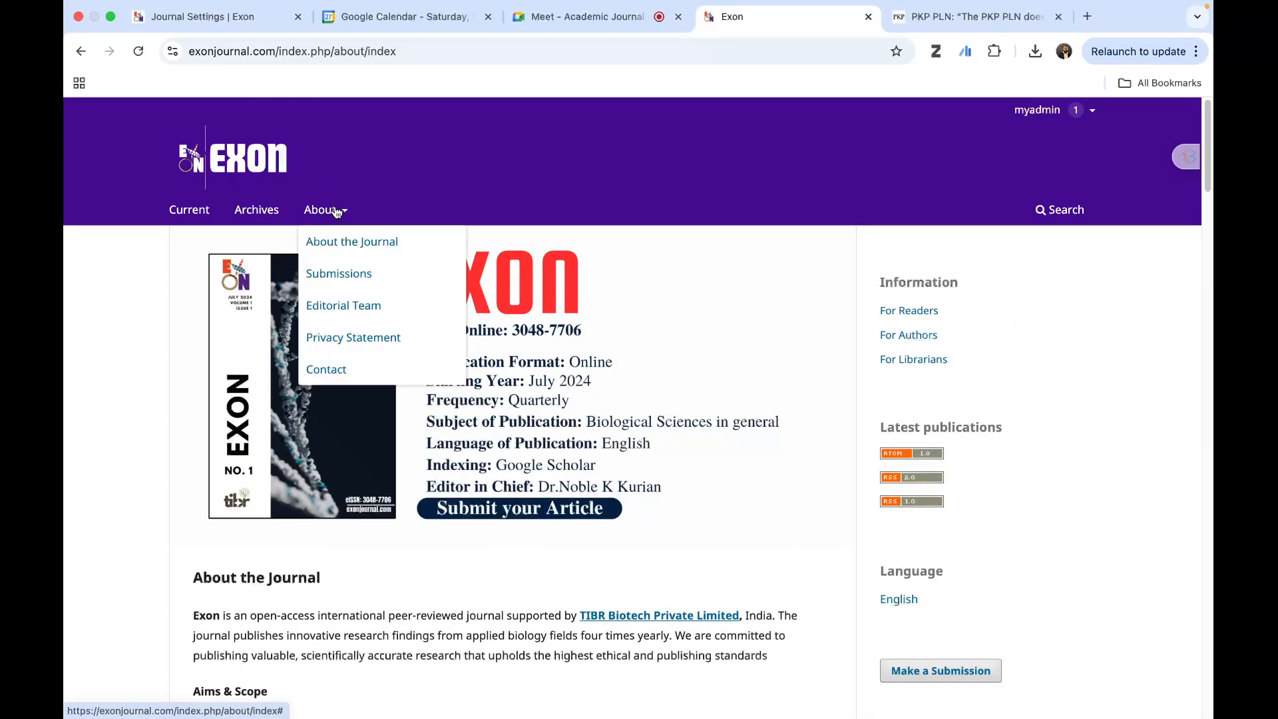
left_click(363, 305)
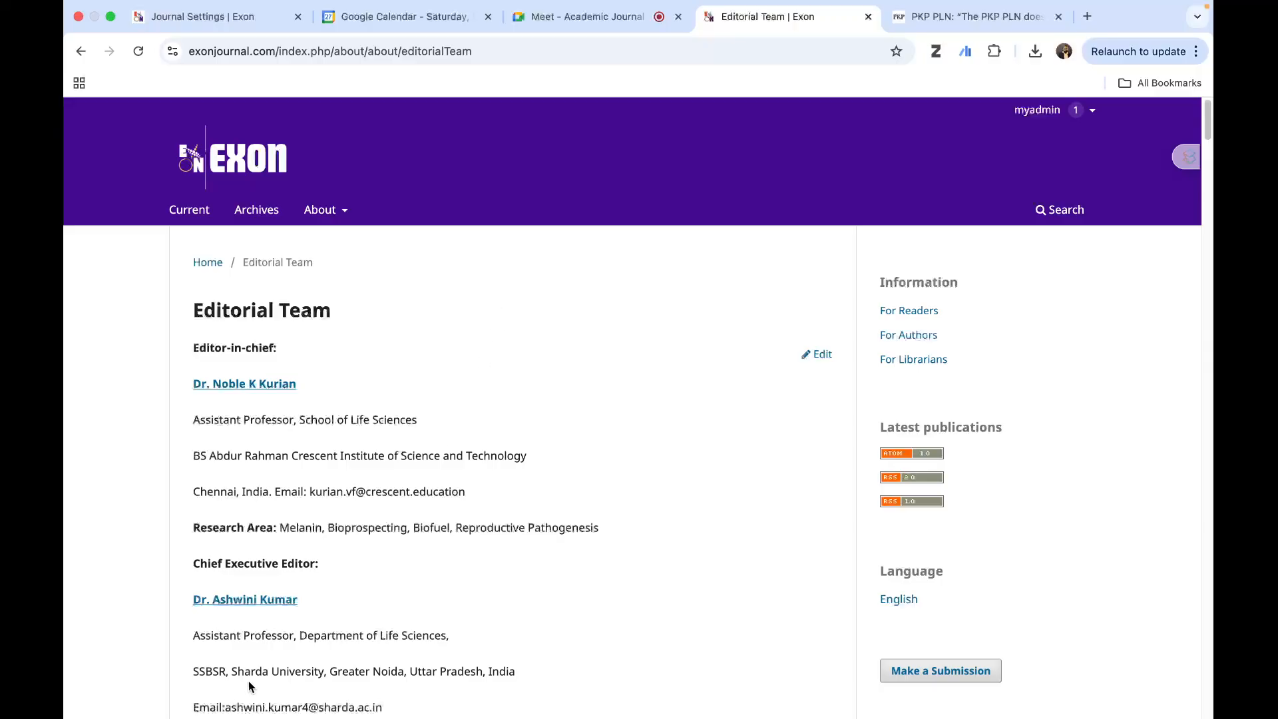
scroll(321, 631, "down", 7)
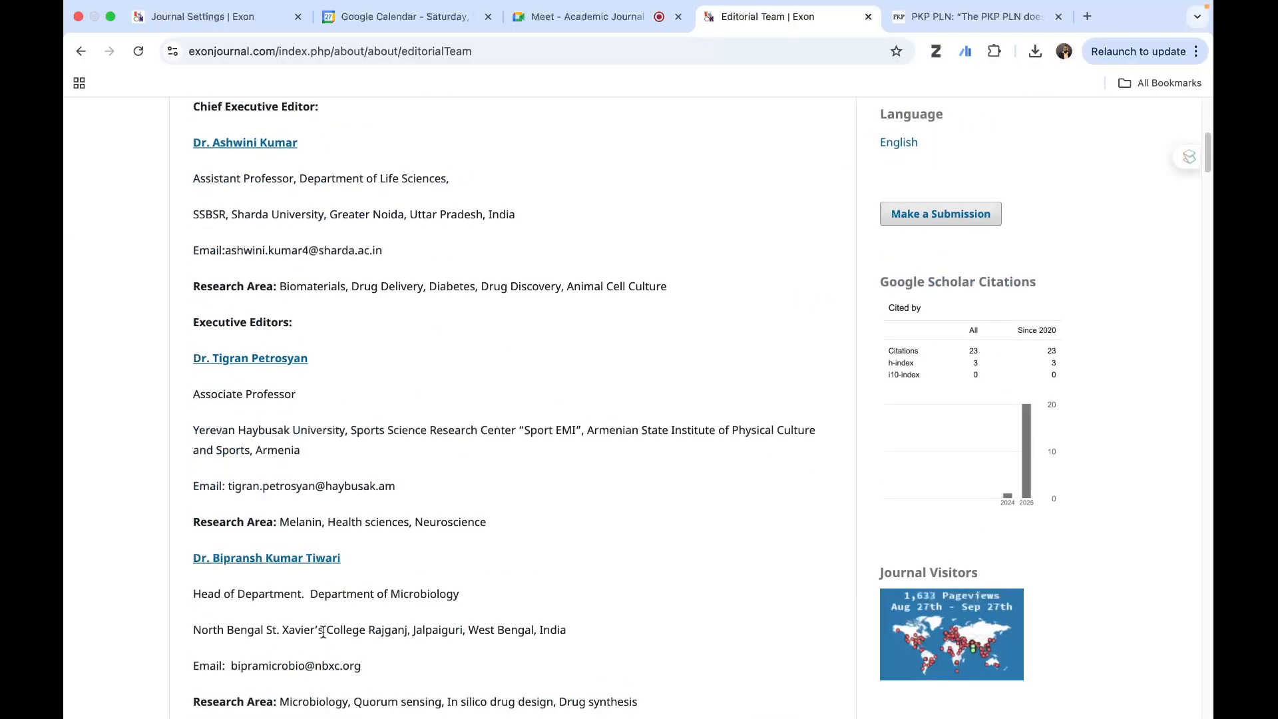
scroll(323, 632, "down", 19)
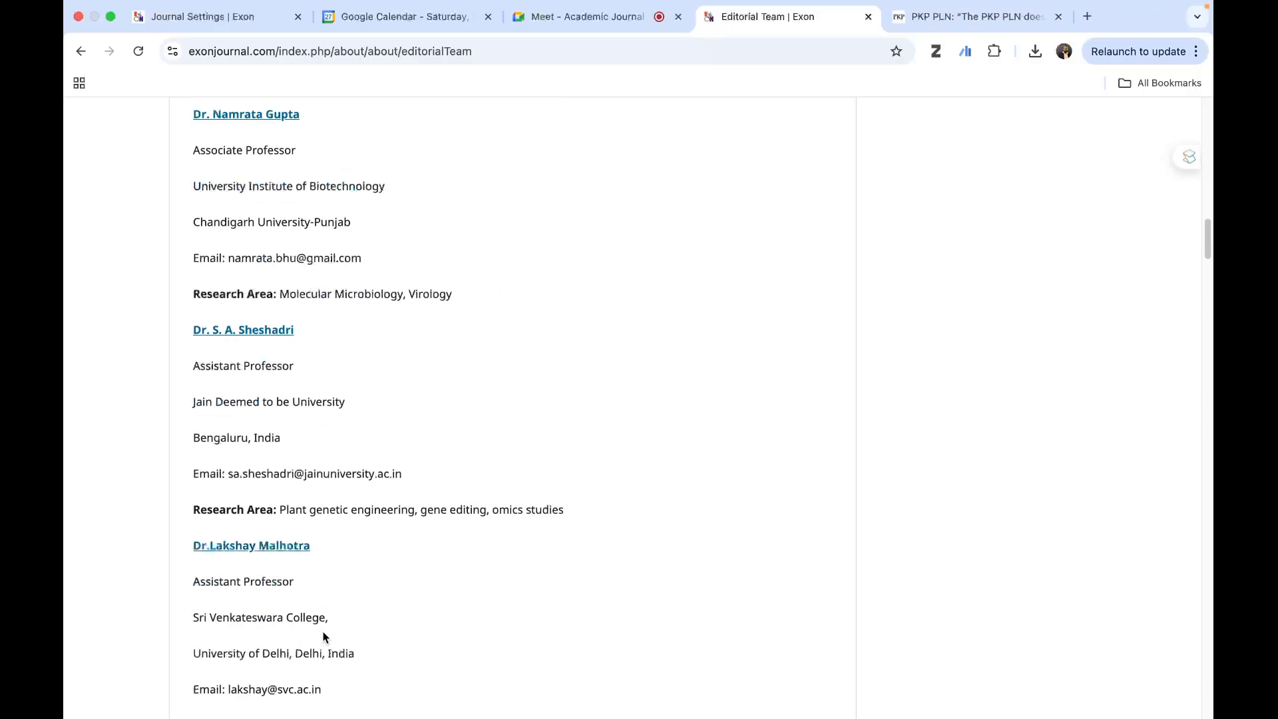
scroll(323, 637, "down", 10)
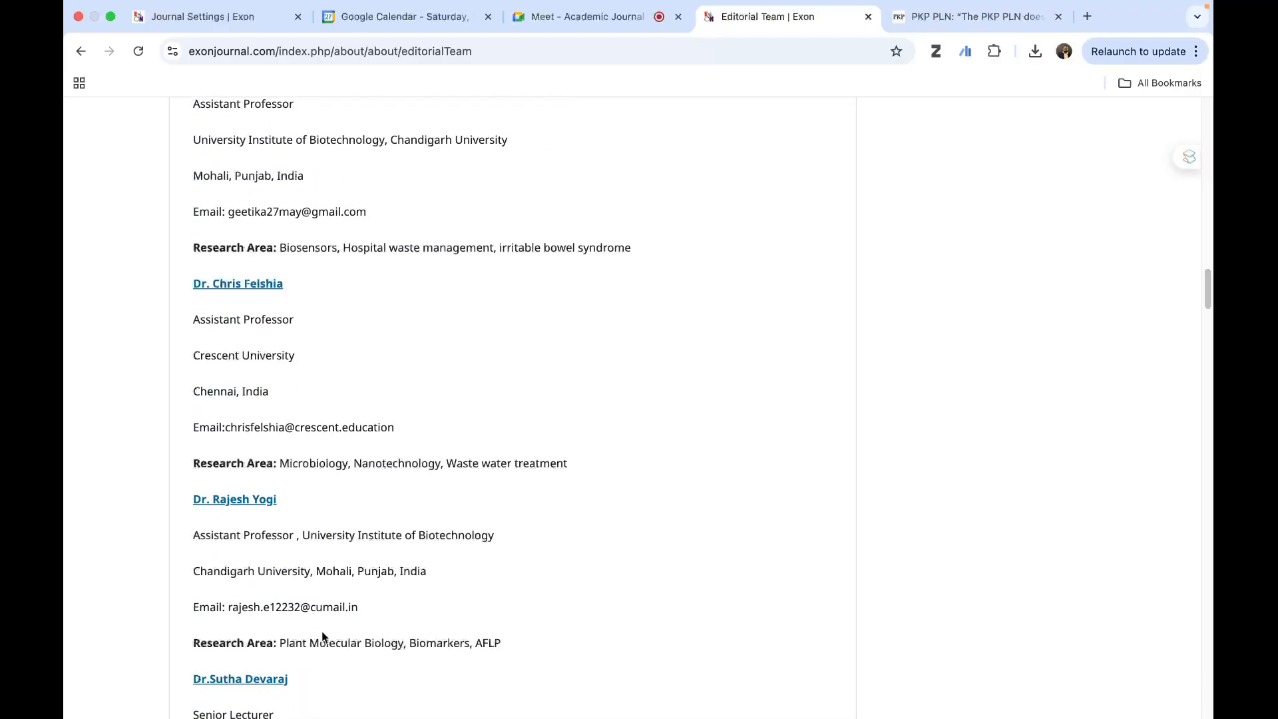
scroll(323, 636, "down", 15)
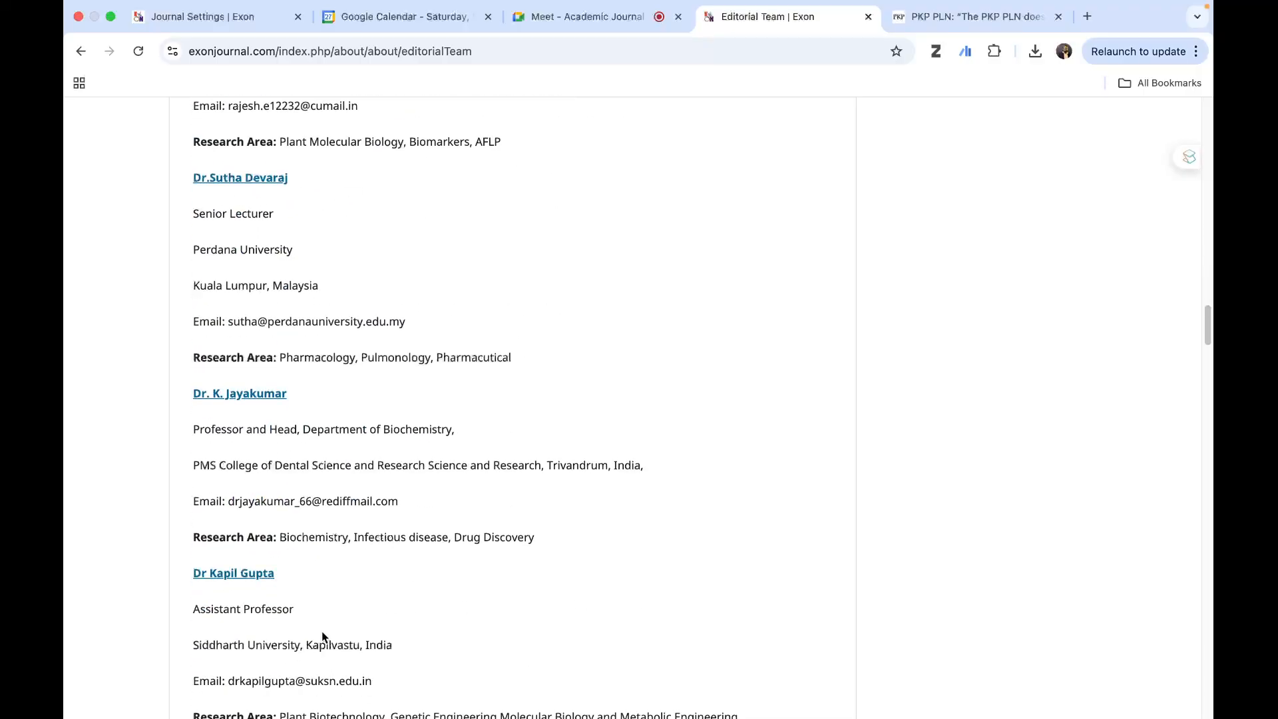
scroll(322, 631, "down", 8)
scroll(322, 630, "down", 15)
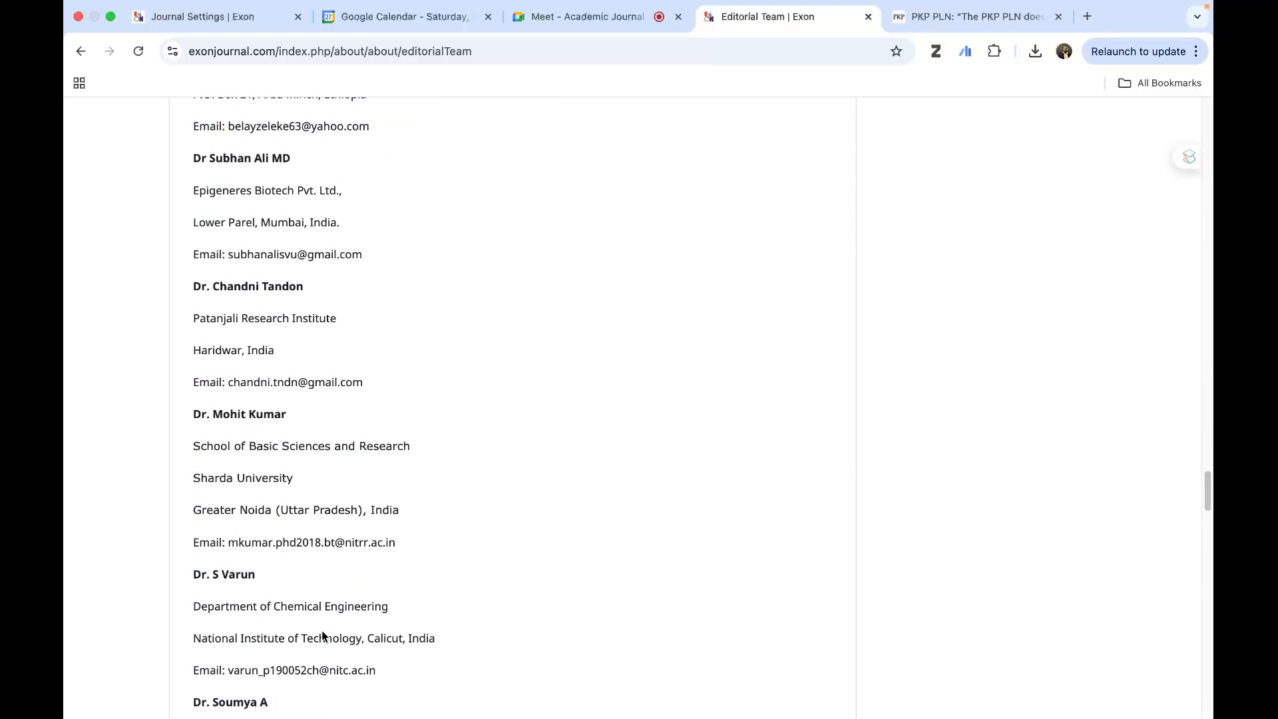
scroll(321, 630, "up", 20)
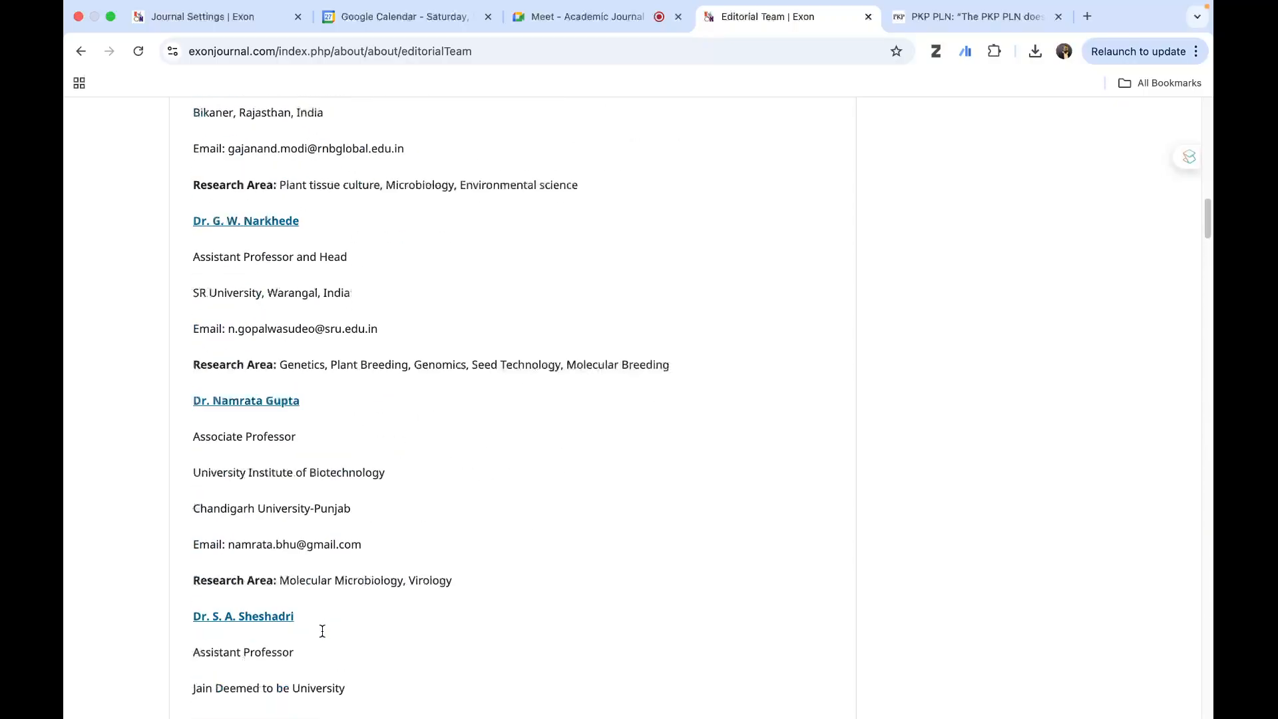
scroll(322, 630, "up", 2)
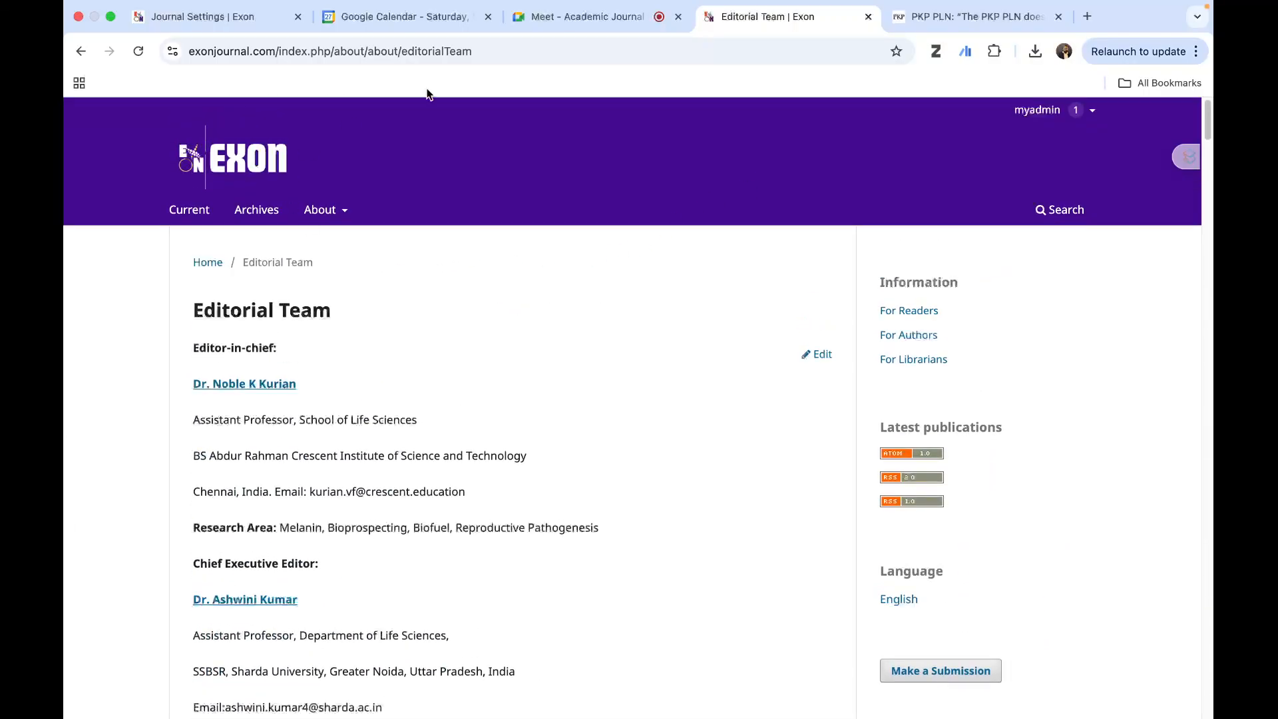
- Locate the About the Journal description in Journal Settings and open the About the Journal page on the public Exon site
left_click(192, 21)
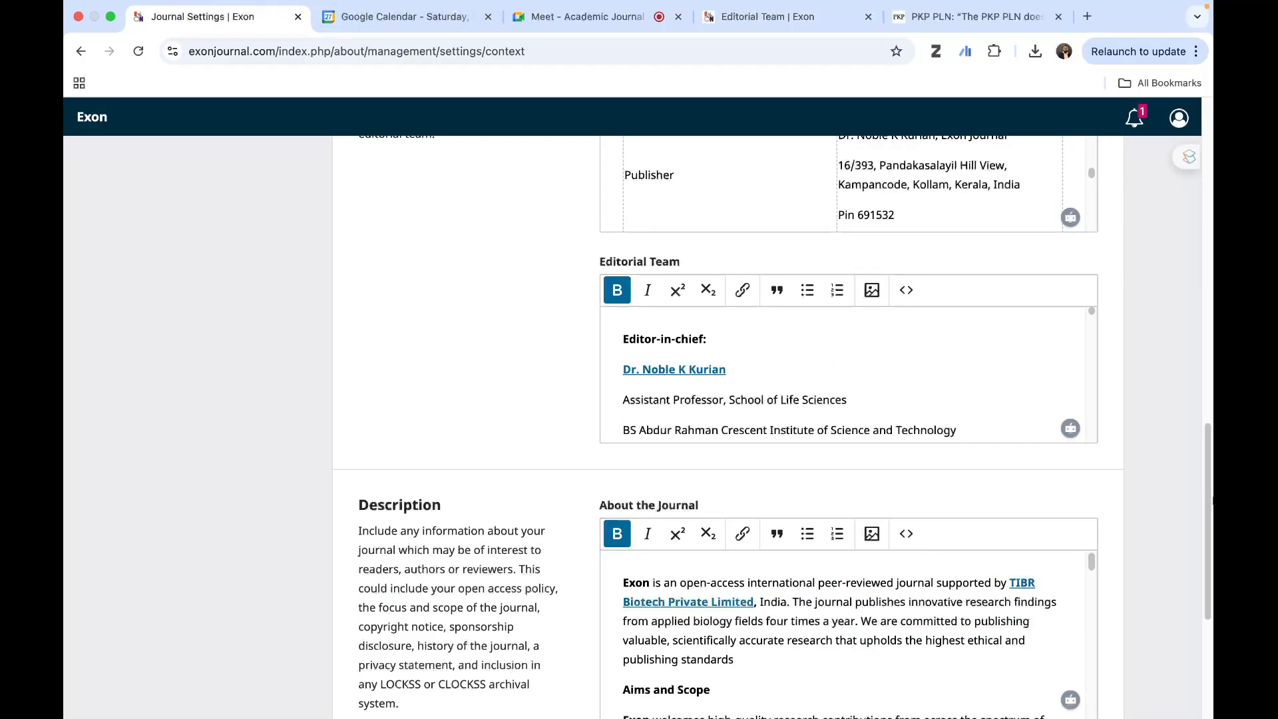
scroll(1137, 498, "down", 4)
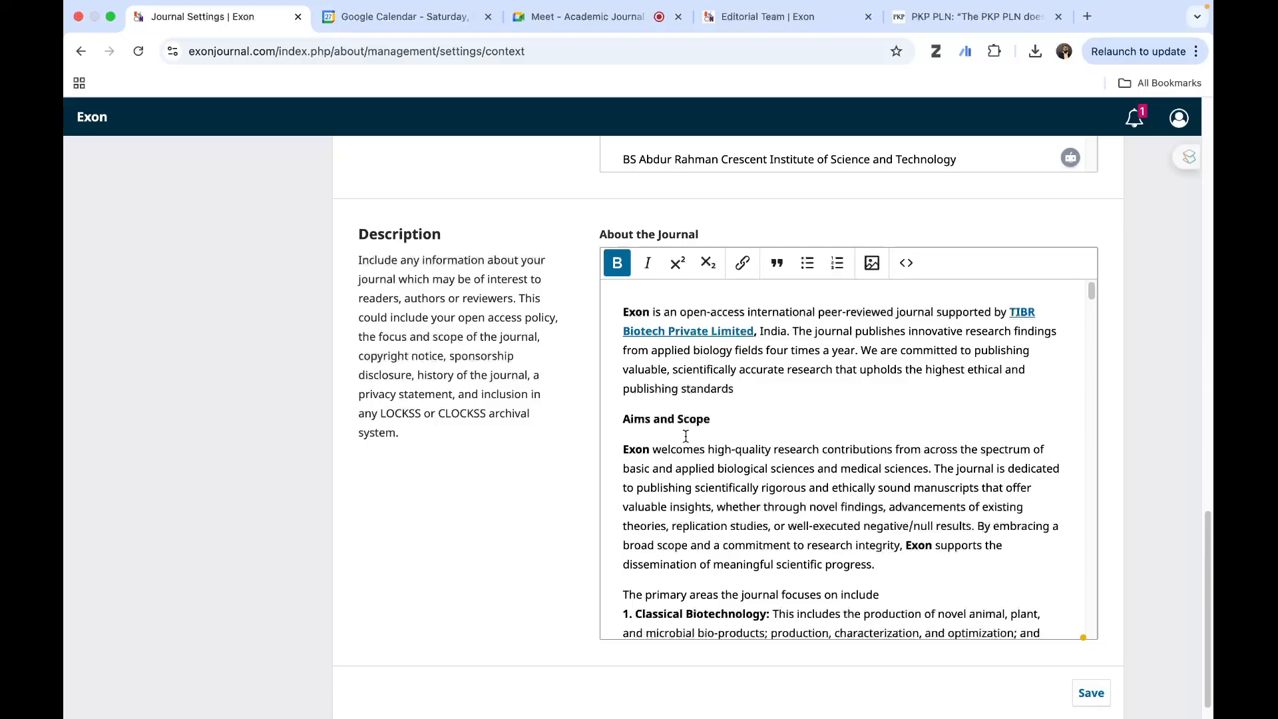
left_click(777, 23)
mouse_move(344, 219)
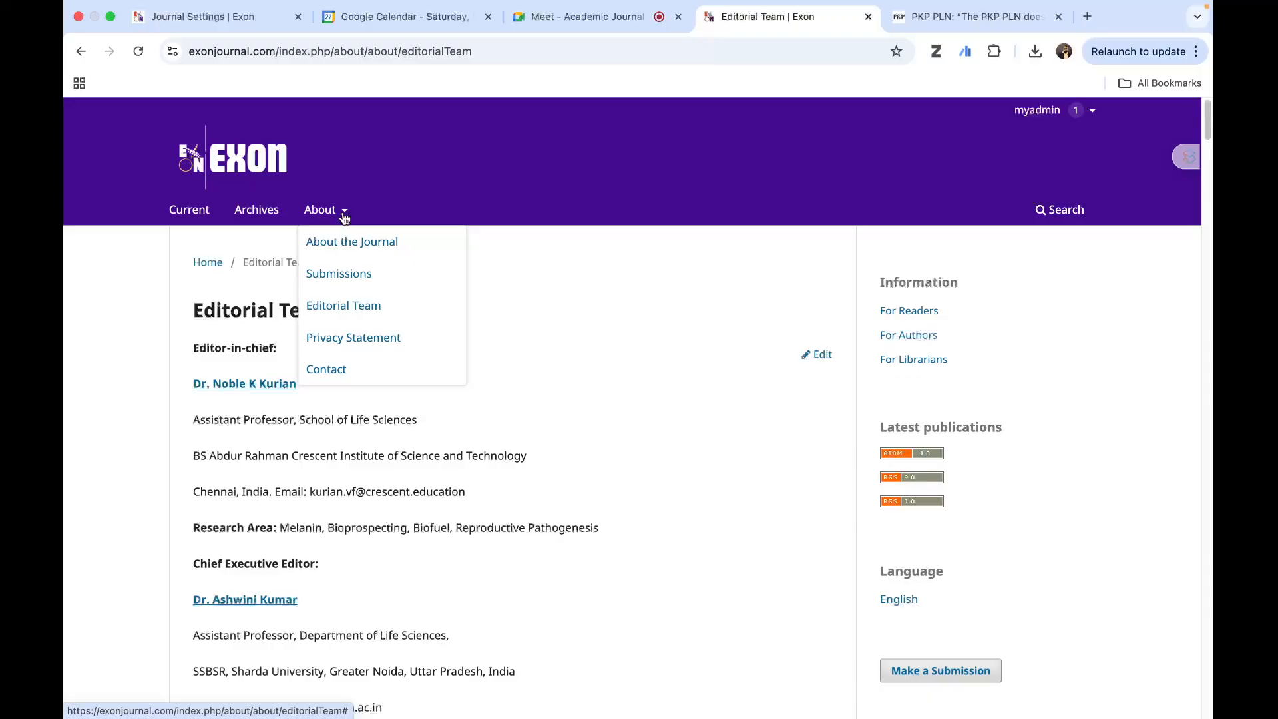
left_click(354, 244)
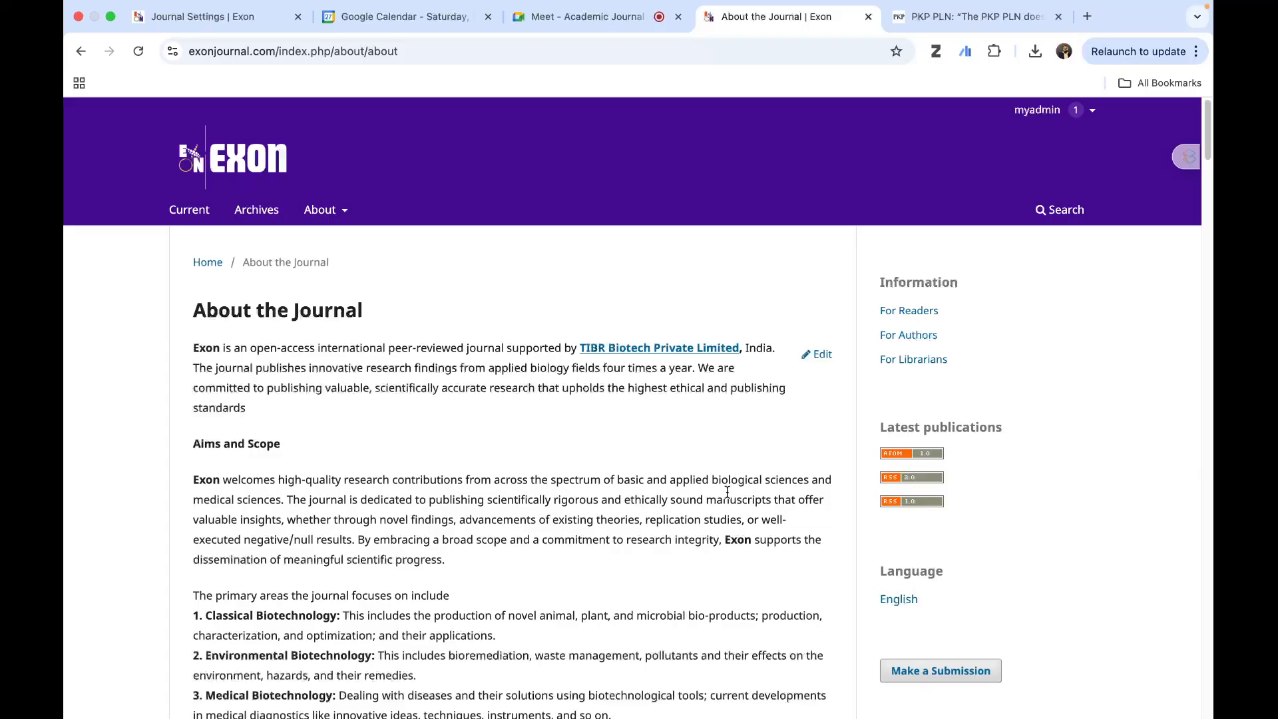
- Return to Journal Settings and read through the About the Journal field, from aims and scope to paper types and language
mouse_move(929, 7)
left_click(167, 20)
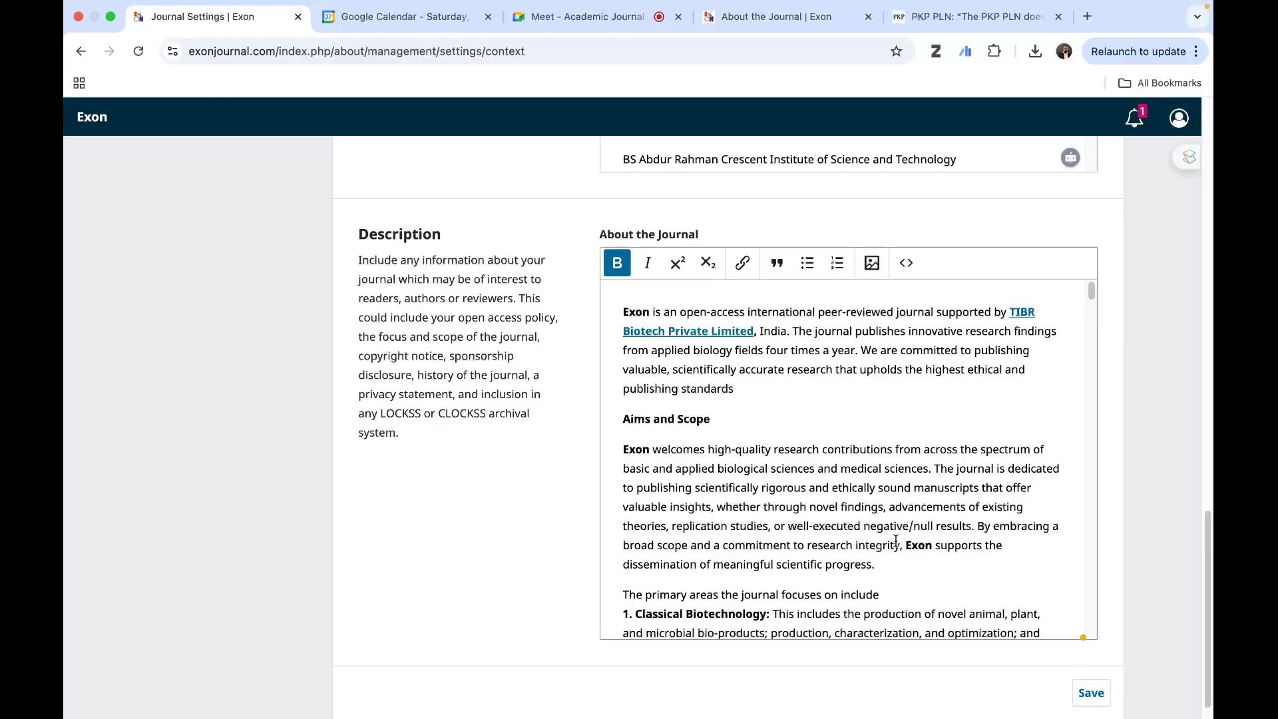
scroll(772, 544, "down", 5)
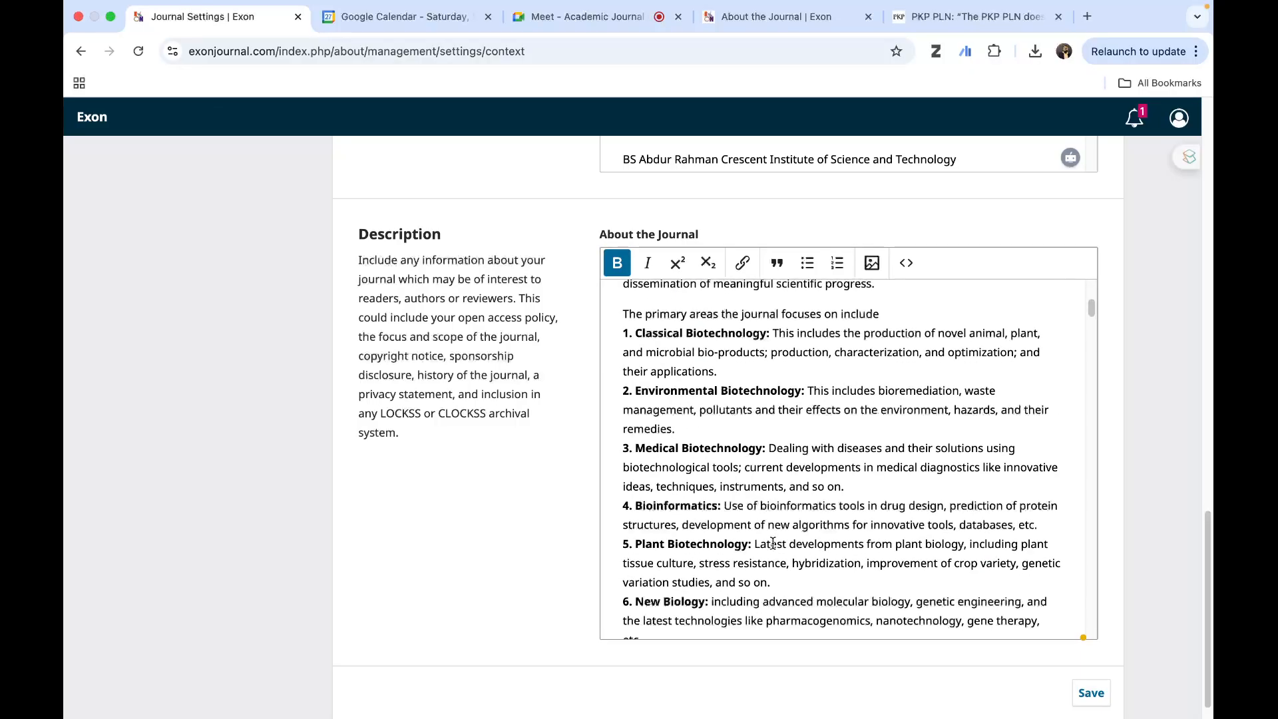
scroll(772, 544, "up", 4)
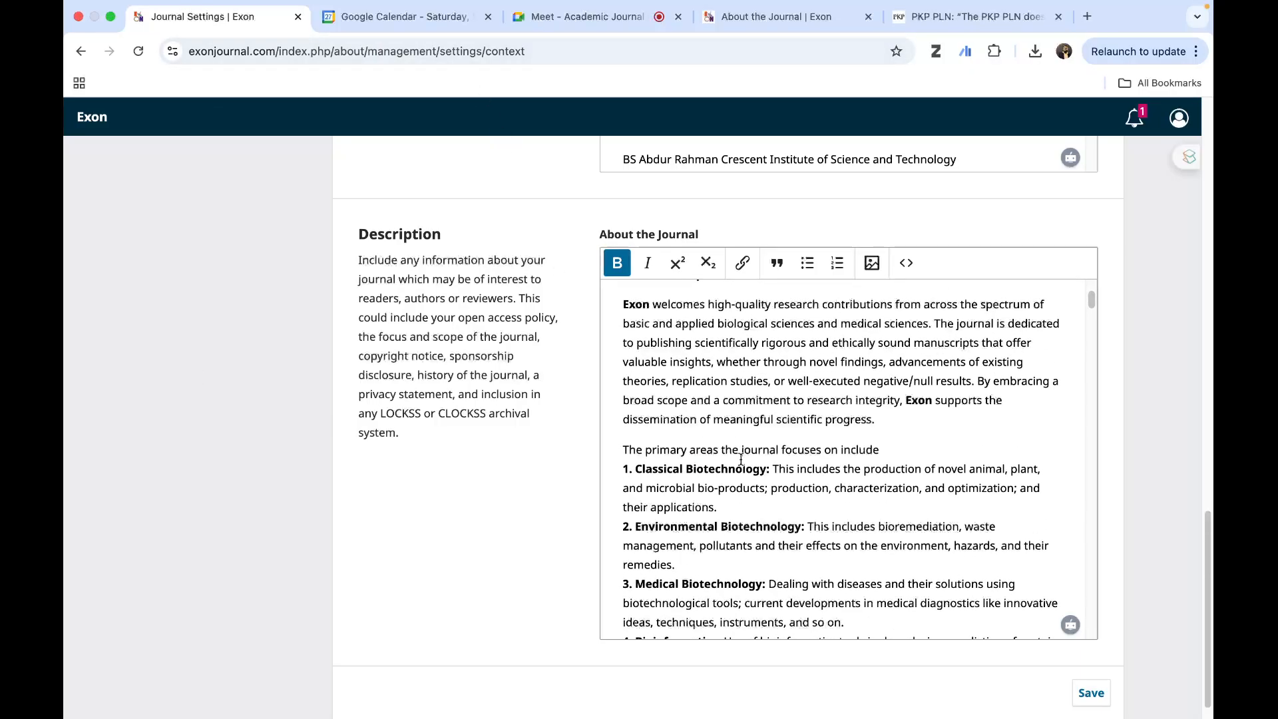
scroll(741, 460, "down", 1)
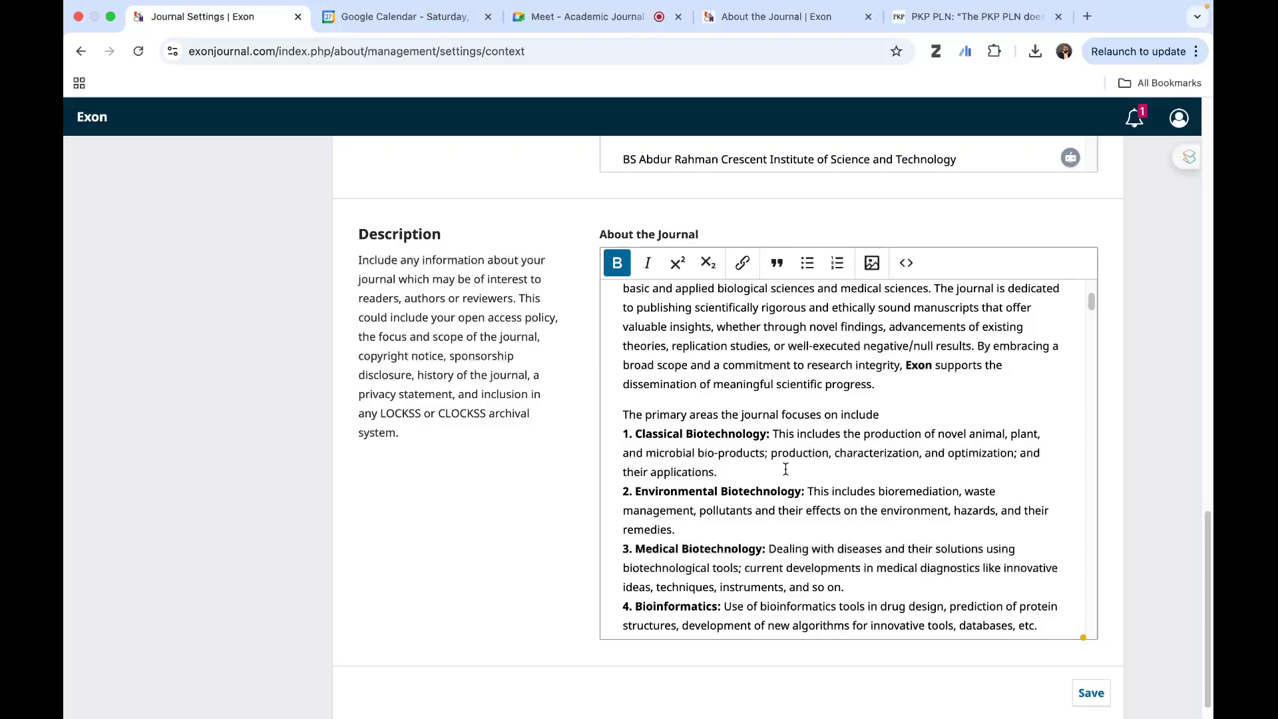
scroll(786, 470, "down", 12)
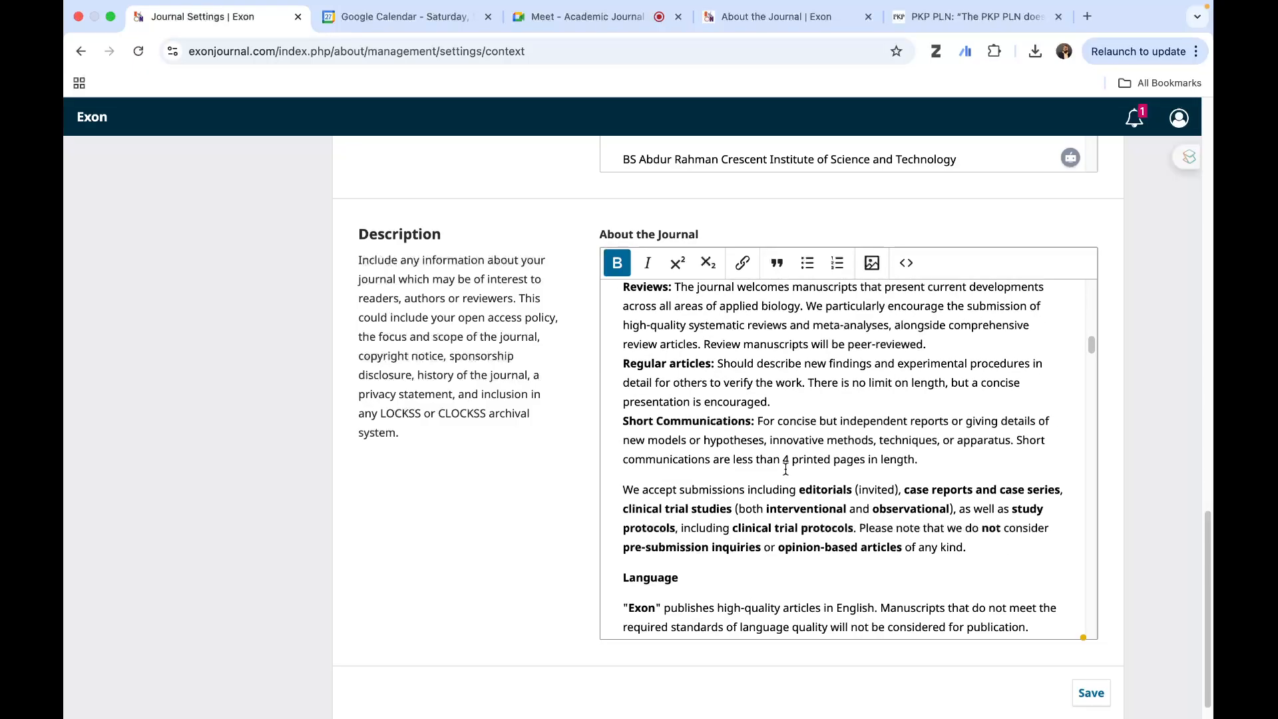
scroll(785, 470, "up", 15)
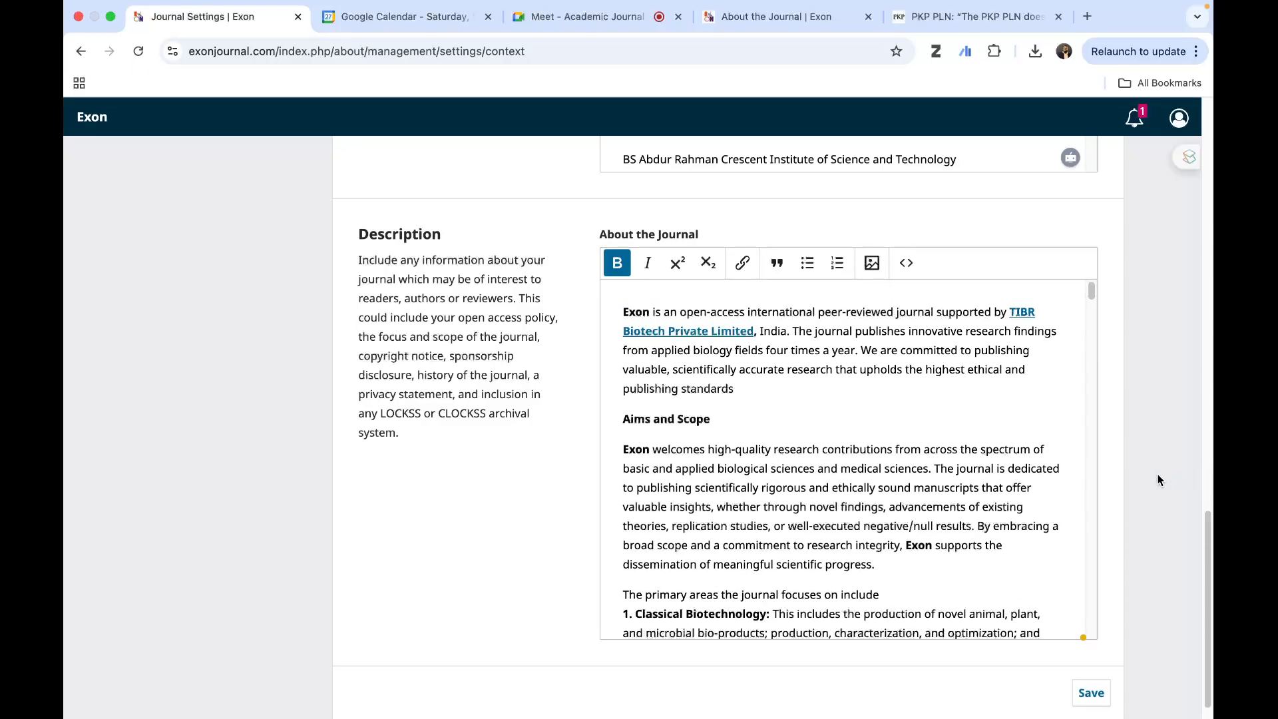
scroll(1160, 480, "down", 1)
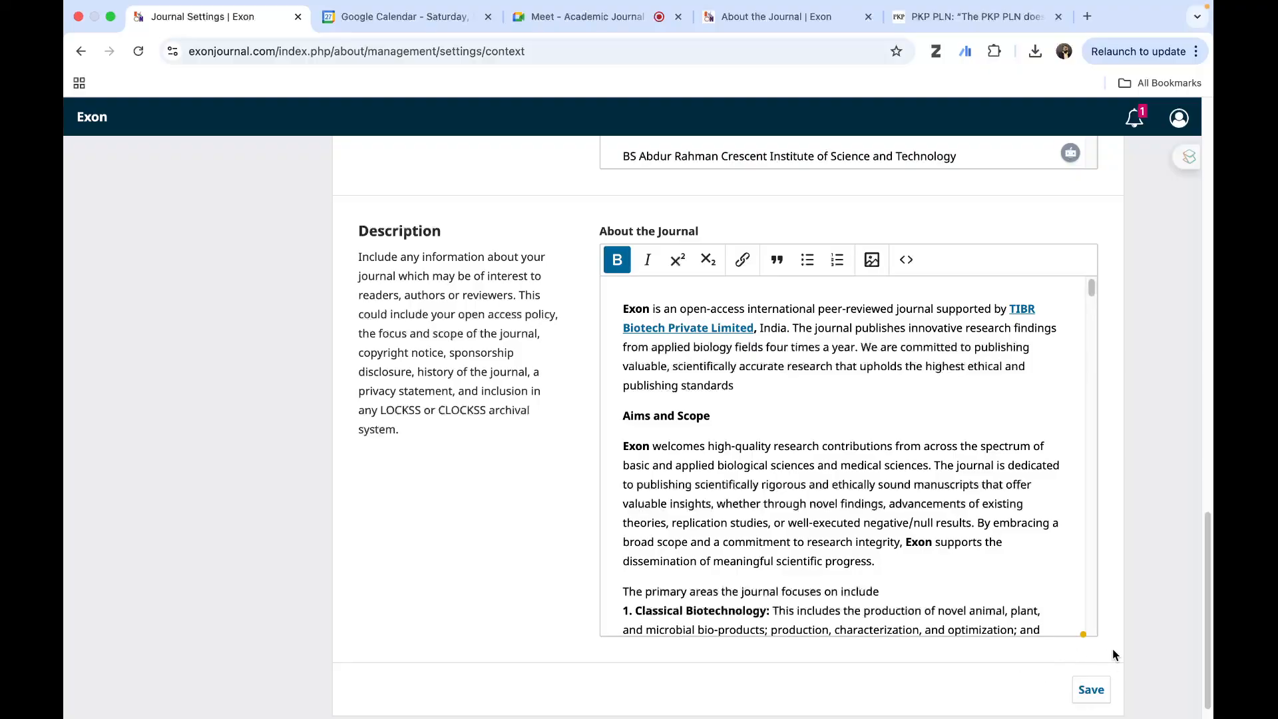
scroll(1135, 464, "up", 10)
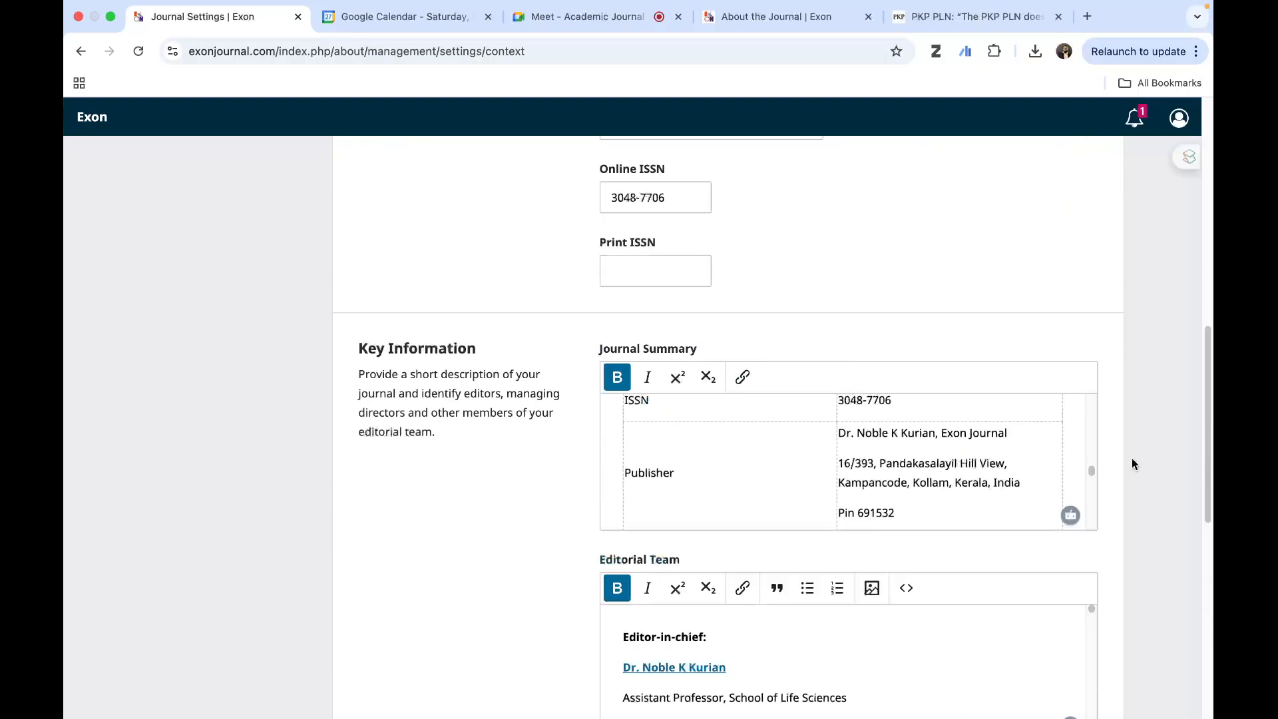
scroll(1134, 464, "up", 10)
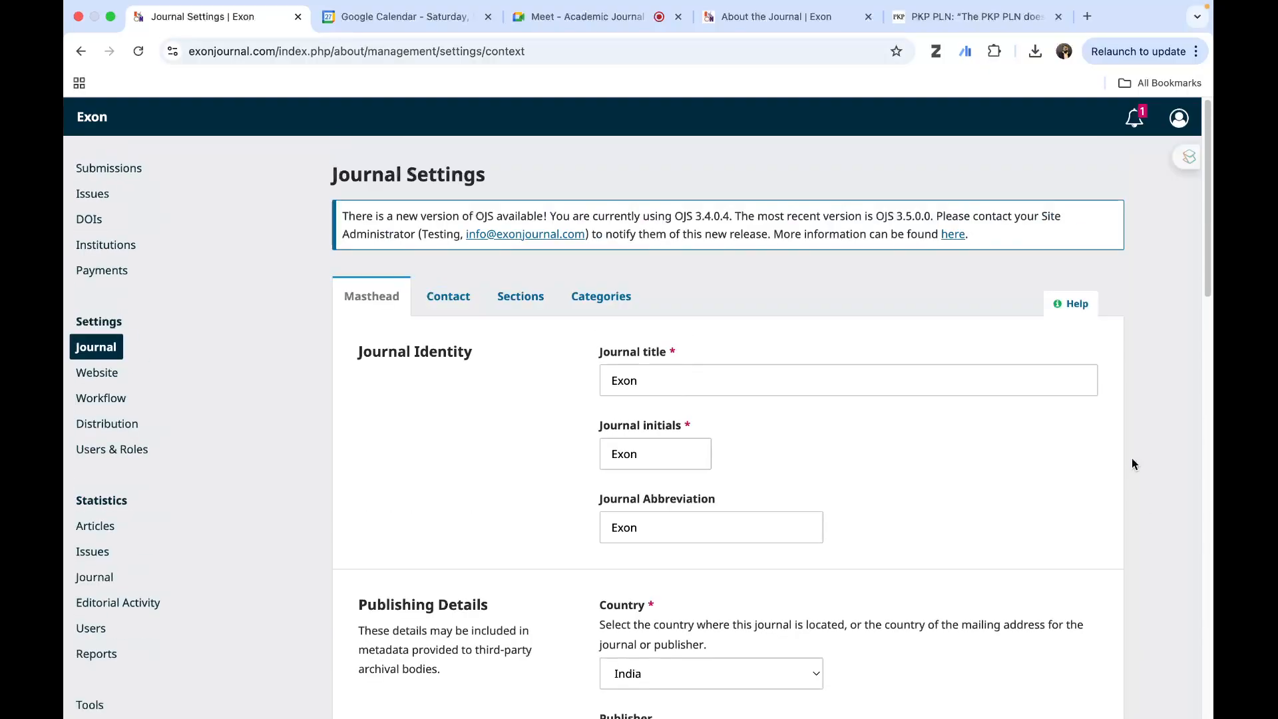
- Examine the aims and scope, types of papers and language sections on the public About the Journal page
left_click(752, 16)
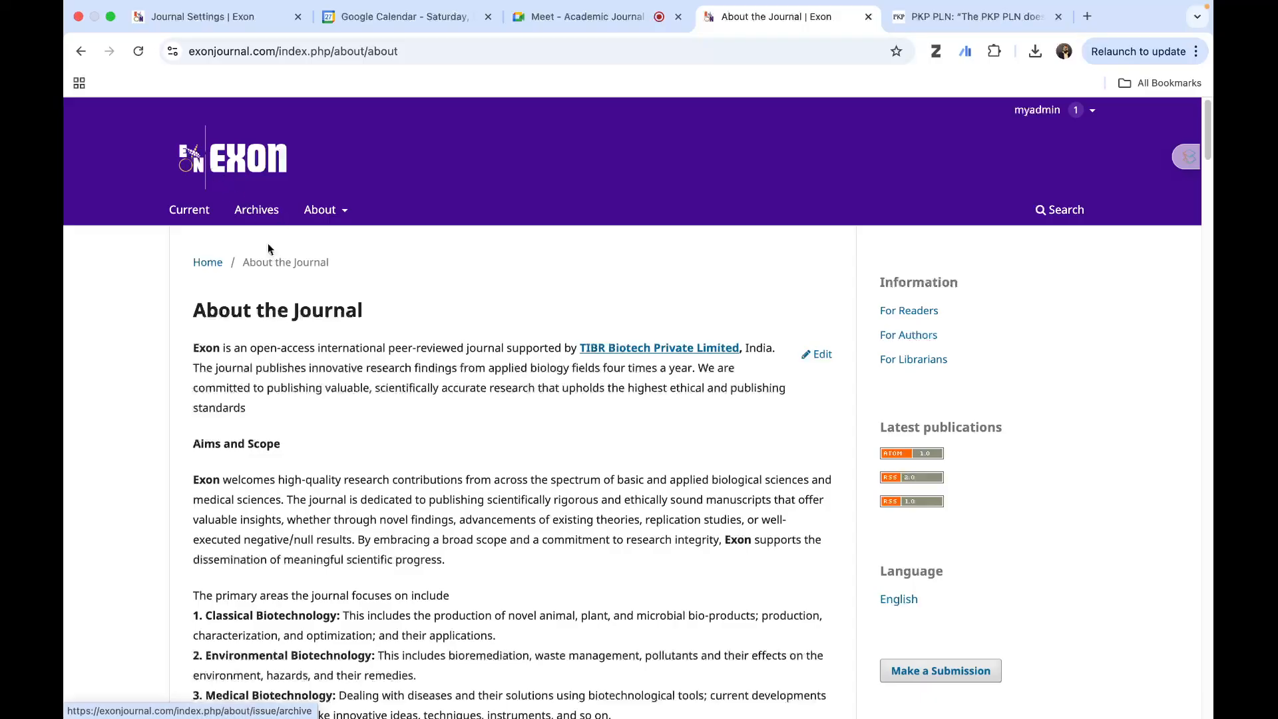
mouse_move(324, 220)
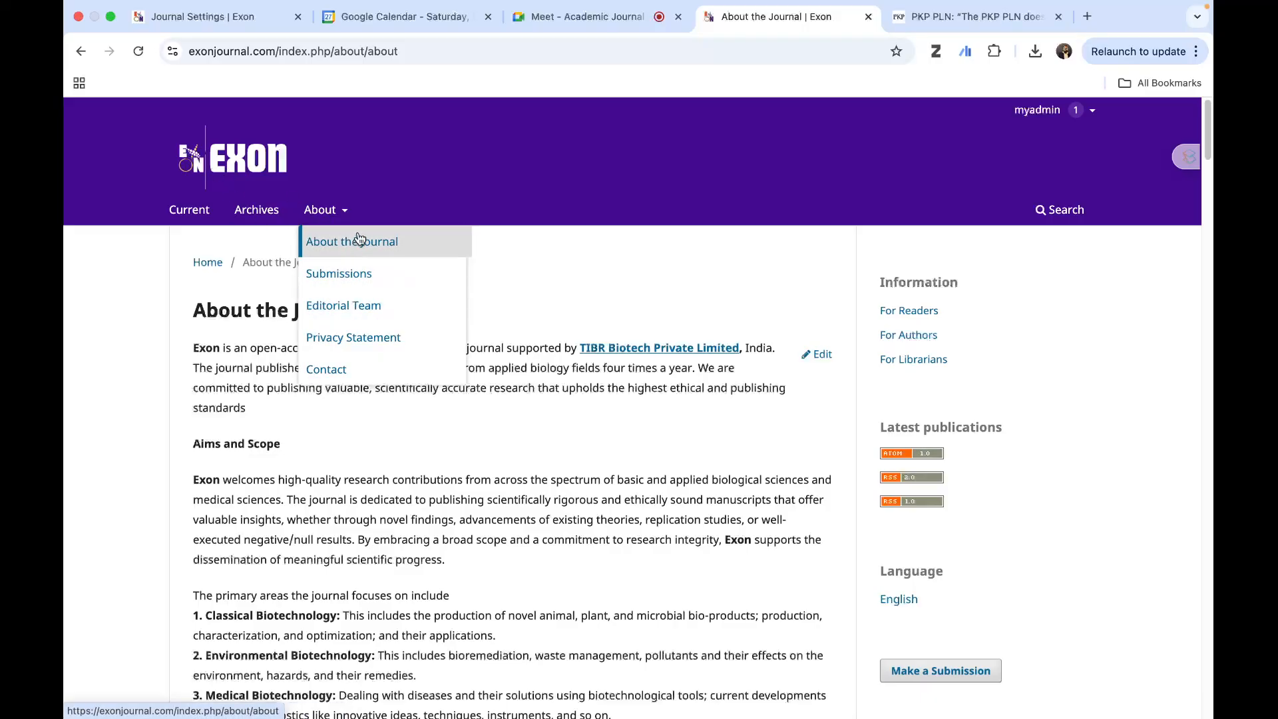
scroll(588, 477, "down", 5)
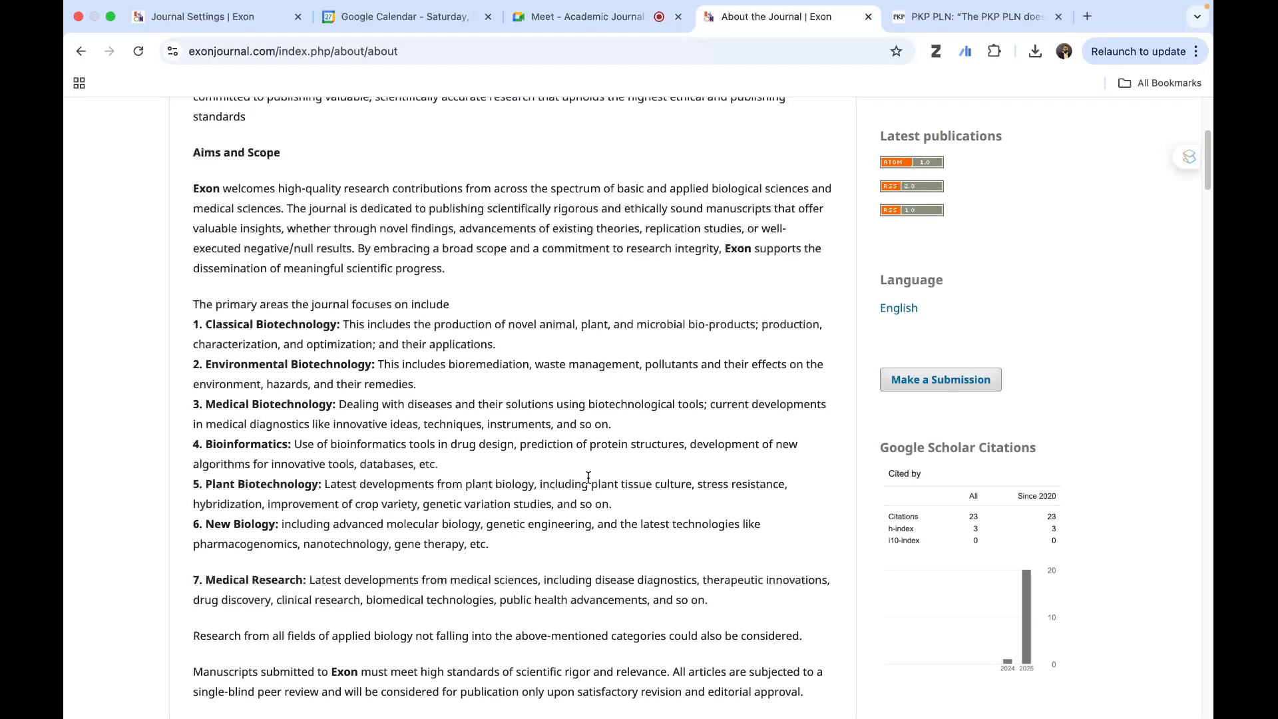
scroll(589, 479, "down", 3)
scroll(588, 478, "up", 3)
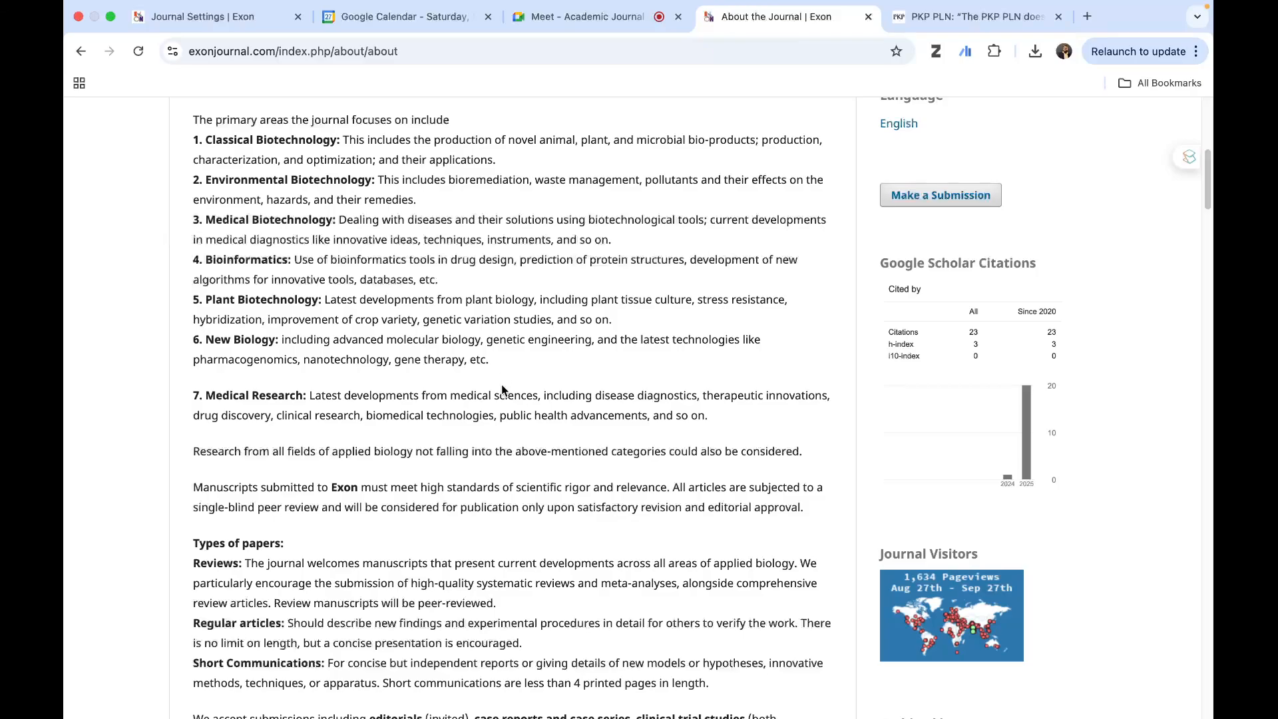
scroll(400, 408, "down", 3)
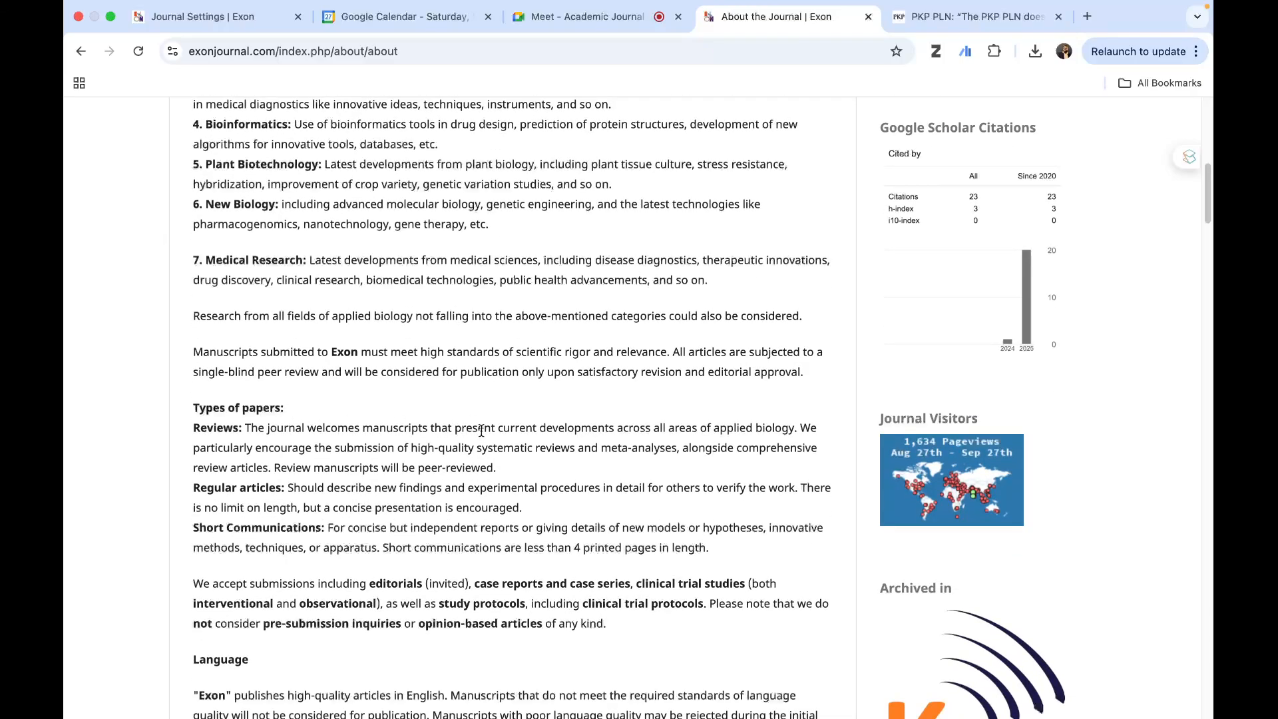
scroll(544, 516, "down", 5)
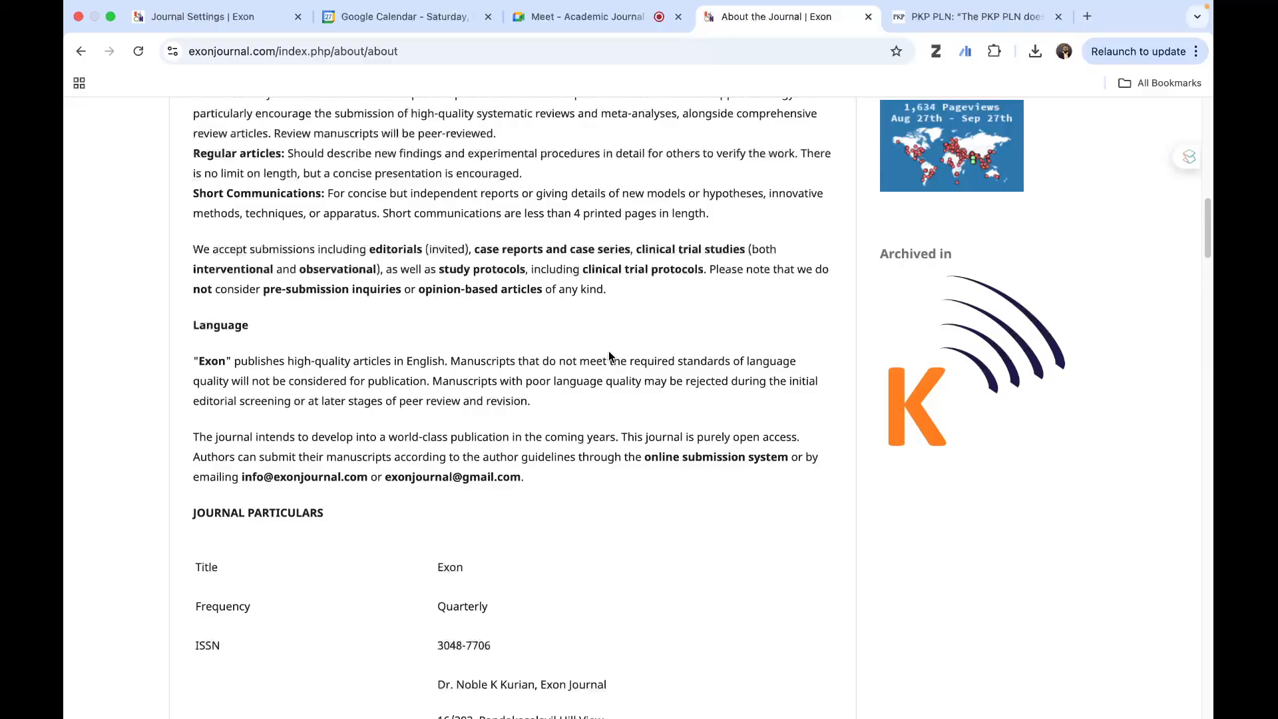
- Examine the journal particulars and Peer Review Policy on the public page, briefly highlighting the single-blind peer review wording
scroll(477, 390, "down", 5)
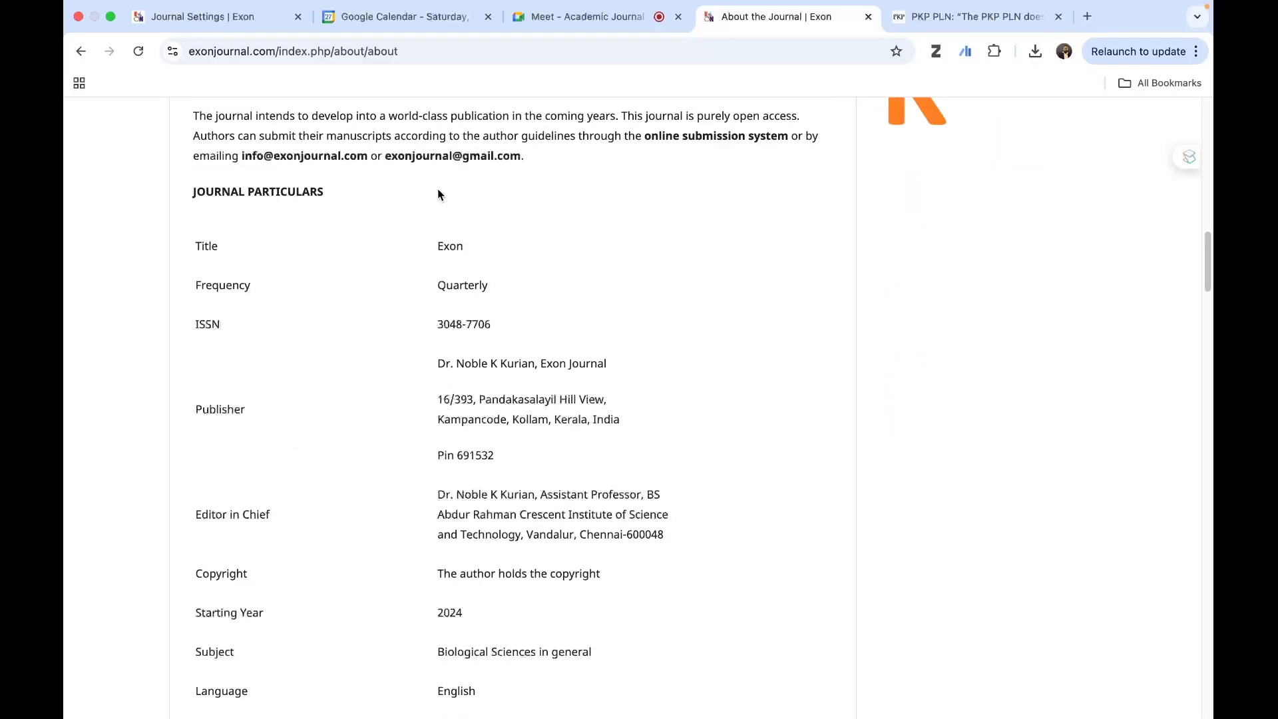
scroll(456, 372, "down", 6)
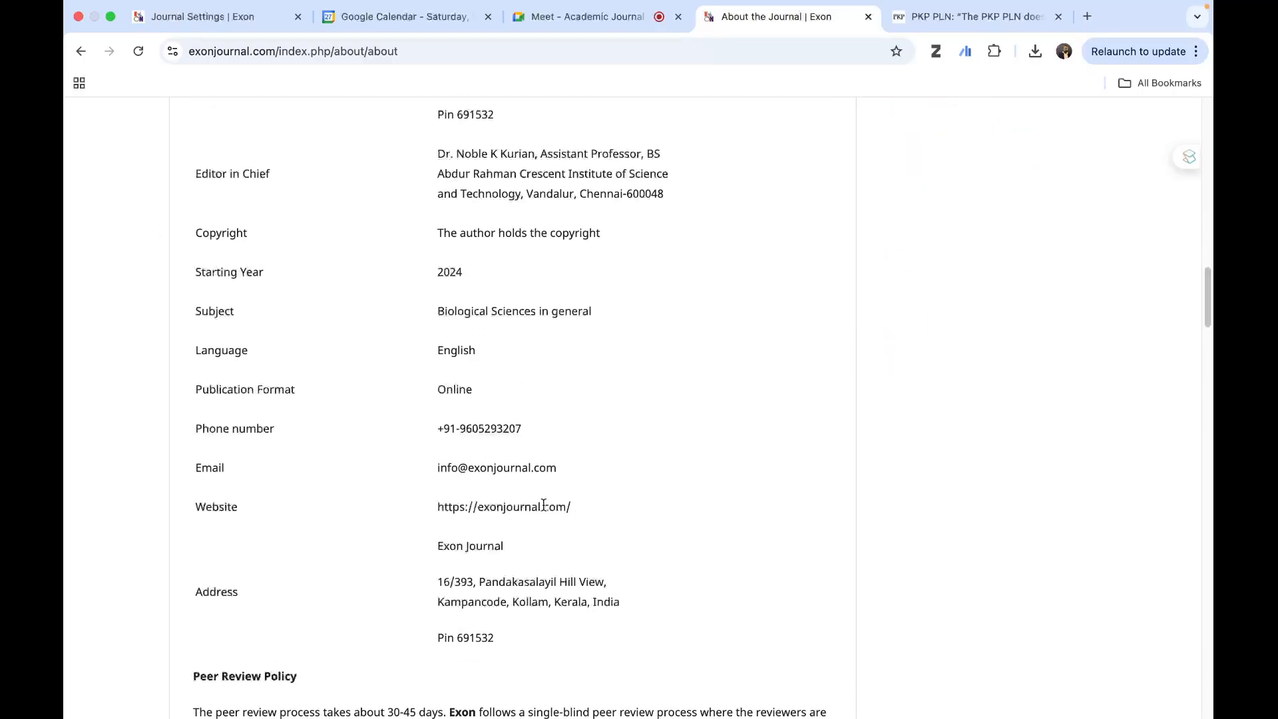
scroll(545, 498, "down", 4)
scroll(411, 470, "down", 2)
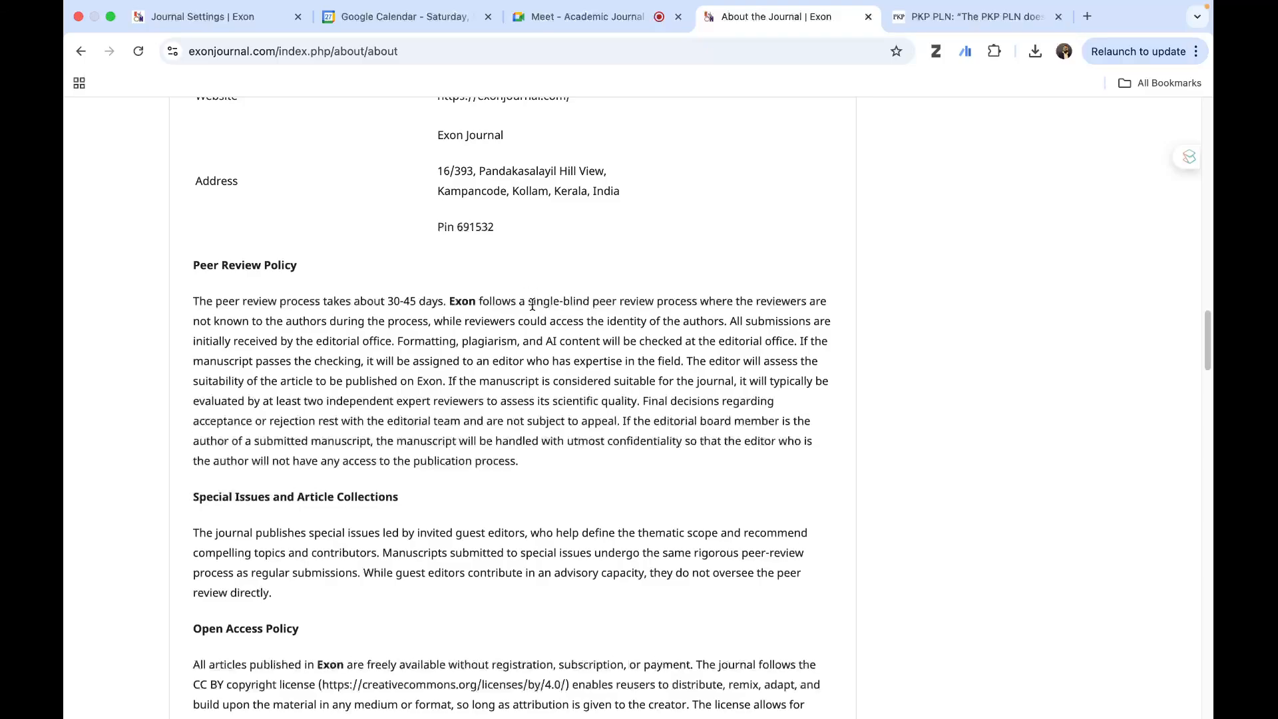
left_click_drag(532, 304, 635, 308)
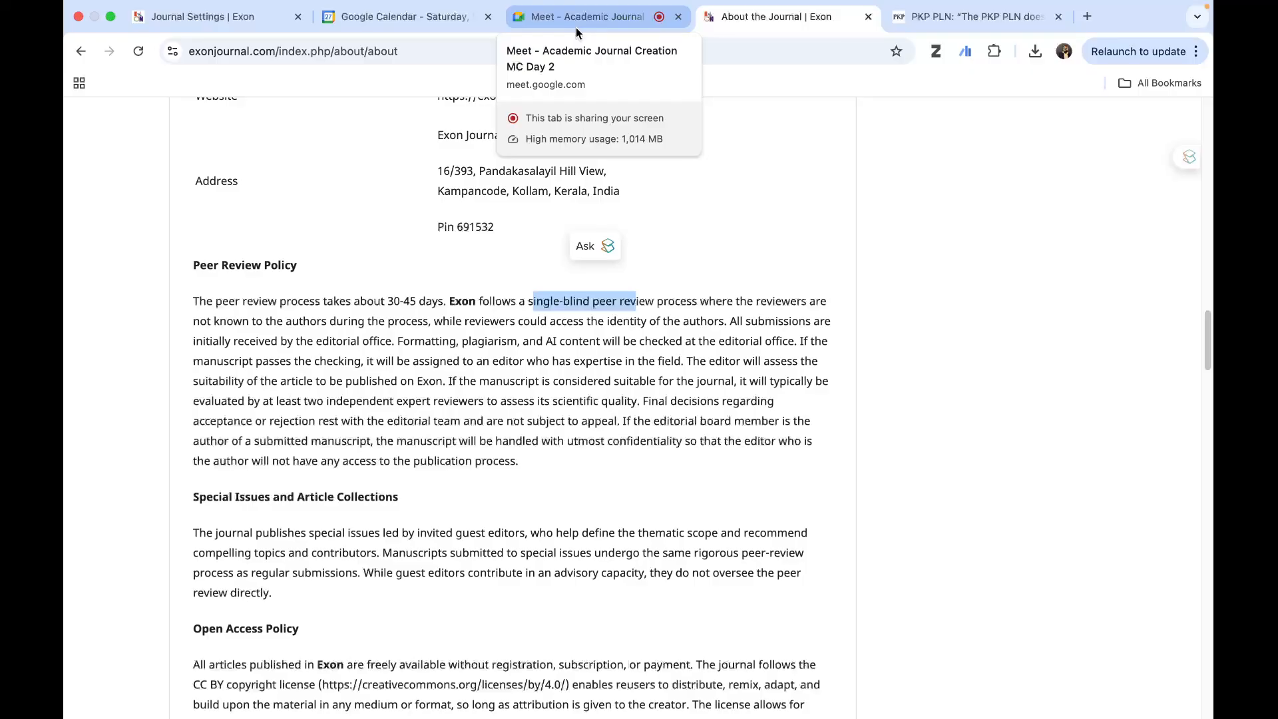
left_click(735, 318)
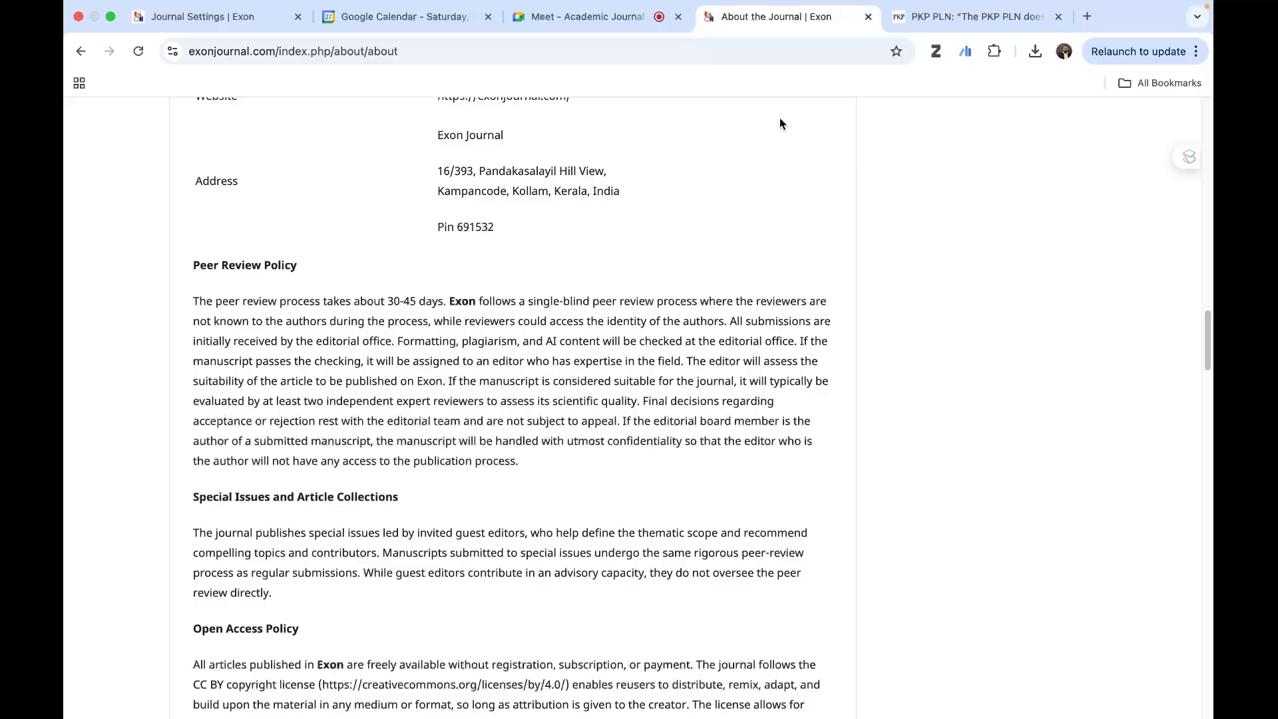
- Switch to the Journal WS presentation in PowerPoint and start the slide show from the "Develop Journal Policies" slide
left_click(112, 17)
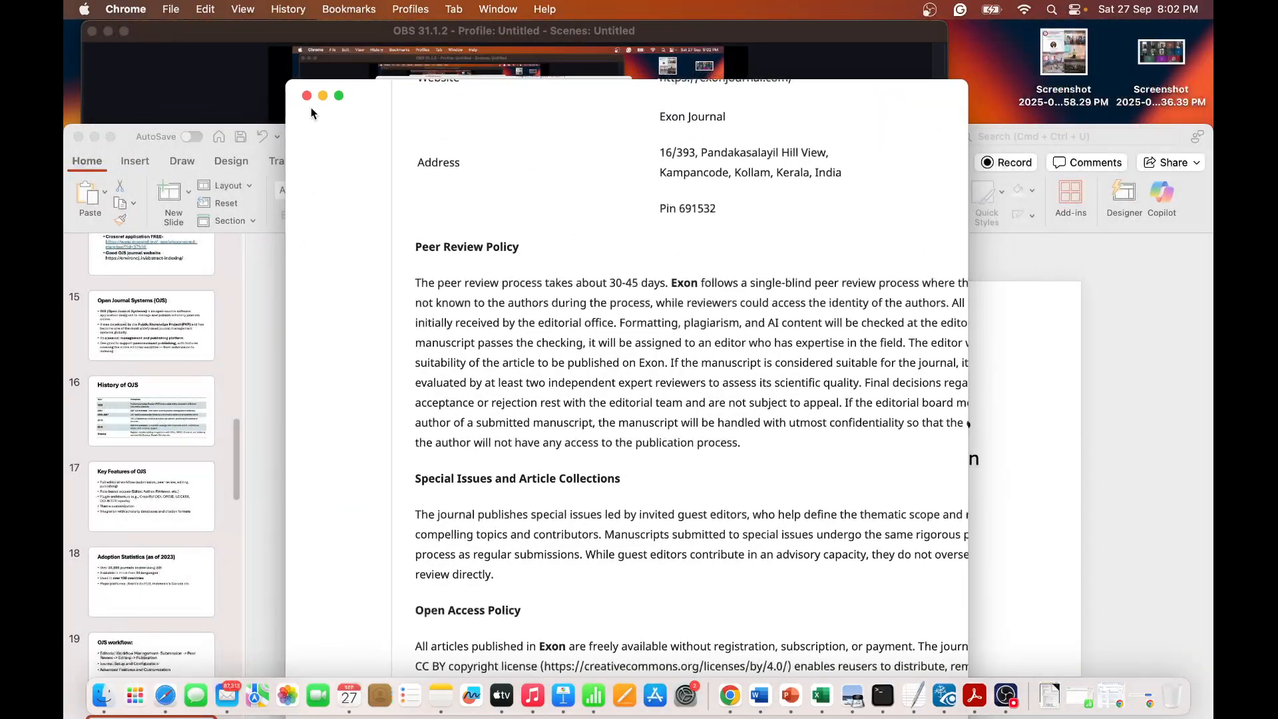
left_click(1102, 441)
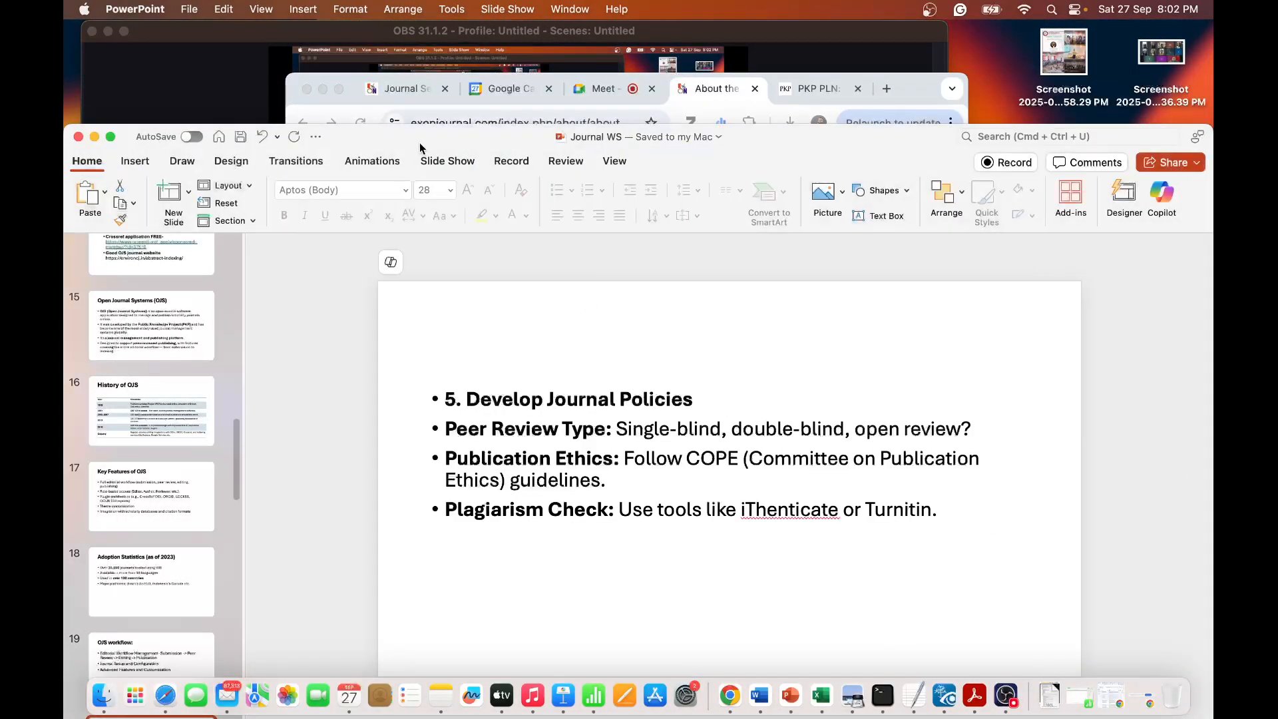
left_click_drag(409, 141, 437, 51)
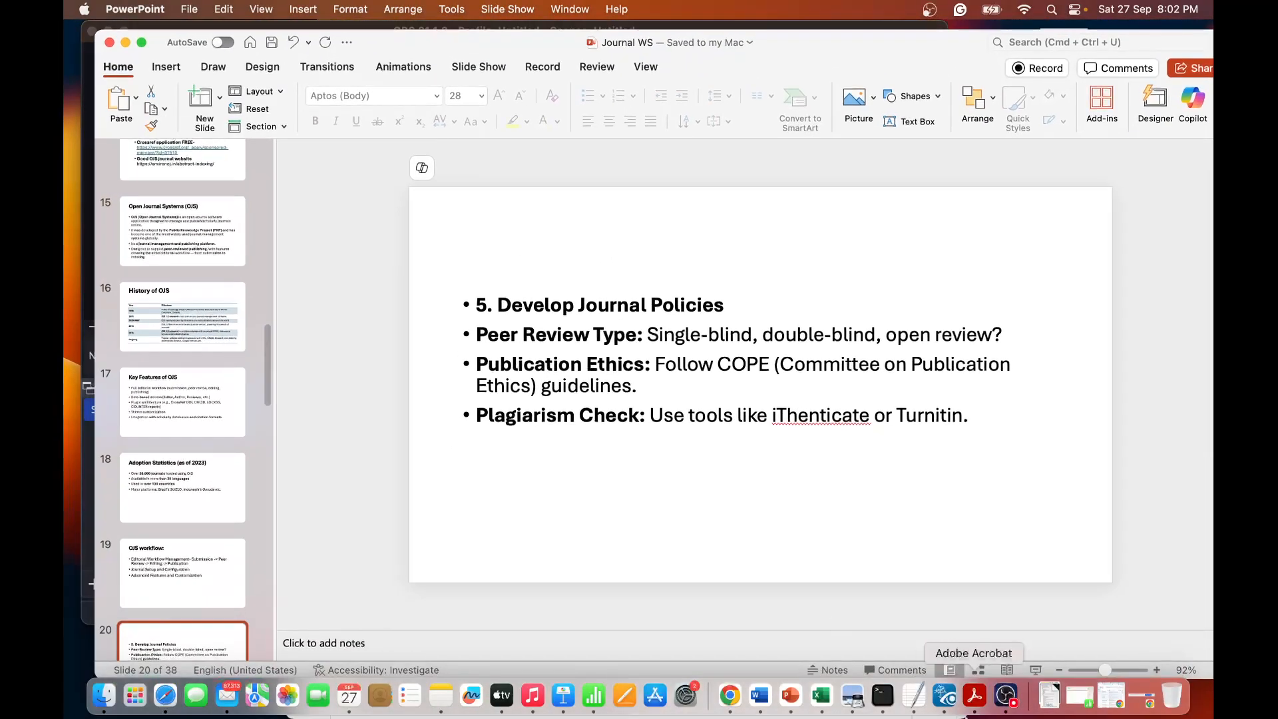
left_click(1040, 667)
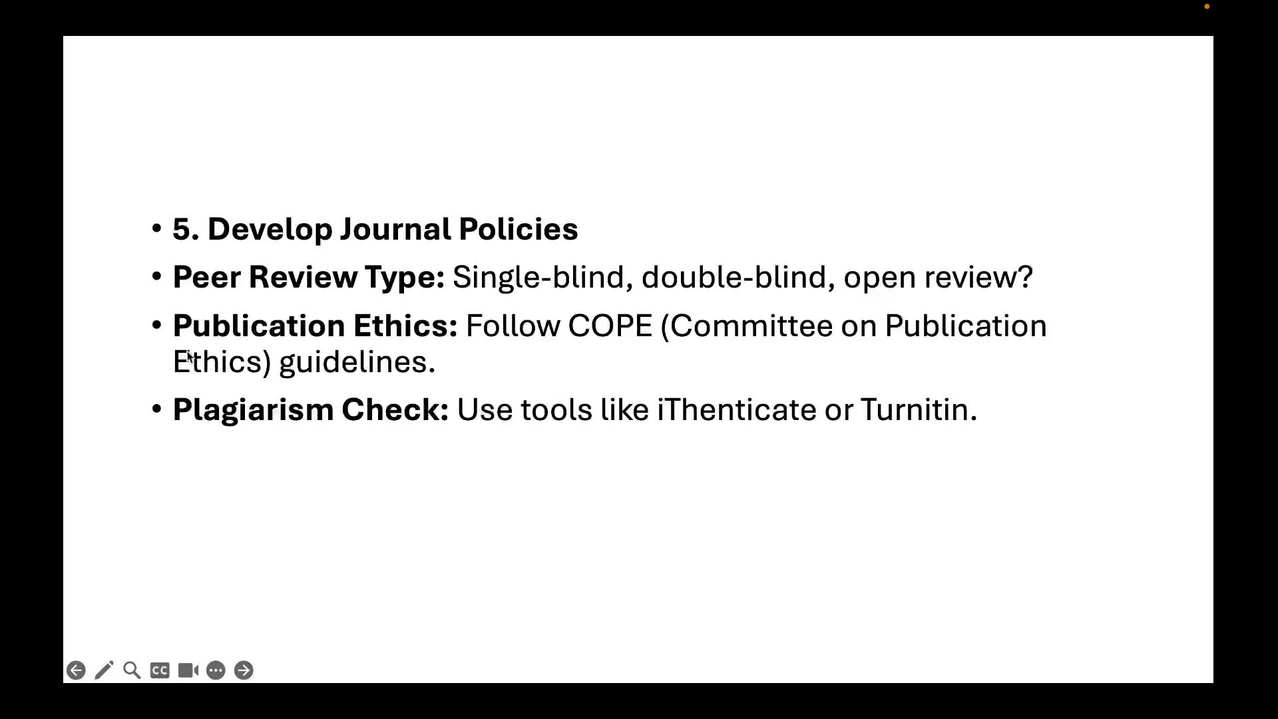
- Change the slide show pointer to the Laser Pointer for the journal policies slide
right_click(318, 333)
mouse_move(433, 464)
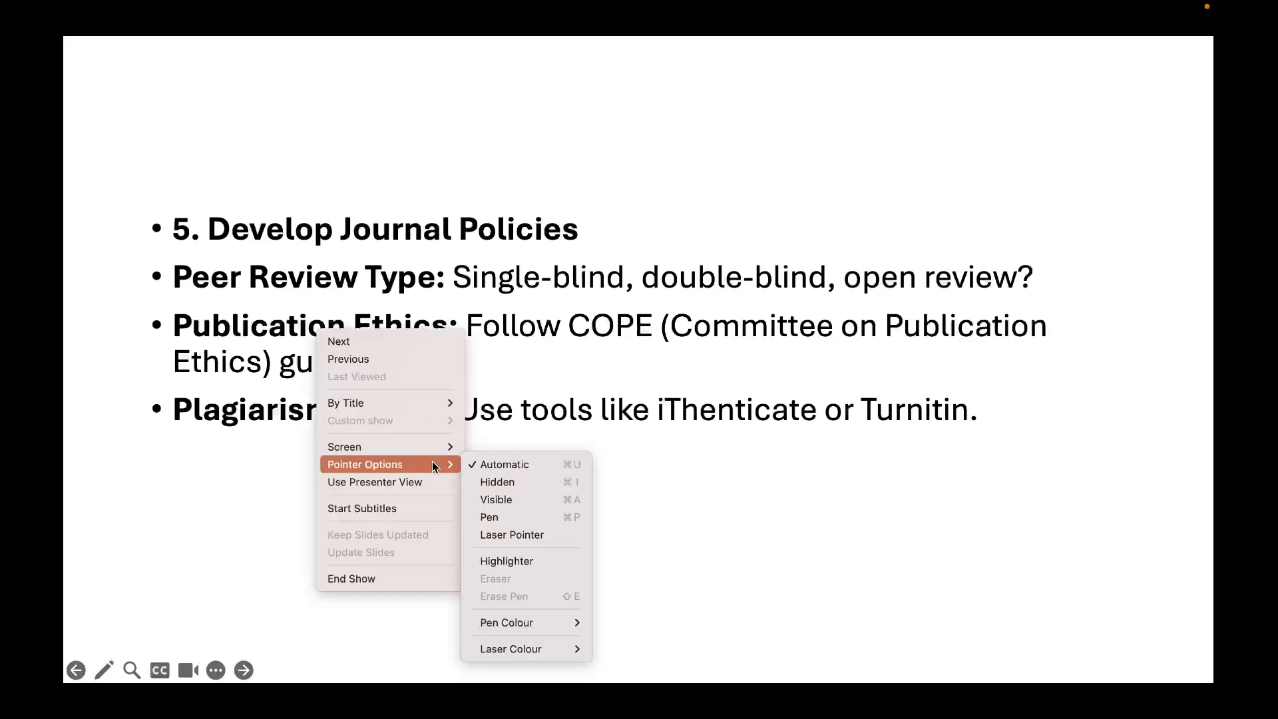
left_click(518, 532)
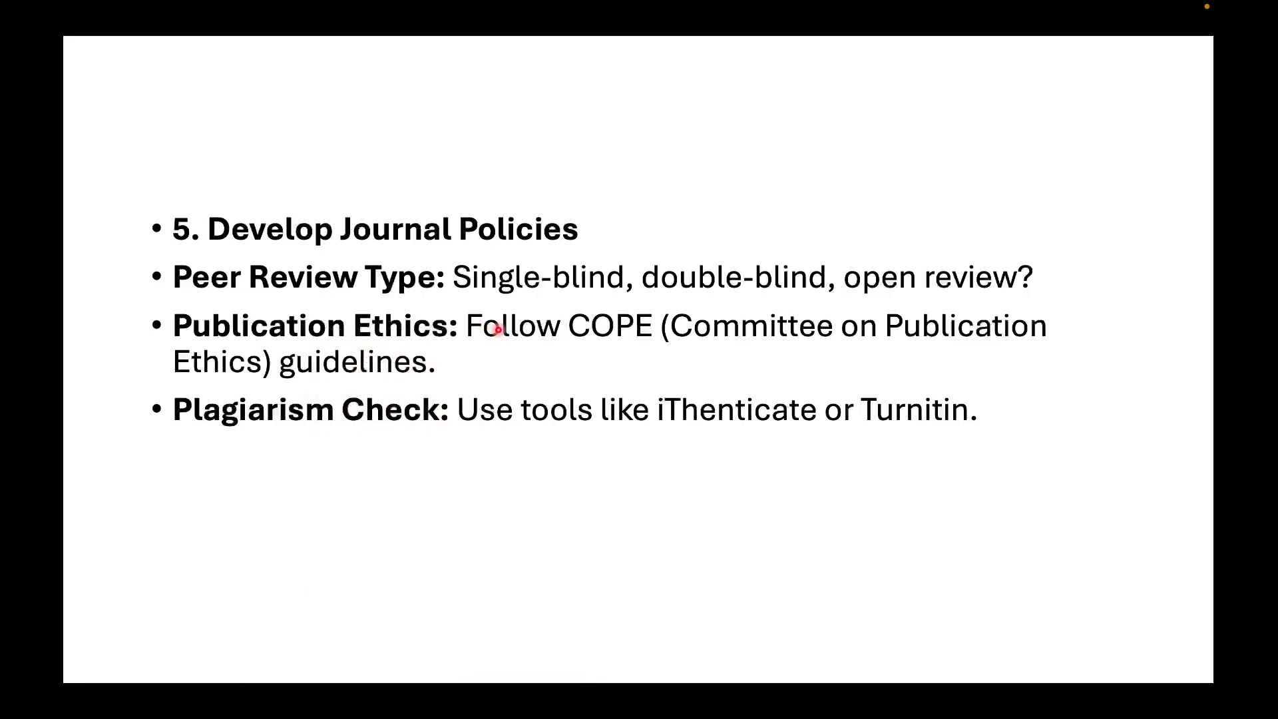
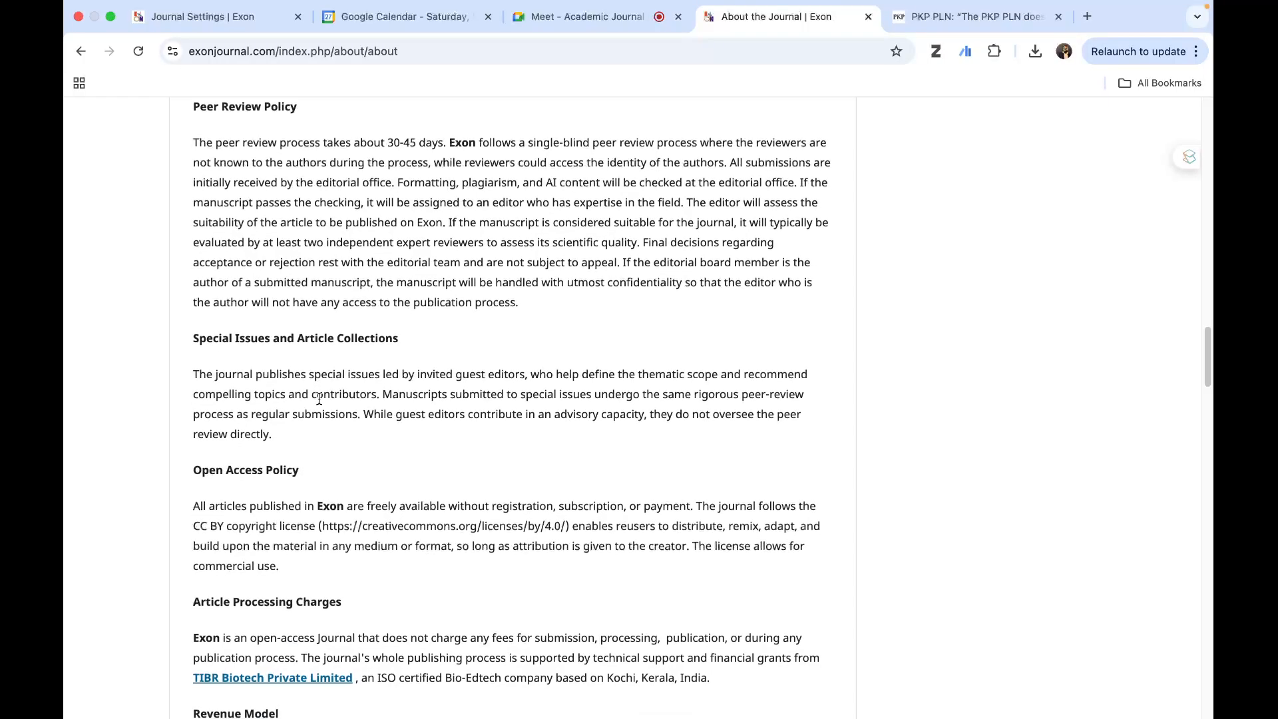
- Examine the special issues, open access, article processing charges, revenue and advertisement policies on the public About the Journal page
scroll(317, 397, "down", 3)
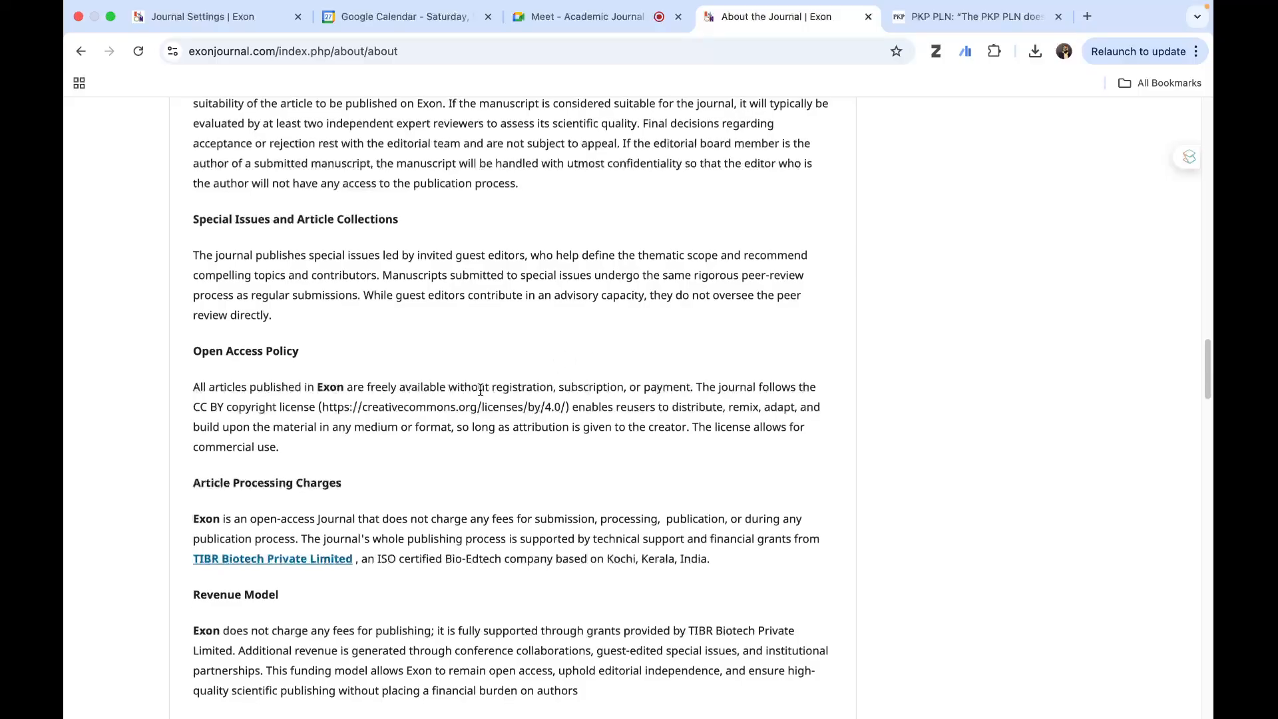
scroll(481, 389, "down", 3)
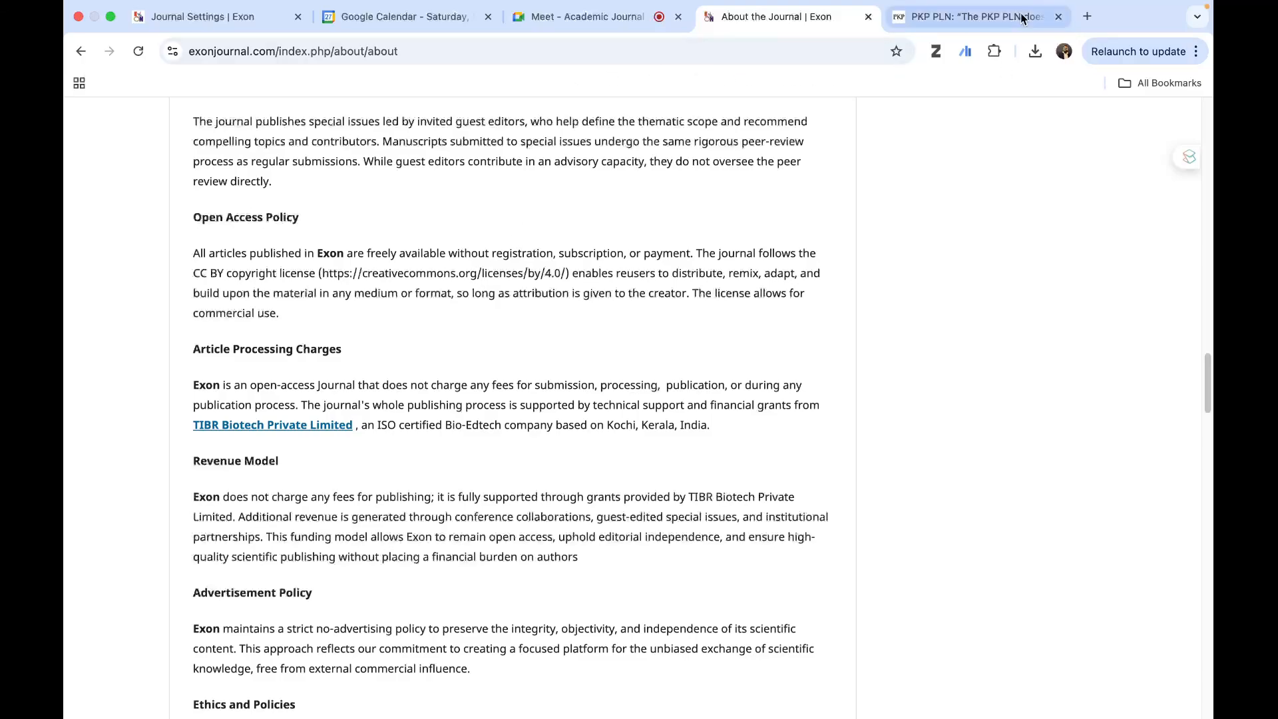
left_click(195, 20)
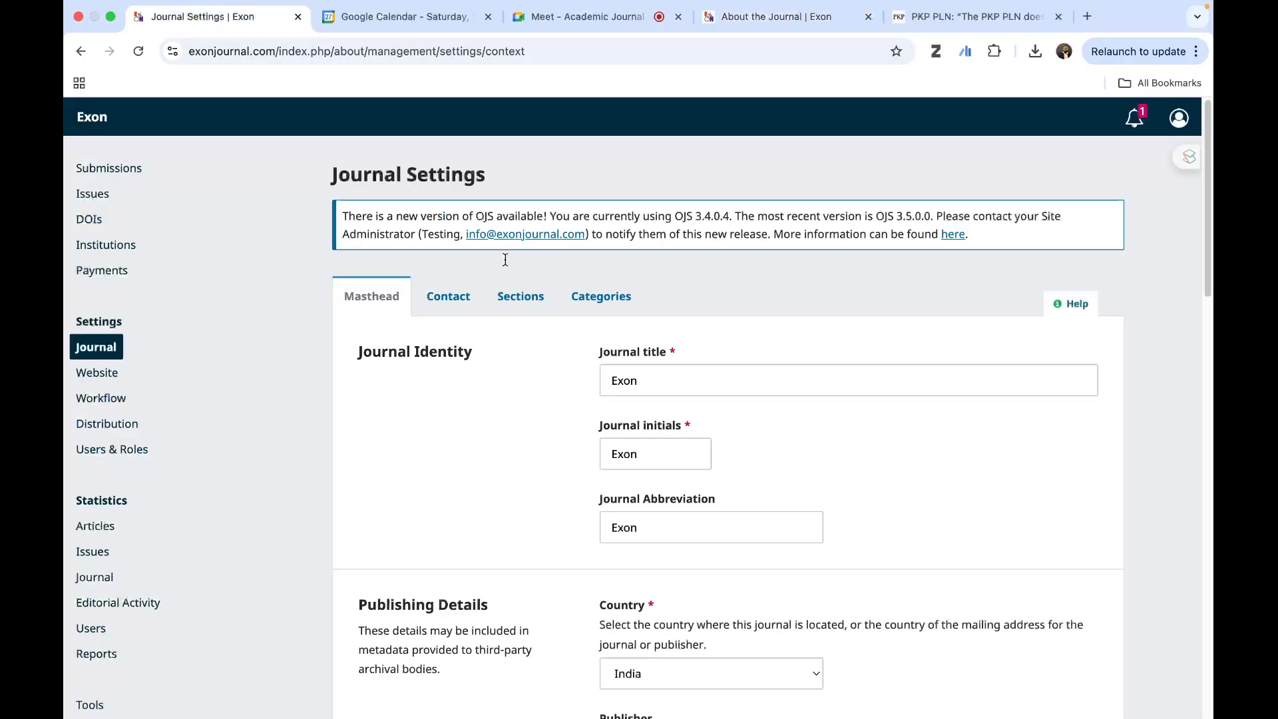
left_click(845, 14)
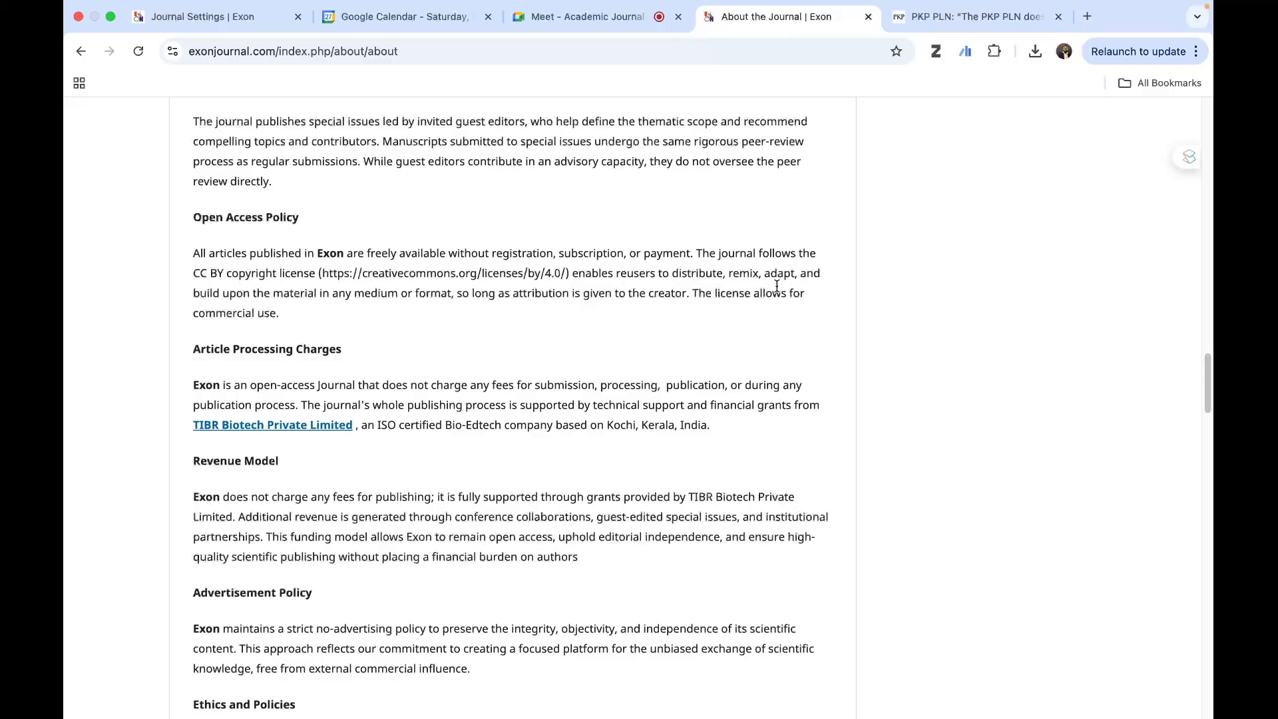
scroll(775, 288, "down", 10)
scroll(774, 288, "down", 10)
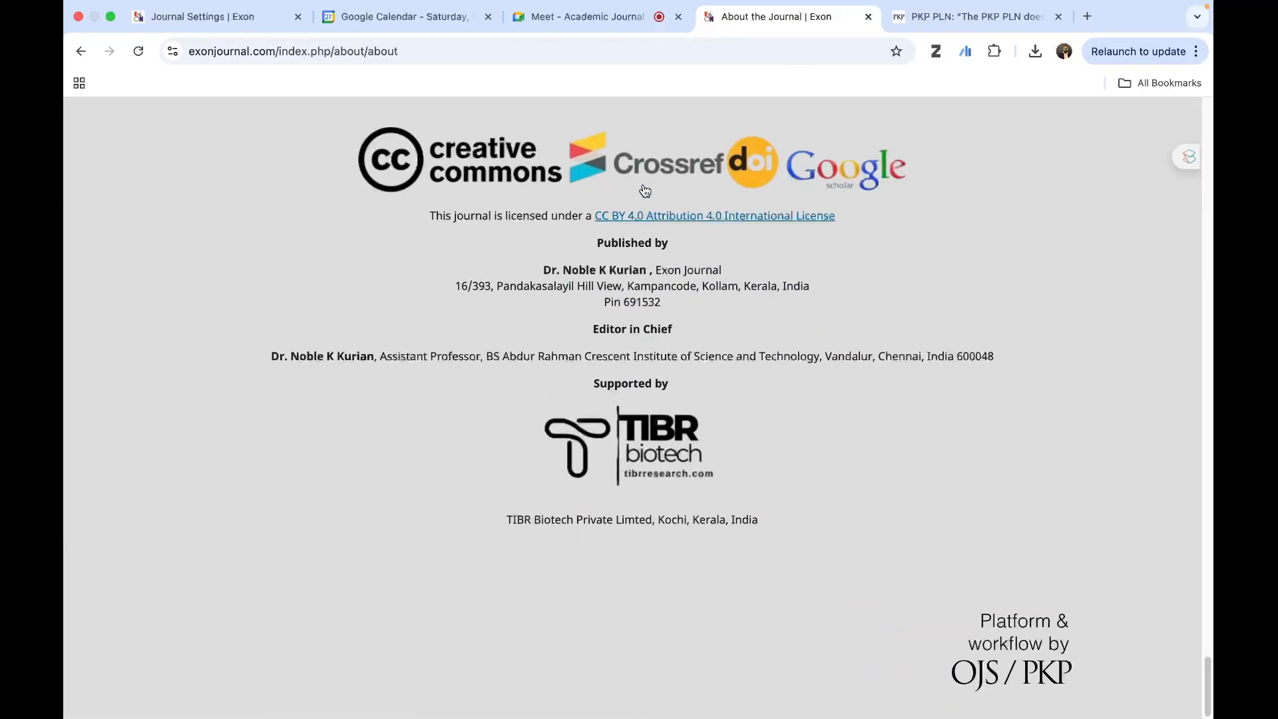
scroll(680, 275, "up", 15)
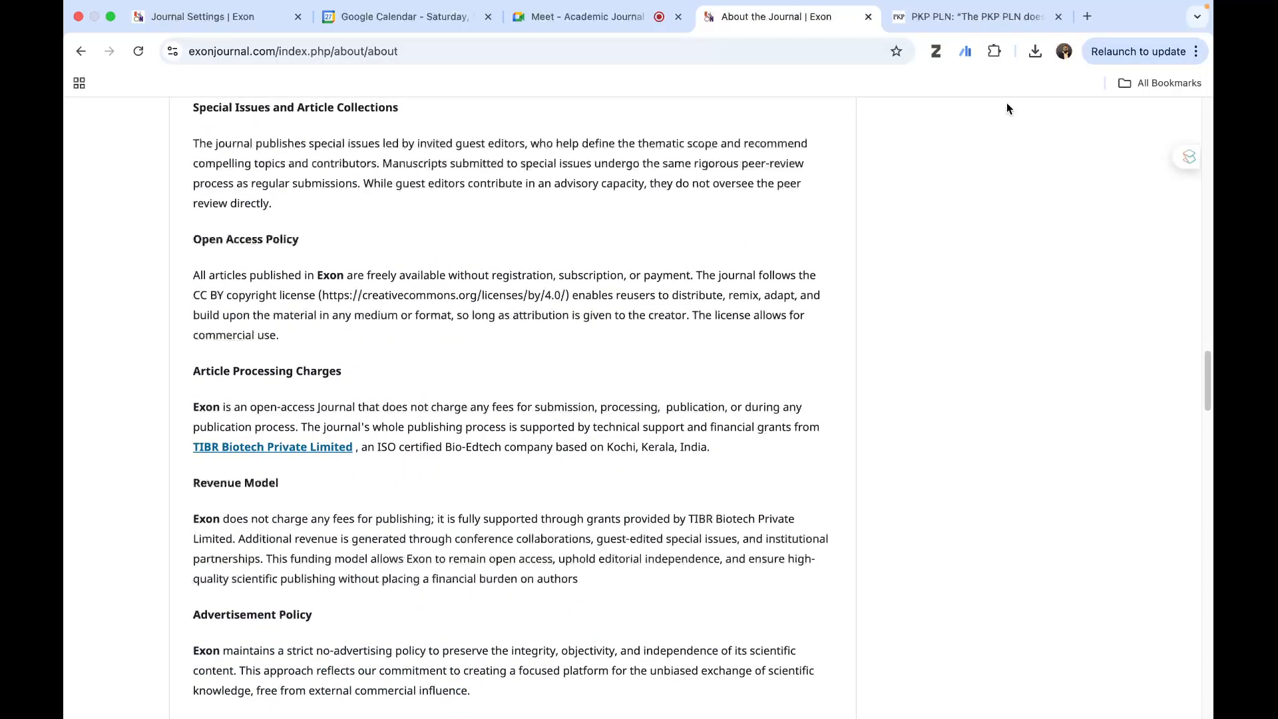
- Search for "creative commons" in a new browser tab and open the Creative Commons license chooser
left_click(1087, 36)
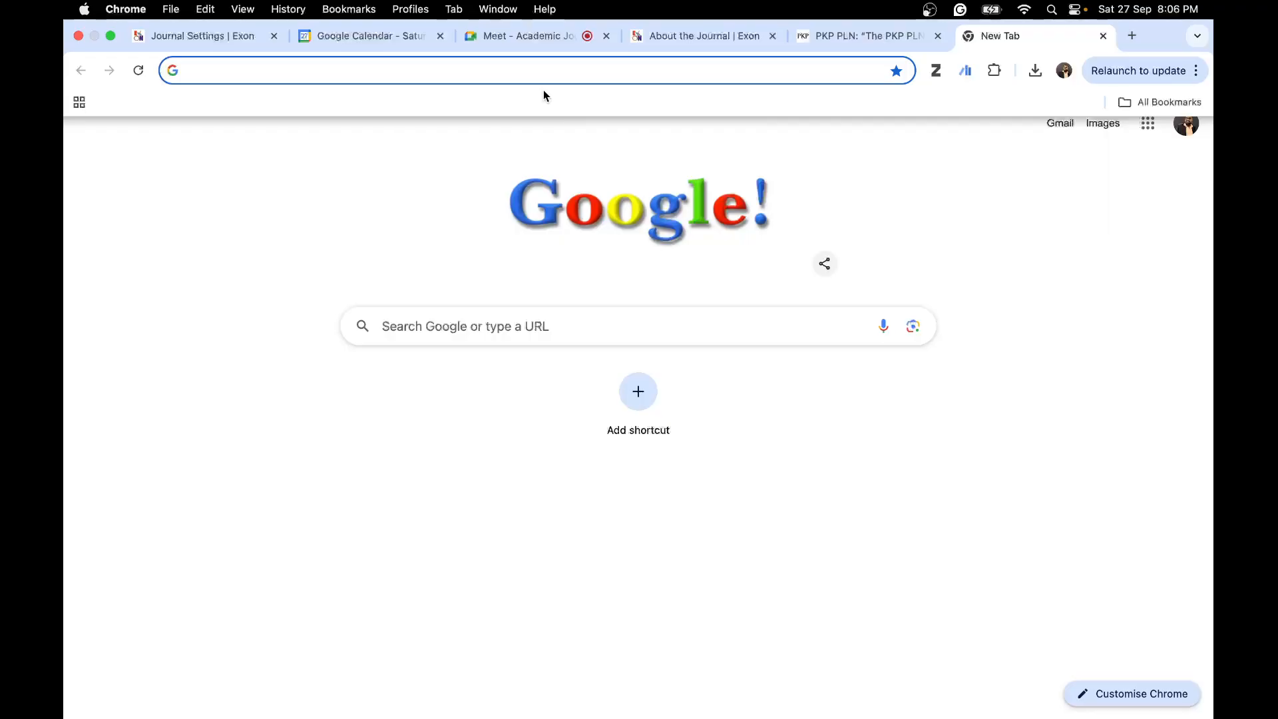
type("creative c")
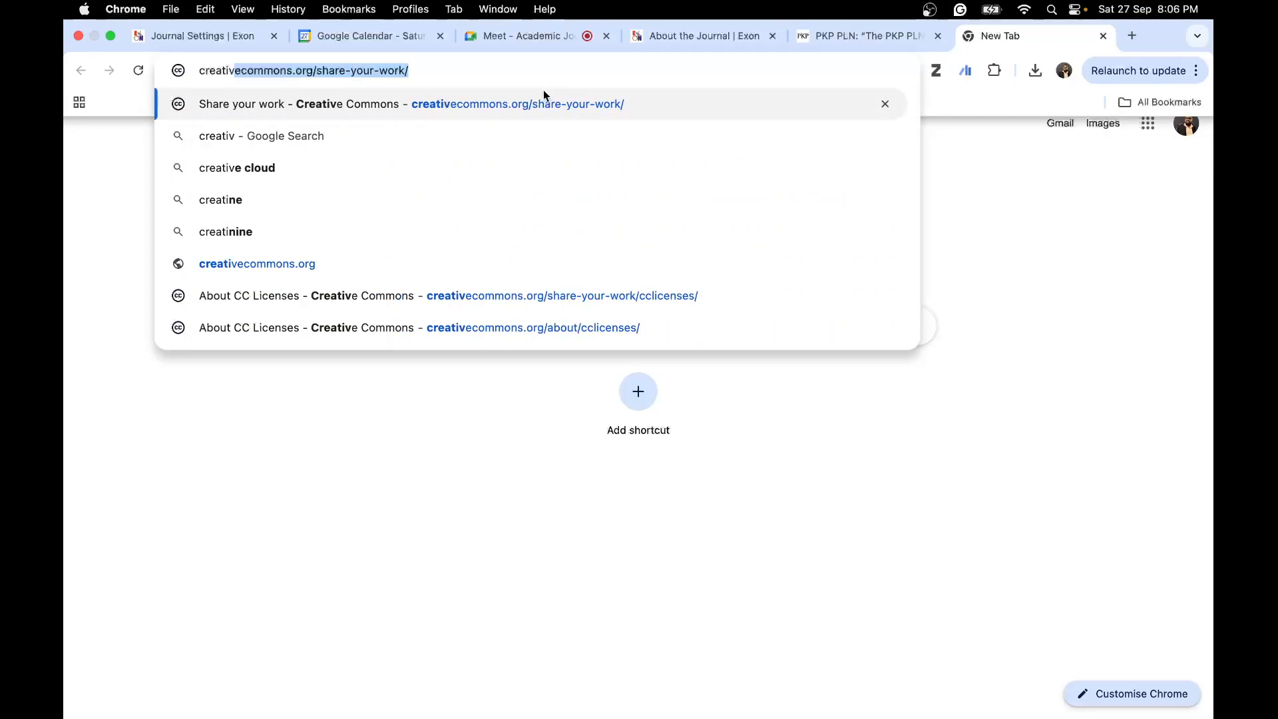
type("ommon")
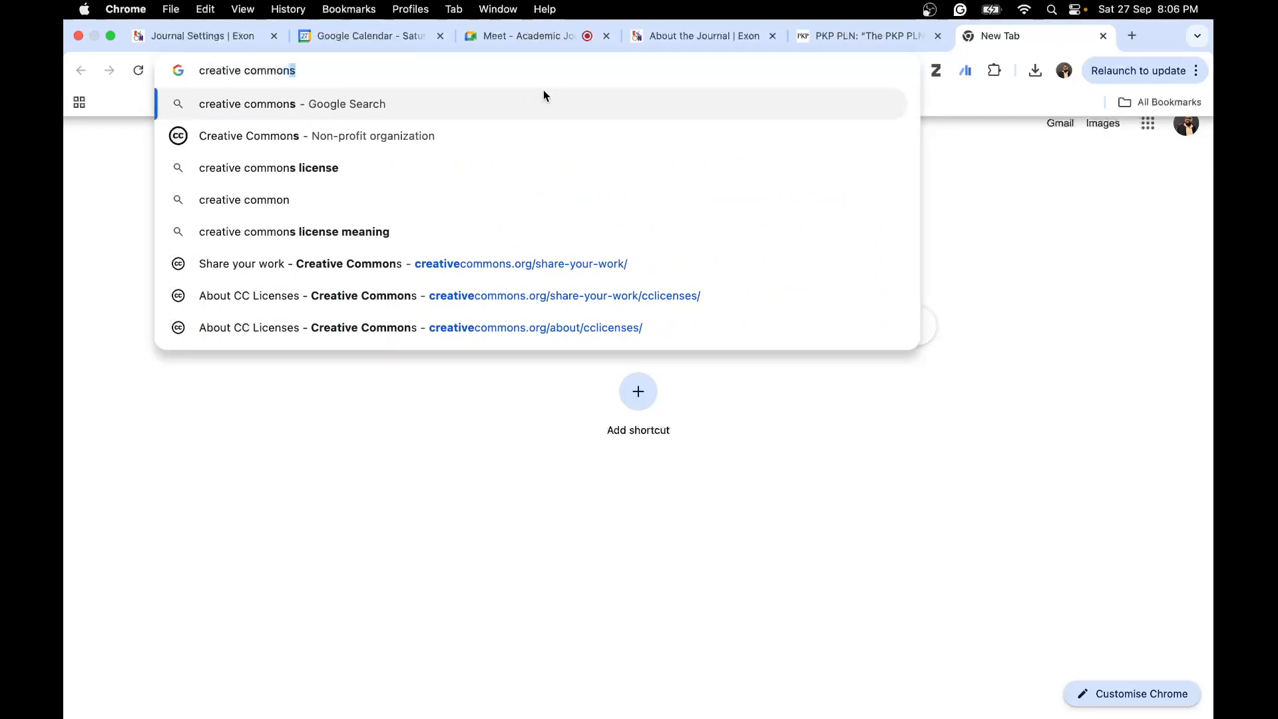
left_click(501, 141)
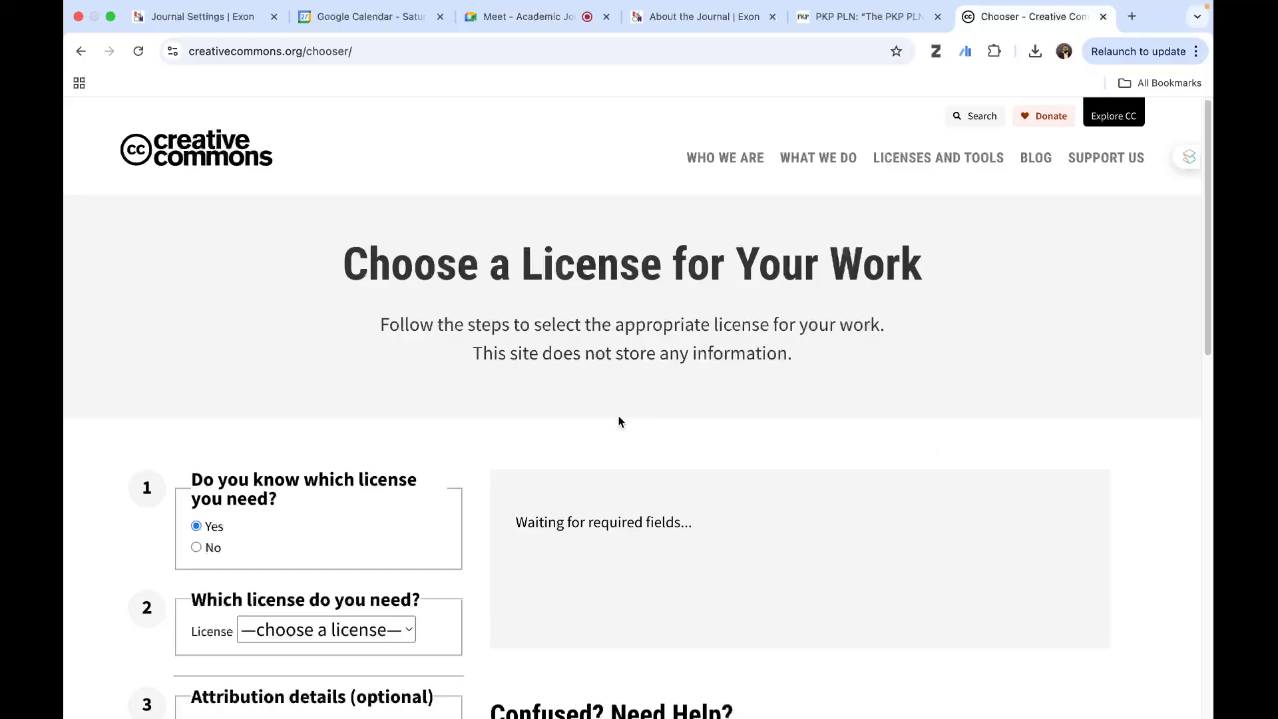
- Select CC-BY 4.0 as the needed license in the license chooser and review its recommended choice description
scroll(619, 422, "down", 2)
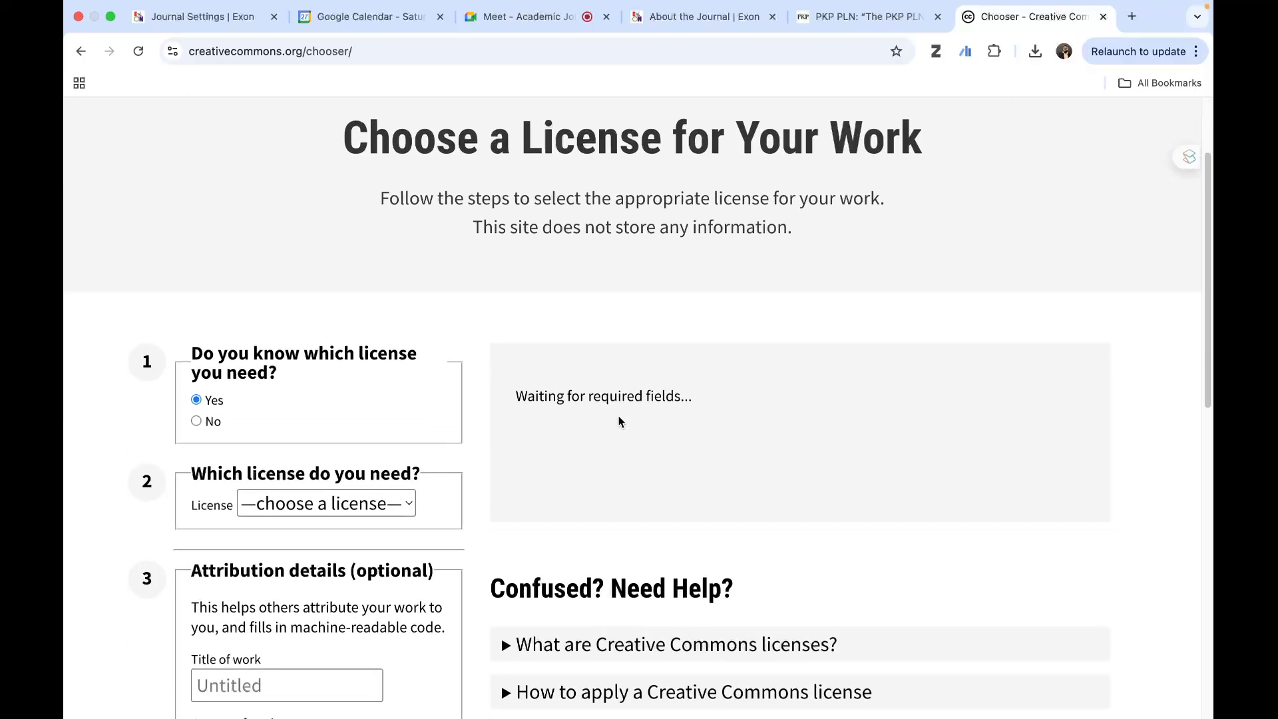
left_click(366, 507)
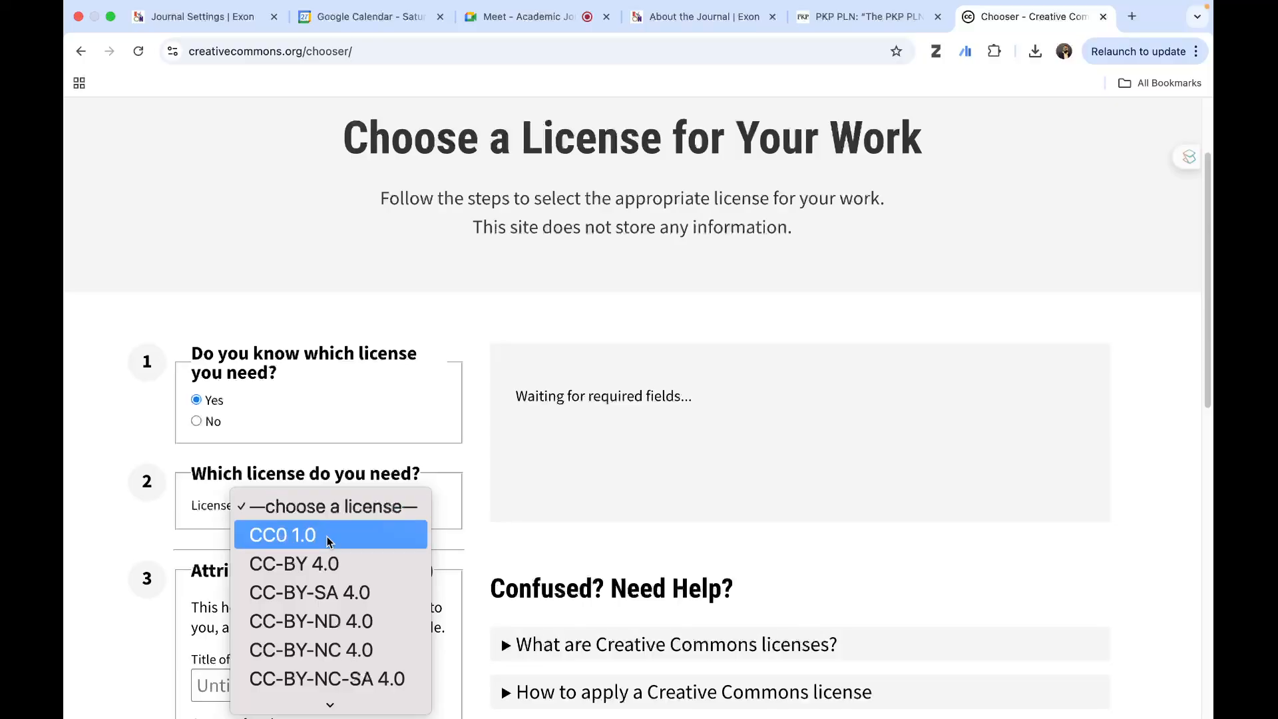
left_click(333, 571)
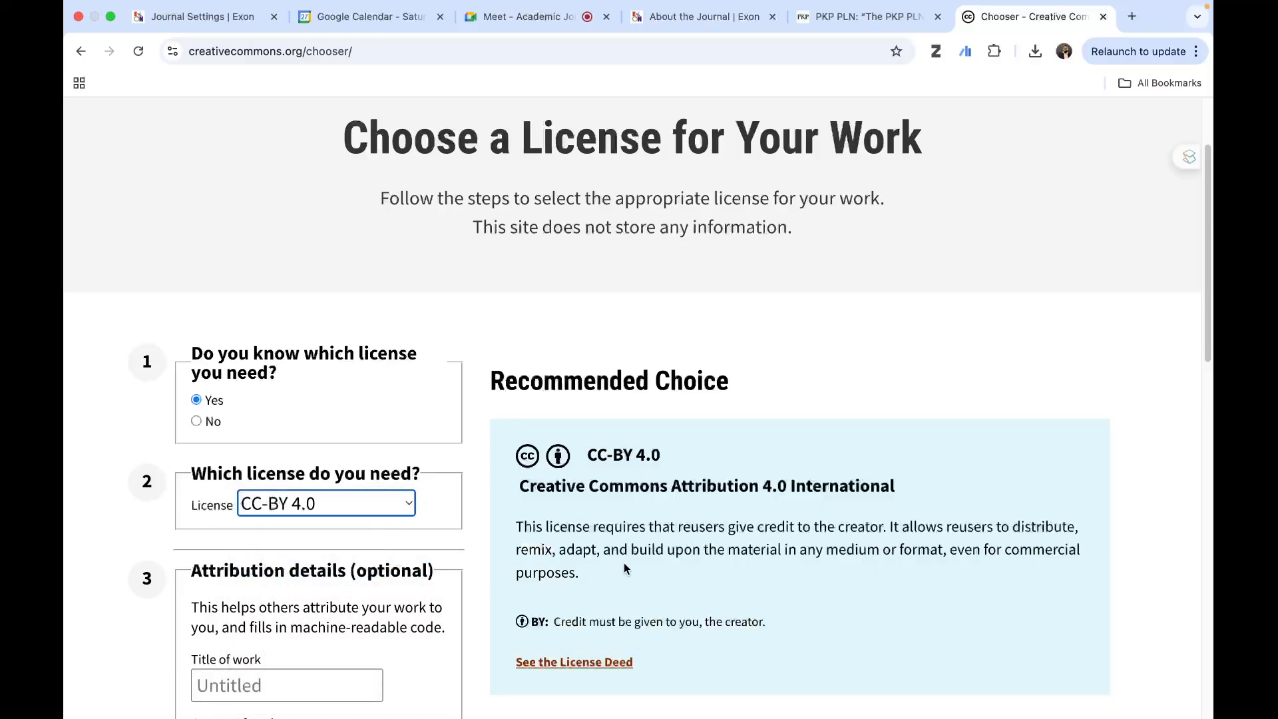
scroll(668, 543, "down", 2)
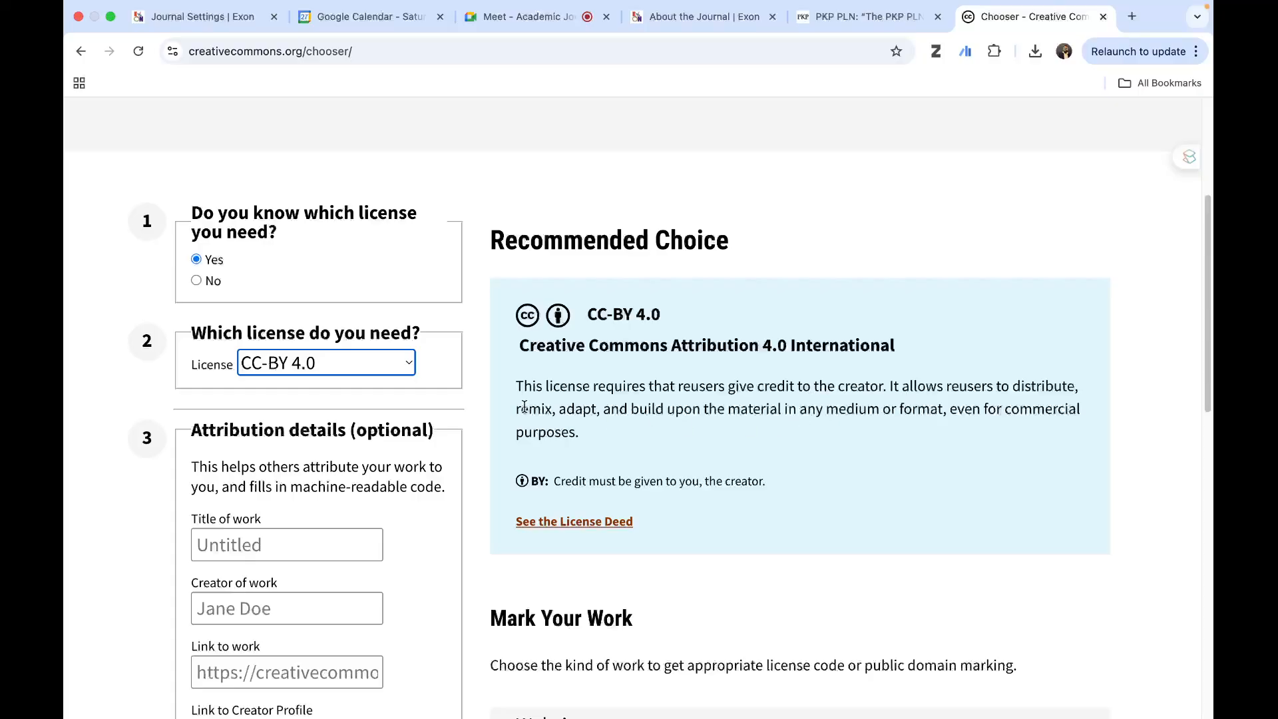
- Compare the descriptions of CC-BY-SA 4.0 and CC-BY-ND 4.0 in the chooser, and set the license back to CC-BY 4.0
left_click(344, 361)
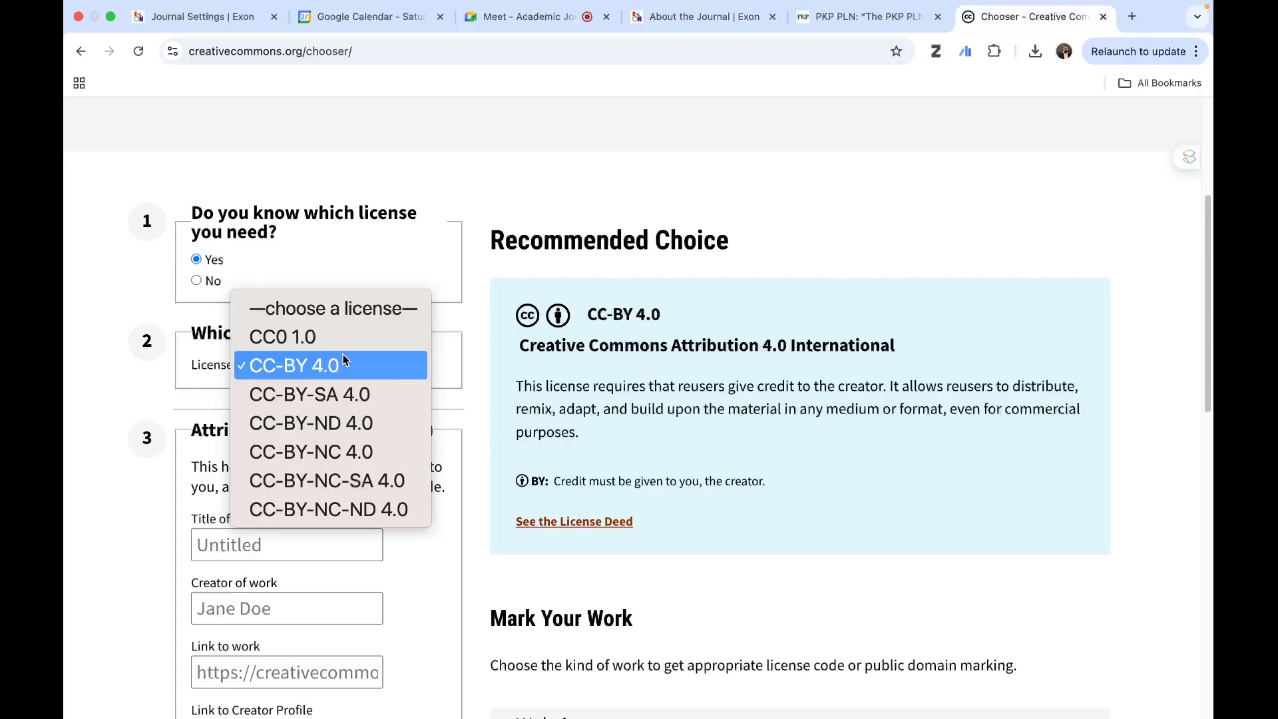
left_click(355, 397)
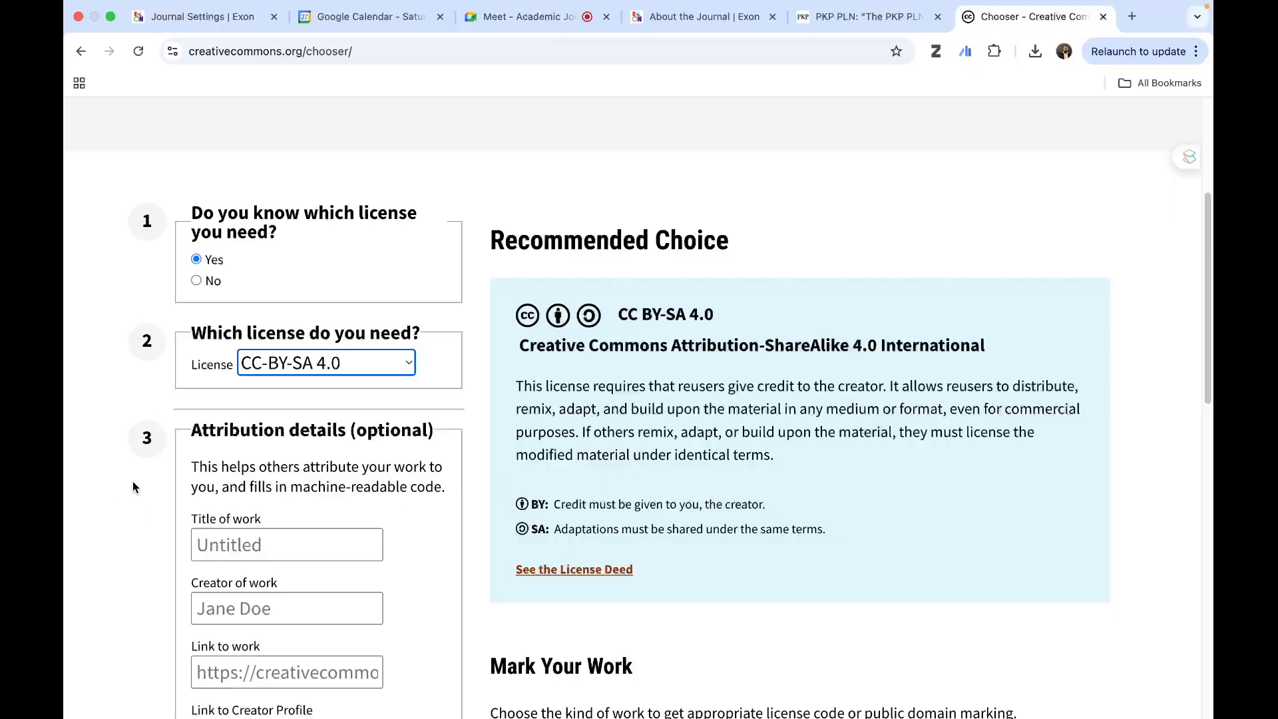
left_click(259, 370)
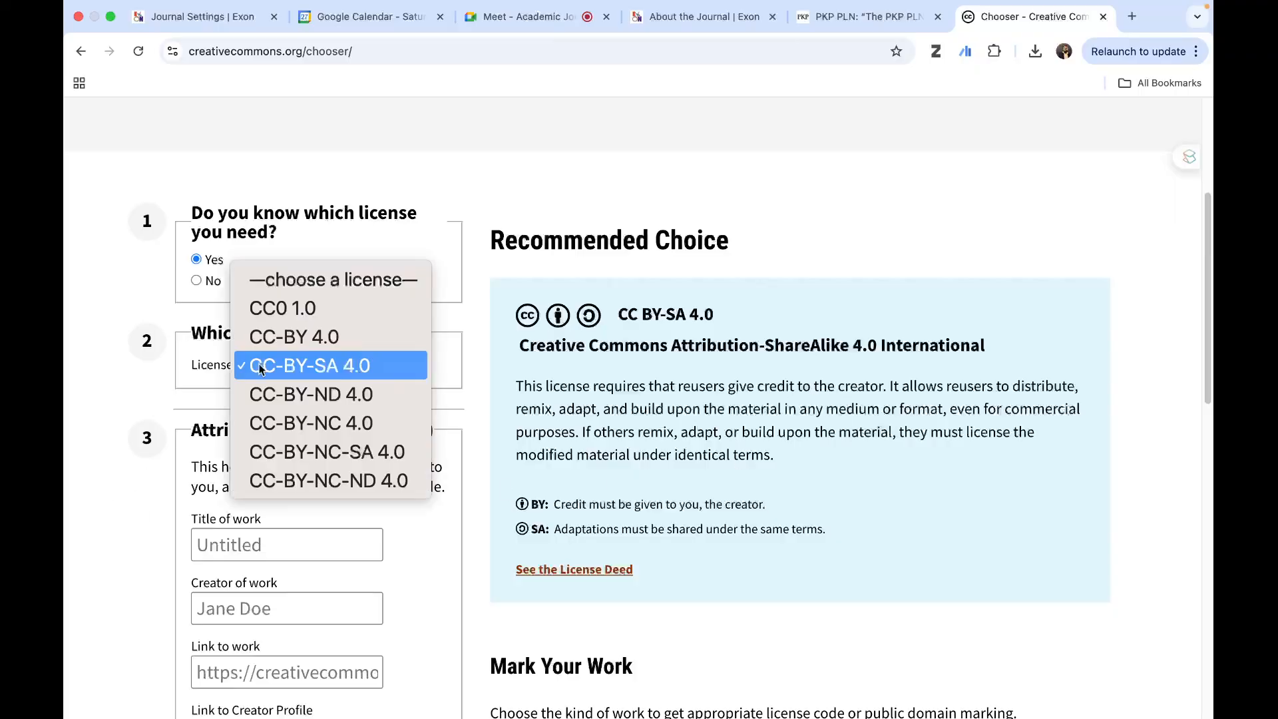
left_click(327, 394)
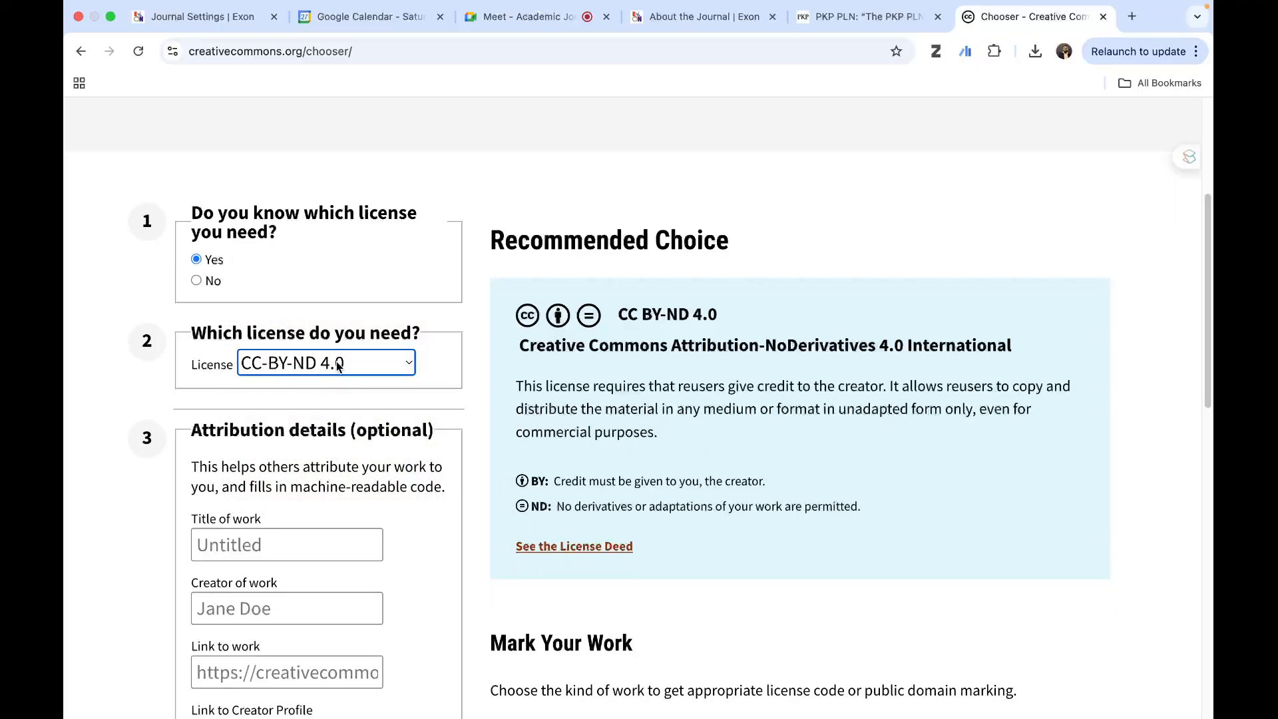
left_click(338, 364)
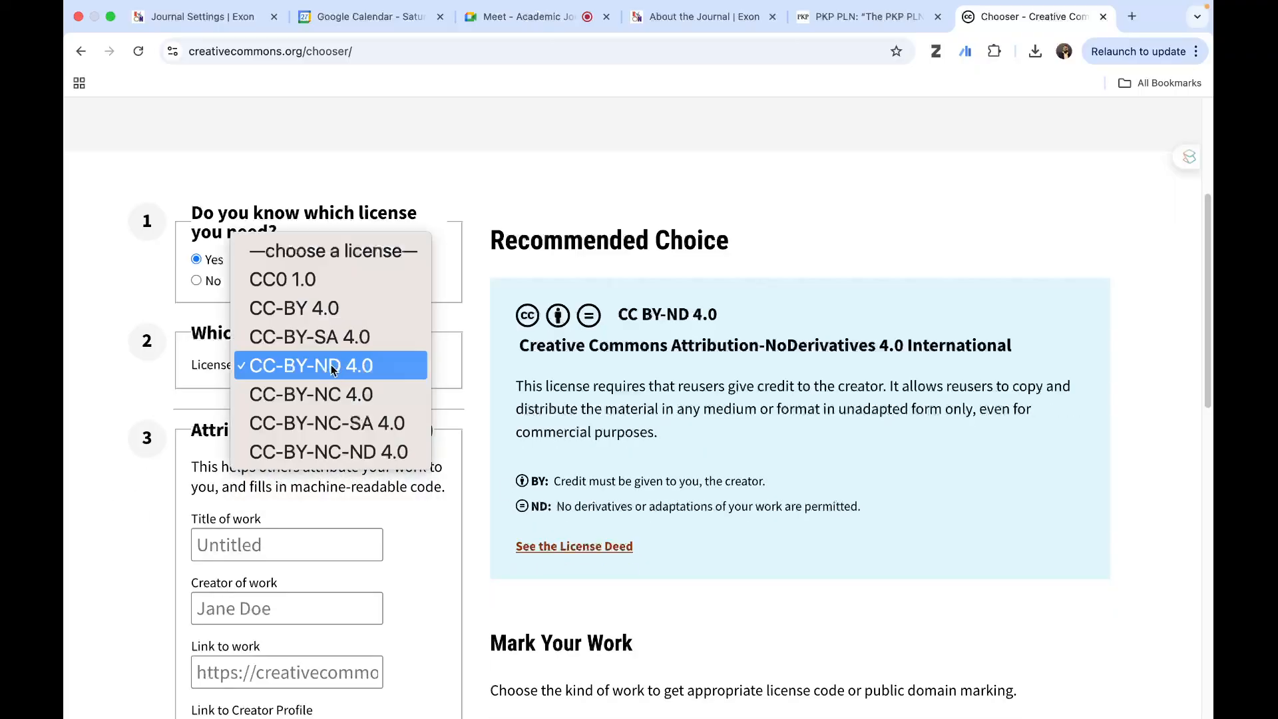
left_click(354, 314)
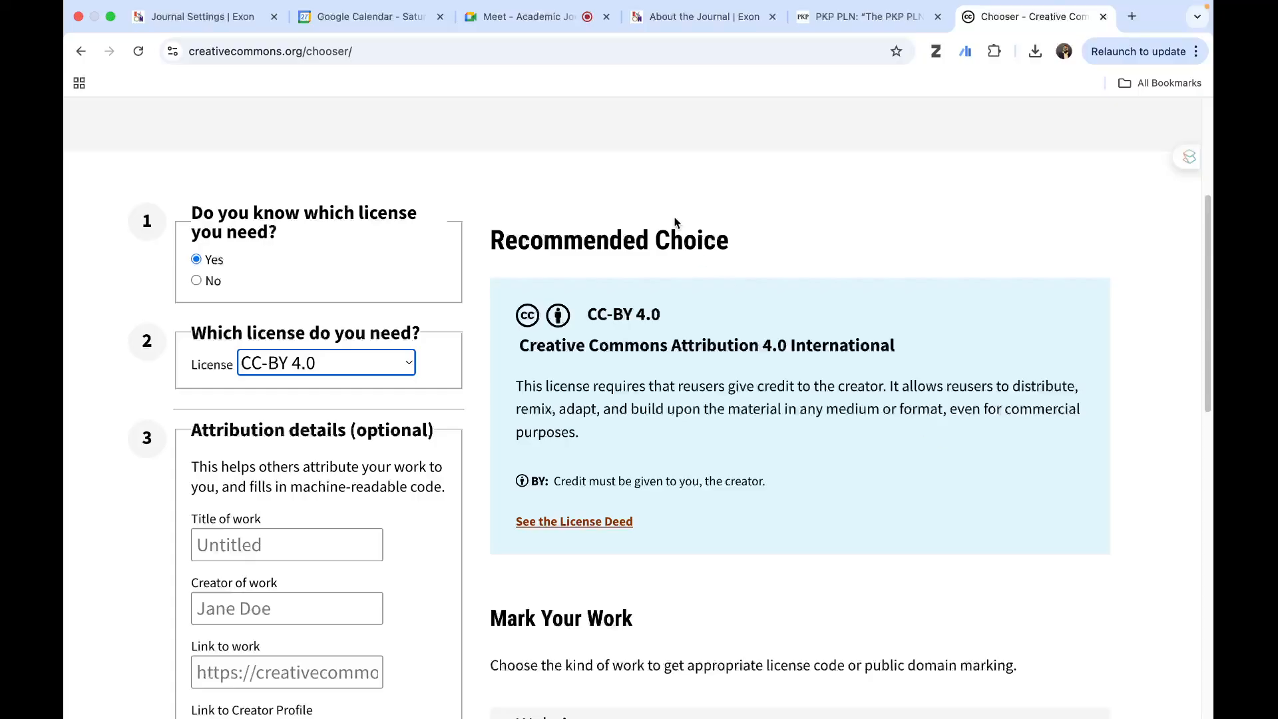
- Open the CC-BY 4.0 license deed, highlight its web address and review the sharing and attribution terms
left_click(679, 20)
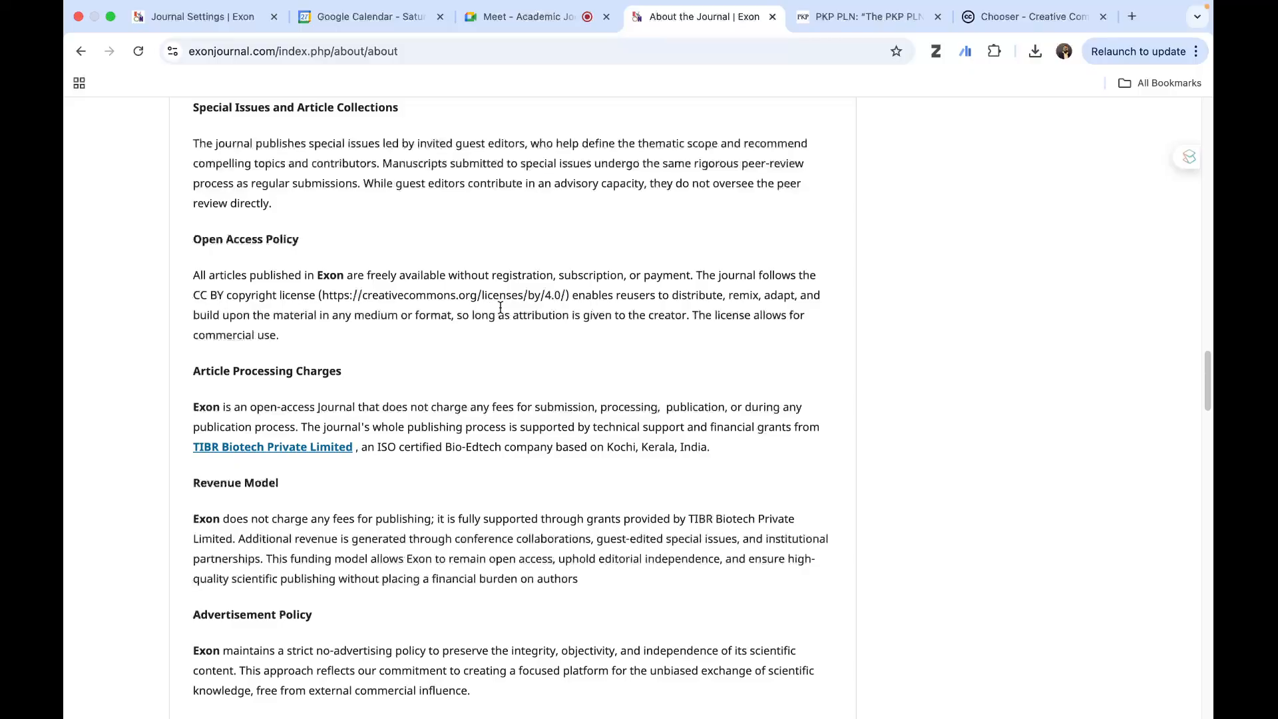
left_click(1001, 26)
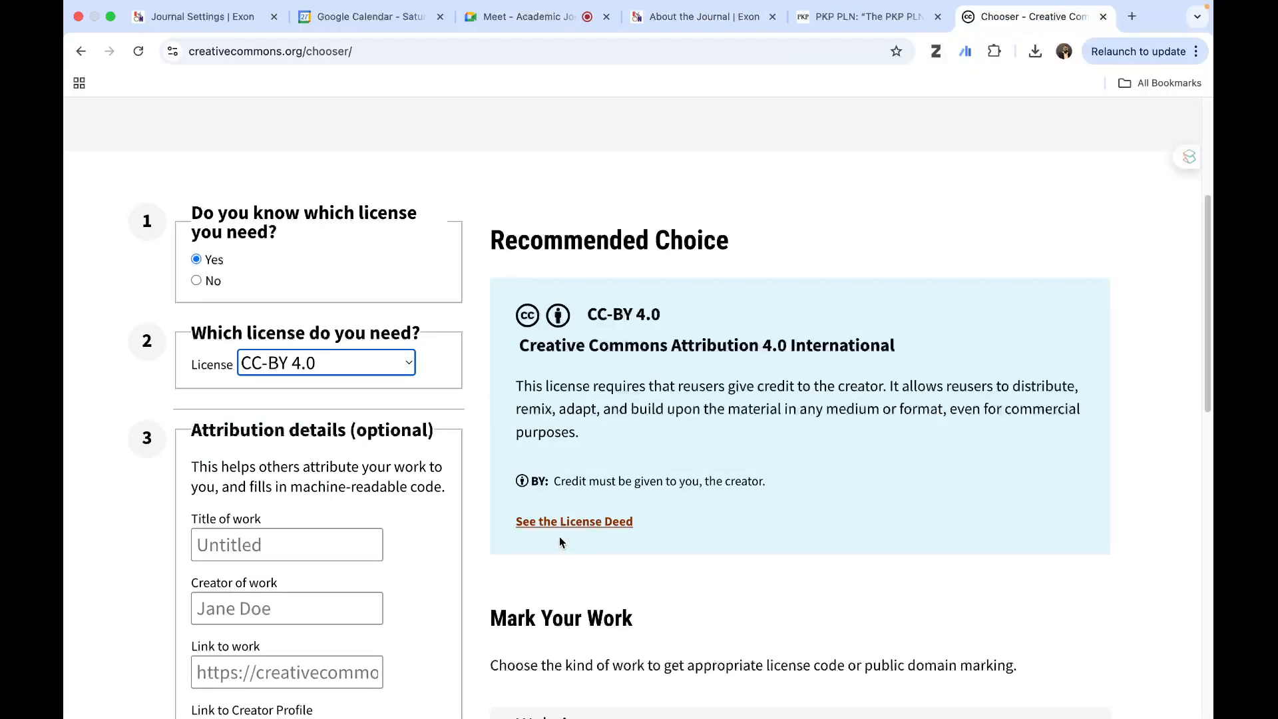
left_click(603, 528)
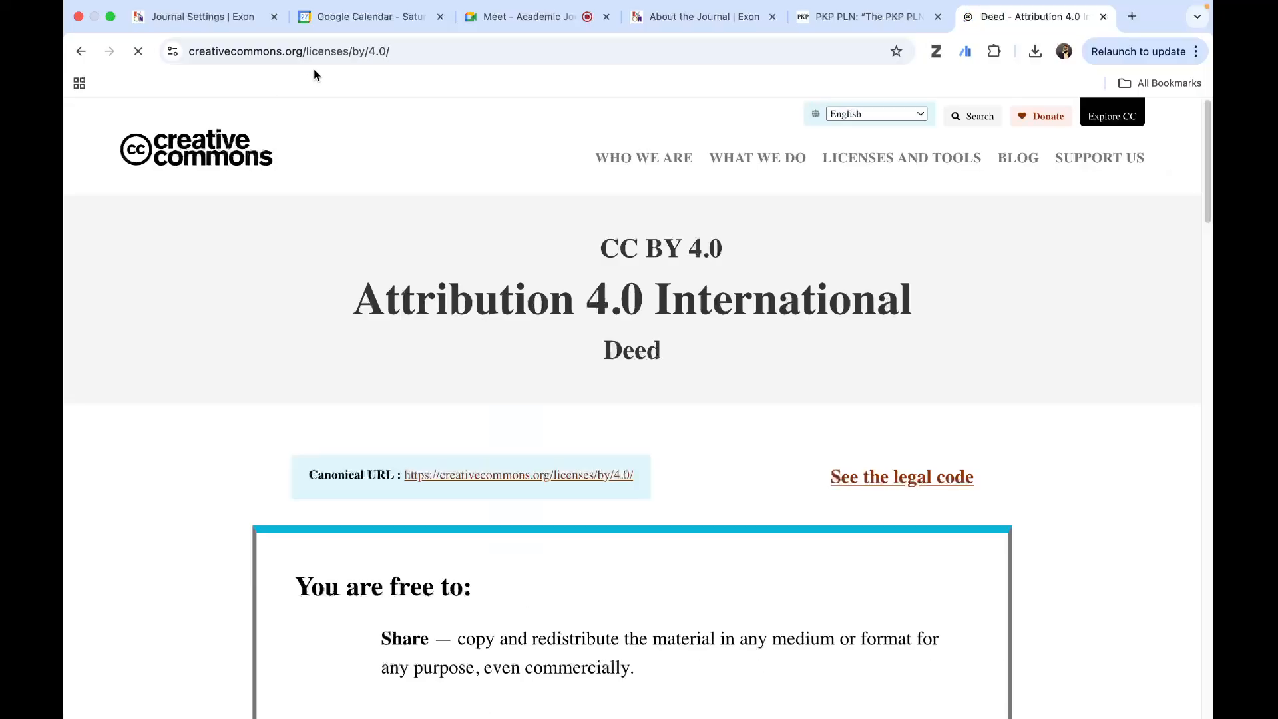
left_click(318, 54)
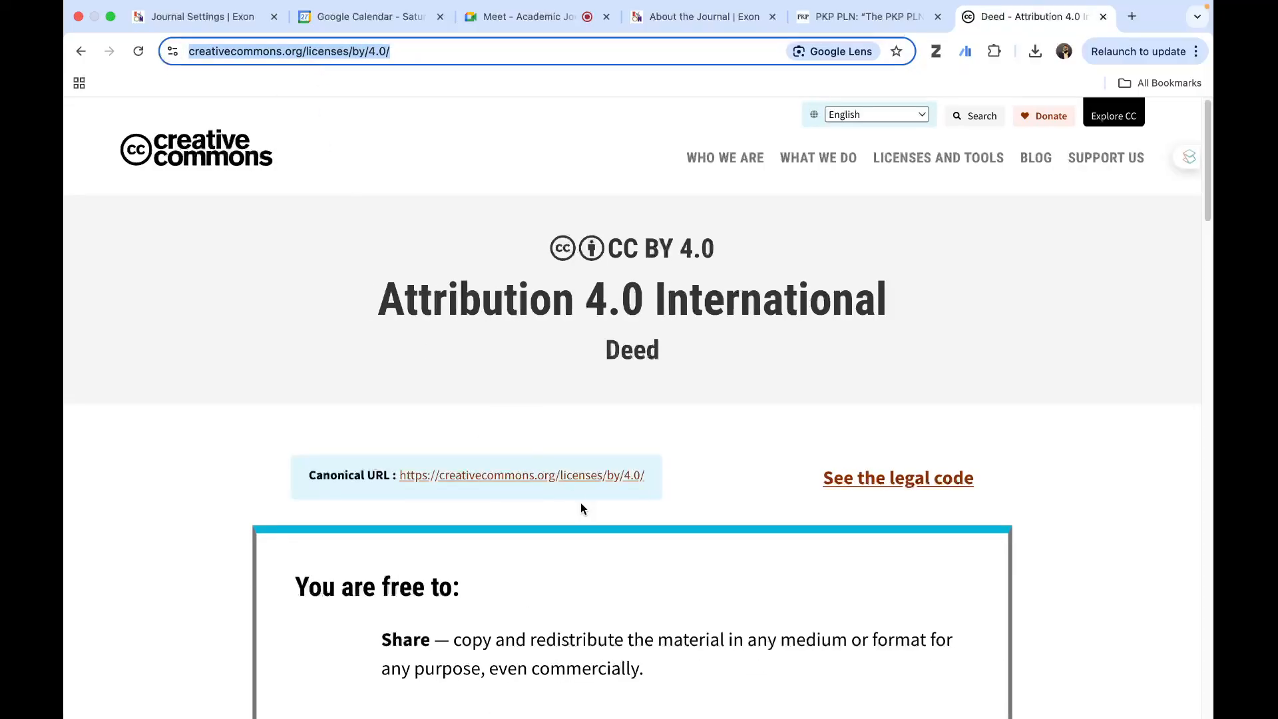
scroll(584, 517, "down", 7)
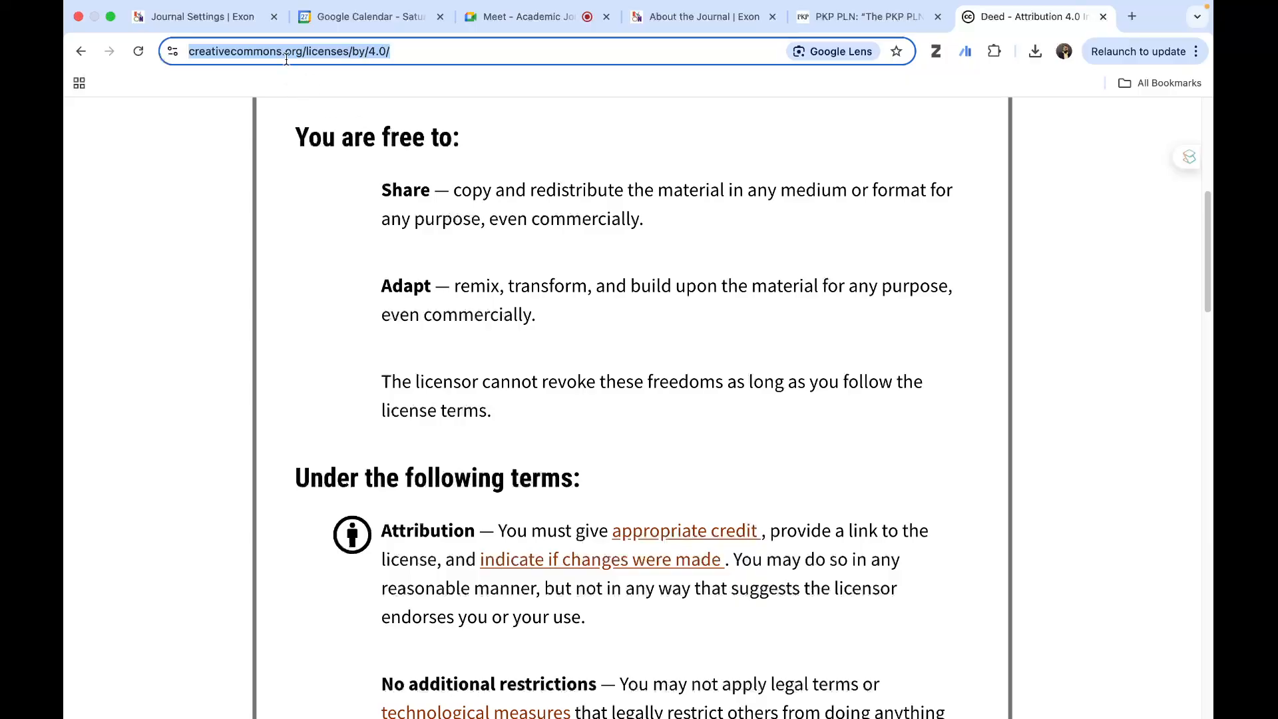
- Return to the About the Journal page and examine its article processing charges, revenue model, advertisement, ethics and plagiarism policies
left_click(166, 14)
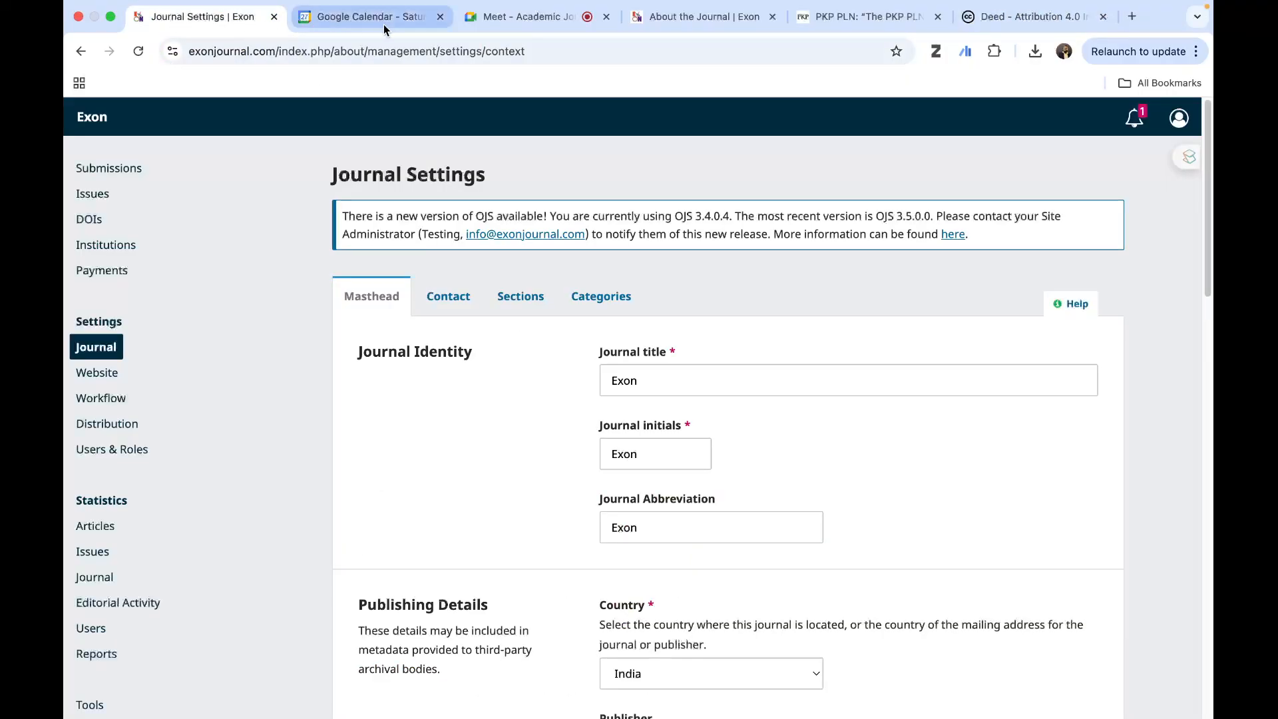
left_click(672, 17)
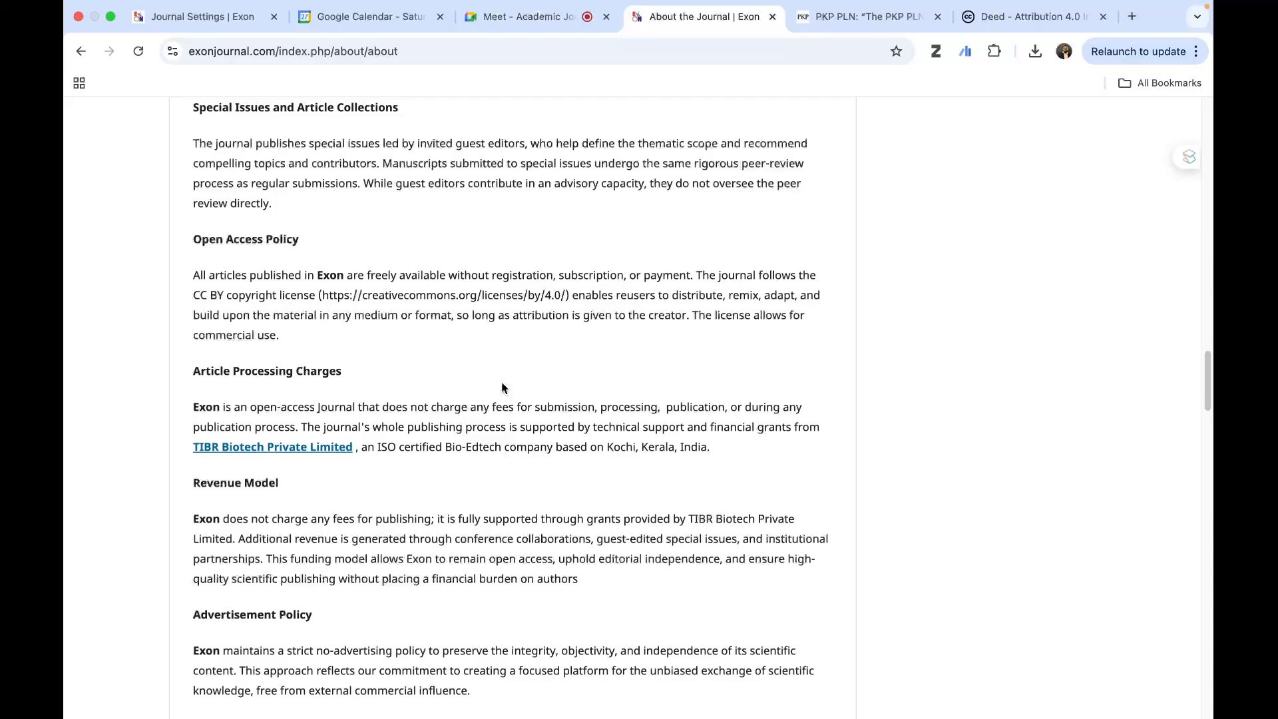
scroll(386, 393, "down", 3)
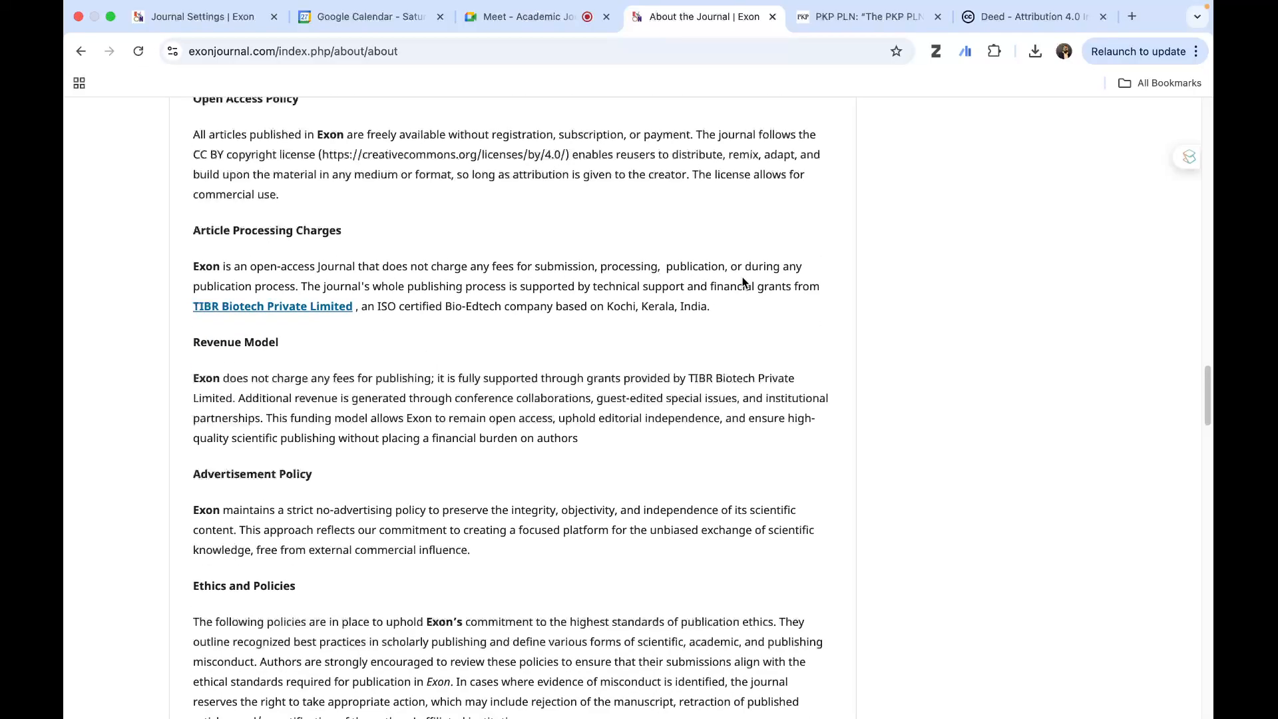
mouse_move(719, 7)
scroll(498, 377, "down", 5)
scroll(498, 376, "up", 3)
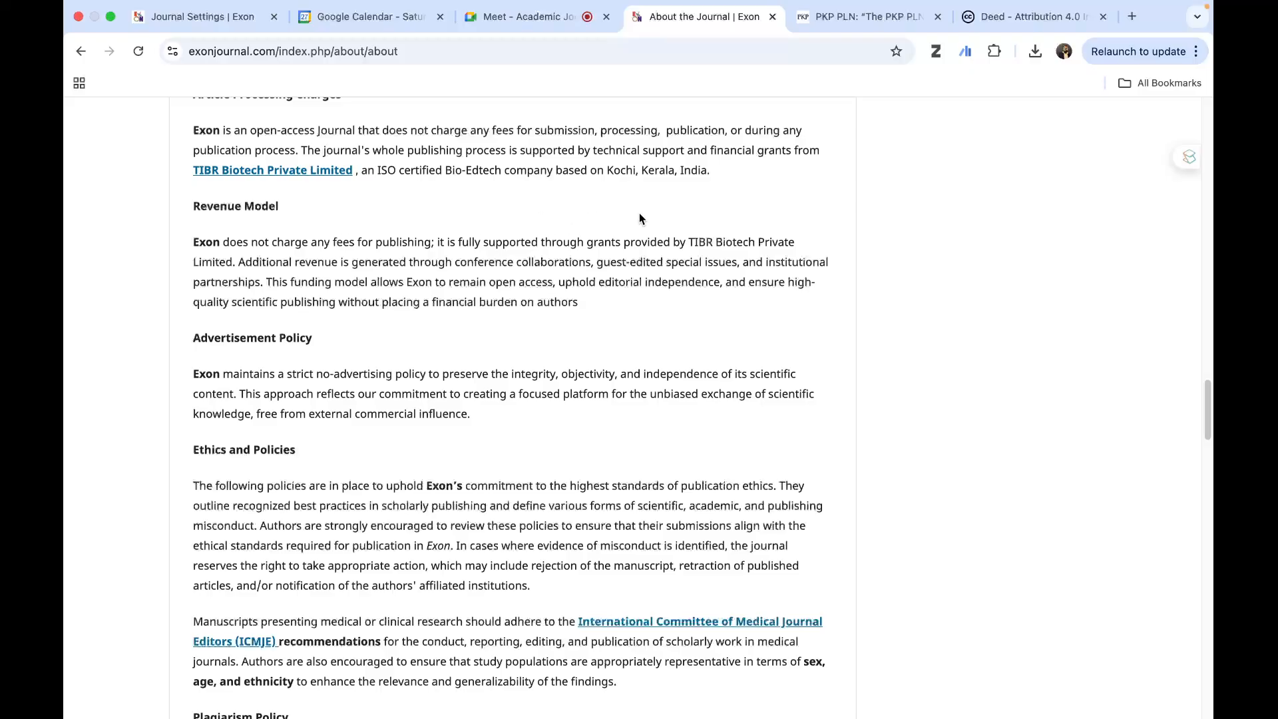
scroll(575, 314, "down", 5)
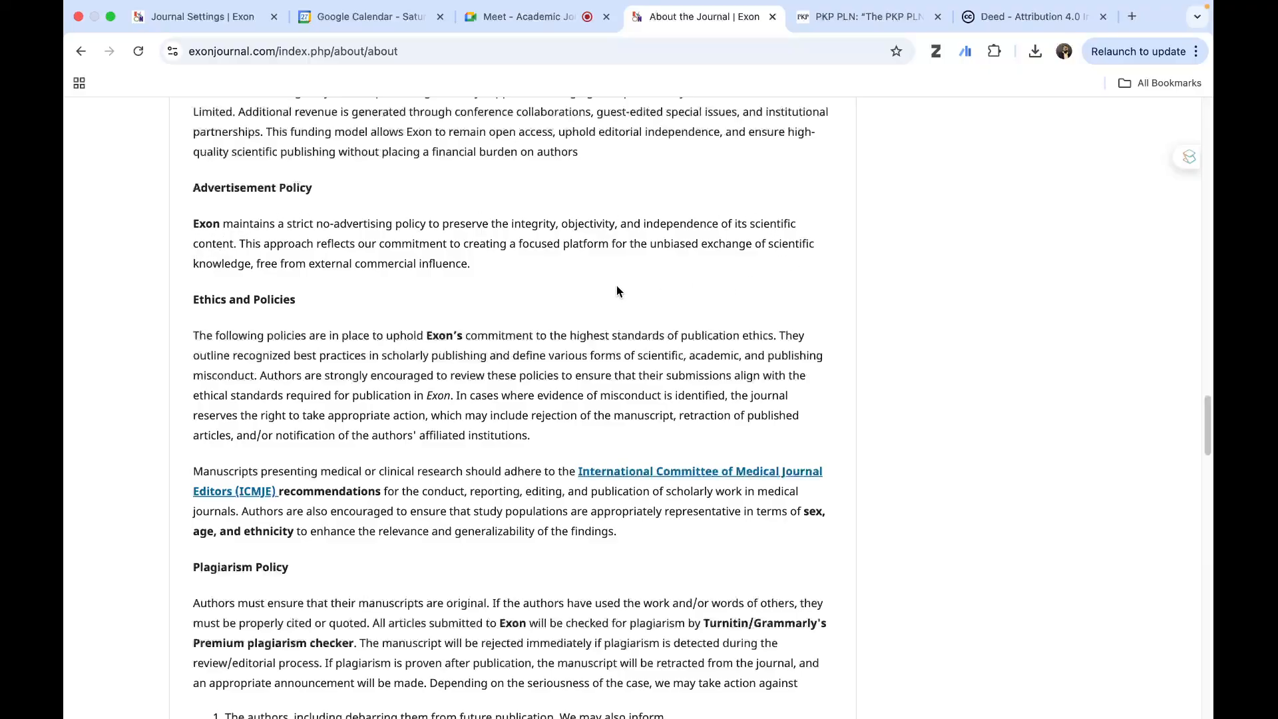
scroll(616, 291, "down", 5)
scroll(616, 289, "up", 4)
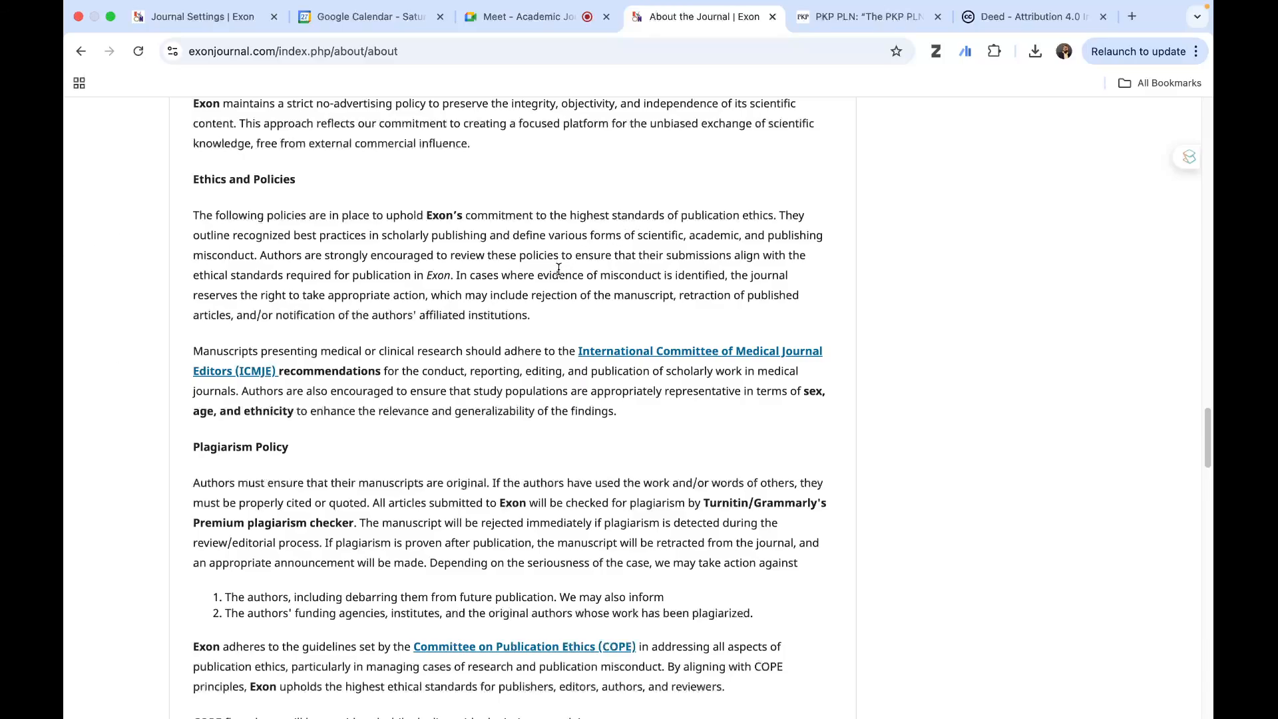
- Search the web for "cope" in the license deed's tab and open the Committee on Publication Ethics member login page
left_click(1022, 18)
type("cope")
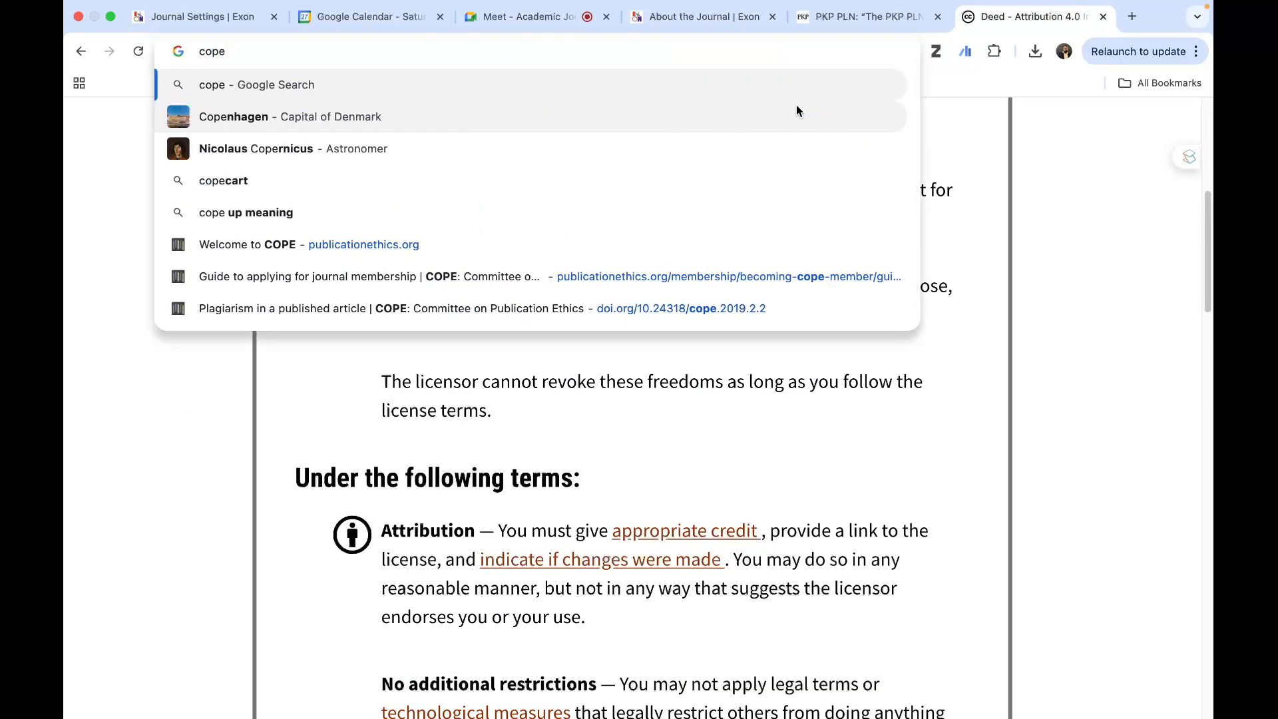
key("Return")
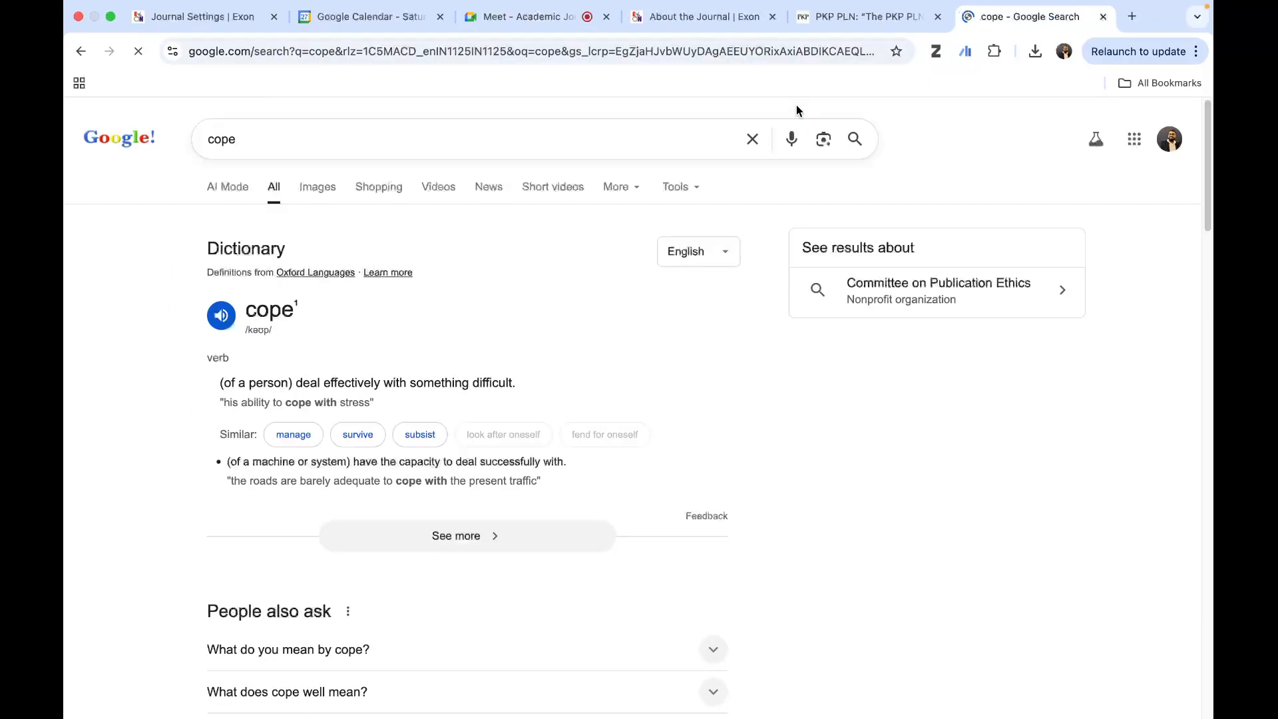
scroll(549, 395, "down", 5)
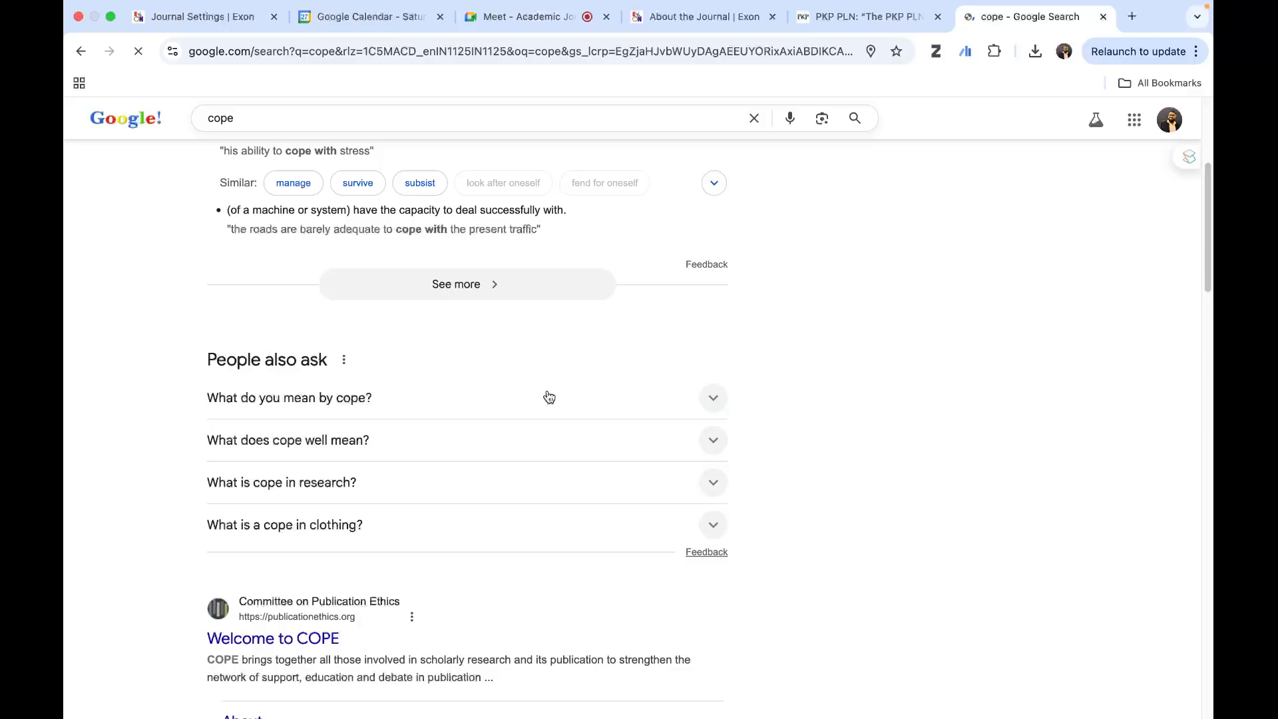
scroll(514, 499, "down", 1)
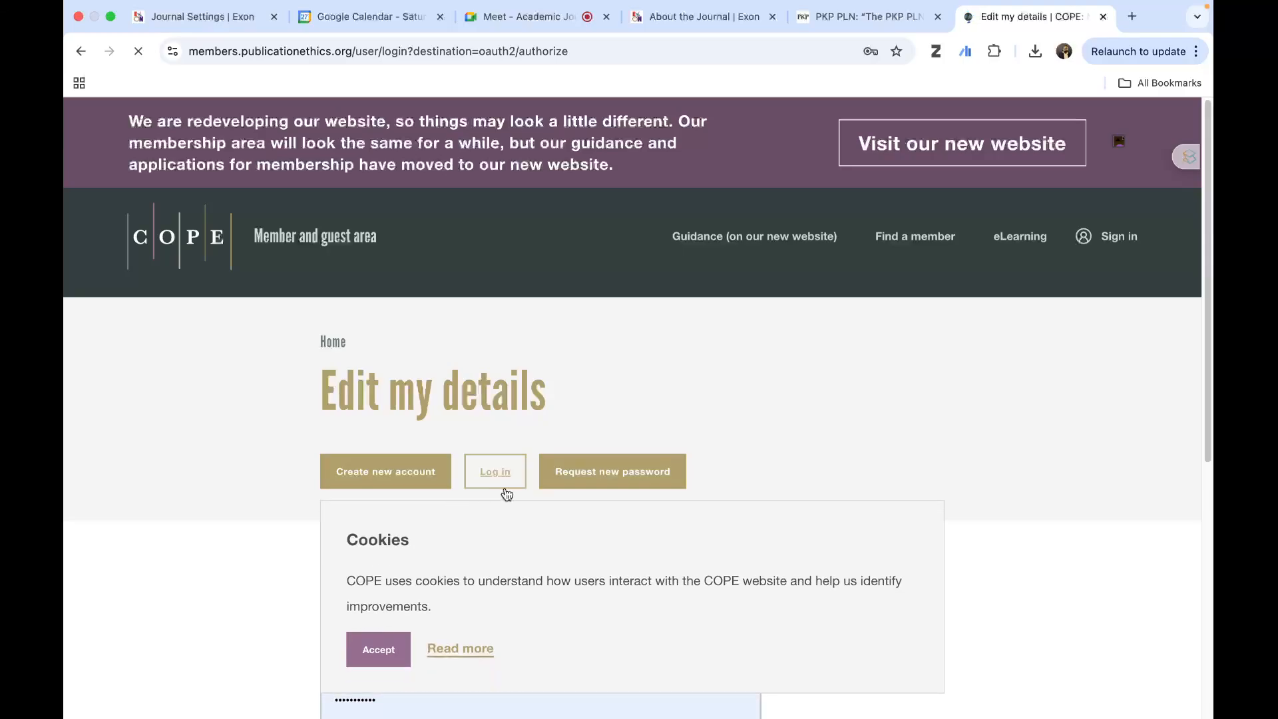
- Accept the COPE site's cookies, confirm the reCAPTCHA check and log in with the prefilled member credentials
scroll(748, 469, "down", 6)
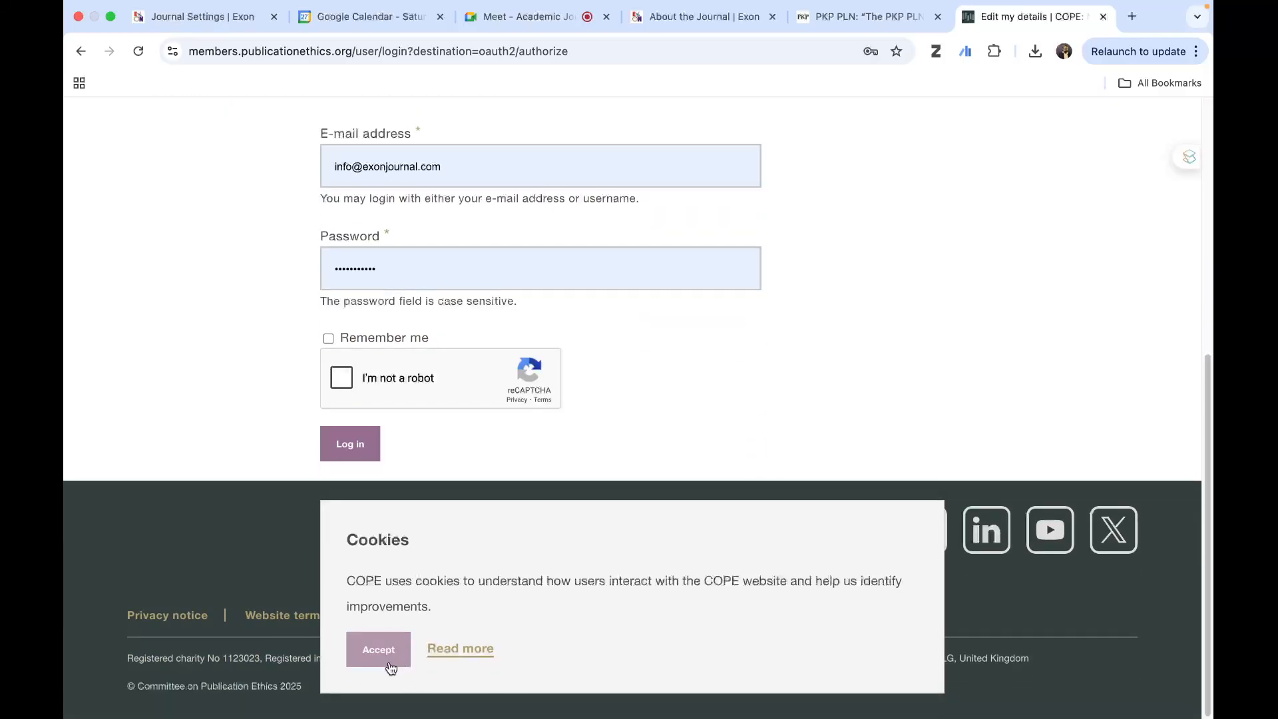
left_click(378, 649)
left_click(341, 377)
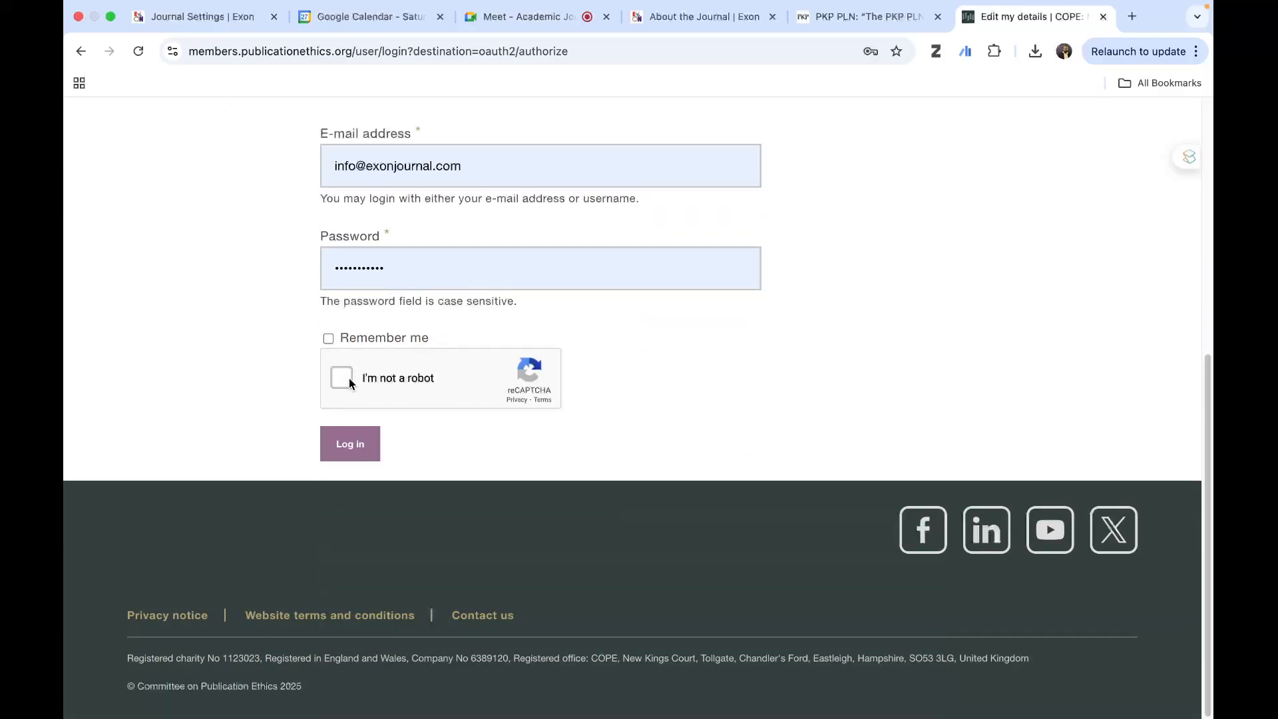
left_click(350, 443)
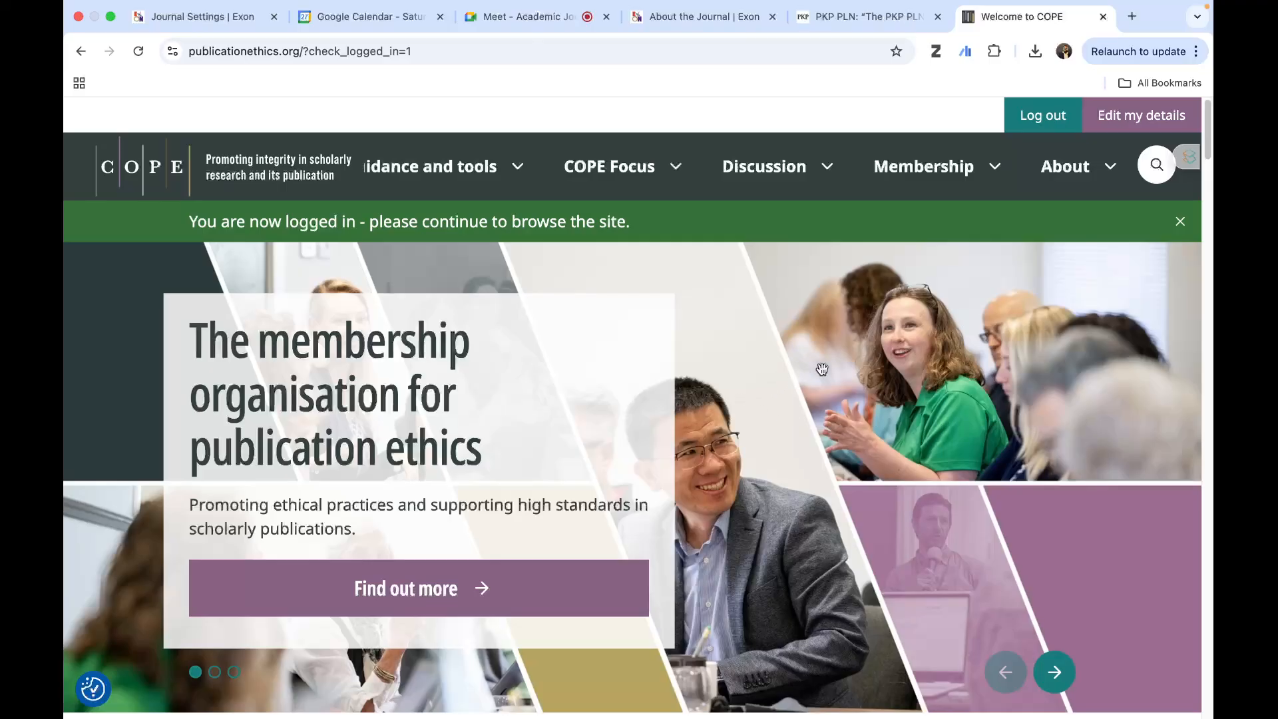
- Examine the COPE home page's latest guidance, COPE Forum, case submission, latest cases and topic discussions sections
scroll(793, 379, "down", 5)
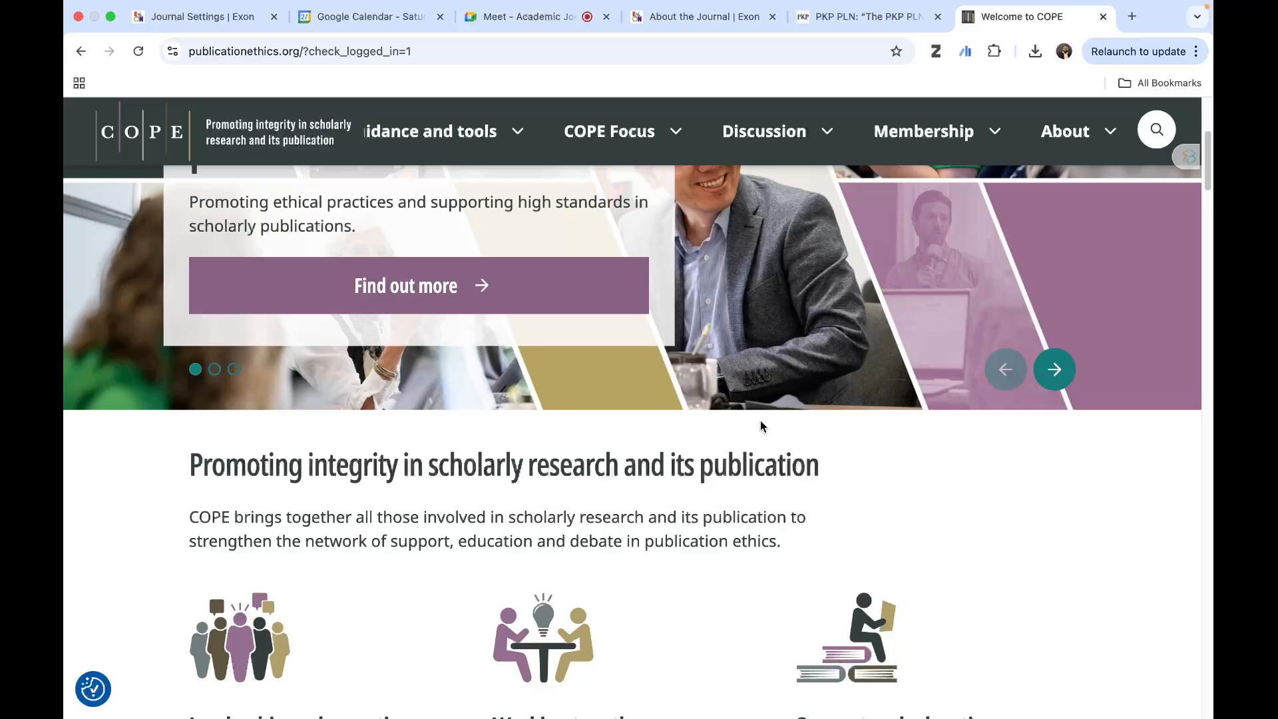
scroll(771, 421, "down", 15)
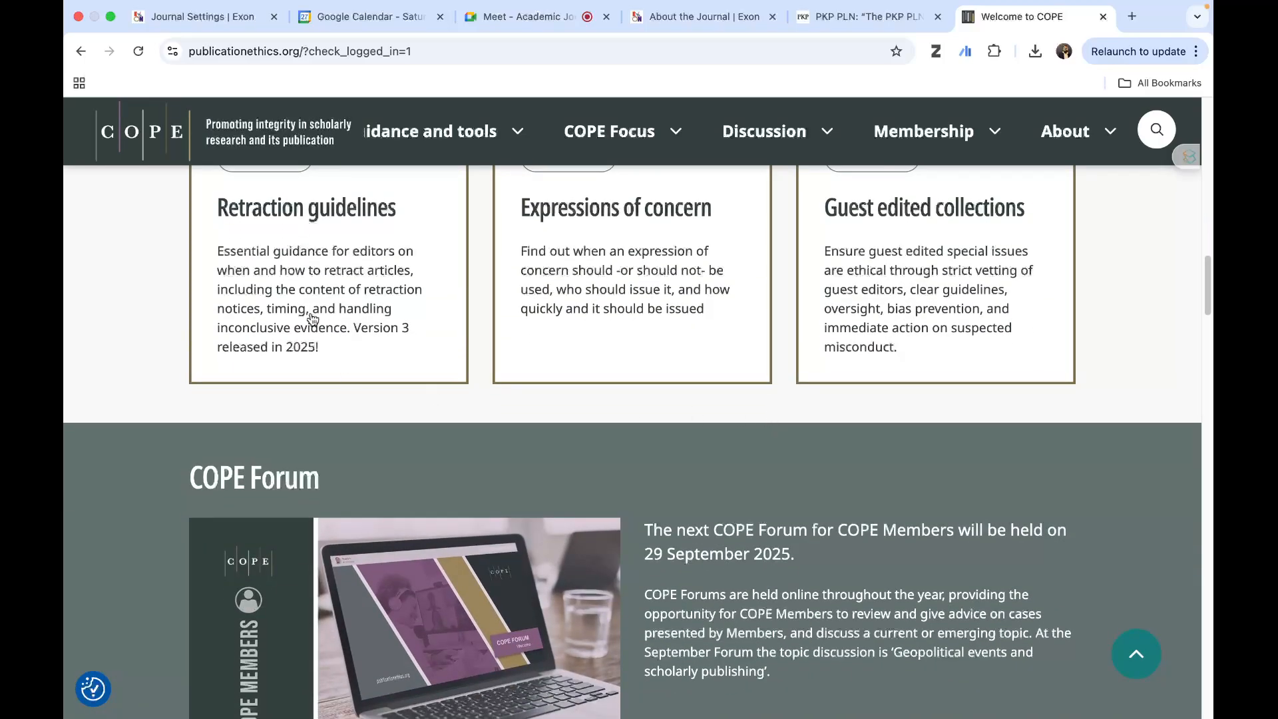
scroll(312, 319, "up", 1)
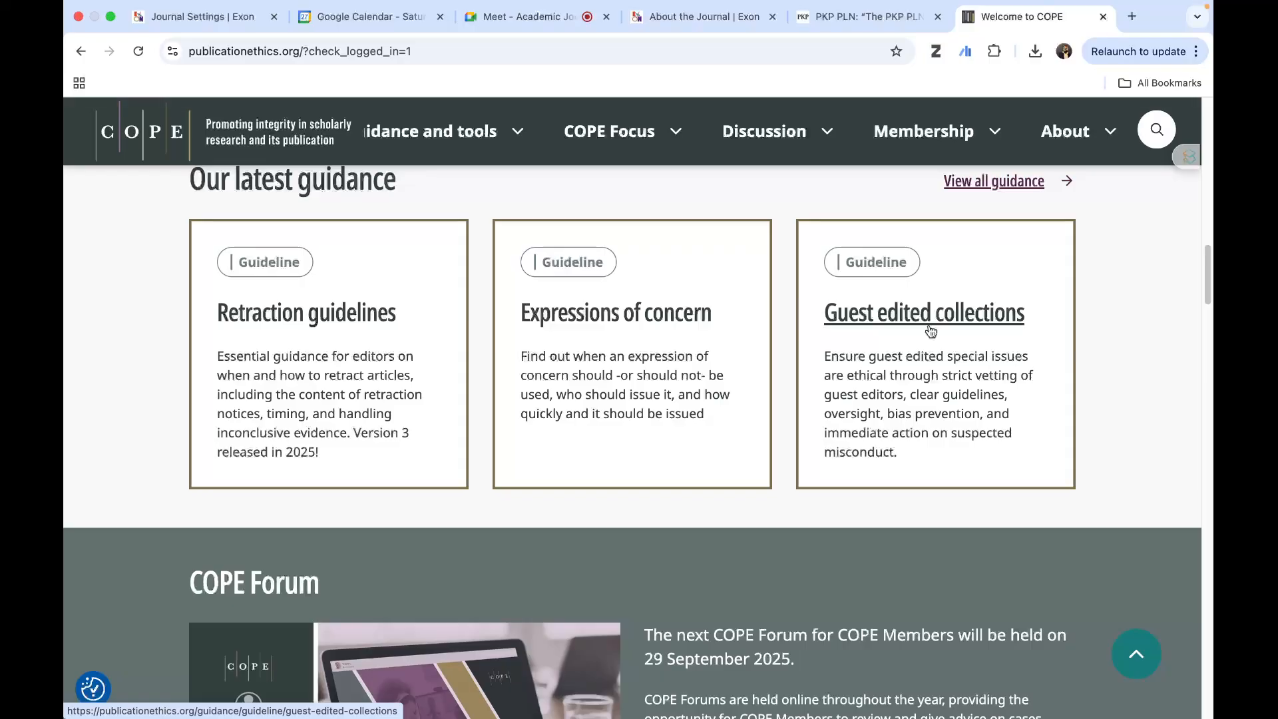
scroll(979, 349, "down", 4)
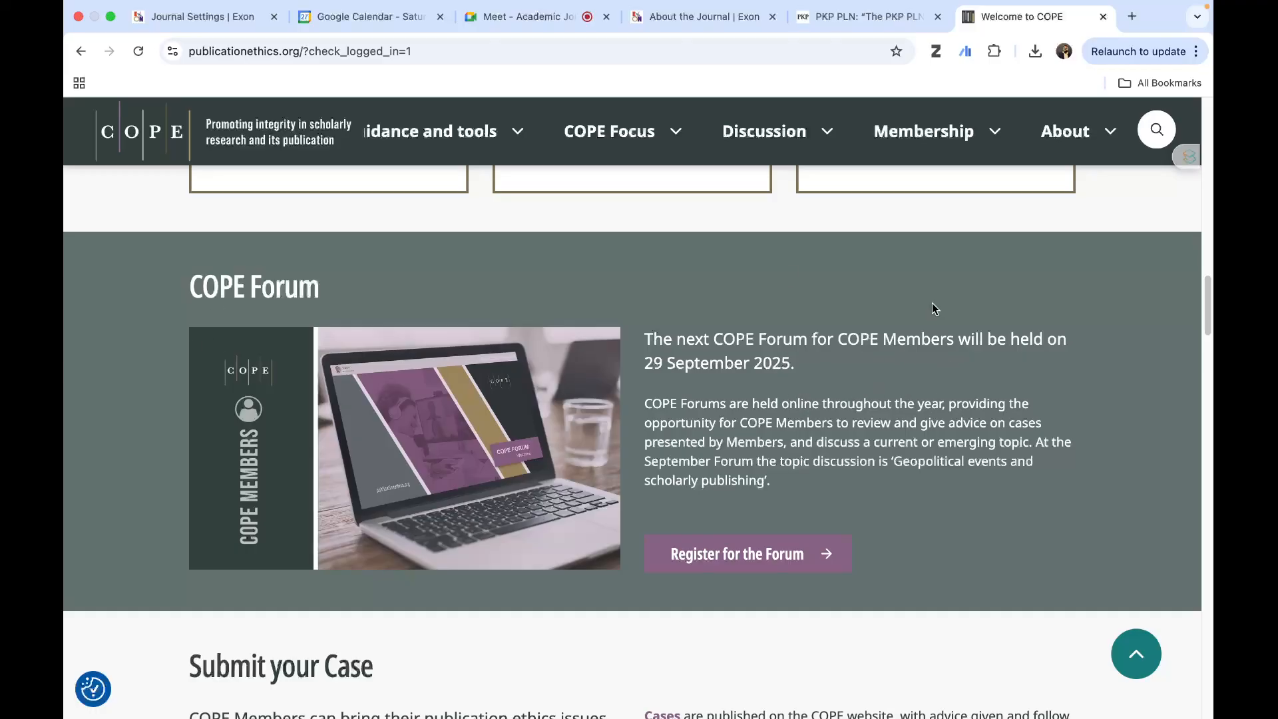
scroll(803, 446, "down", 4)
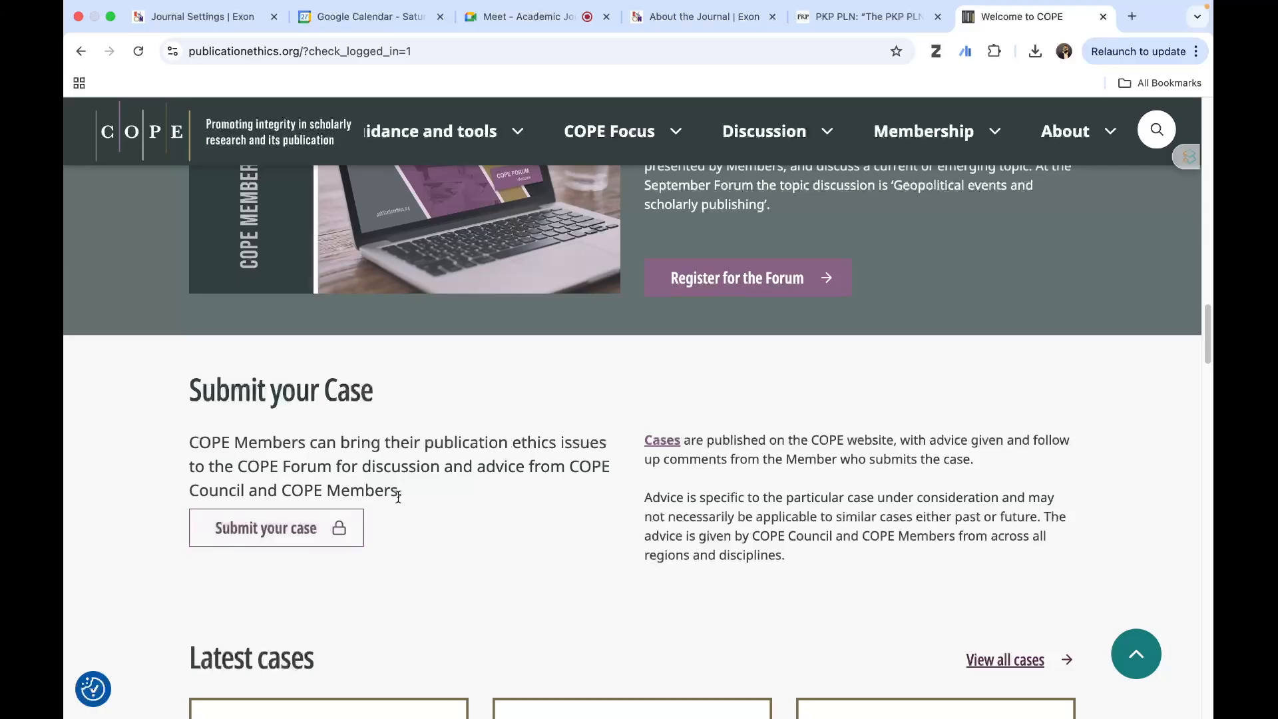
scroll(514, 501, "down", 5)
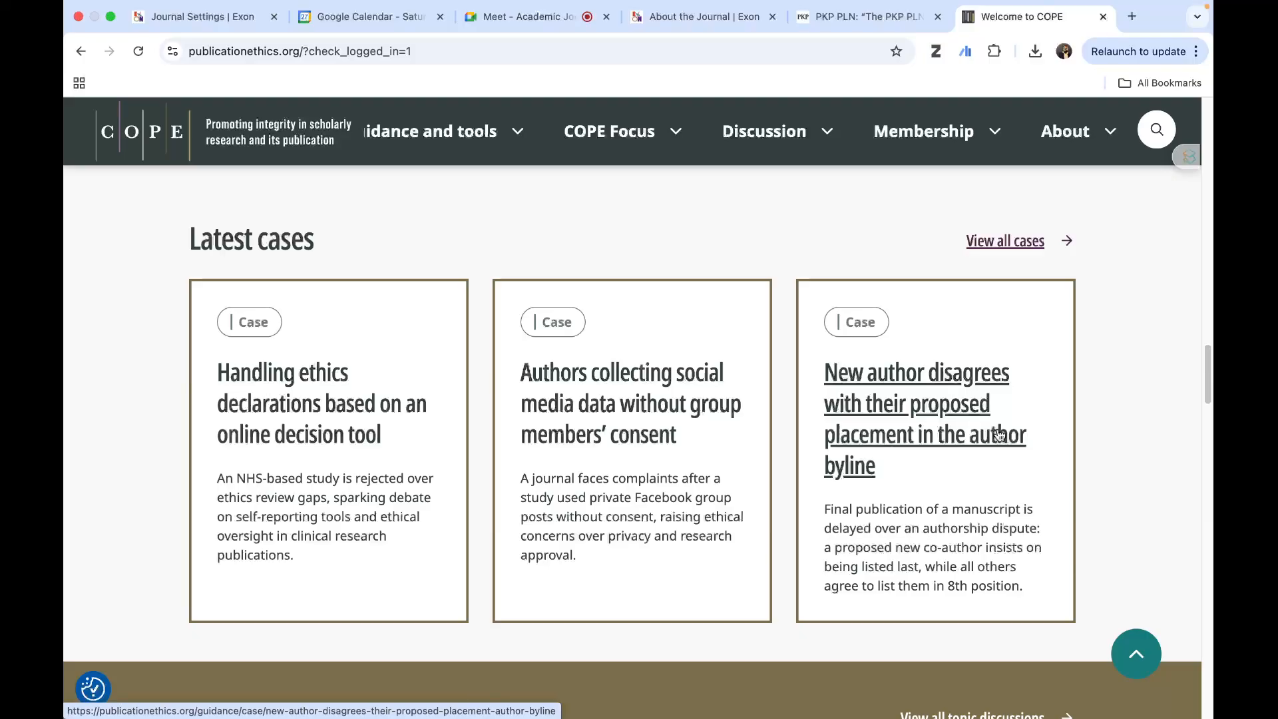
scroll(999, 434, "down", 7)
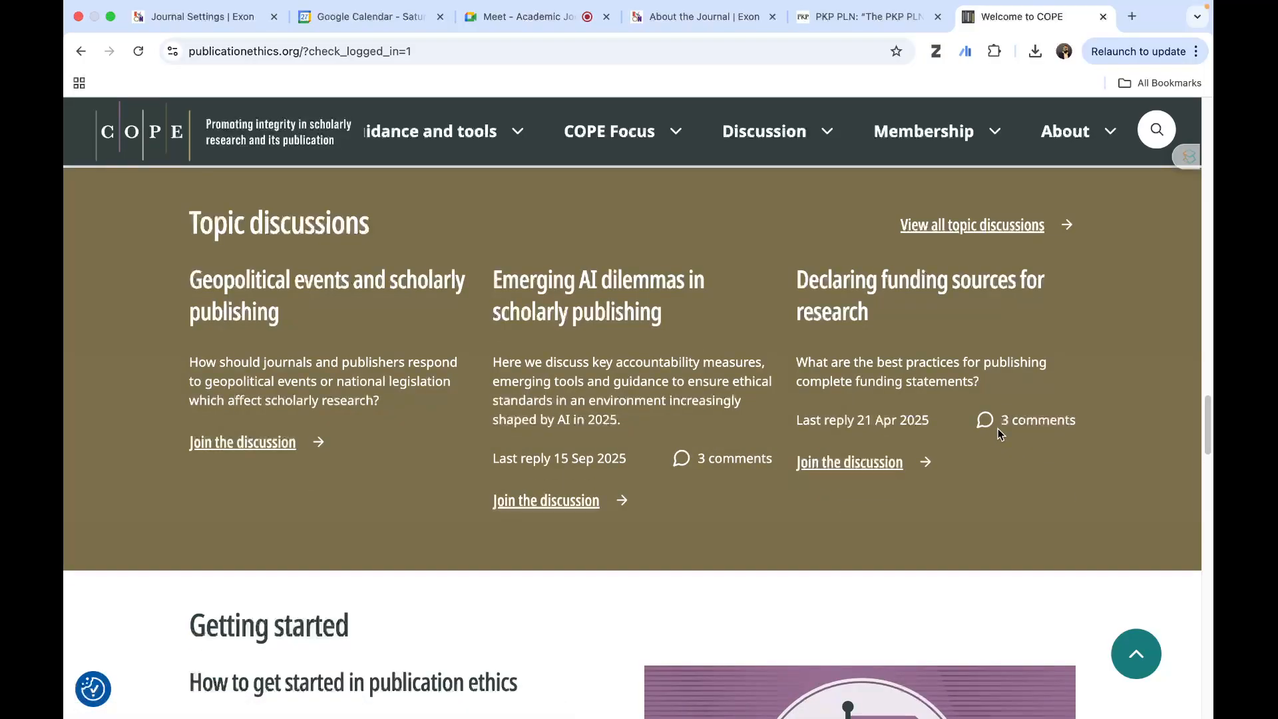
scroll(999, 434, "down", 4)
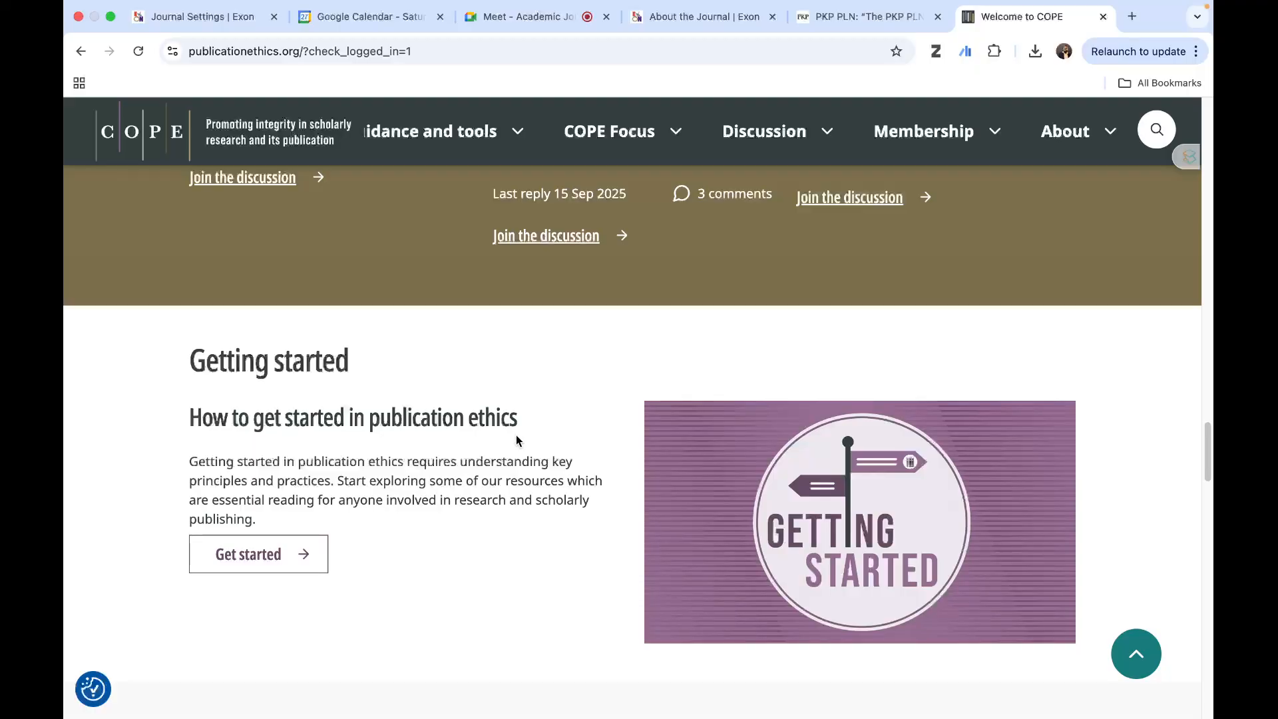
scroll(517, 434, "up", 5)
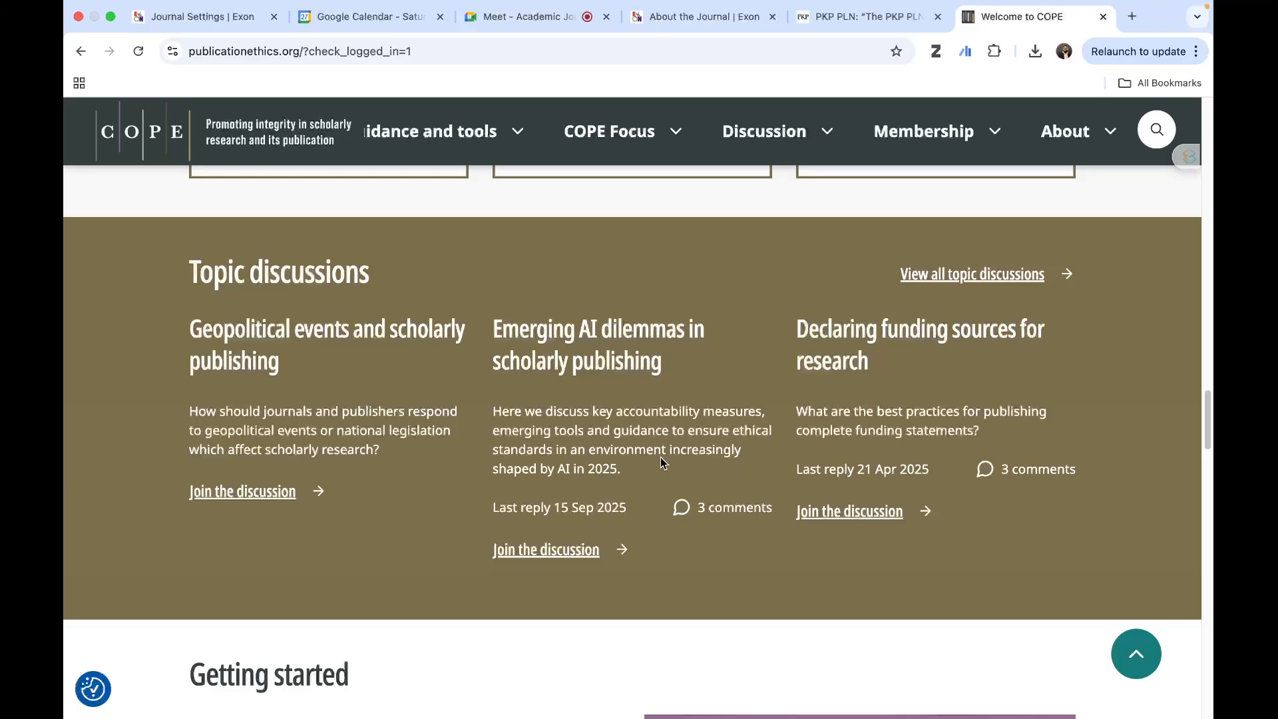
- Review the COPE home page's news and opinion, COPE Focus and events sections, and return to the page's start
scroll(629, 486, "down", 15)
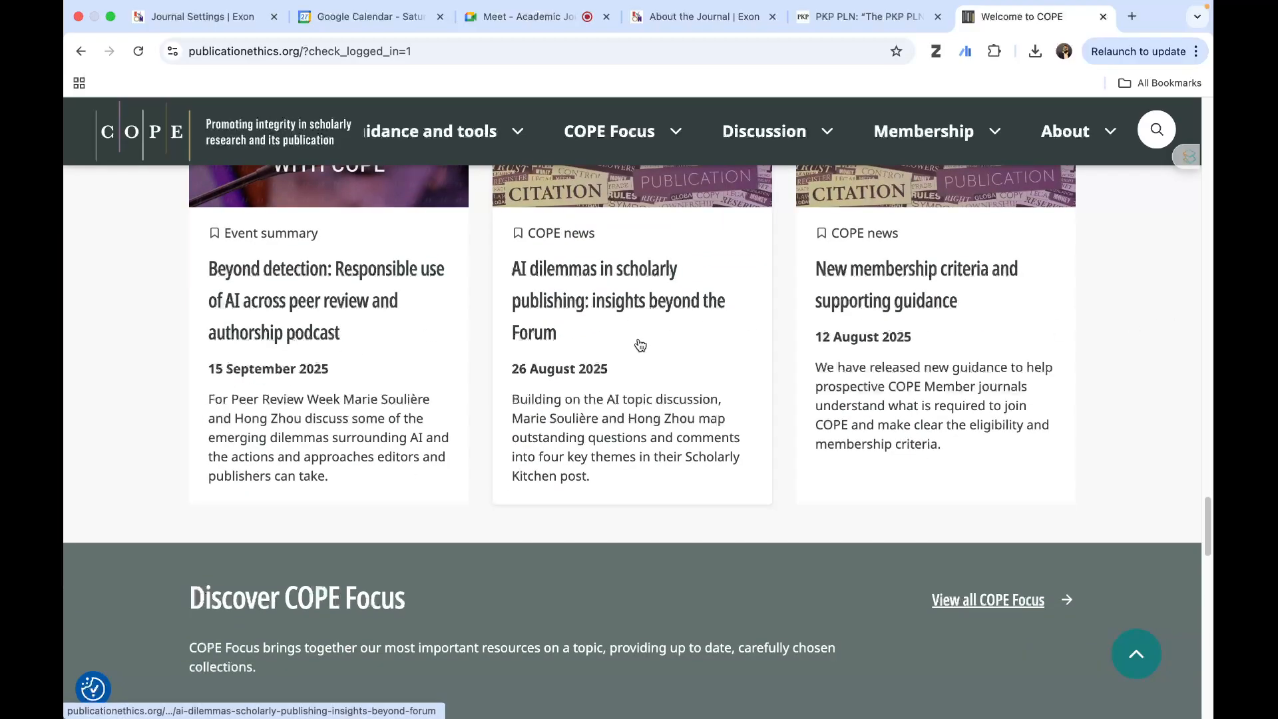
scroll(657, 385, "down", 2)
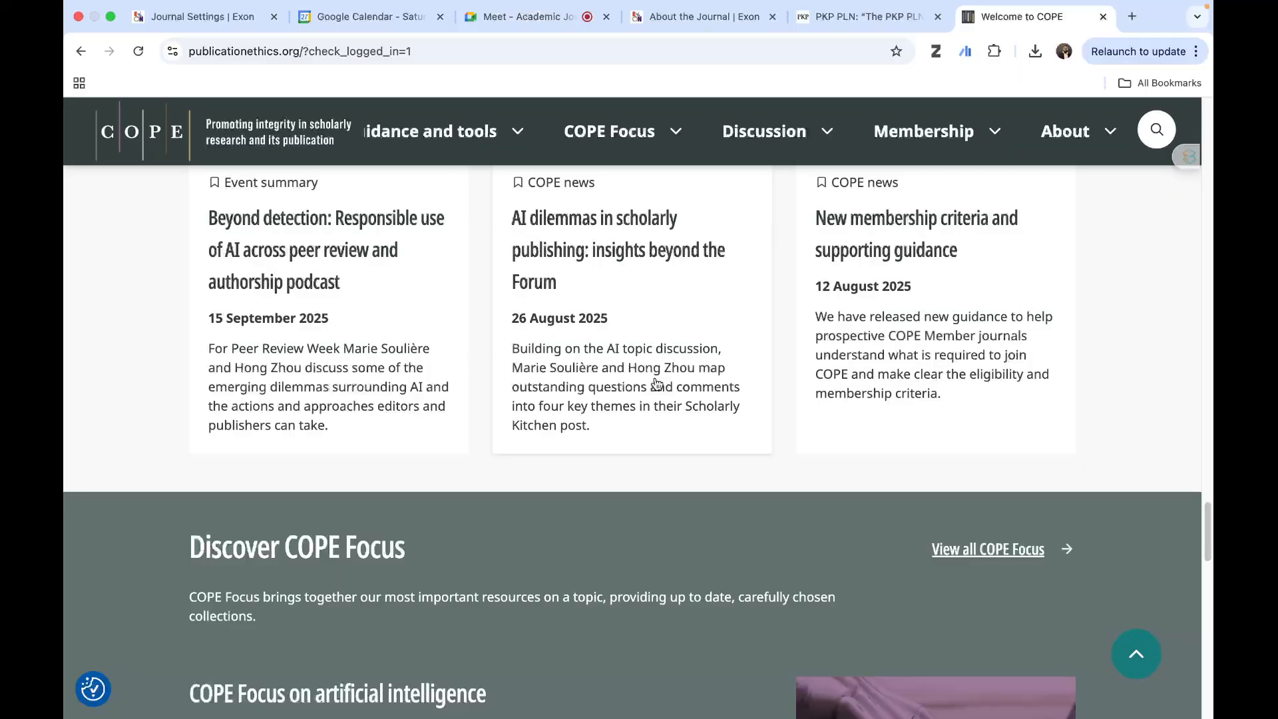
scroll(656, 384, "down", 5)
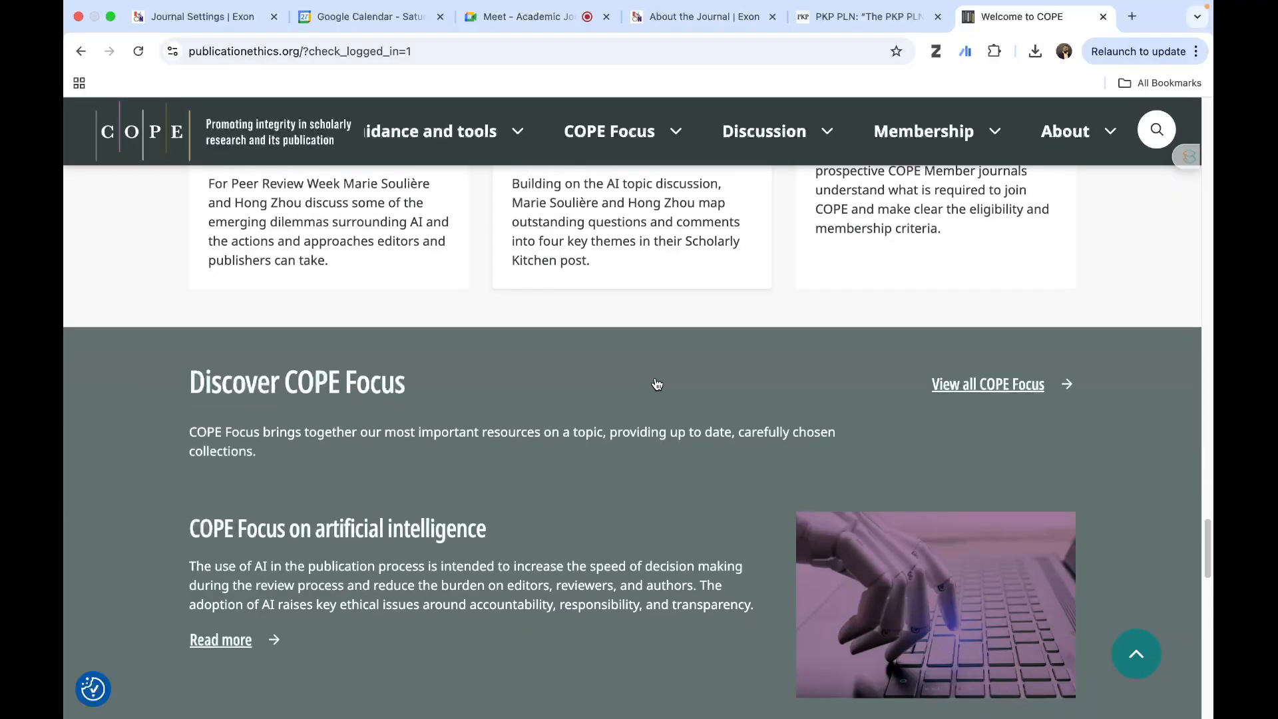
scroll(657, 383, "down", 8)
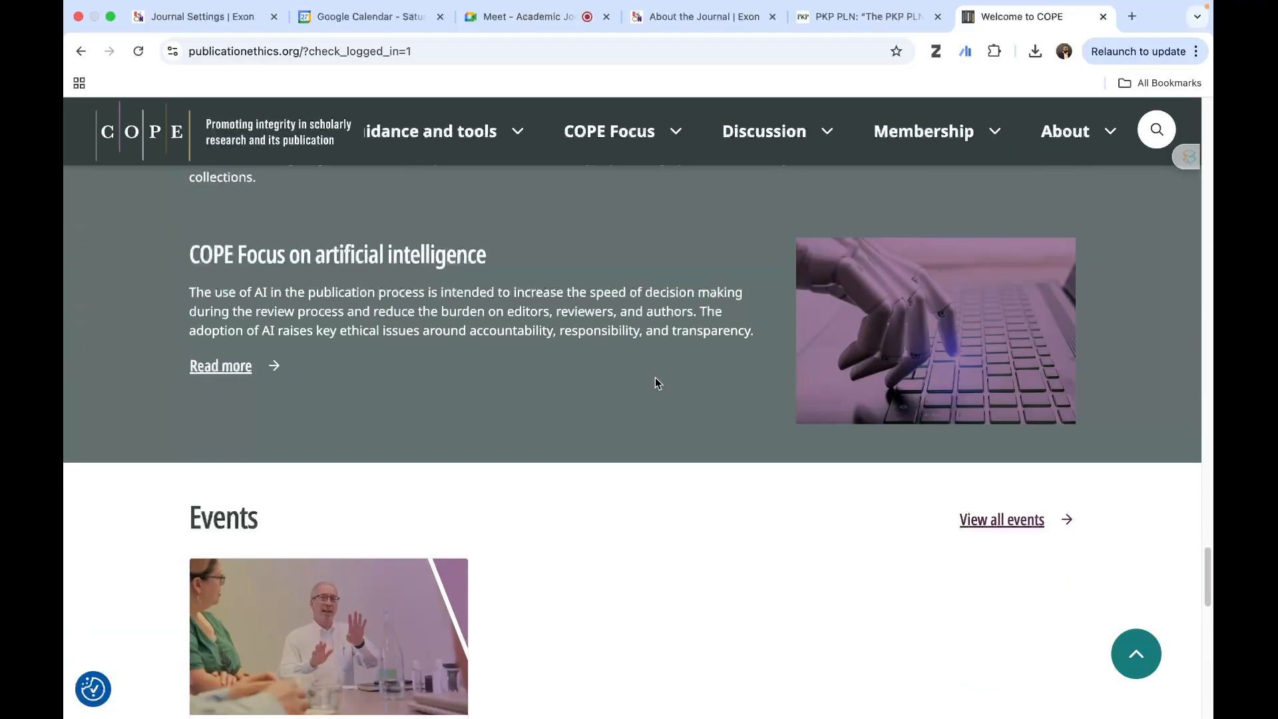
scroll(656, 381, "down", 10)
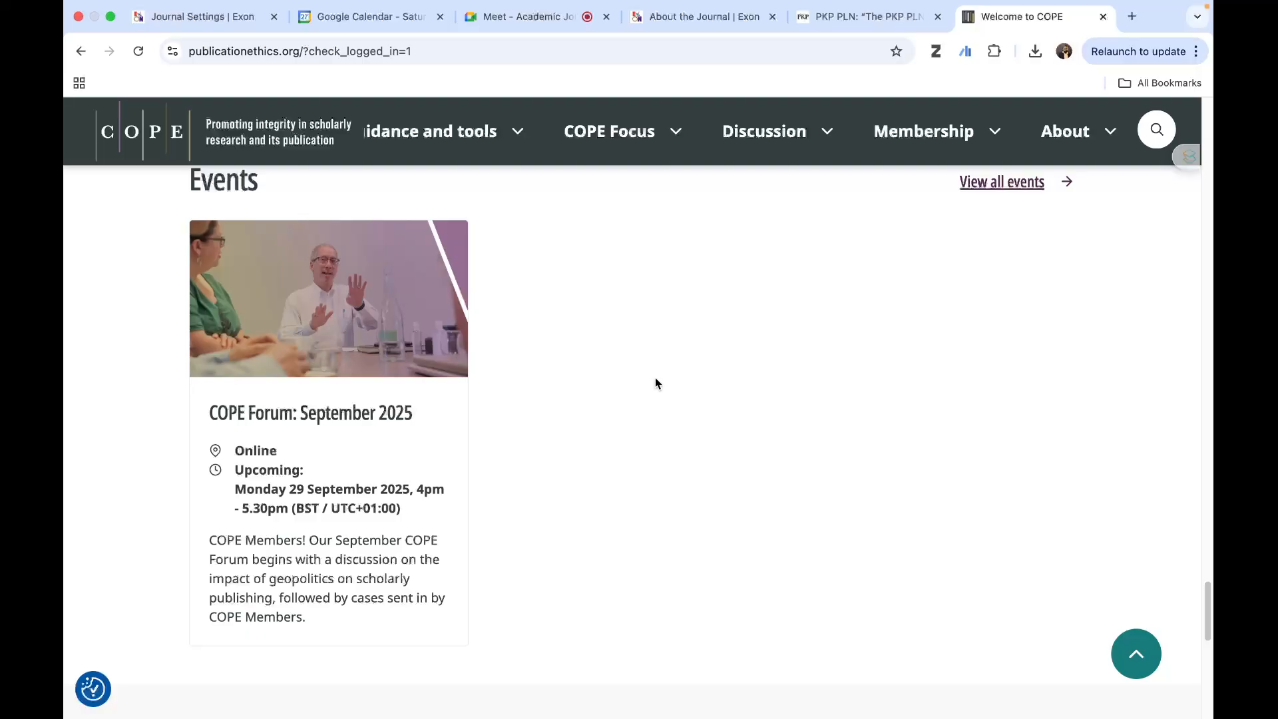
scroll(656, 383, "up", 20)
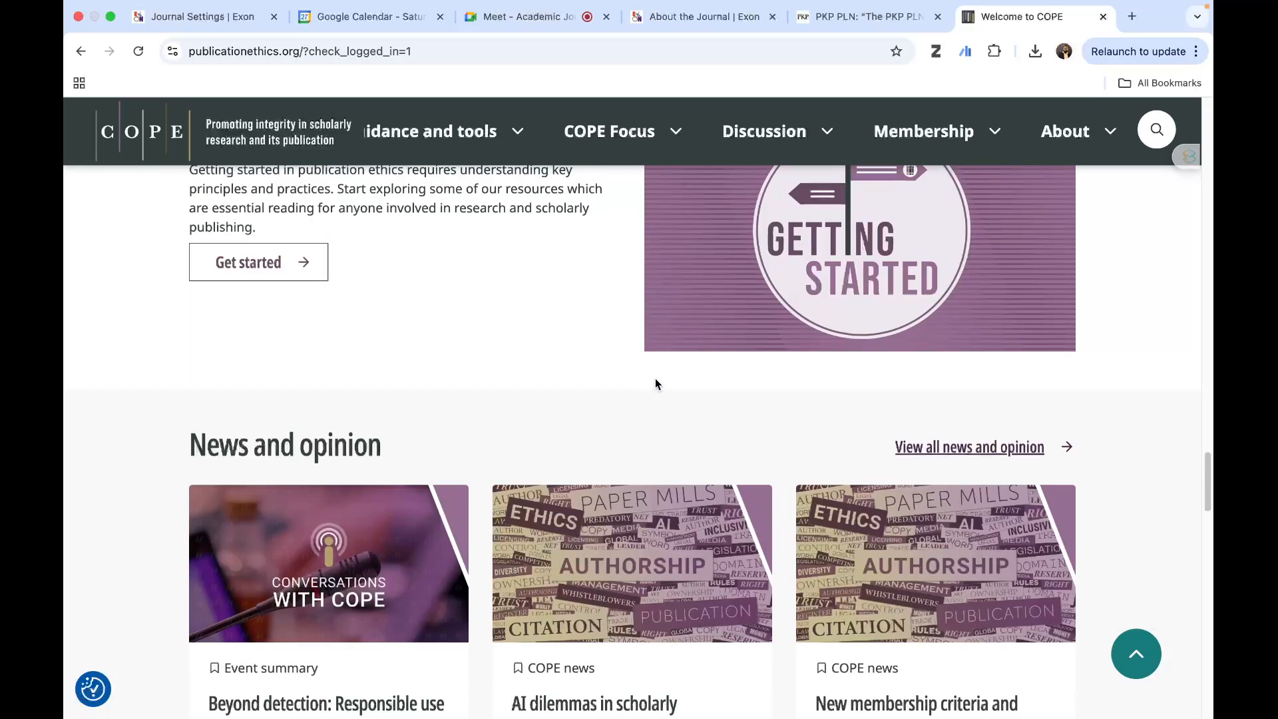
scroll(662, 373, "up", 10)
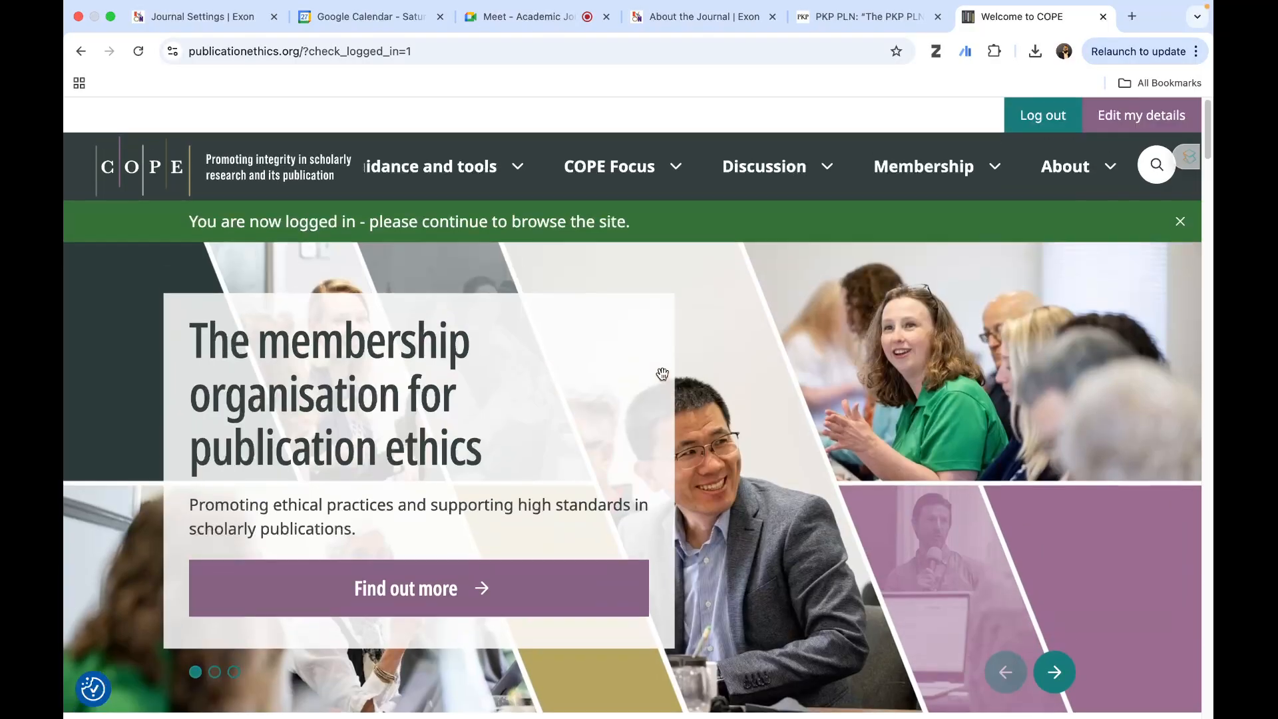
mouse_move(917, 178)
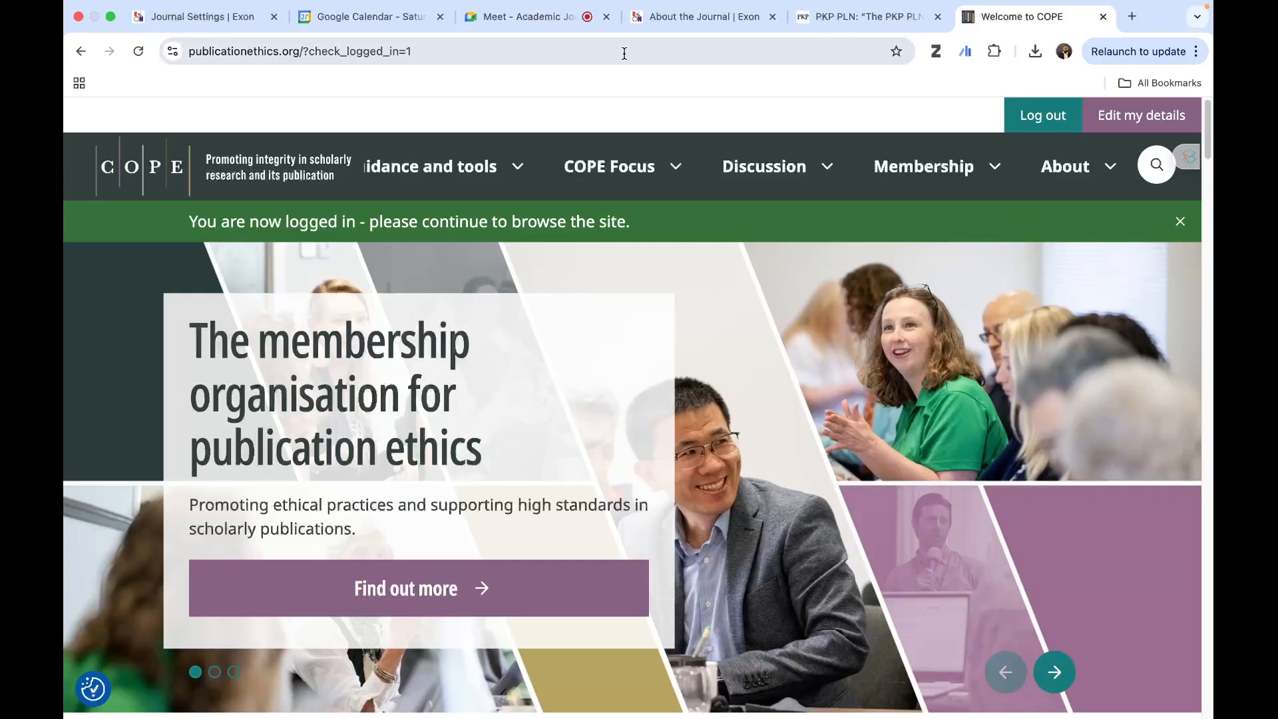
- Return to the About the Journal page and examine its plagiarism policy, COPE flow chart links and preprint policy
left_click(656, 16)
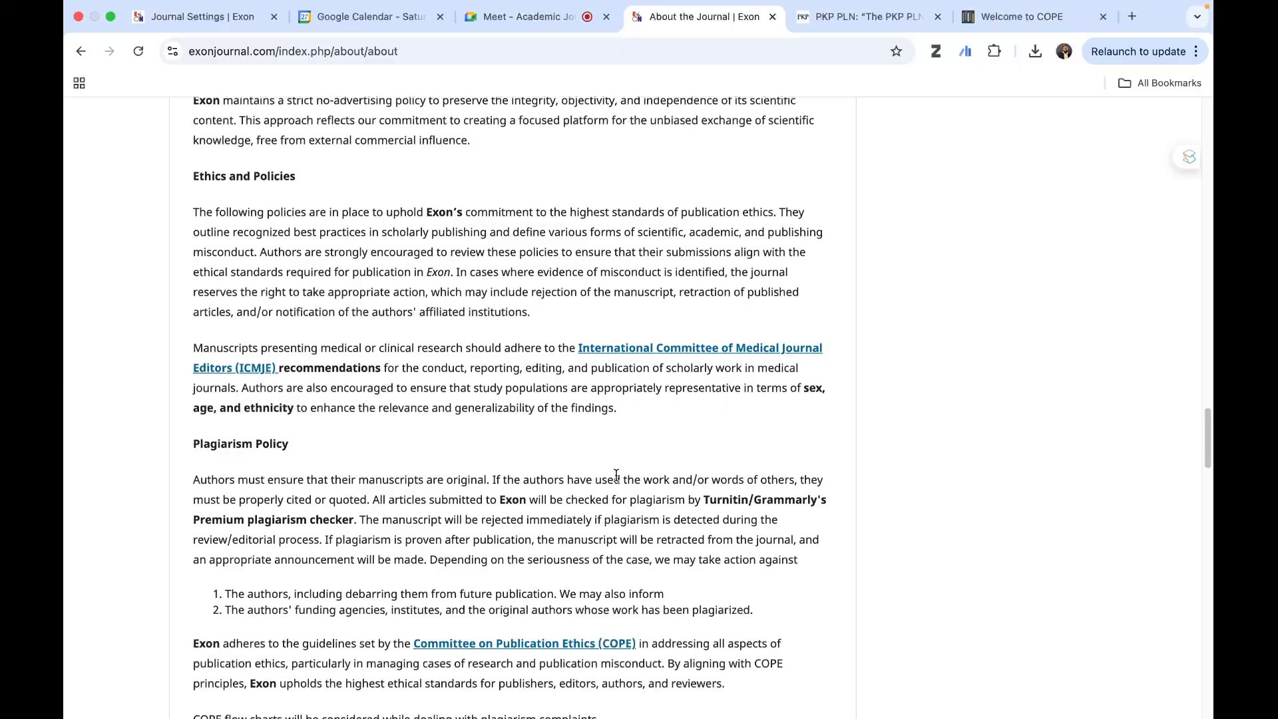
scroll(617, 476, "down", 4)
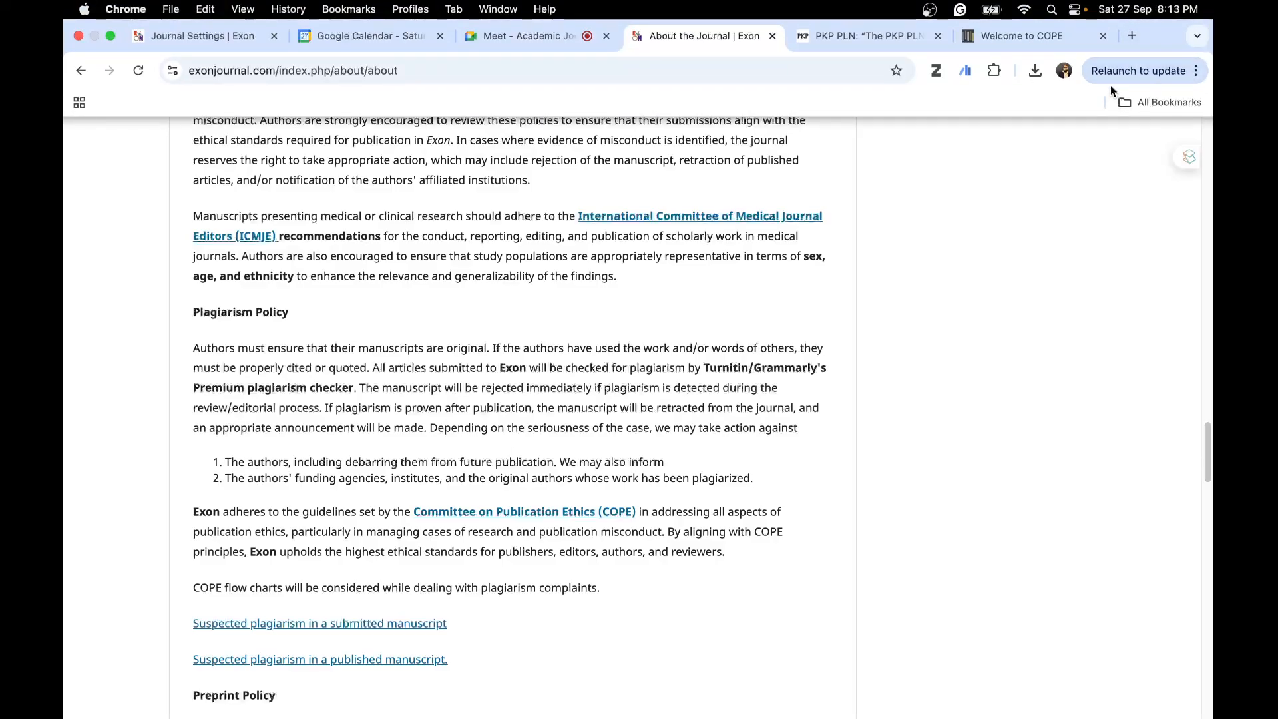
scroll(755, 421, "down", 3)
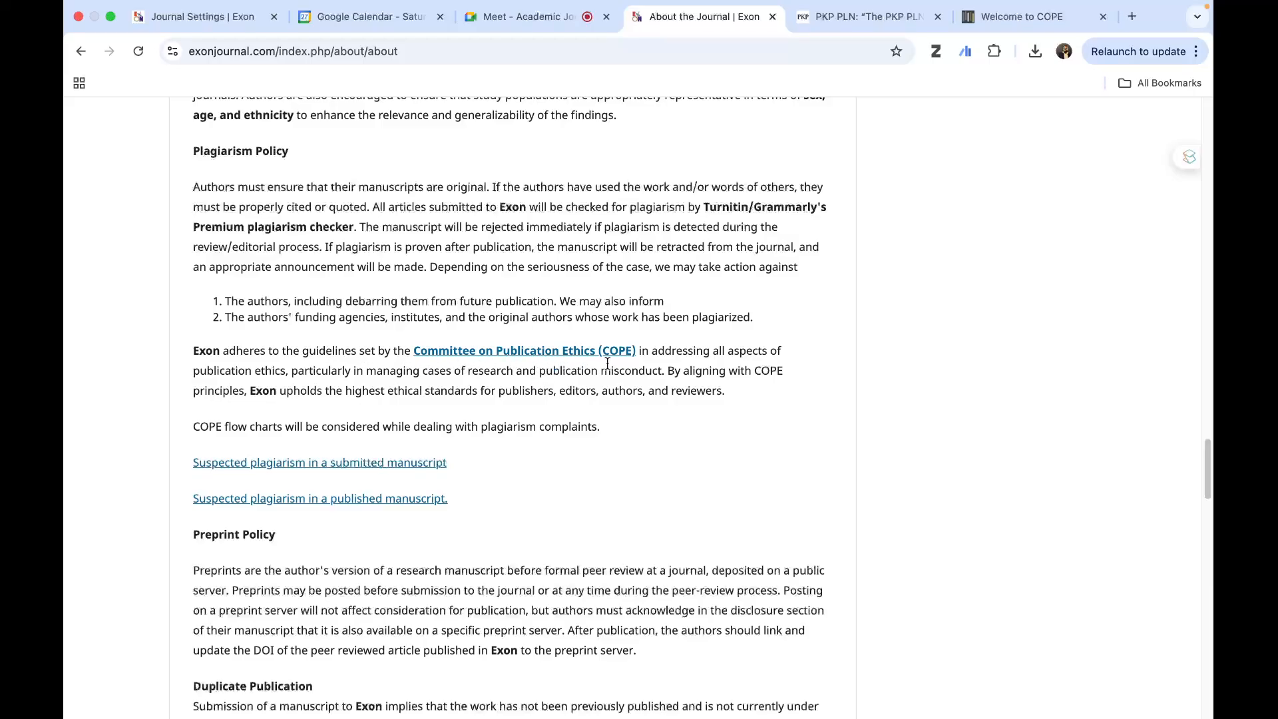
scroll(548, 424, "down", 3)
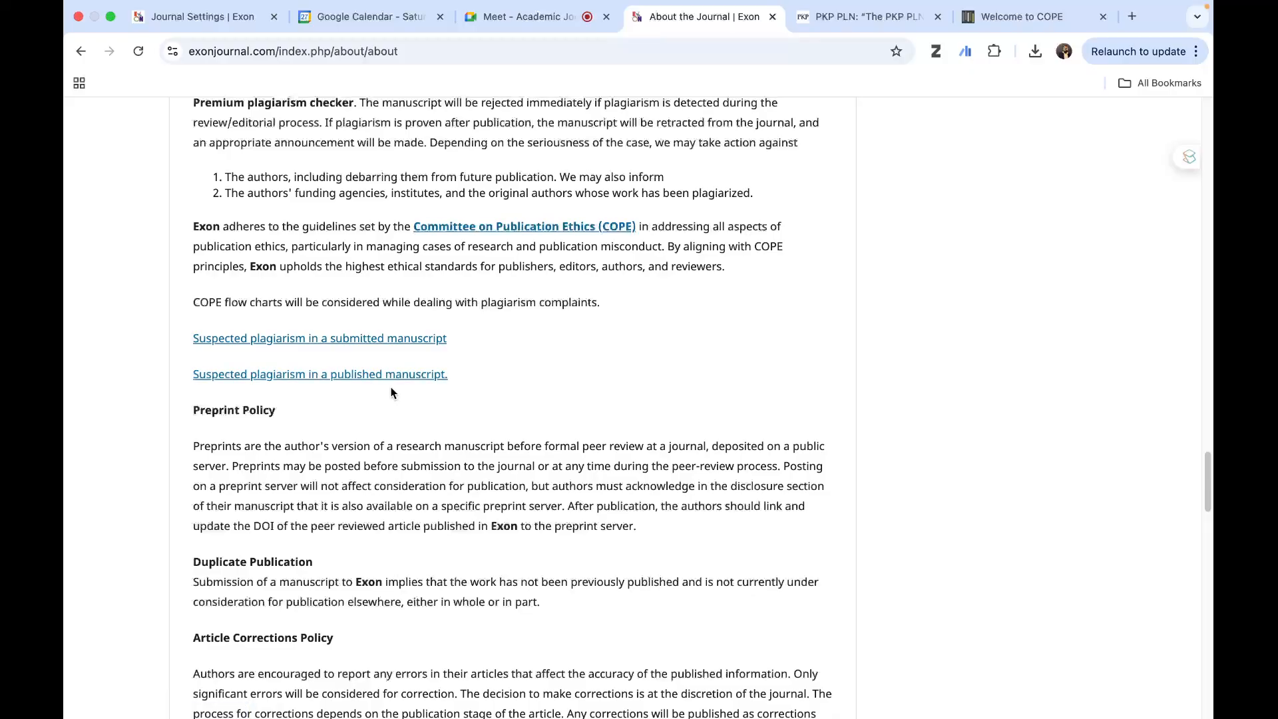
scroll(391, 393, "down", 2)
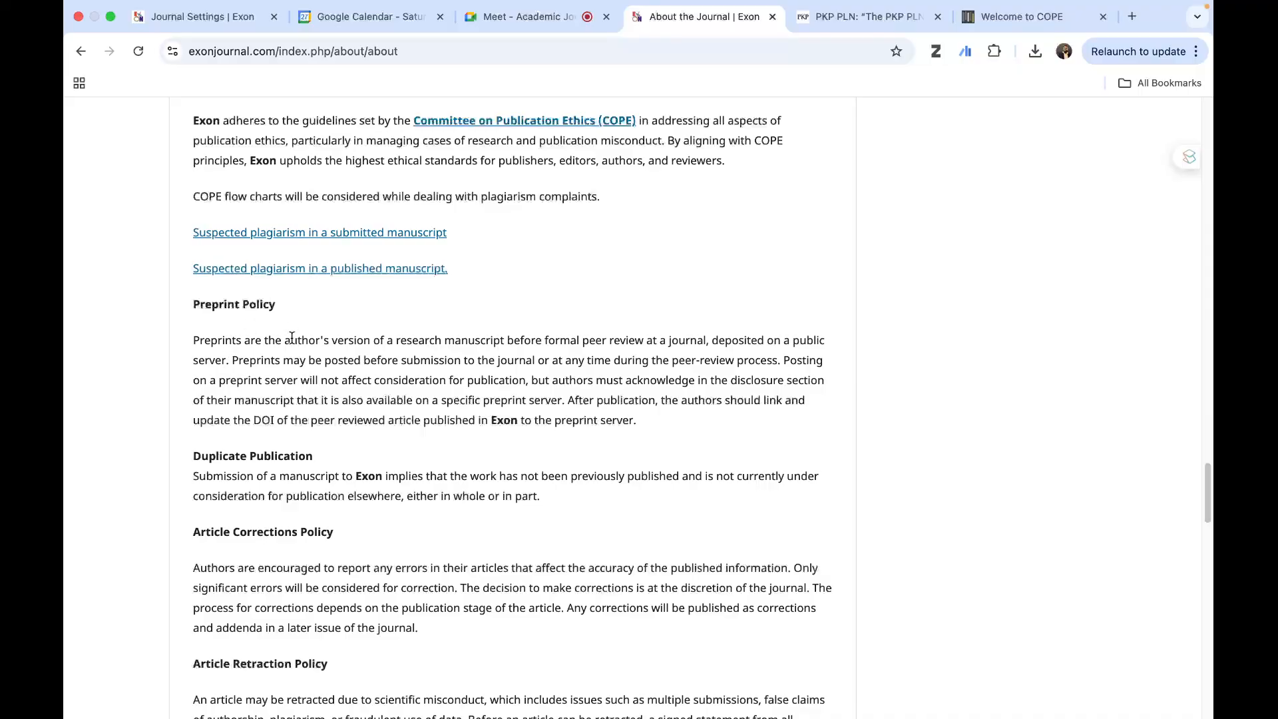
scroll(266, 363, "down", 1)
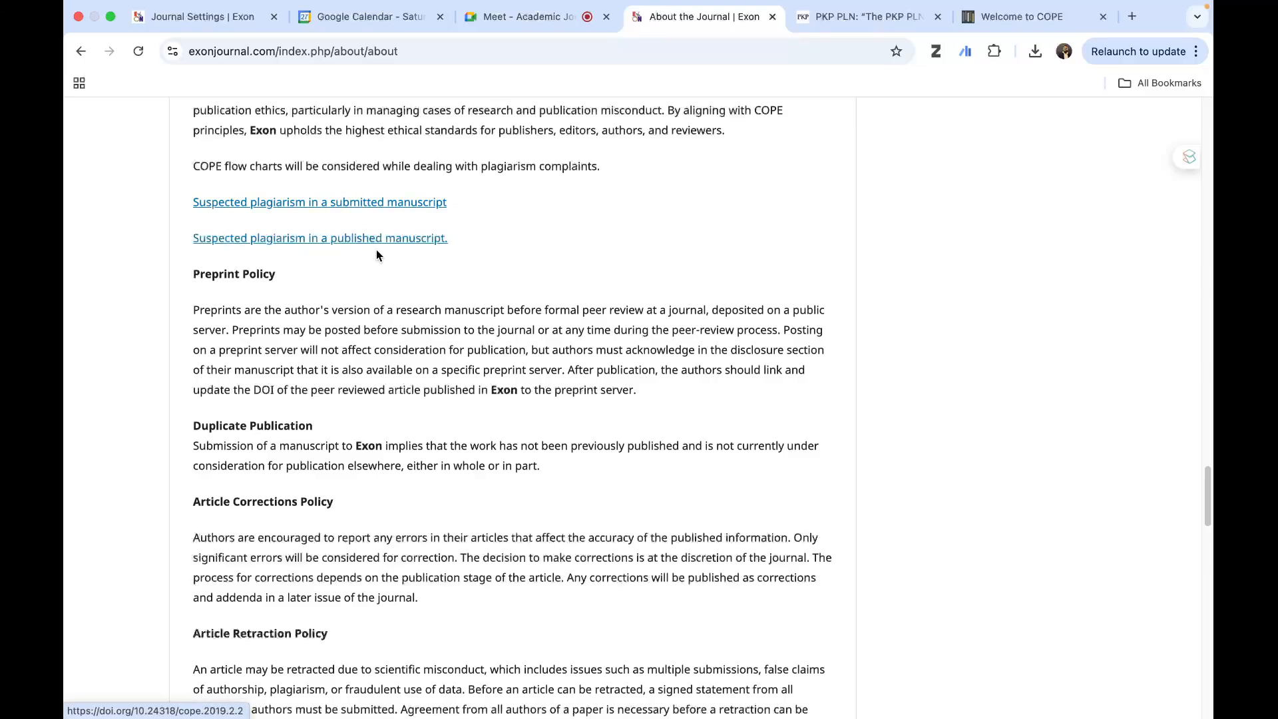
scroll(332, 318, "down", 1)
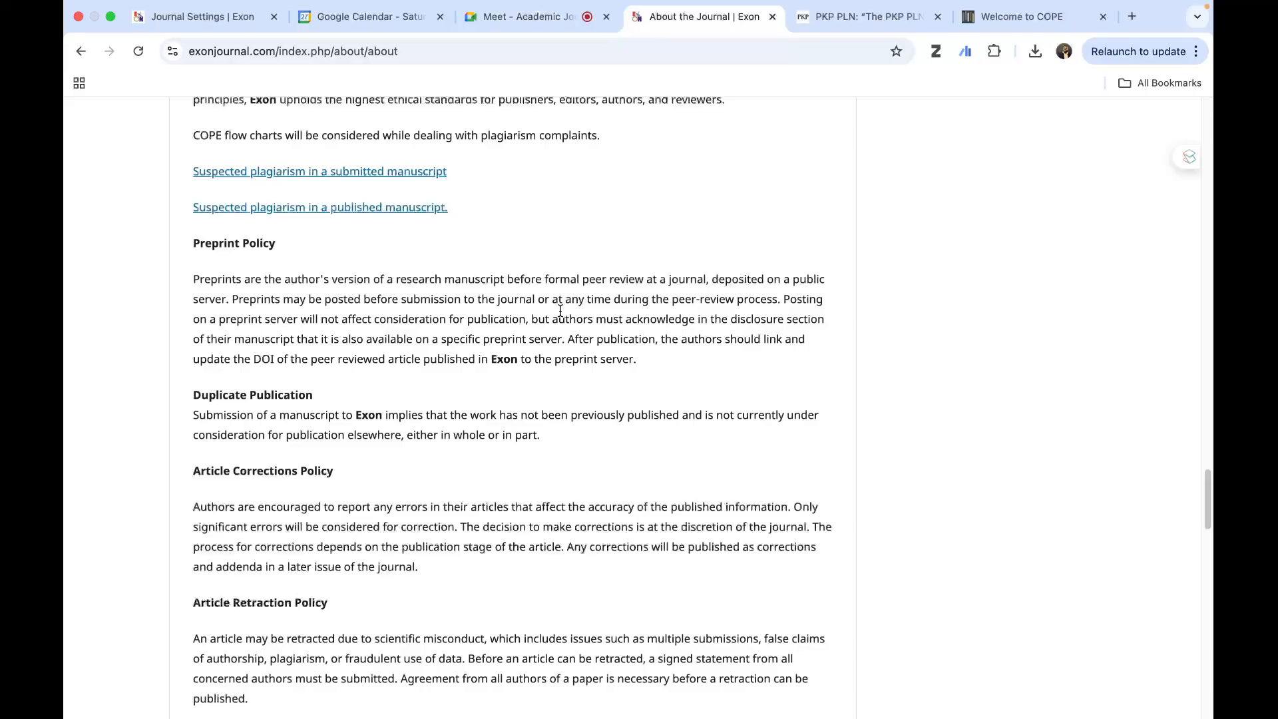
scroll(559, 311, "down", 3)
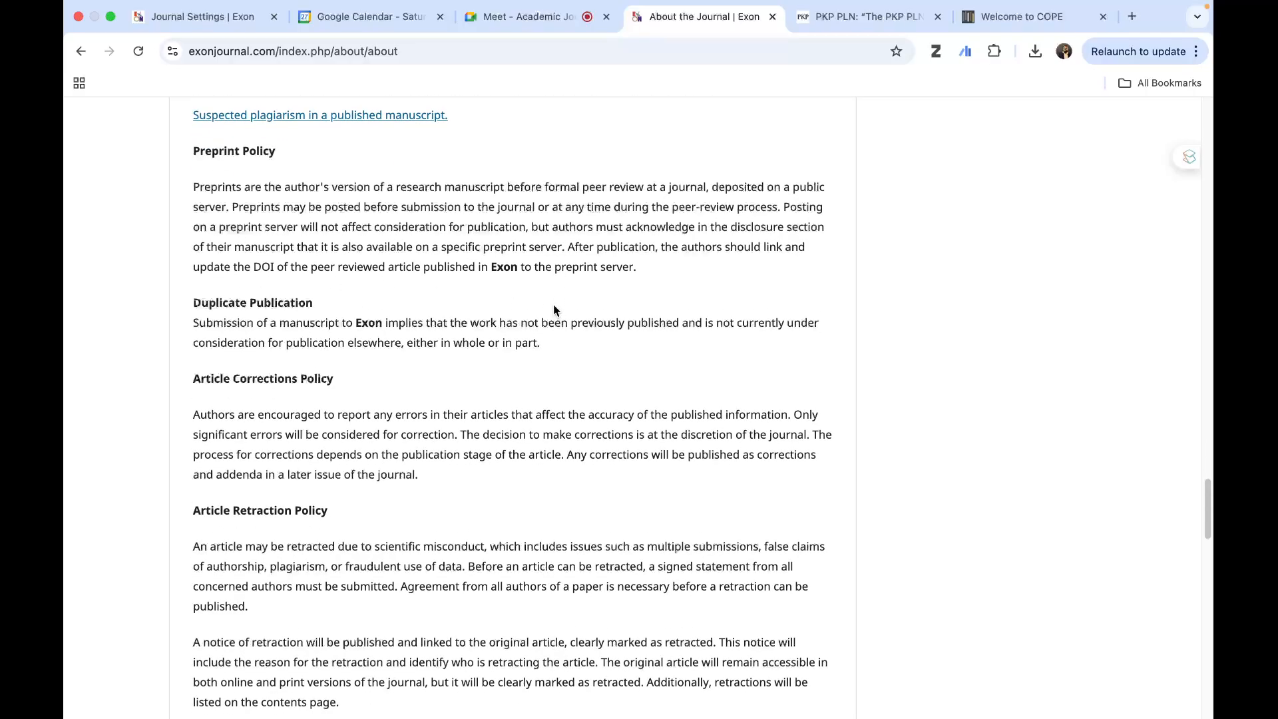
- Read the duplicate publication, article corrections, retraction, withdrawal and archiving policies, and highlight "Internet Archive" in the Archiving Policy
scroll(481, 341, "down", 4)
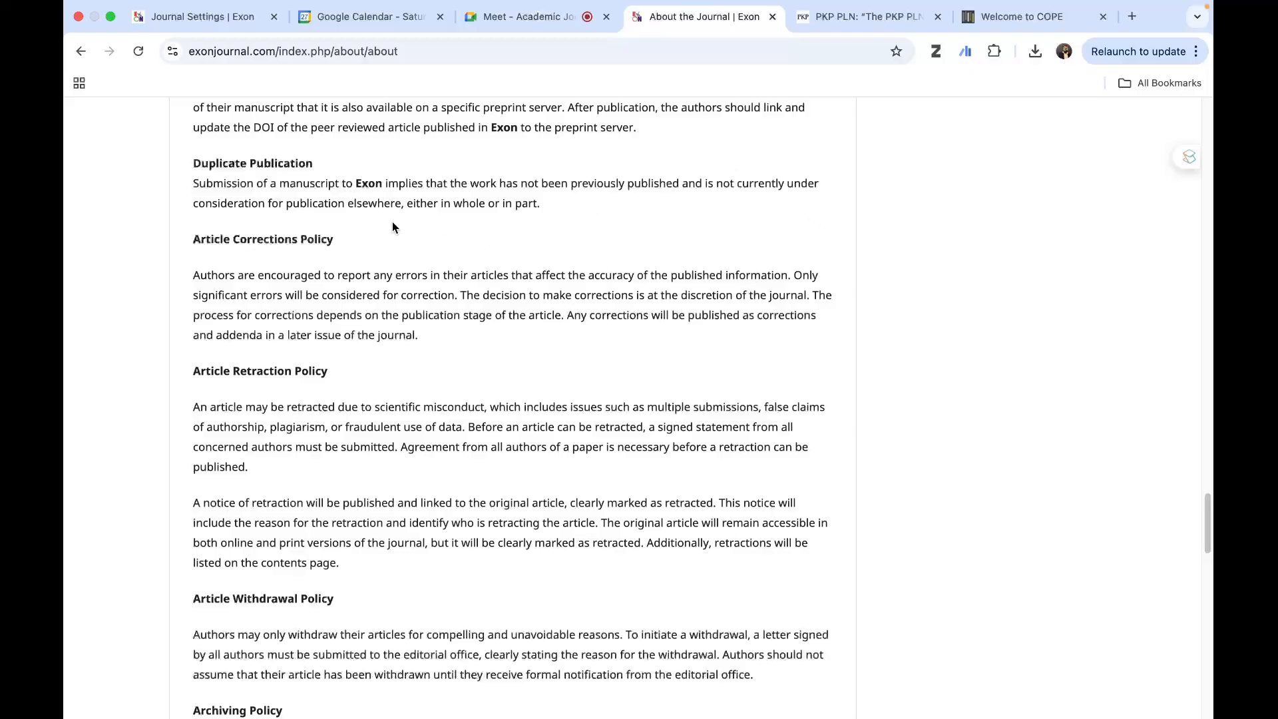
scroll(593, 264, "down", 1)
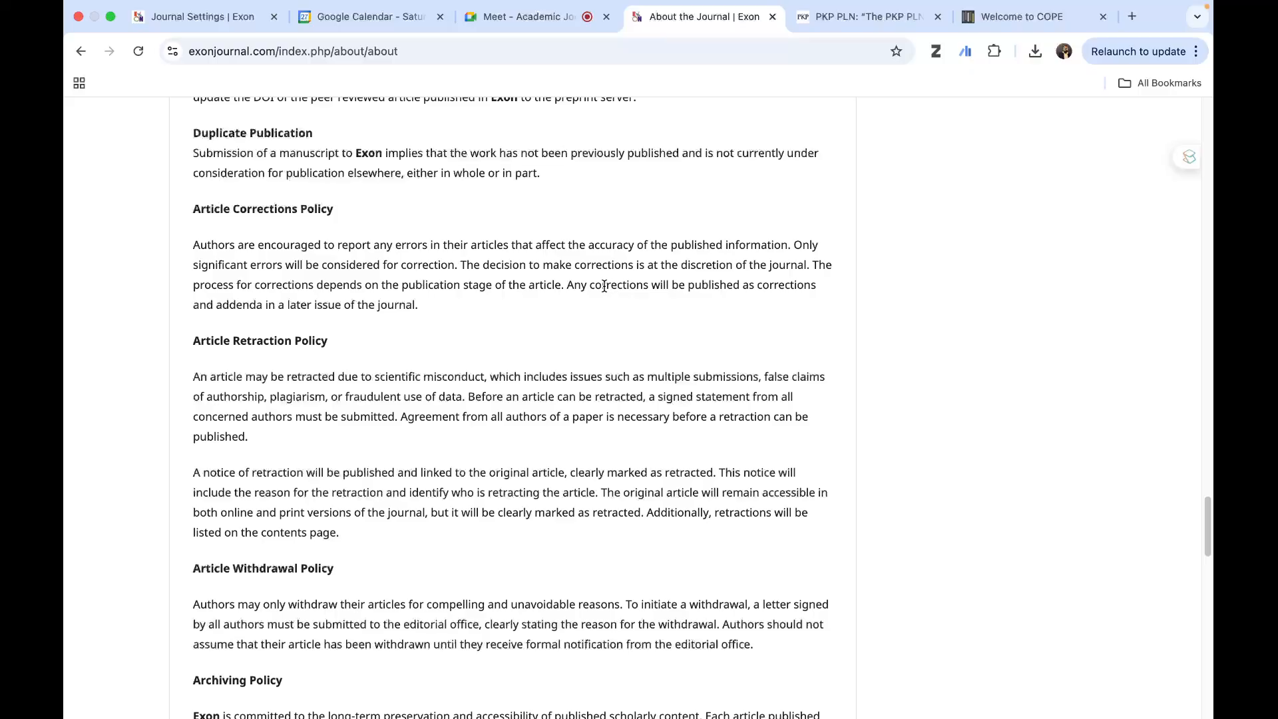
scroll(480, 330, "down", 1)
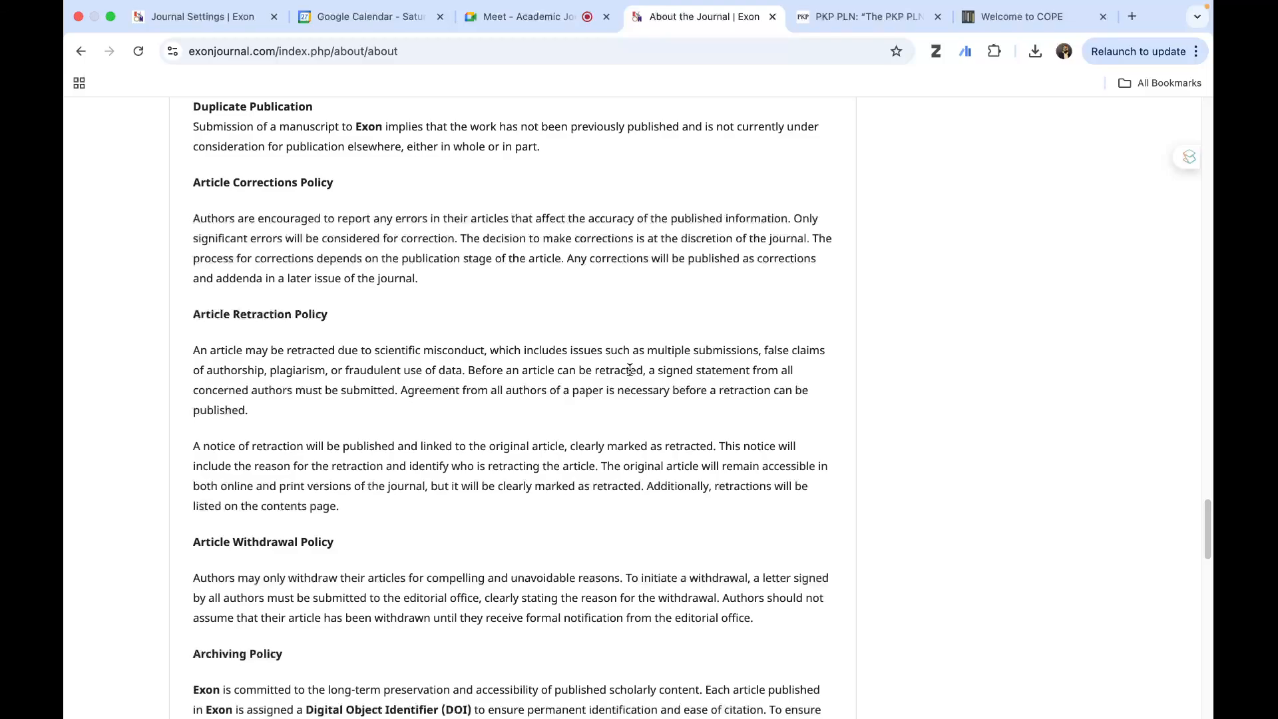
scroll(636, 366, "down", 5)
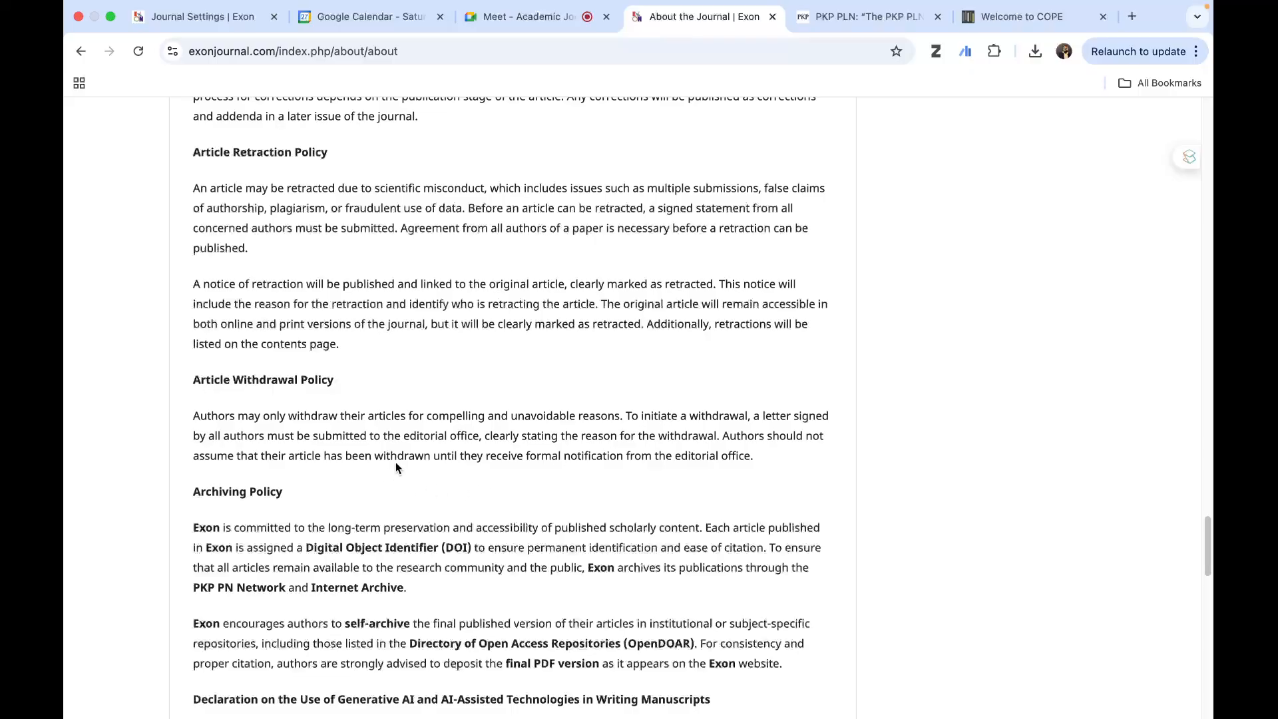
scroll(491, 398, "down", 4)
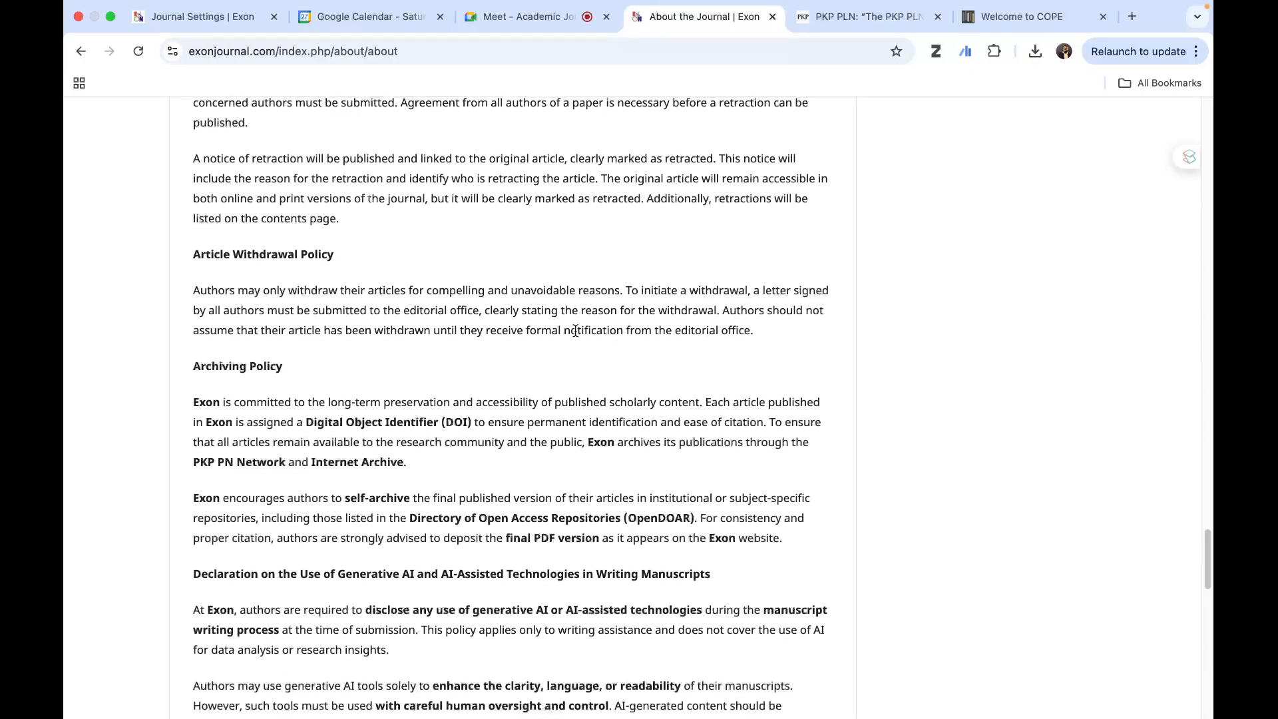
scroll(753, 383, "down", 8)
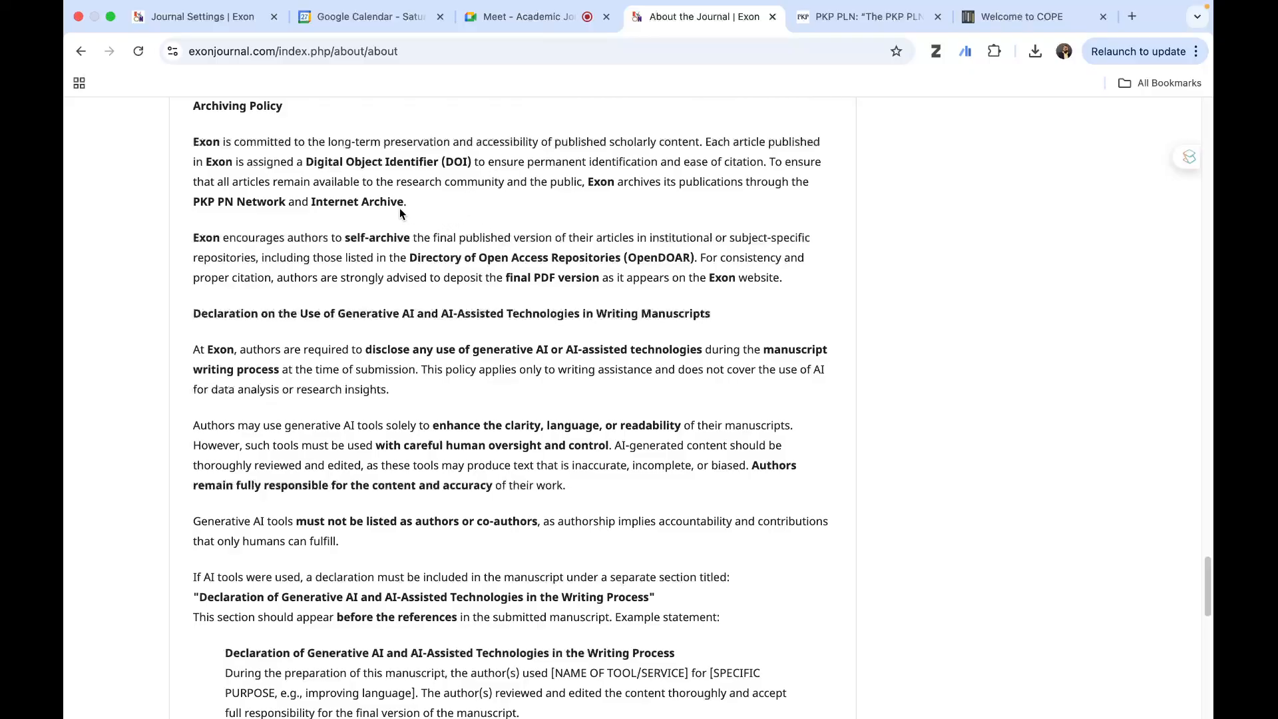
left_click_drag(407, 201, 311, 204)
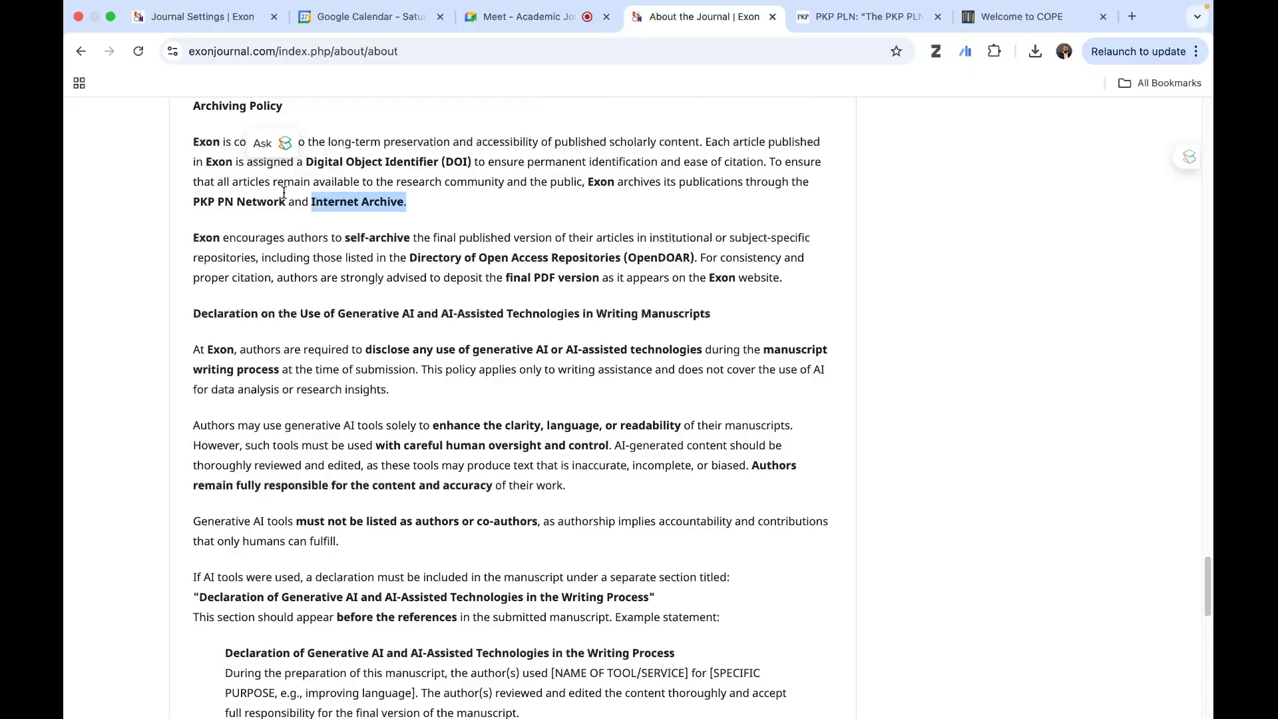
- Check the PKP PLN forum thread, return to the About the Journal page and highlight "PKP PN Network" in the Archiving Policy
left_click(197, 18)
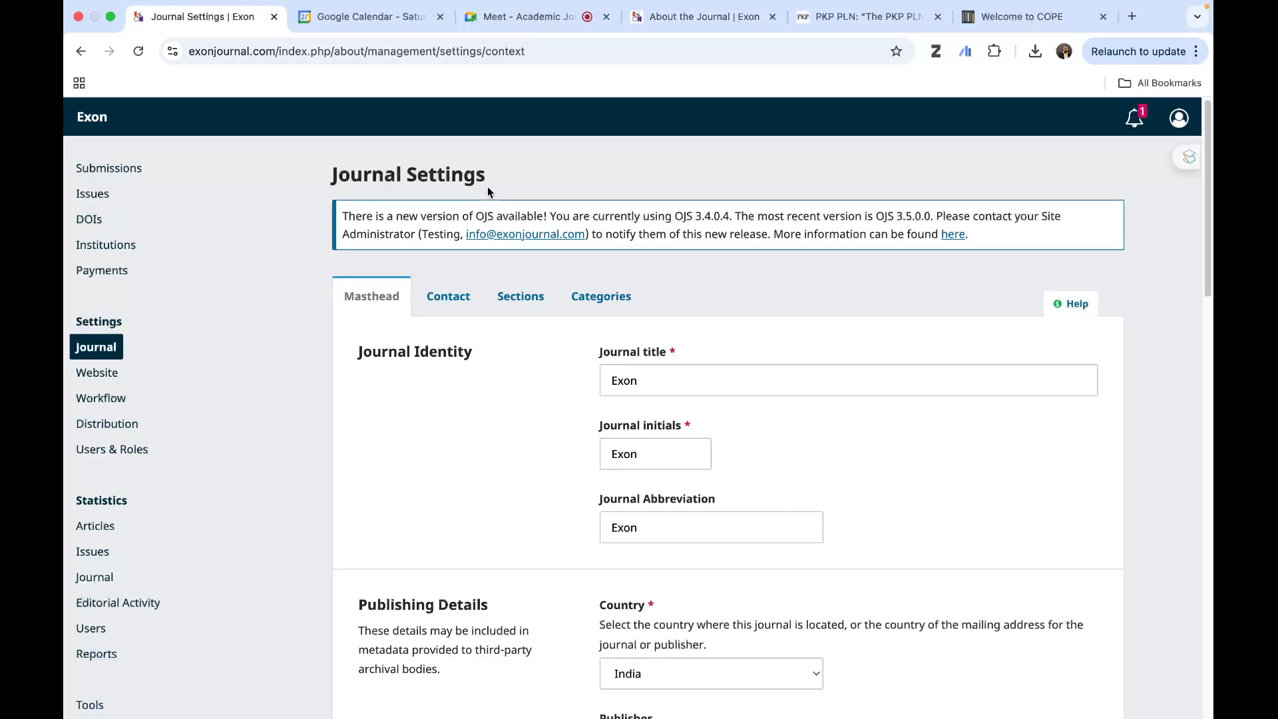
left_click(852, 19)
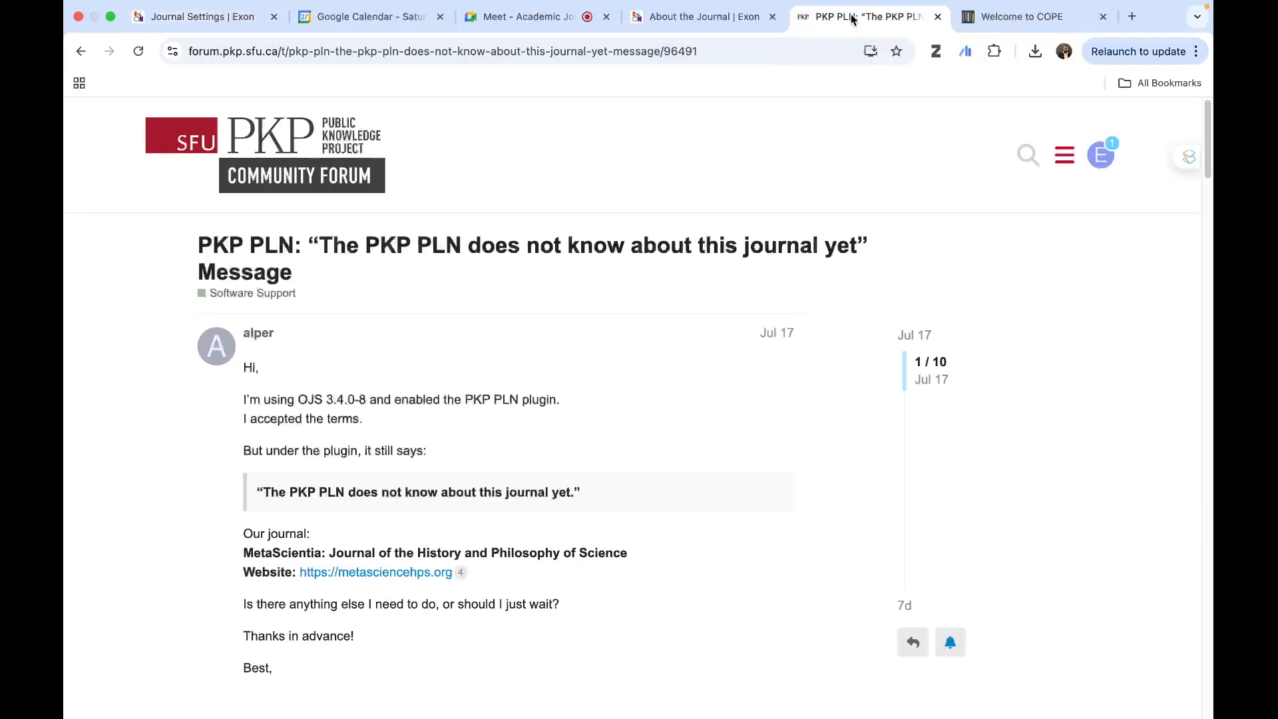
left_click(699, 16)
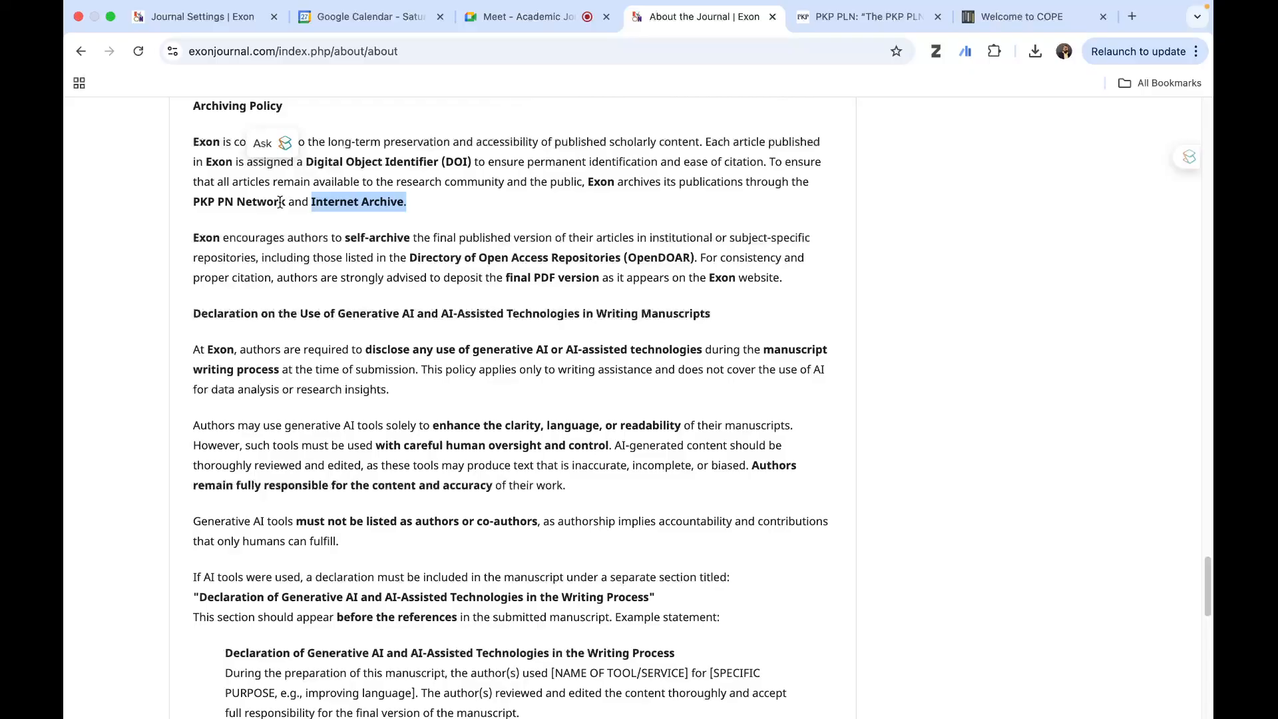
left_click_drag(279, 203, 189, 207)
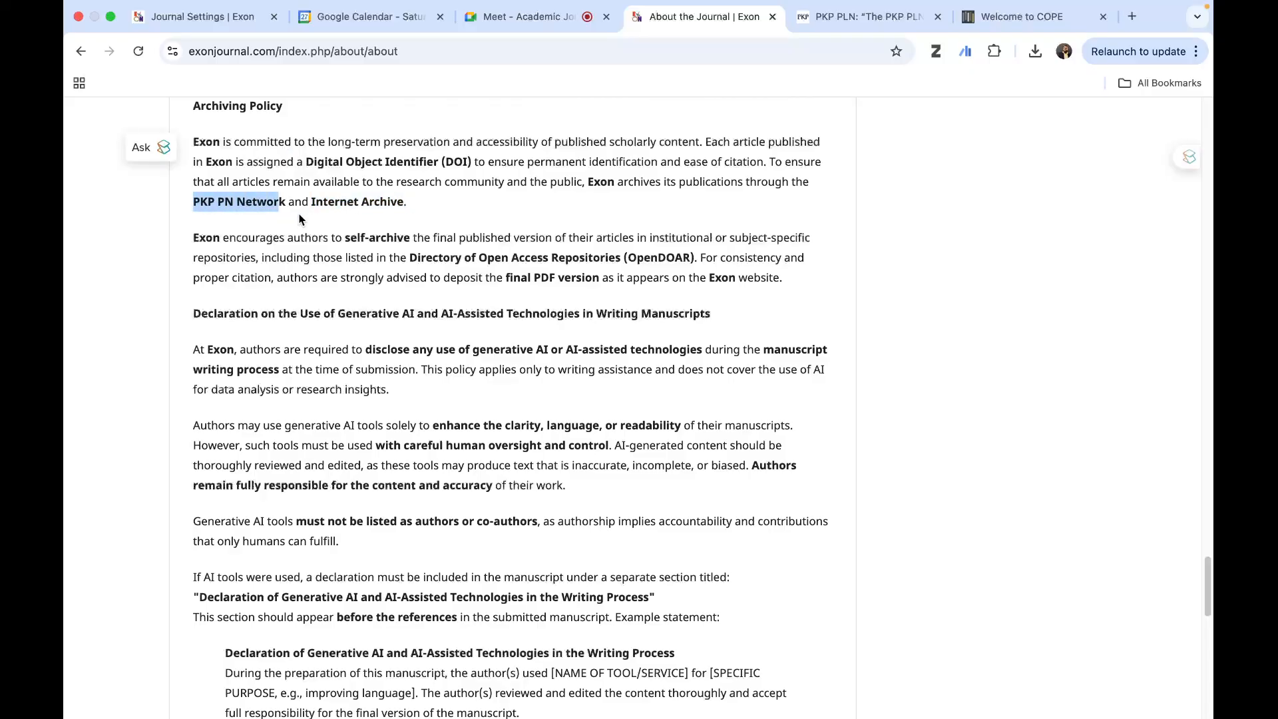
left_click_drag(288, 203, 180, 208)
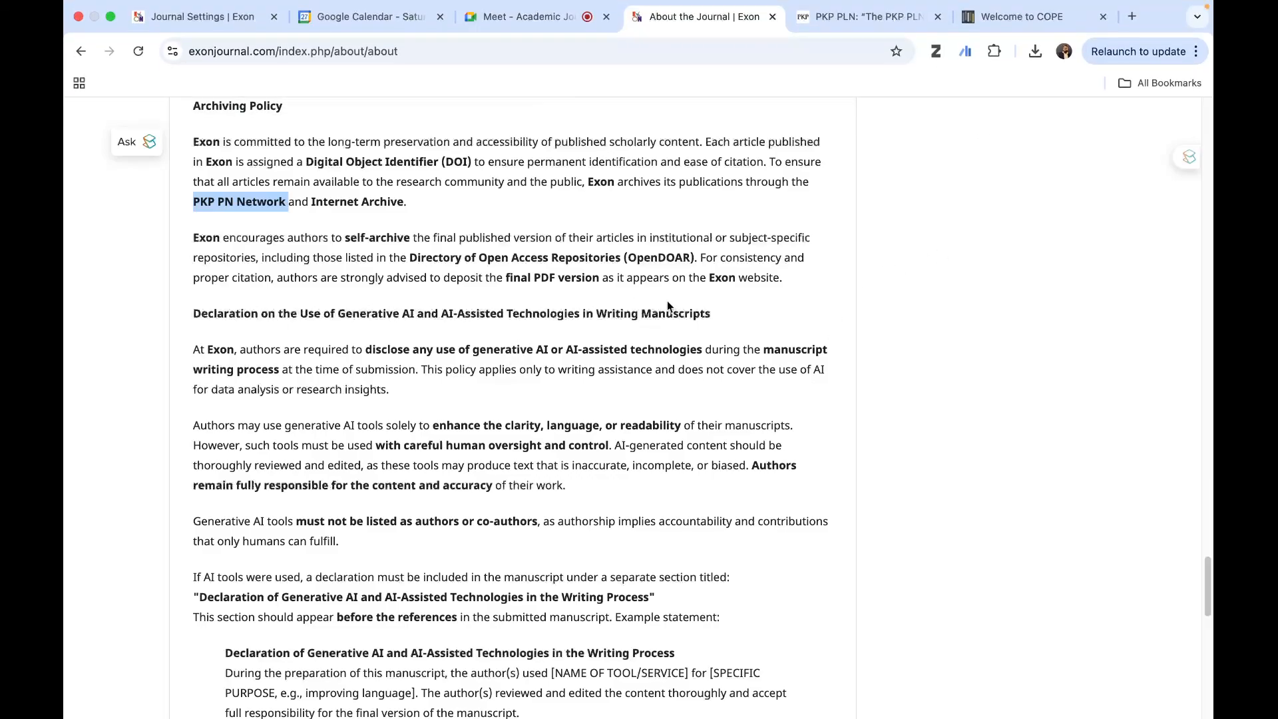
- Highlight the generative AI declaration heading, read that policy through its editor and reviewer note, and return to the page's start
left_click_drag(711, 314, 202, 313)
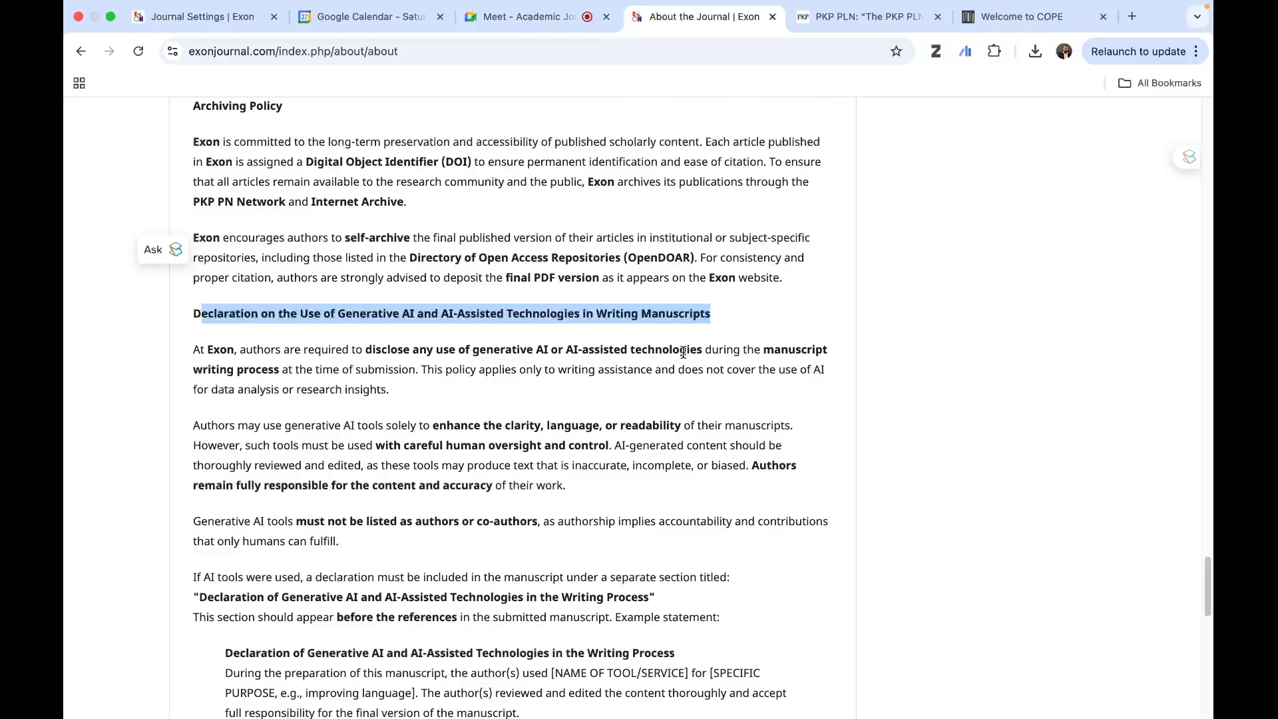
scroll(680, 353, "down", 3)
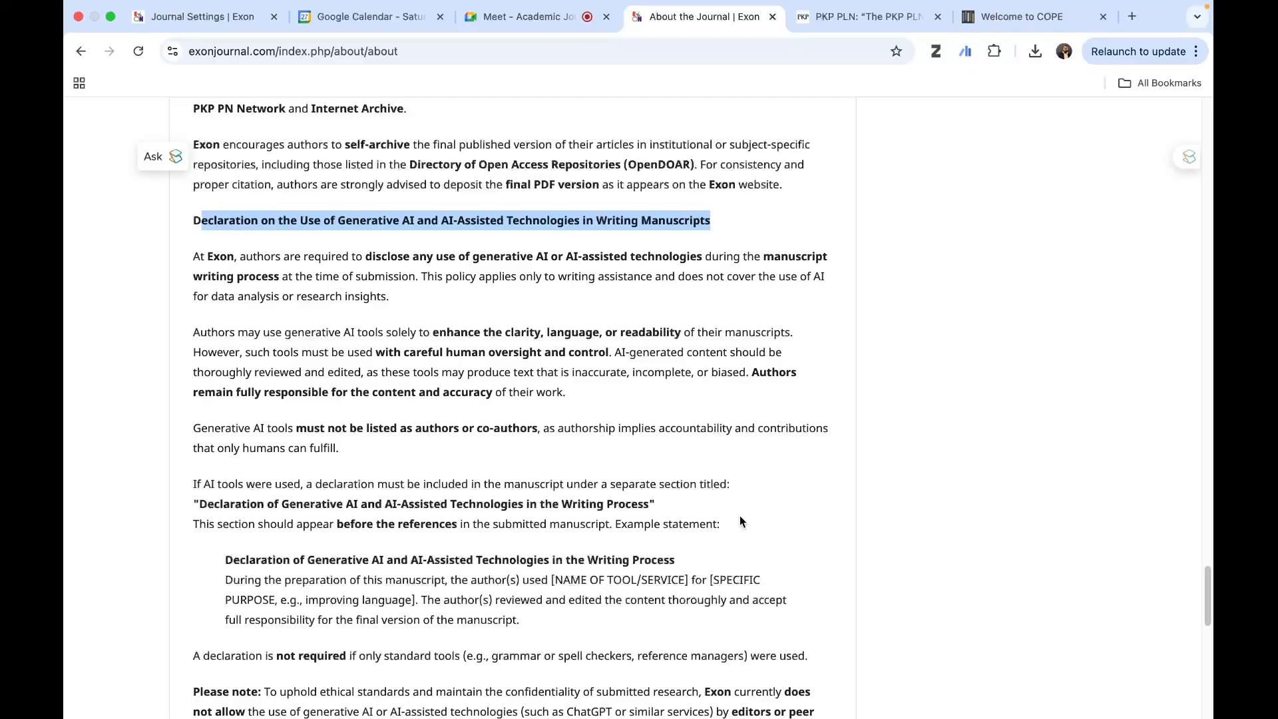
scroll(703, 557, "down", 3)
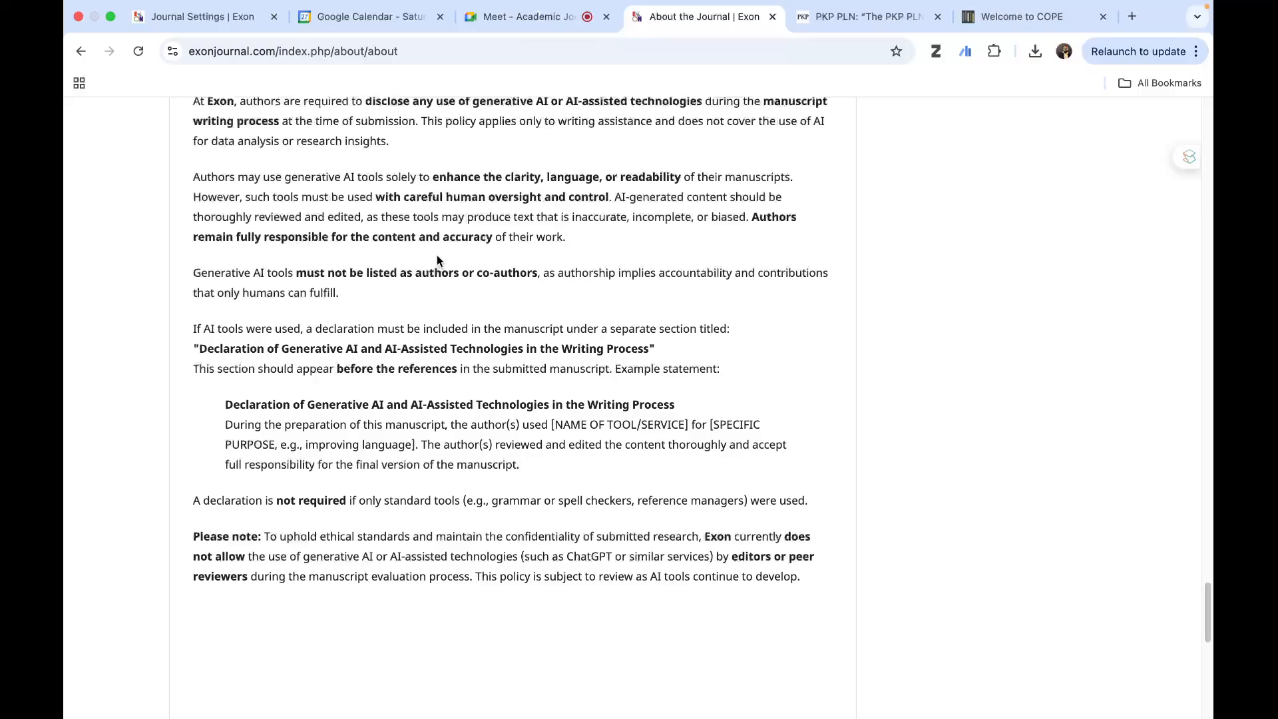
scroll(456, 386, "down", 1)
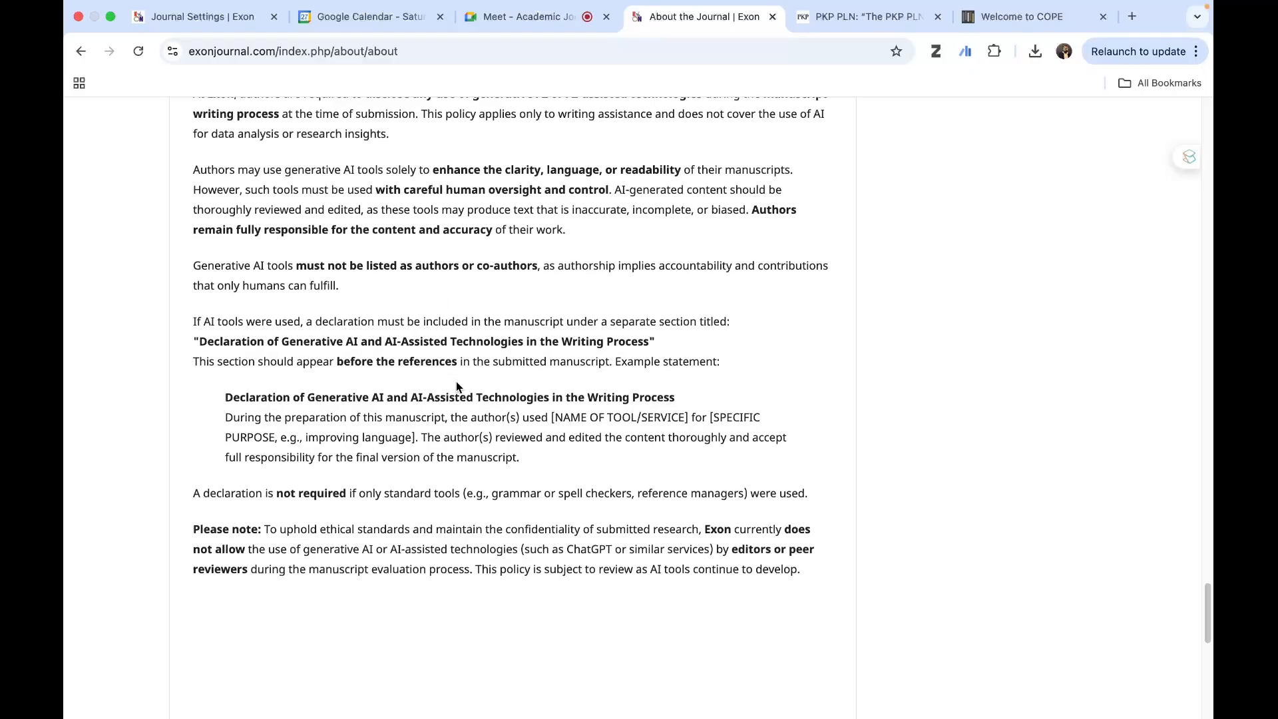
scroll(448, 449, "up", 2)
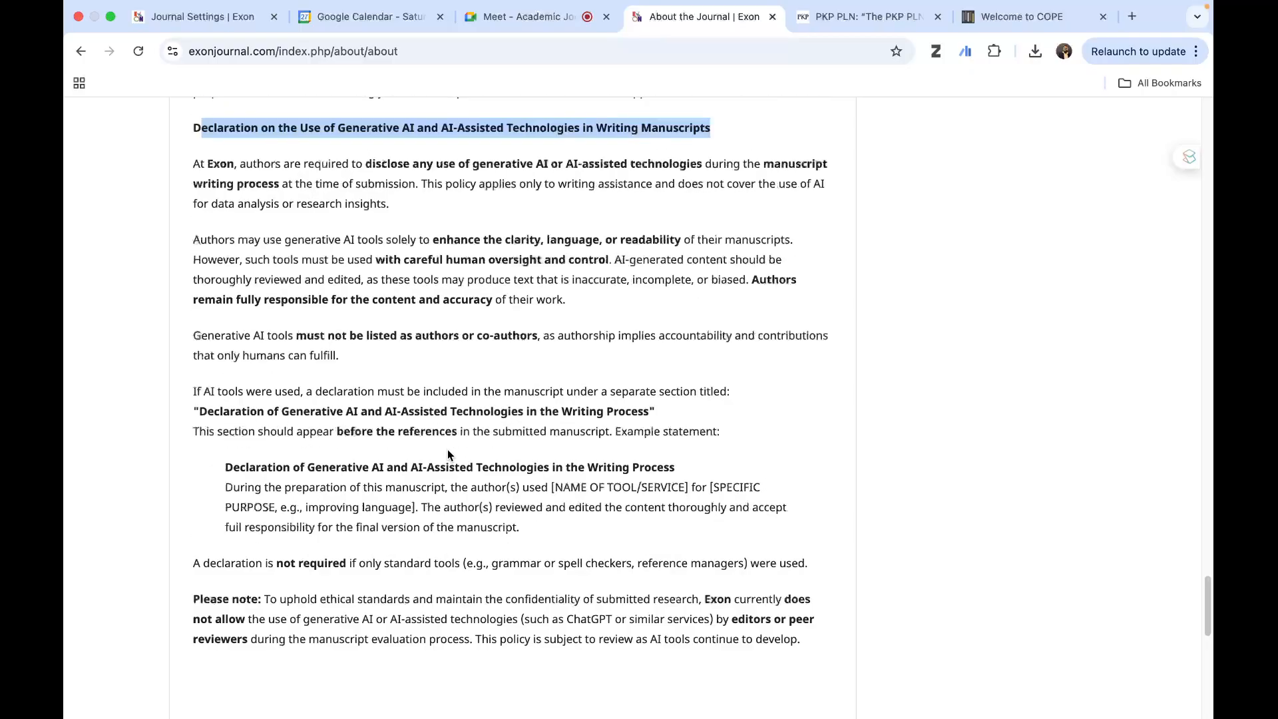
scroll(447, 449, "up", 20)
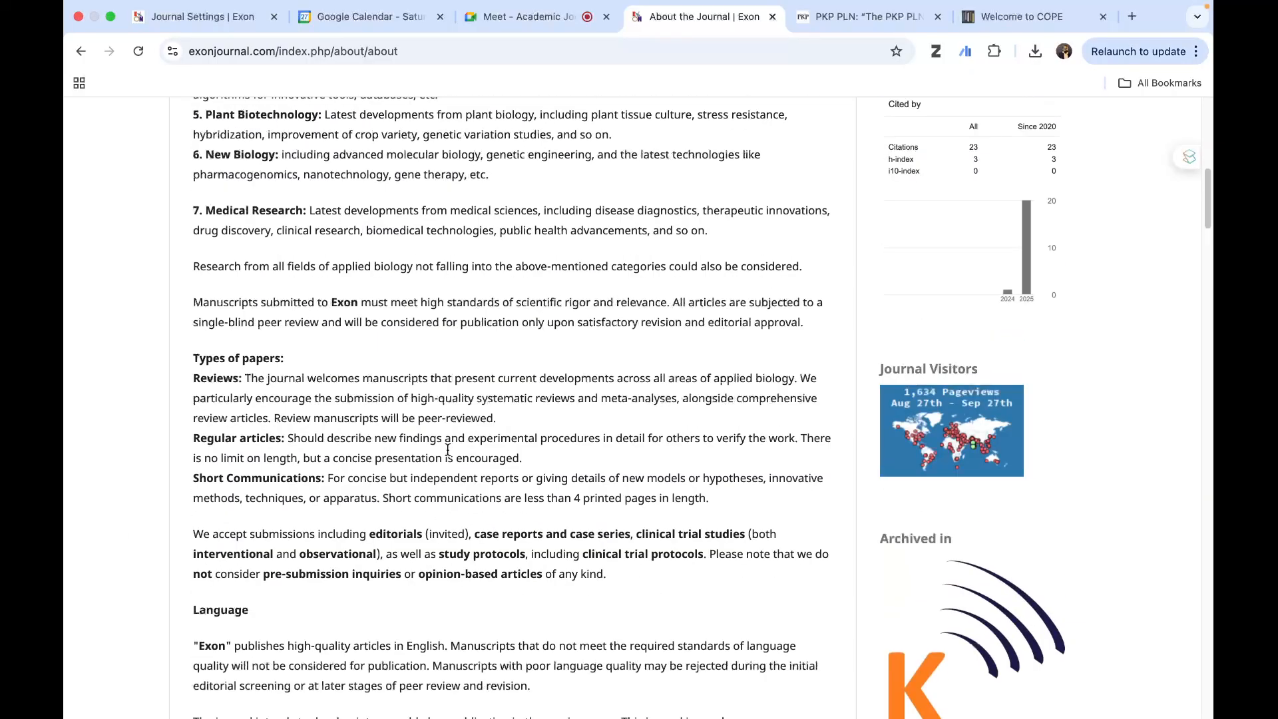
scroll(447, 449, "up", 20)
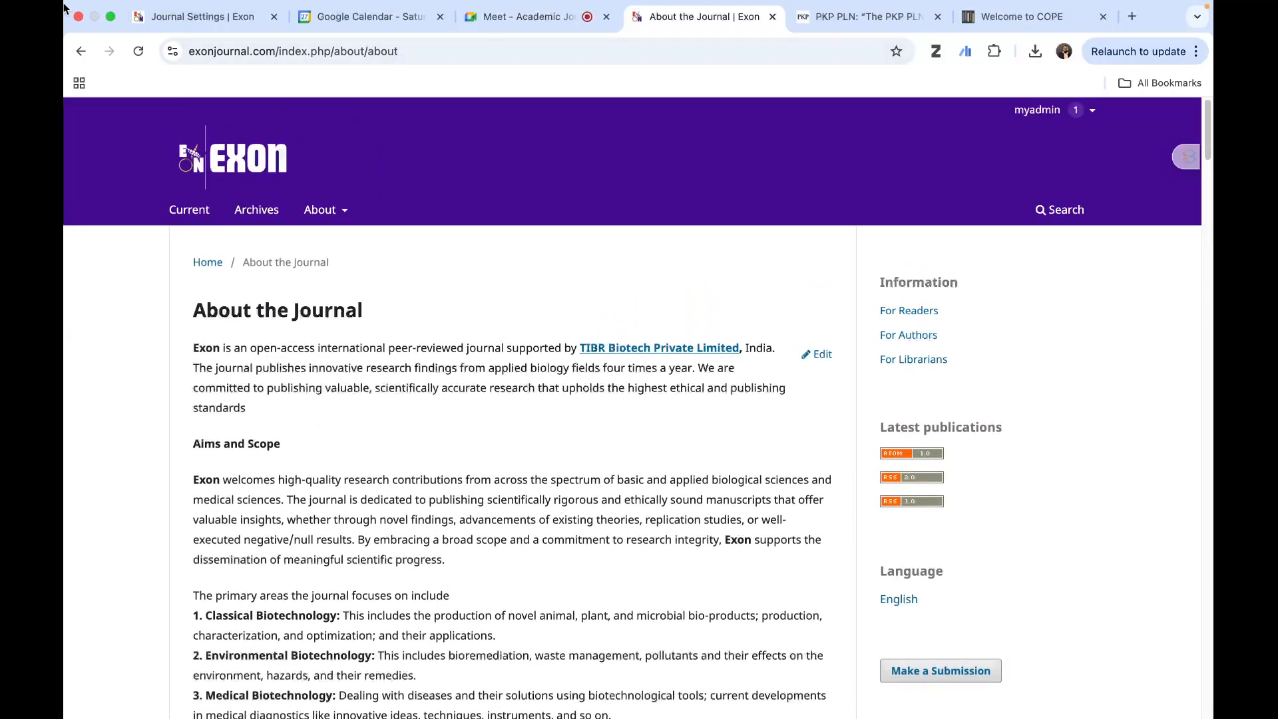
- Review the journal's masthead settings, including the Editorial Team and About the Journal description, and return to the start
left_click(179, 17)
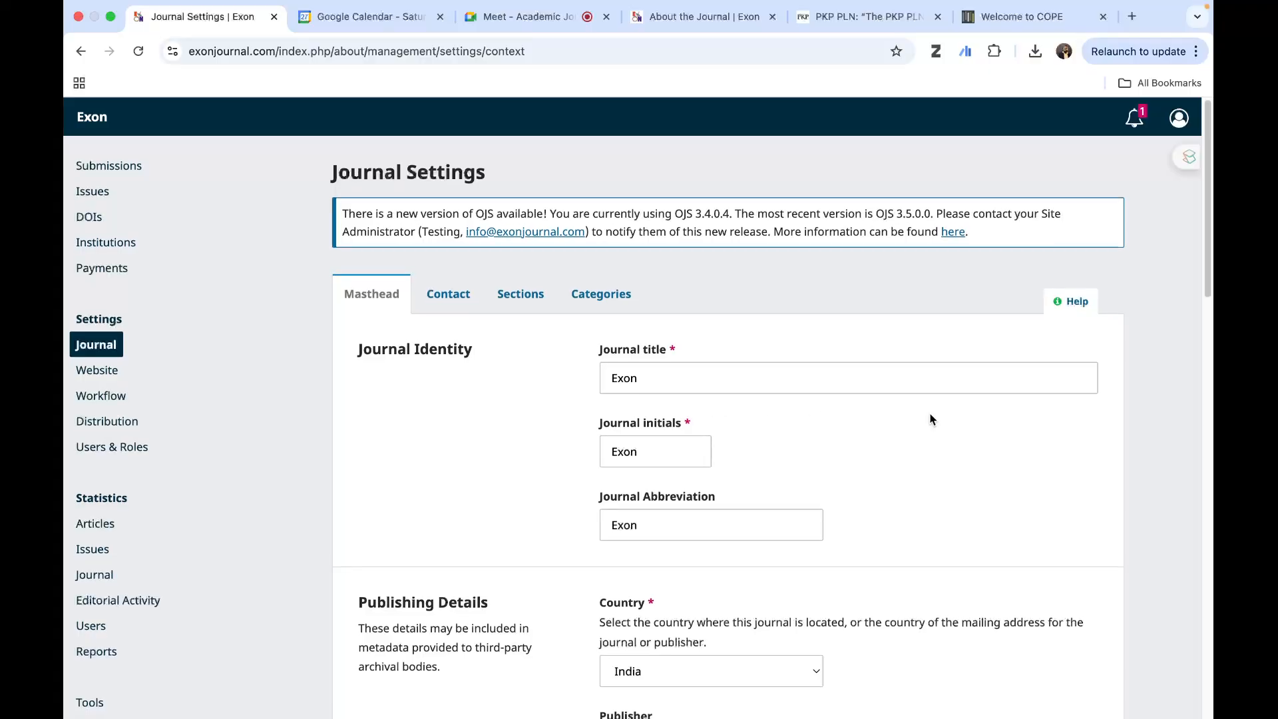
scroll(931, 418, "down", 15)
scroll(930, 513, "down", 5)
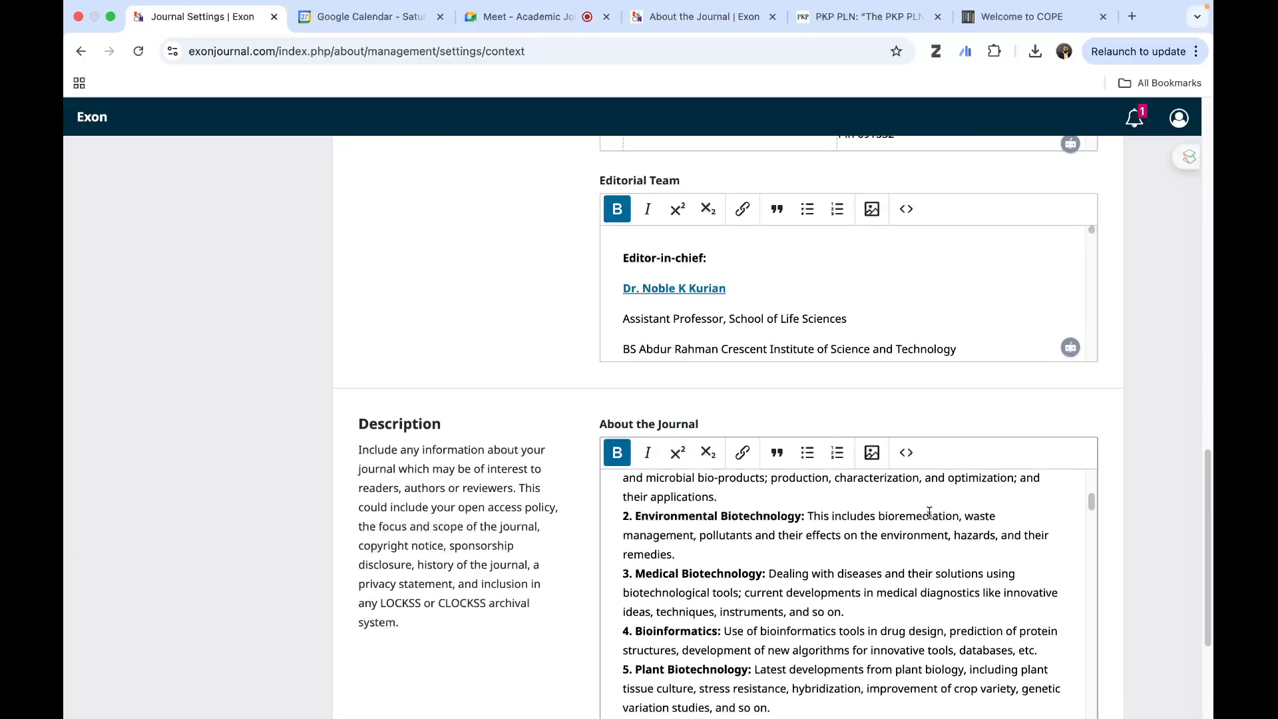
scroll(1143, 410, "down", 3)
scroll(861, 507, "down", 5)
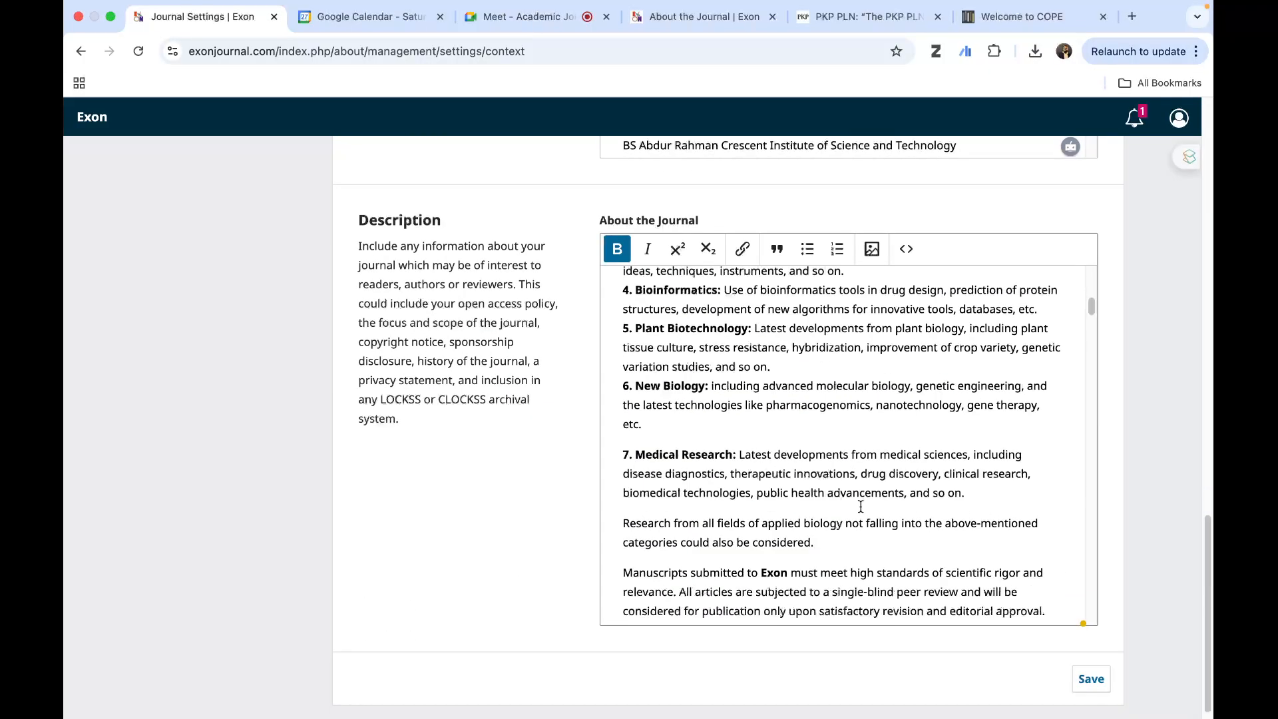
scroll(861, 507, "down", 5)
scroll(1148, 371, "up", 20)
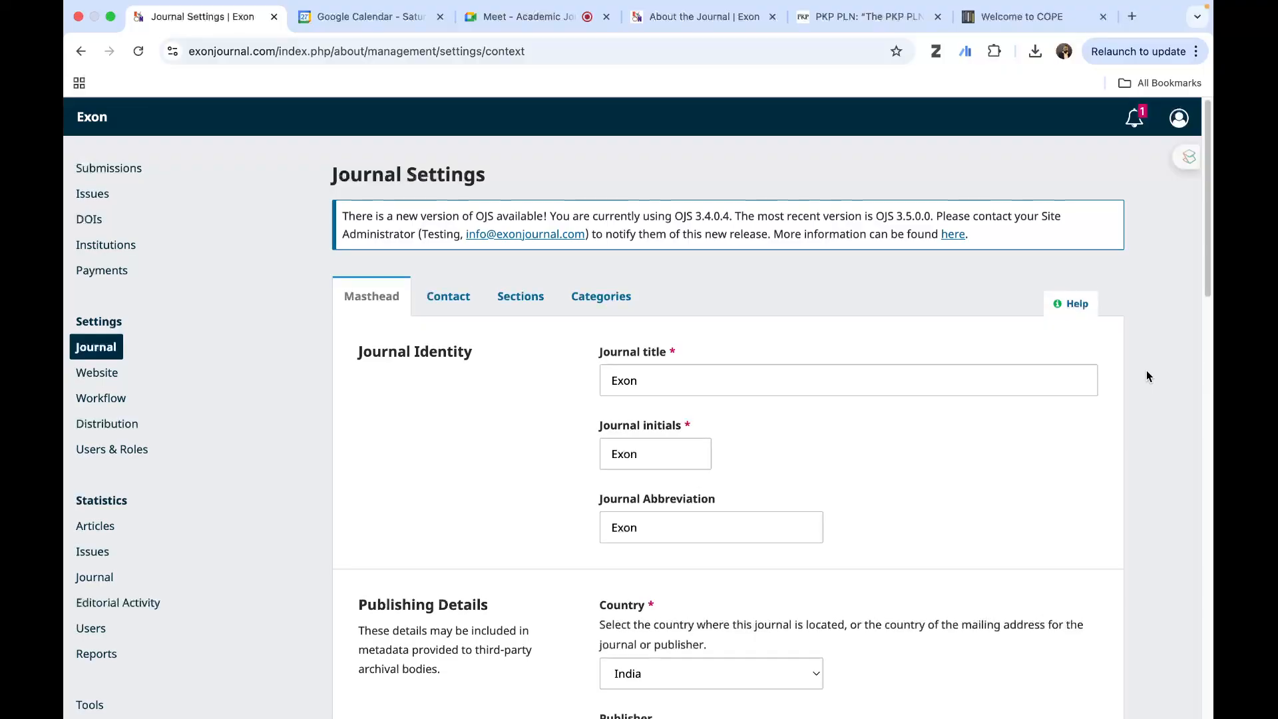
- Examine the journal's contact settings, covering the principal contact, mailing address and technical support contact
left_click(449, 300)
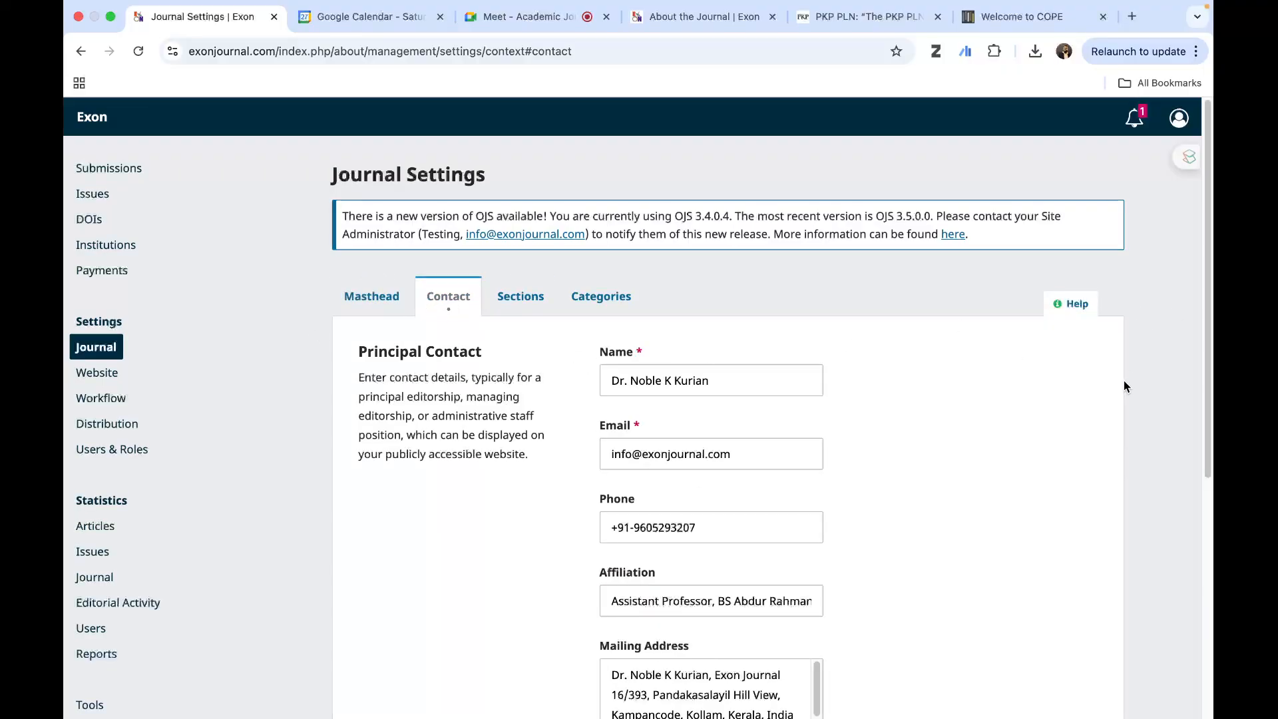
scroll(1105, 462, "down", 5)
scroll(1076, 458, "up", 5)
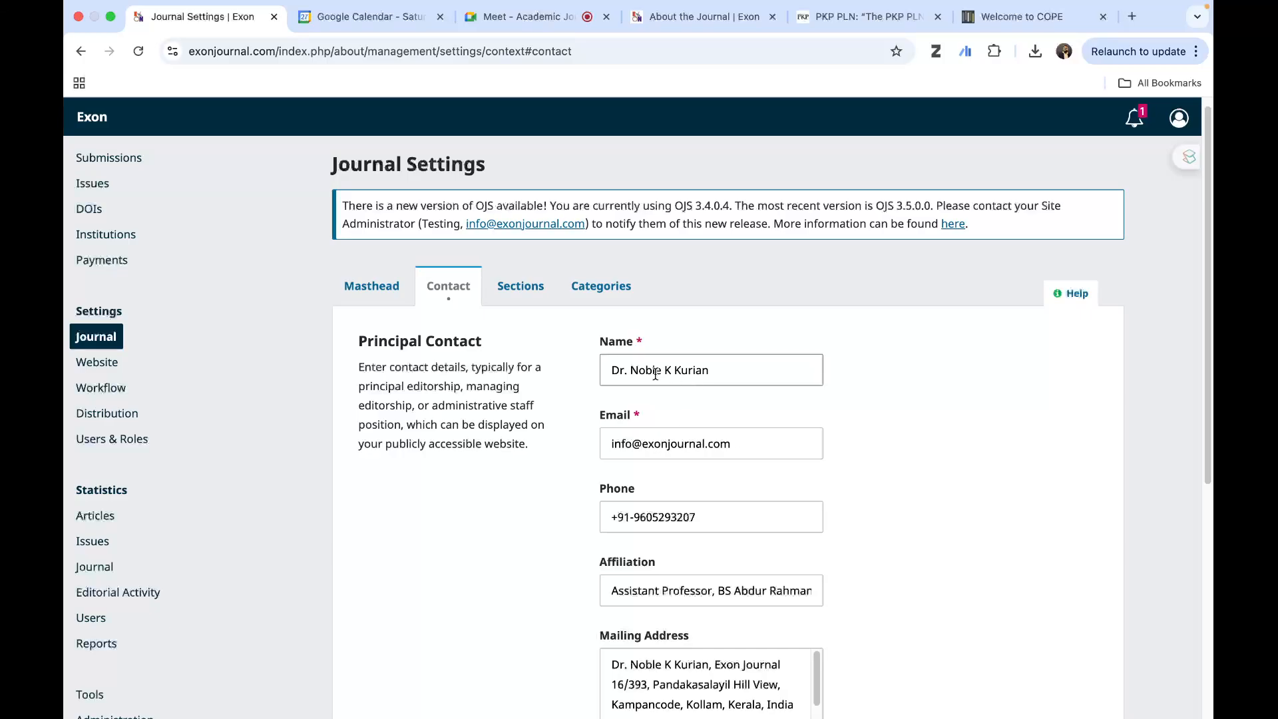
scroll(889, 456, "down", 5)
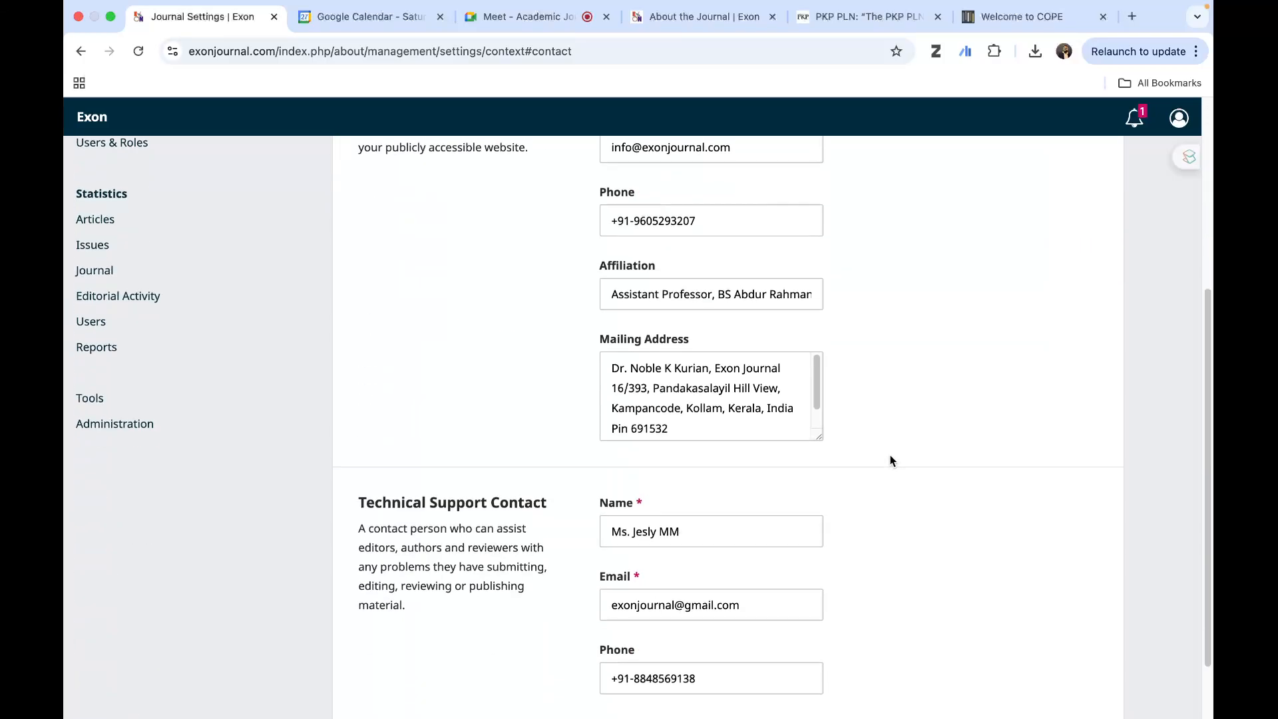
scroll(856, 442, "up", 2)
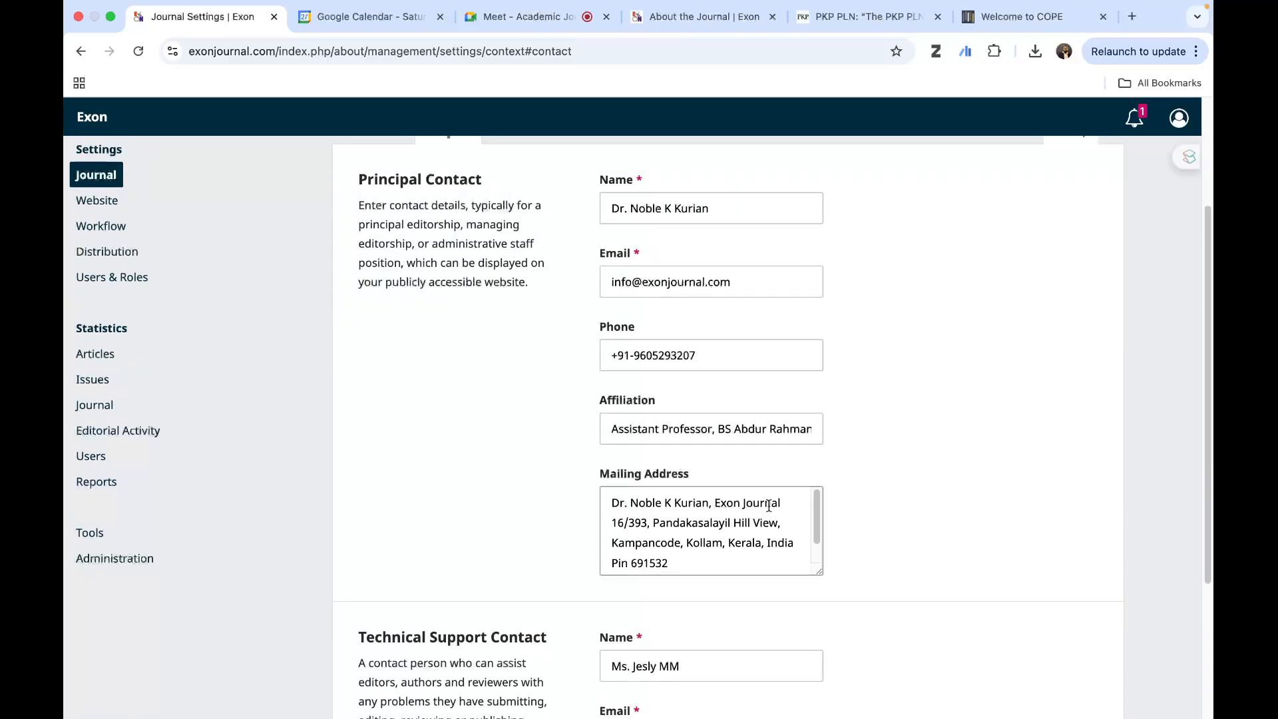
scroll(868, 535, "down", 3)
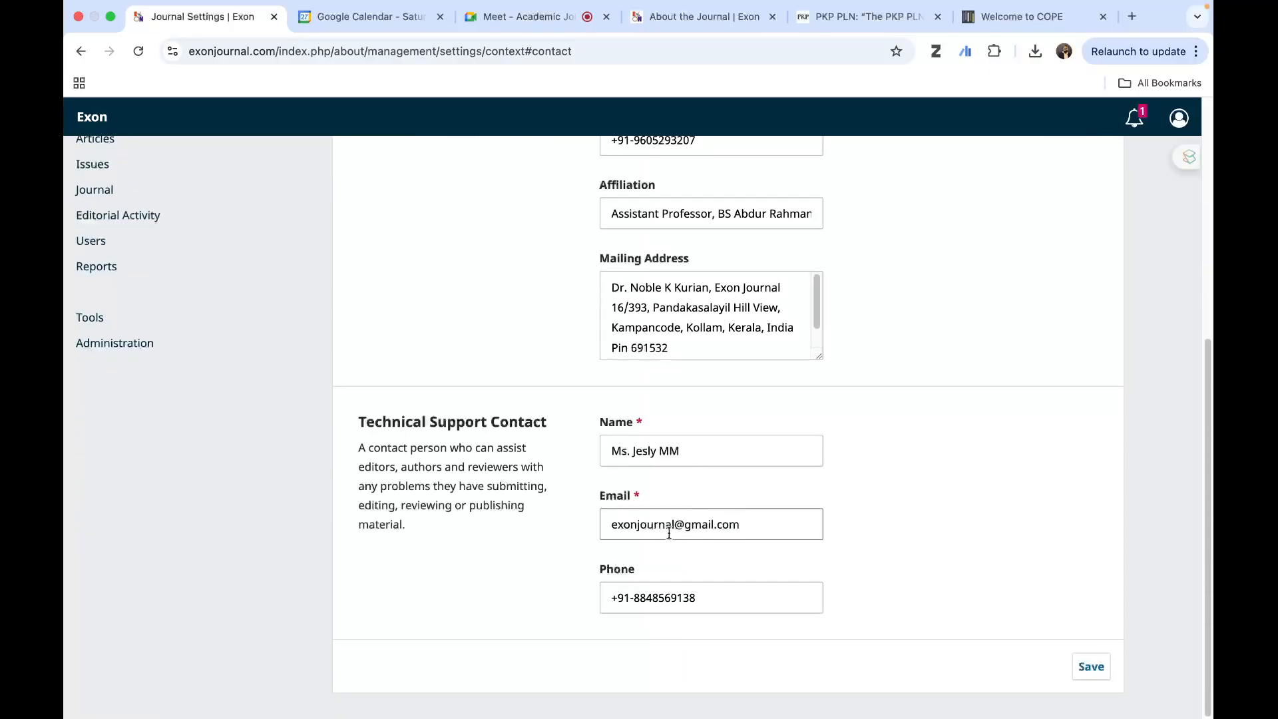
scroll(881, 561, "up", 6)
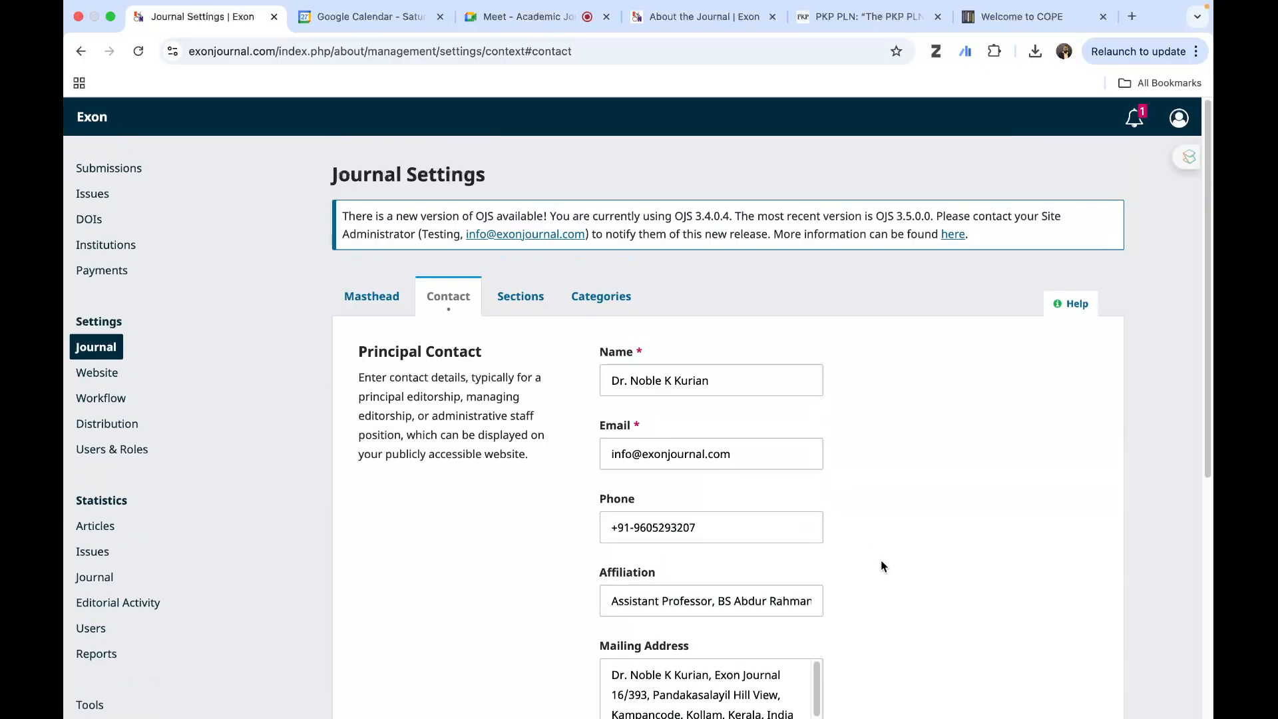
scroll(880, 554, "down", 6)
scroll(948, 603, "up", 6)
- Open the journal's public Contact page to see how the principal and support contact details are displayed
left_click(671, 42)
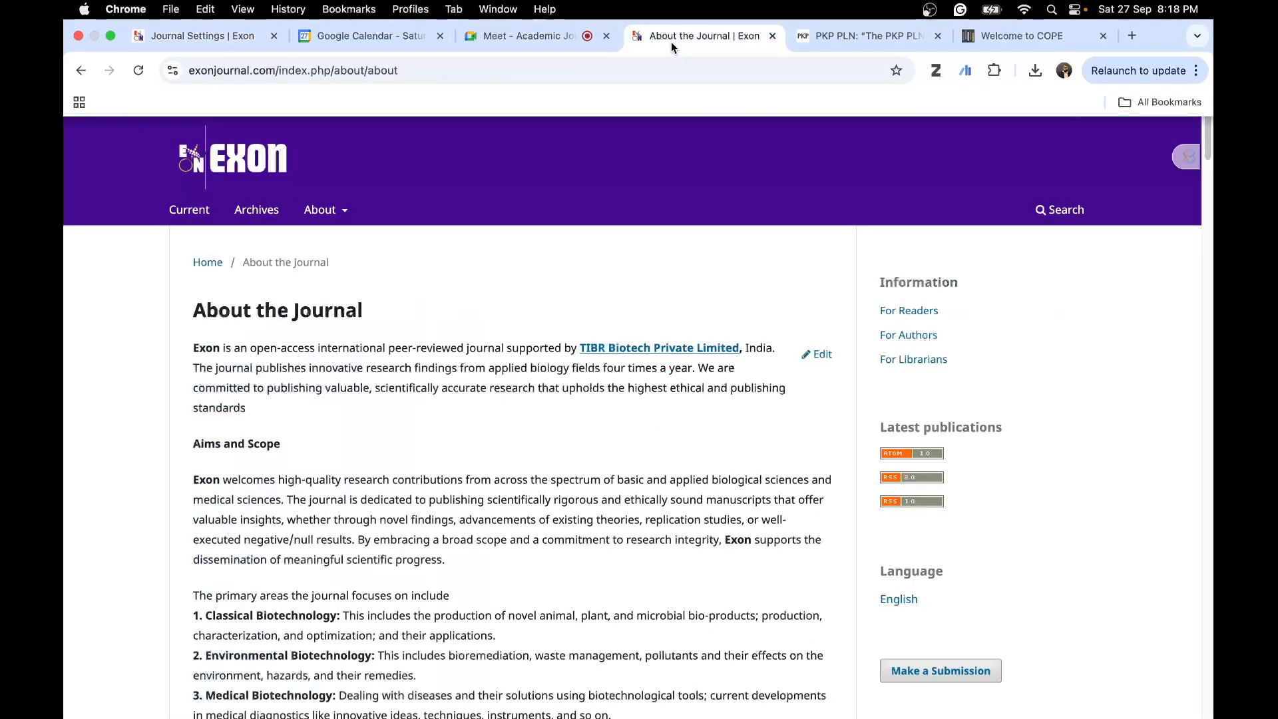
mouse_move(326, 210)
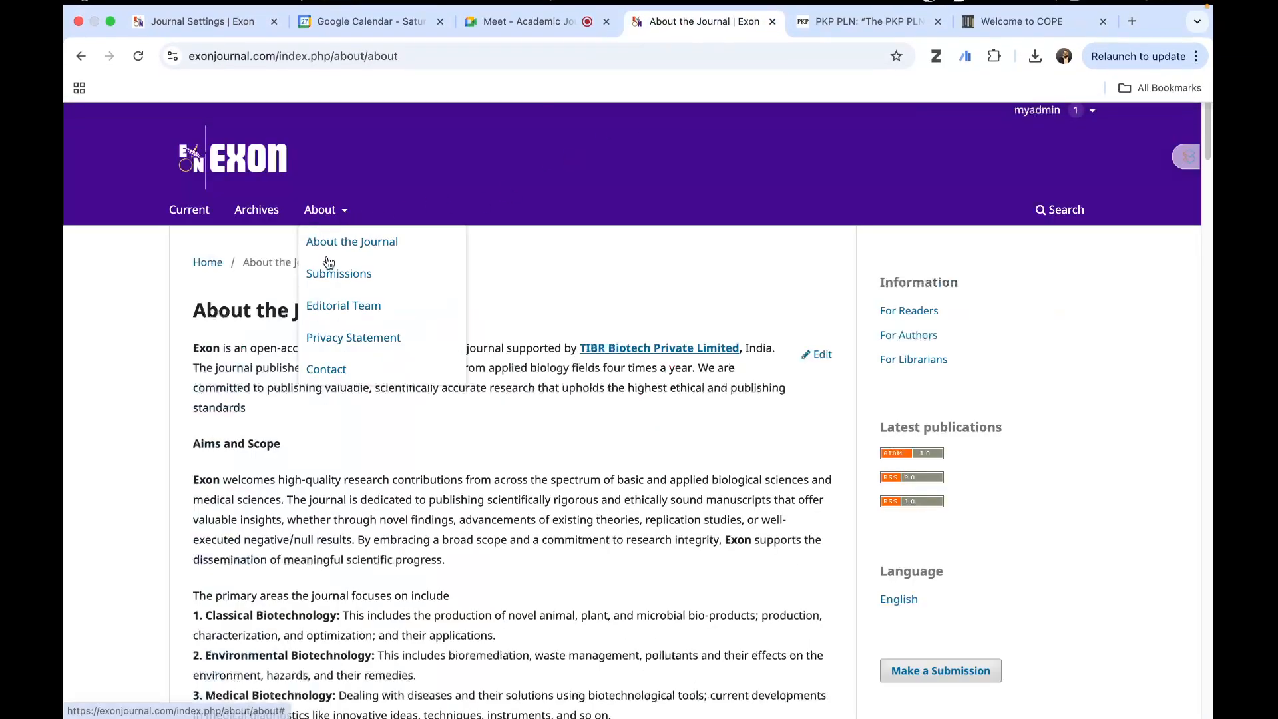
left_click(342, 371)
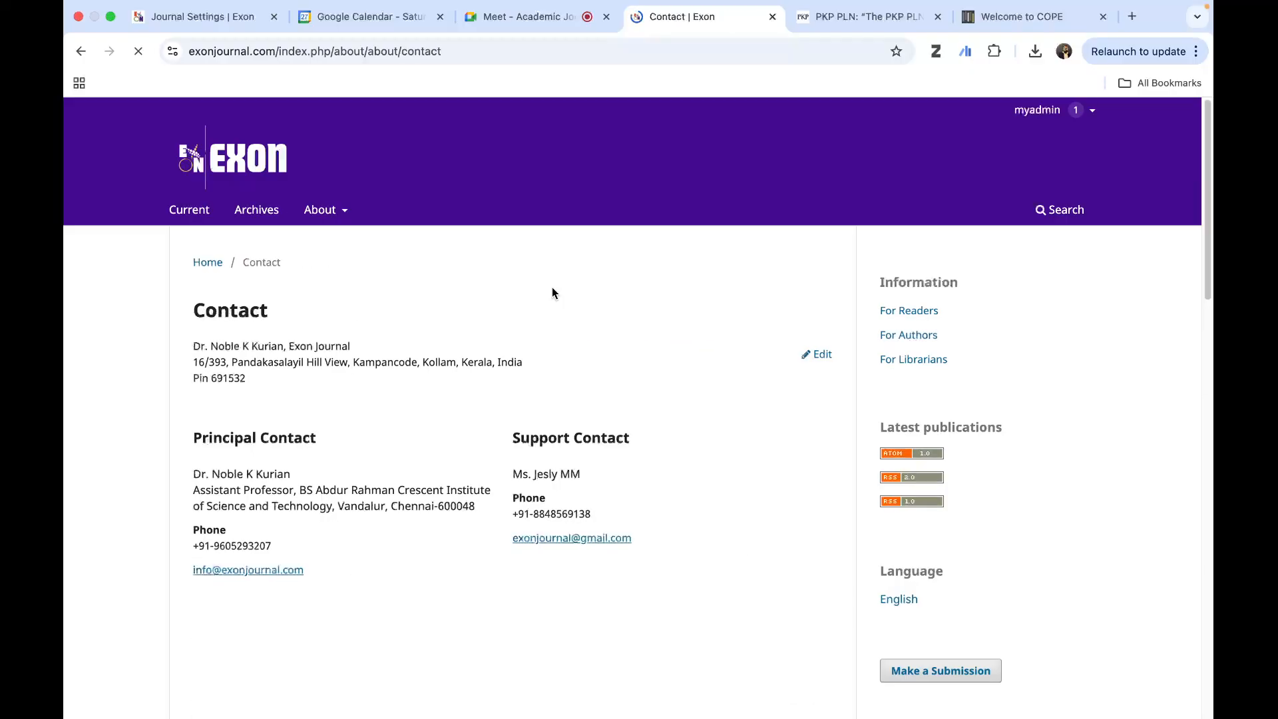
- Return to the Journal Settings and view the Sections and Categories lists before going back to the masthead
left_click(178, 32)
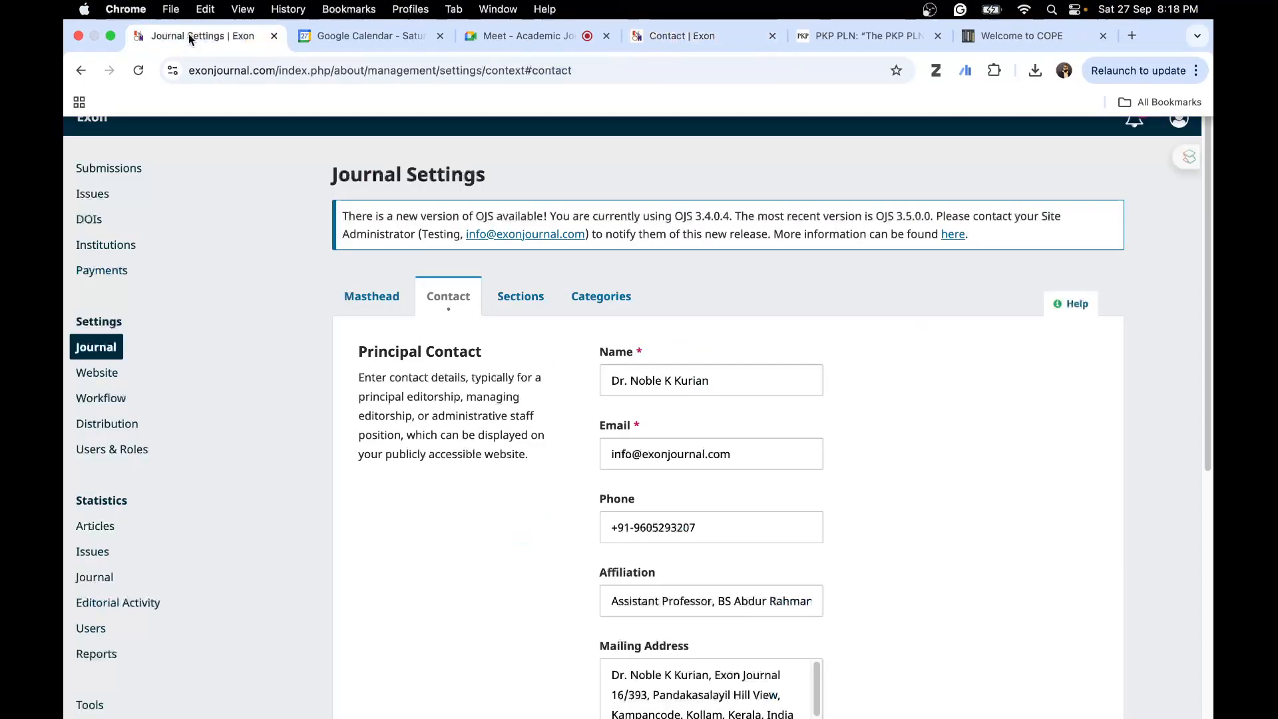
left_click(511, 301)
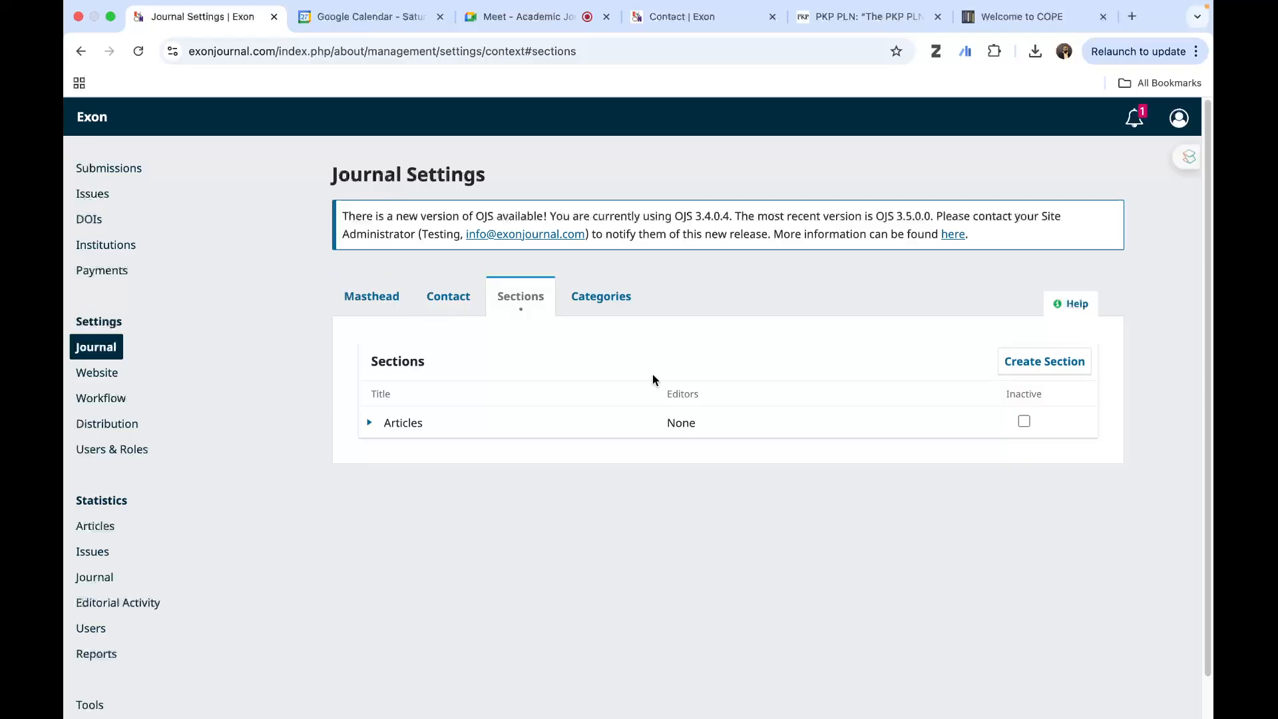
left_click(599, 301)
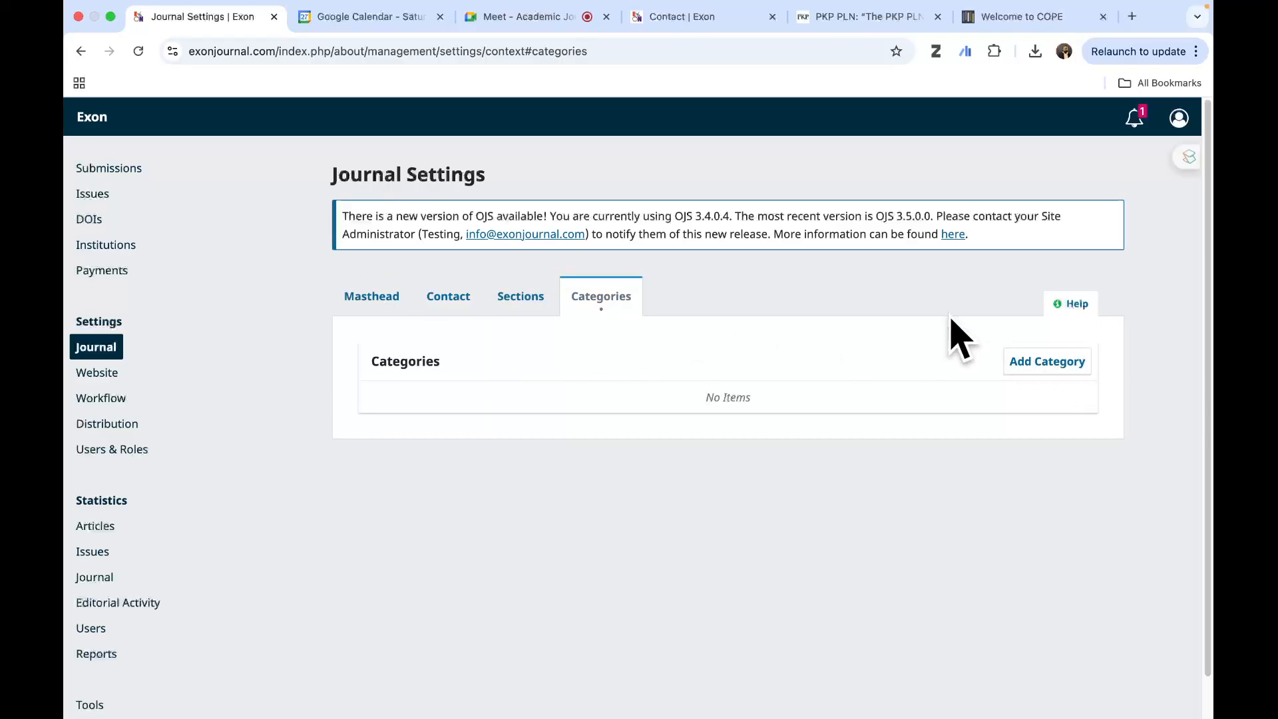
left_click(385, 299)
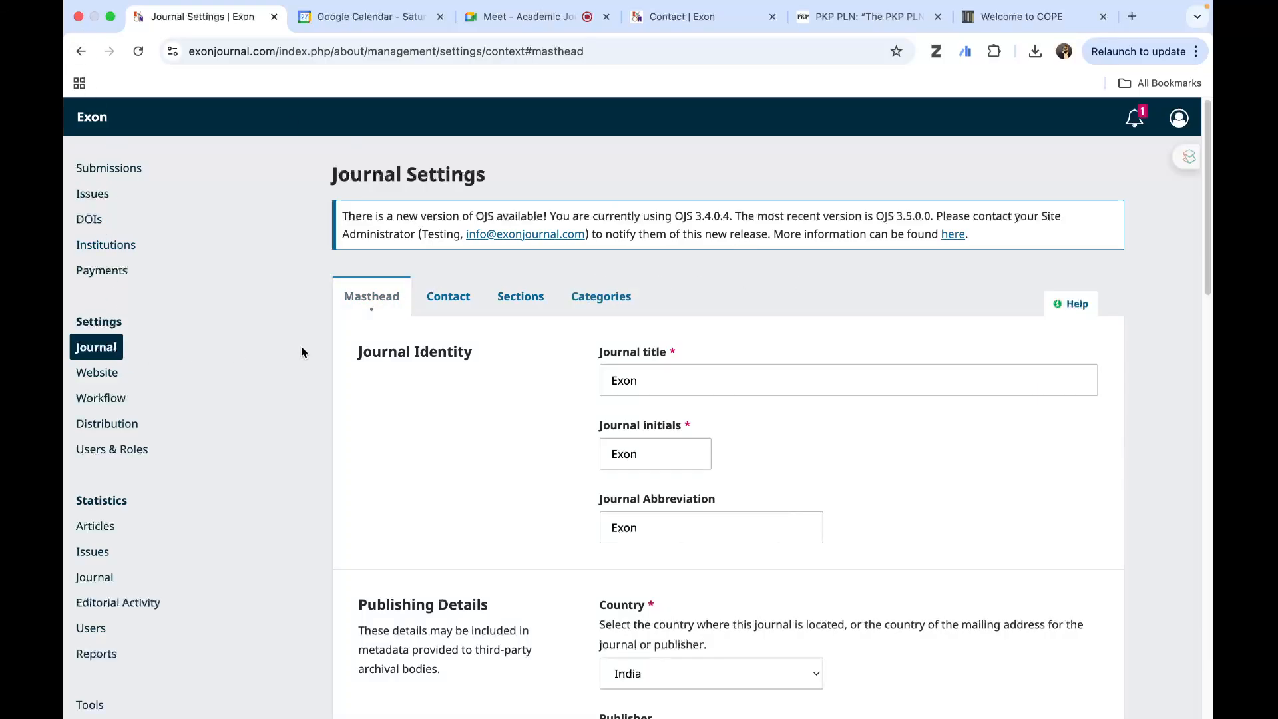
- Open the website appearance settings and review the theme options, including typography, header colour, journal summary, header background and usage statistics display
left_click(80, 374)
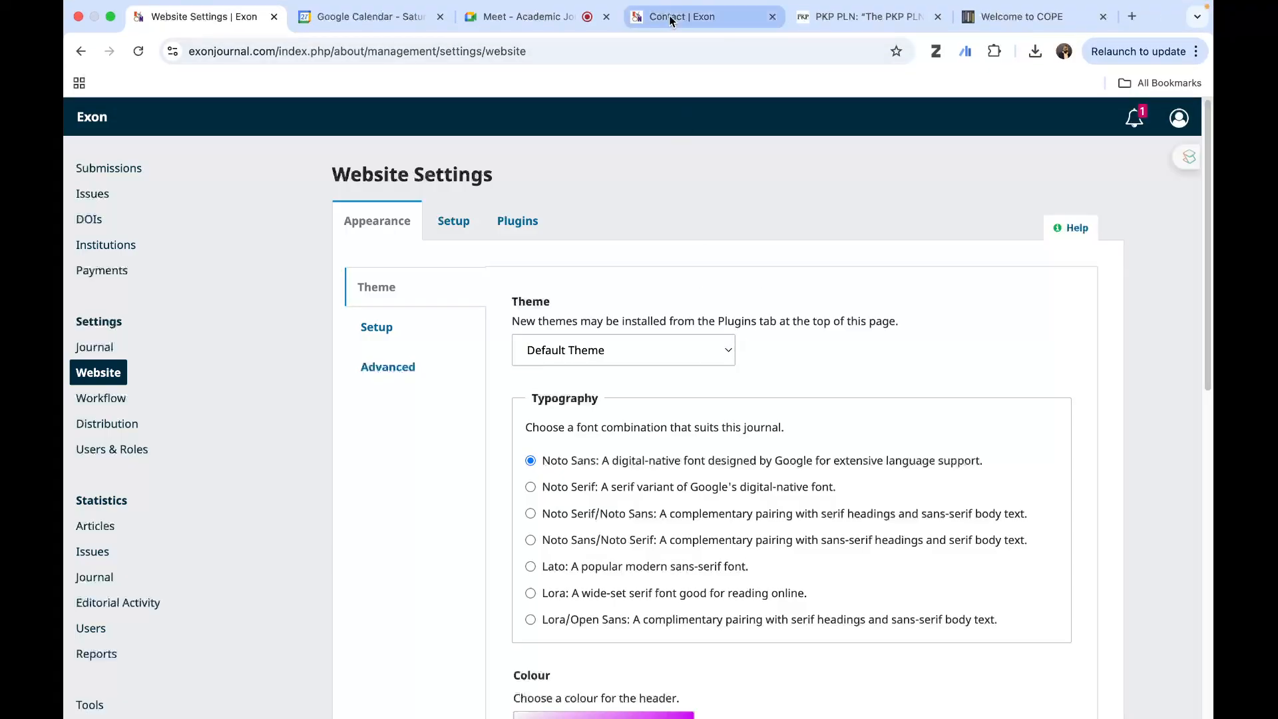
left_click(635, 20)
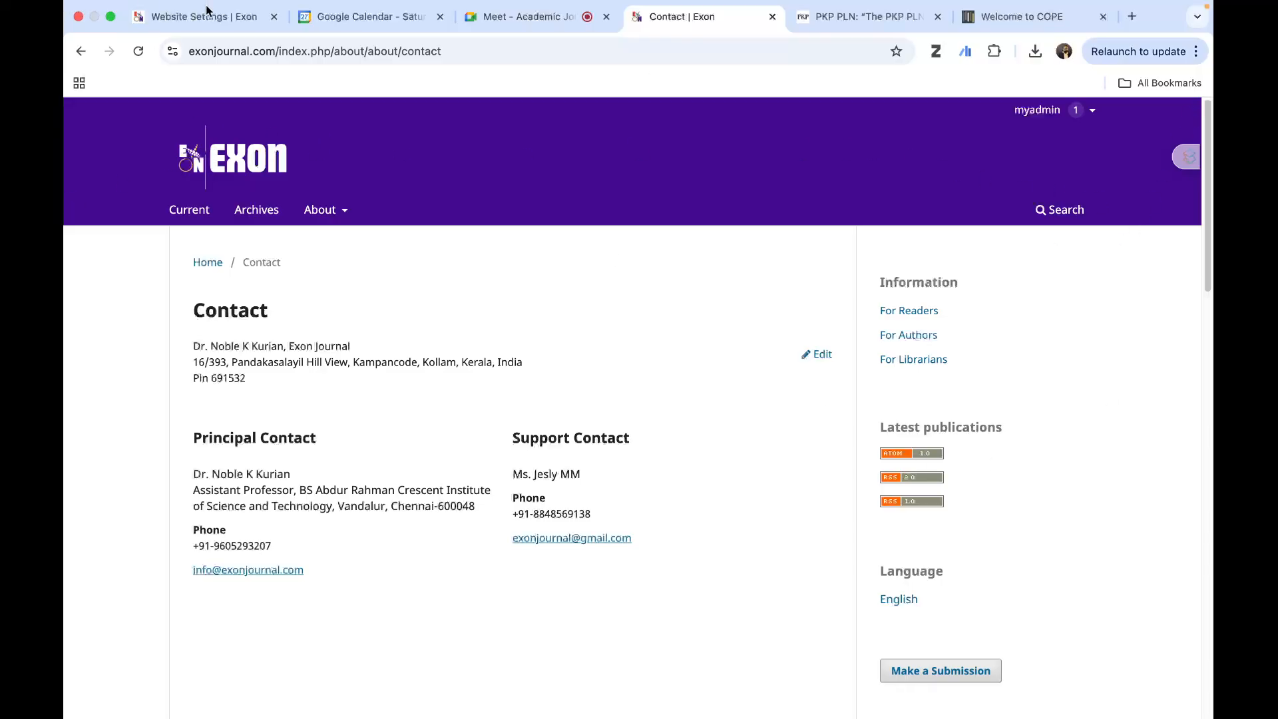
left_click(181, 37)
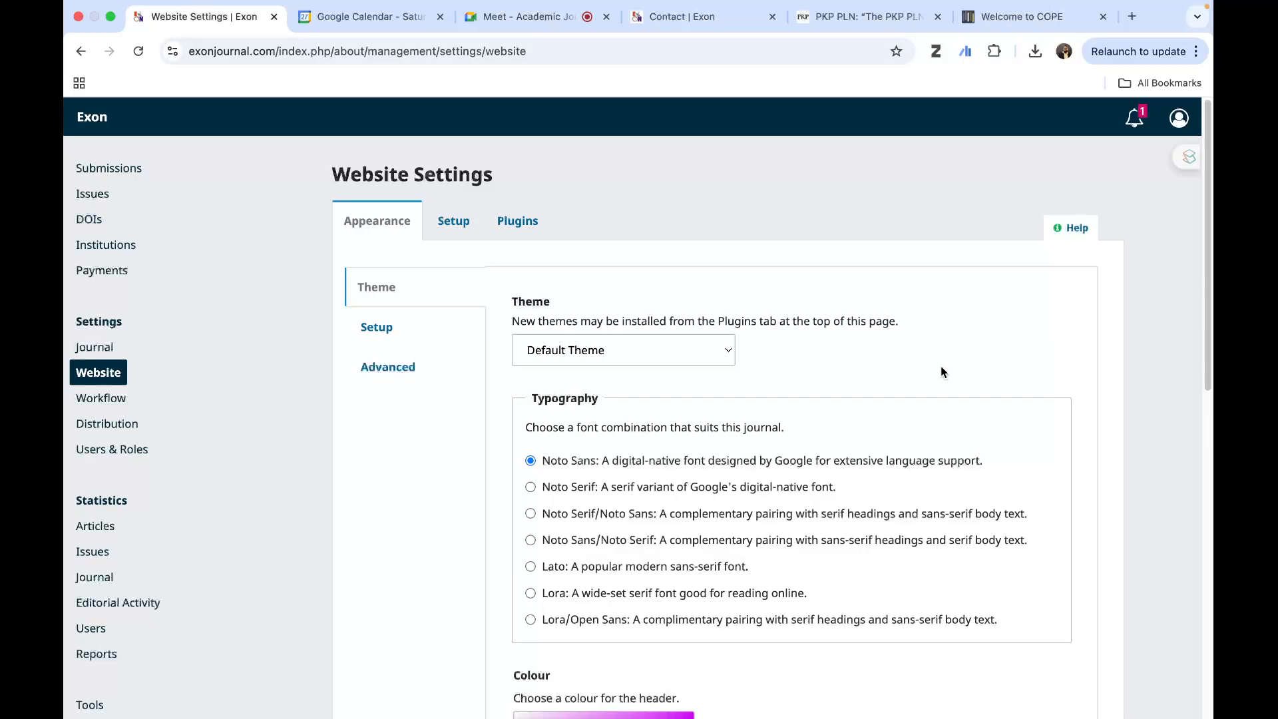
scroll(721, 407, "down", 2)
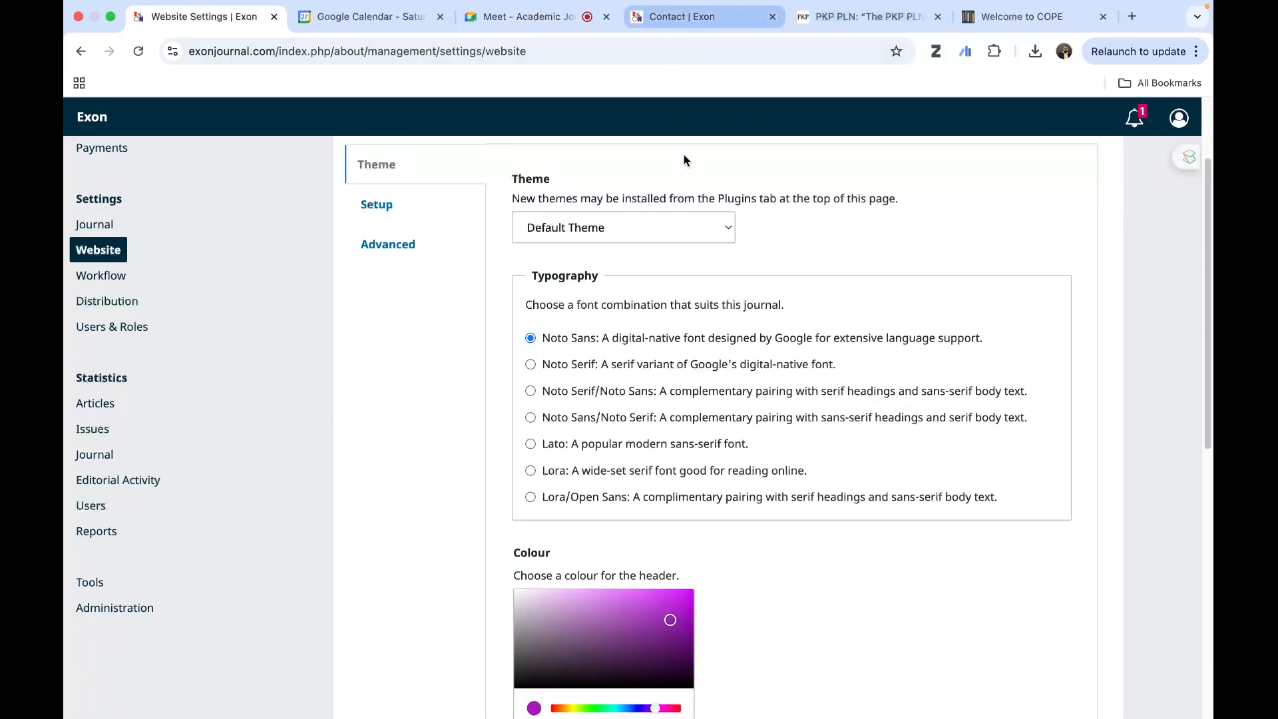
scroll(588, 413, "down", 2)
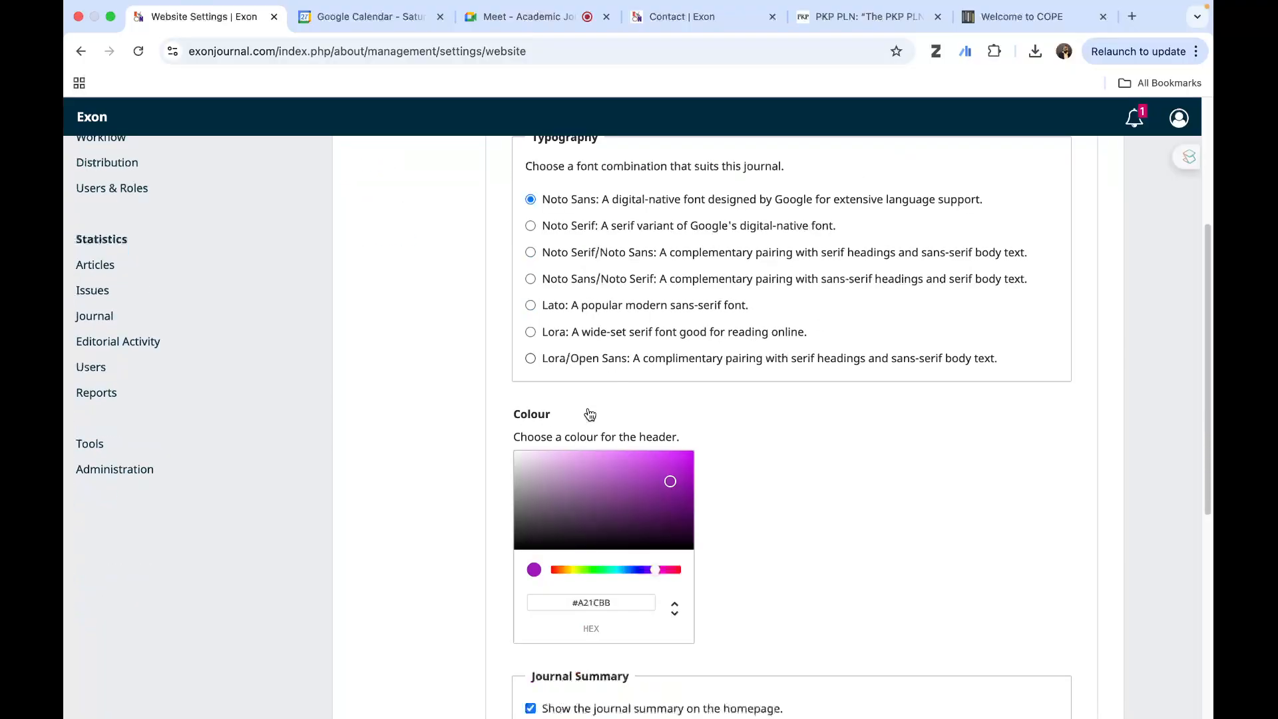
scroll(590, 414, "down", 3)
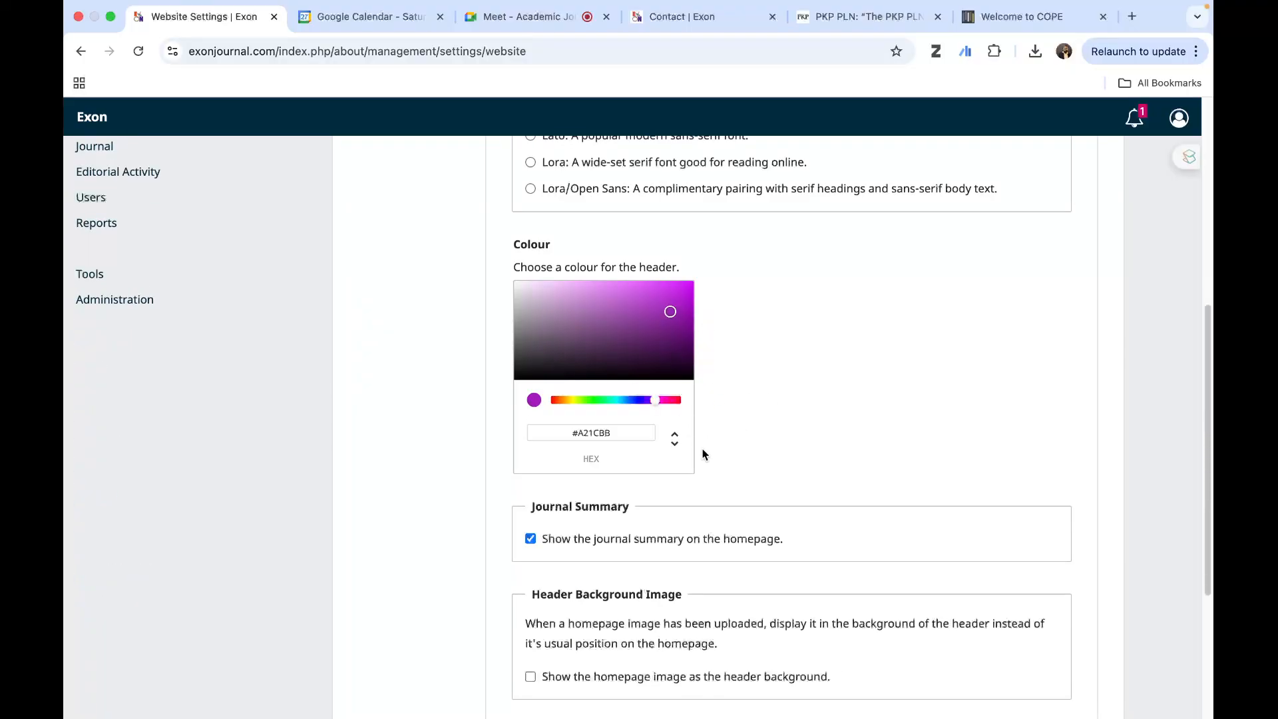
scroll(851, 466, "down", 4)
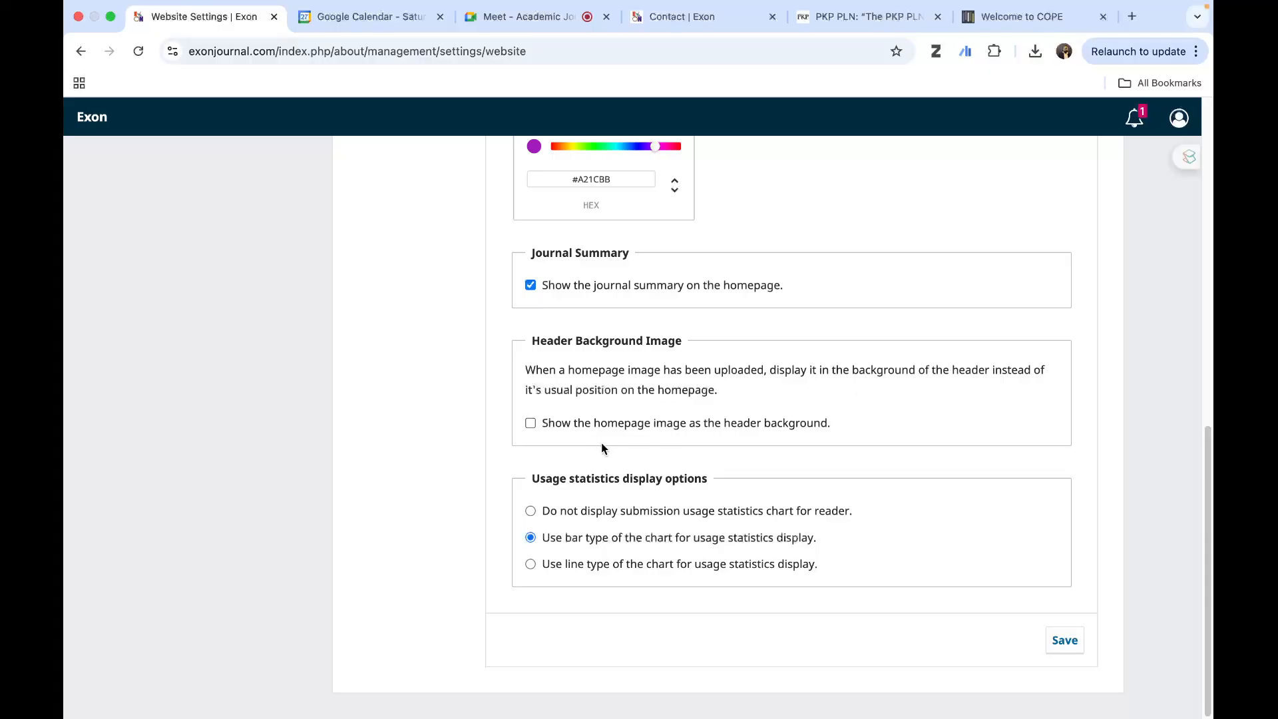
scroll(596, 539, "up", 1)
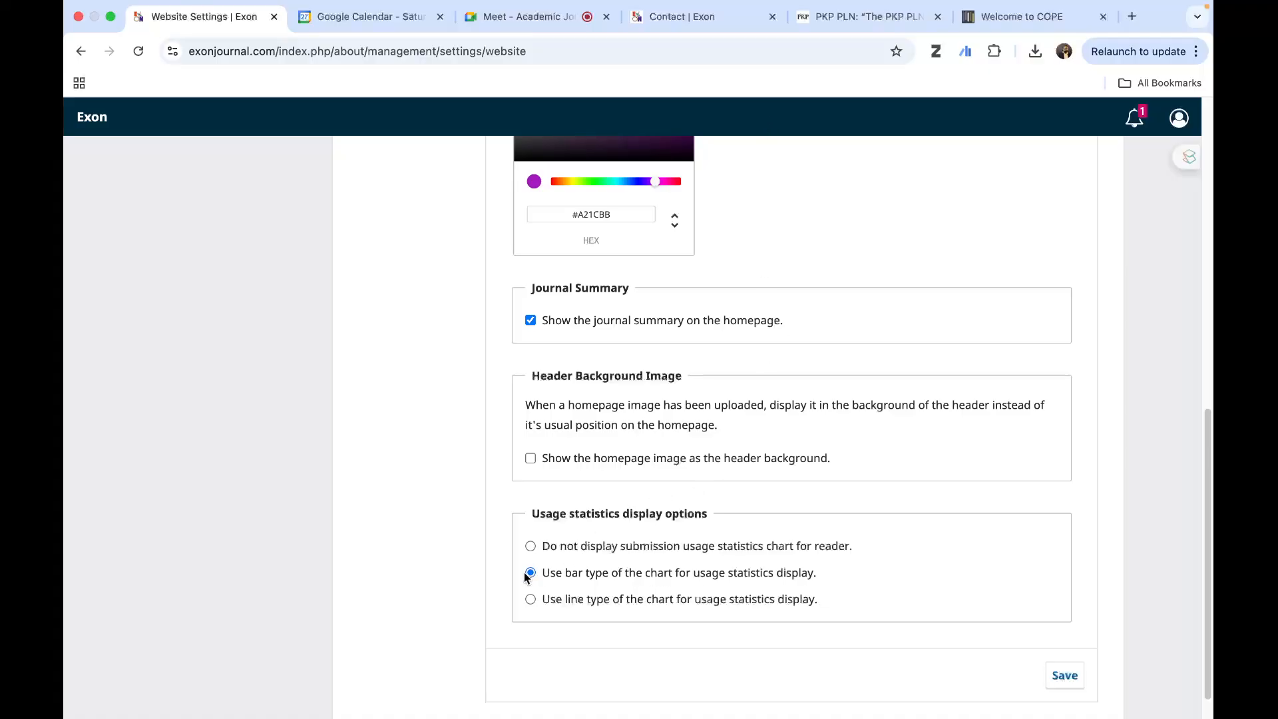
- View the downloads chart of the current issue's first article on the public site and return to the website settings
left_click(673, 21)
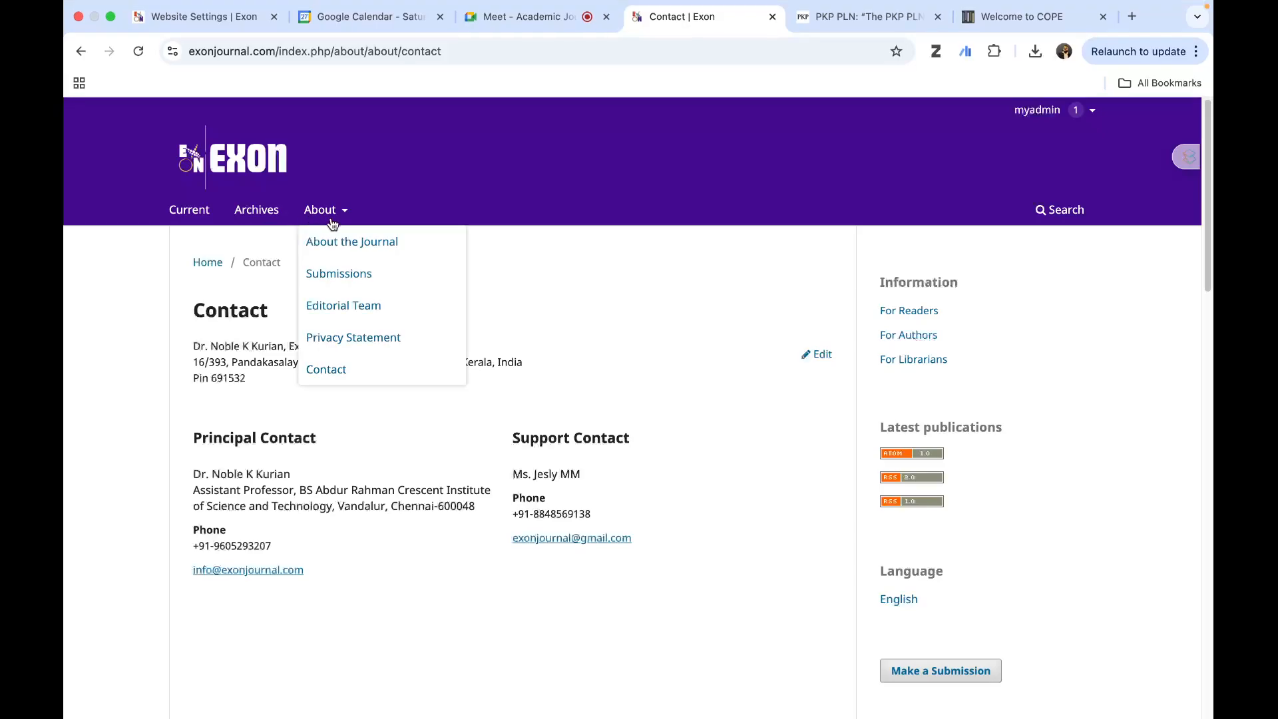
left_click(173, 212)
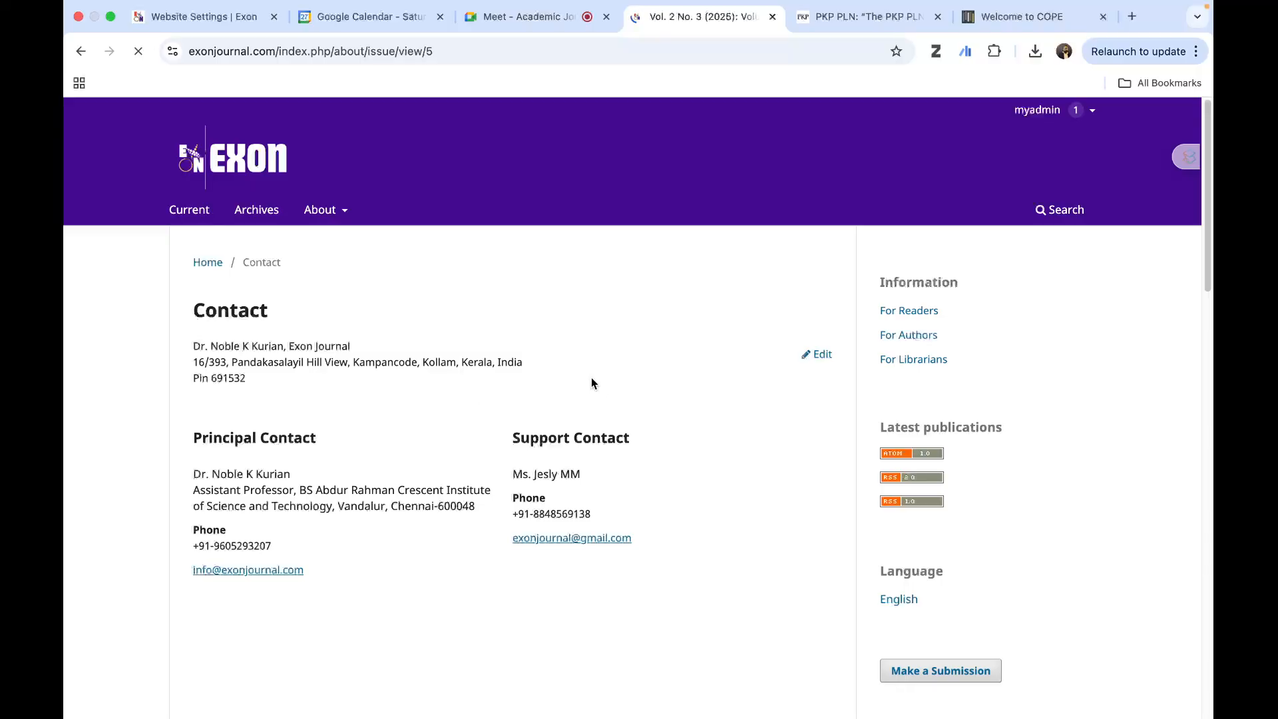
scroll(421, 413, "down", 8)
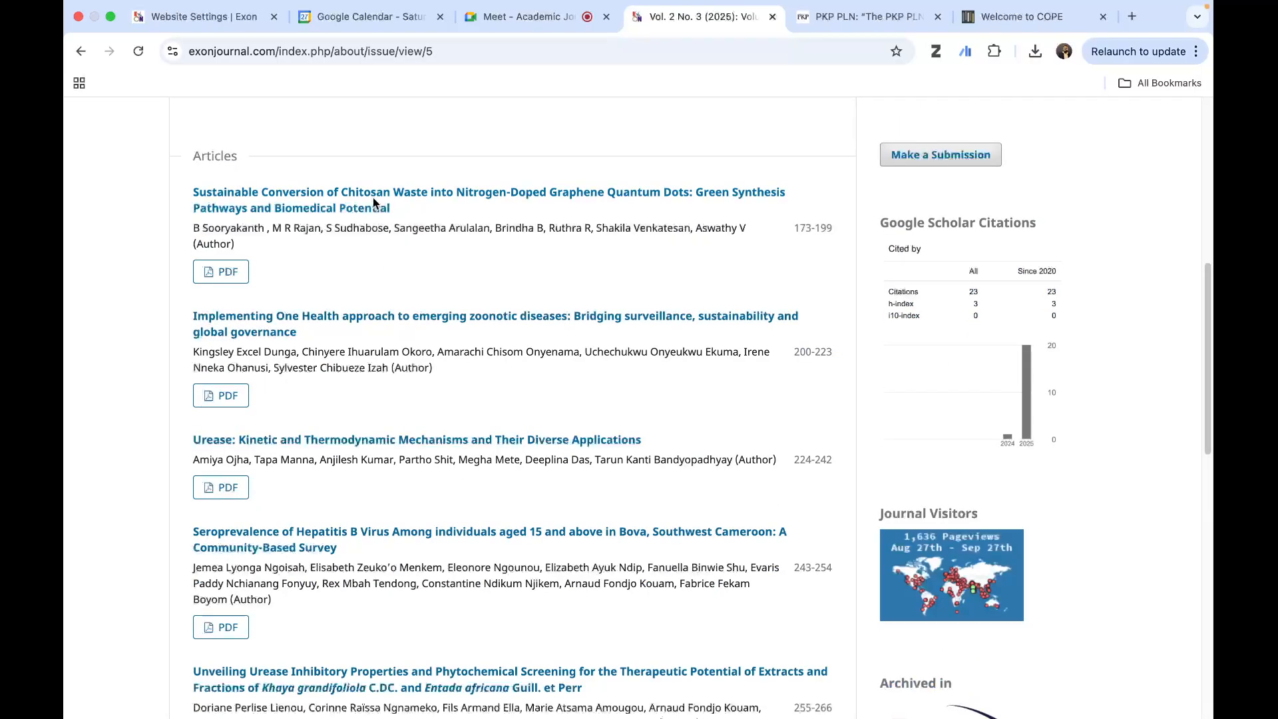
left_click(471, 256)
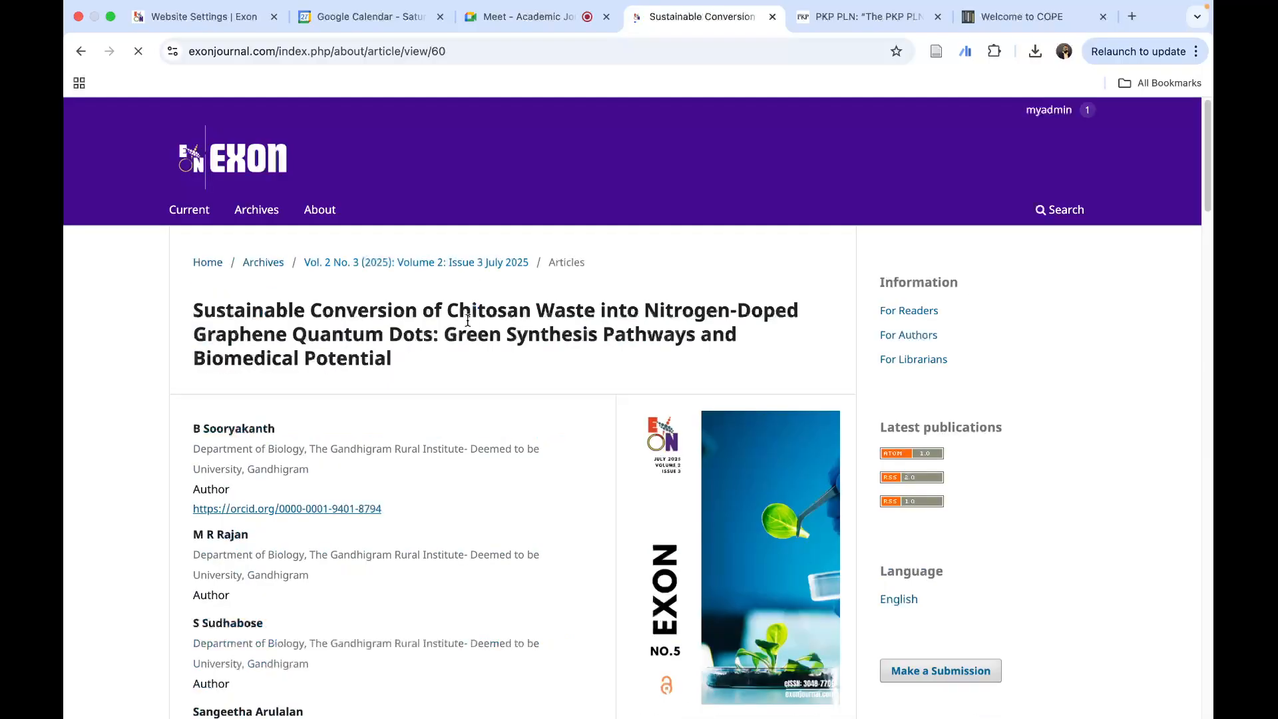
scroll(521, 390, "down", 20)
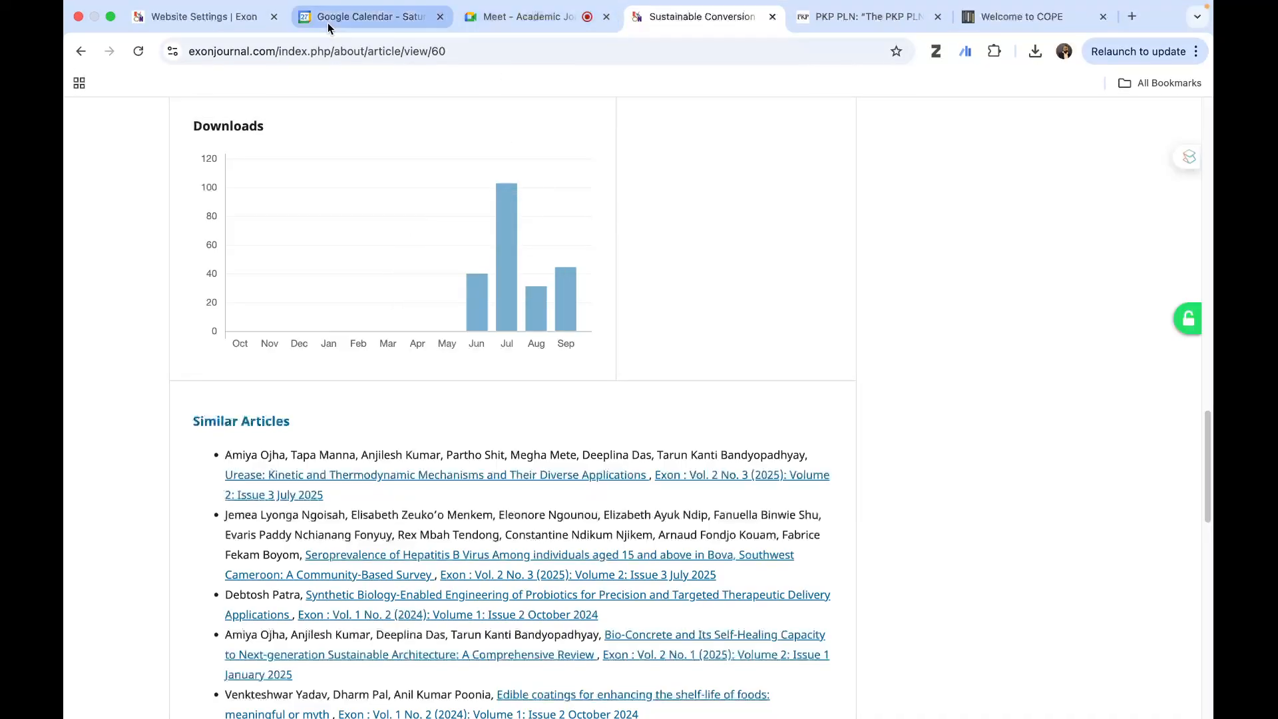
left_click(180, 17)
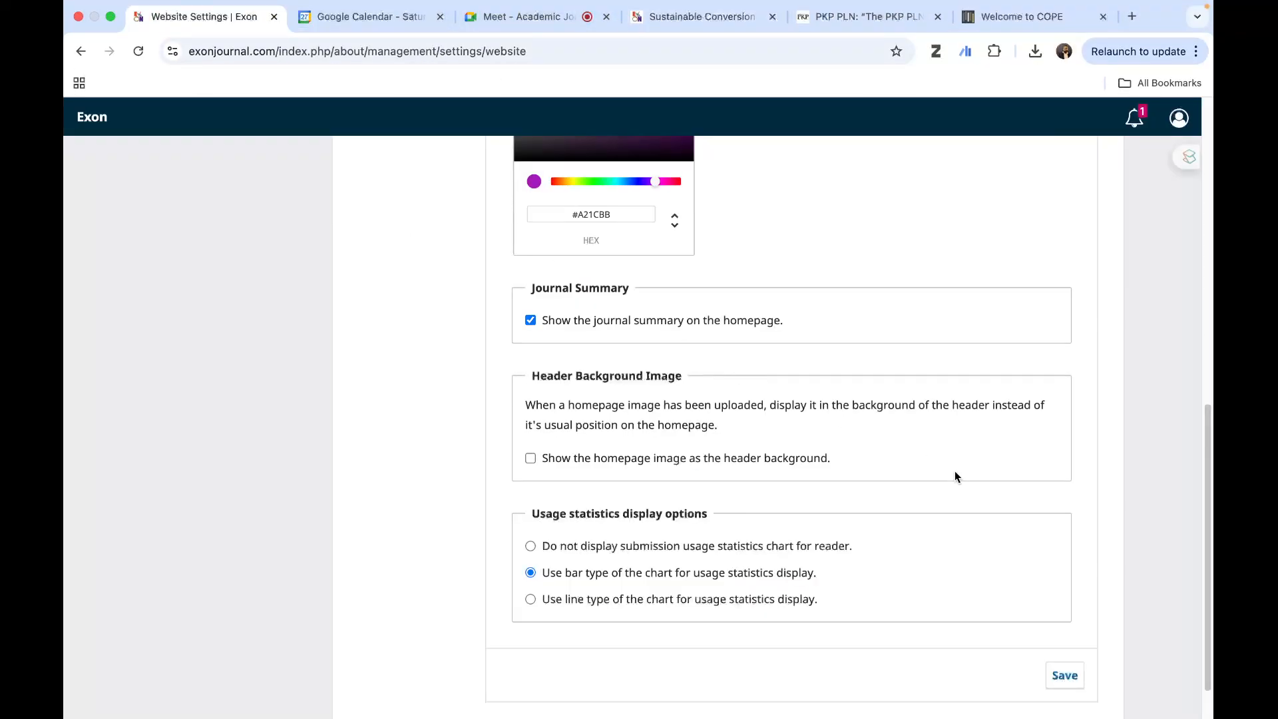
- Open the appearance setup options and review the logo, journal thumbnail and homepage image settings
left_click(392, 326)
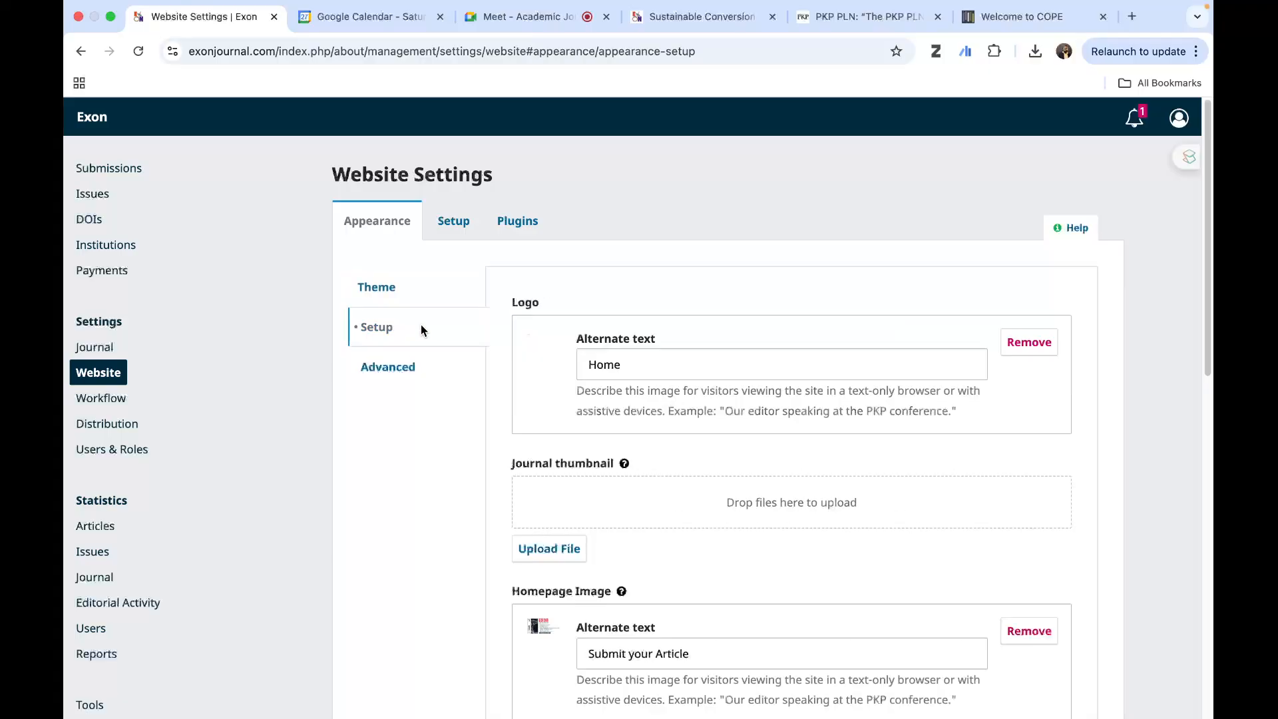
scroll(1033, 450, "down", 2)
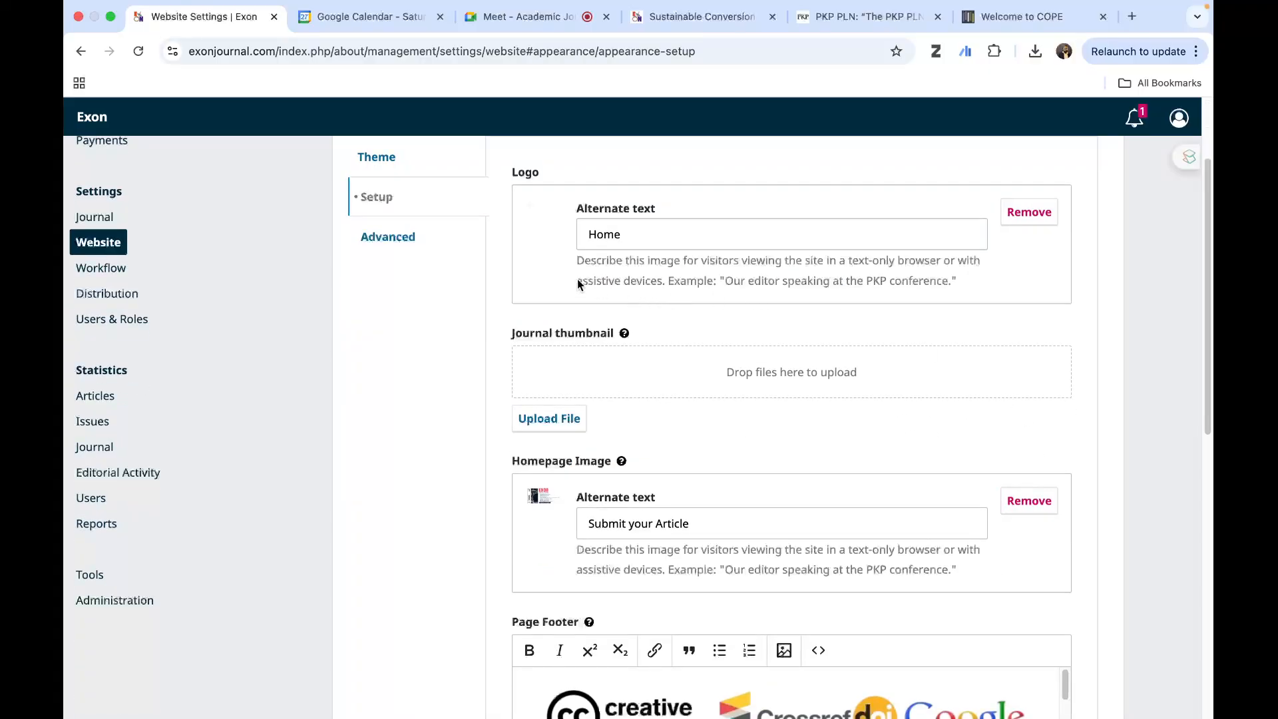
left_click(680, 247)
scroll(819, 428, "down", 2)
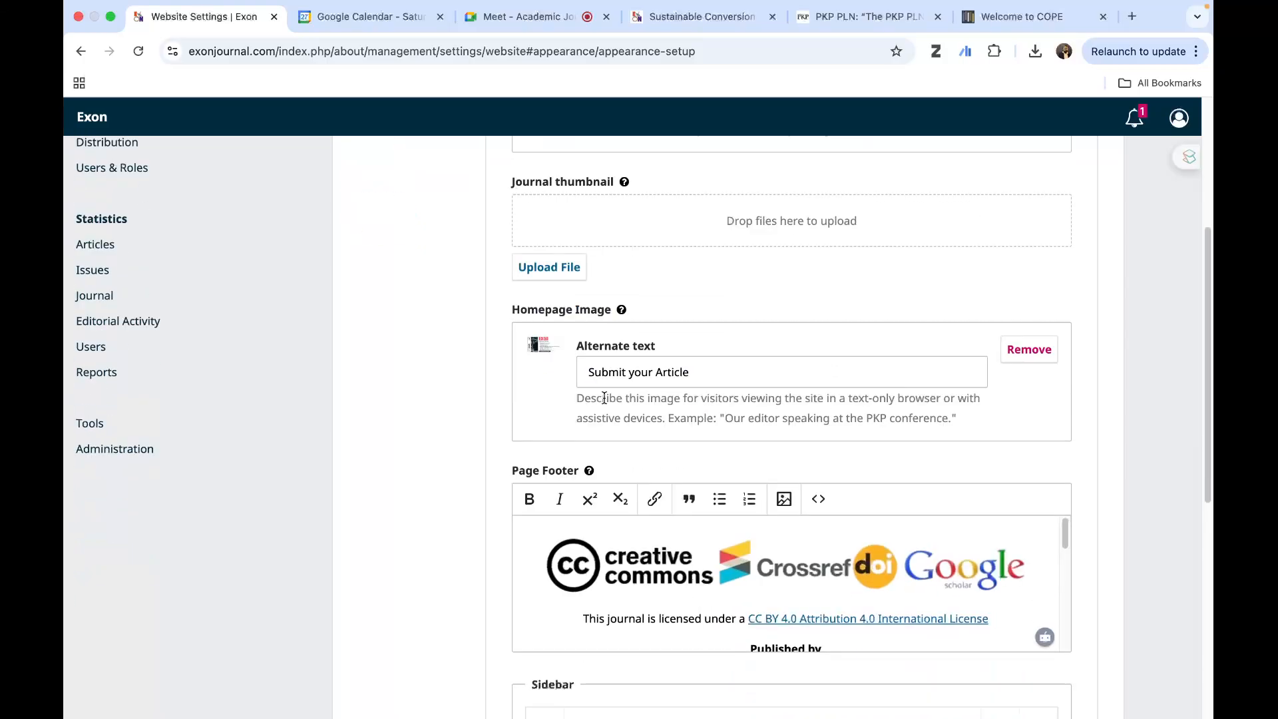
scroll(563, 303, "up", 2)
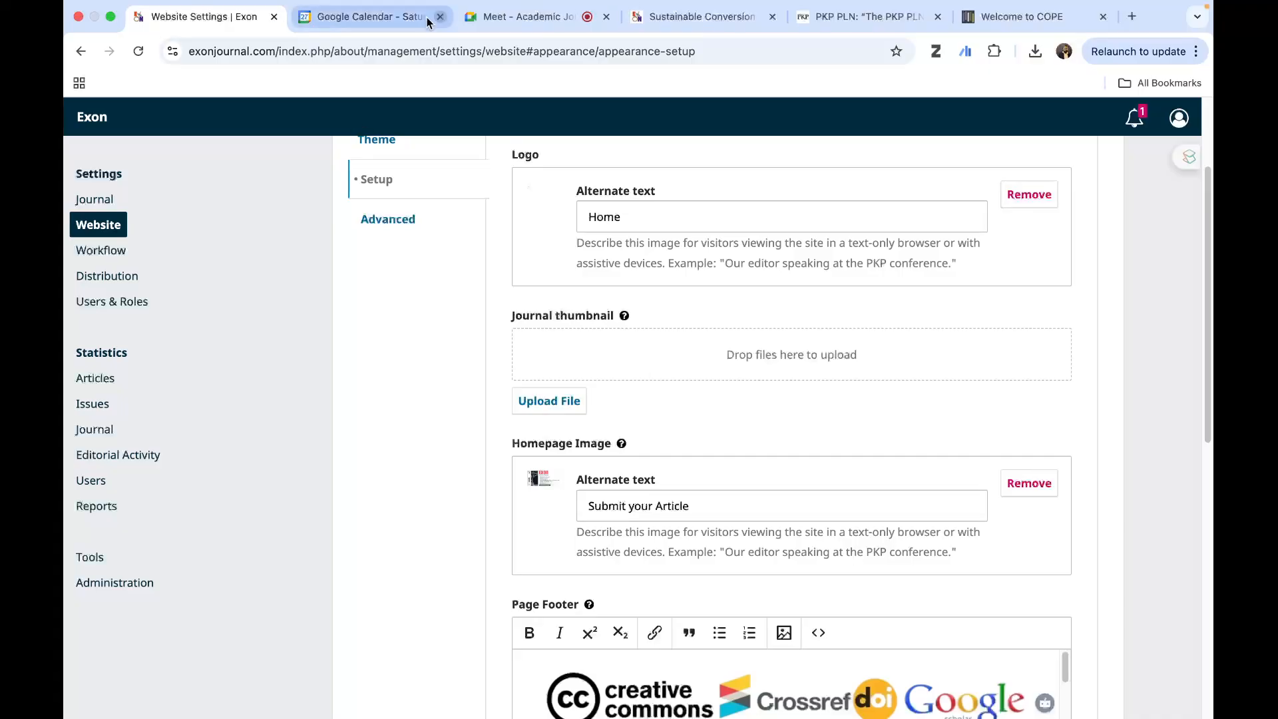
- Open the public Exon homepage to see the logo and homepage image, and return to the appearance setup
left_click(681, 24)
scroll(286, 312, "up", 20)
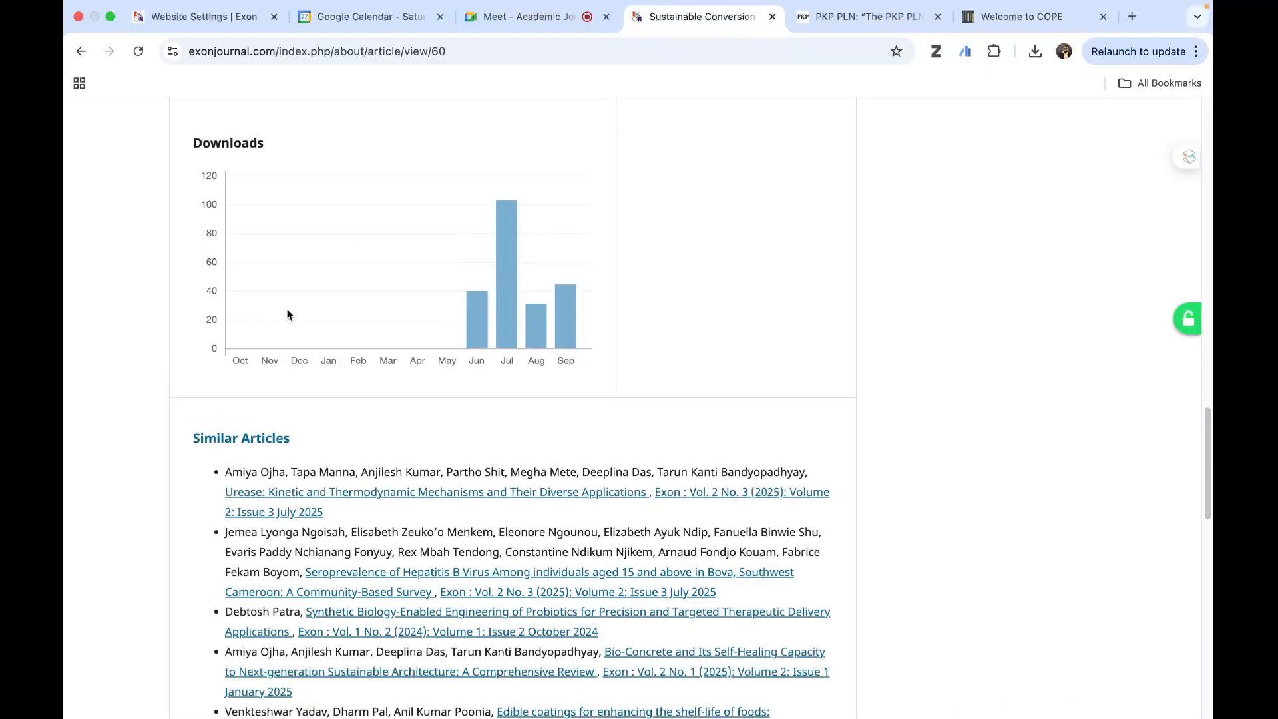
left_click(245, 170)
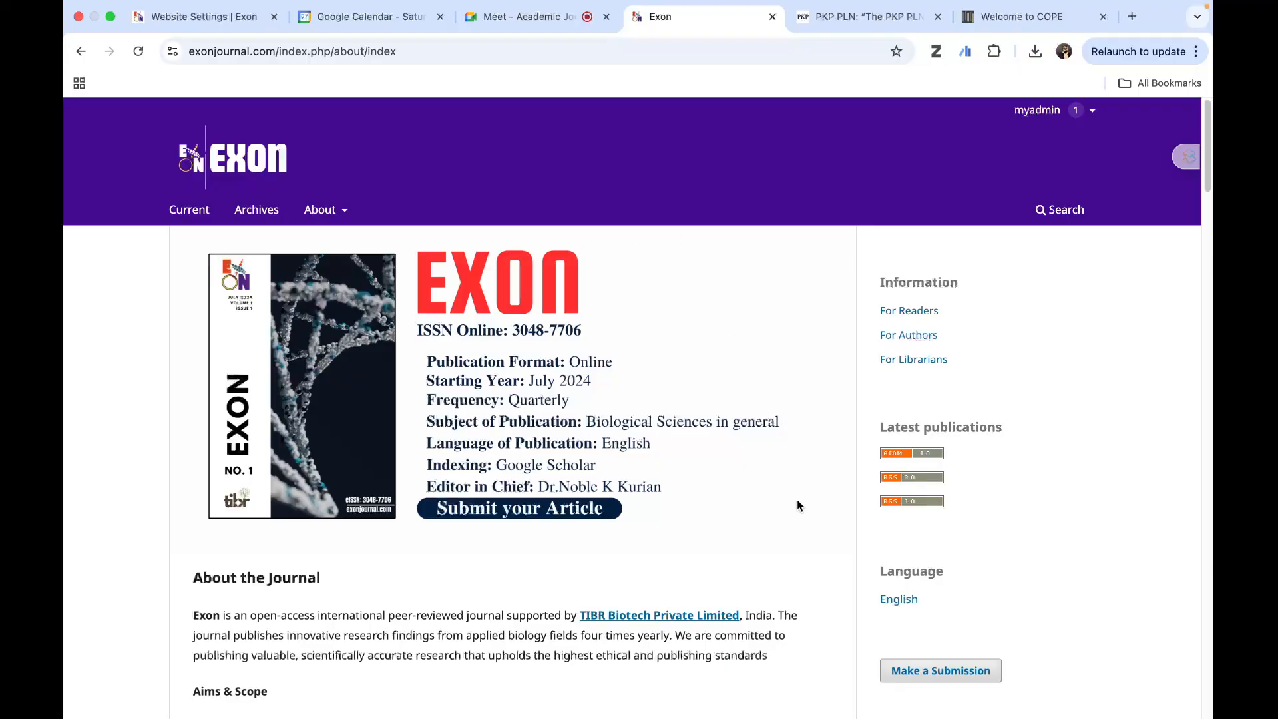
left_click(166, 16)
- Review the page footer content in the appearance setup and compare it with the footer on the public homepage
scroll(724, 505, "down", 5)
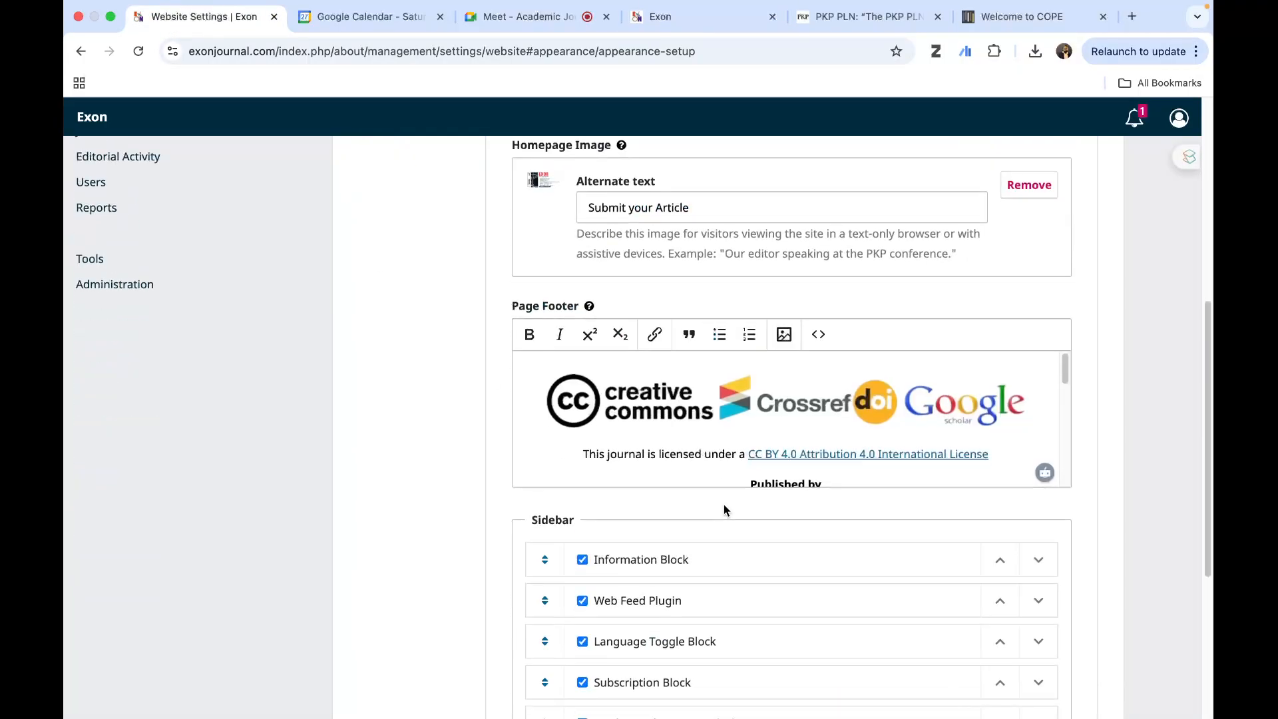
scroll(721, 425, "down", 3)
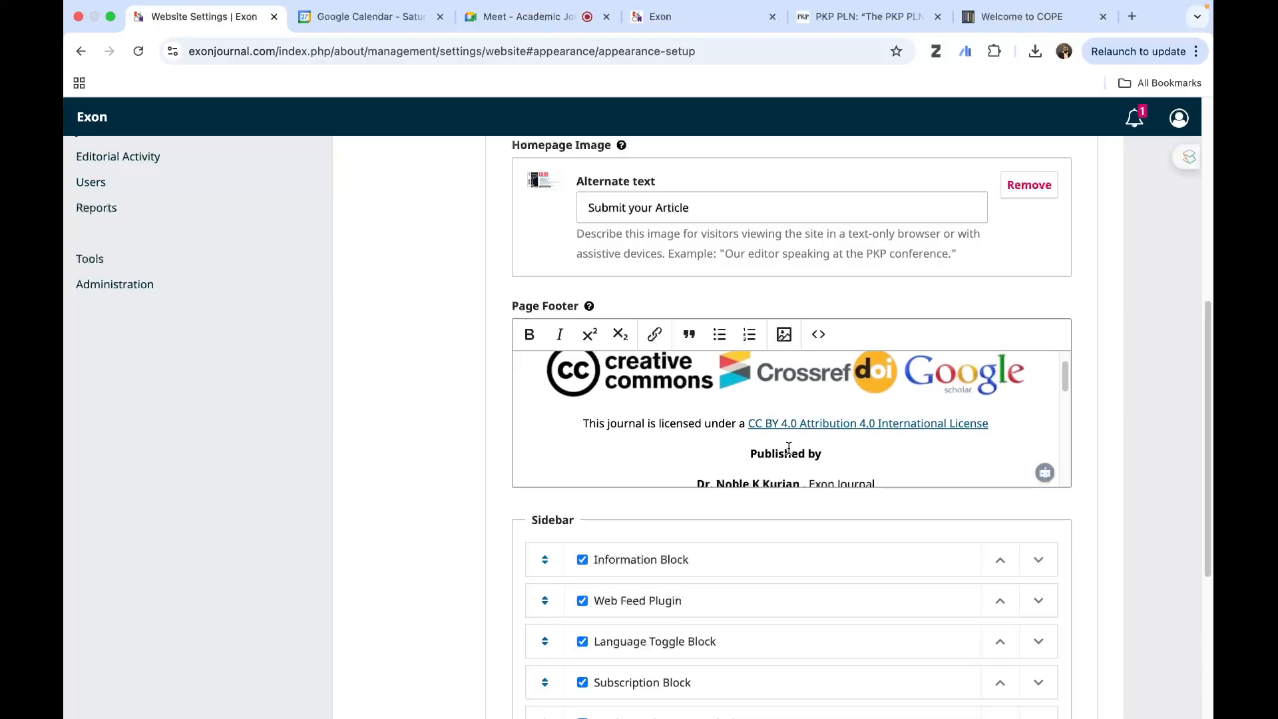
left_click(692, 16)
scroll(629, 510, "down", 10)
scroll(629, 510, "down", 20)
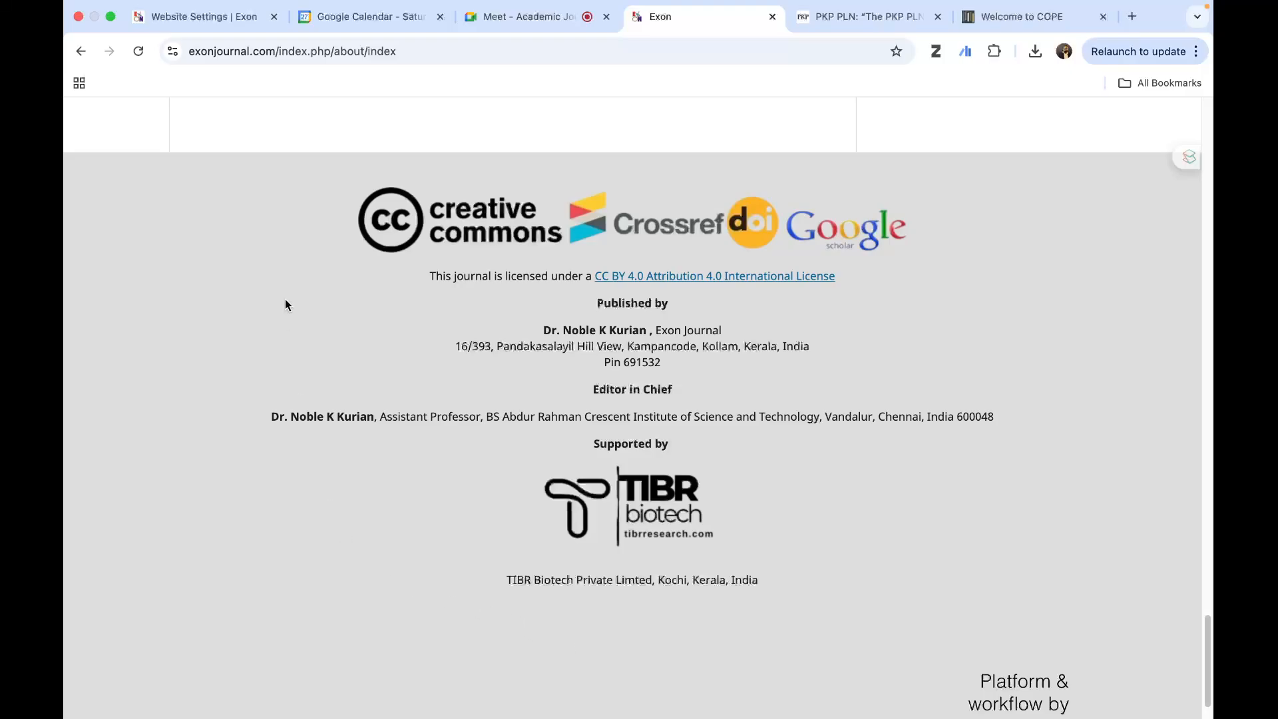
left_click(196, 17)
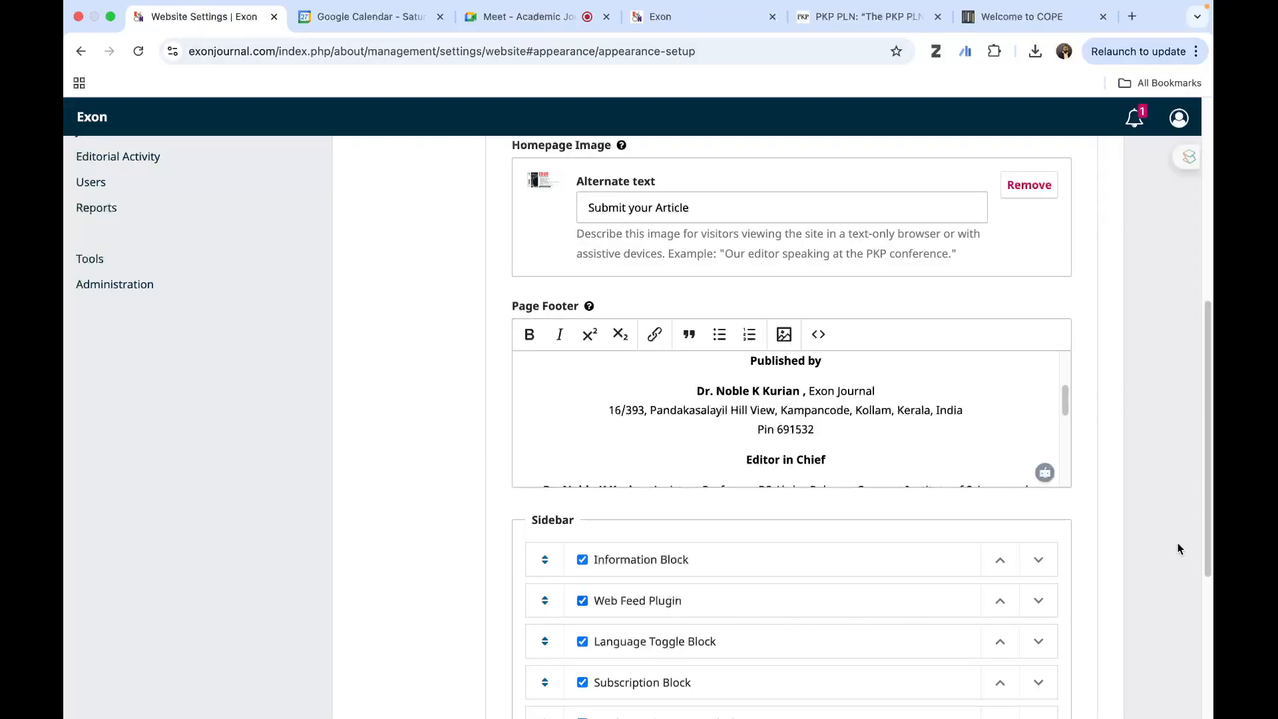
- Examine the list of sidebar blocks and compare it with the sidebar on the public homepage
scroll(1176, 545, "down", 5)
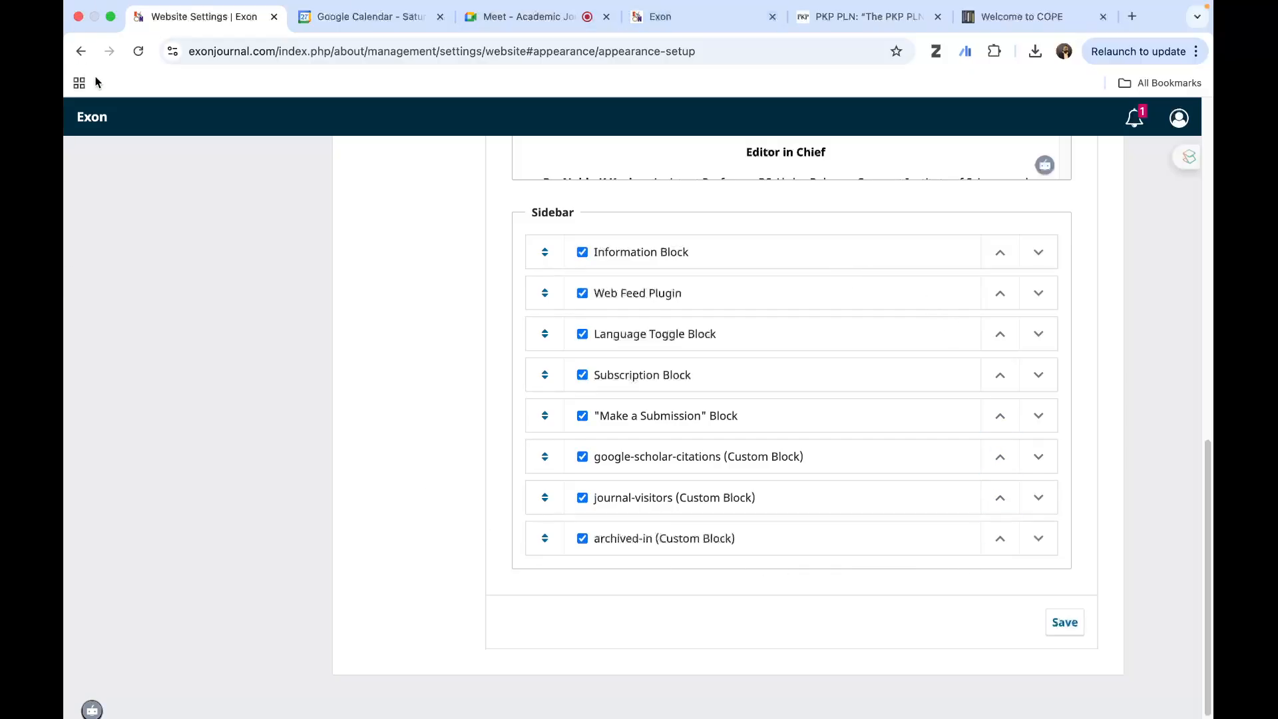
left_click(722, 19)
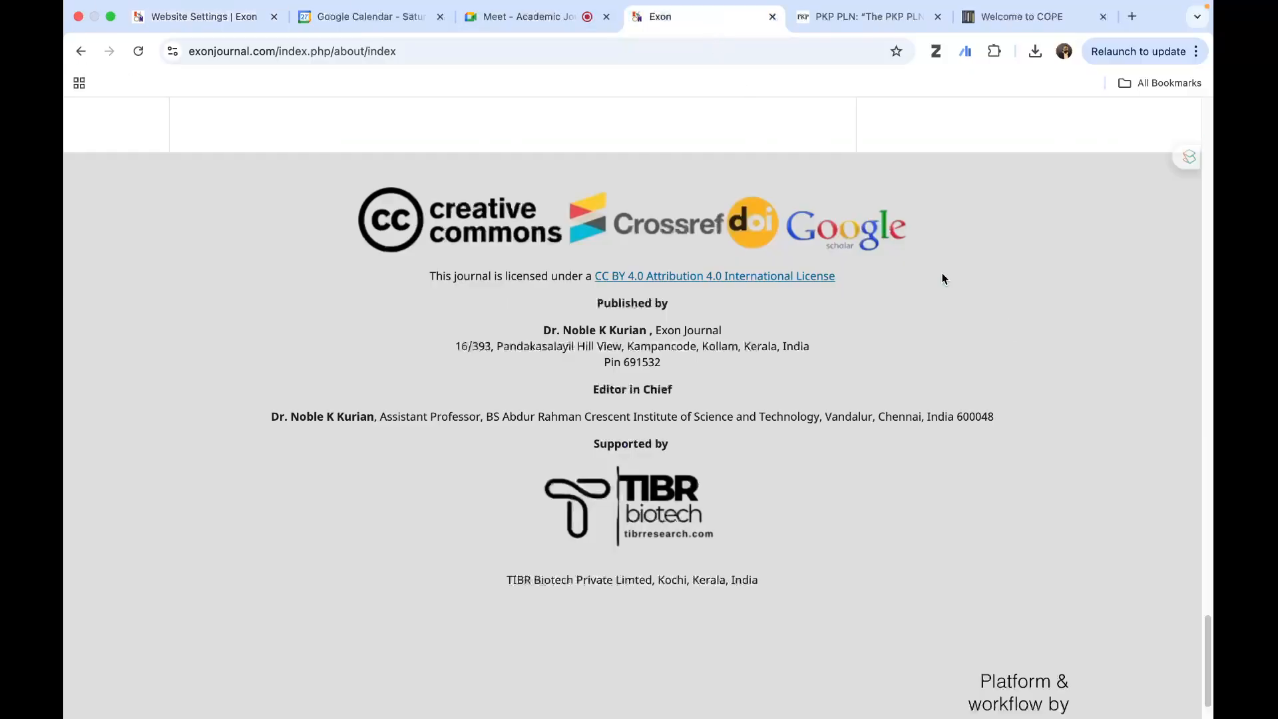
scroll(1193, 428, "up", 10)
scroll(1193, 431, "up", 15)
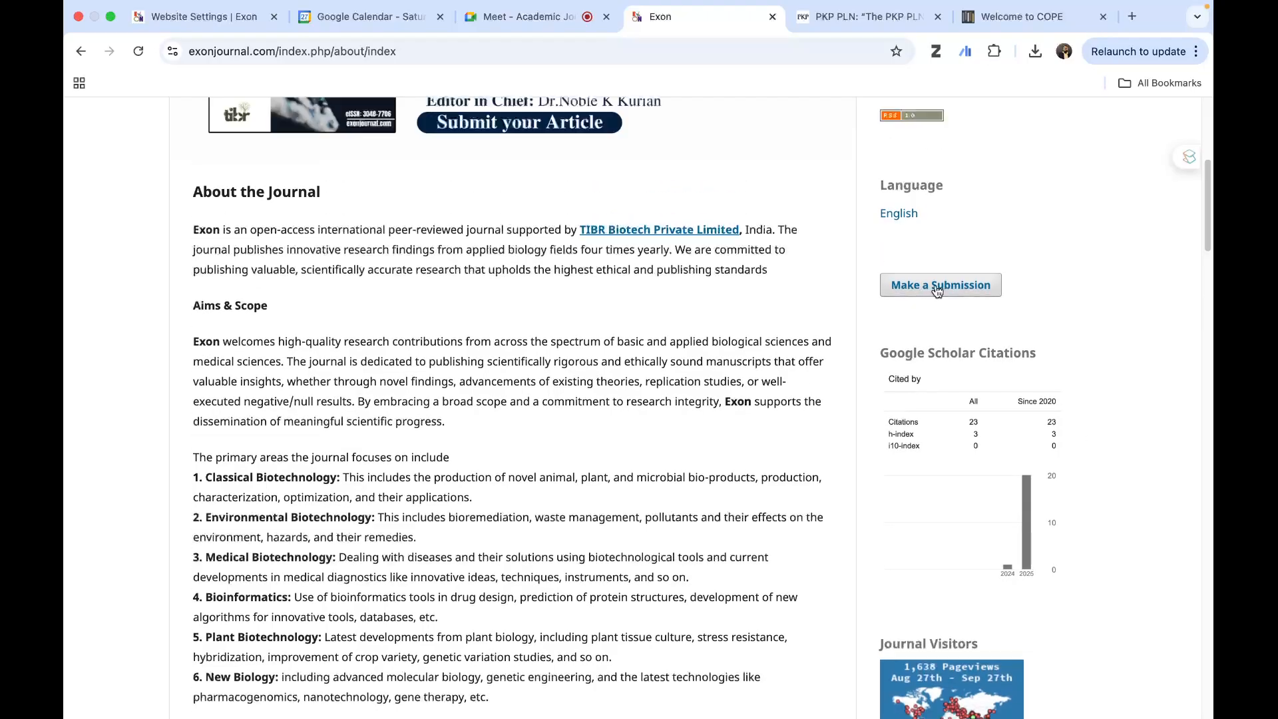
scroll(1006, 561, "down", 8)
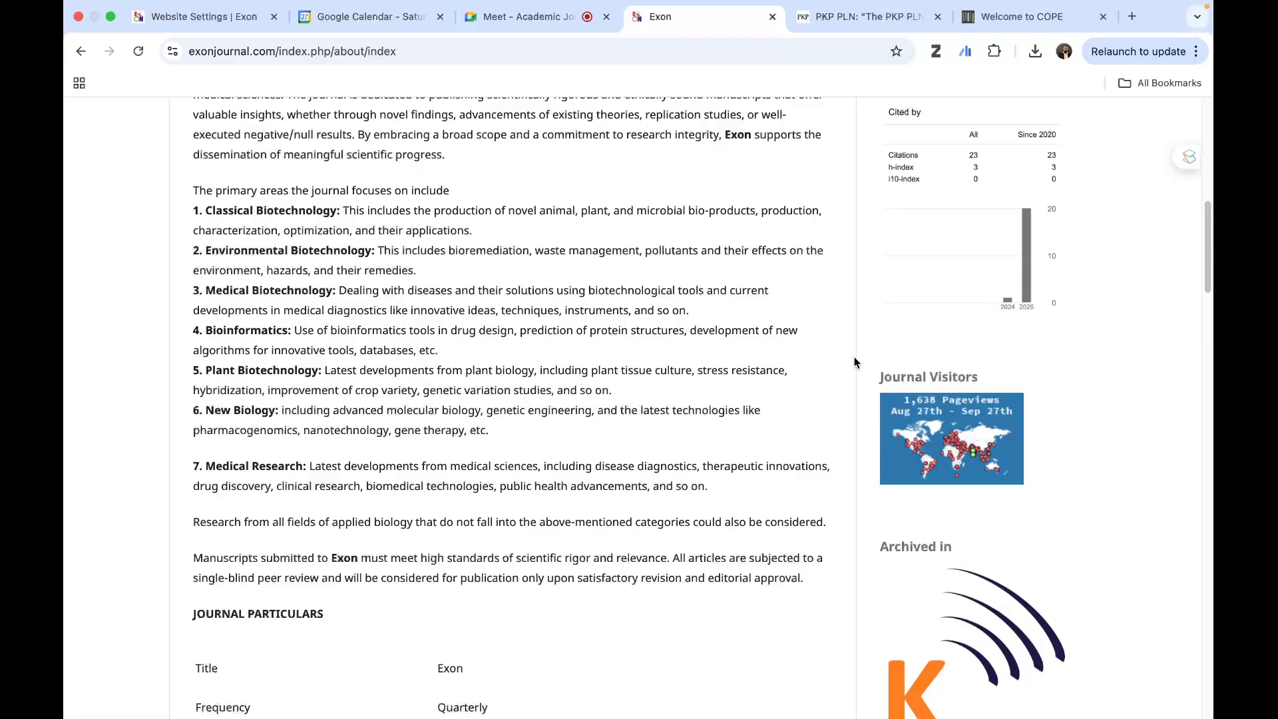
mouse_move(885, 48)
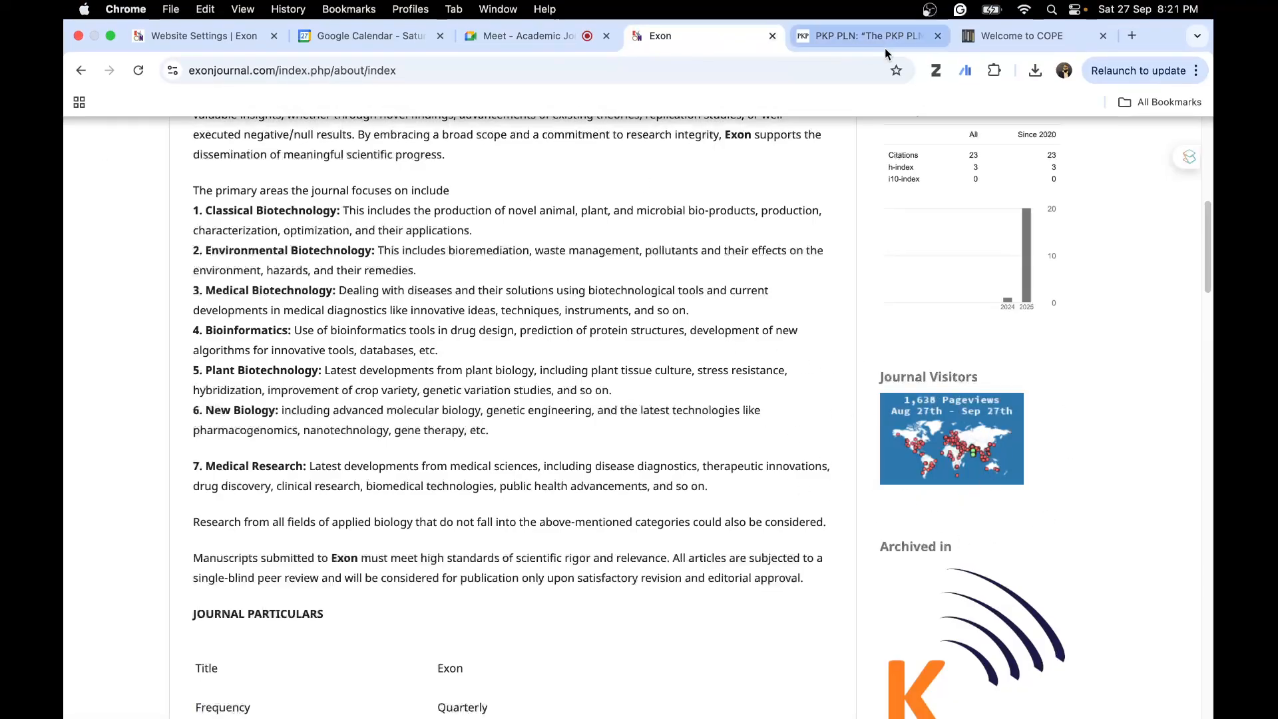
left_click(197, 41)
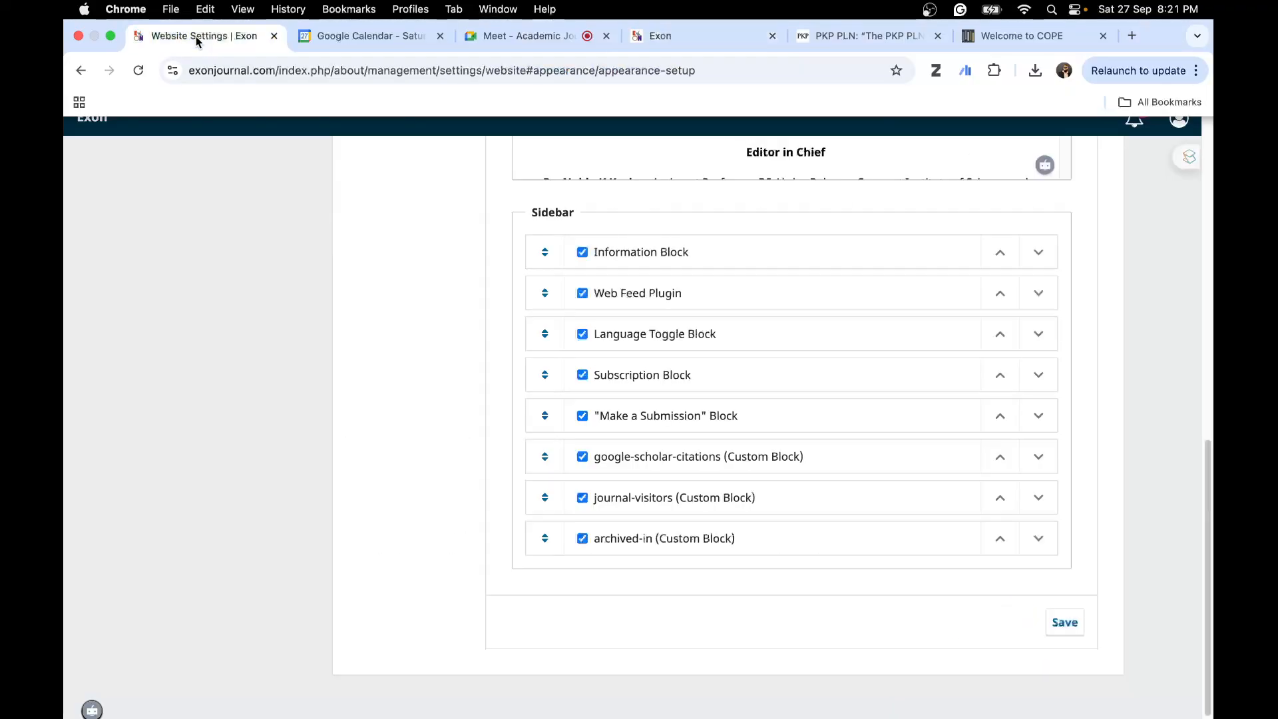
- Open the website's Setup information settings and review the descriptions for readers, authors and librarians
scroll(559, 251, "up", 15)
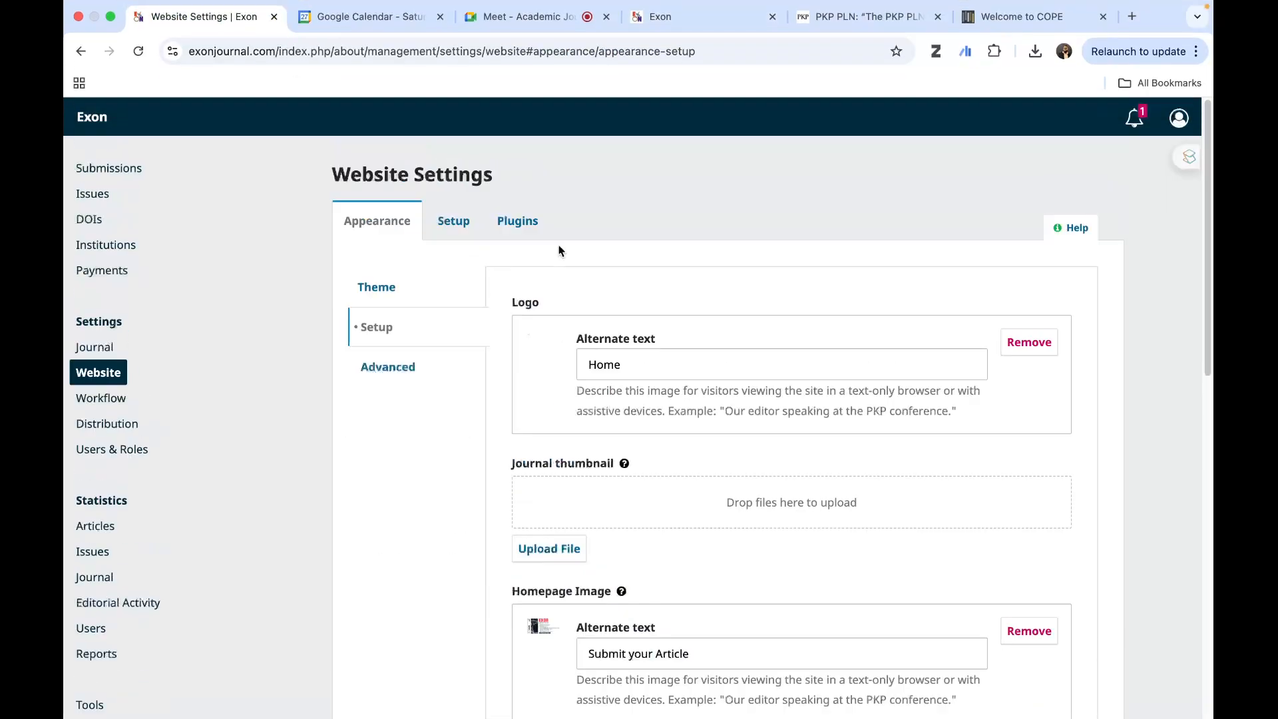
left_click(432, 221)
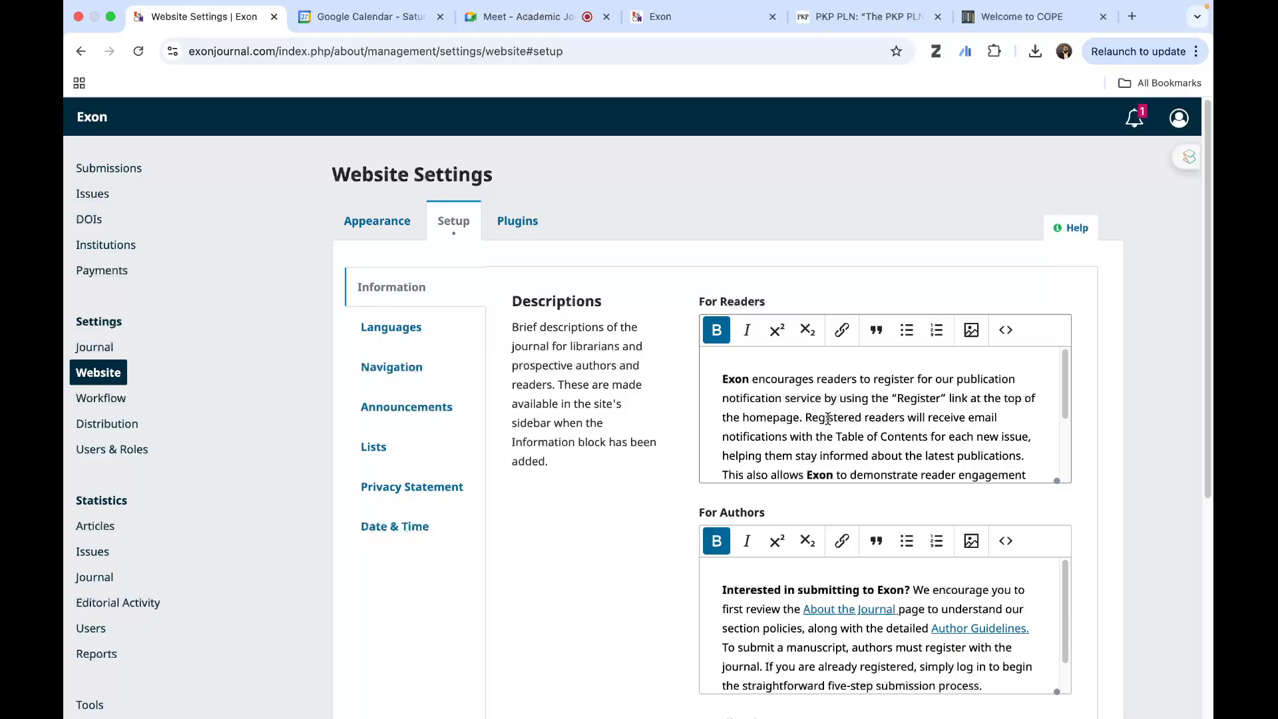
scroll(827, 418, "down", 3)
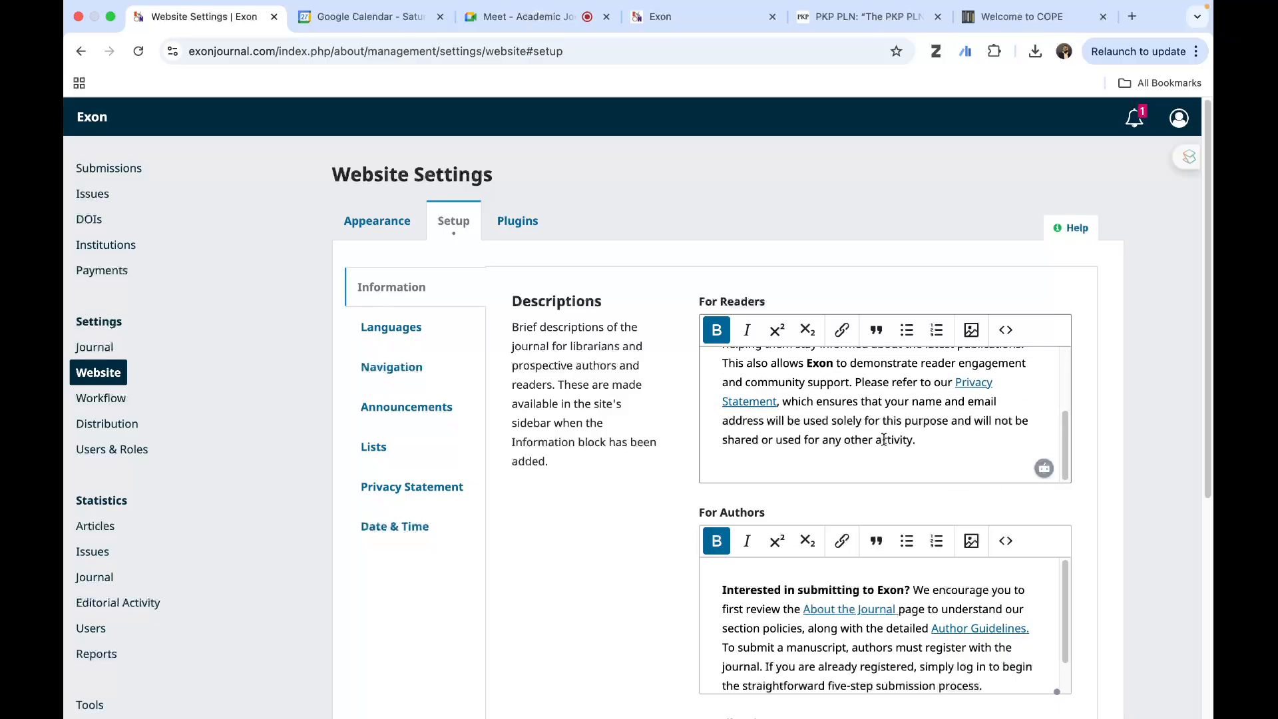
scroll(830, 466, "down", 3)
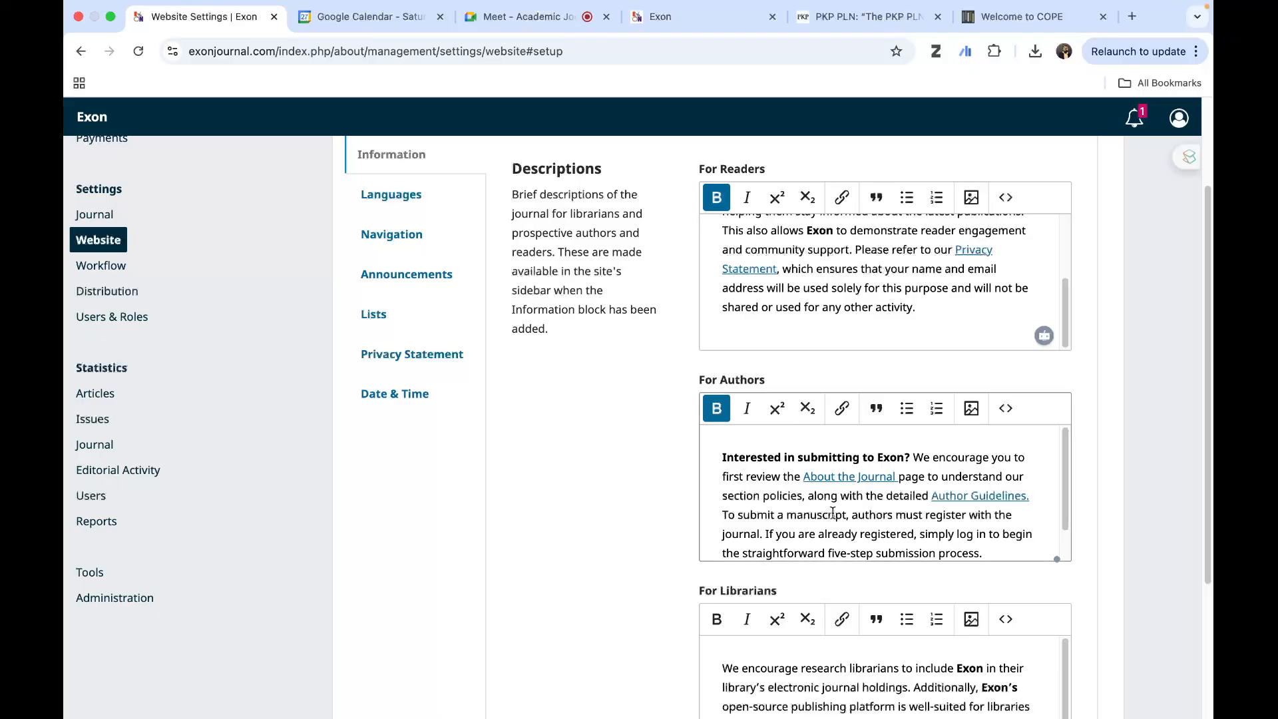
scroll(839, 510, "down", 1)
scroll(845, 506, "down", 3)
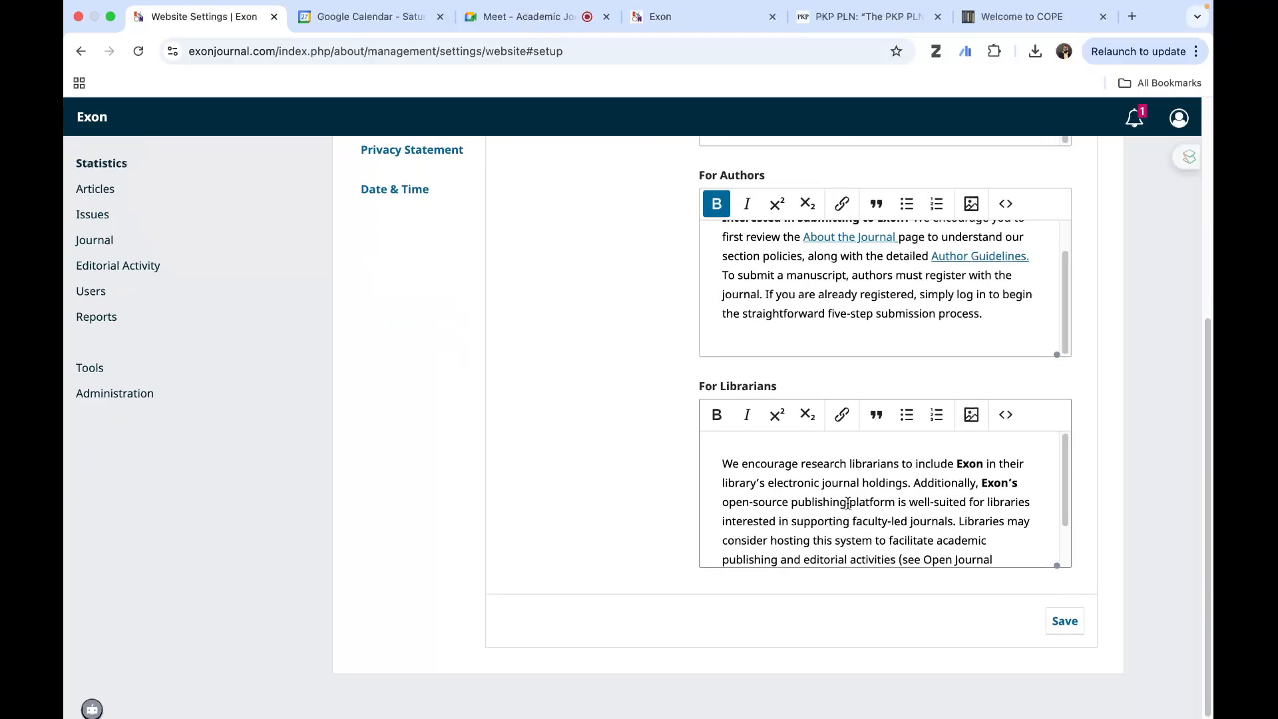
- Finish reading the description for librarians, and look over the Languages and Navigation sections of the website setup
scroll(815, 529, "down", 1)
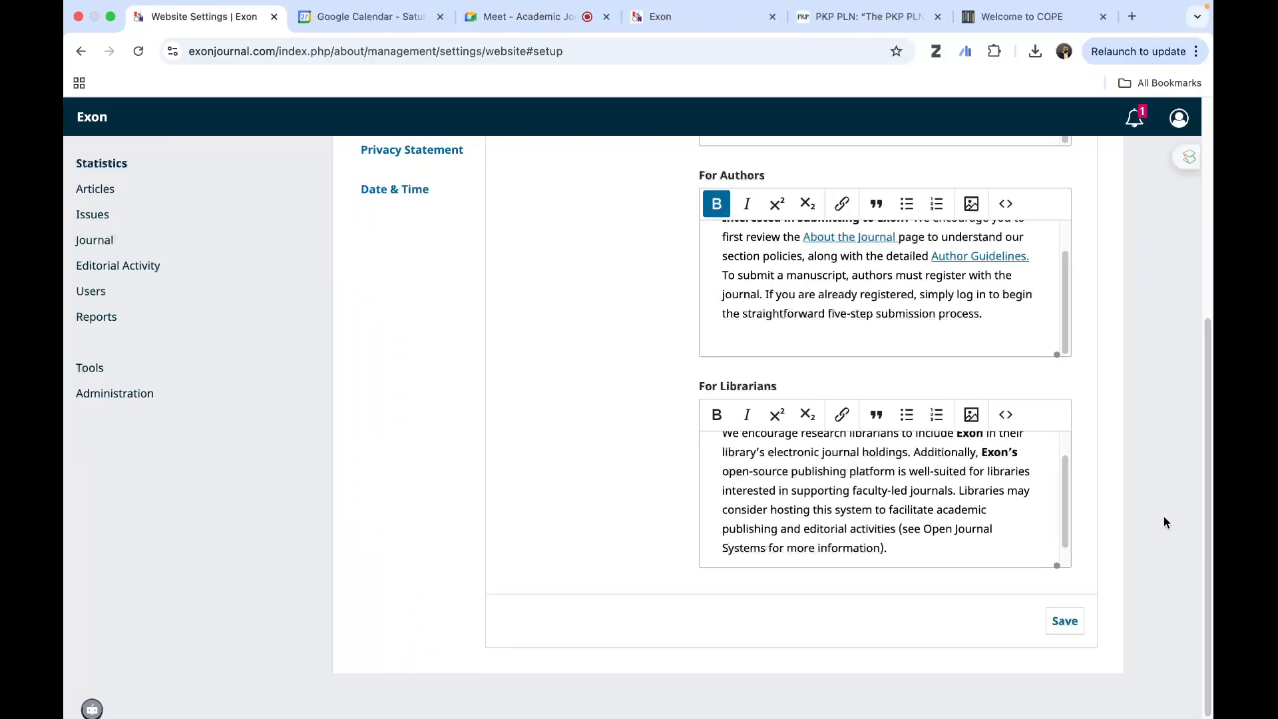
scroll(463, 460, "up", 5)
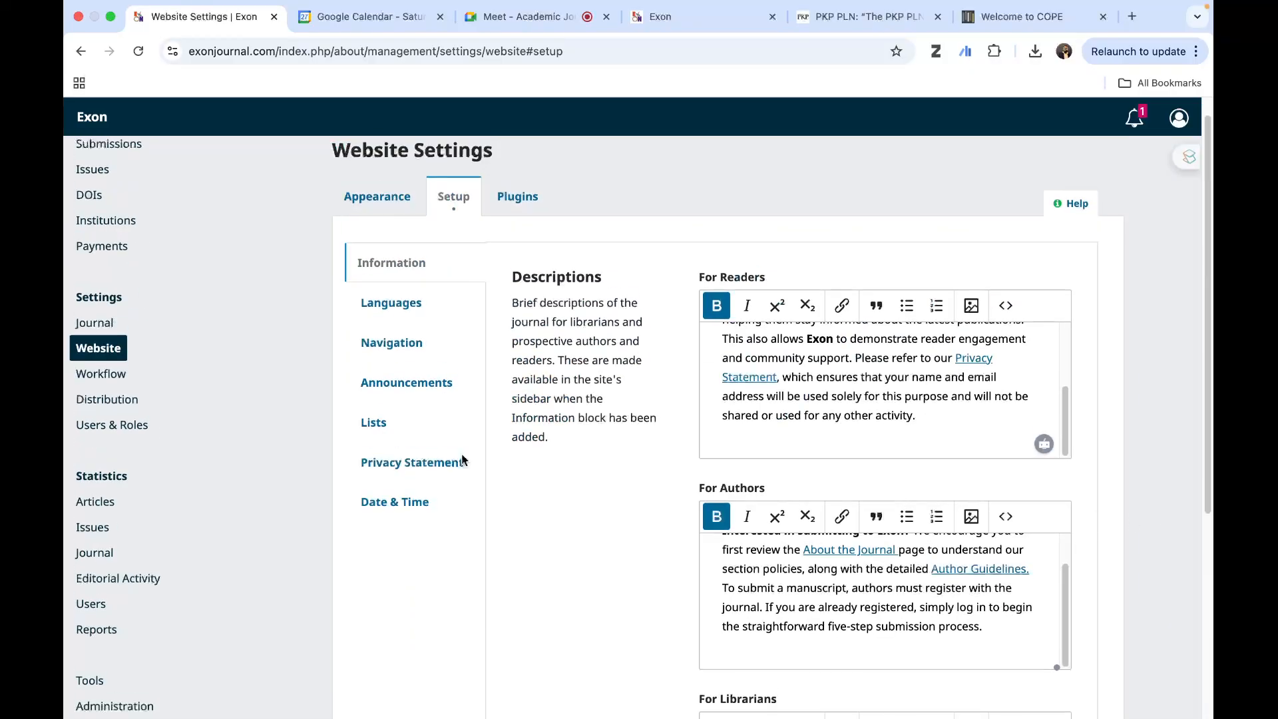
left_click(388, 303)
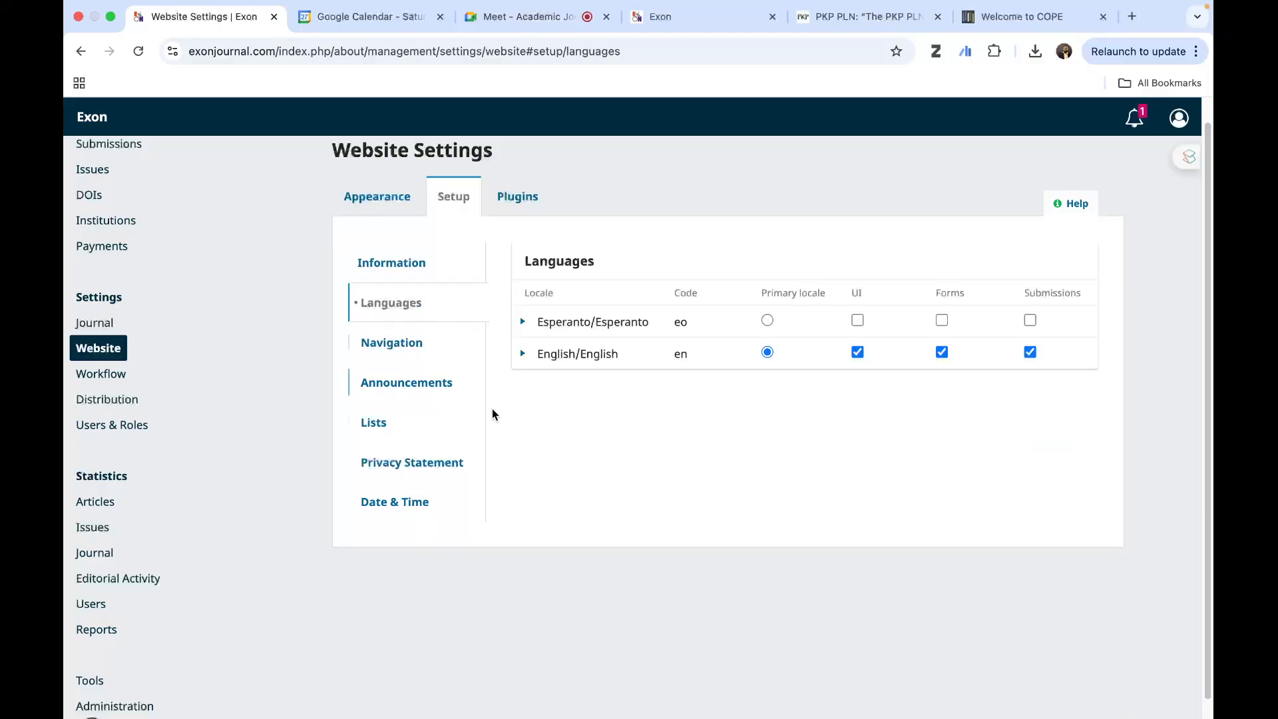
left_click(379, 342)
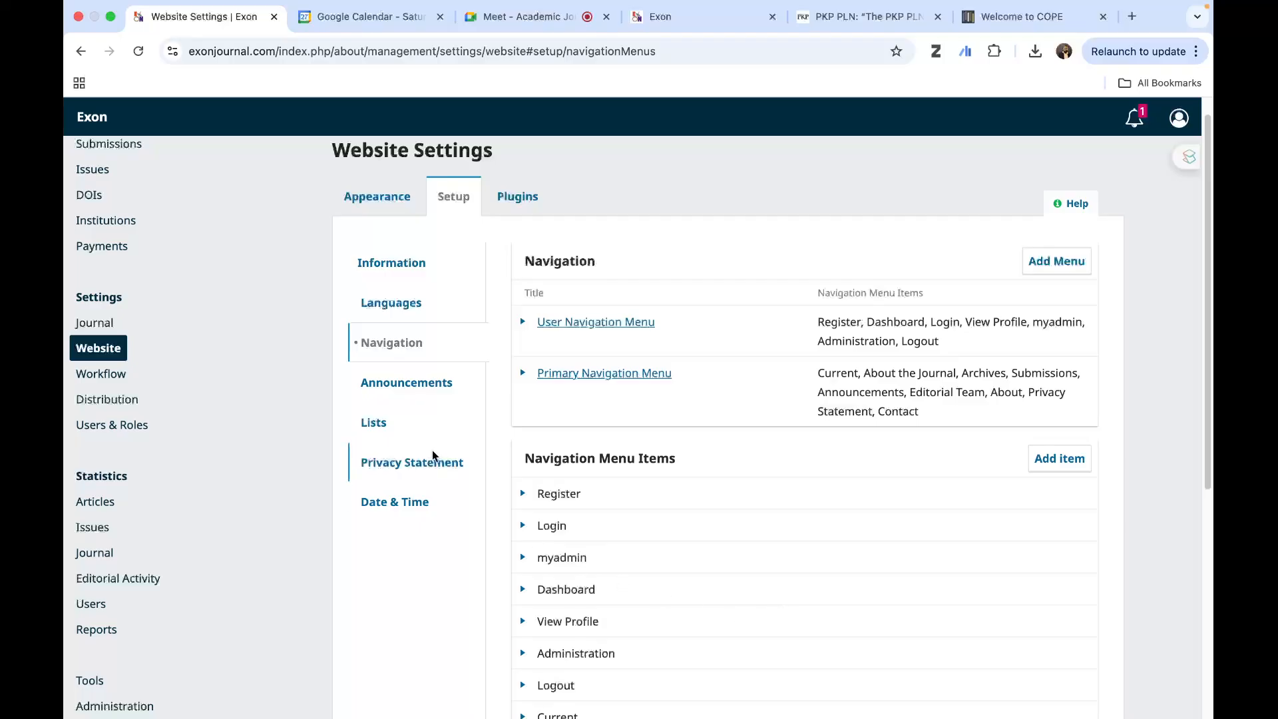
- Review the Announcements setup, check the public Exon homepage for comparison, and return to the website settings
left_click(394, 384)
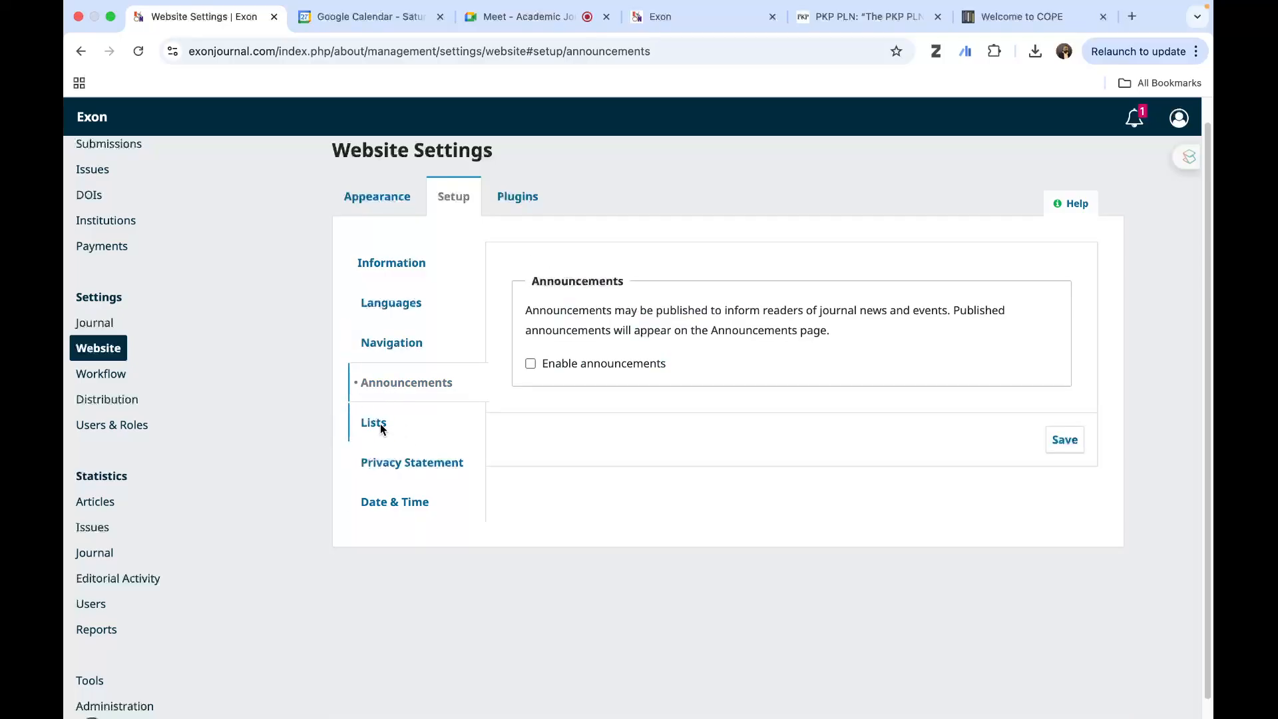
left_click(687, 18)
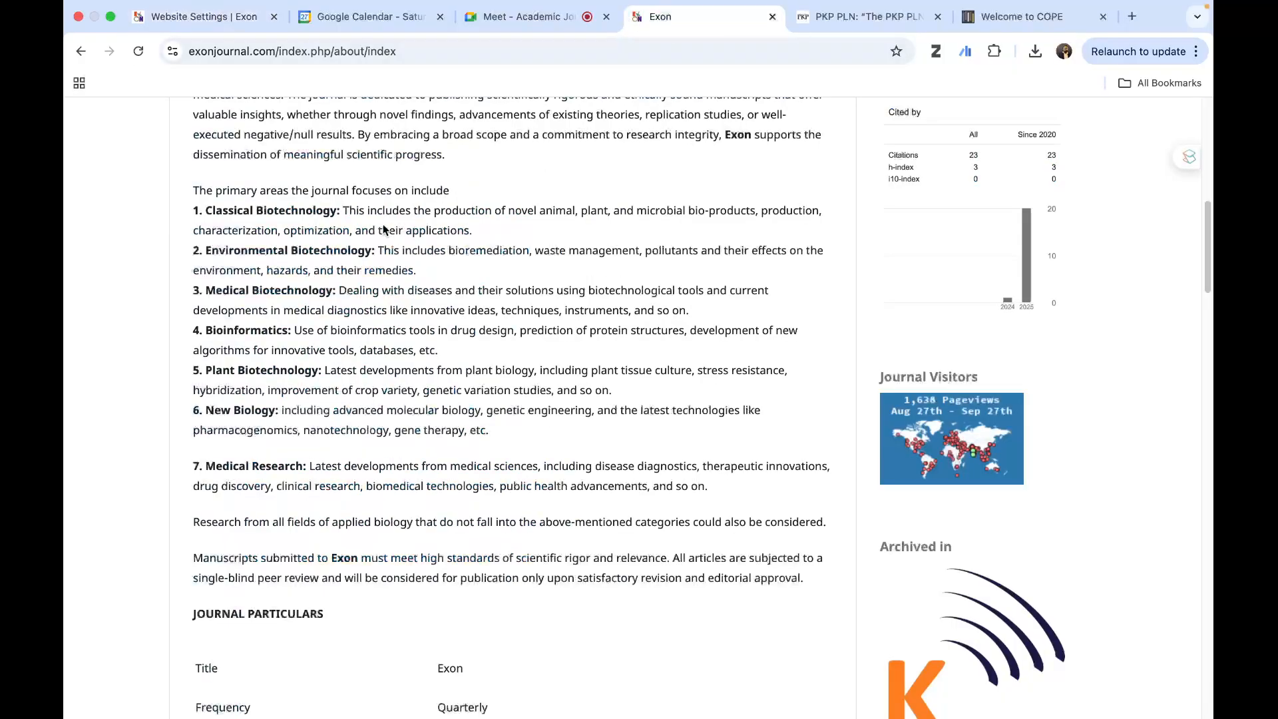
scroll(348, 315, "up", 10)
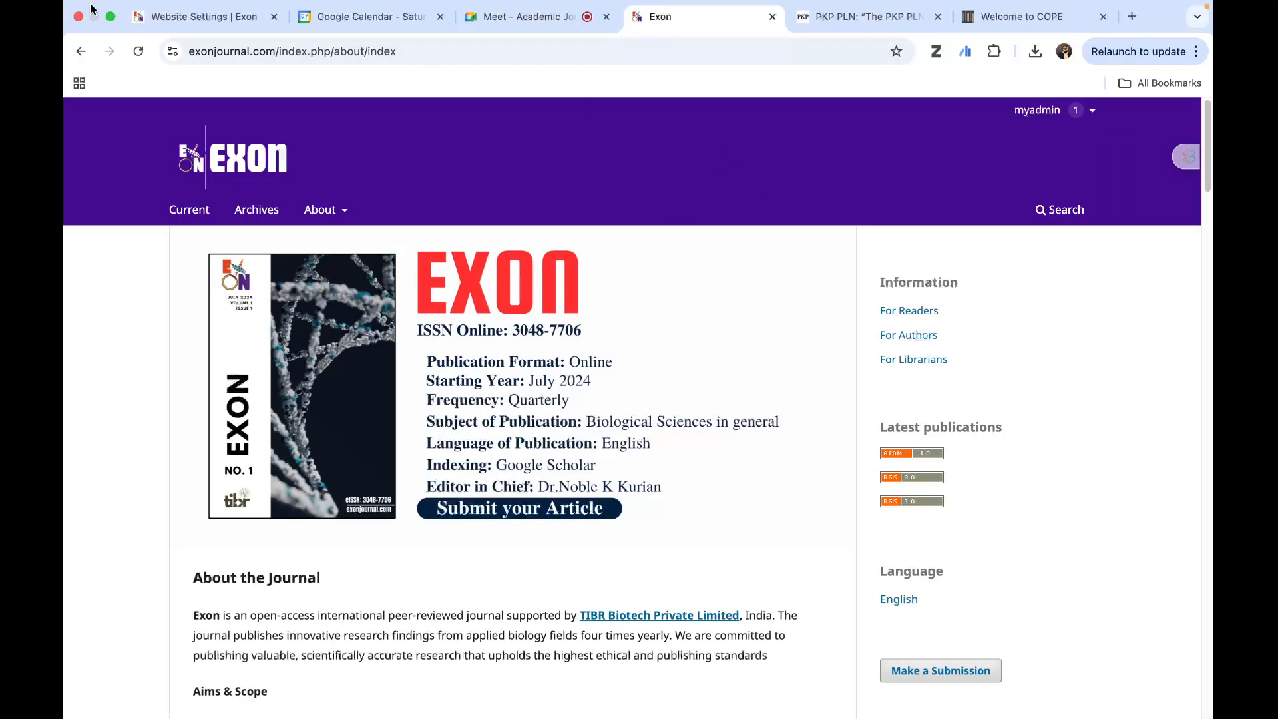
left_click(181, 18)
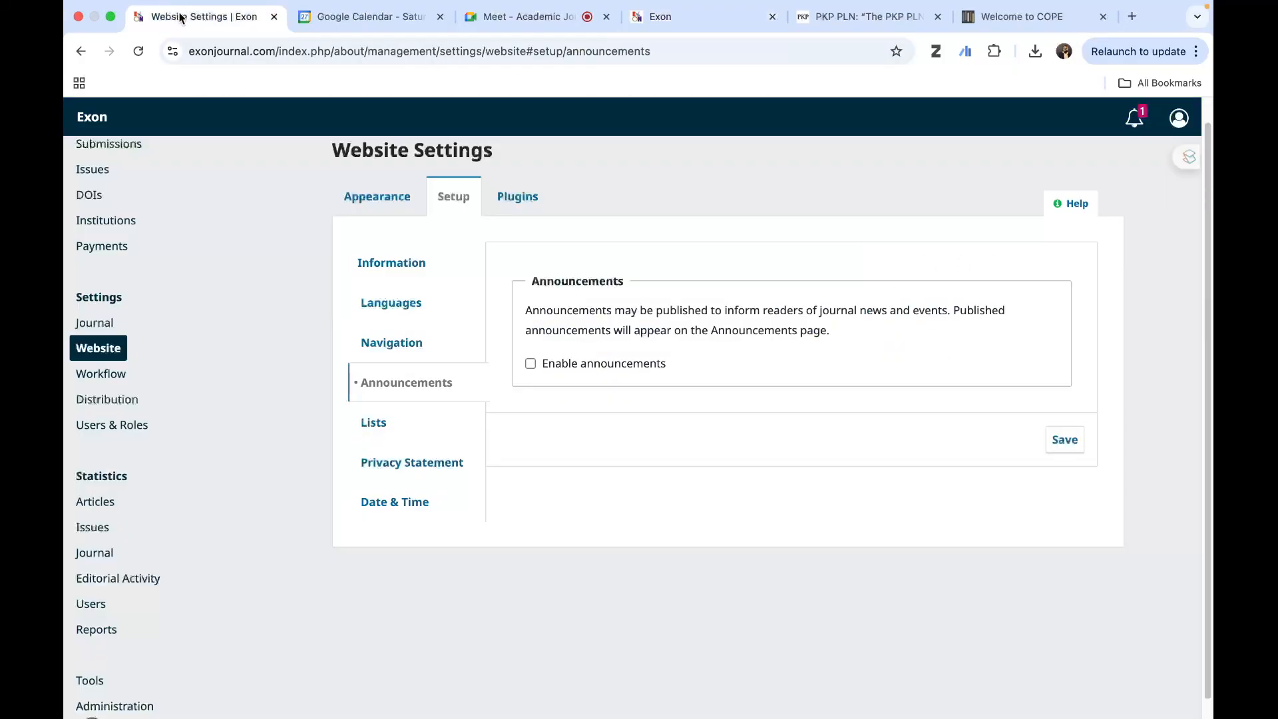
- Review the Lists settings, and compare the Privacy Statement in the setup with its page on the public site
left_click(412, 422)
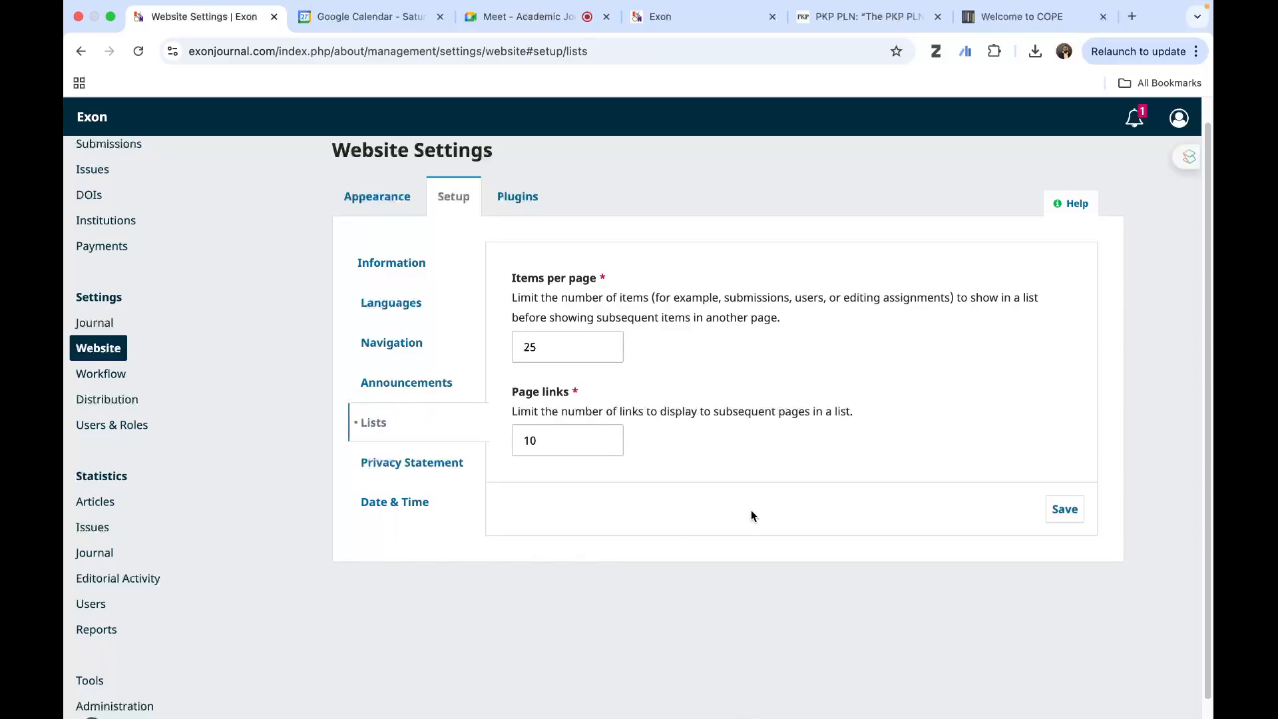
left_click(373, 470)
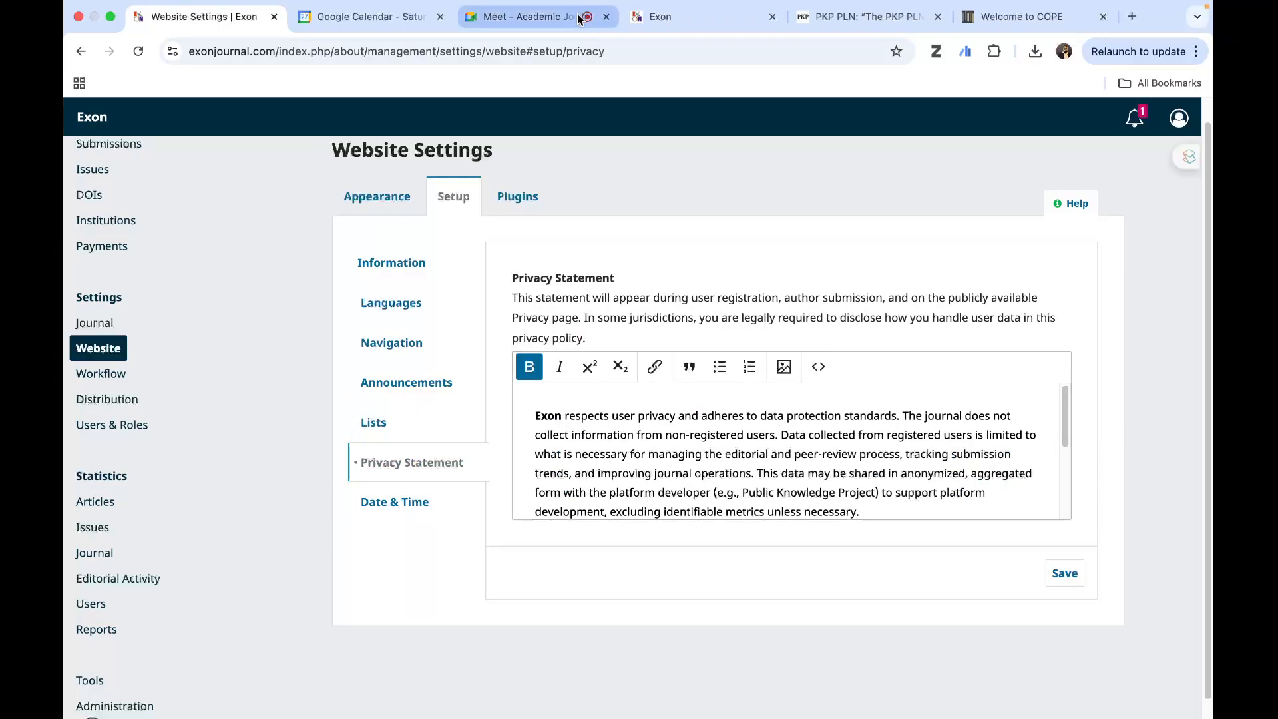
left_click(697, 20)
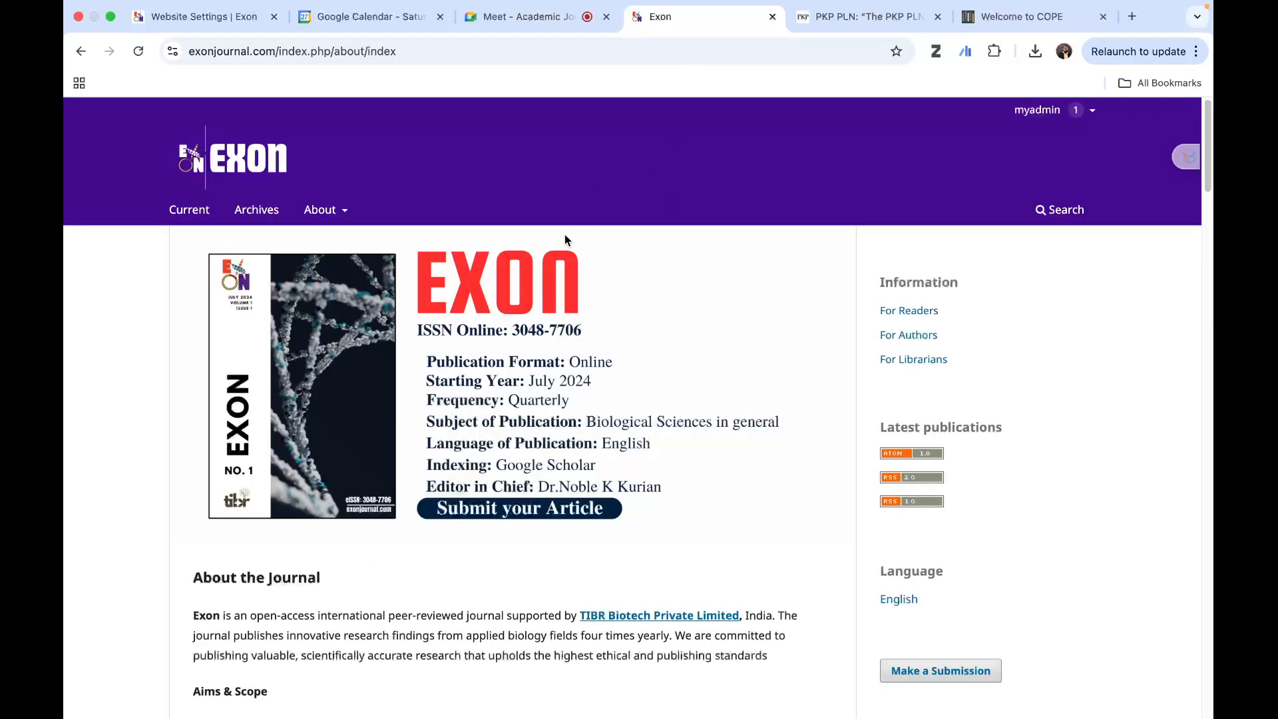
left_click(323, 209)
left_click(347, 339)
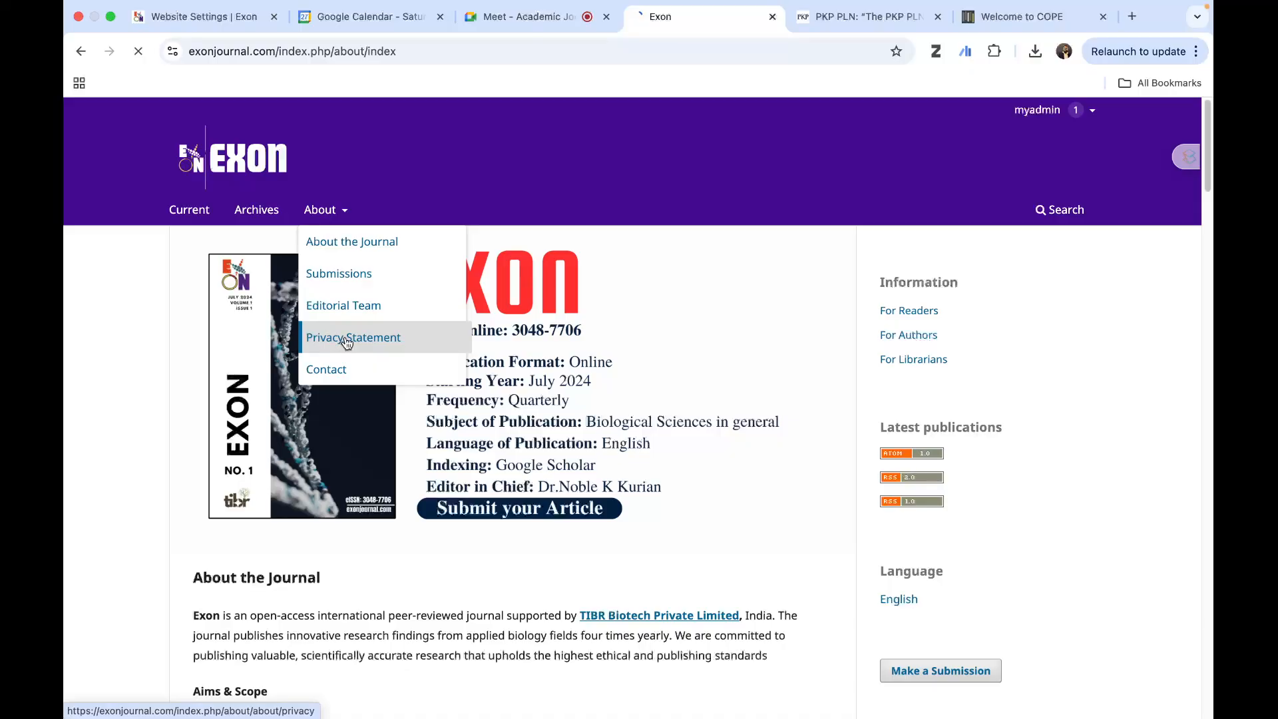
left_click(193, 7)
scroll(597, 464, "down", 3)
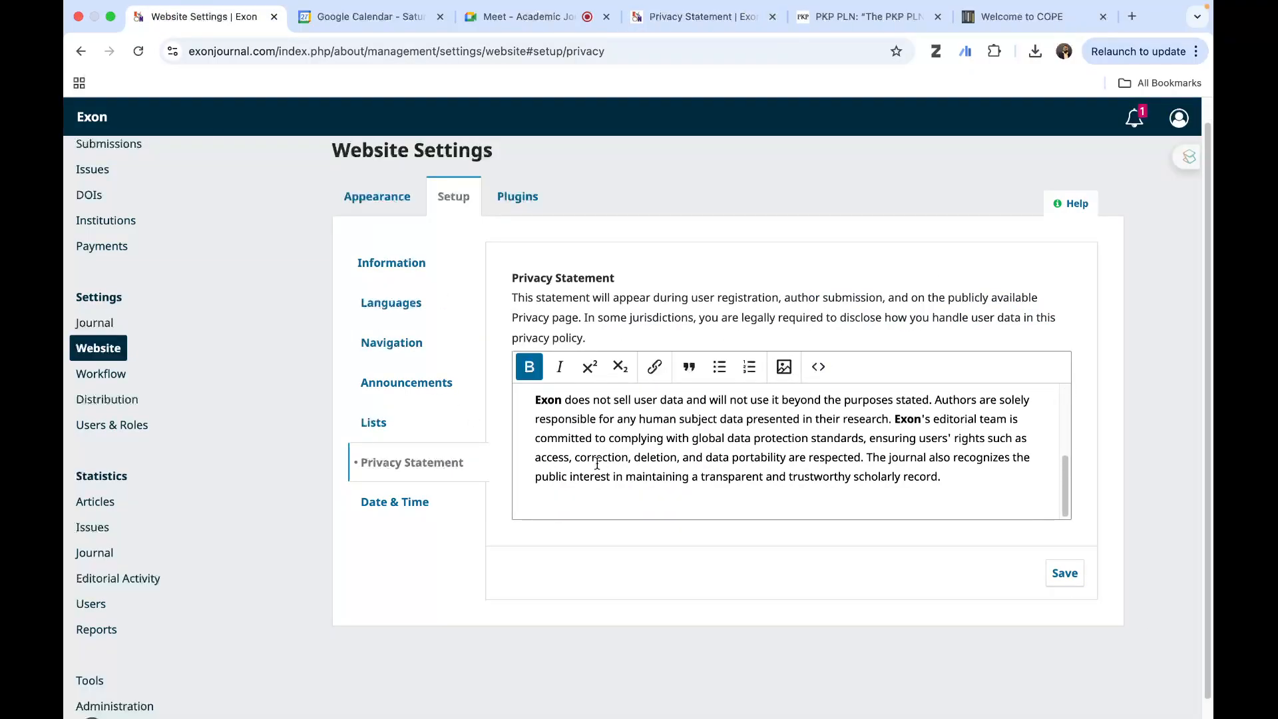
- View the date and time formats, and examine the installed block plugins with the Browse Block's actions expanded
left_click(393, 504)
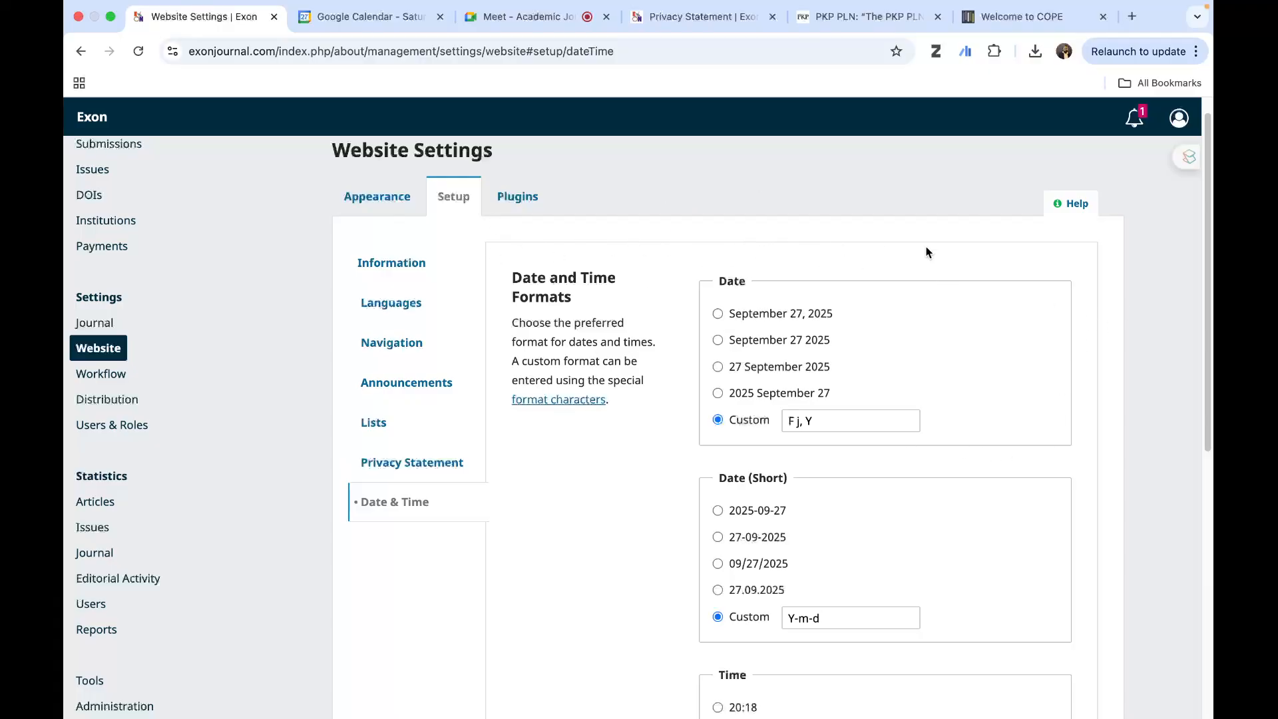
left_click(507, 196)
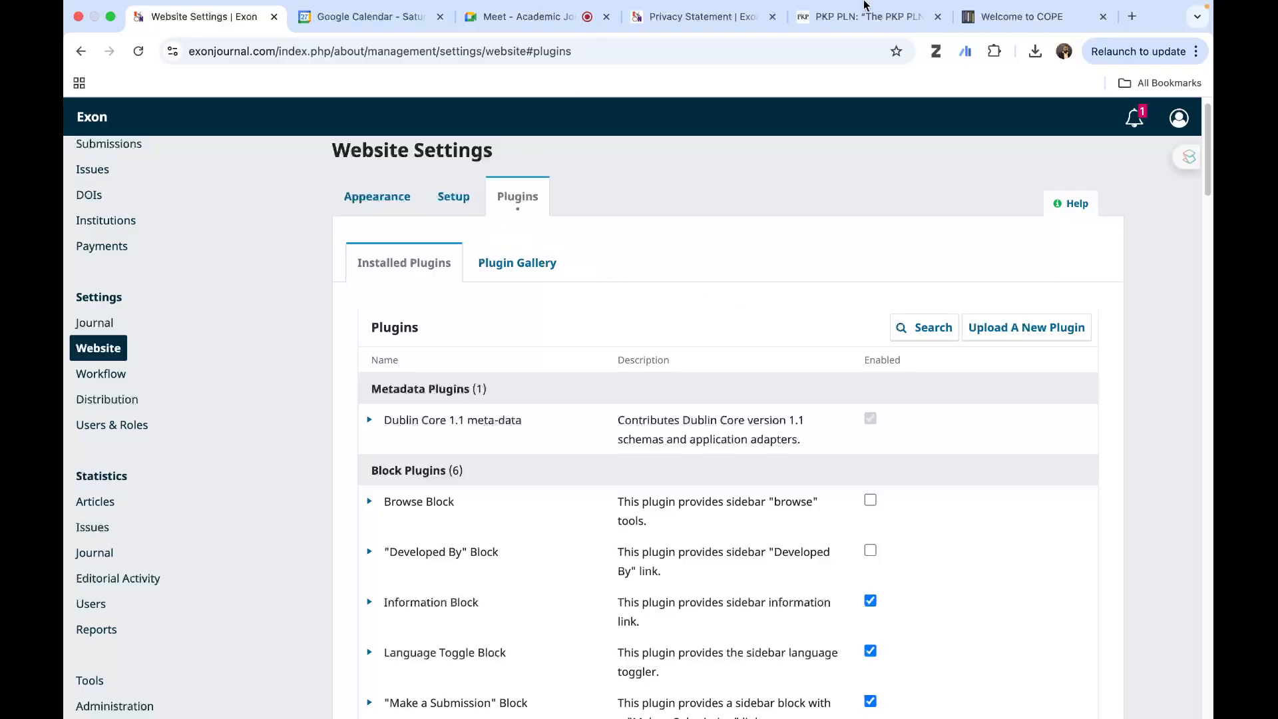
scroll(504, 346, "down", 4)
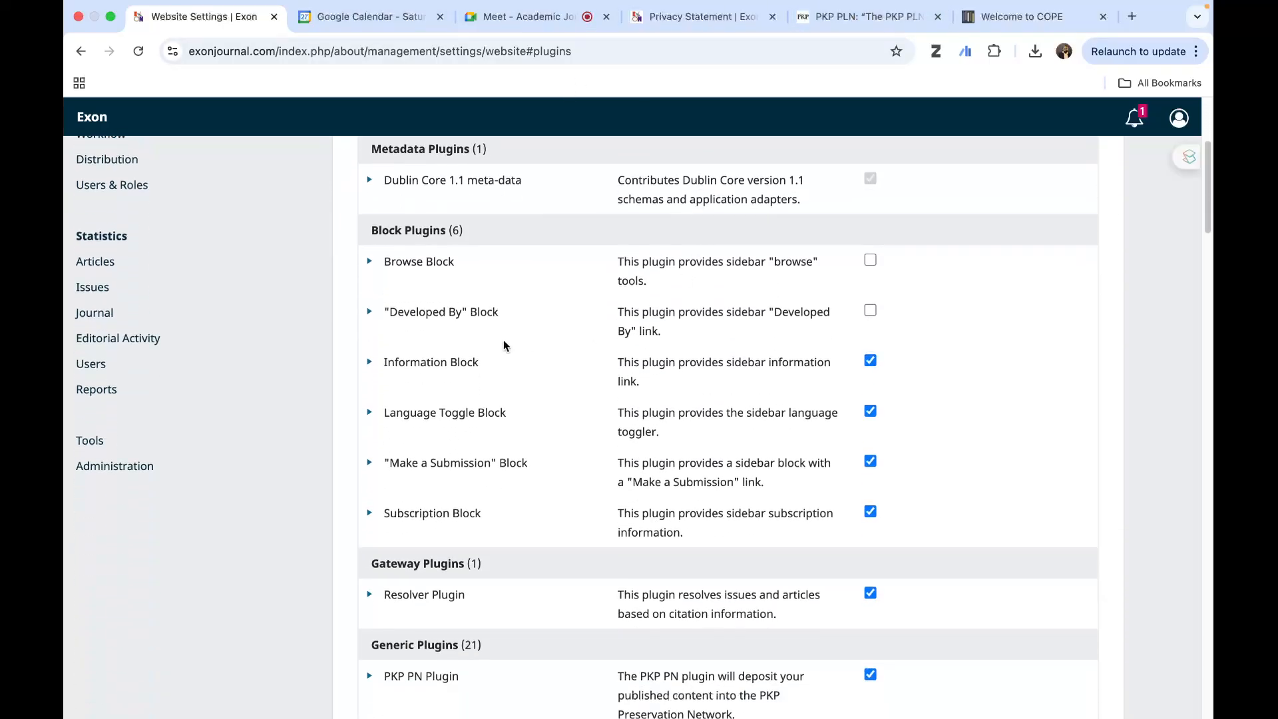
left_click(369, 263)
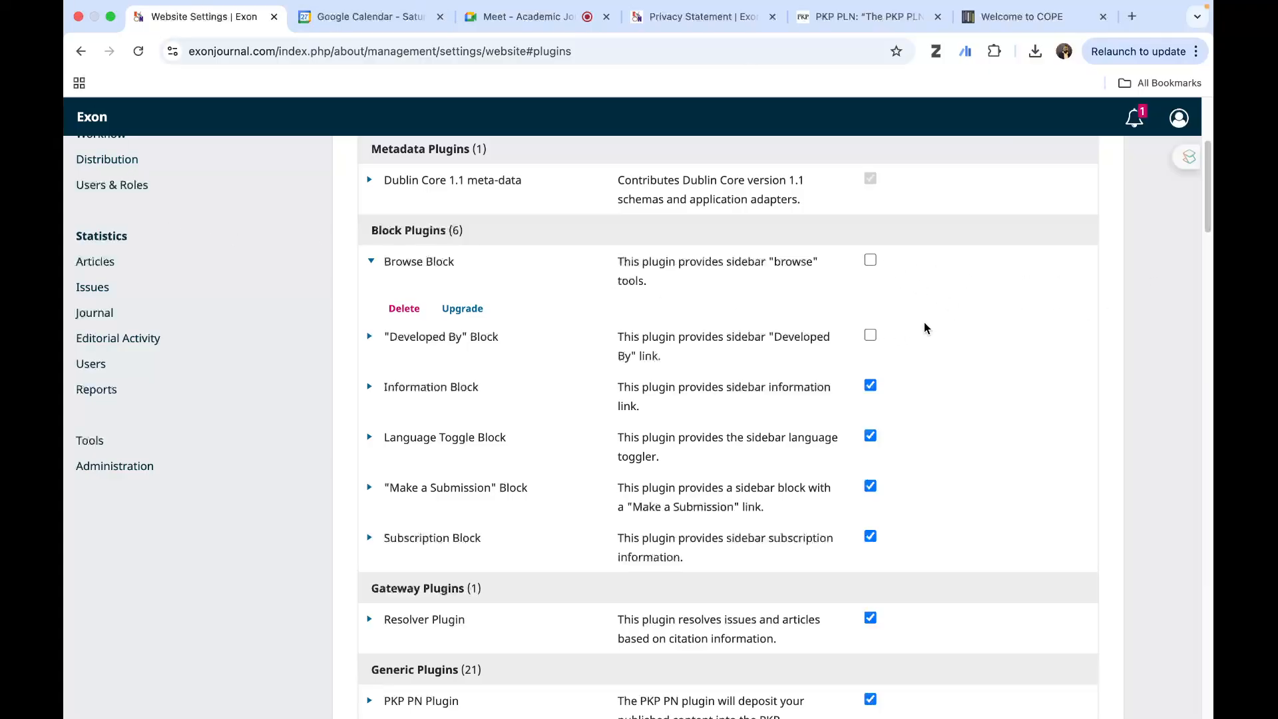
scroll(928, 340, "down", 1)
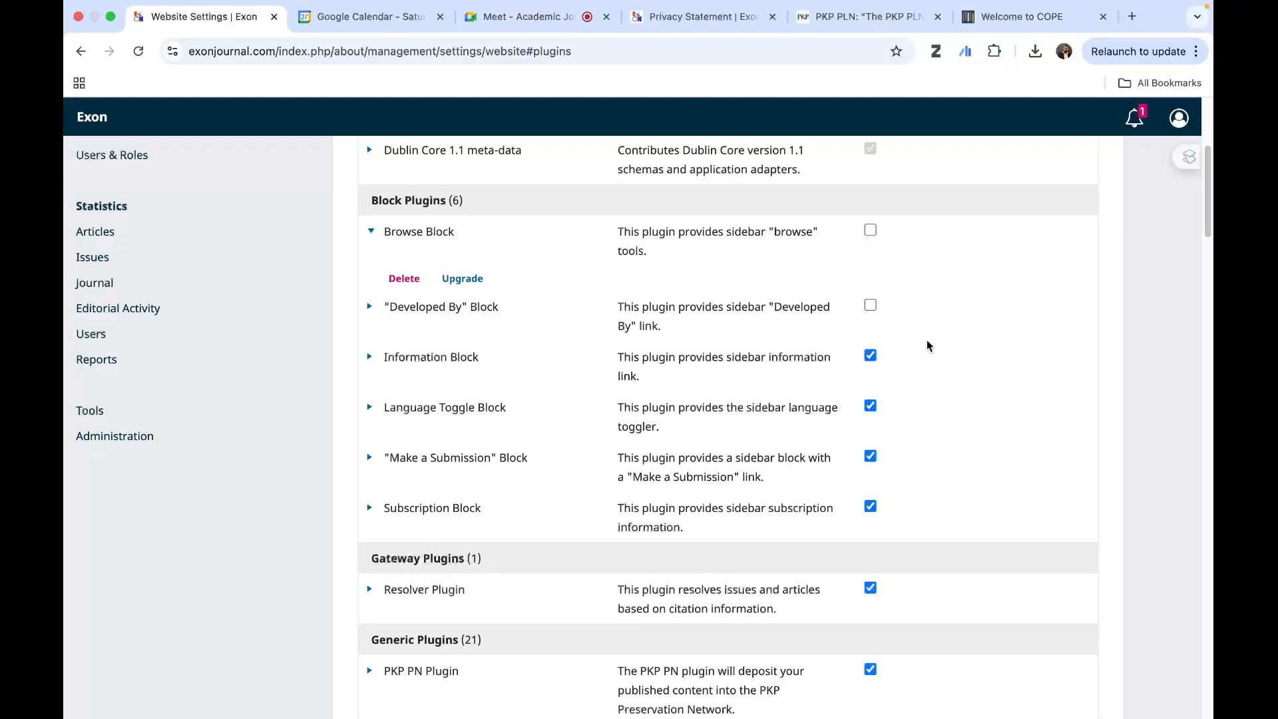
scroll(927, 345, "down", 5)
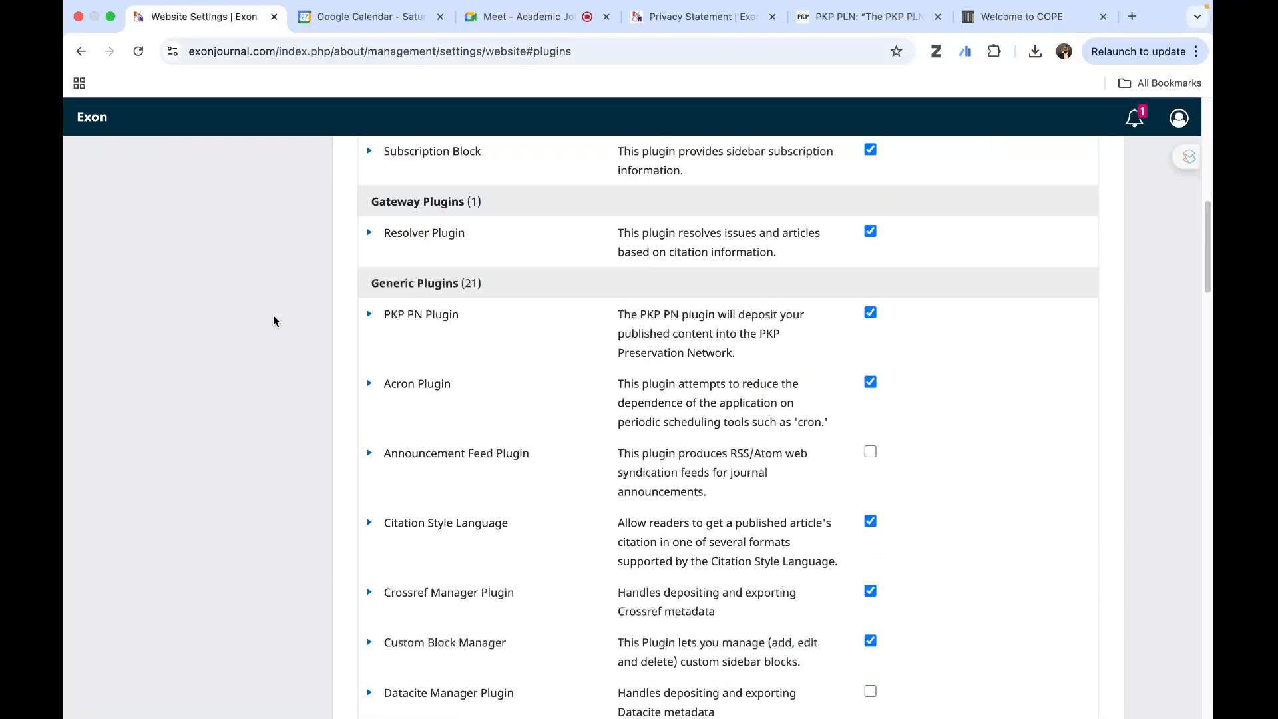
- Expand the actions of the PKP PN Plugin among the generic plugins, and look over the installed plugins list
left_click(370, 315)
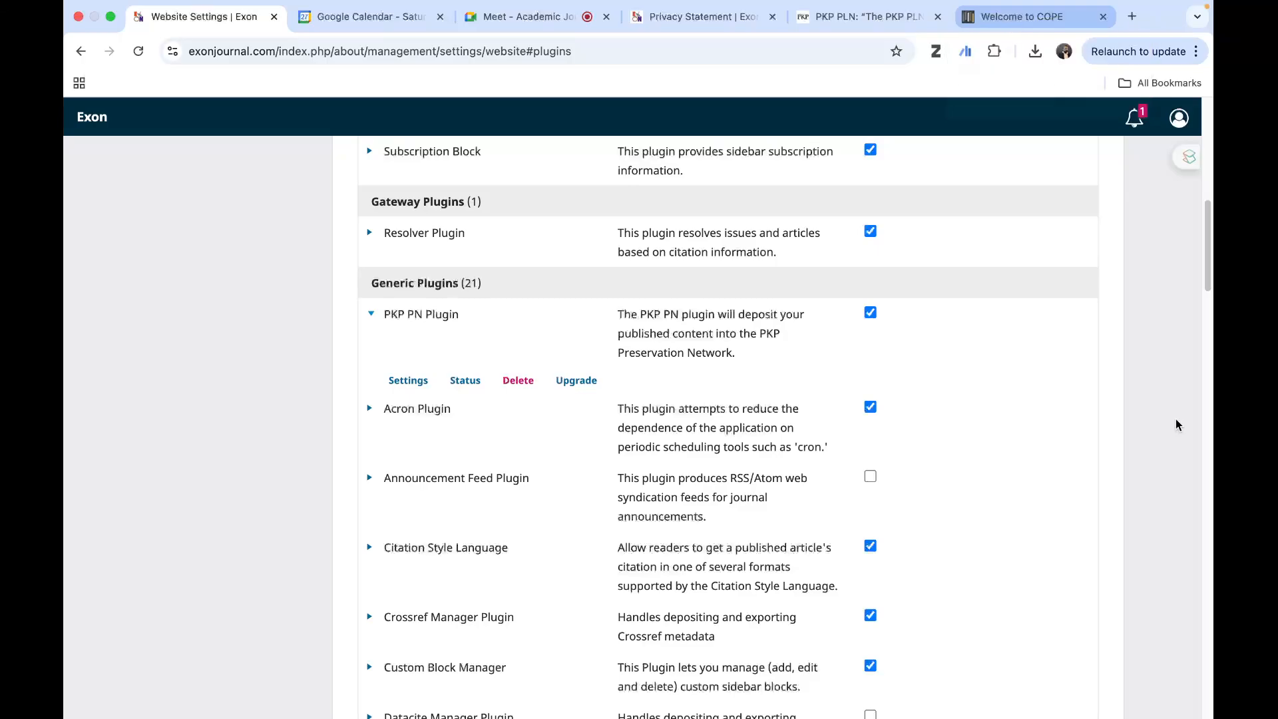
scroll(1168, 409, "up", 1)
scroll(1166, 414, "up", 5)
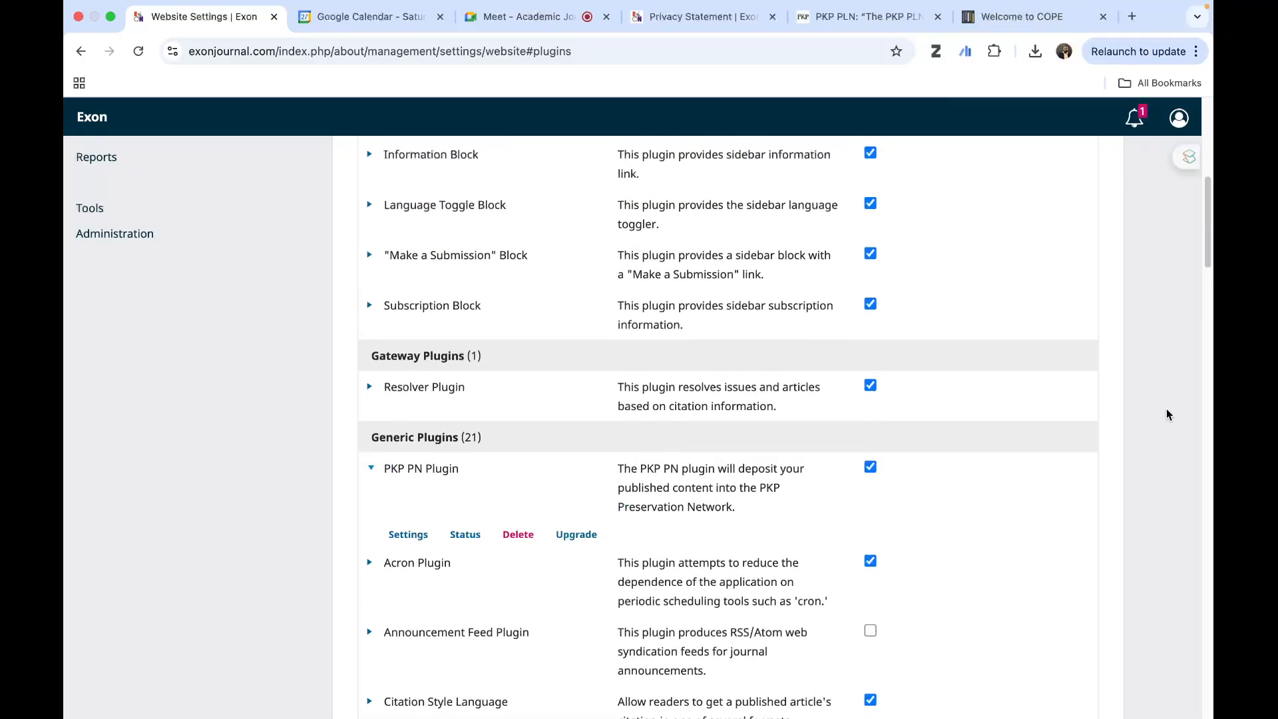
scroll(1166, 414, "up", 5)
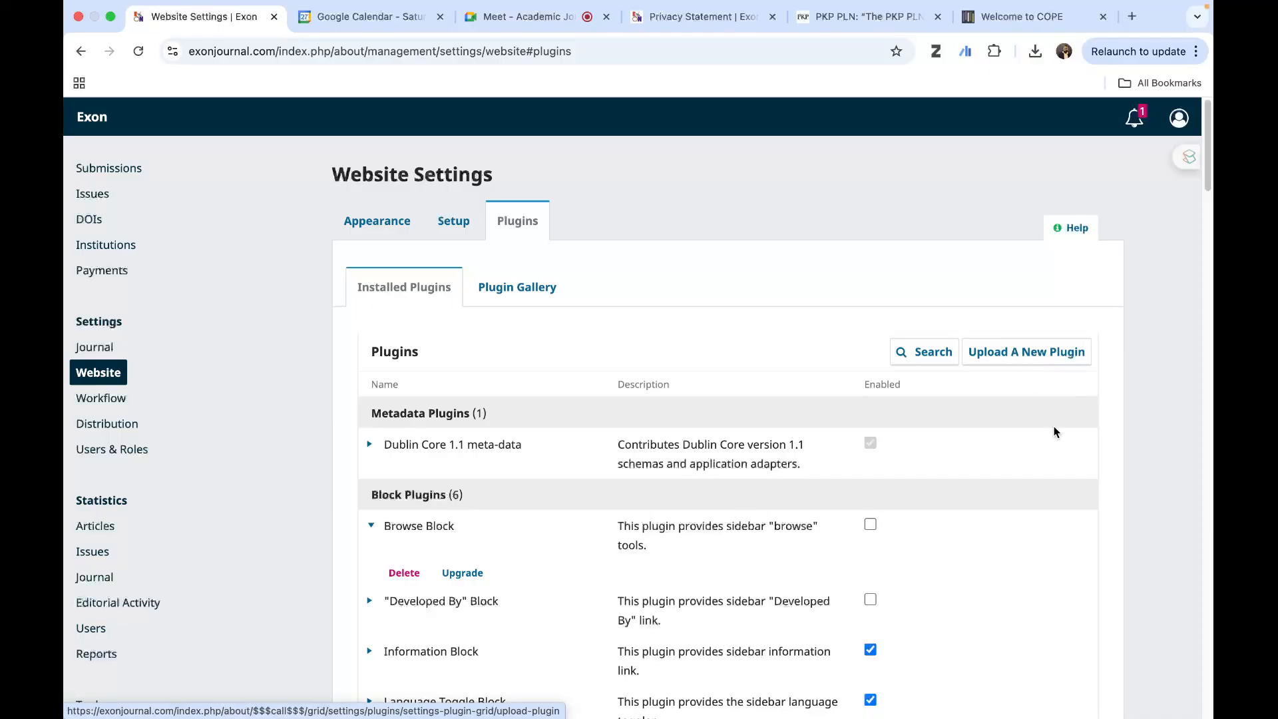
scroll(1053, 429, "down", 10)
scroll(1053, 431, "down", 5)
scroll(1053, 431, "up", 7)
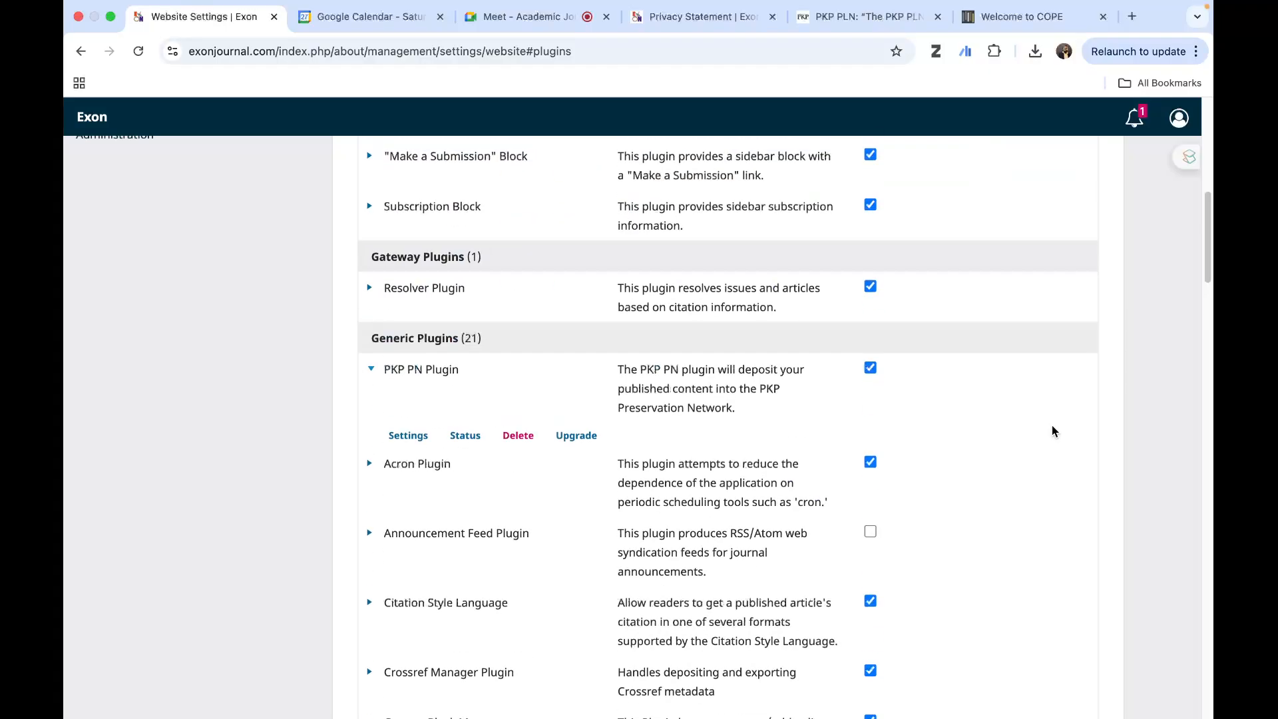
- Open the PKP PN Plugin's settings, review its terms of use and journal identifier section, and close them
left_click(403, 438)
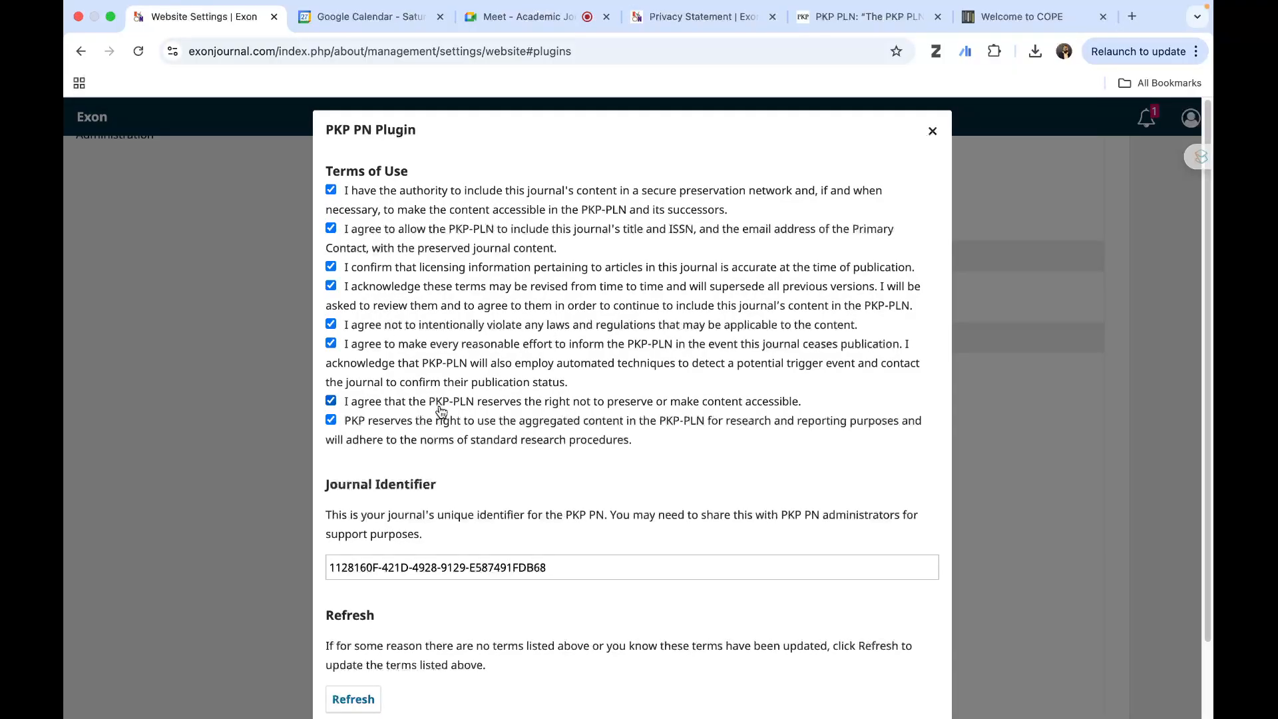
scroll(441, 413, "down", 2)
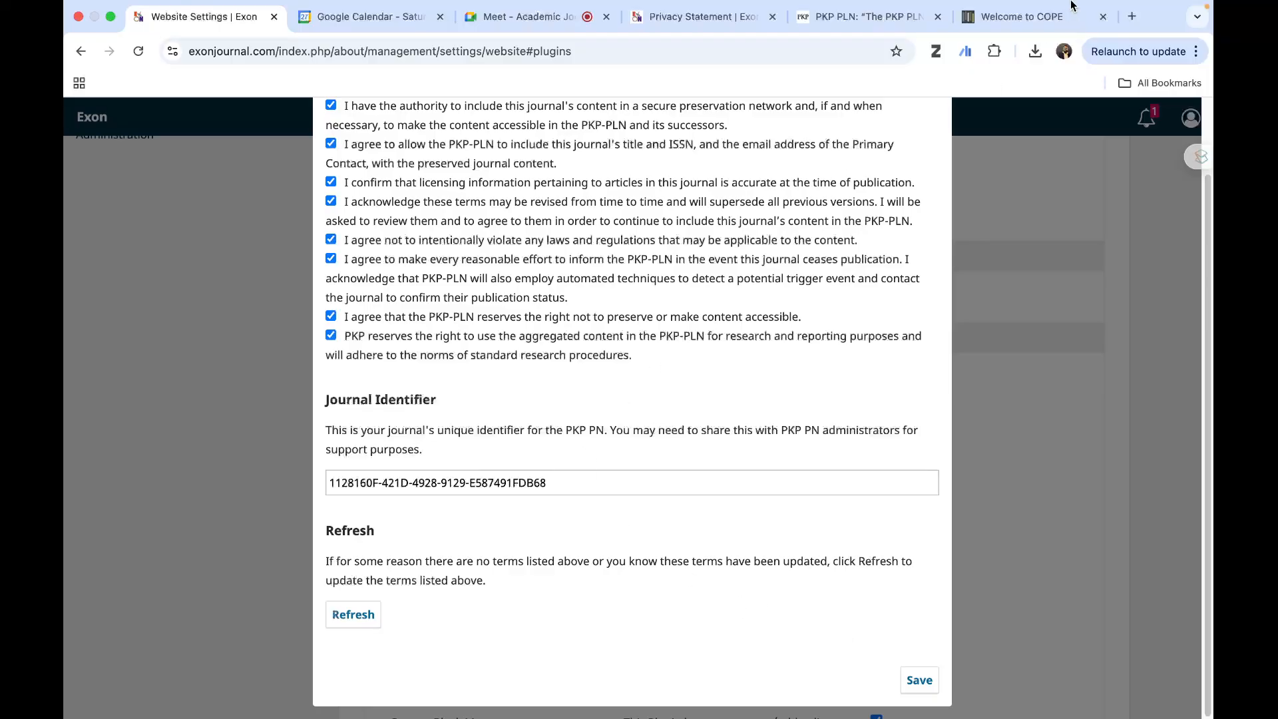
scroll(857, 283, "up", 2)
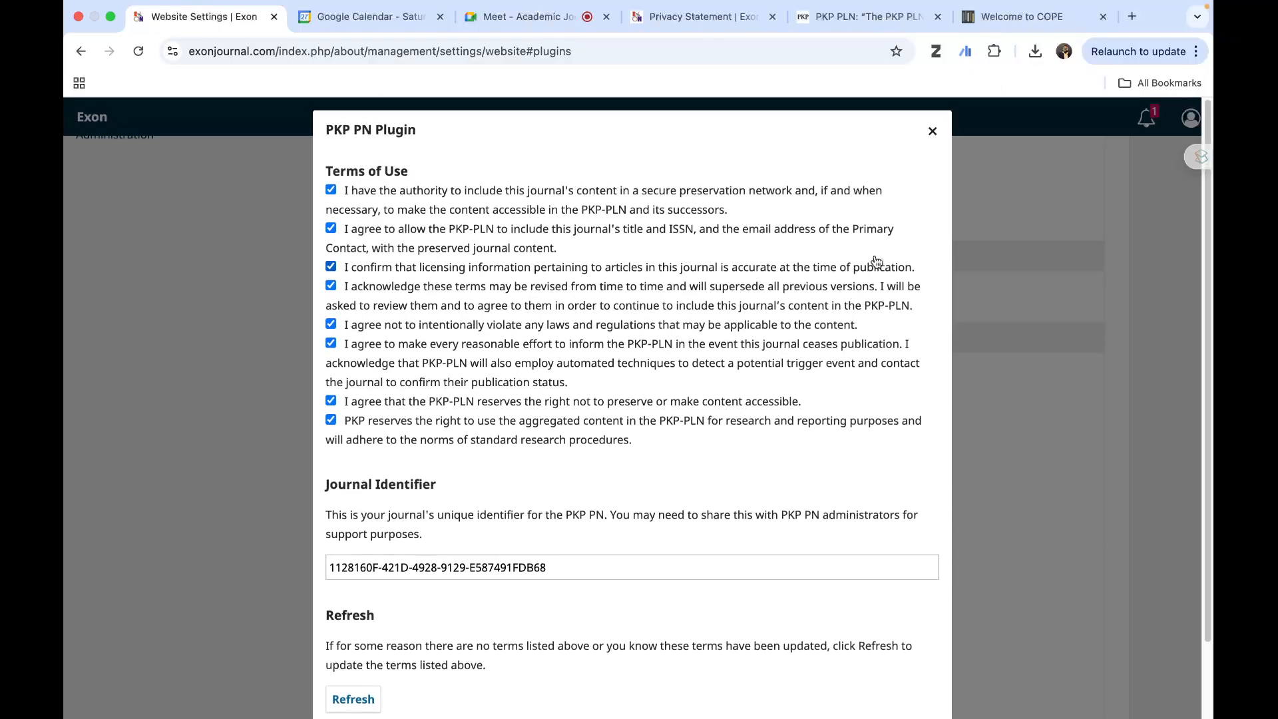
left_click(931, 128)
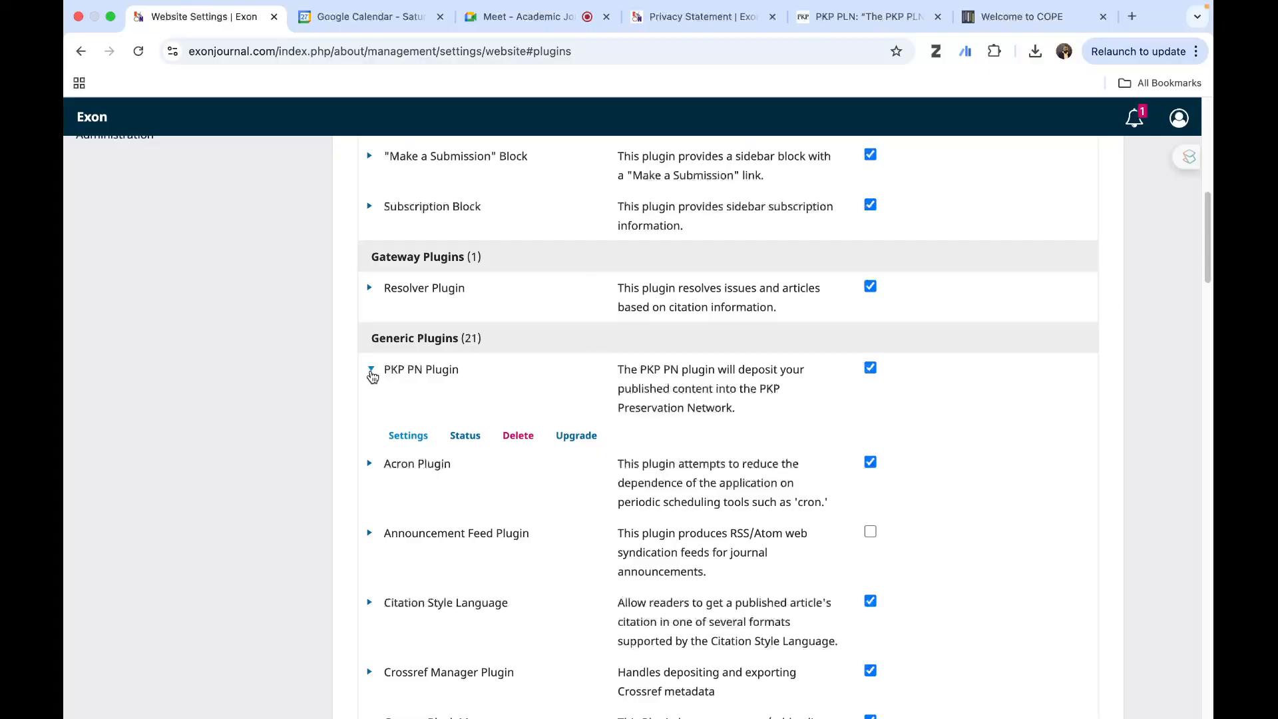
- Check the PKP PN Plugin's deposit status, and view the PKP forum topic about the "does not know about this journal yet" message
left_click(466, 437)
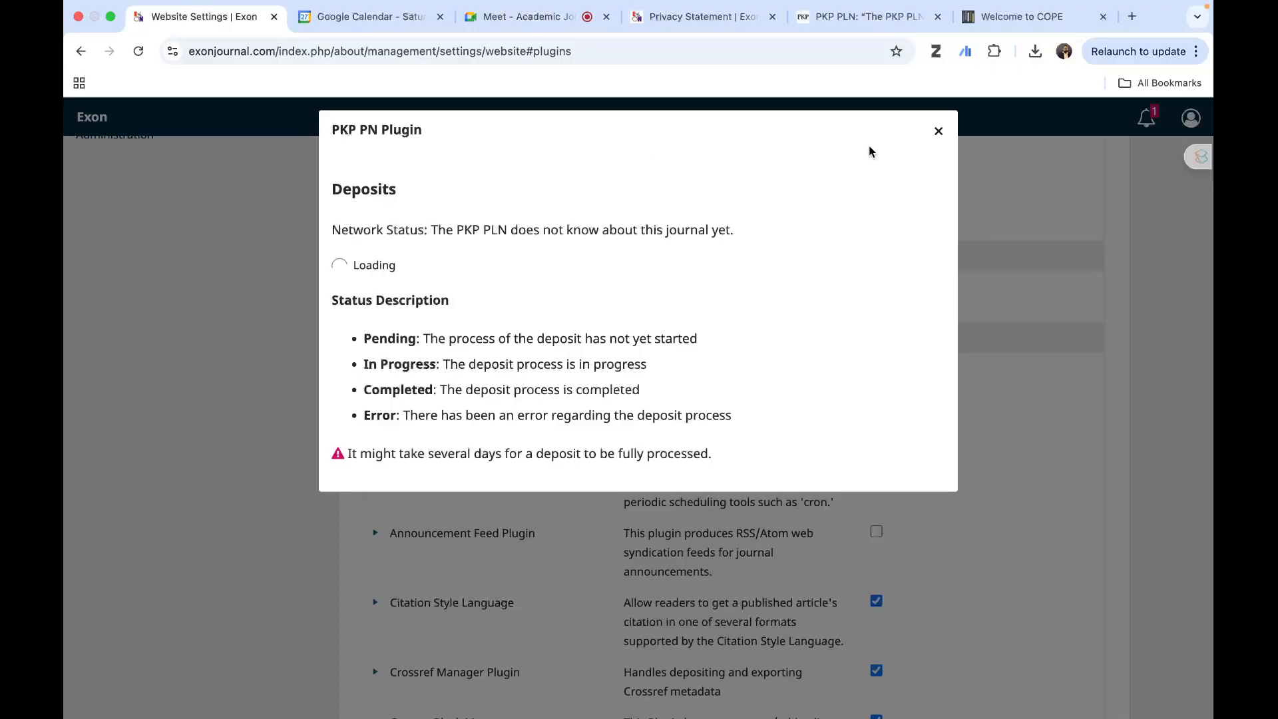
left_click(940, 133)
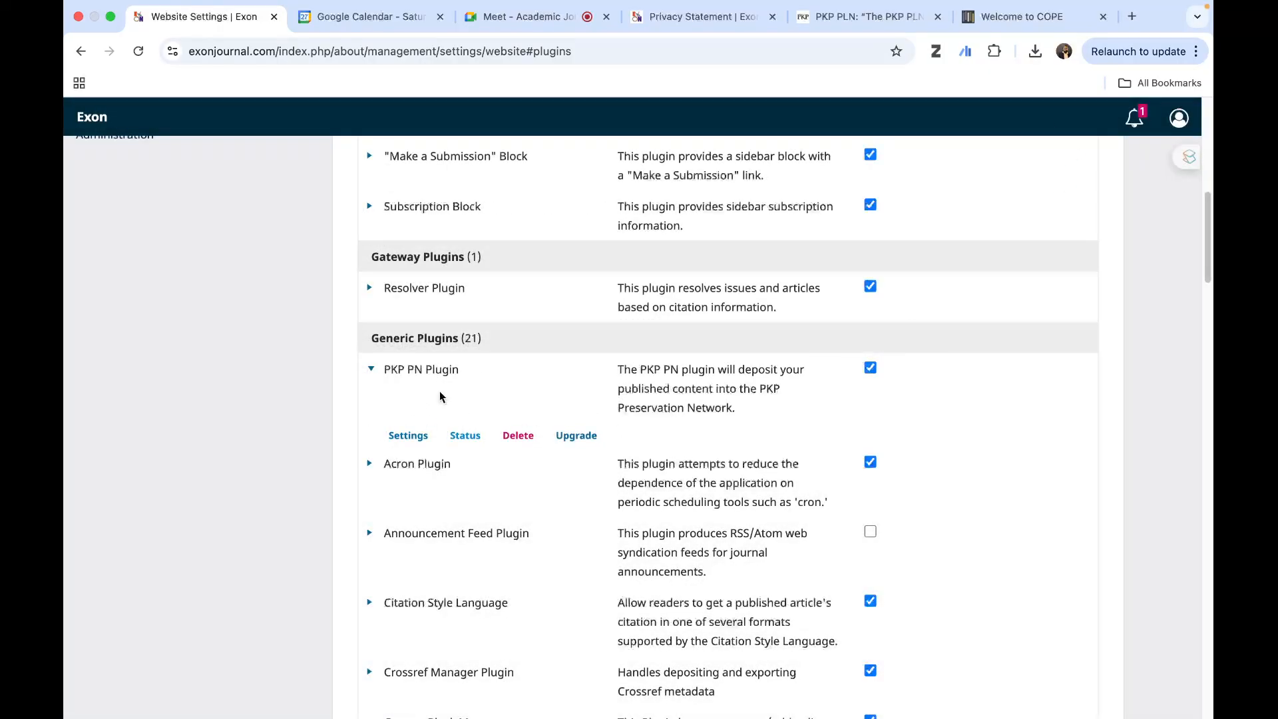
left_click(848, 18)
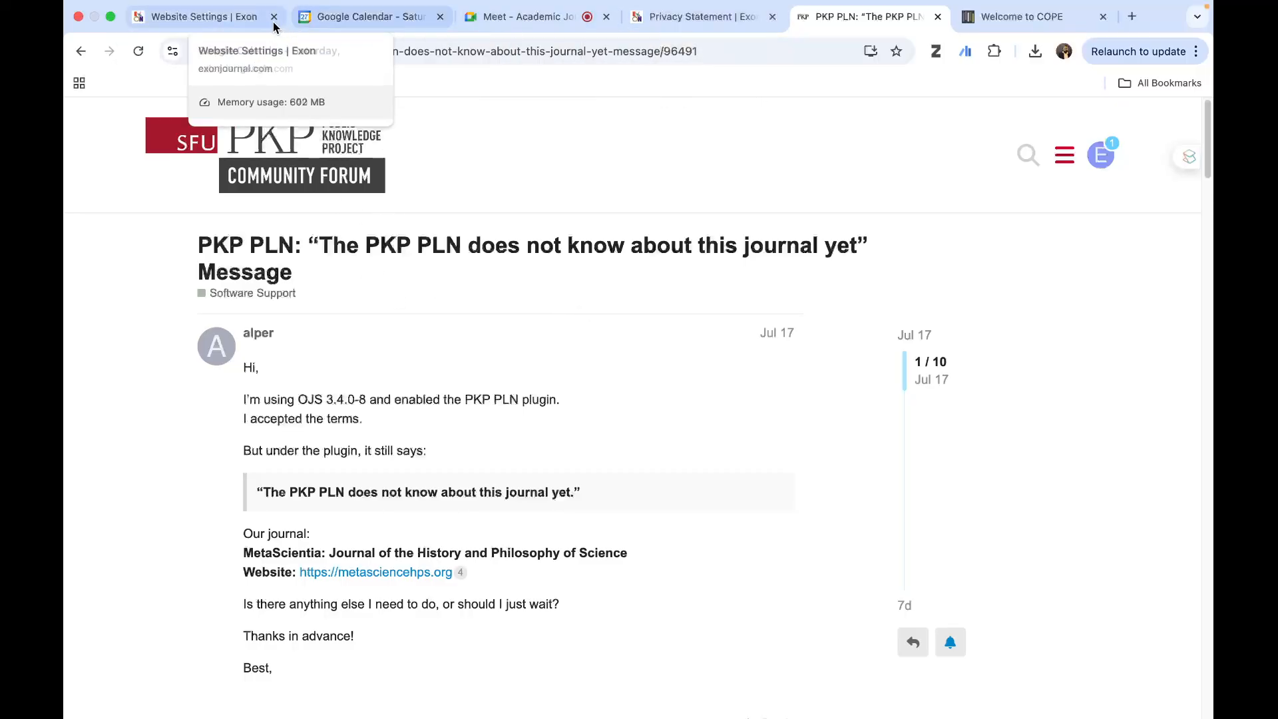
left_click(209, 18)
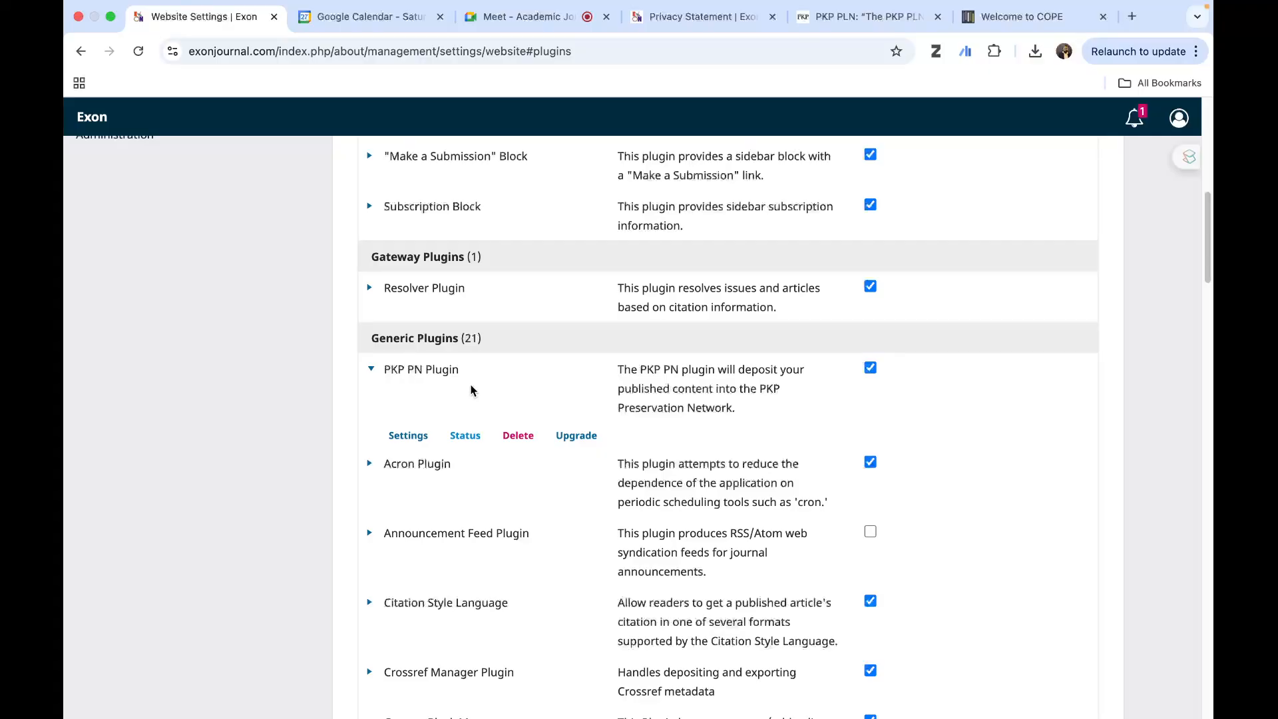
- Switch to the browser page showing COPE and run a Google search for exonjournal.com there
left_click(1038, 16)
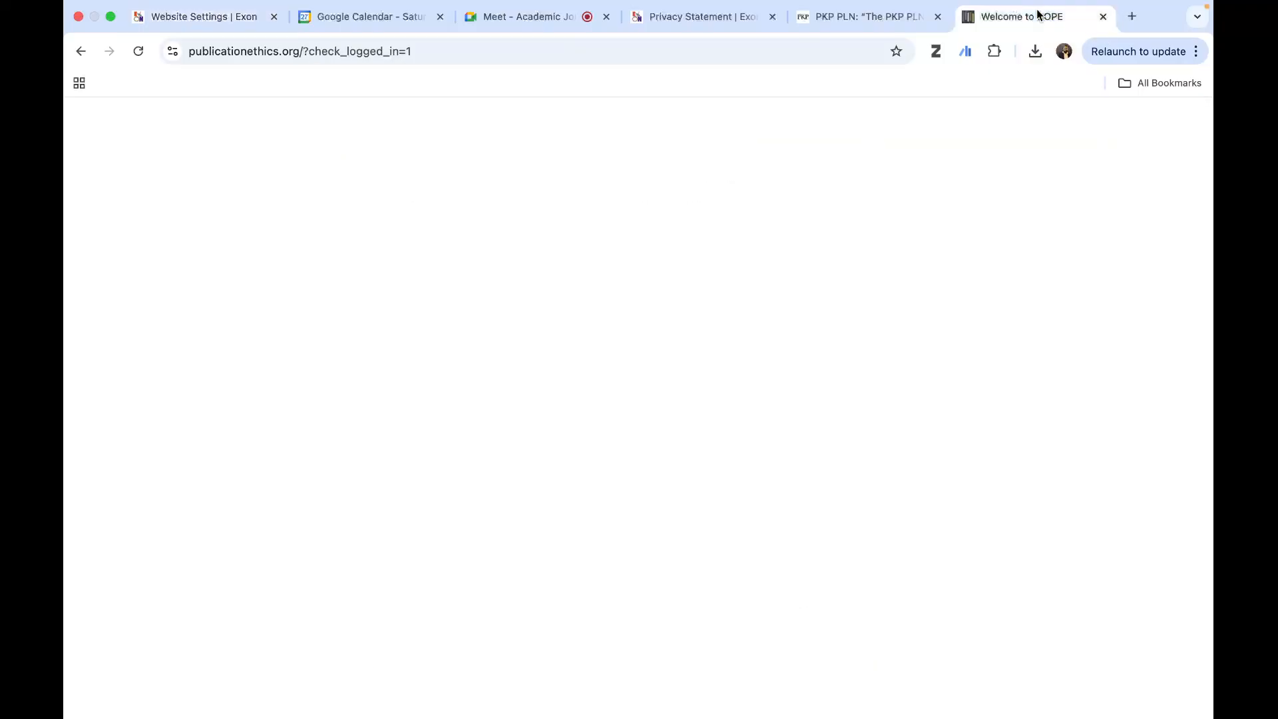
left_click(553, 53)
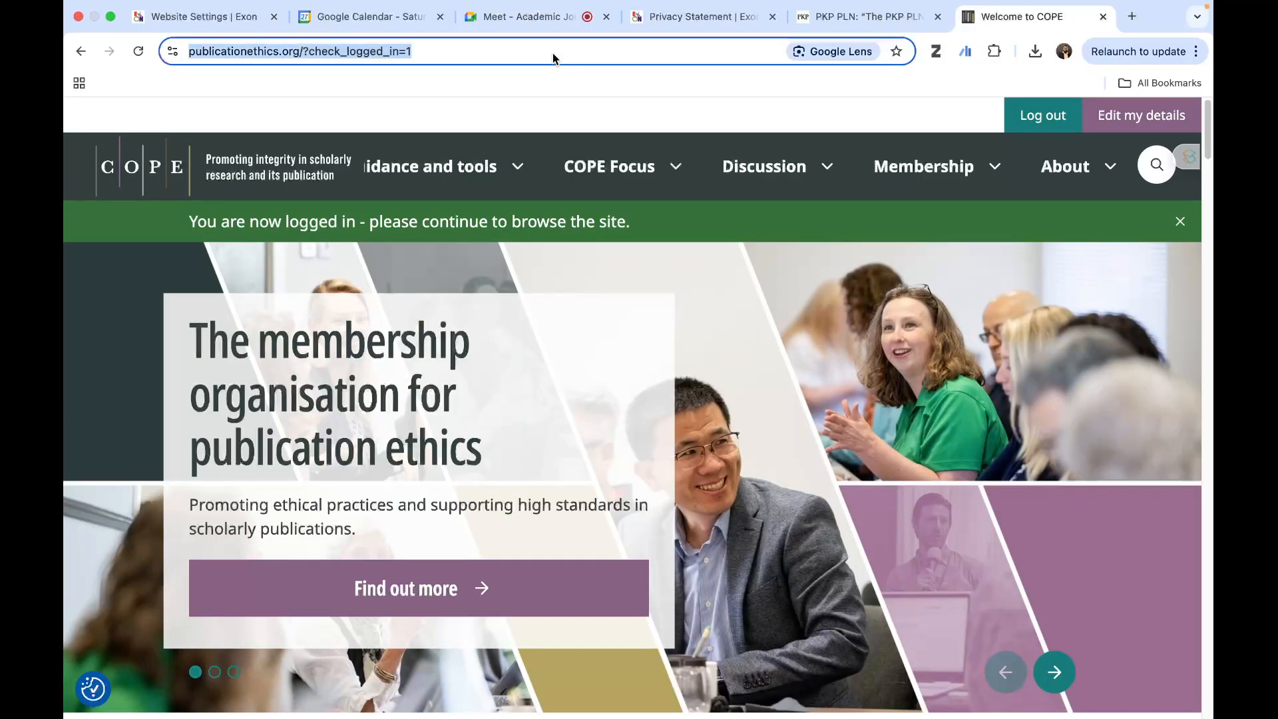
type("ex")
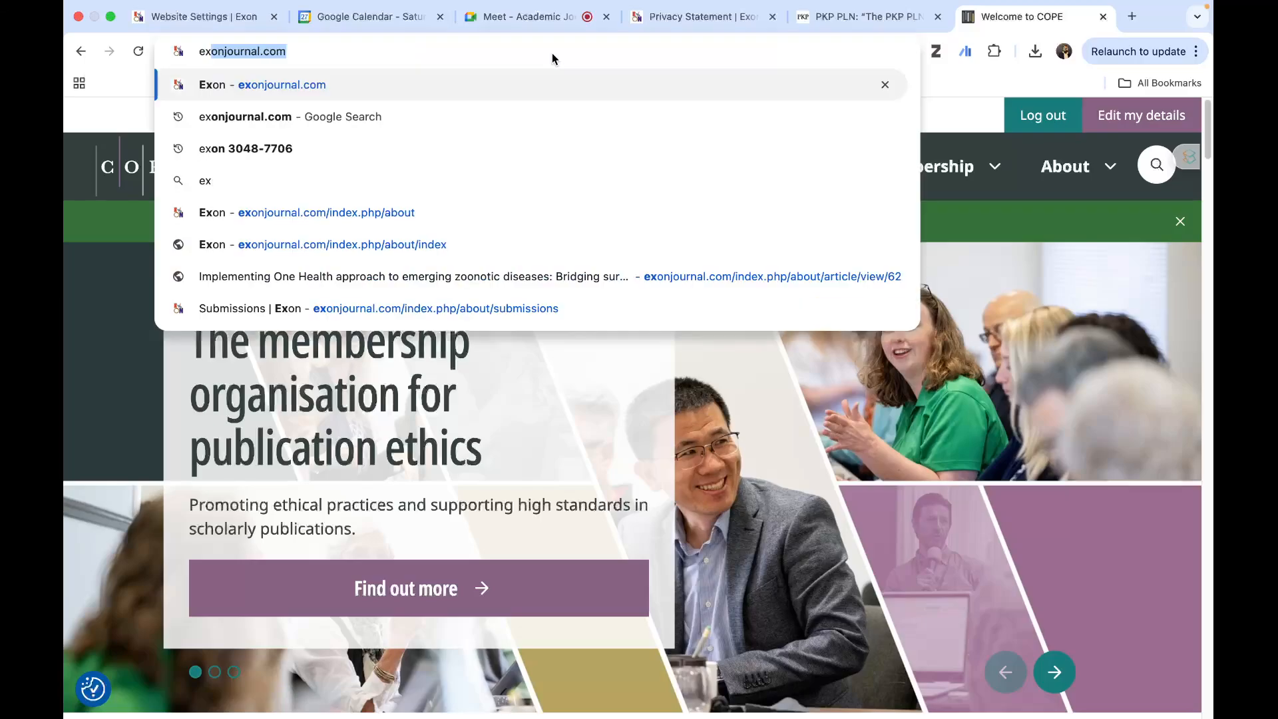
left_click(285, 118)
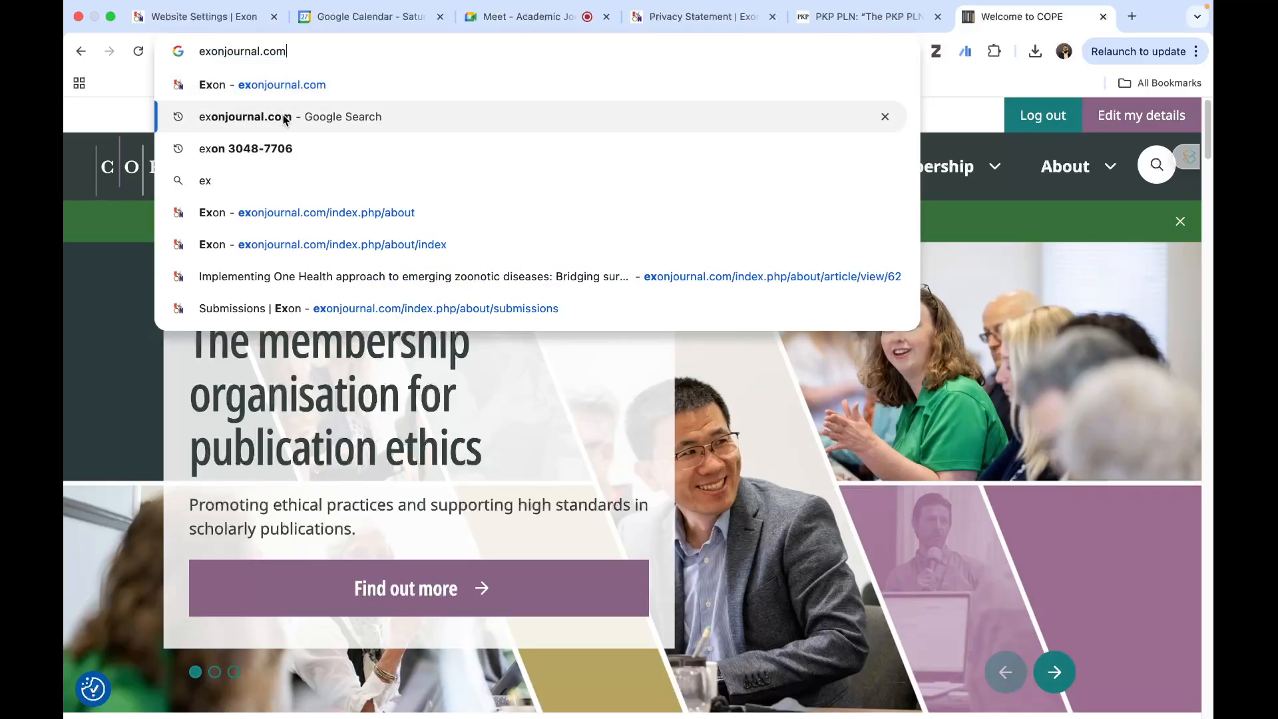
- Compare the PKP PN Plugin entry in the website settings with the PKP forum topic, and return to the plugins list
left_click(193, 17)
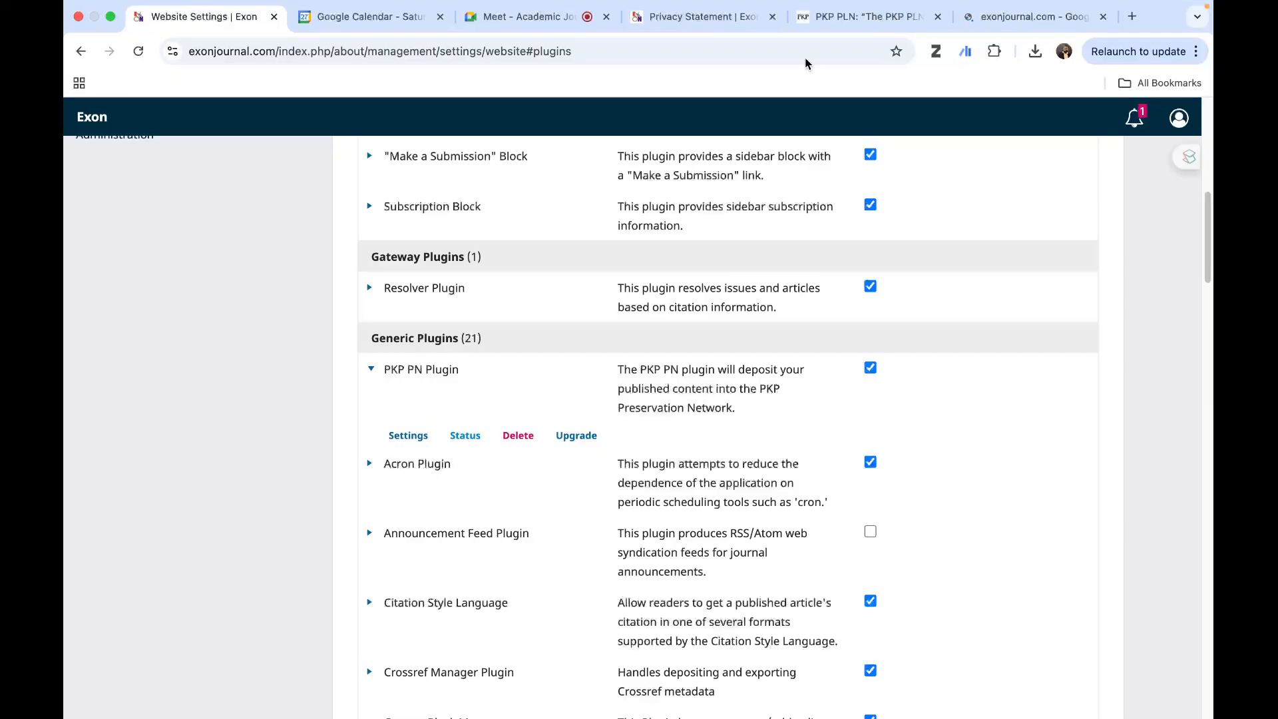
left_click(819, 20)
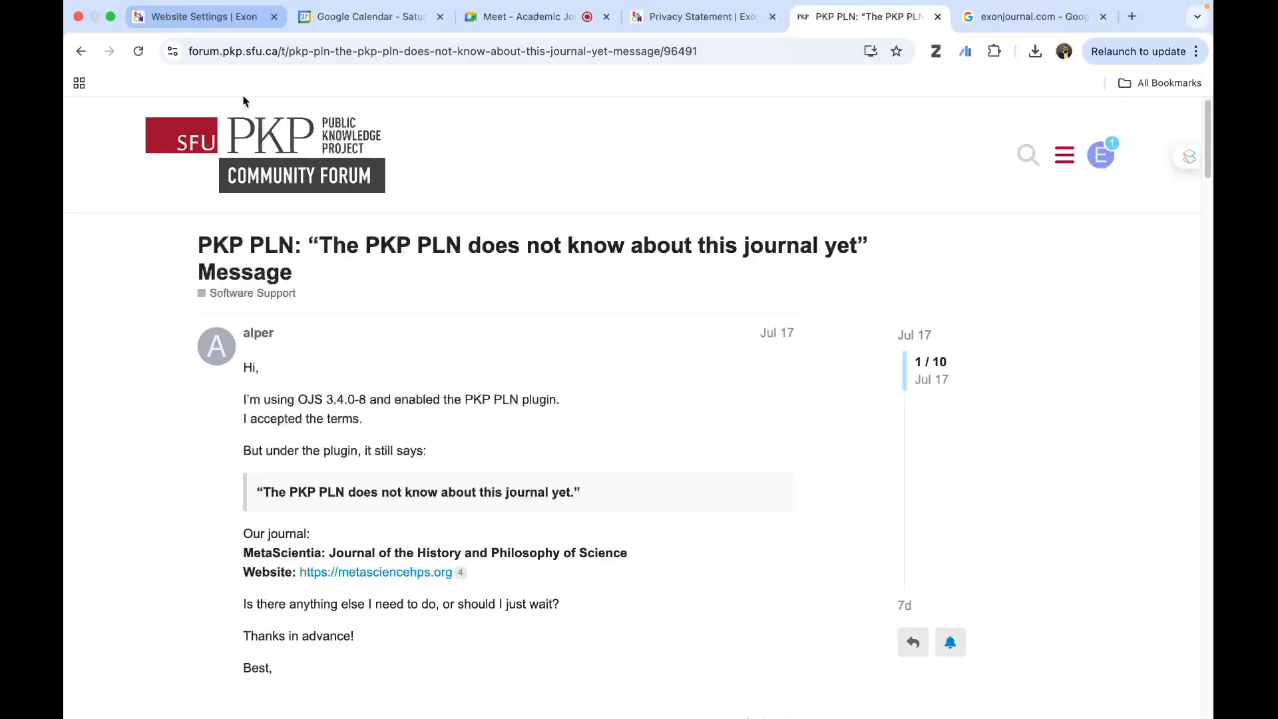
key("super+1")
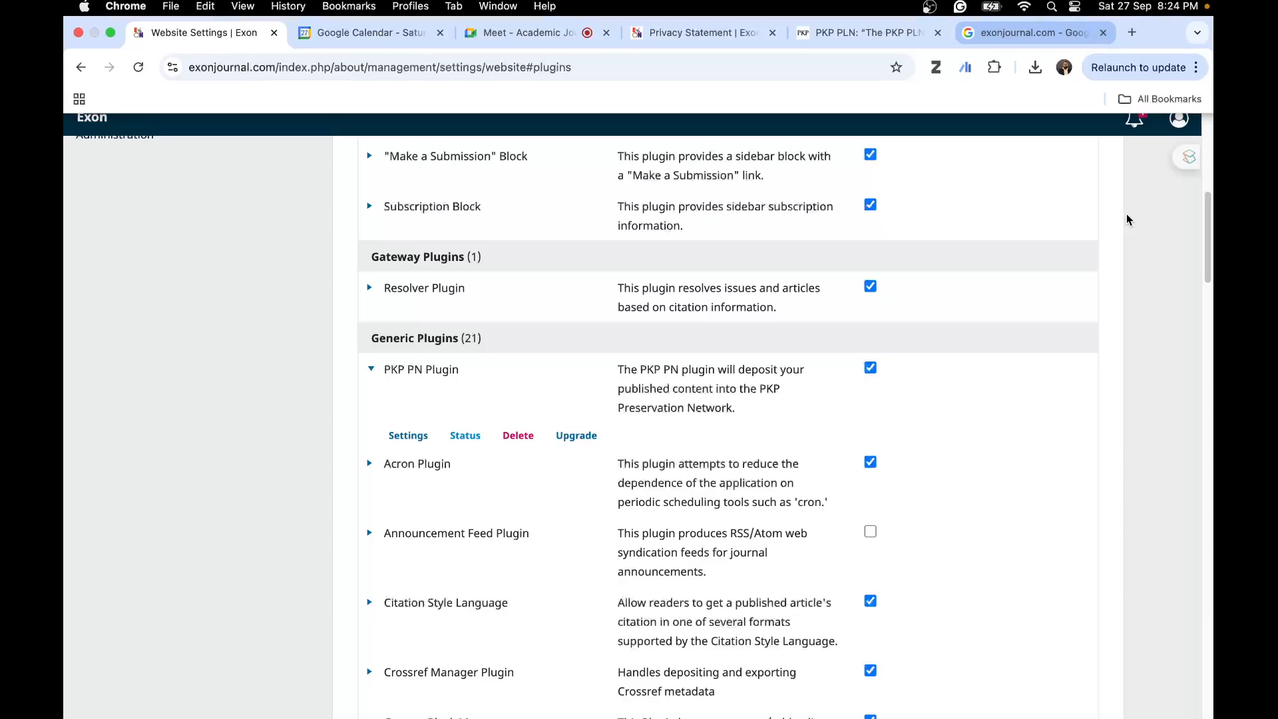
- Open Exon's ISSN Portal record from the Google results for exonjournal.com, and review its resource information and digital archives
left_click(1025, 33)
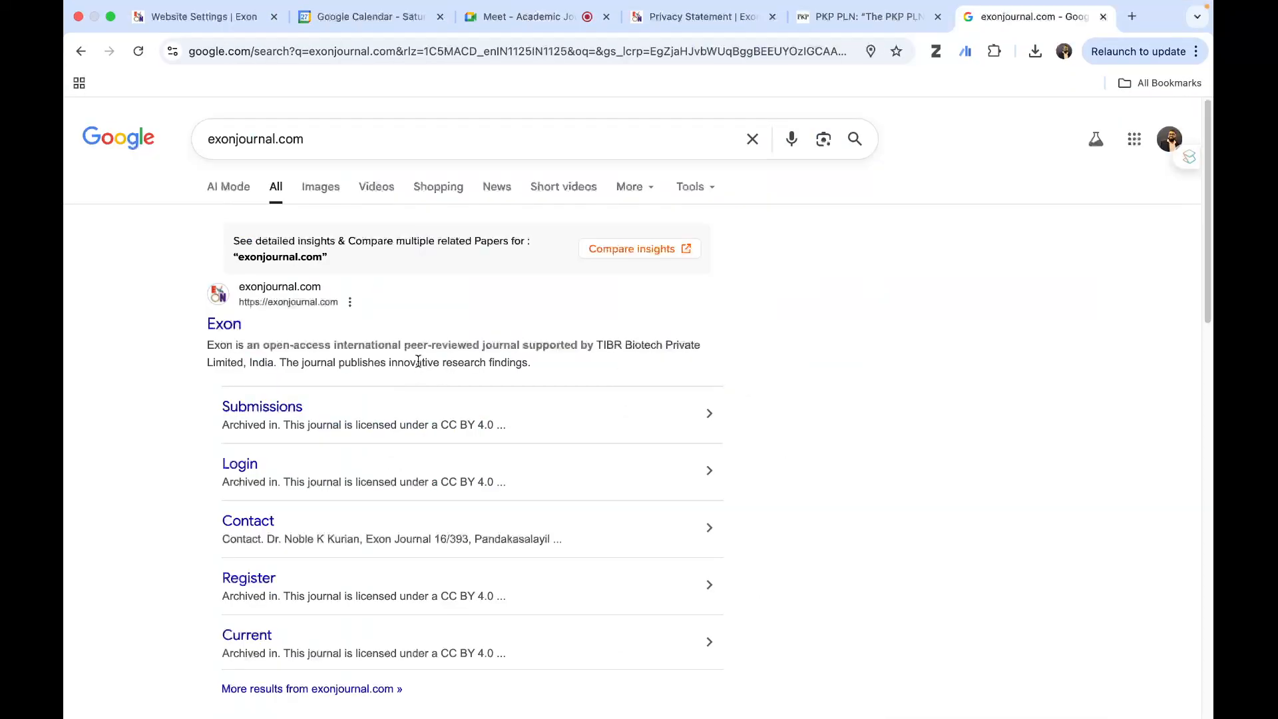
scroll(433, 358, "down", 8)
scroll(441, 354, "down", 5)
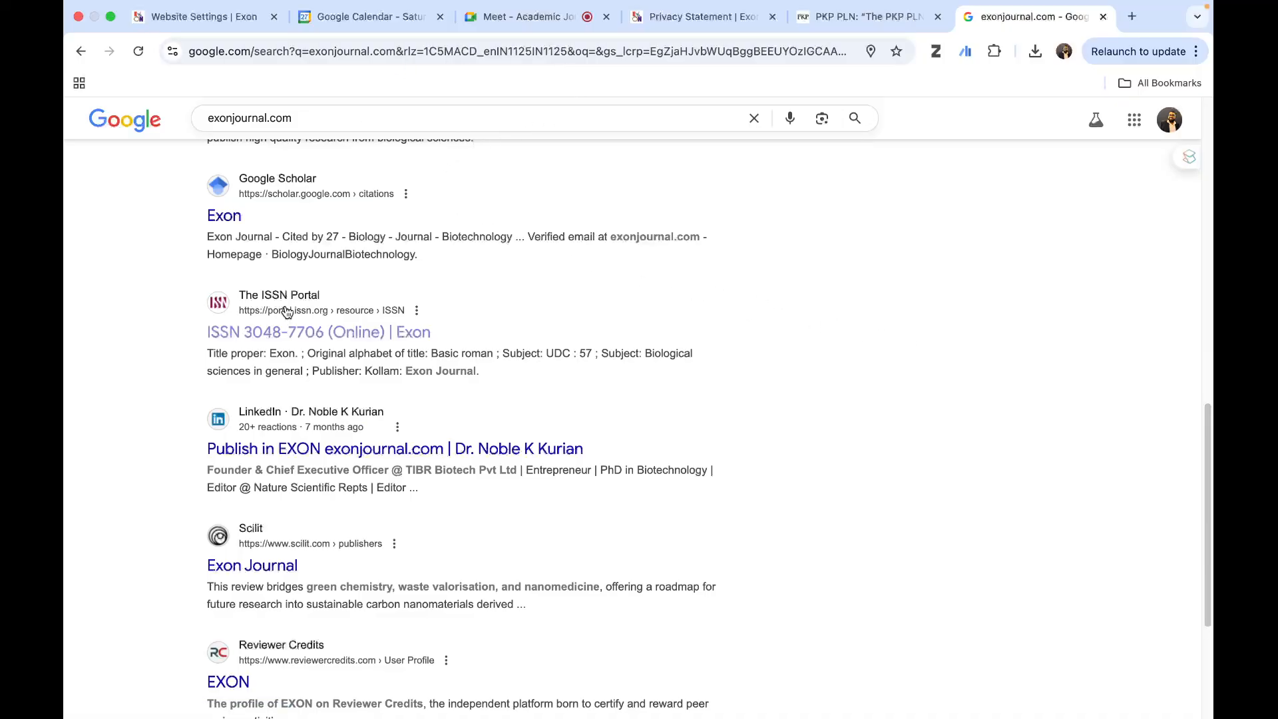
left_click(373, 331)
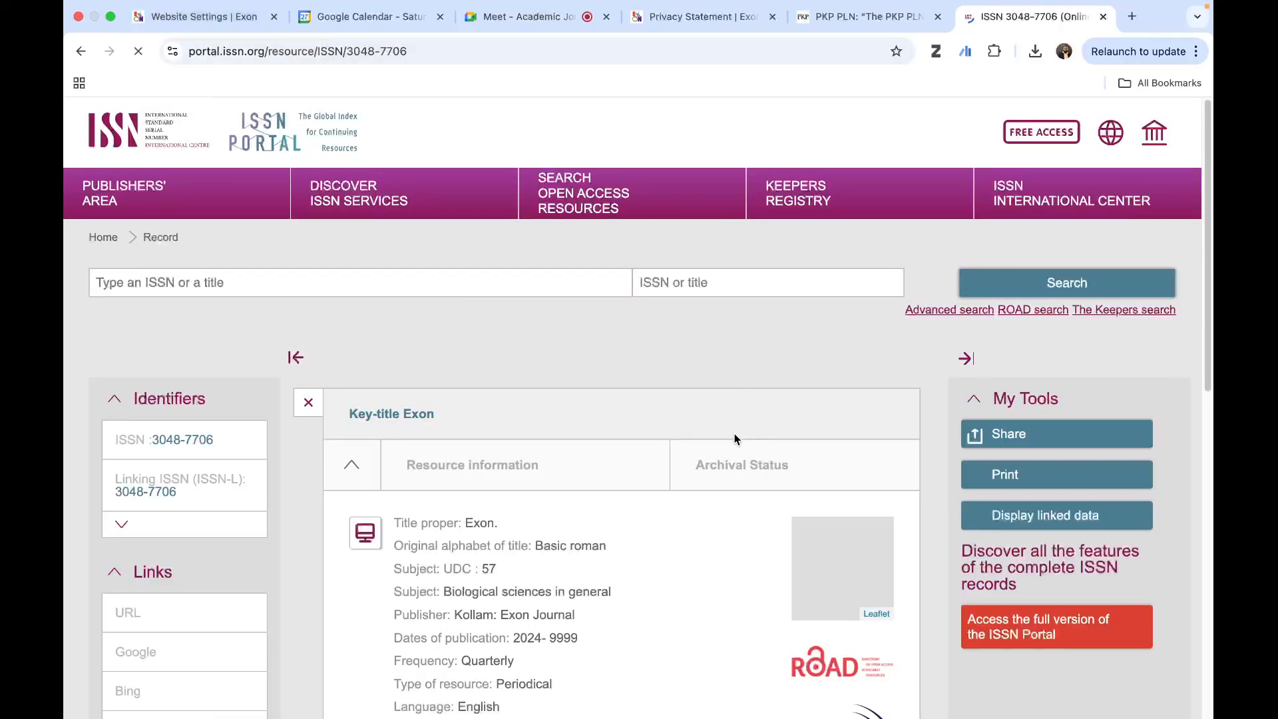
scroll(734, 436, "down", 7)
scroll(861, 315, "up", 5)
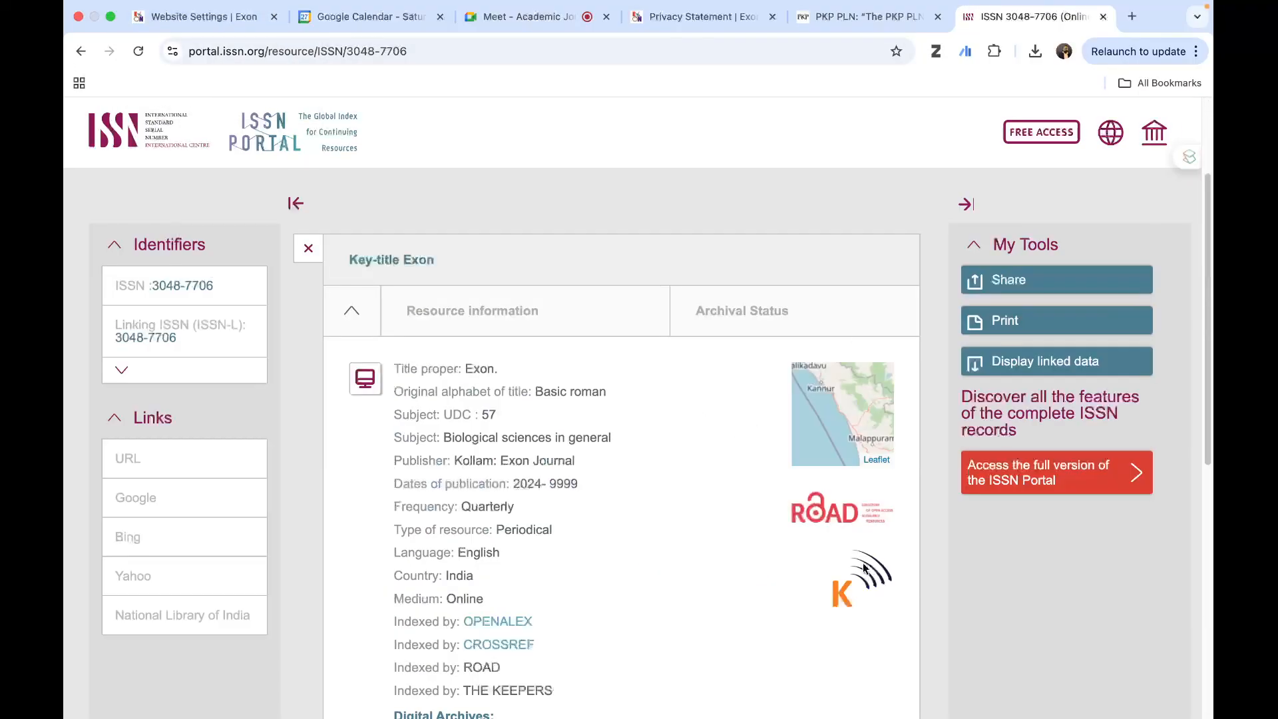
scroll(864, 559, "down", 2)
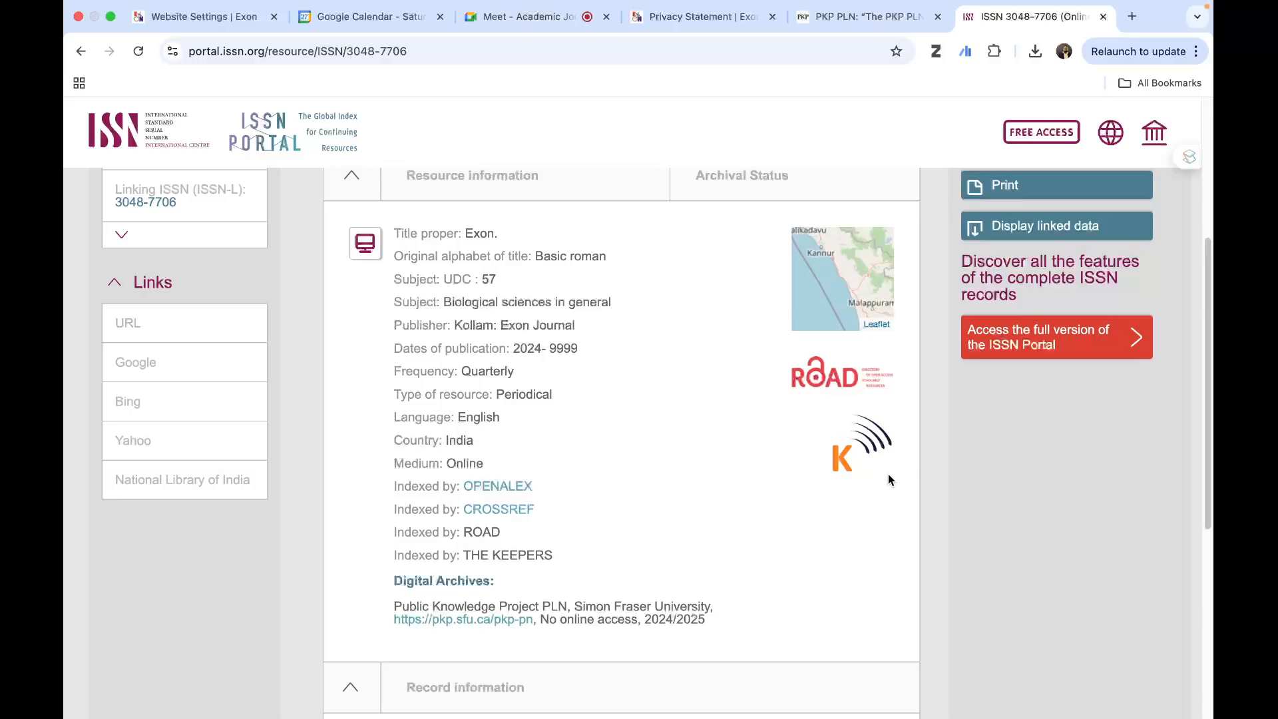
scroll(730, 233, "up", 2)
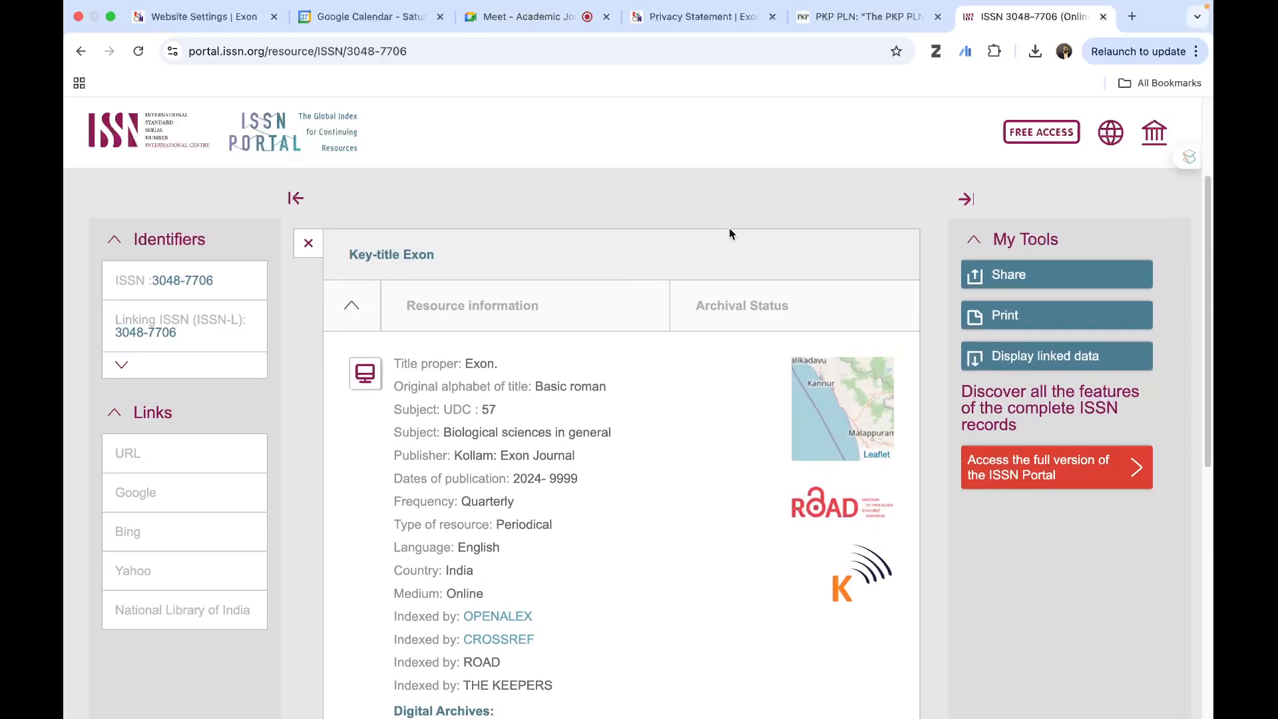
- Check the archival status in Exon's ISSN Portal record, and return to its resource information
left_click(739, 313)
scroll(716, 406, "down", 2)
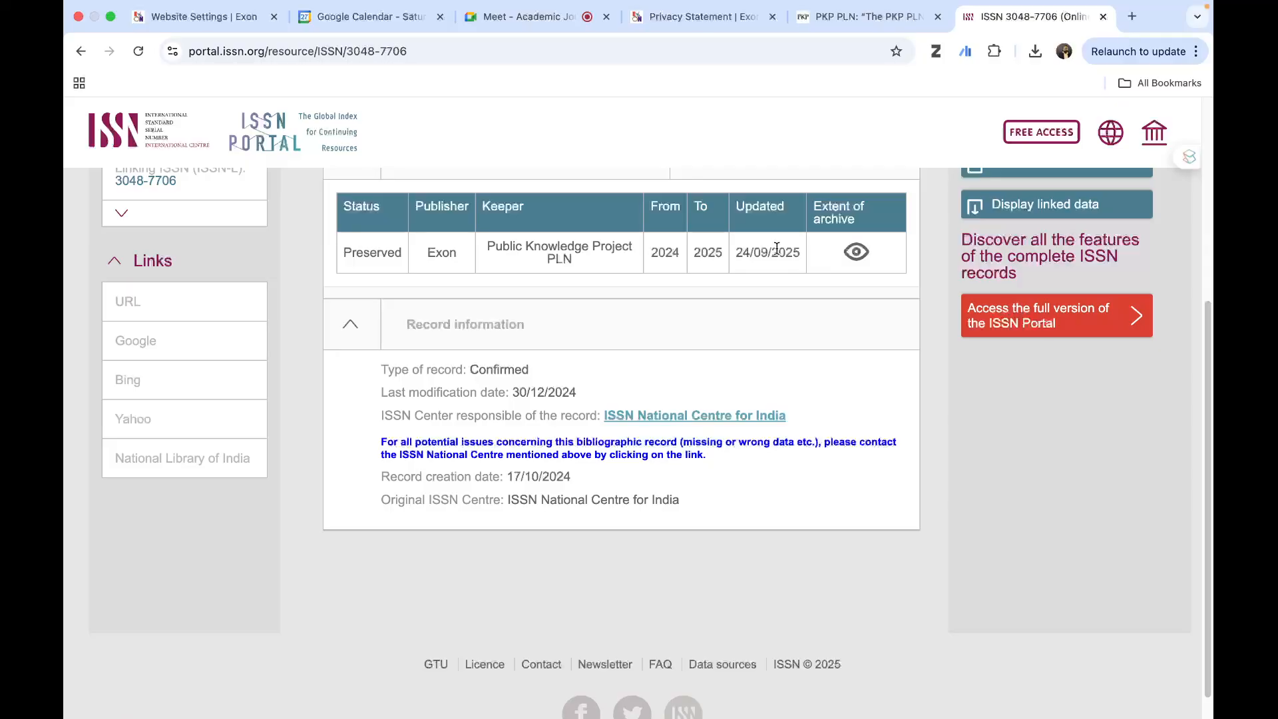
scroll(777, 248, "up", 5)
left_click(459, 466)
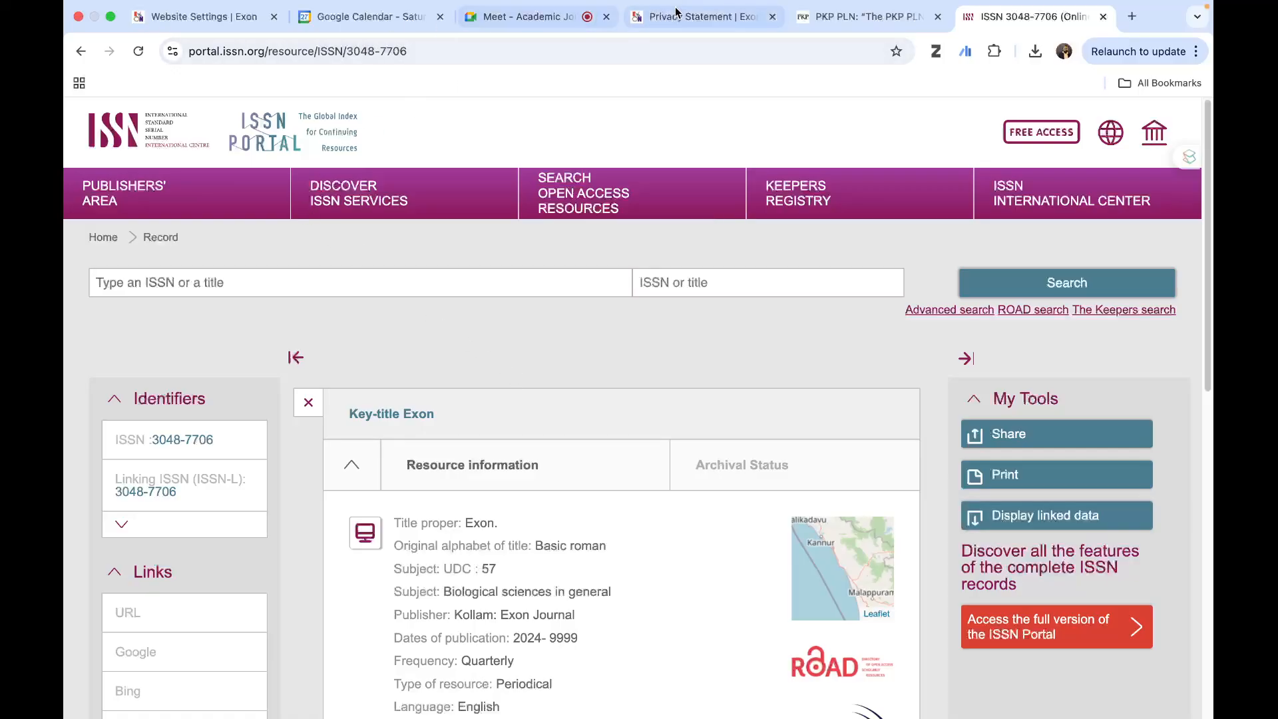
- View the journal's public Privacy Statement page, and expand the Custom Block Manager's actions among the generic plugins in the website settings
left_click(702, 20)
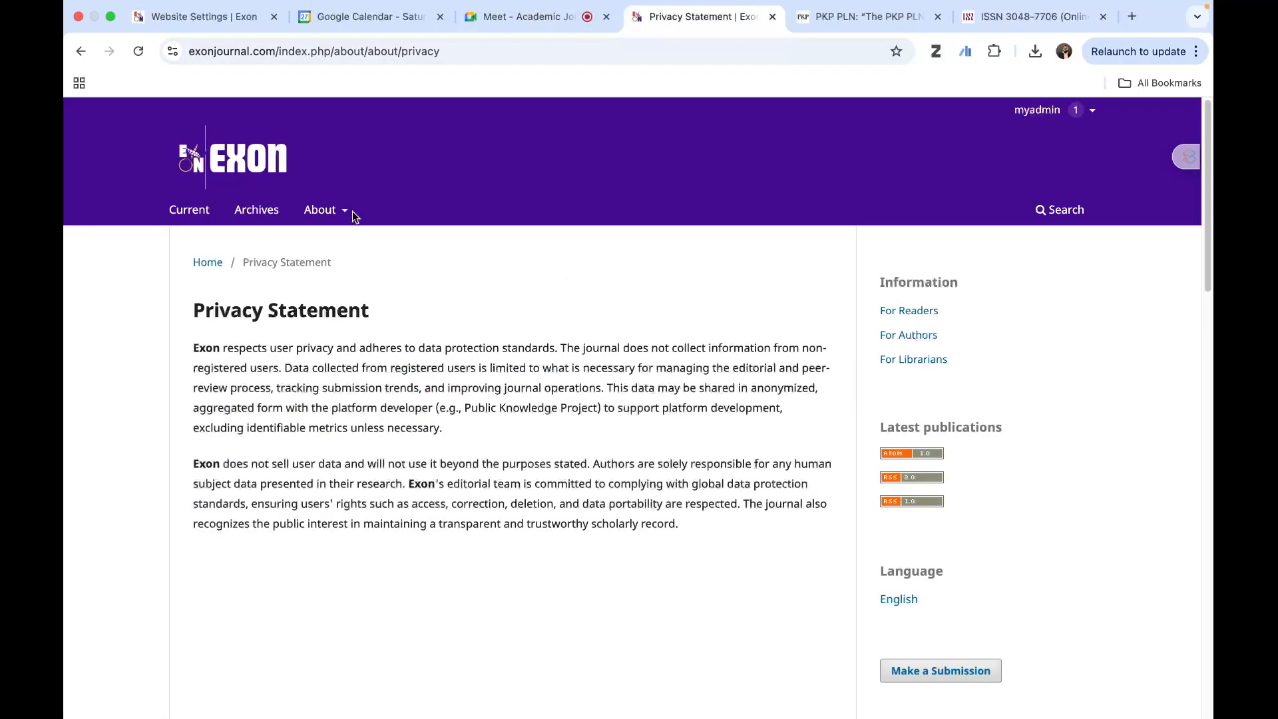
left_click(197, 18)
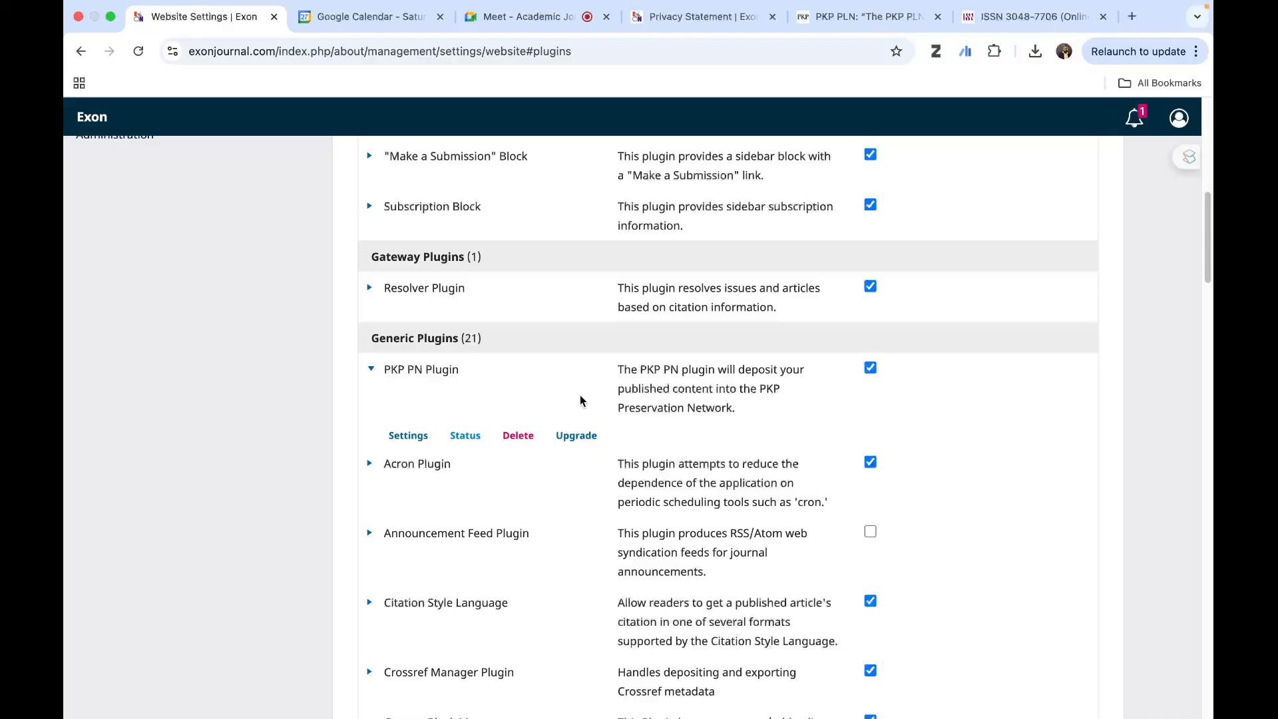
scroll(494, 472, "down", 2)
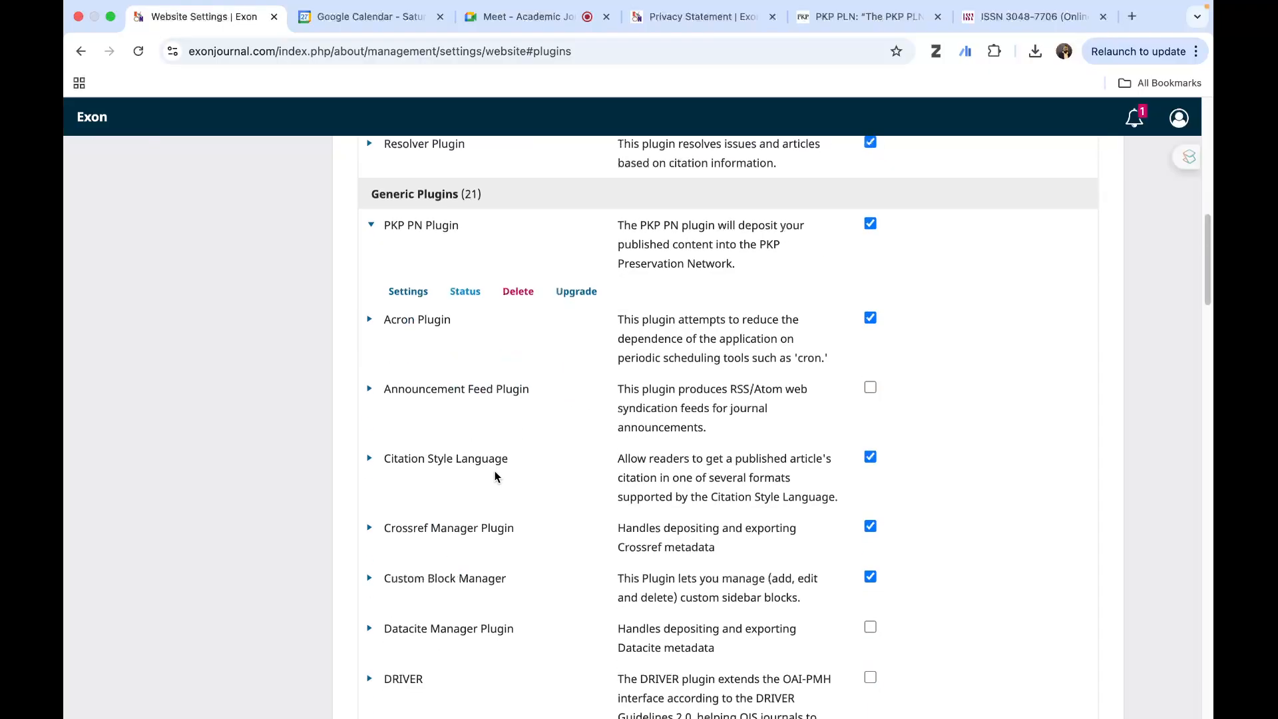
scroll(501, 473, "down", 4)
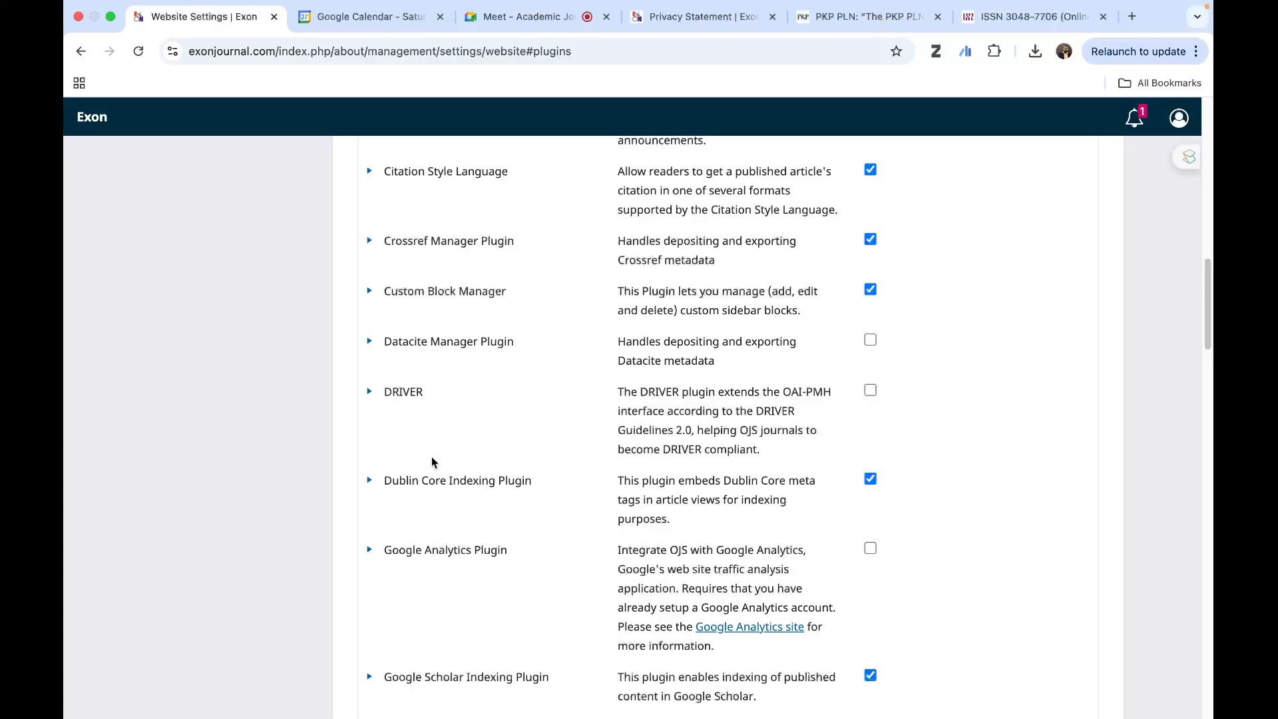
left_click(369, 293)
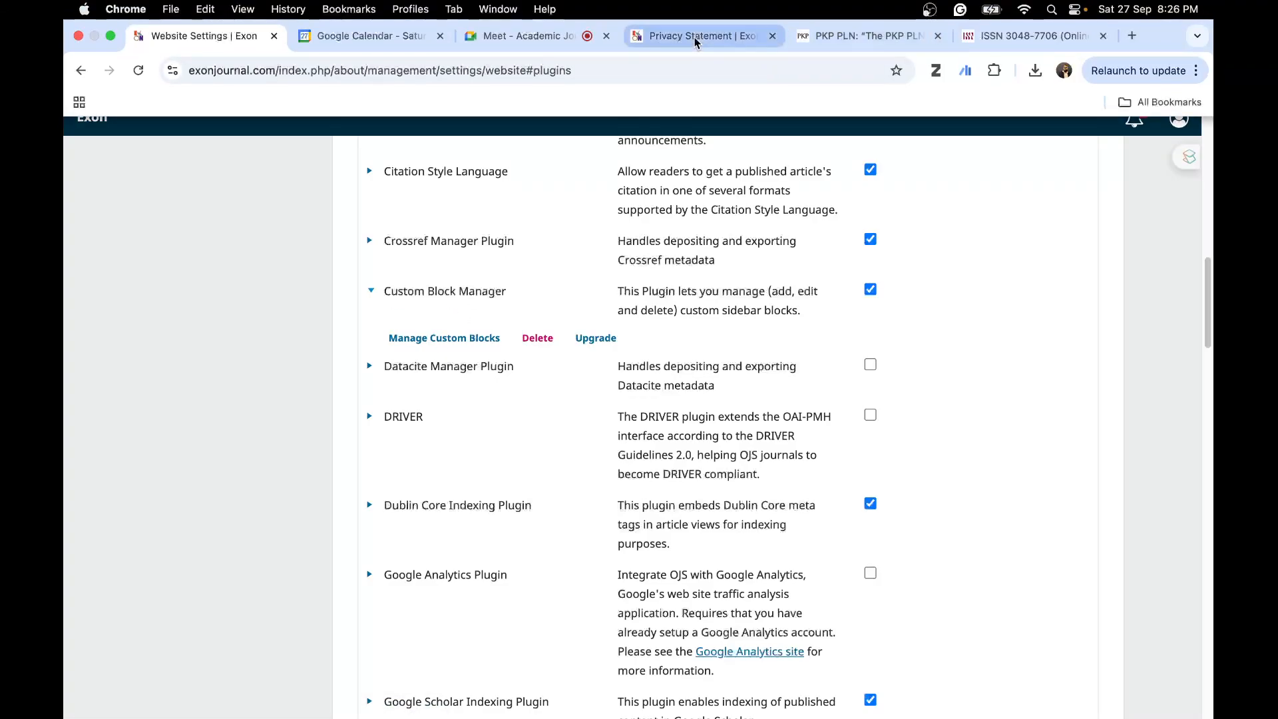
- Look at the Google Meet call, return to the website settings page, and dismiss the floating meeting window
left_click(526, 37)
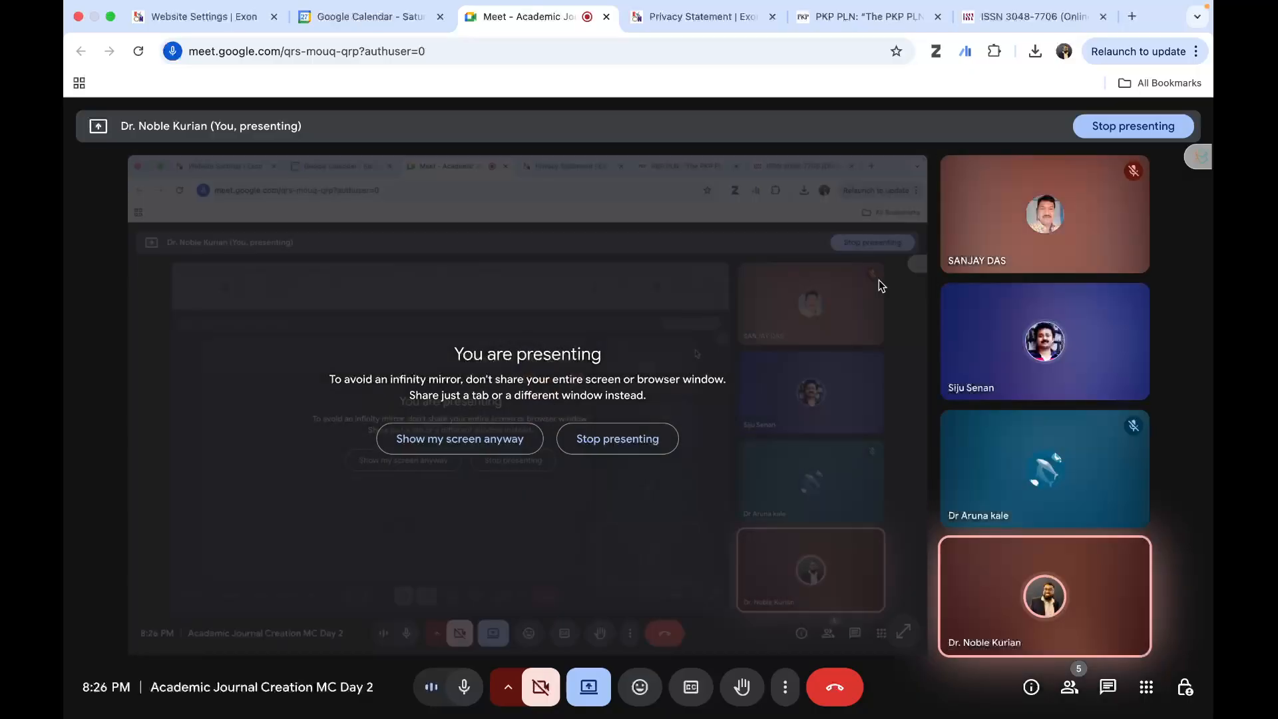
left_click(203, 20)
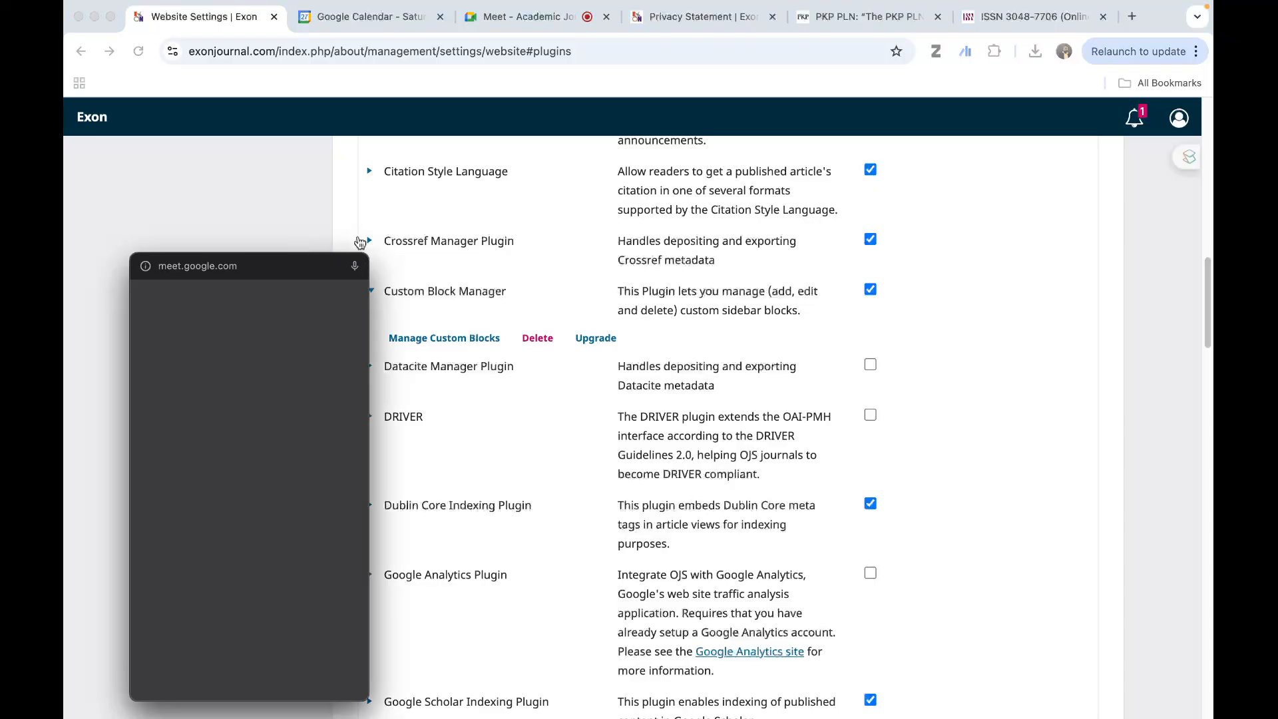
left_click(355, 267)
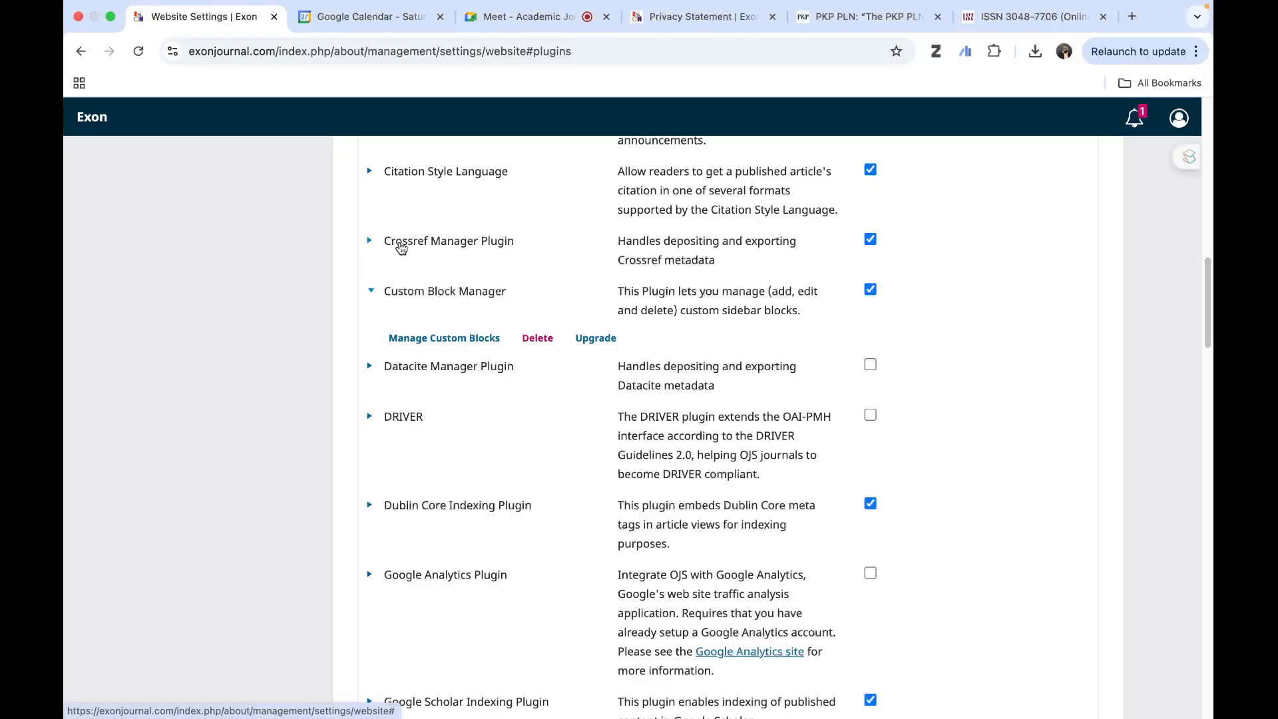
- Open the Custom Block Manager's custom blocks, view the google-scholar-citations block's content, and close it without changes
scroll(888, 249, "up", 1)
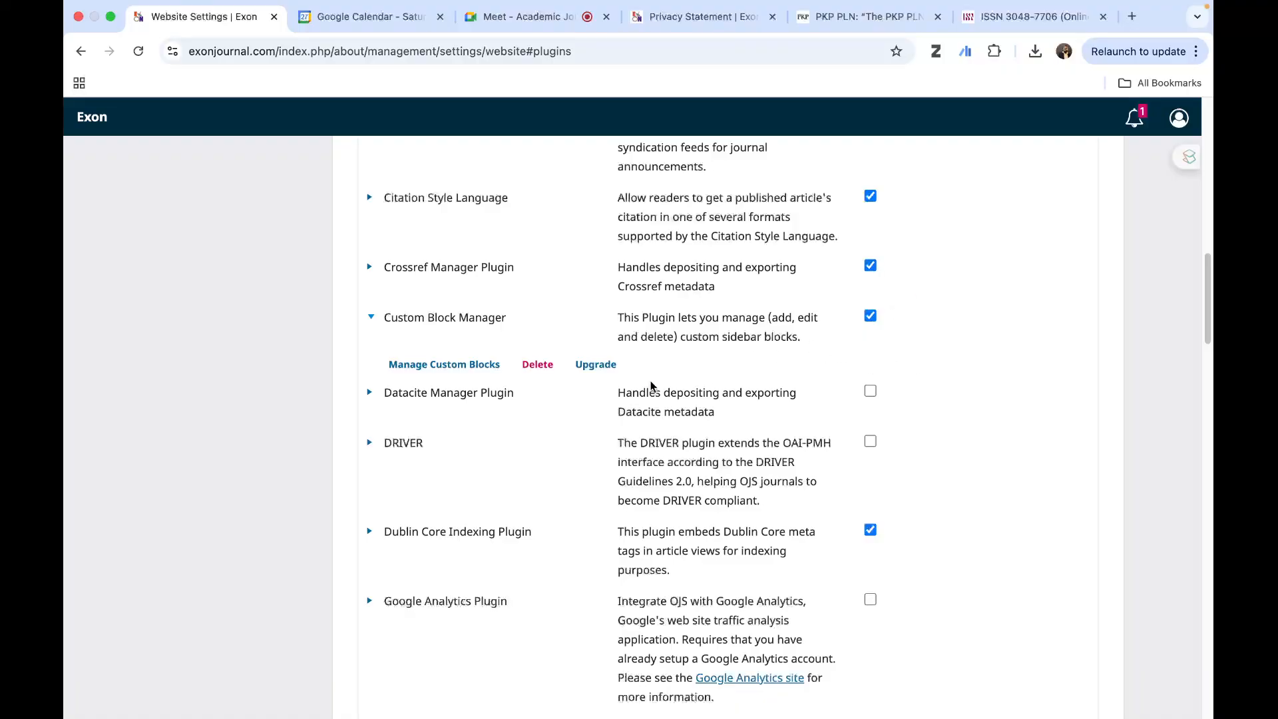
scroll(695, 333, "up", 12)
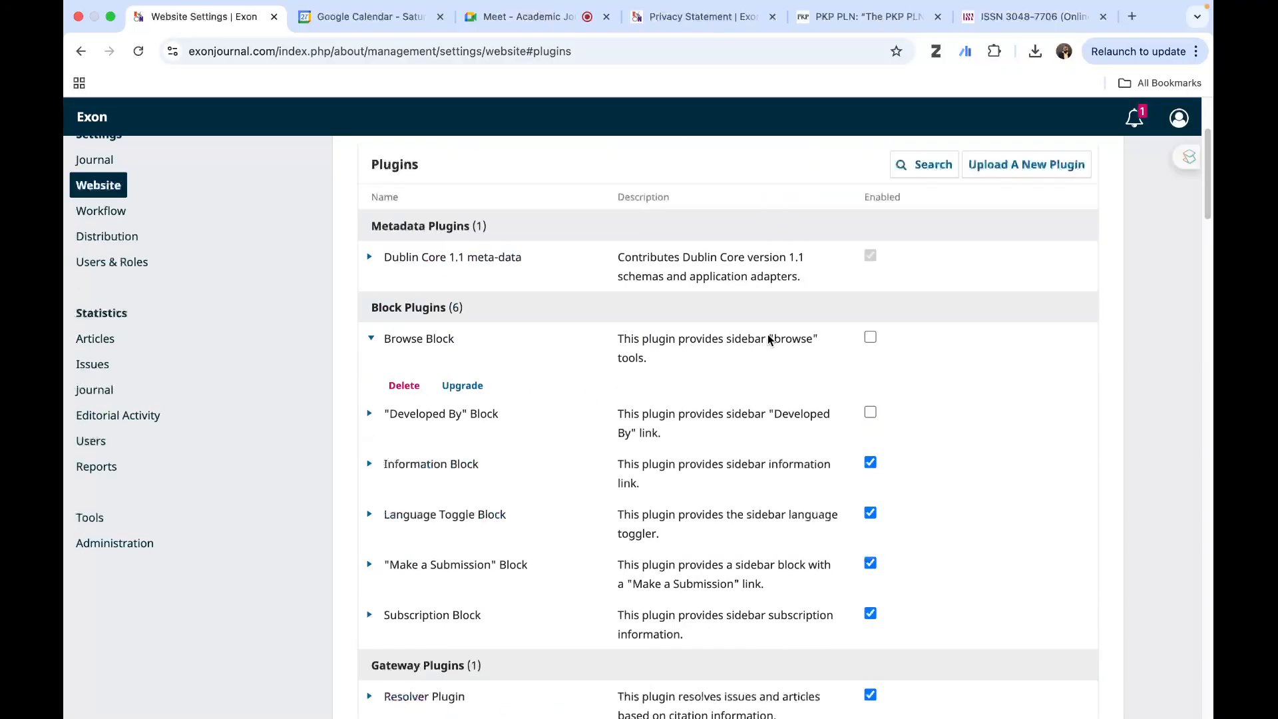
scroll(768, 338, "down", 12)
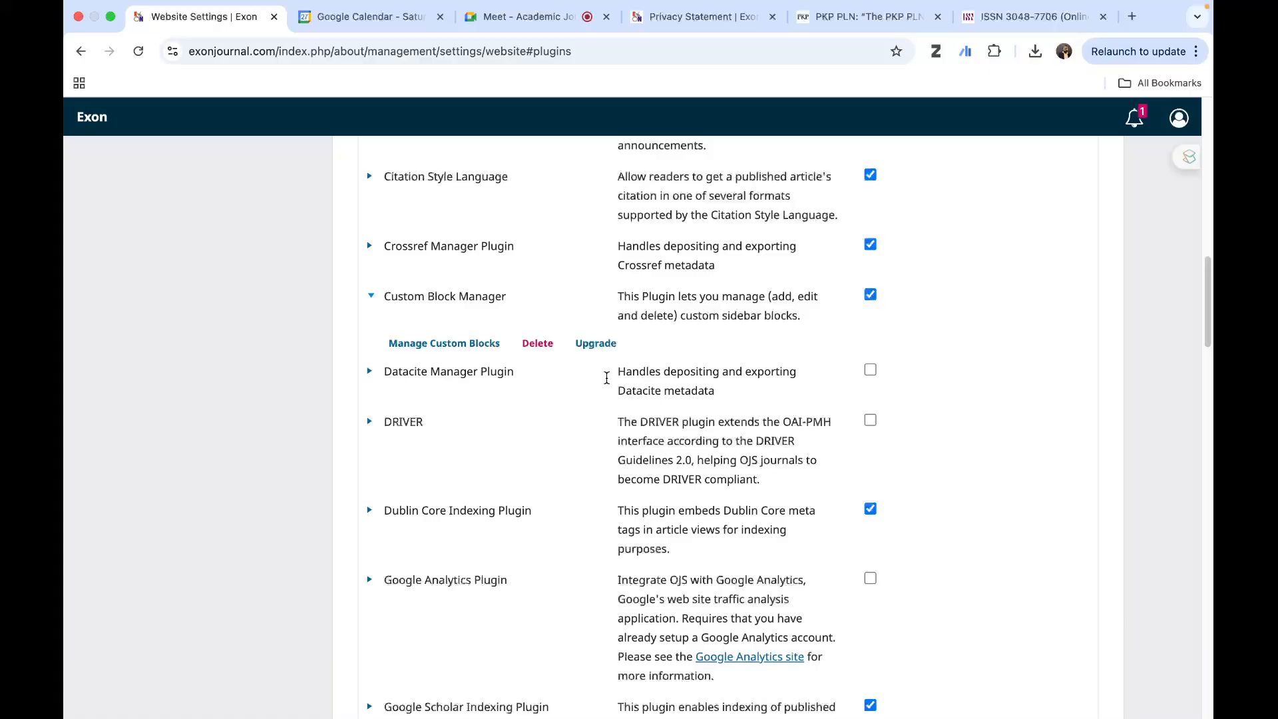
left_click(420, 348)
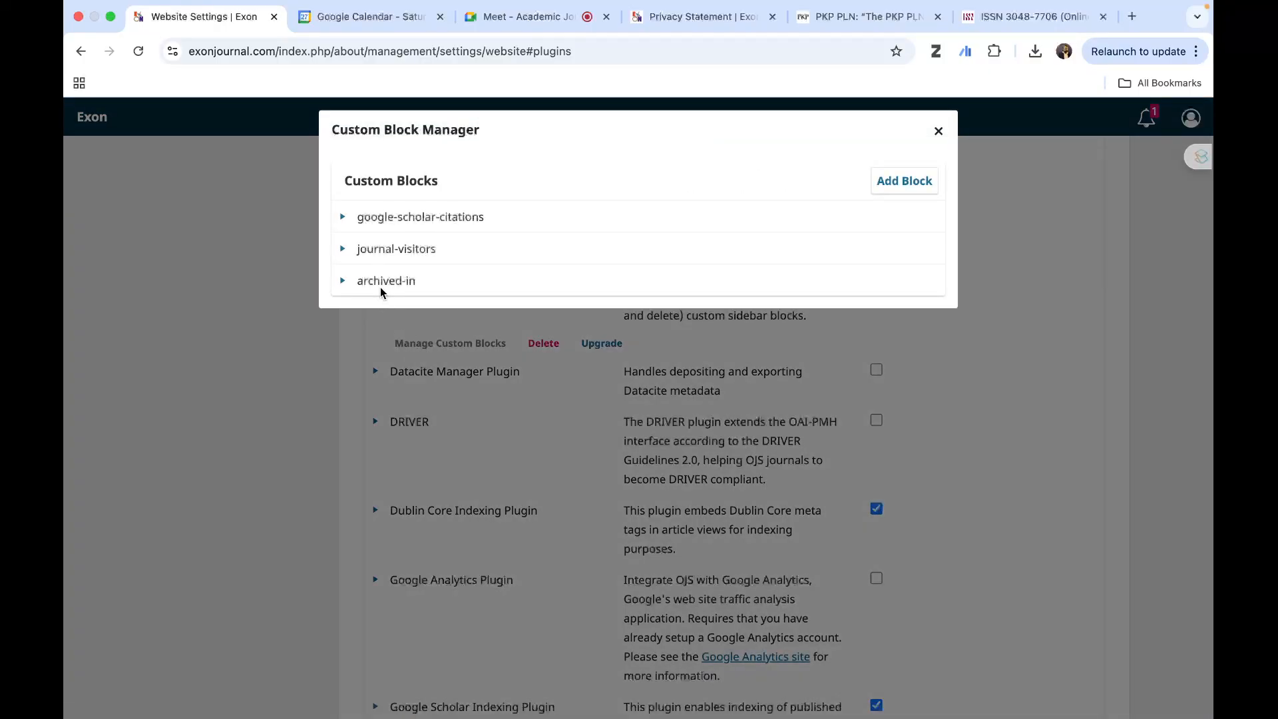
left_click(343, 218)
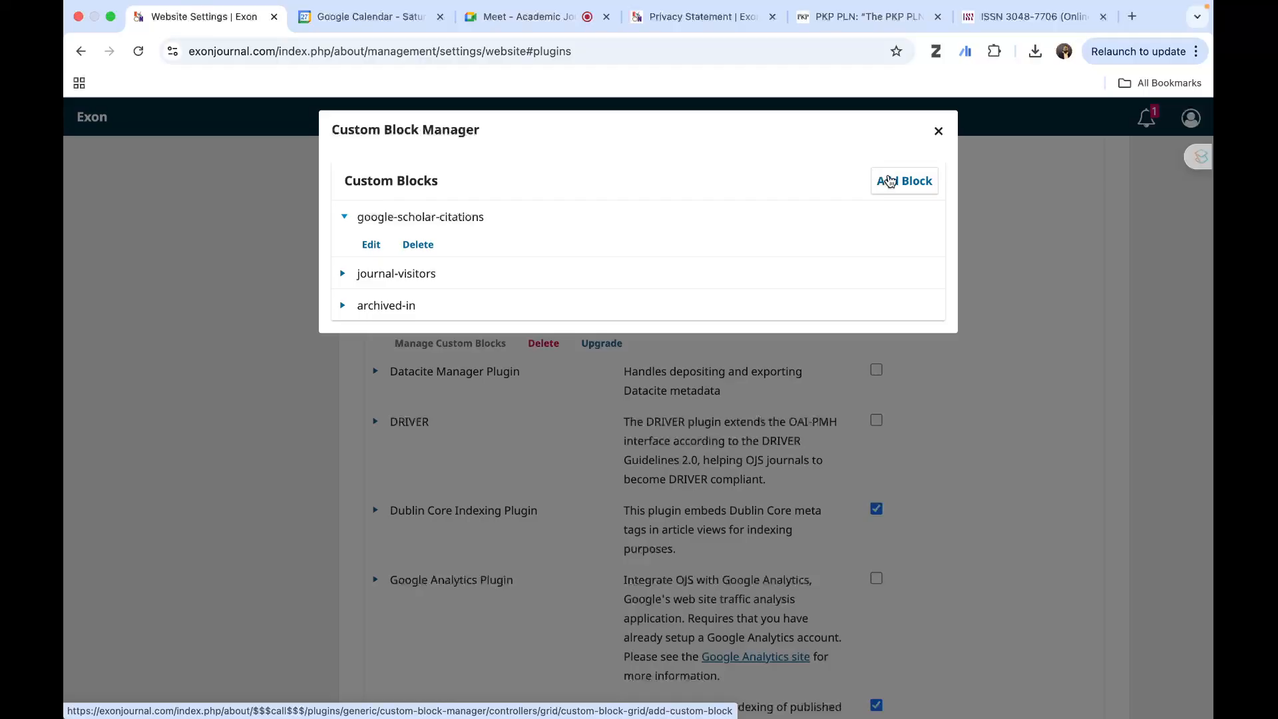
left_click(372, 245)
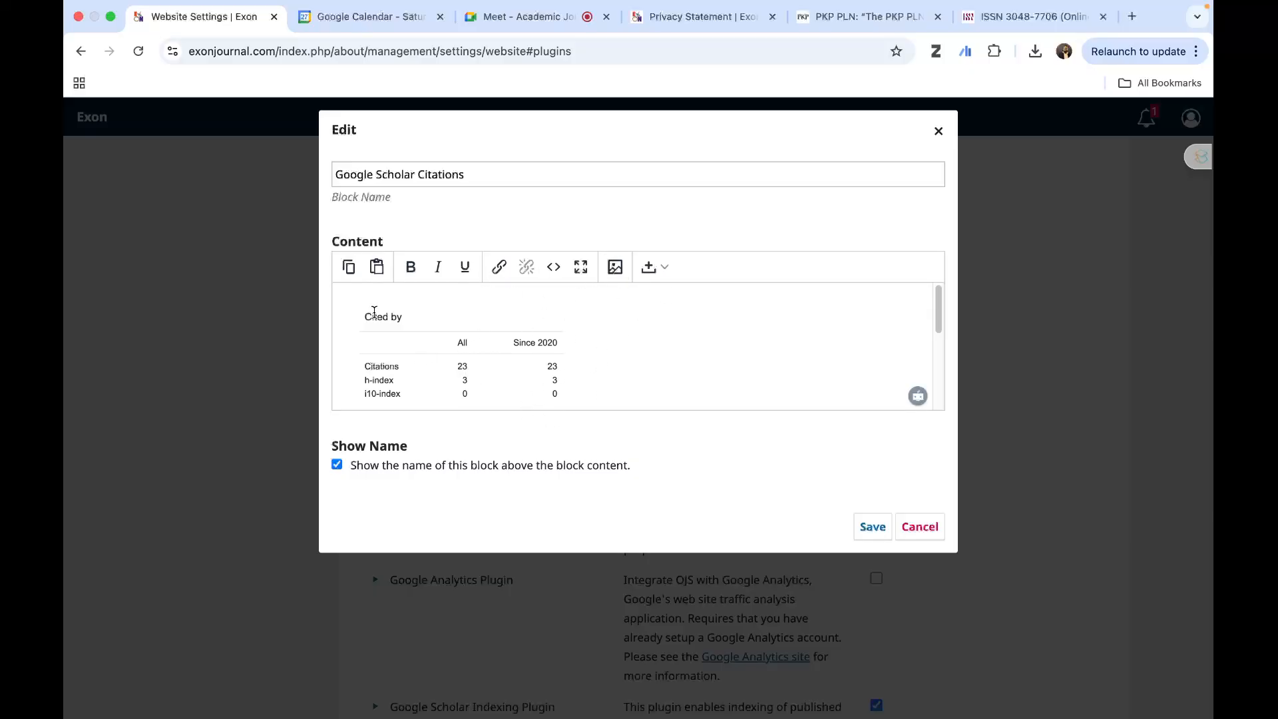
left_click(938, 133)
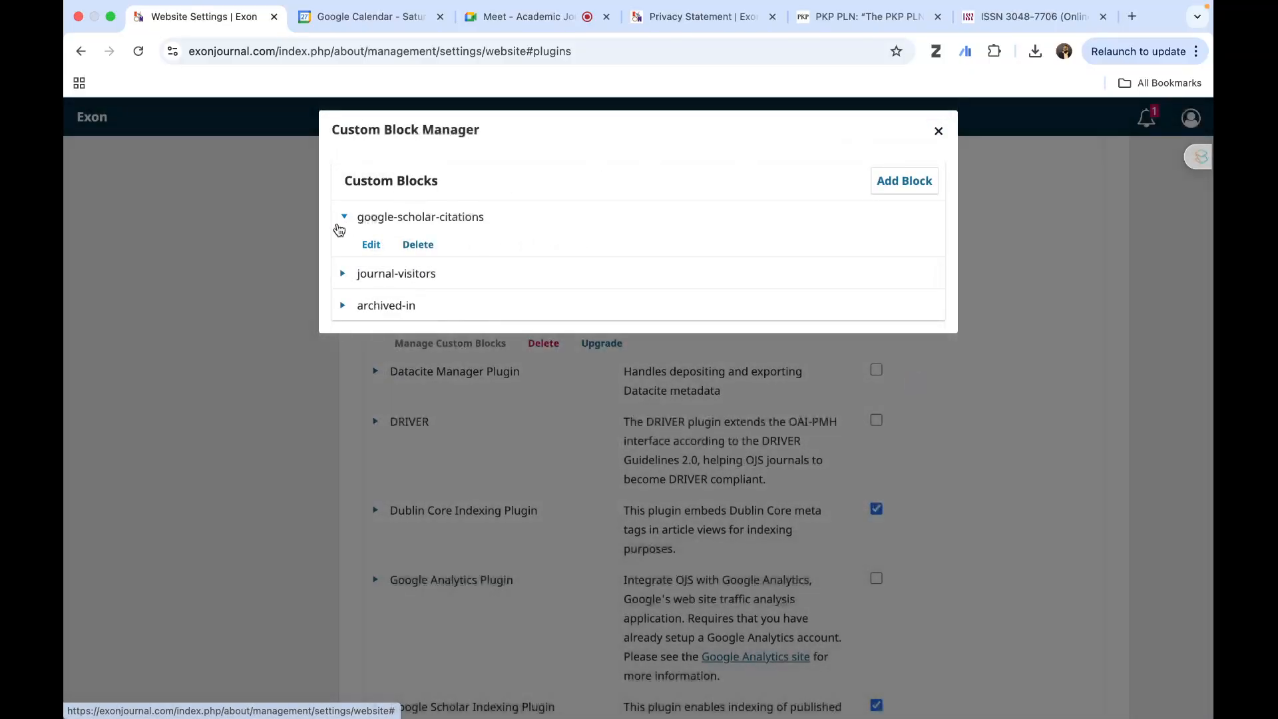
- View the journal-visitors block's content, expand the archived-in block's actions, and close the Custom Block Manager
left_click(343, 275)
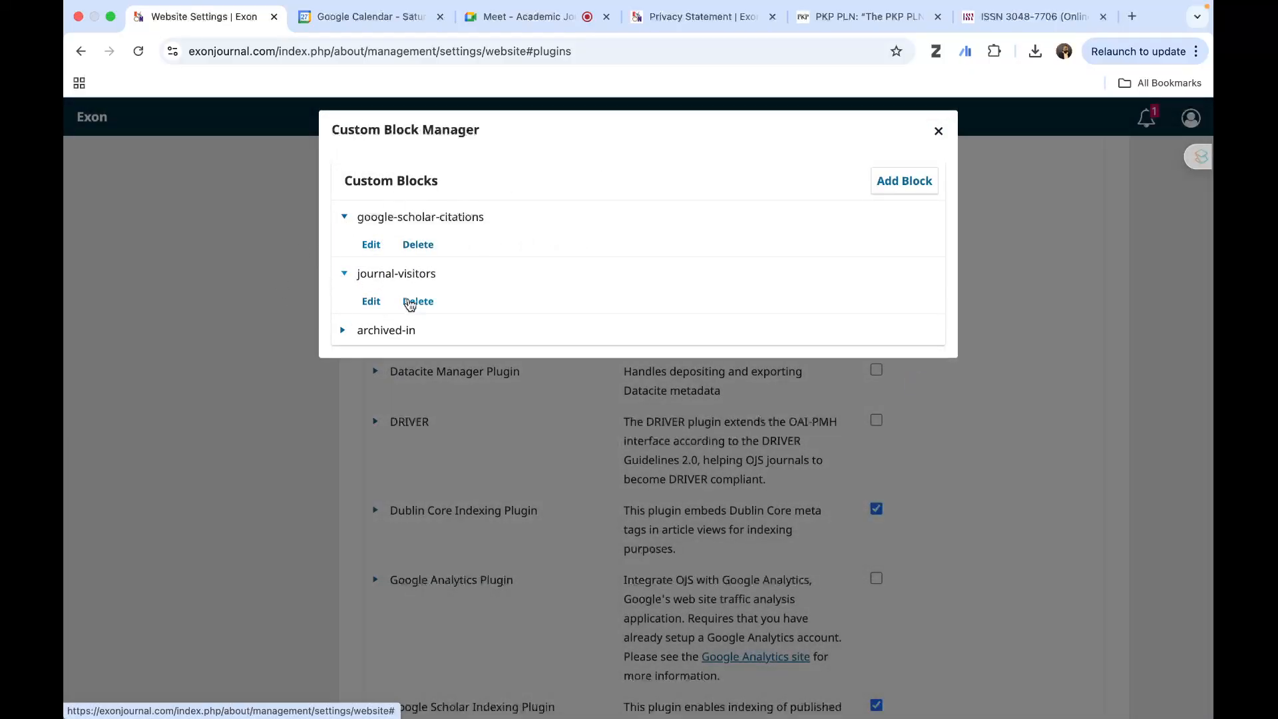
left_click(371, 303)
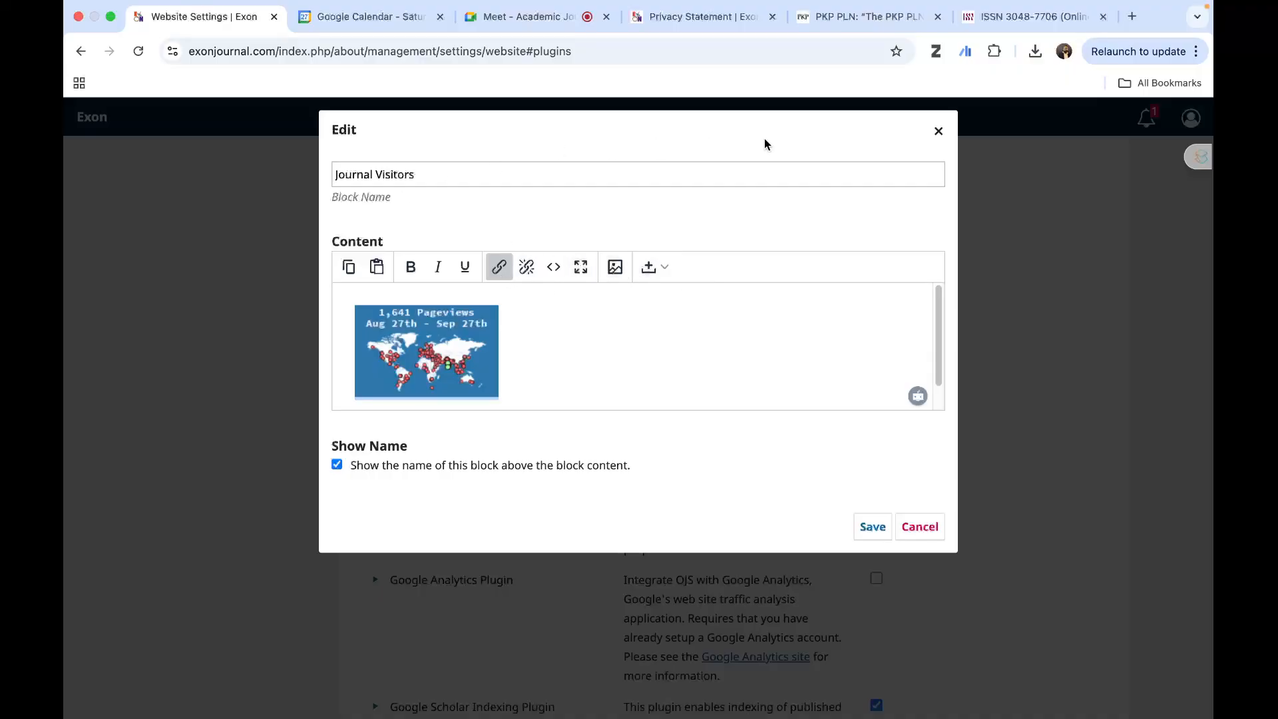
left_click(939, 130)
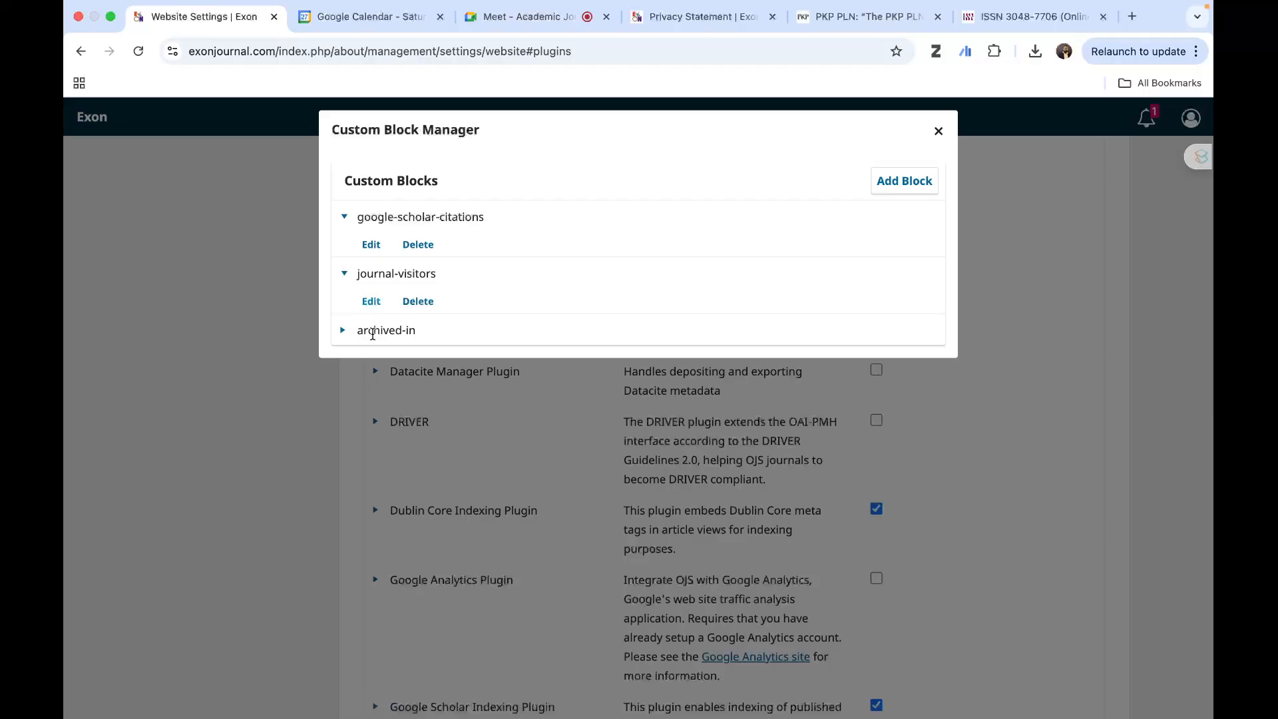
left_click(342, 331)
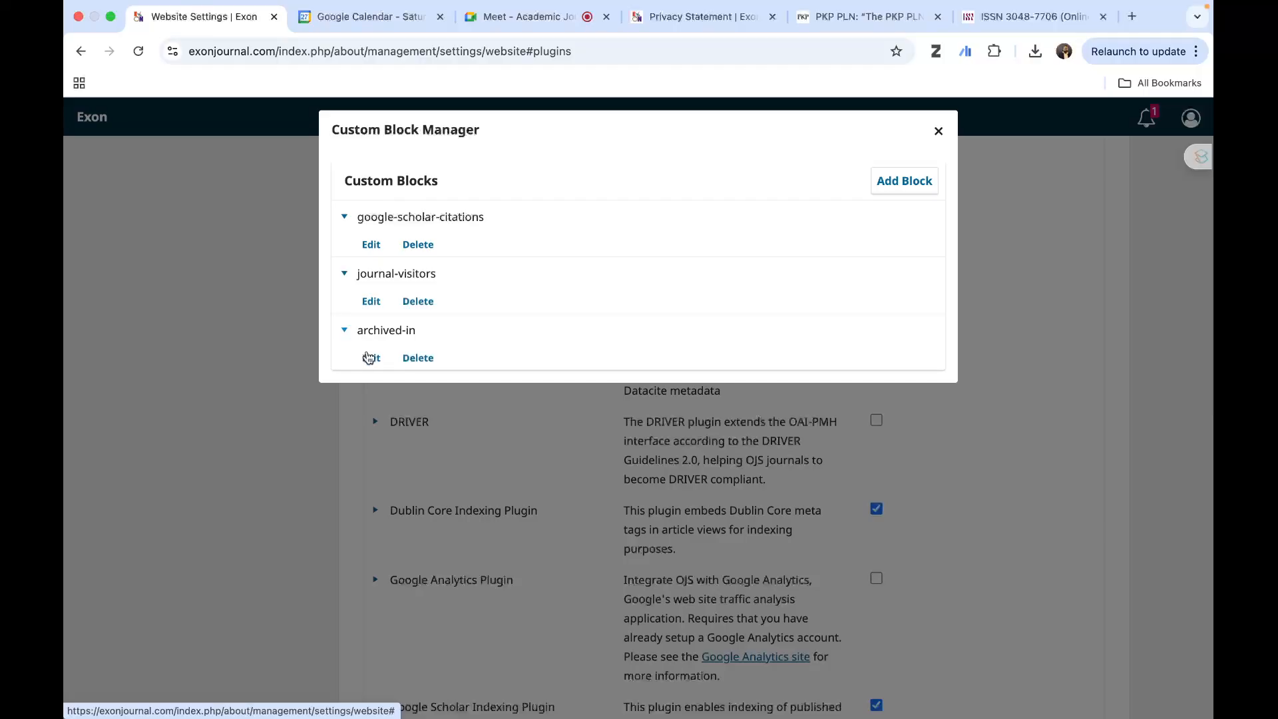
left_click(938, 131)
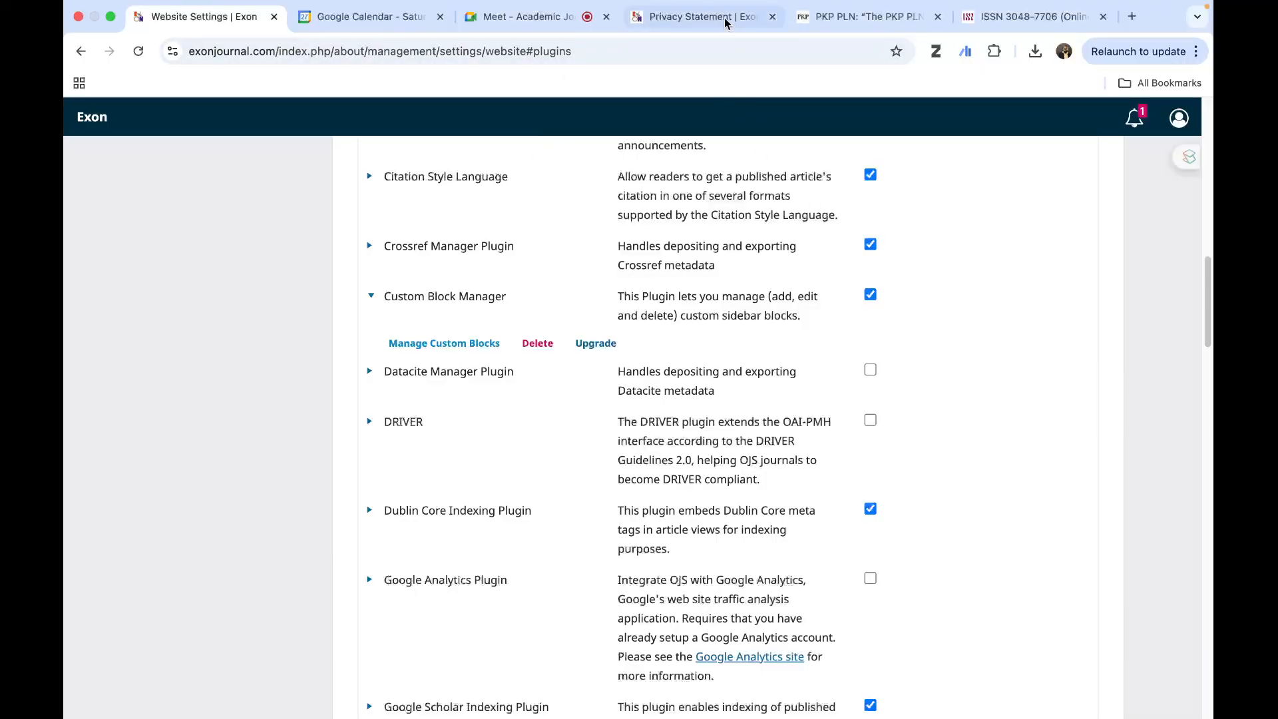
- Examine the sidebar blocks on the journal's public Privacy Statement page, and return to the website plugin settings
left_click(699, 20)
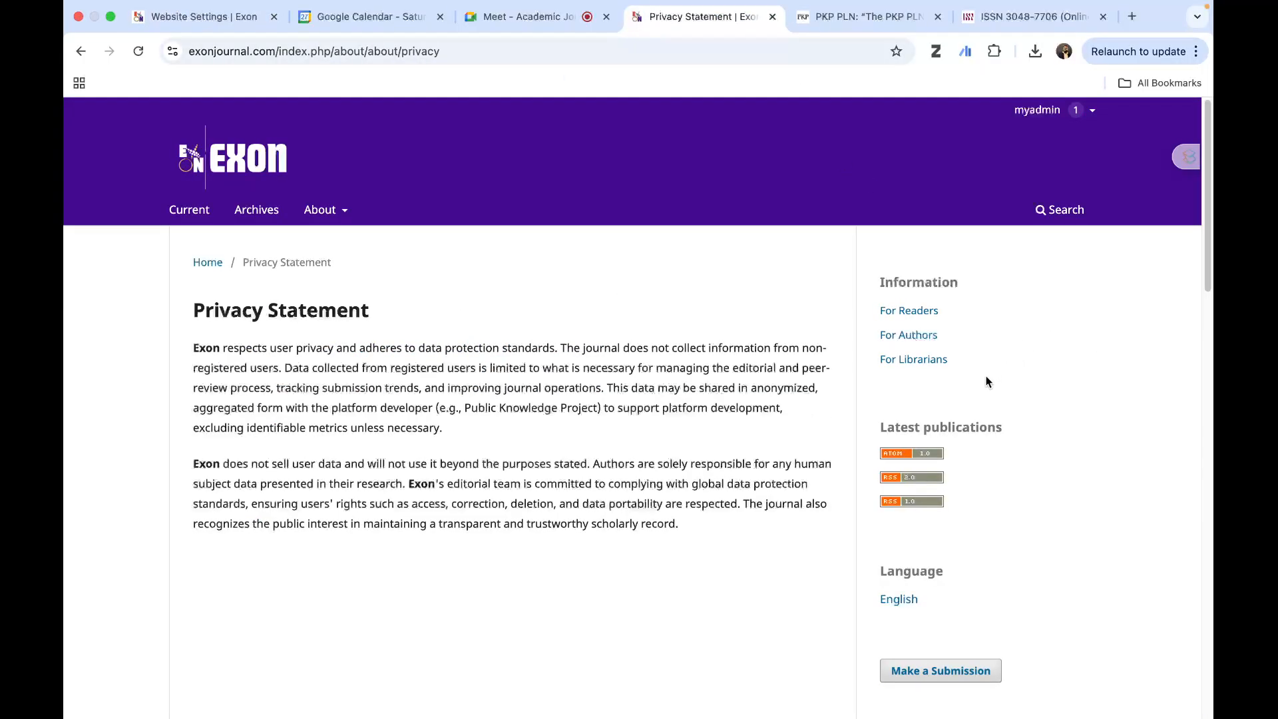
scroll(987, 380, "down", 10)
scroll(986, 379, "up", 10)
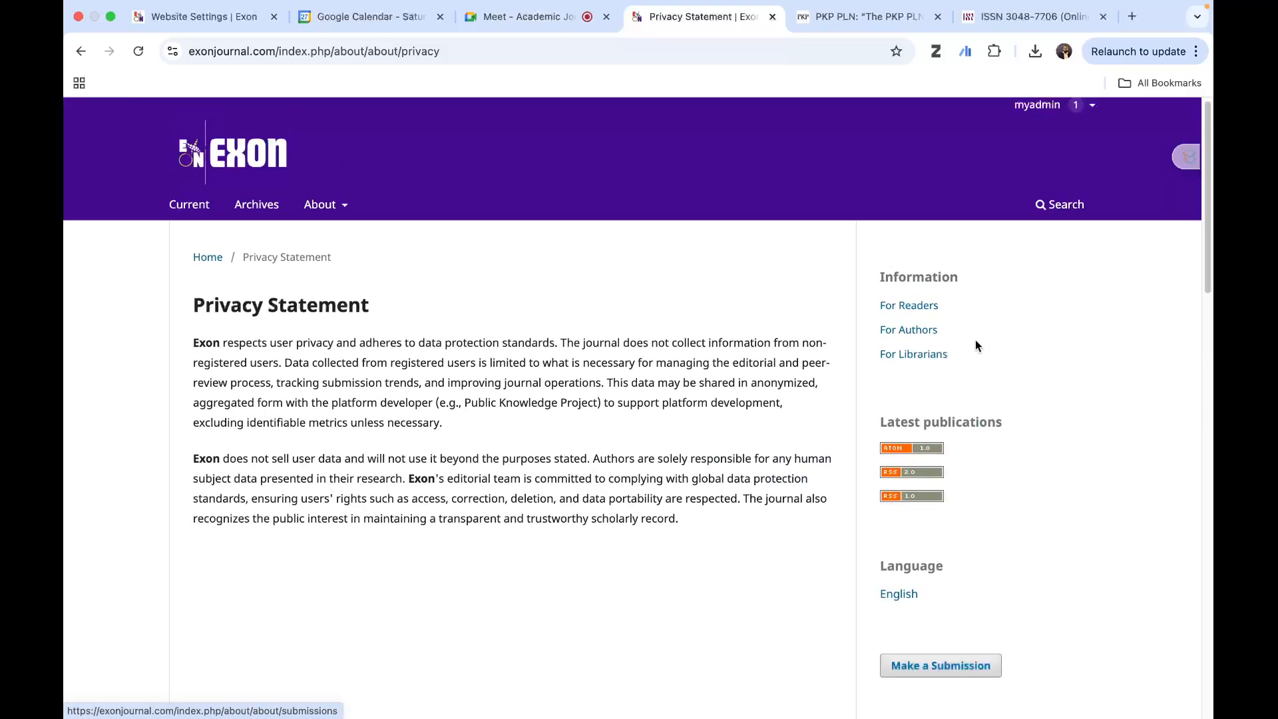
scroll(976, 341, "down", 15)
scroll(976, 341, "up", 13)
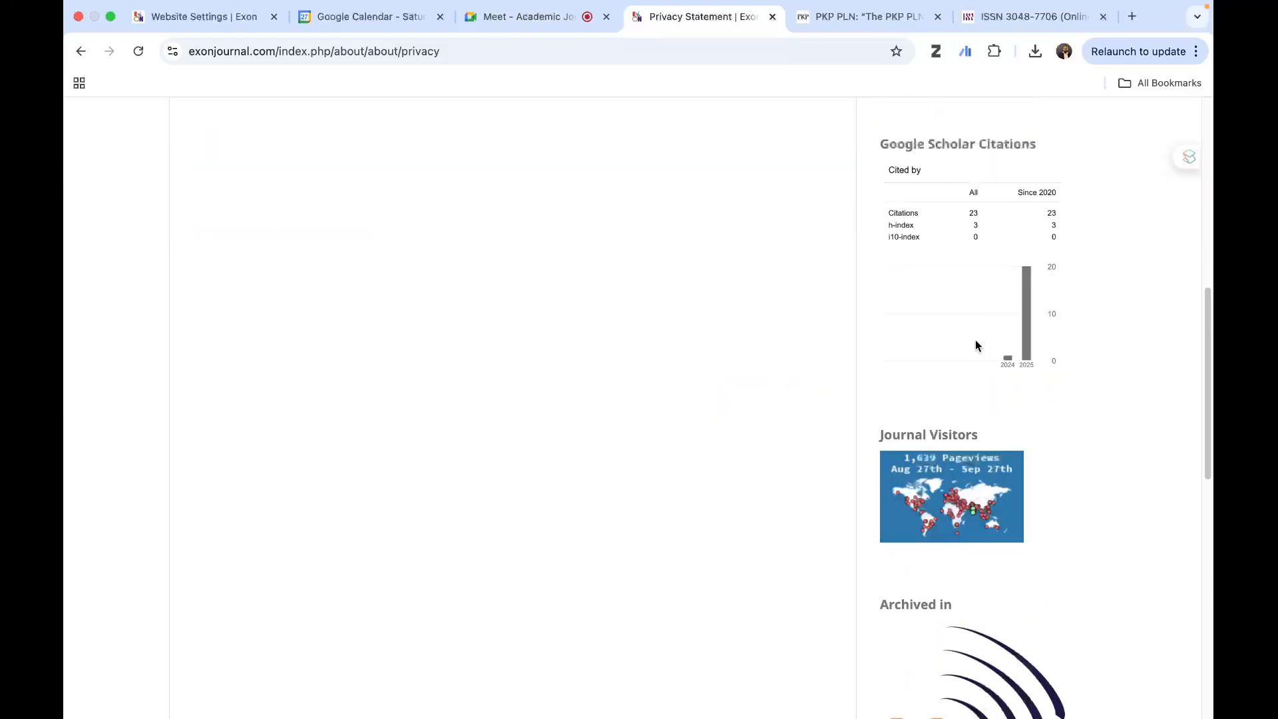
left_click(499, 16)
left_click(185, 20)
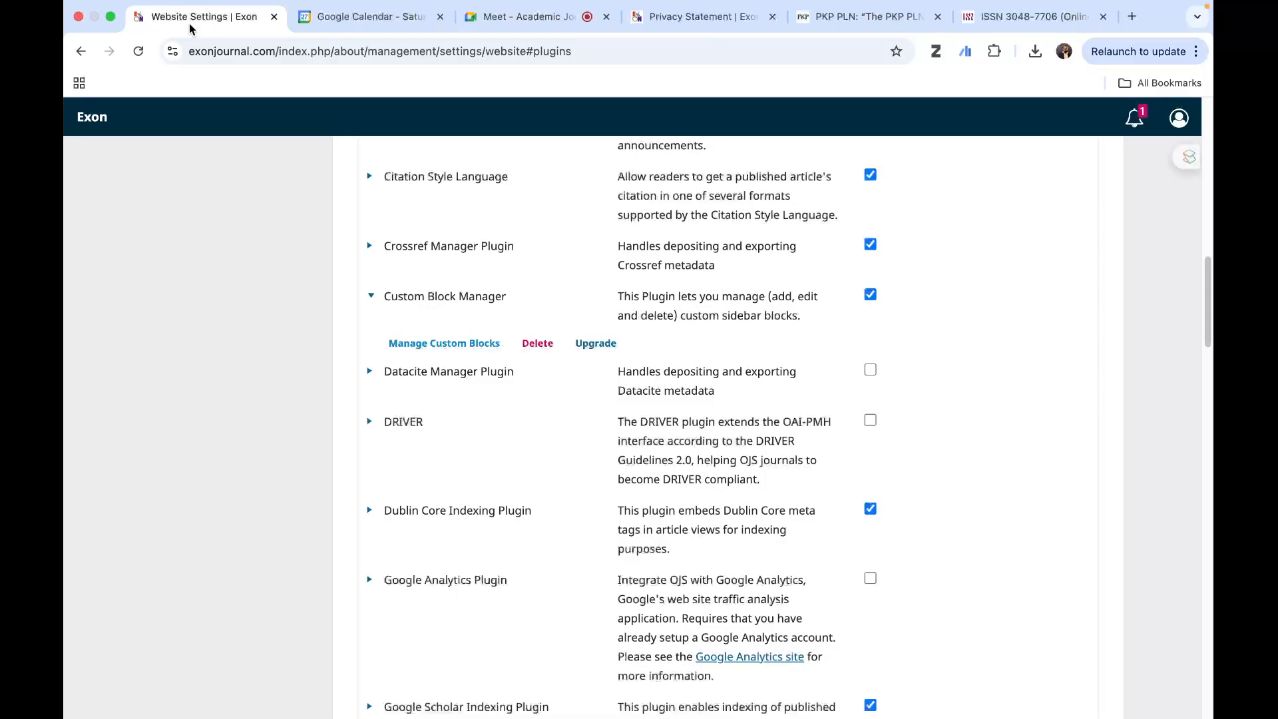
- Examine the remaining installed plugins, from the import/export group through the theme plugins, dismissing the floating meeting window
scroll(586, 367, "down", 15)
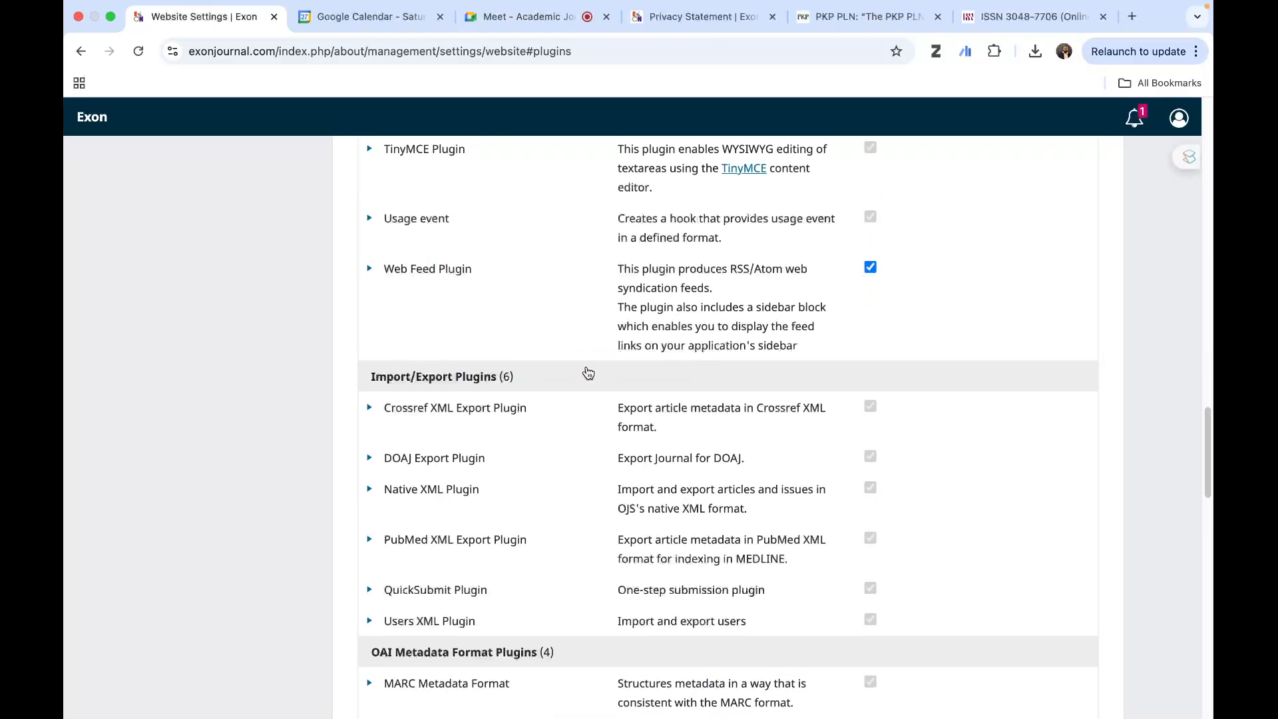
scroll(580, 424, "down", 4)
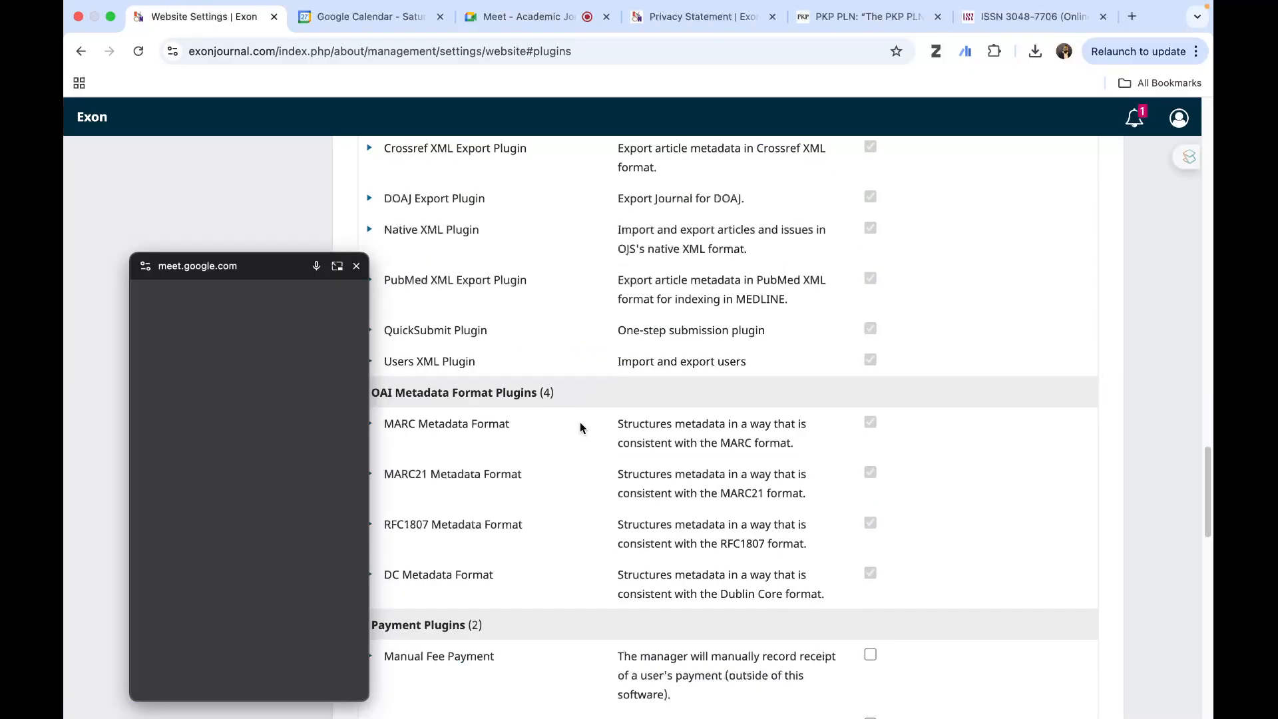
left_click(355, 269)
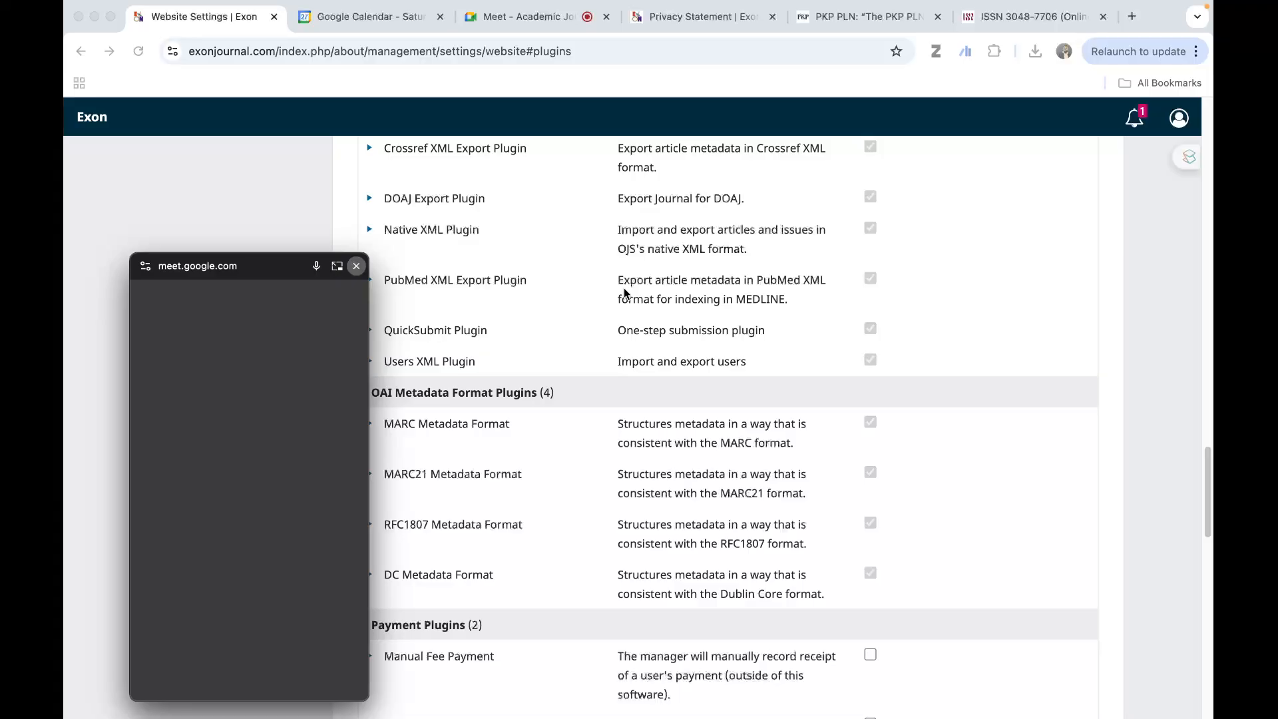
scroll(844, 367, "down", 1)
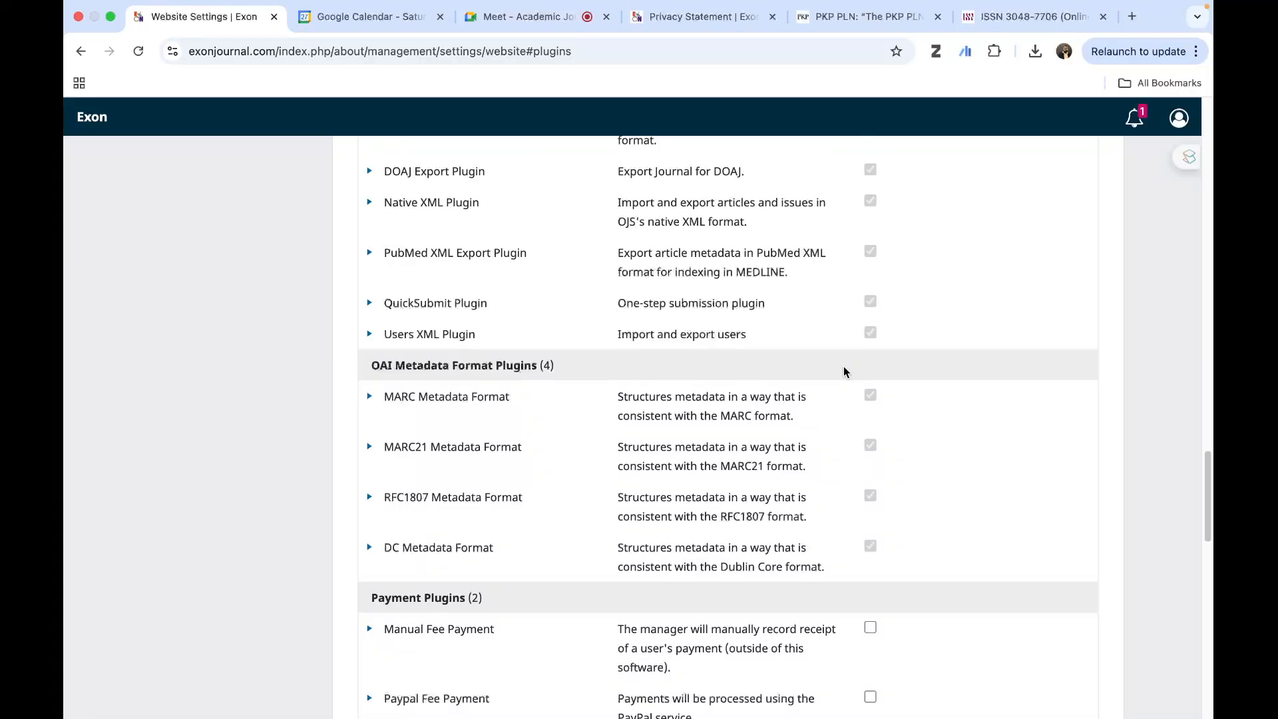
scroll(927, 437, "down", 2)
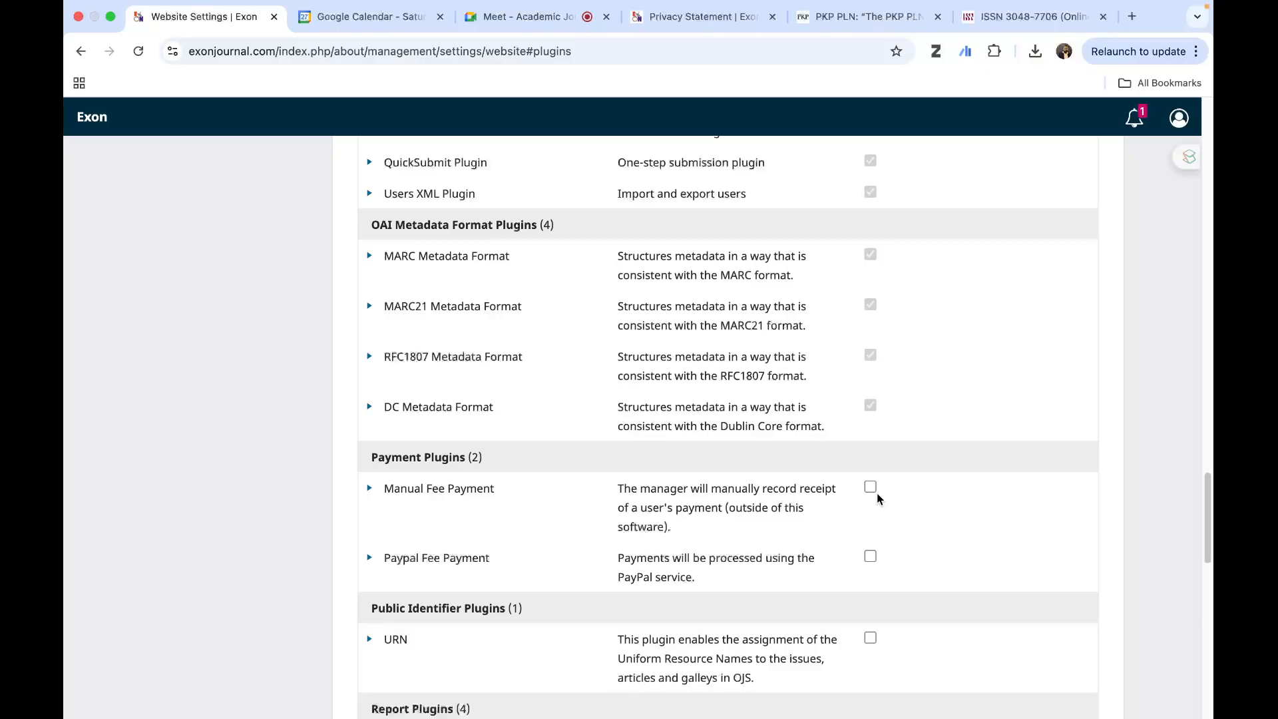
scroll(900, 521, "down", 2)
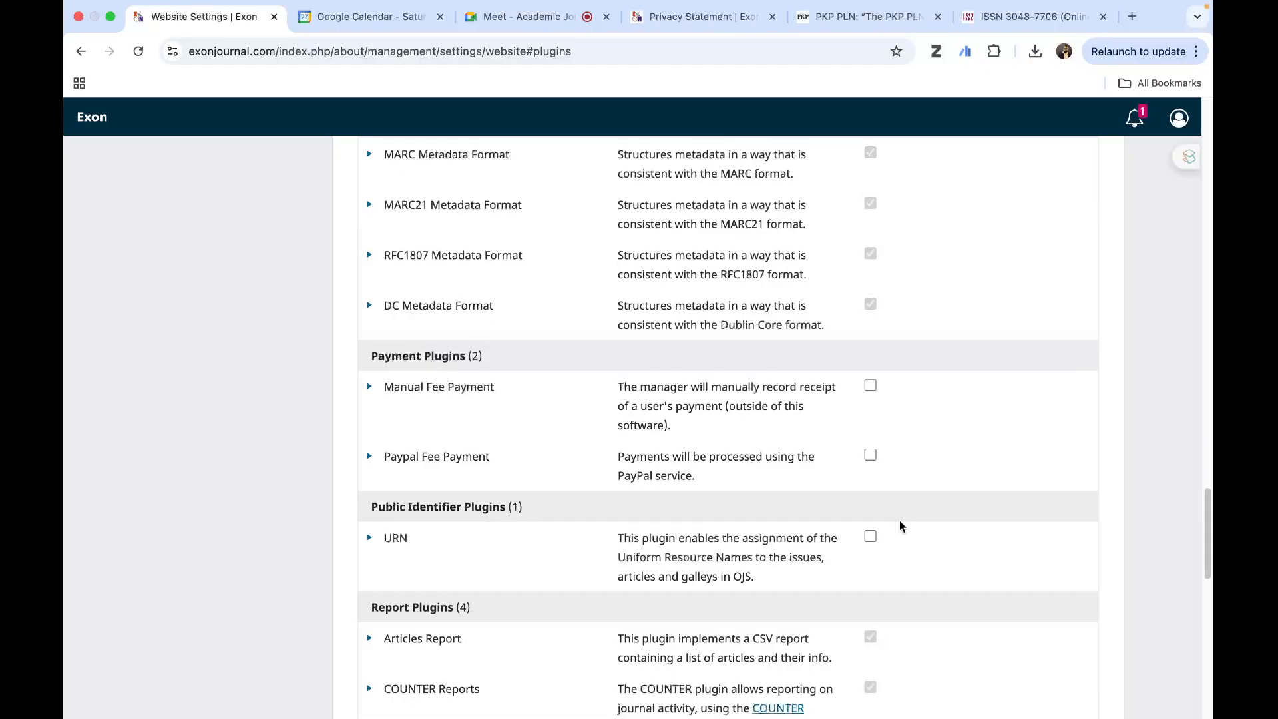
scroll(686, 478, "down", 5)
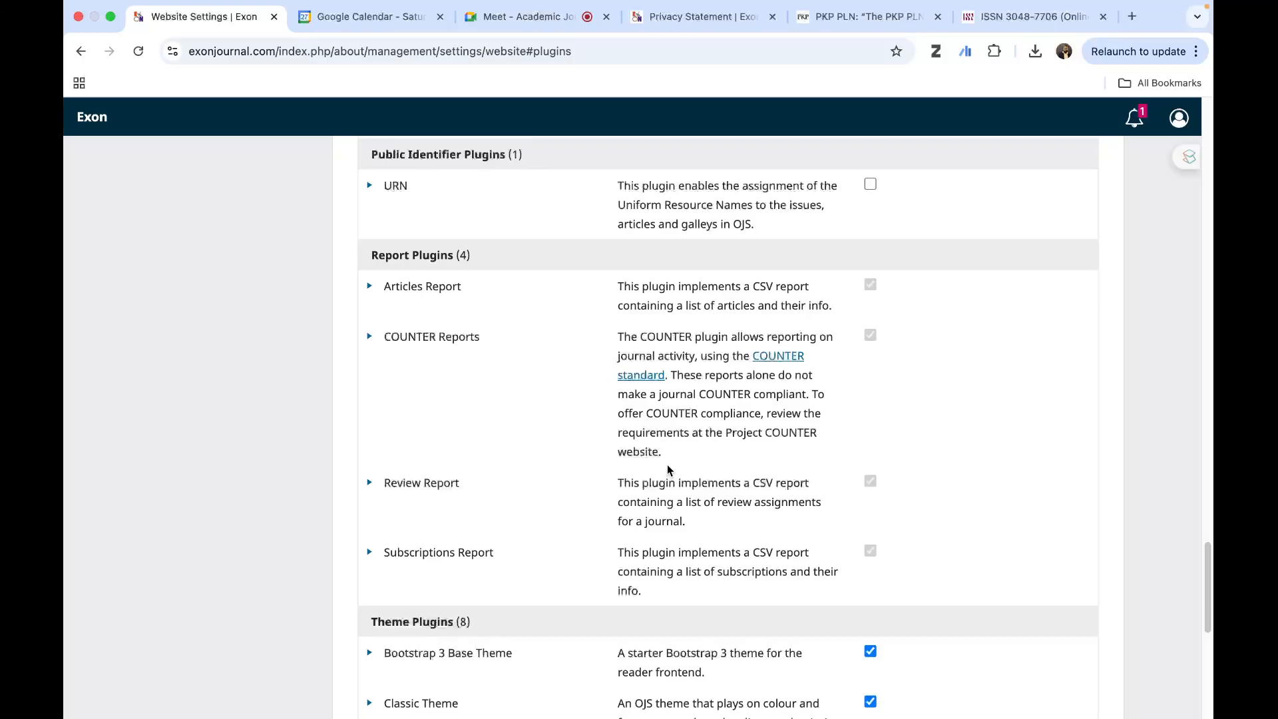
scroll(667, 467, "down", 4)
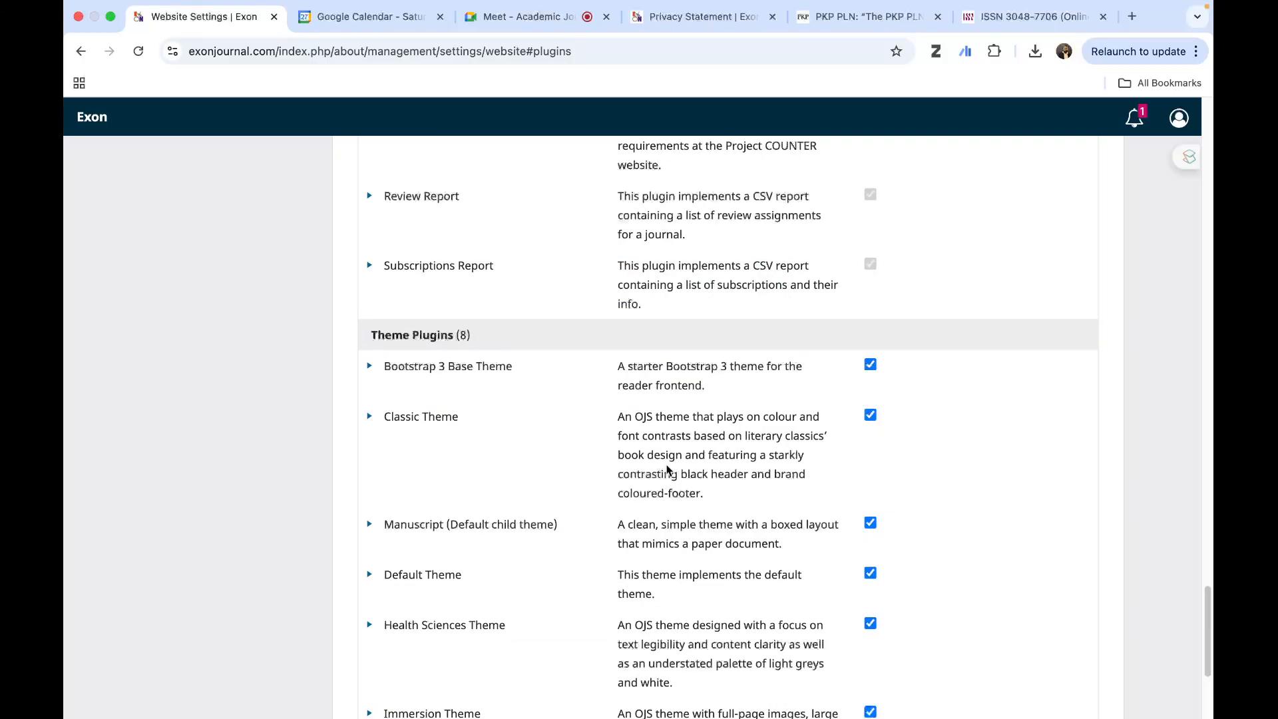
scroll(668, 470, "down", 2)
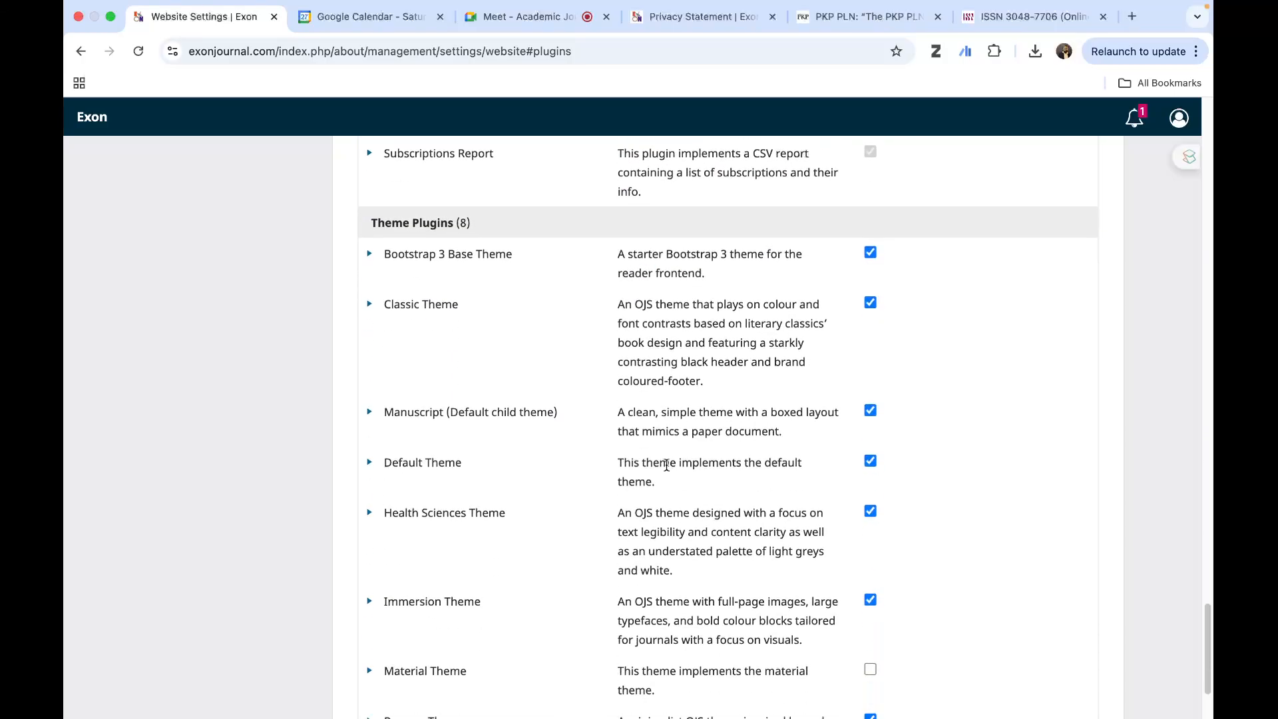
scroll(693, 428, "down", 2)
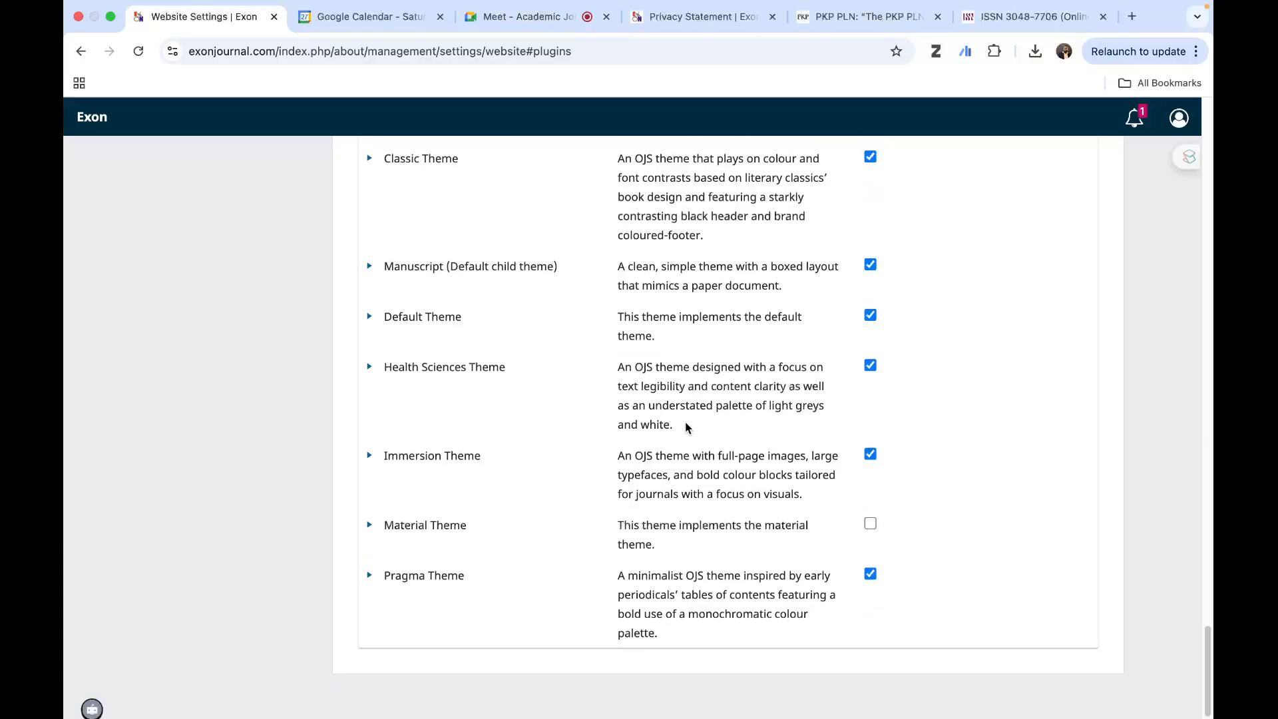
scroll(437, 409, "up", 20)
scroll(438, 410, "up", 15)
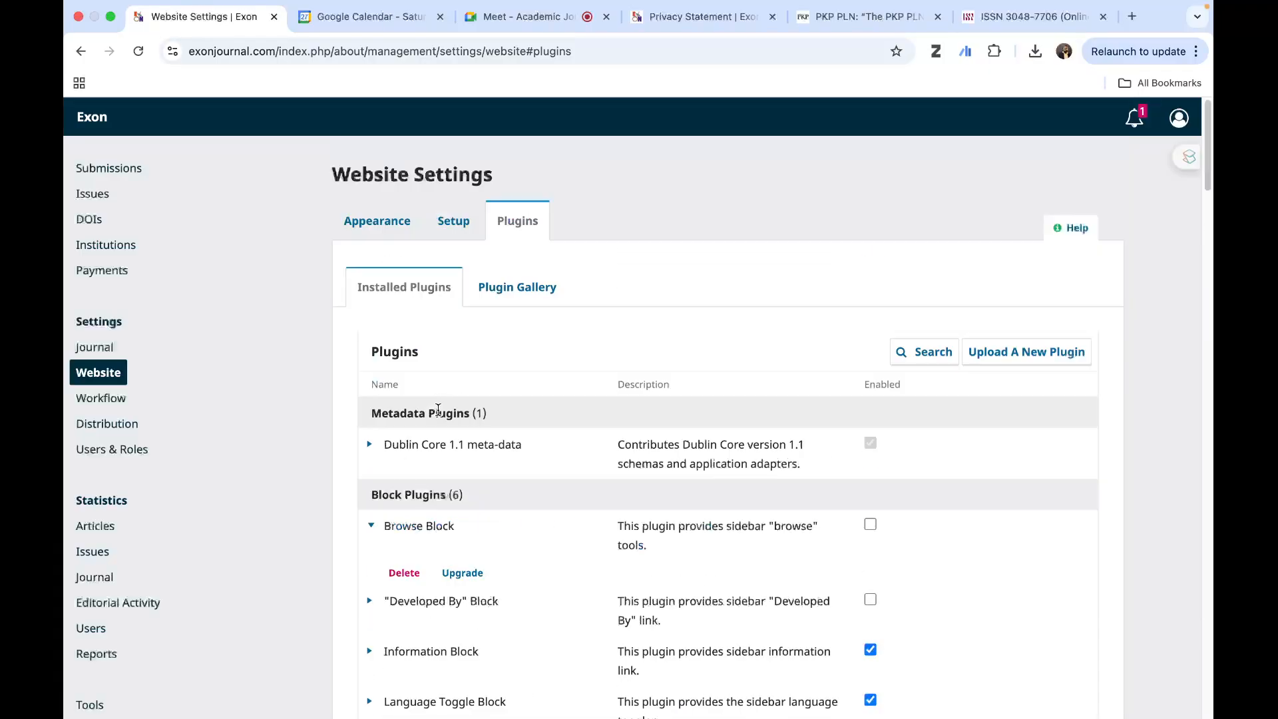
- Look through the whole Plugin Gallery listing and return to the installed plugins
left_click(525, 287)
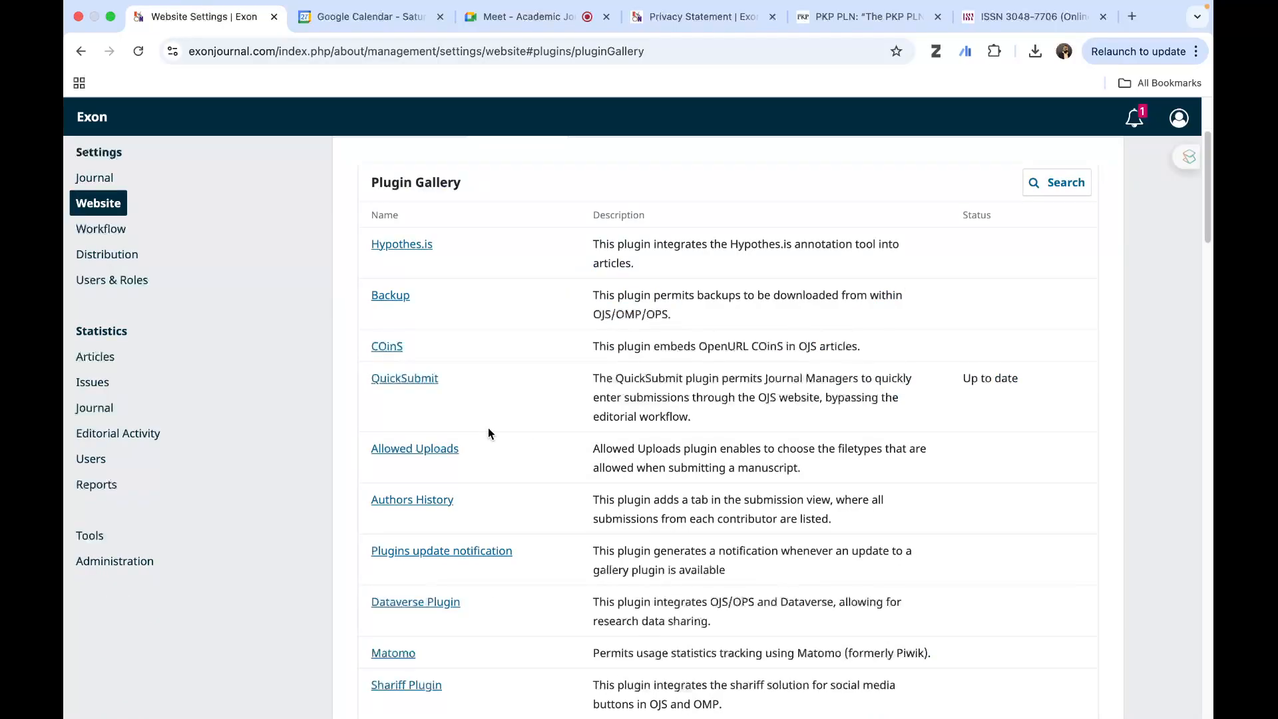
scroll(521, 485, "down", 10)
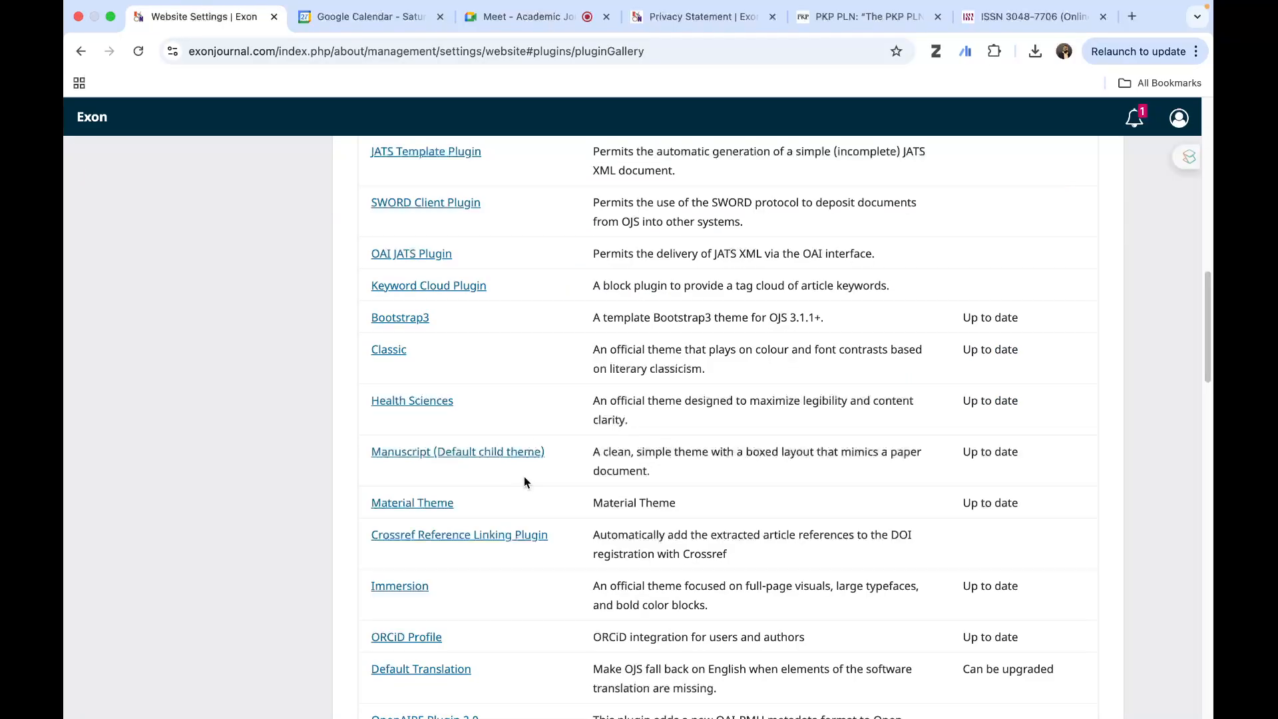
scroll(525, 479, "down", 5)
scroll(525, 478, "down", 15)
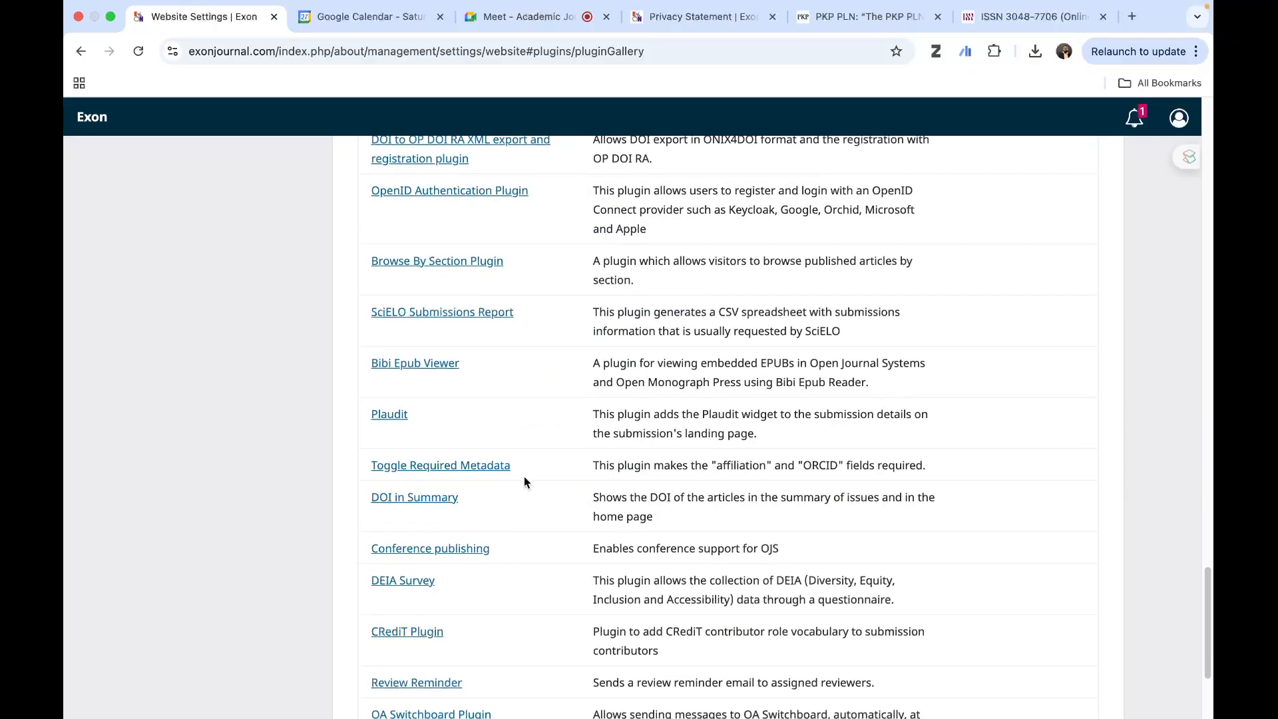
scroll(524, 481, "up", 8)
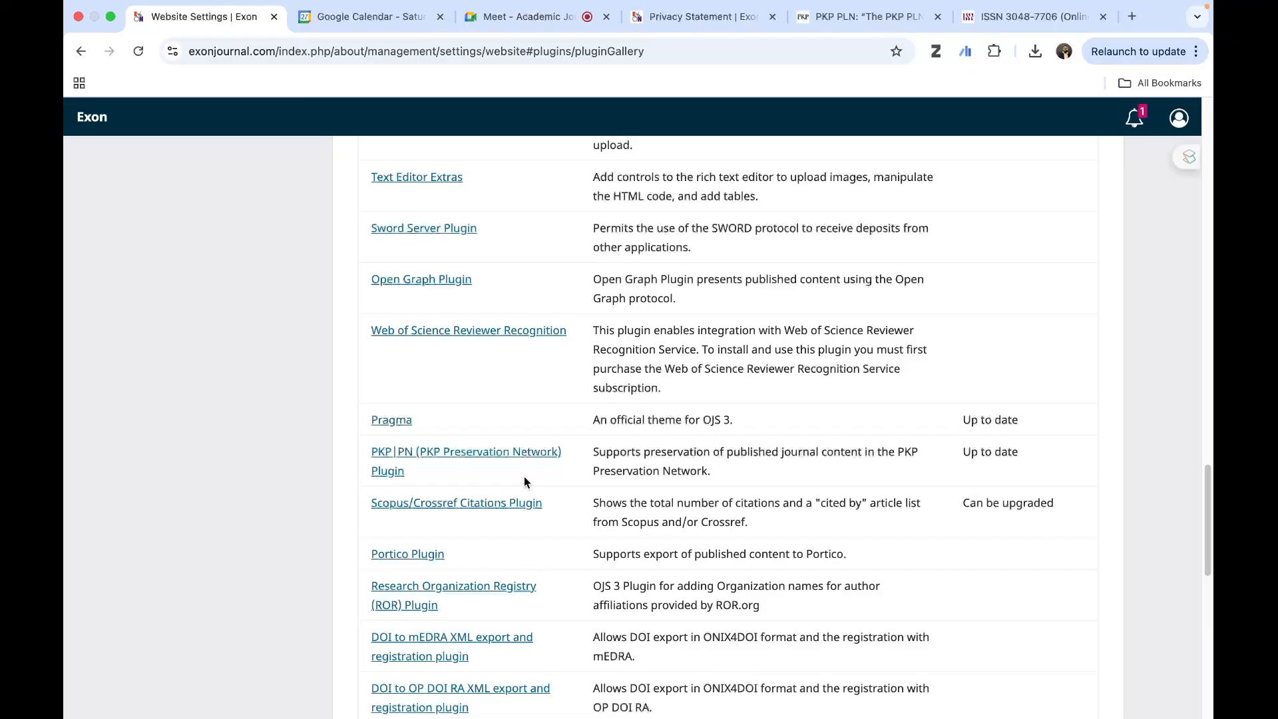
scroll(524, 481, "down", 9)
scroll(525, 476, "down", 10)
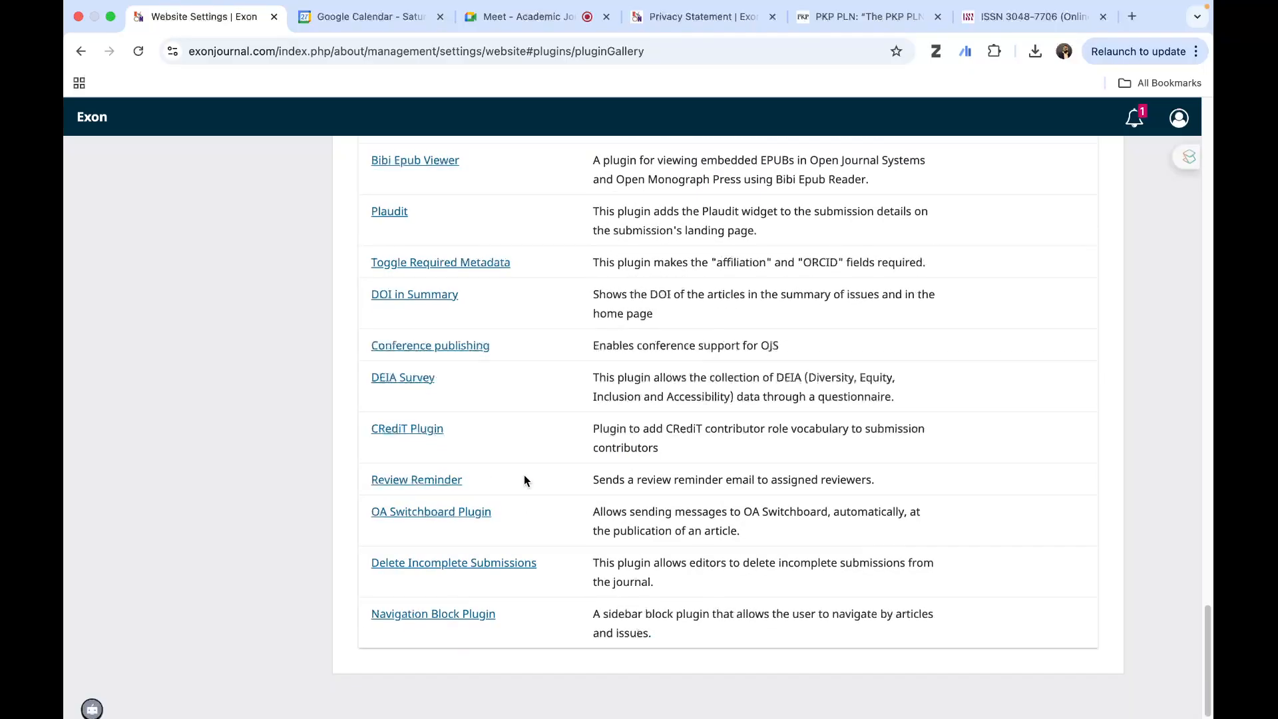
scroll(524, 475, "up", 20)
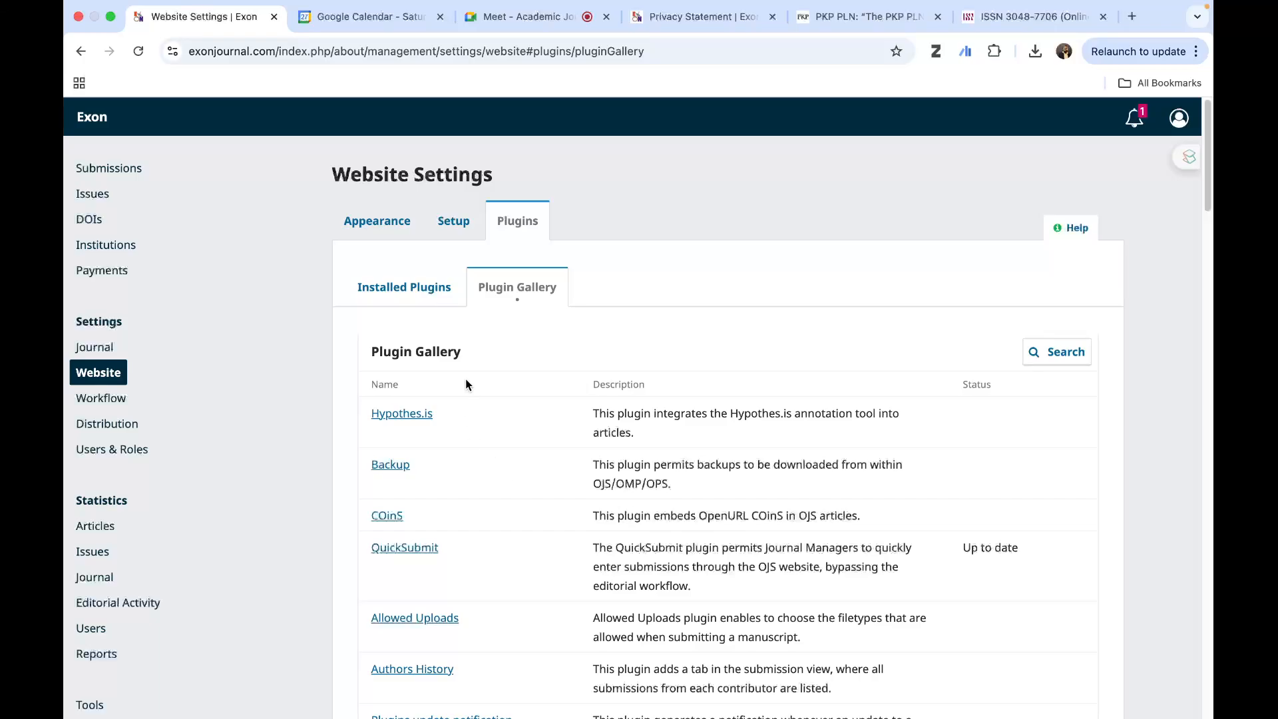
left_click(416, 290)
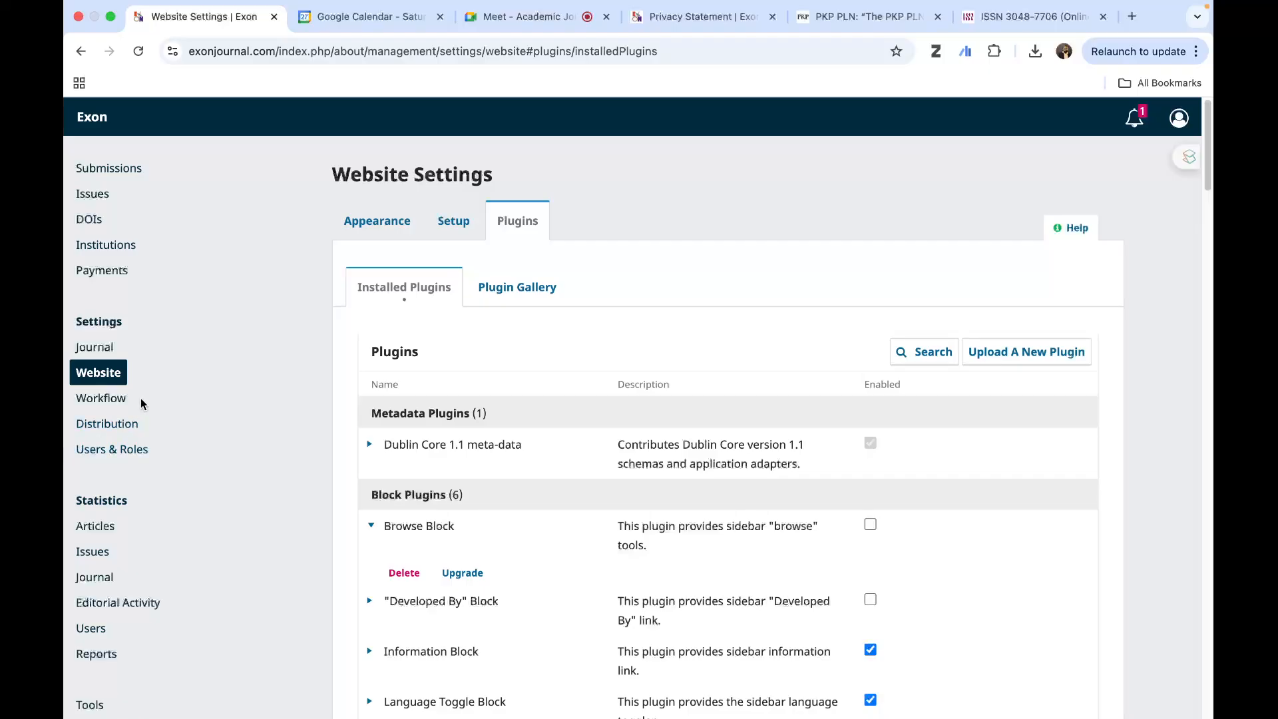
- Open the Workflow settings' Author Guidance and read the Author Guidelines on language, cover letter and research article formatting
left_click(113, 399)
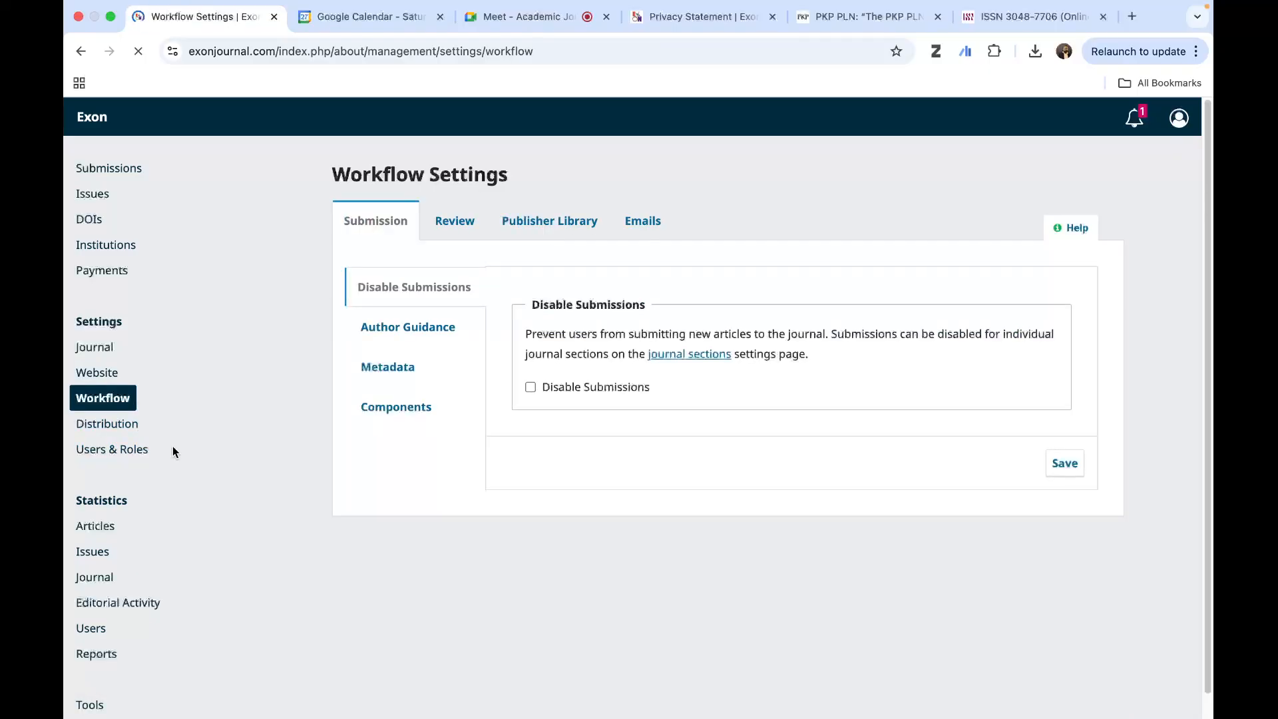
left_click(433, 327)
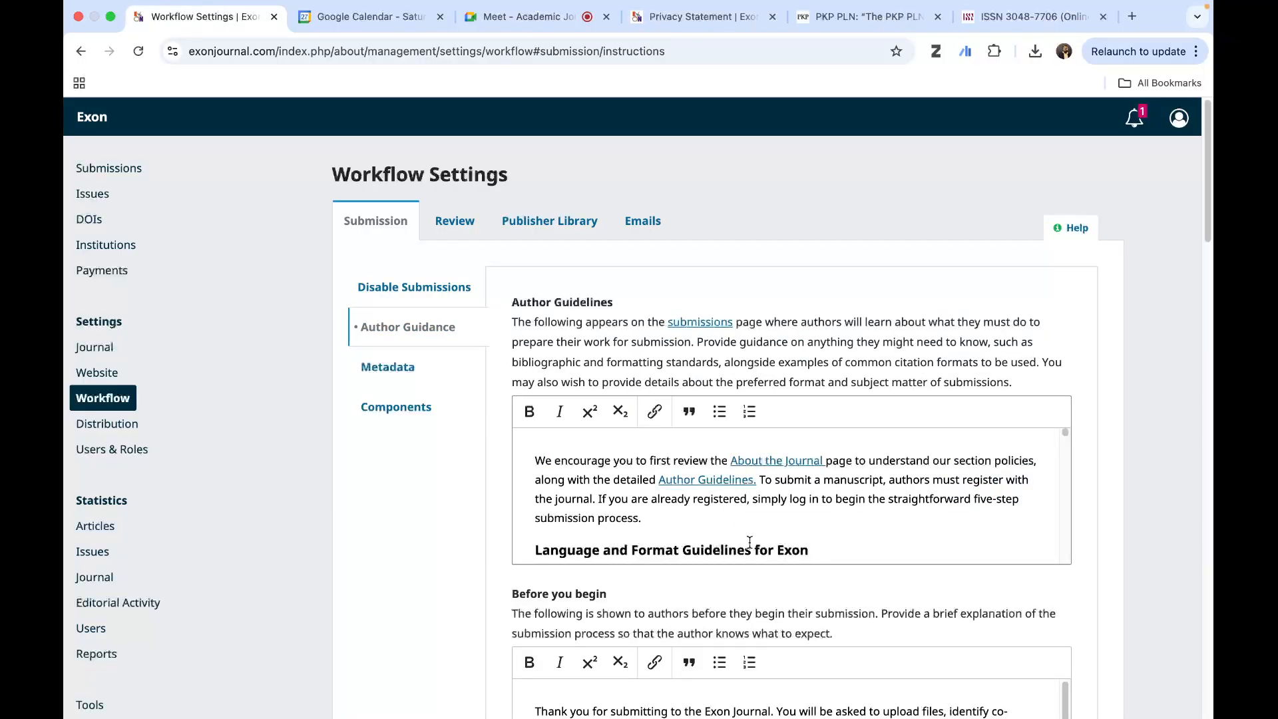
scroll(751, 541, "down", 4)
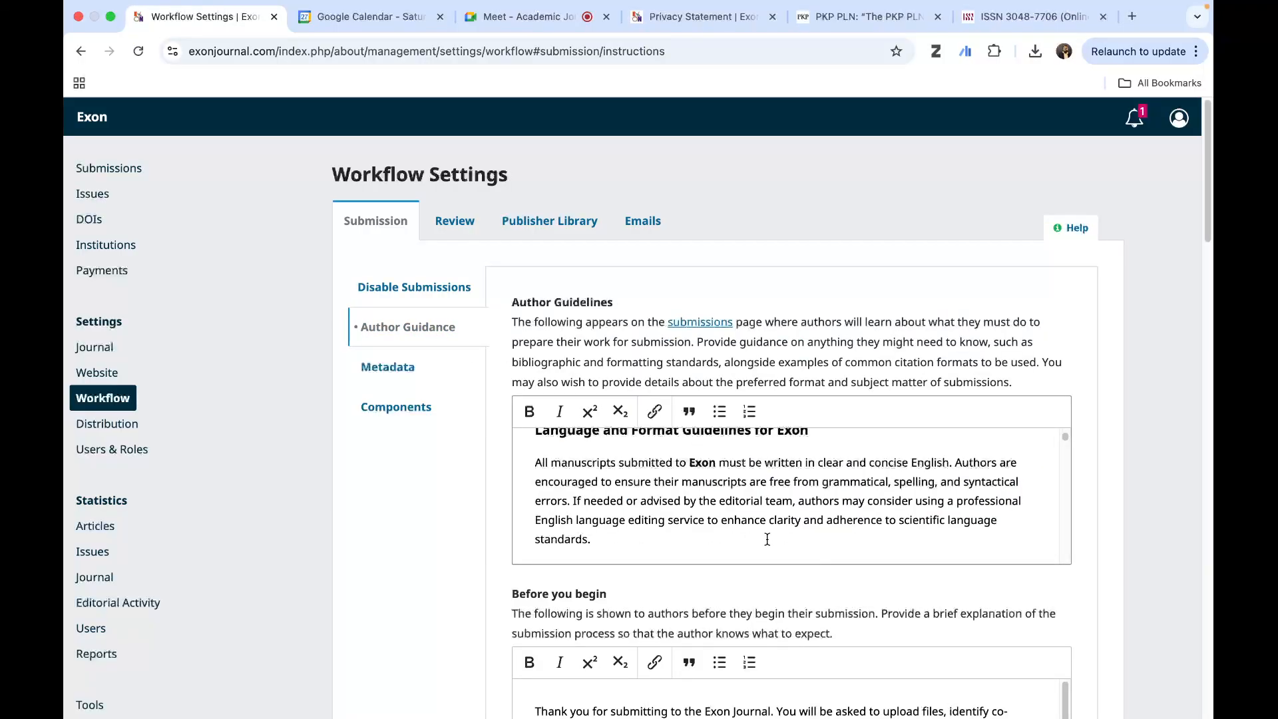
scroll(766, 538, "up", 1)
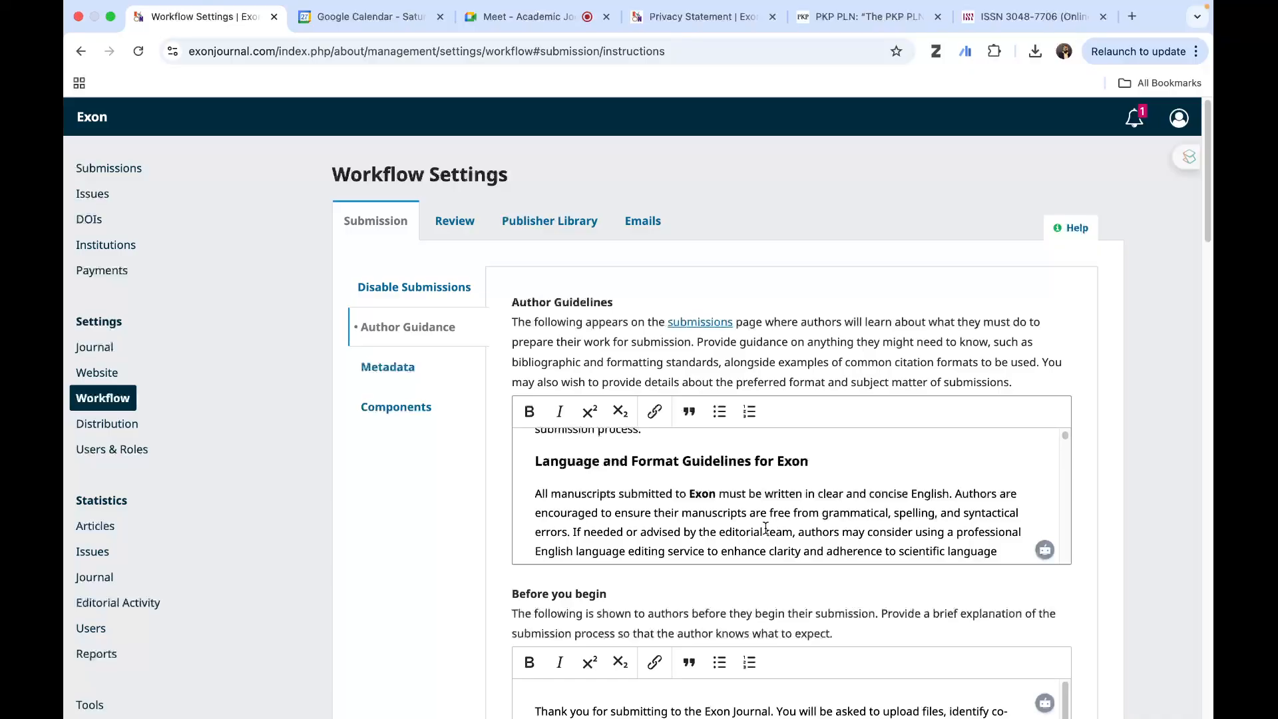
scroll(765, 528, "down", 1)
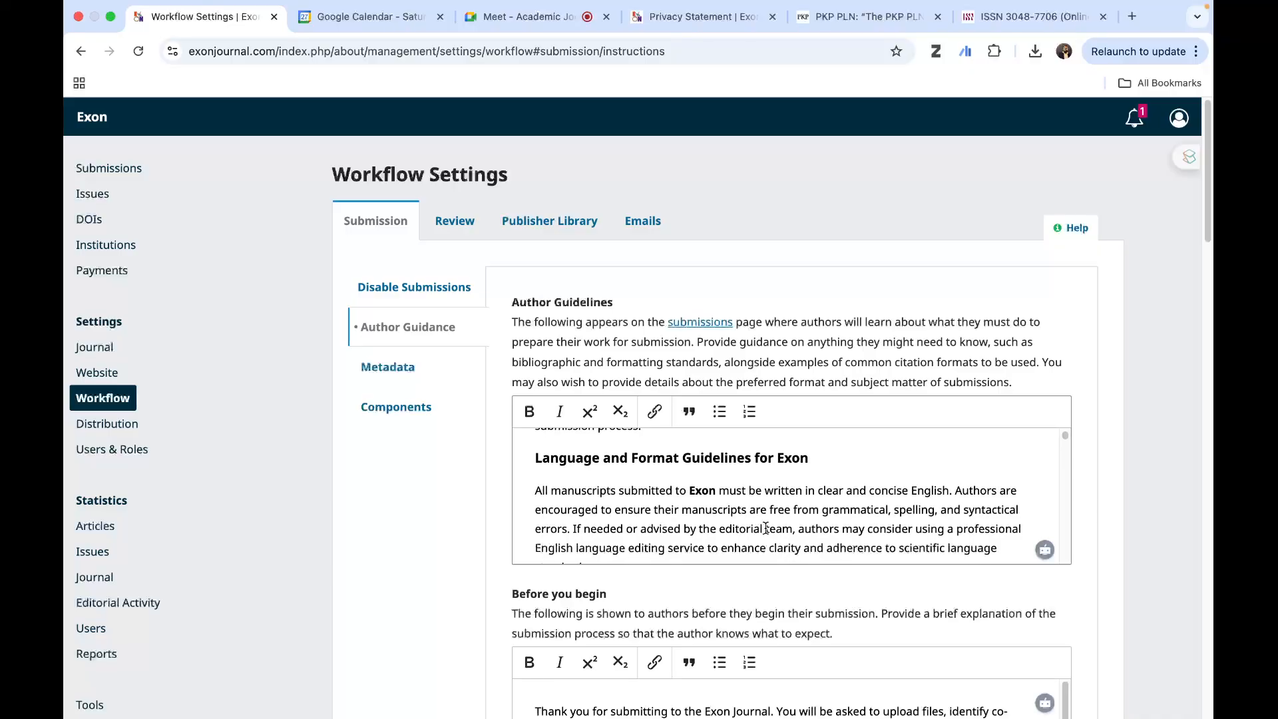
scroll(767, 528, "down", 4)
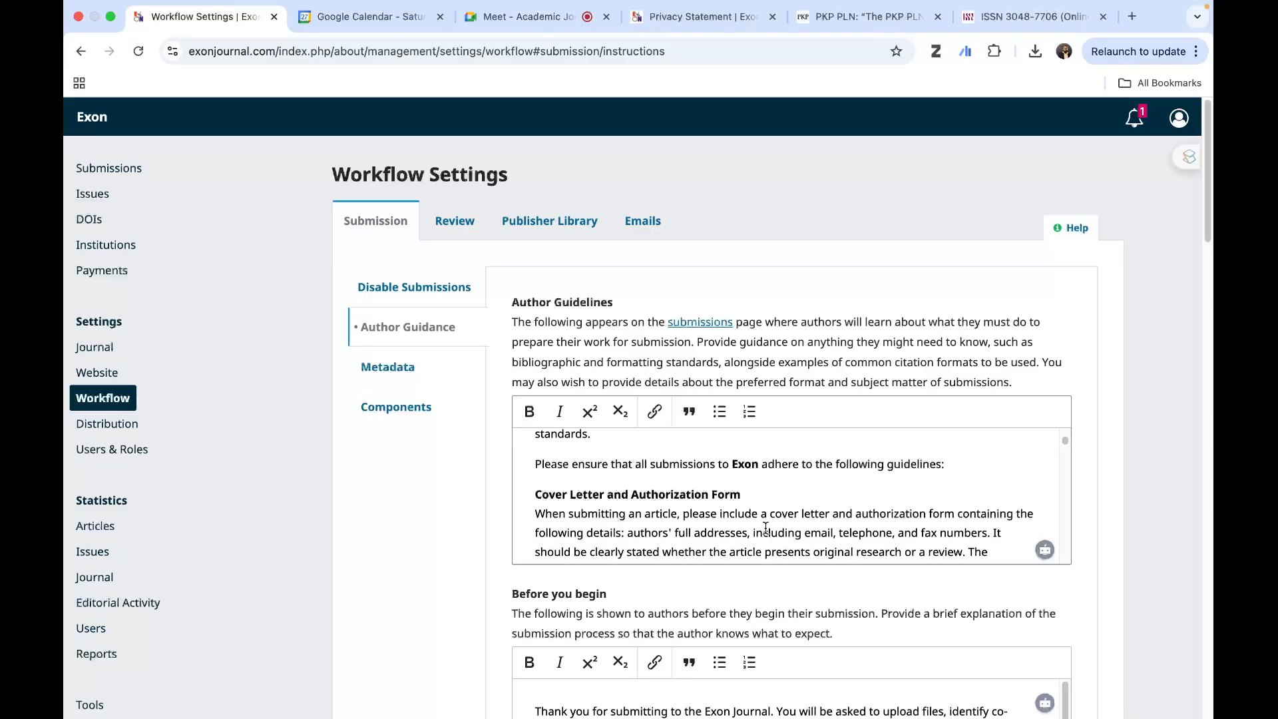
scroll(766, 528, "down", 5)
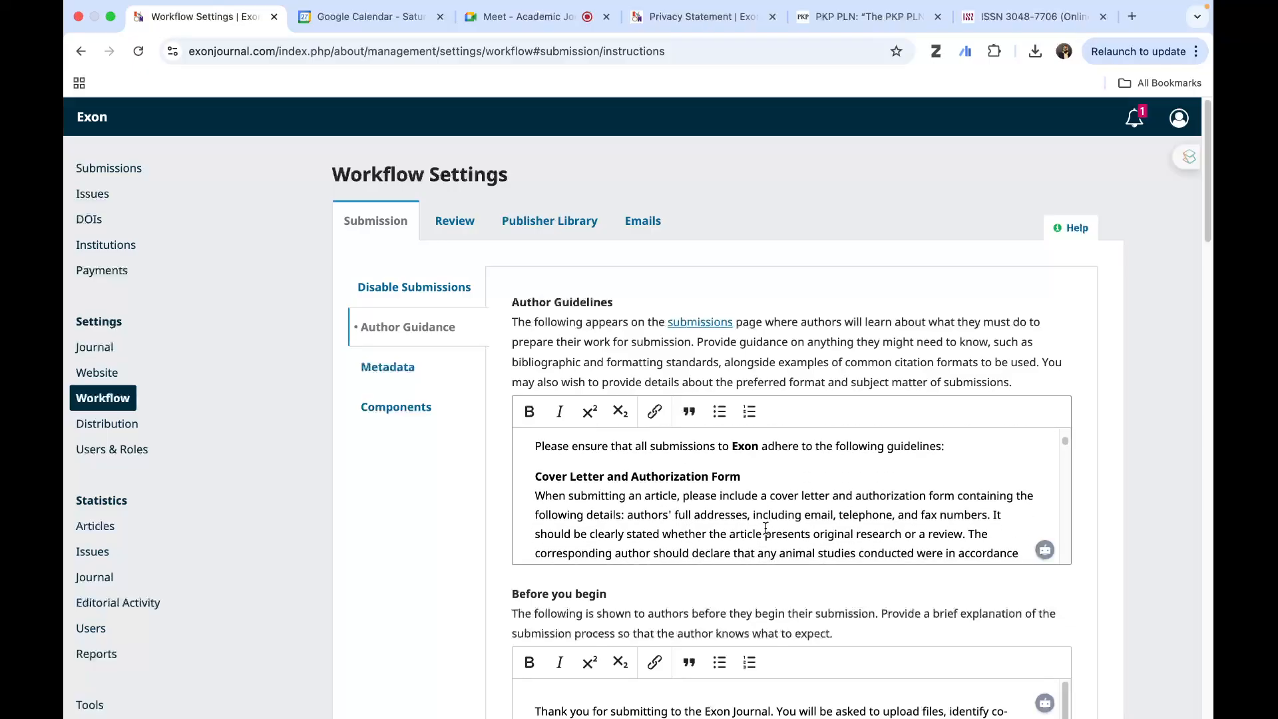
scroll(767, 528, "down", 5)
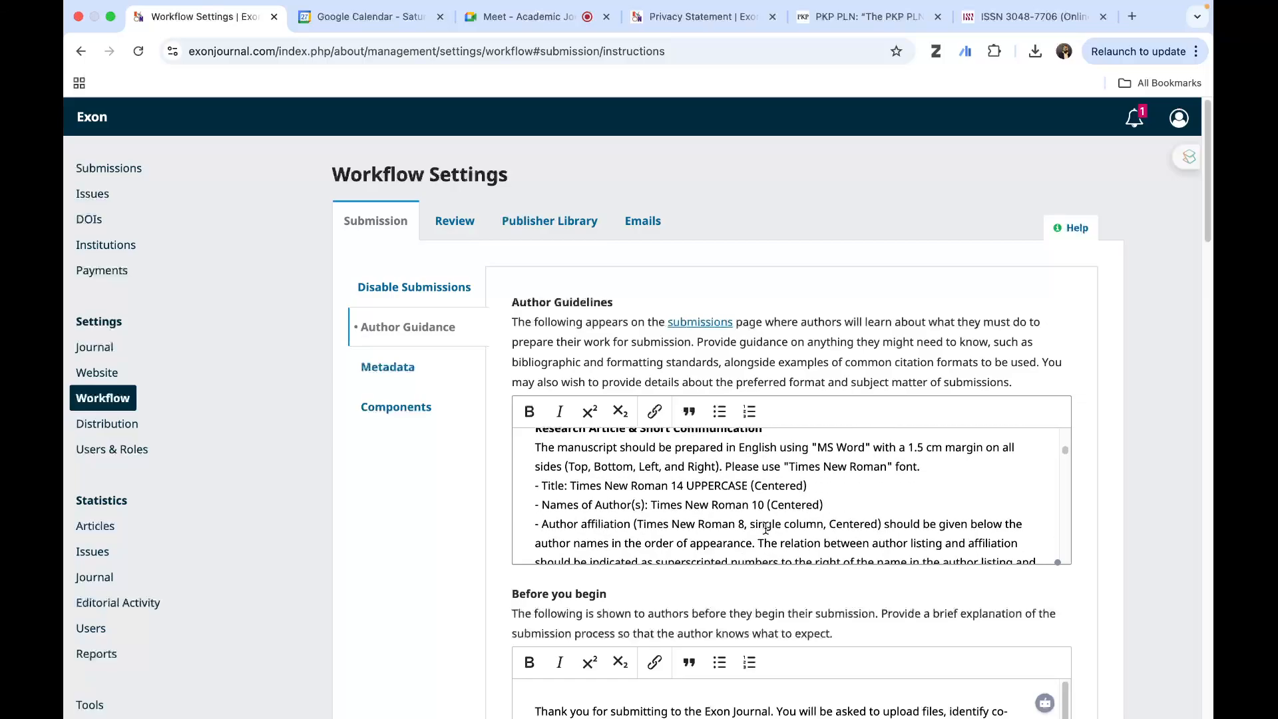
- Read the Author Guidelines on AI declarations, references, review articles, case reports and article processing charges, and return to their beginning
scroll(766, 528, "down", 8)
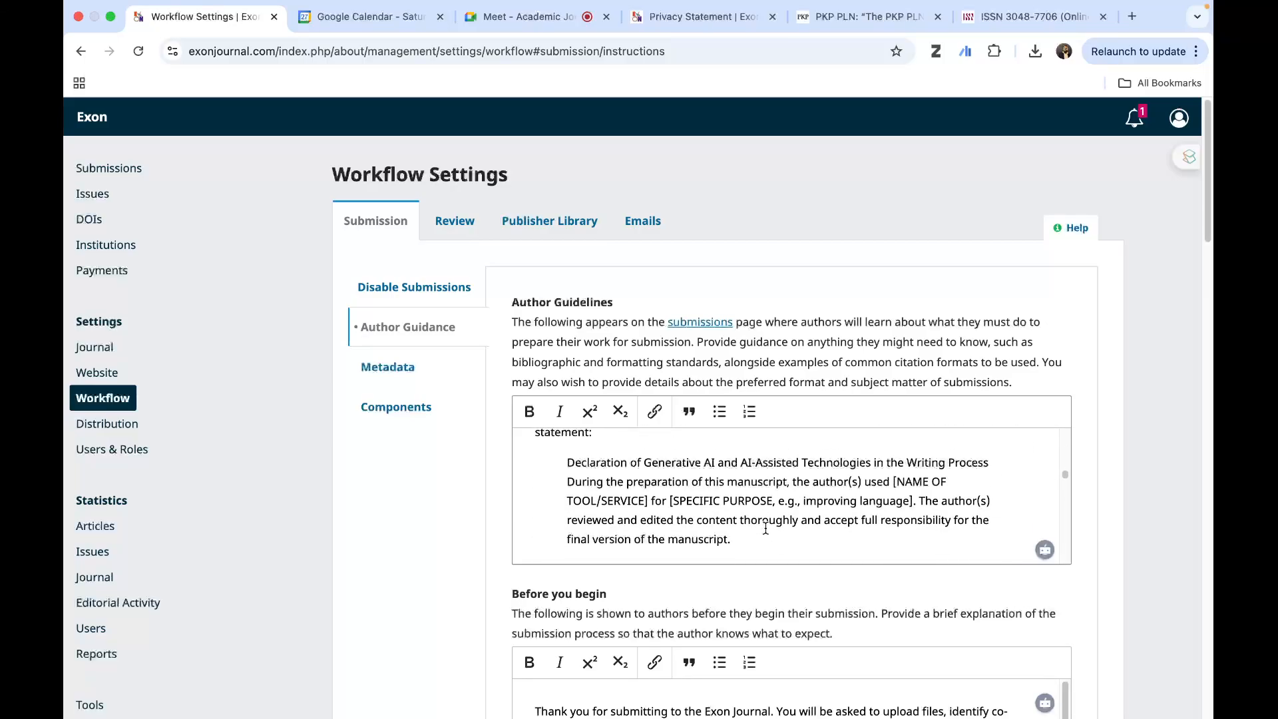
scroll(766, 528, "down", 2)
scroll(766, 528, "down", 5)
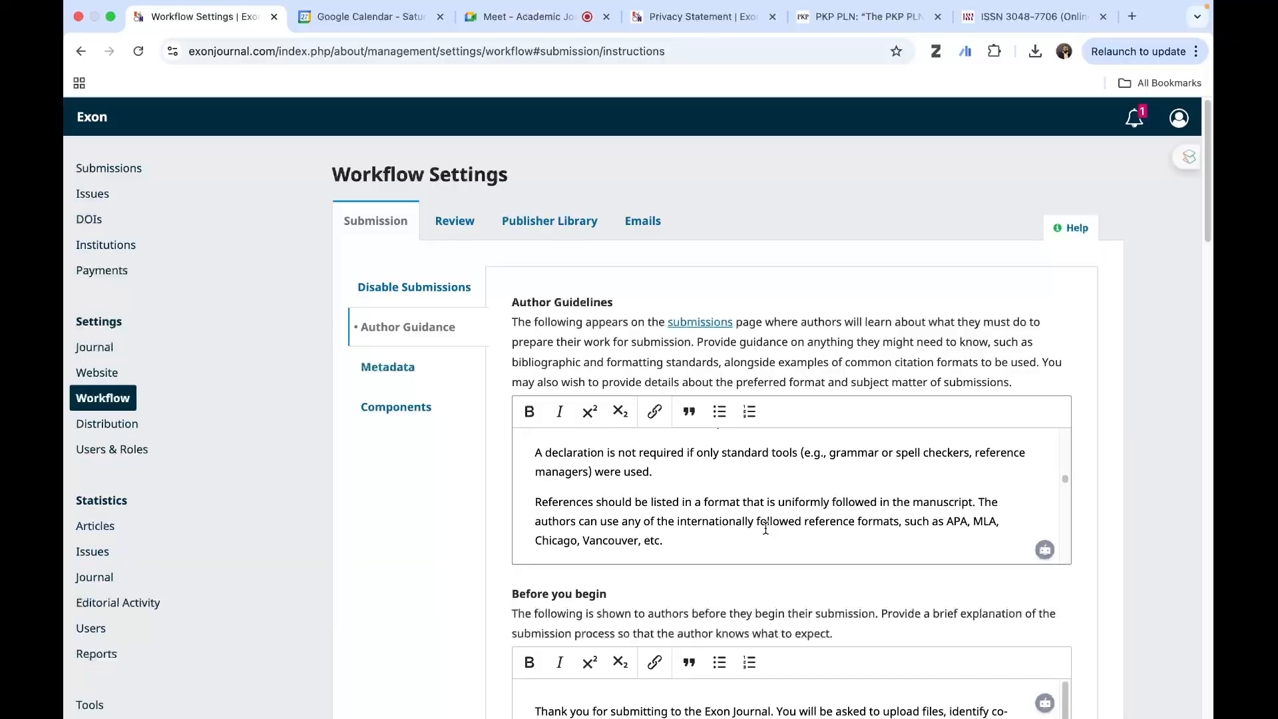
scroll(766, 528, "down", 6)
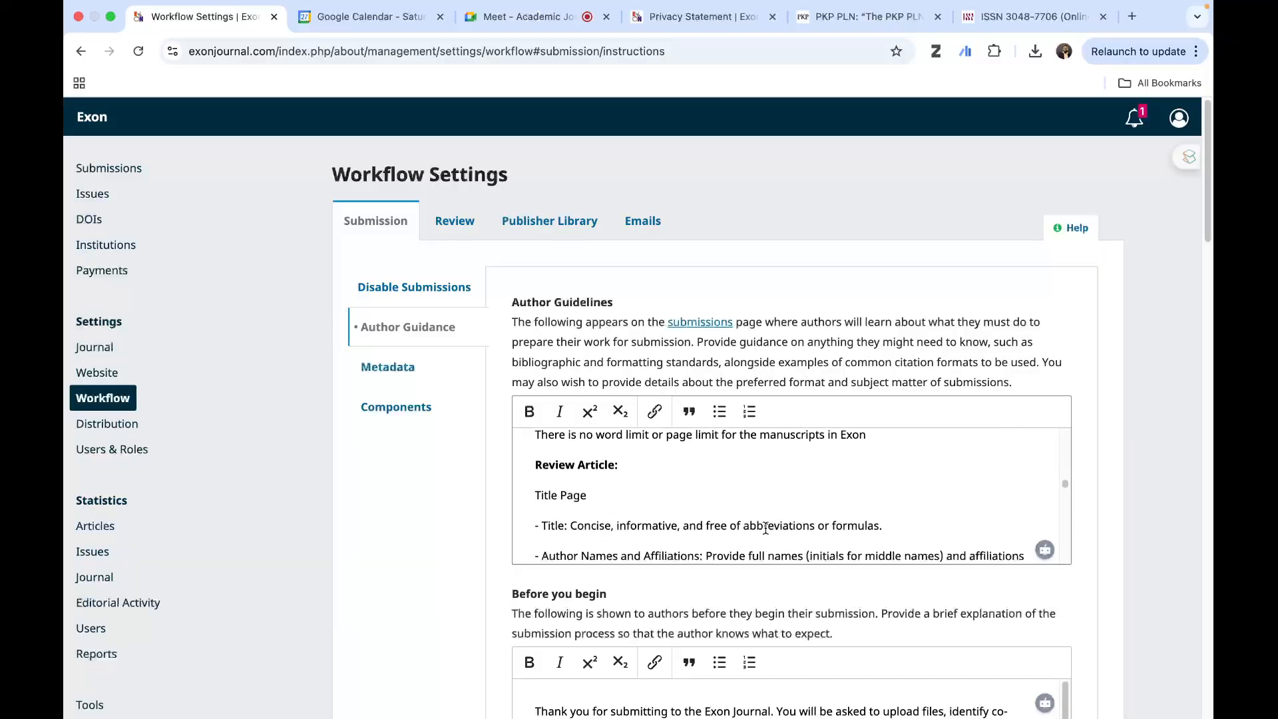
scroll(765, 528, "down", 10)
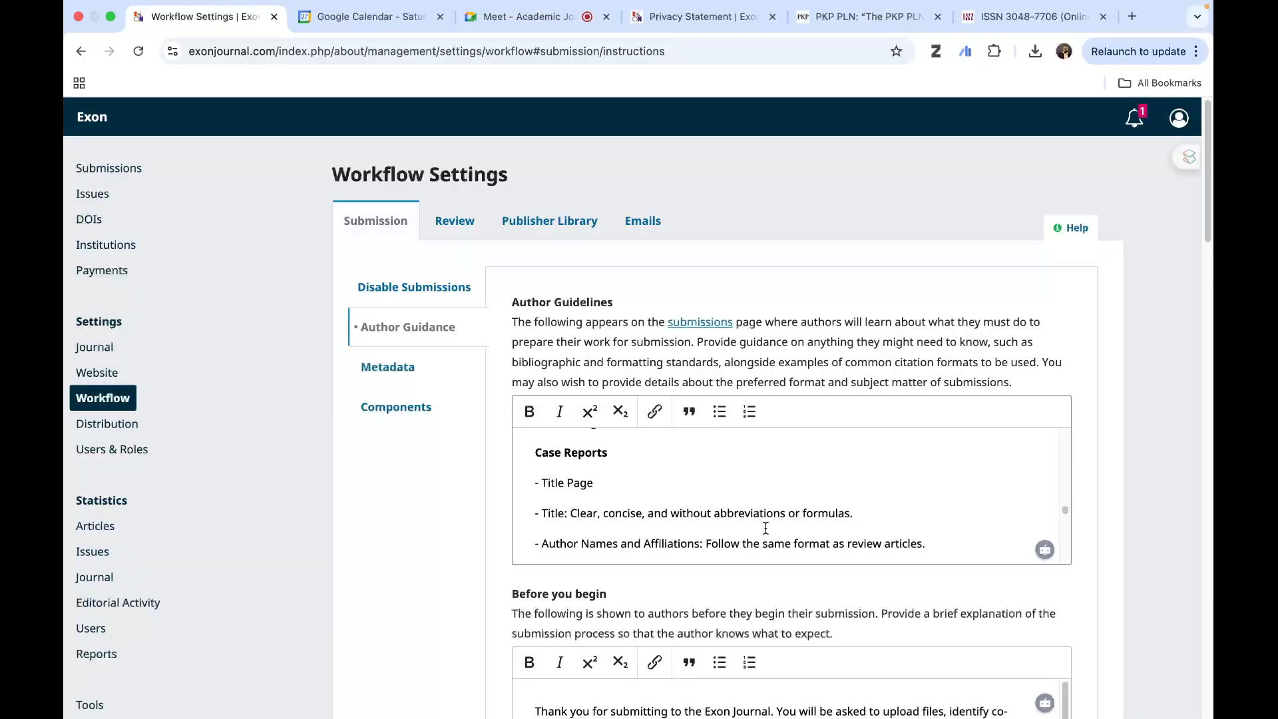
scroll(766, 528, "down", 12)
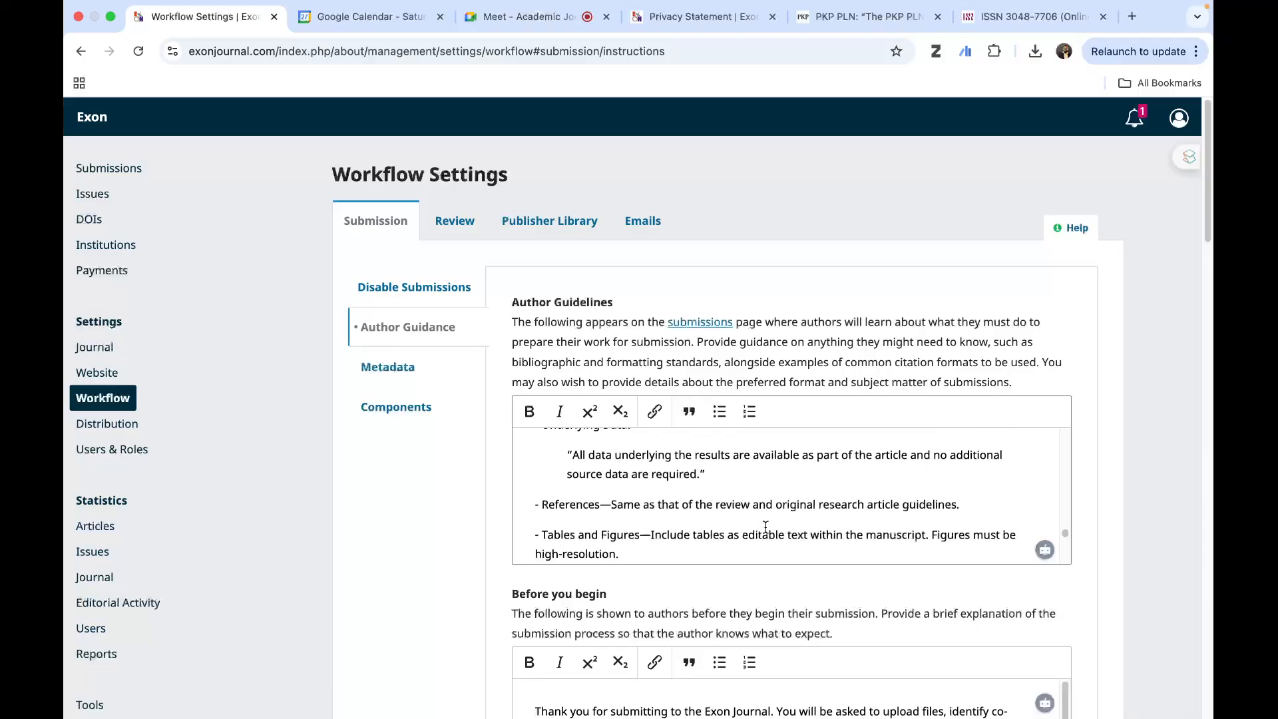
scroll(765, 528, "down", 3)
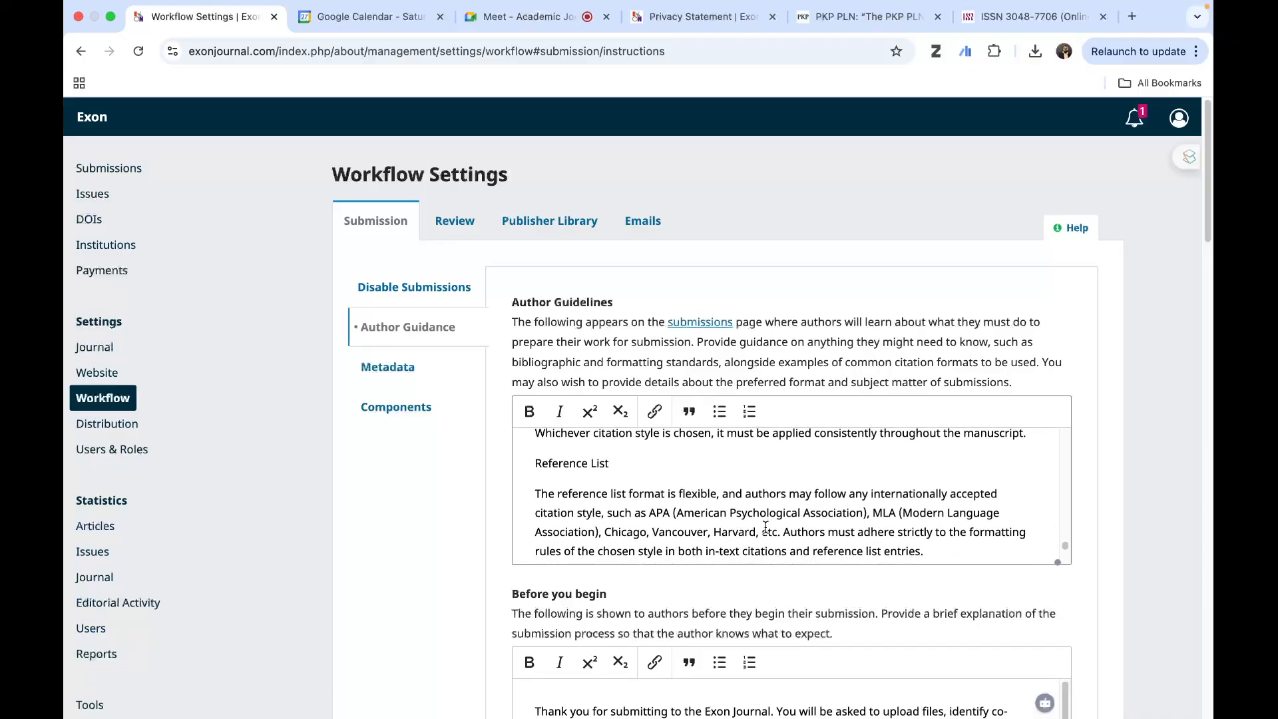
scroll(766, 528, "down", 5)
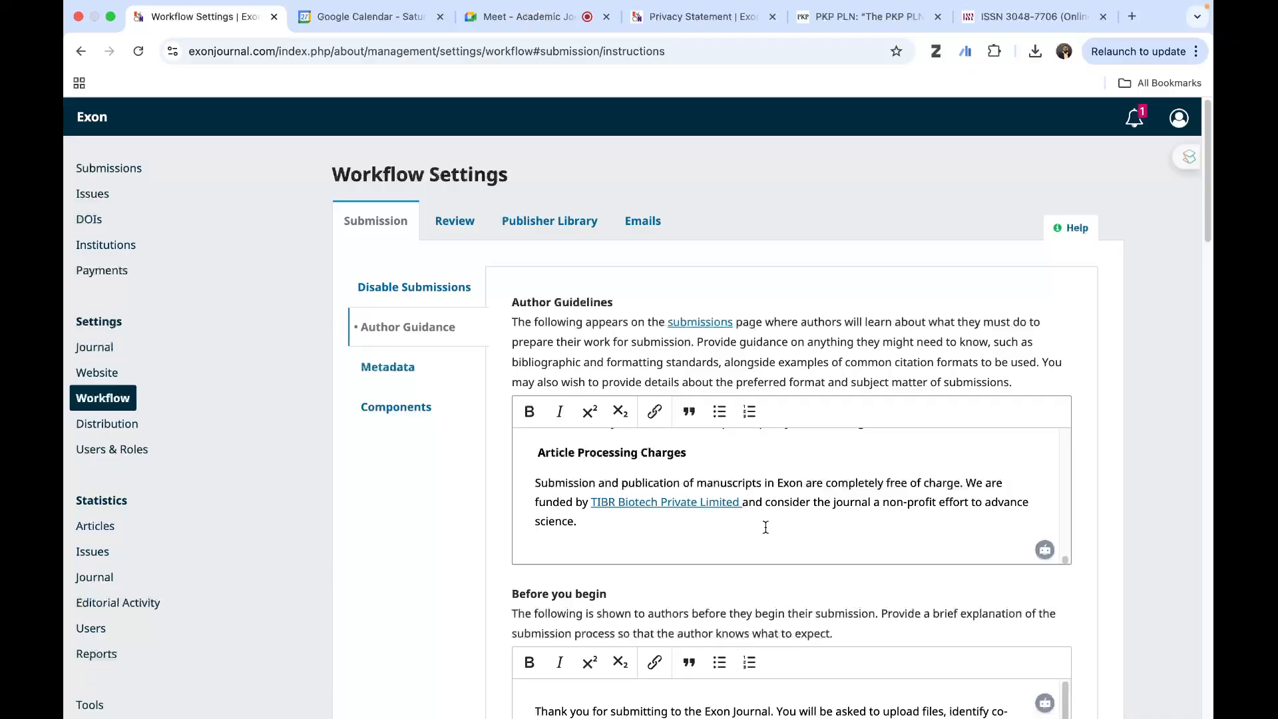
scroll(769, 523, "up", 5)
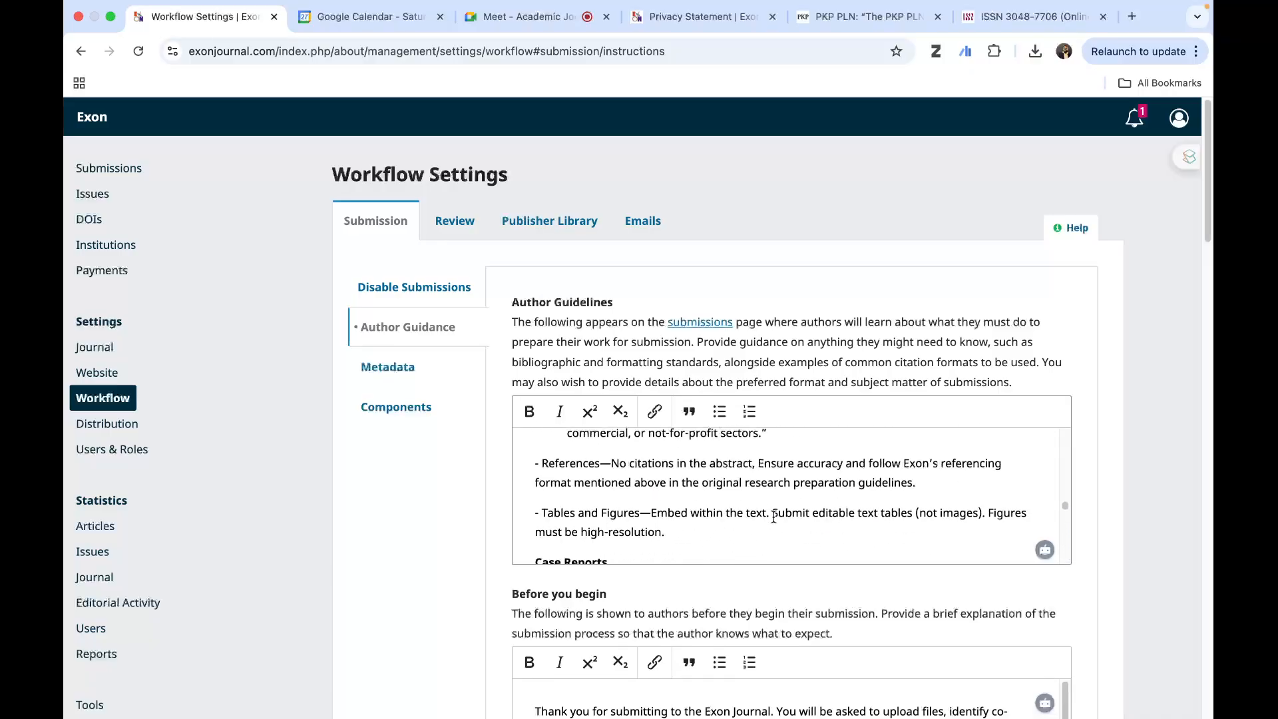
scroll(774, 518, "up", 10)
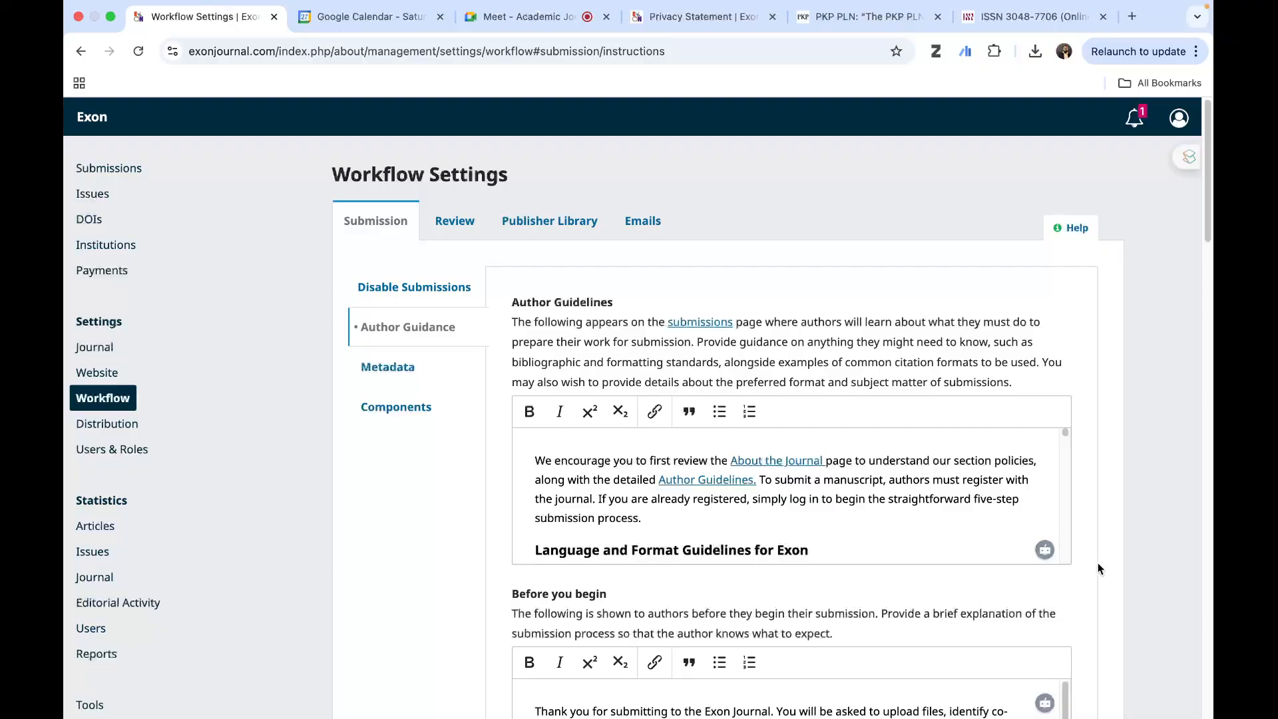
- Read the "Before you begin" text shown to authors before they start a submission
scroll(1127, 578, "down", 2)
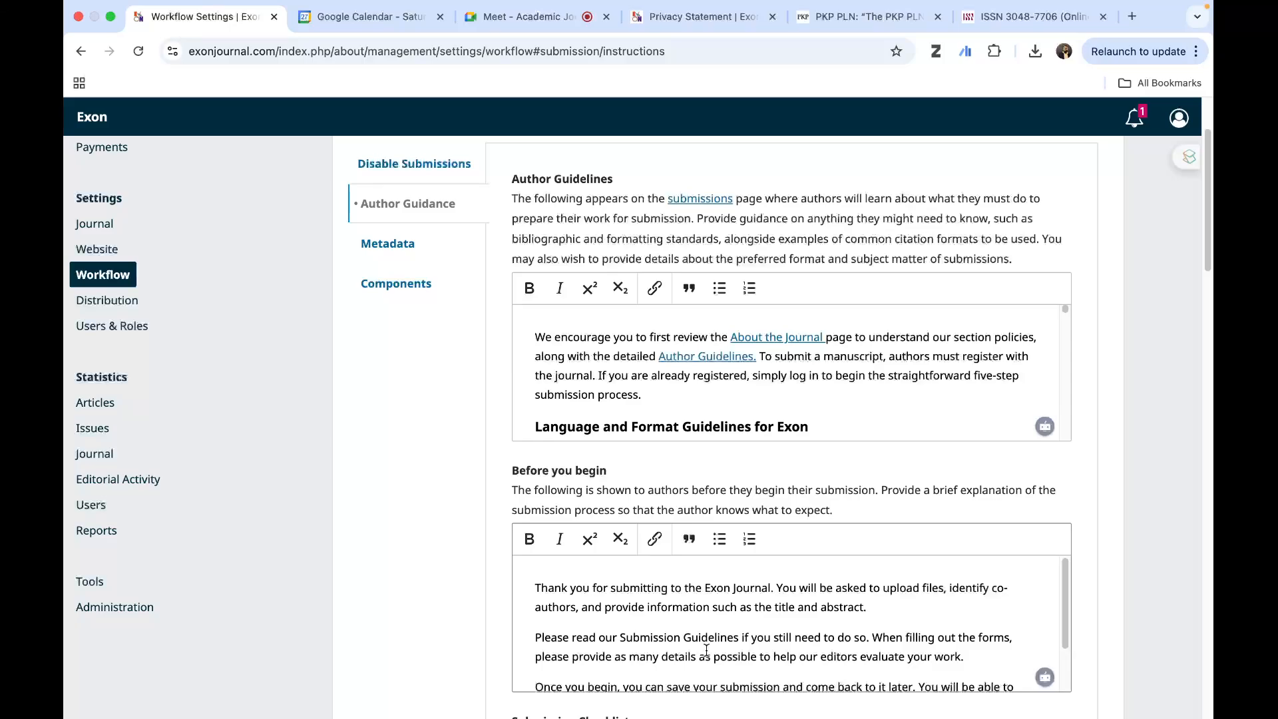
scroll(707, 649, "down", 2)
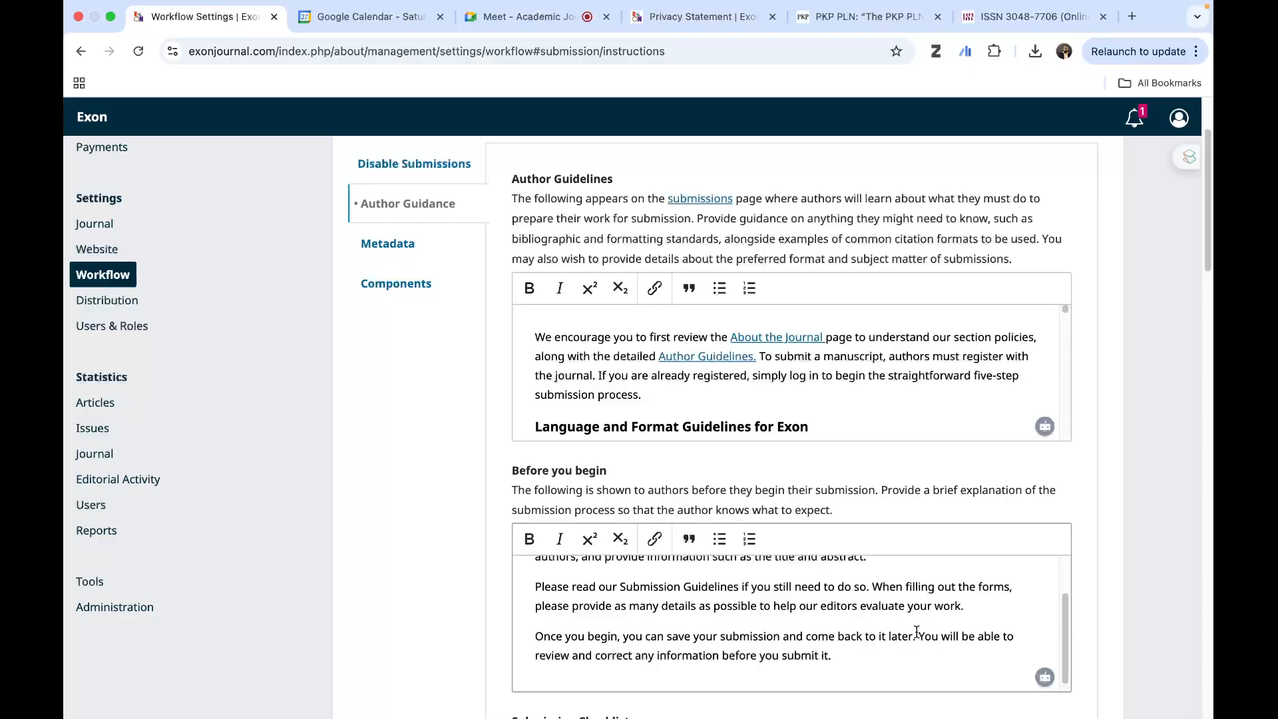
scroll(820, 650, "down", 1)
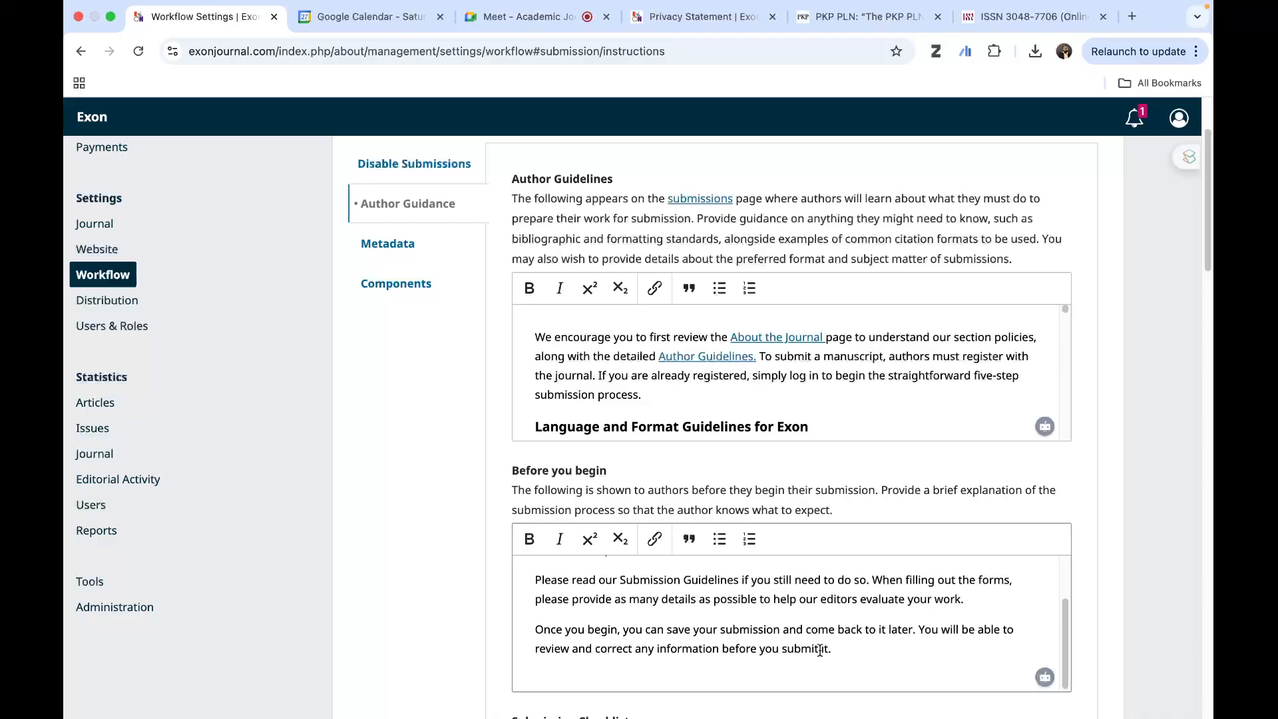
scroll(766, 632, "up", 3)
scroll(766, 633, "down", 3)
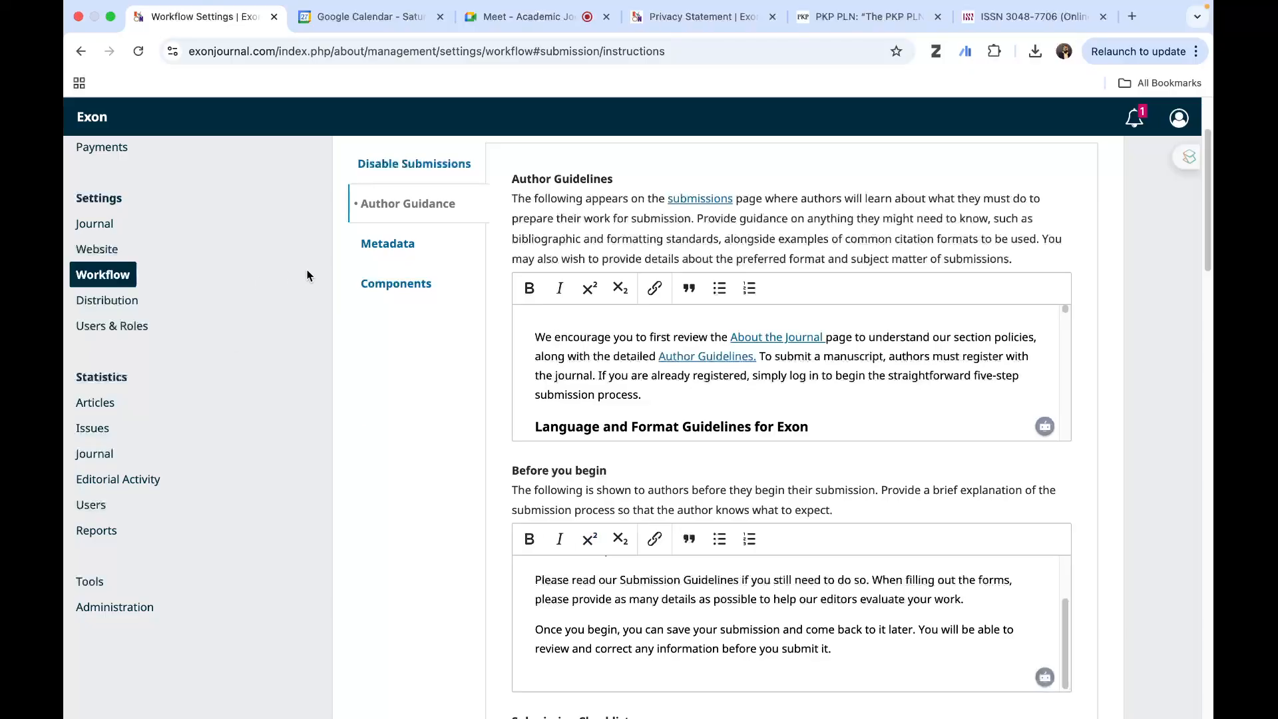
- Look through the submission Metadata options from Keywords onward and open the list of article components
left_click(389, 242)
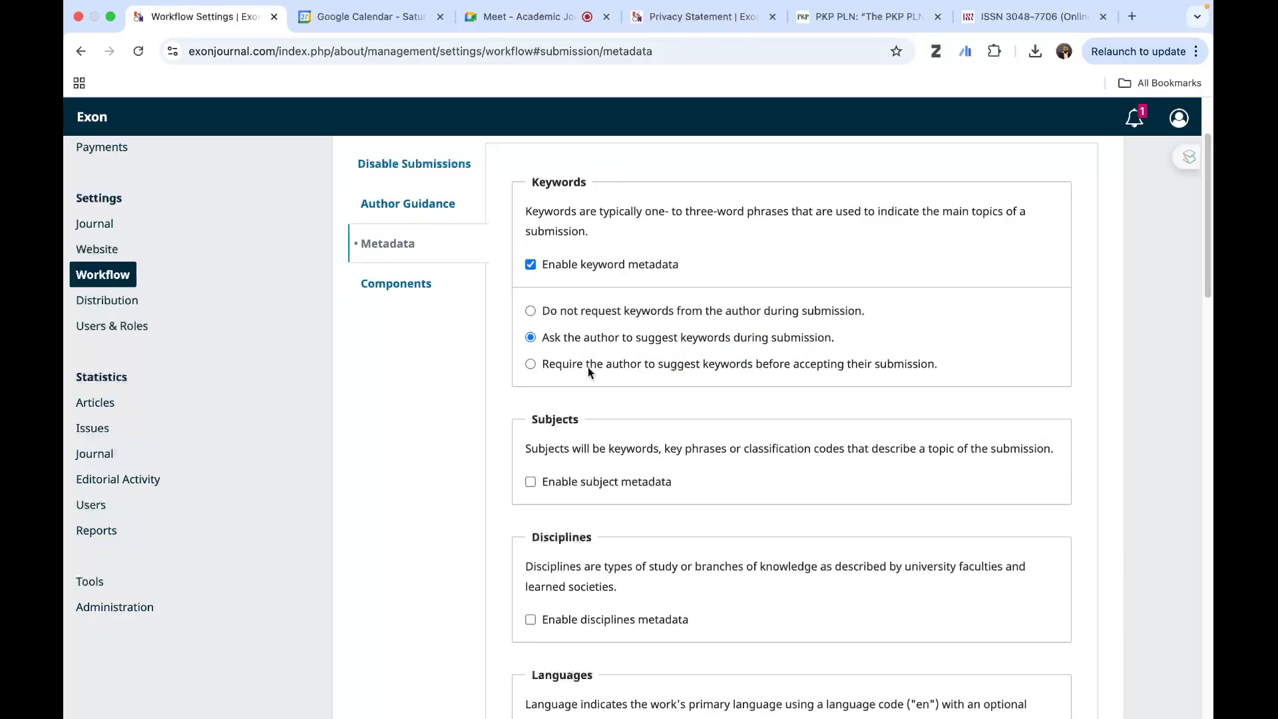
scroll(477, 473, "down", 7)
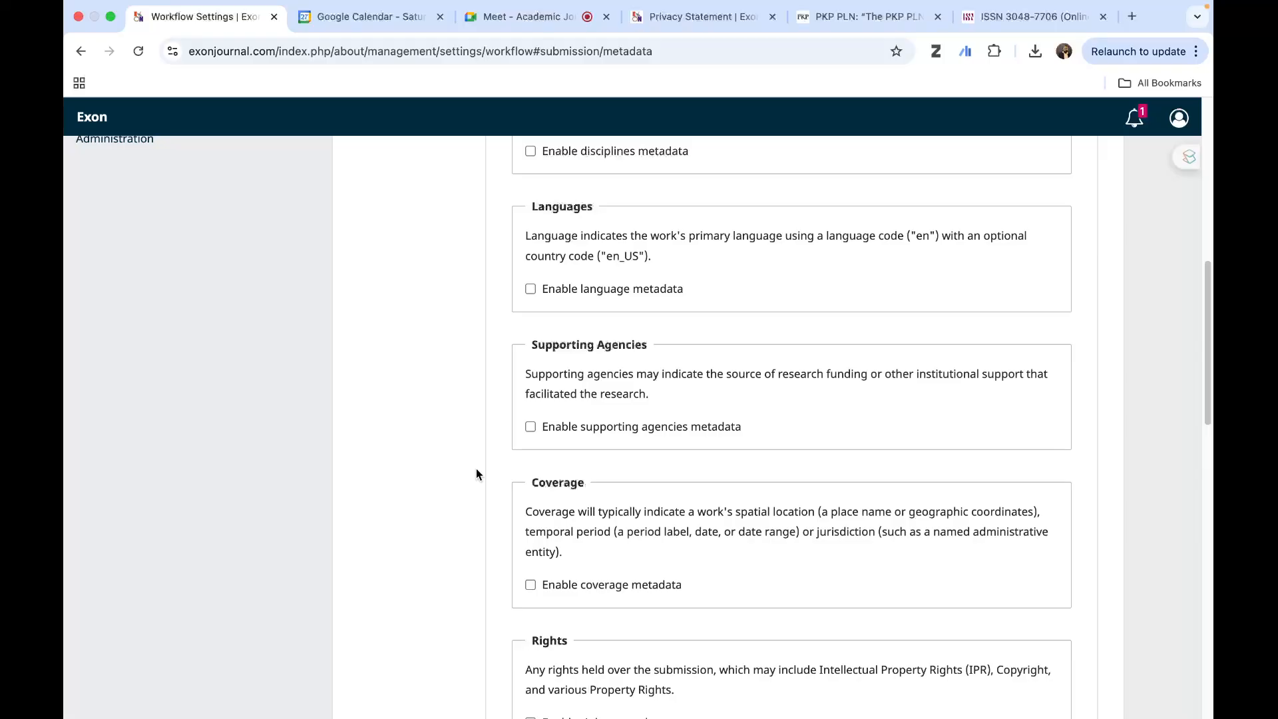
scroll(477, 472, "down", 8)
scroll(477, 469, "down", 5)
scroll(477, 468, "up", 20)
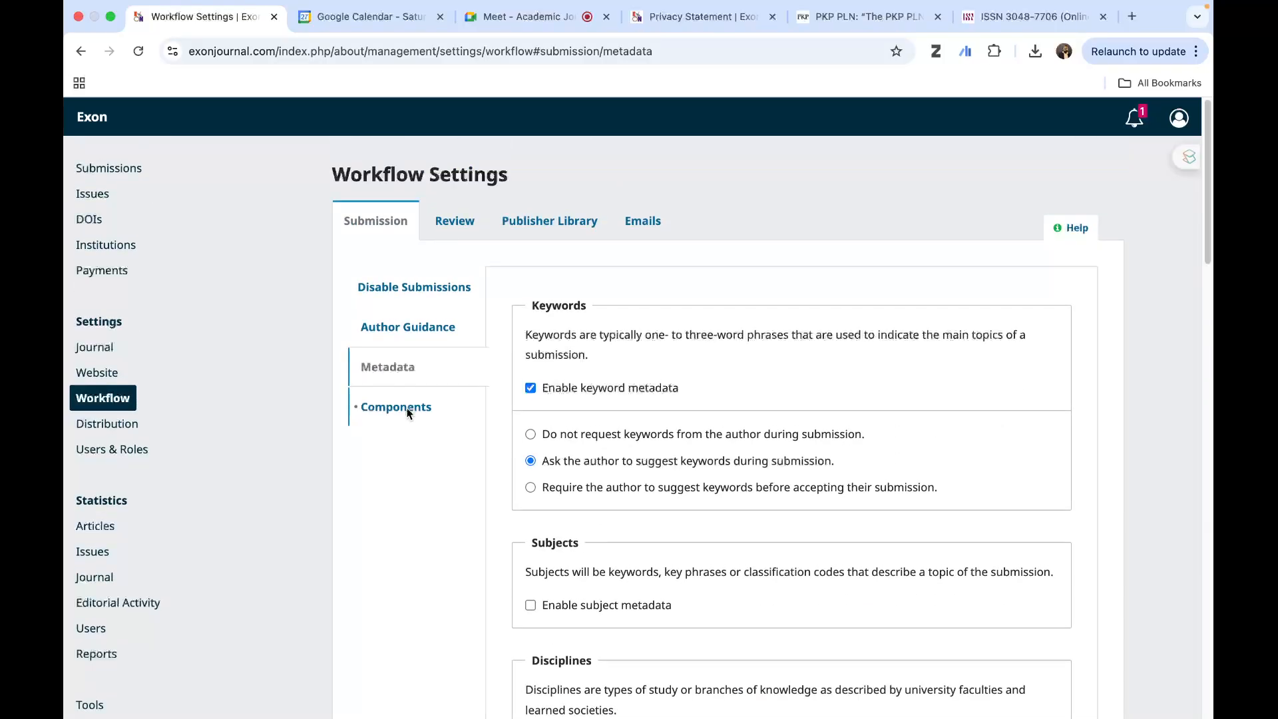
left_click(410, 413)
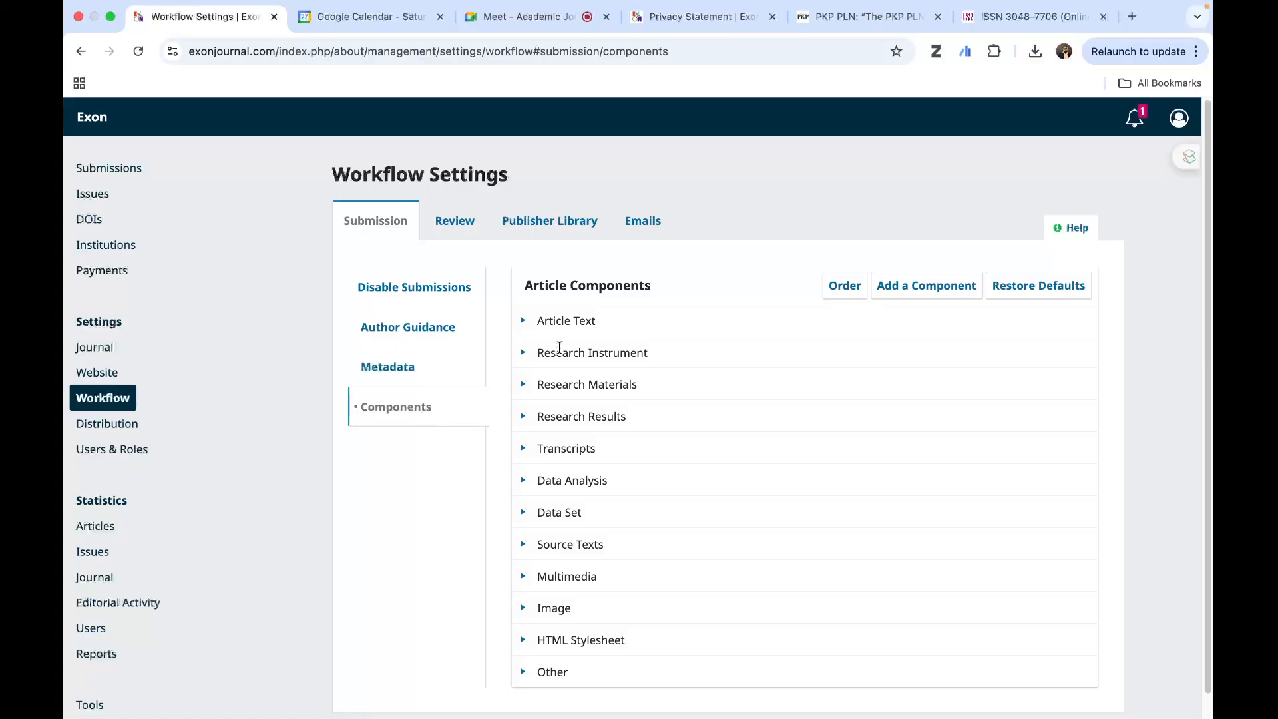
- Open the Reviewer Guidance in the review settings and read the Review Guidelines through to the contact information
left_click(458, 229)
left_click(445, 328)
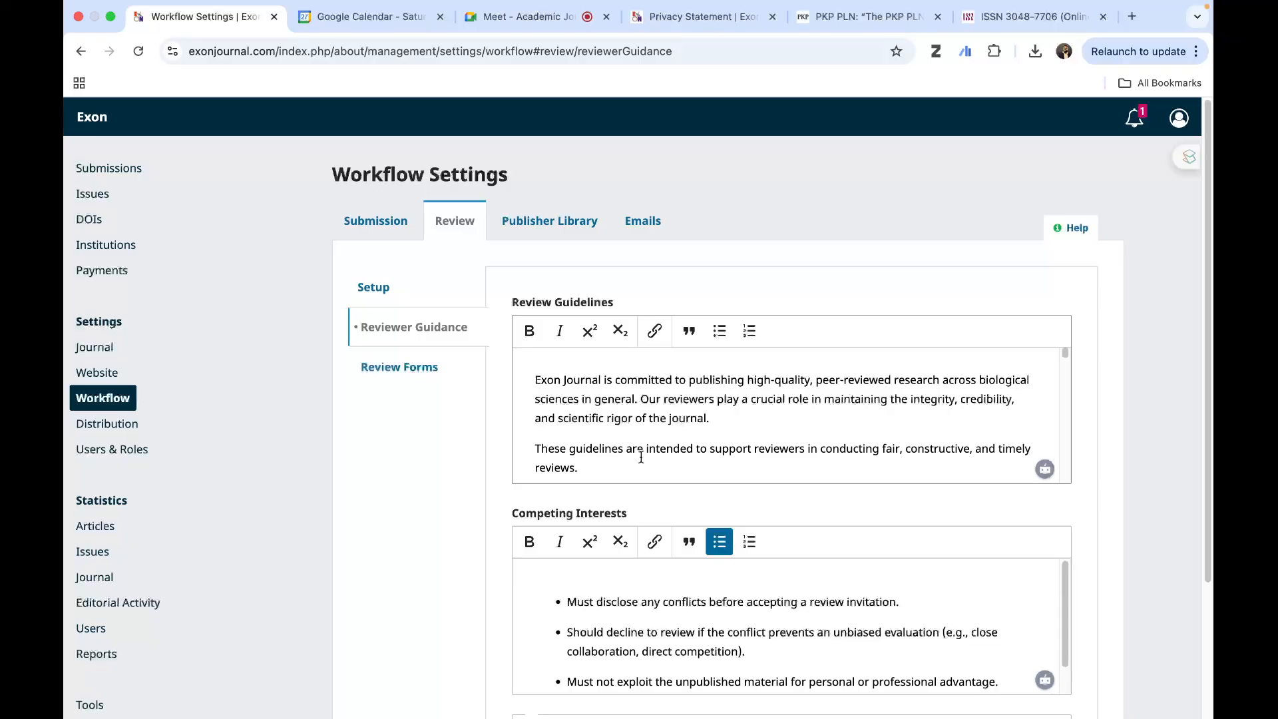
scroll(641, 458, "down", 3)
scroll(642, 458, "down", 5)
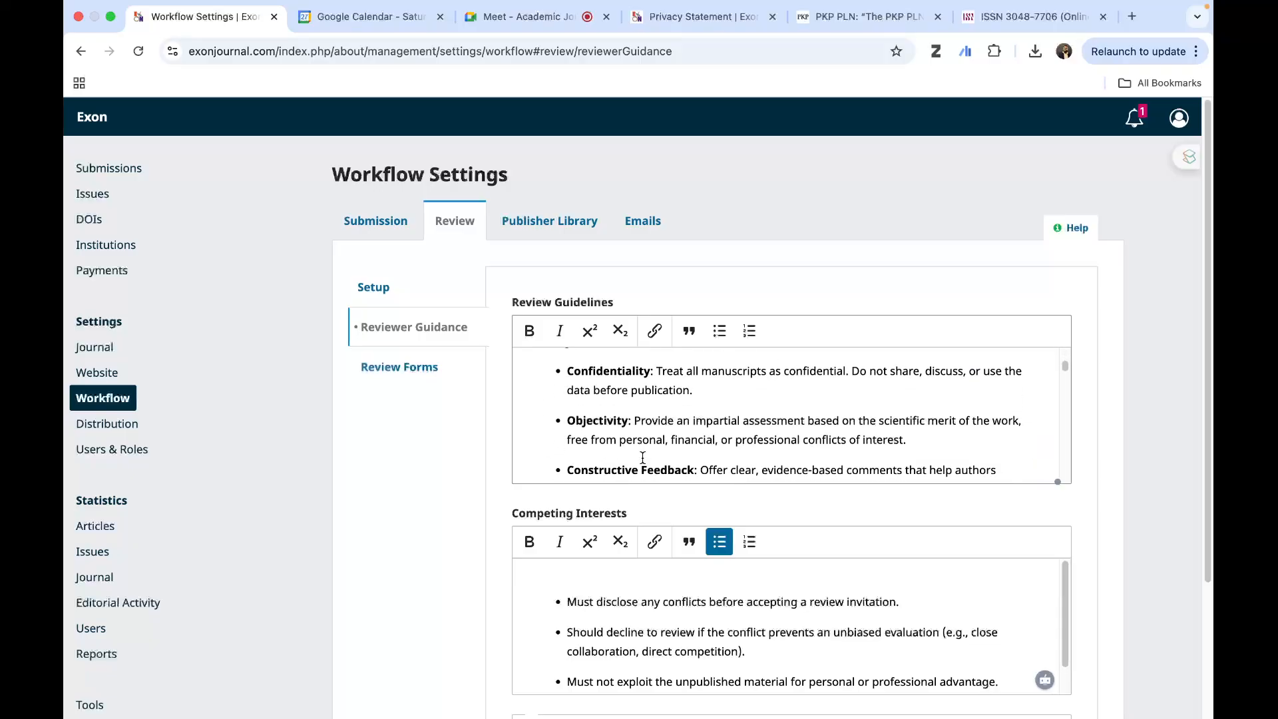
scroll(642, 458, "down", 8)
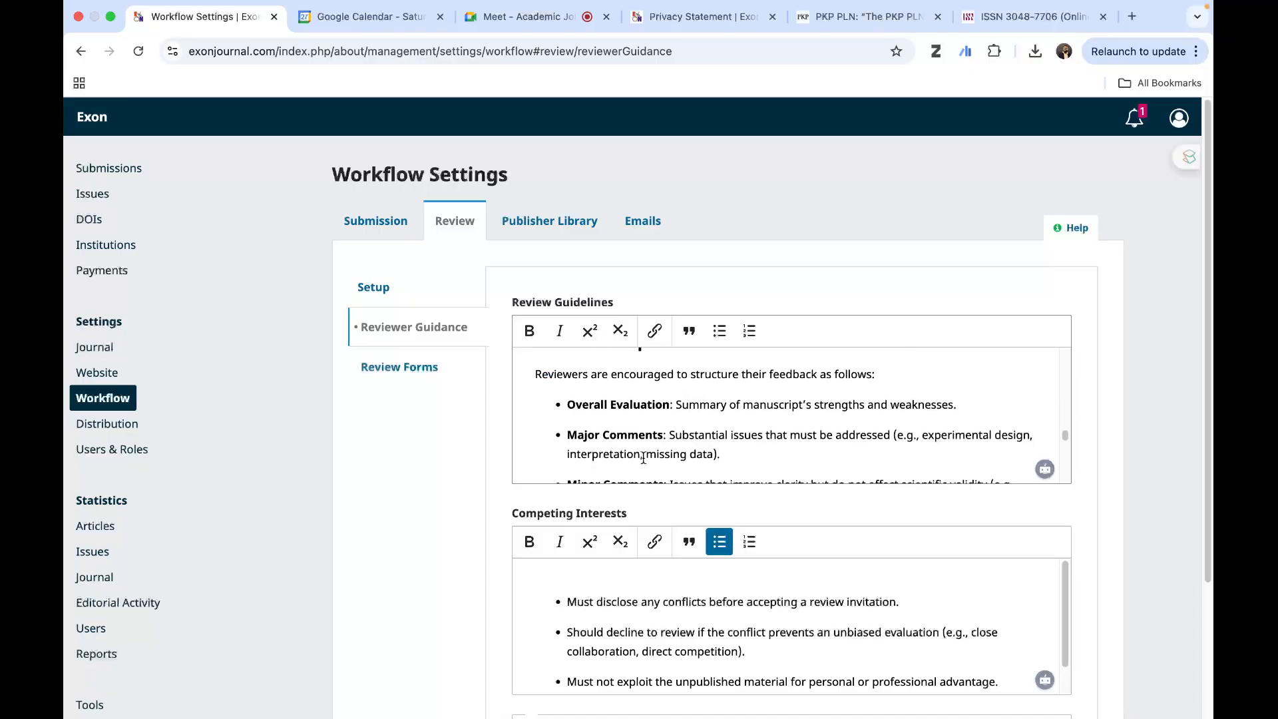
scroll(643, 459, "down", 8)
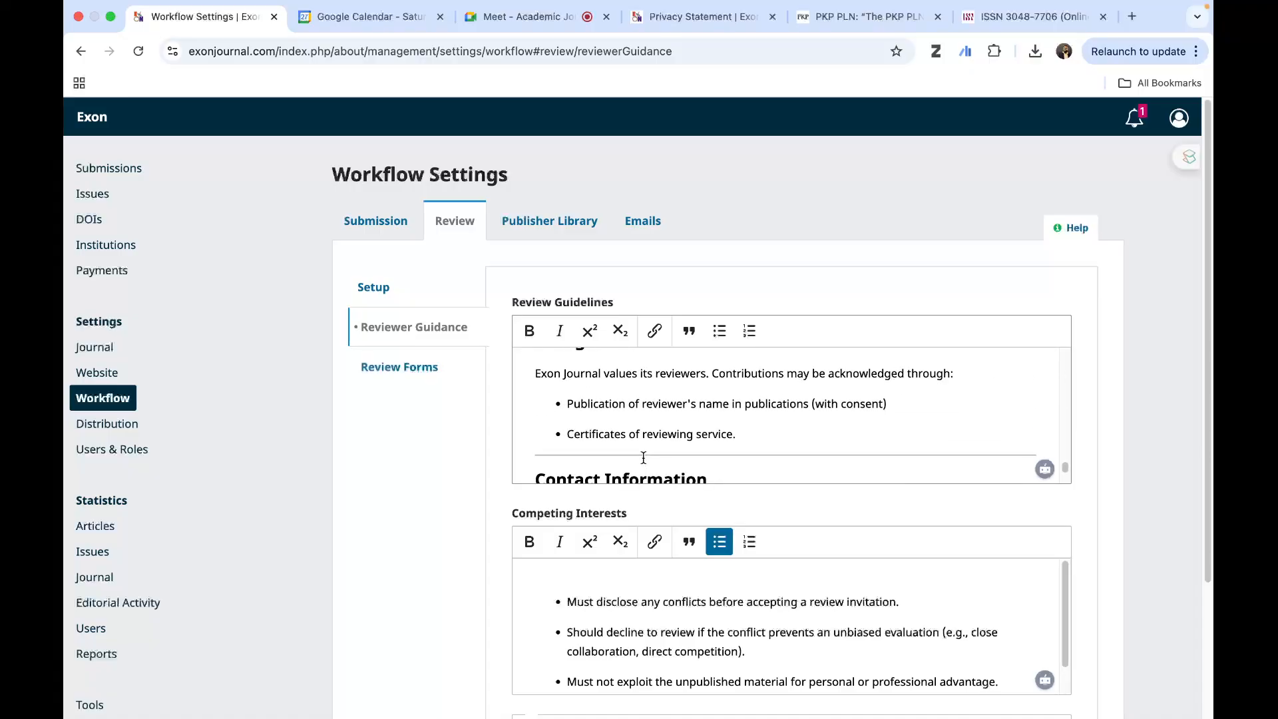
scroll(644, 458, "down", 5)
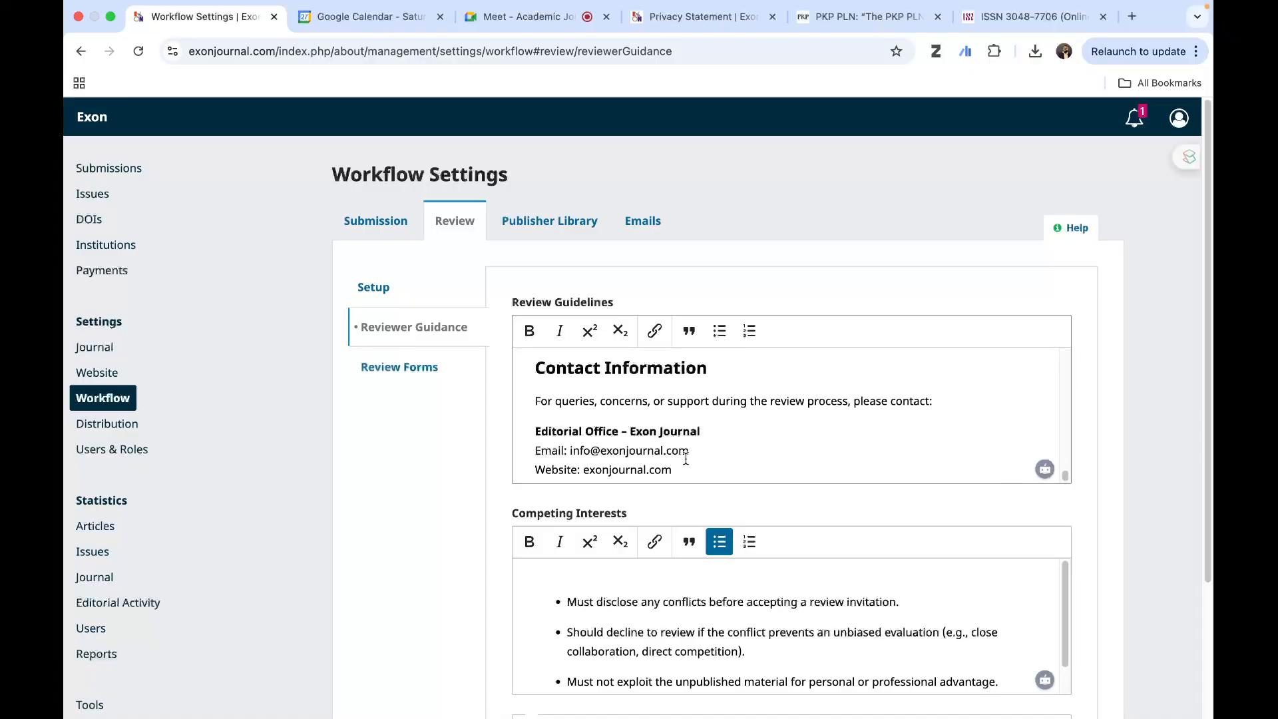
- Read the Competing Interests statement for reviewers and return to the beginning of the Reviewer Guidance page
scroll(687, 457, "down", 2)
scroll(727, 516, "down", 2)
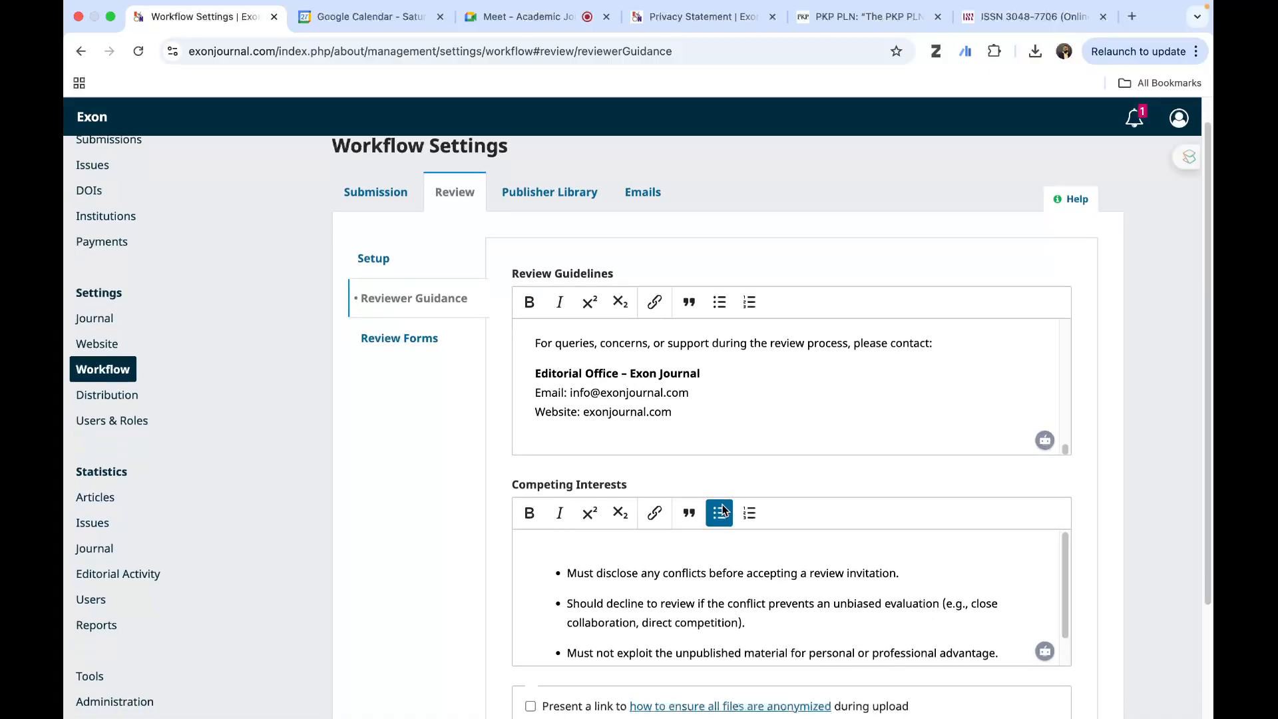
scroll(791, 570, "down", 1)
scroll(1158, 525, "down", 3)
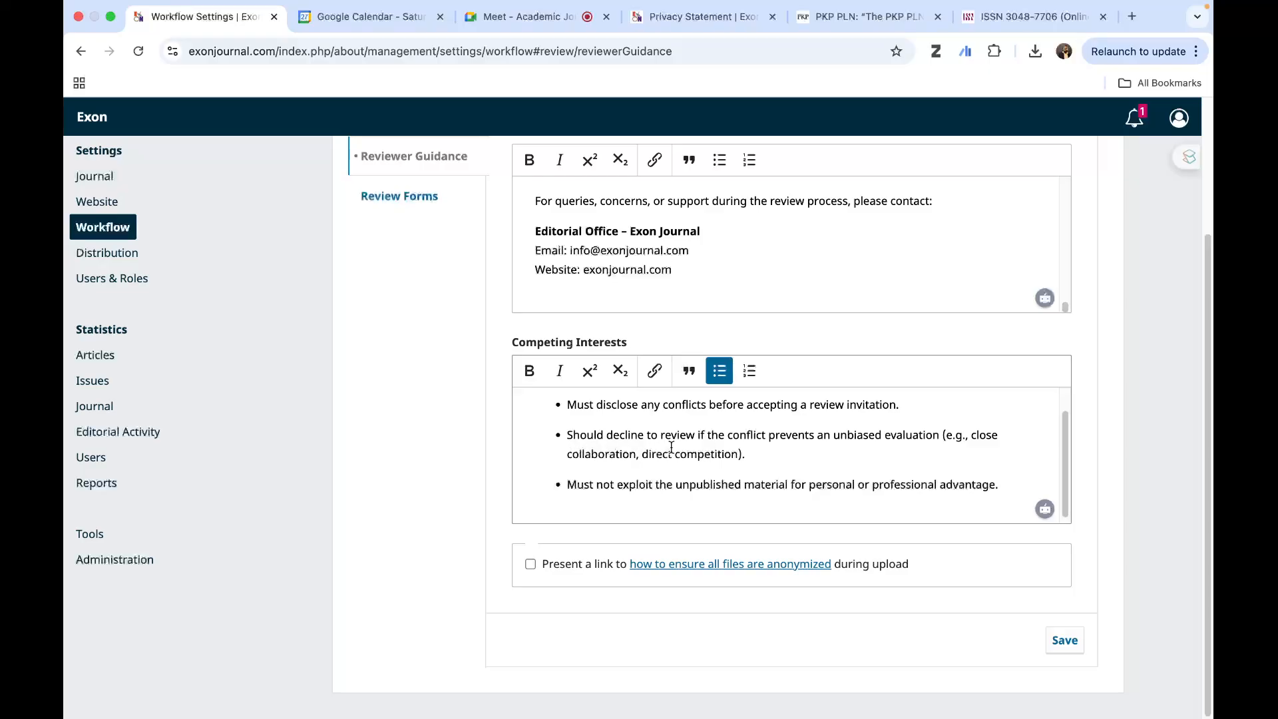
scroll(671, 448, "up", 2)
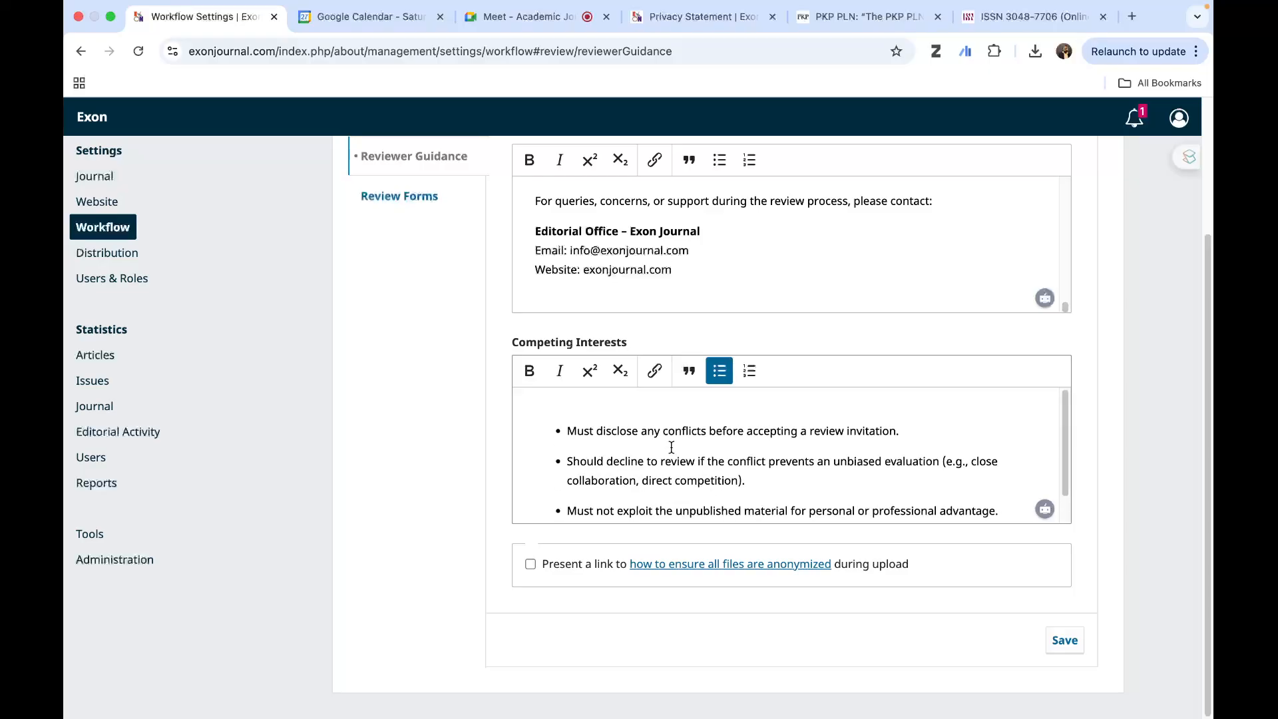
scroll(671, 448, "down", 1)
scroll(389, 418, "up", 3)
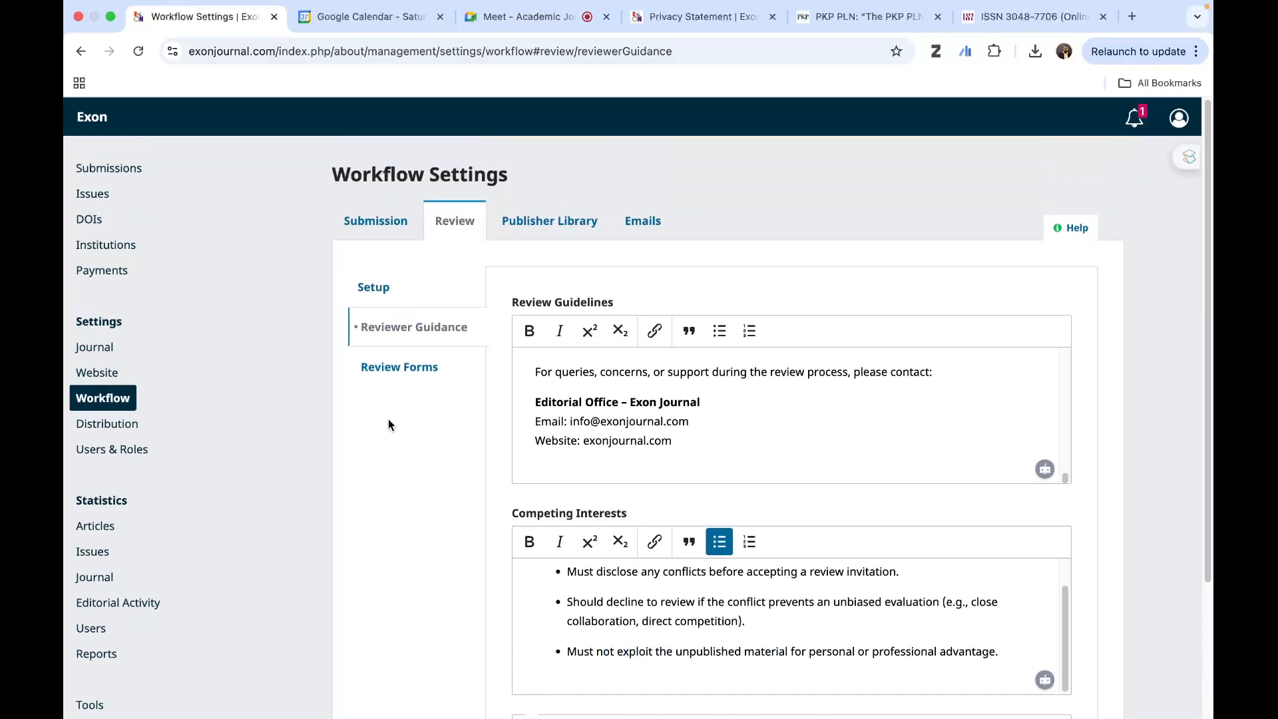
- Check the Review Forms list and the Publisher Library's file categories
left_click(399, 368)
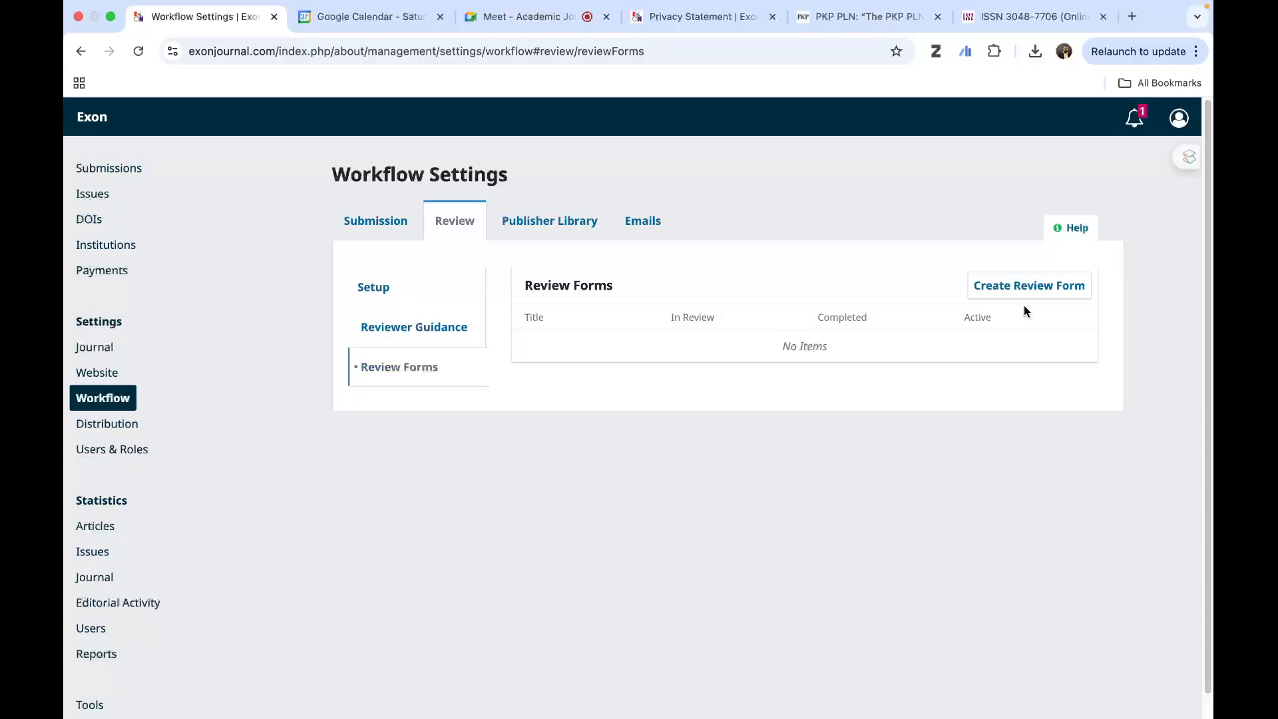
left_click(536, 225)
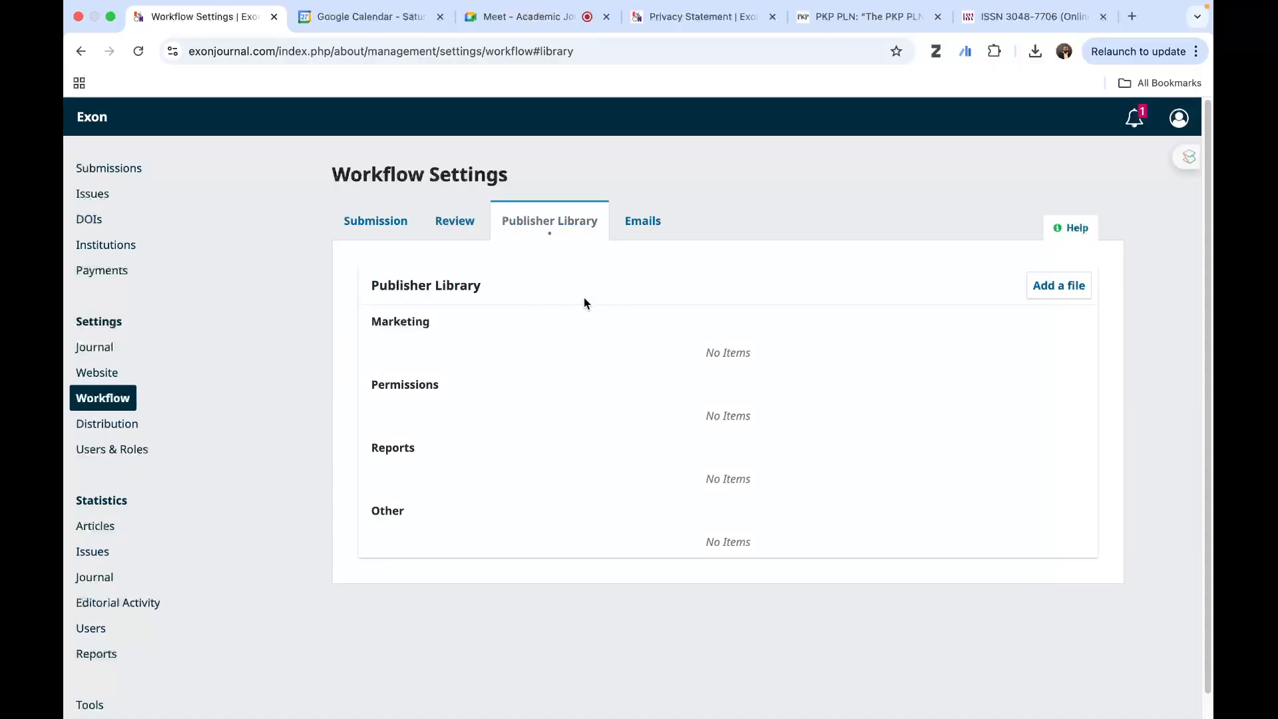
- Examine the workflow's Emails settings, including the signature and the new submission notification options
left_click(635, 225)
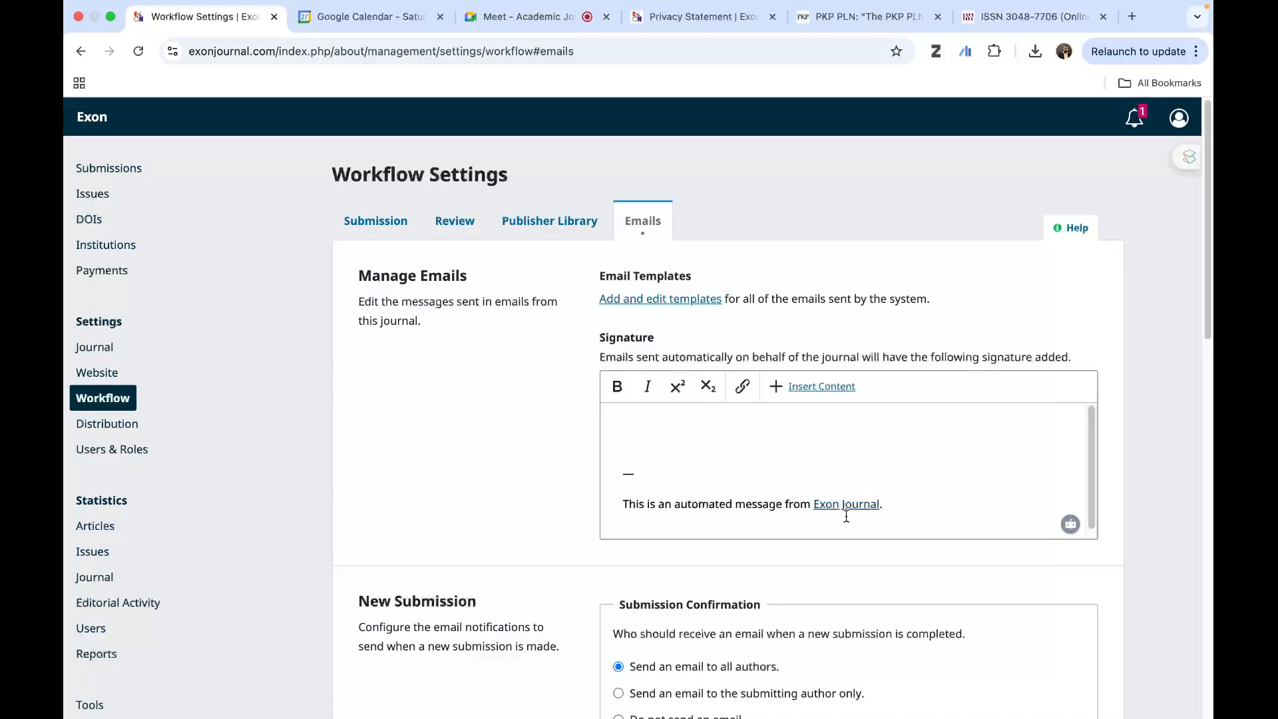
scroll(822, 496, "down", 1)
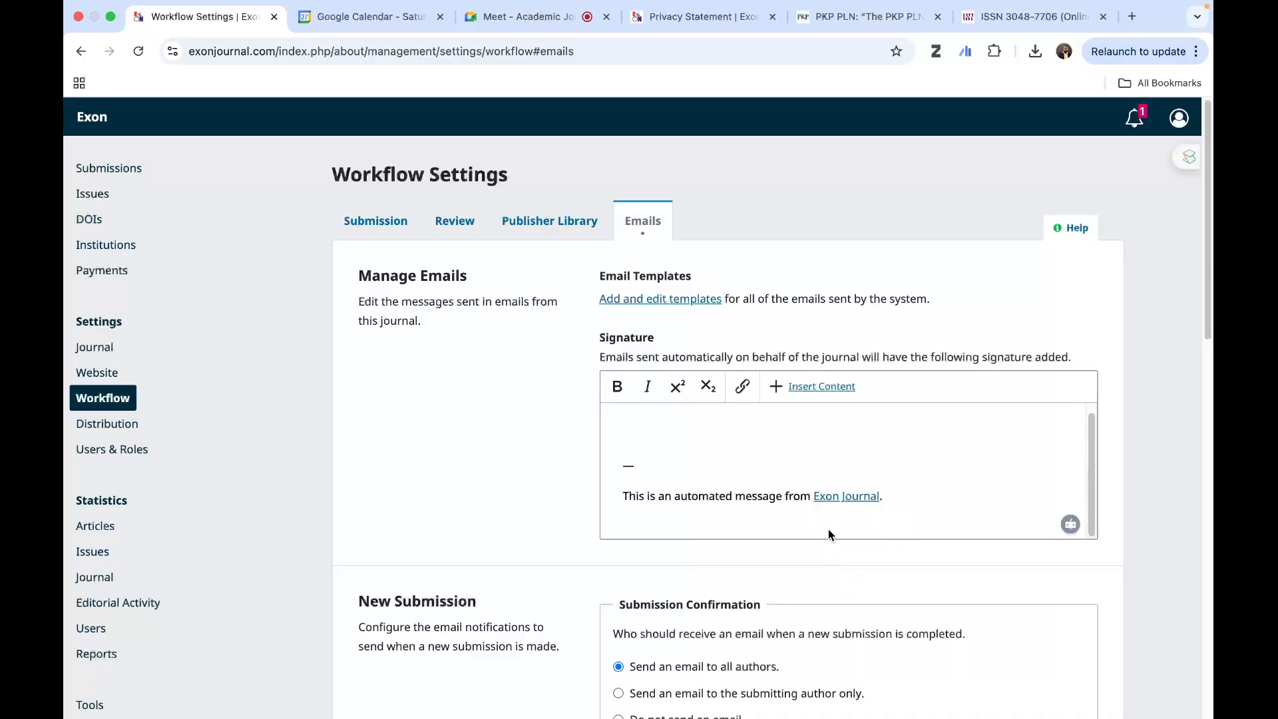
scroll(1126, 559, "down", 8)
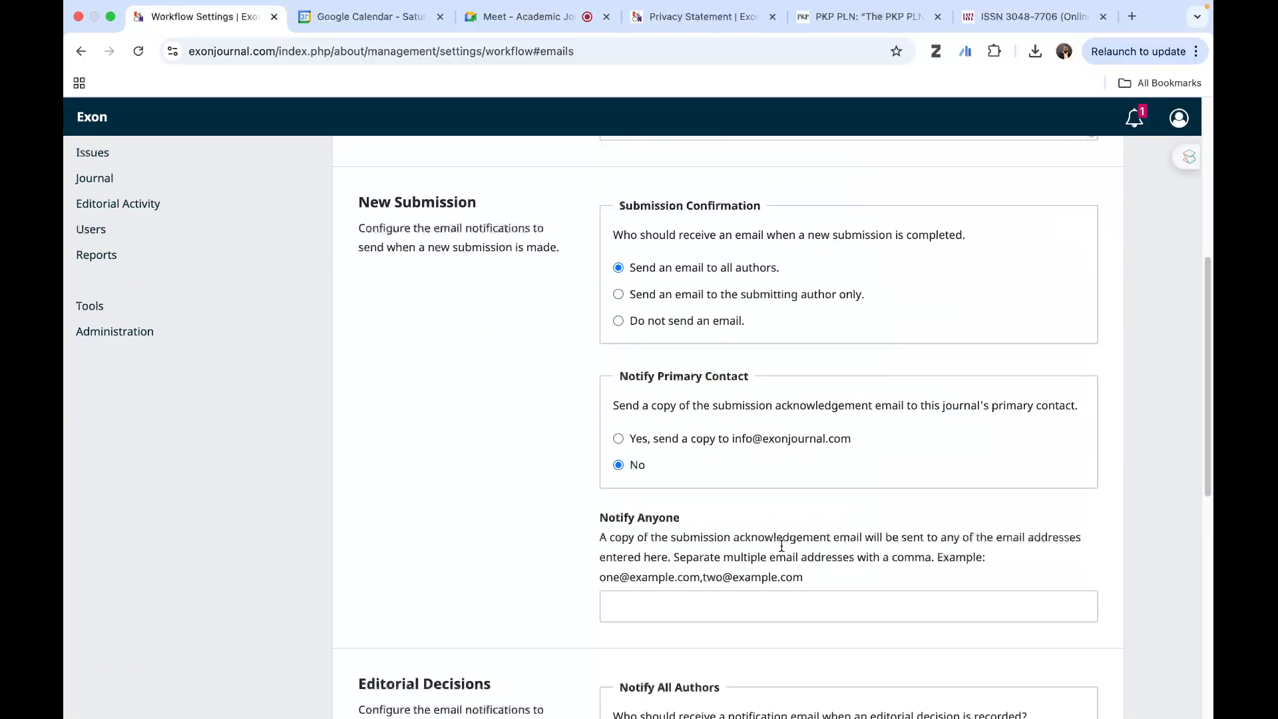
scroll(782, 546, "up", 8)
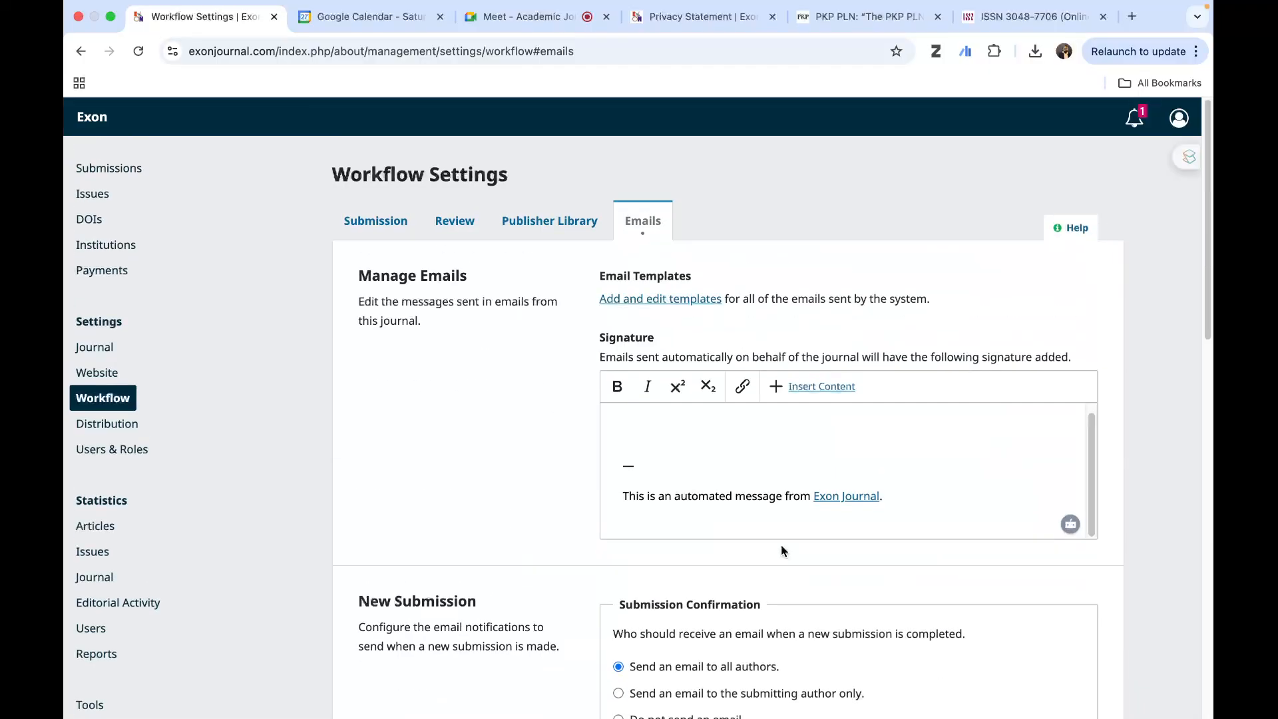
- Open the journal's Distribution settings
left_click(118, 429)
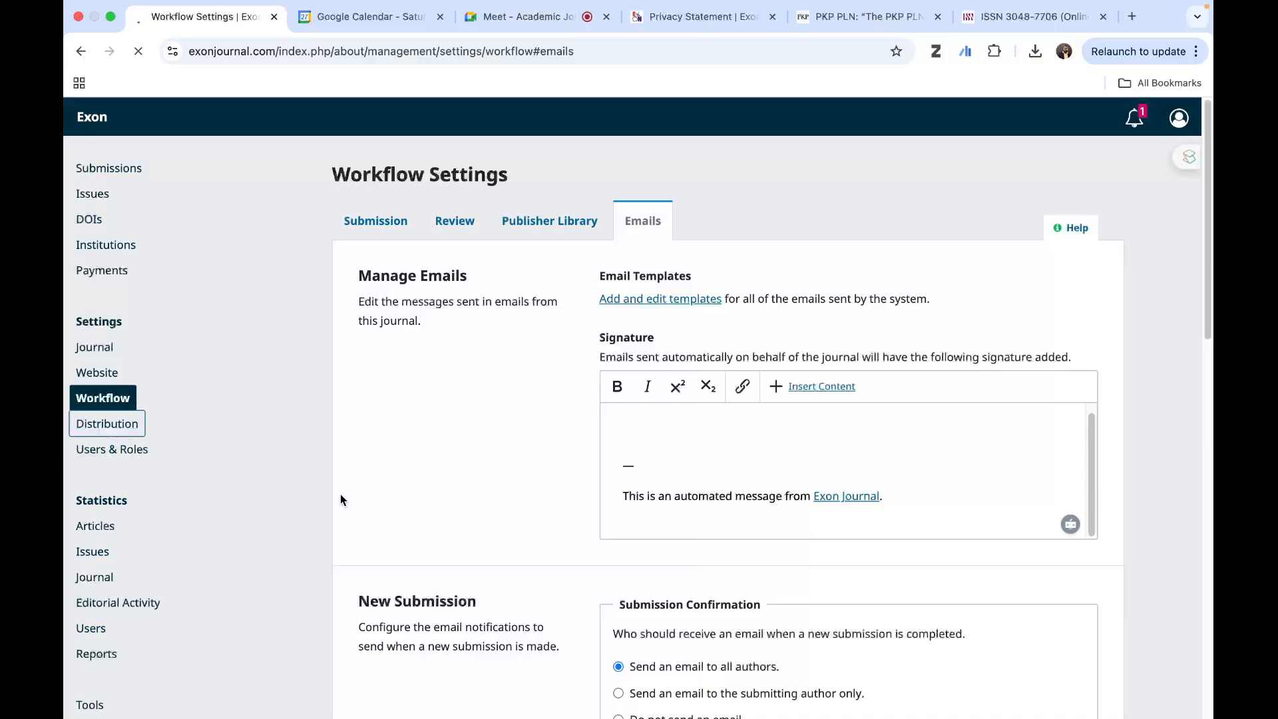
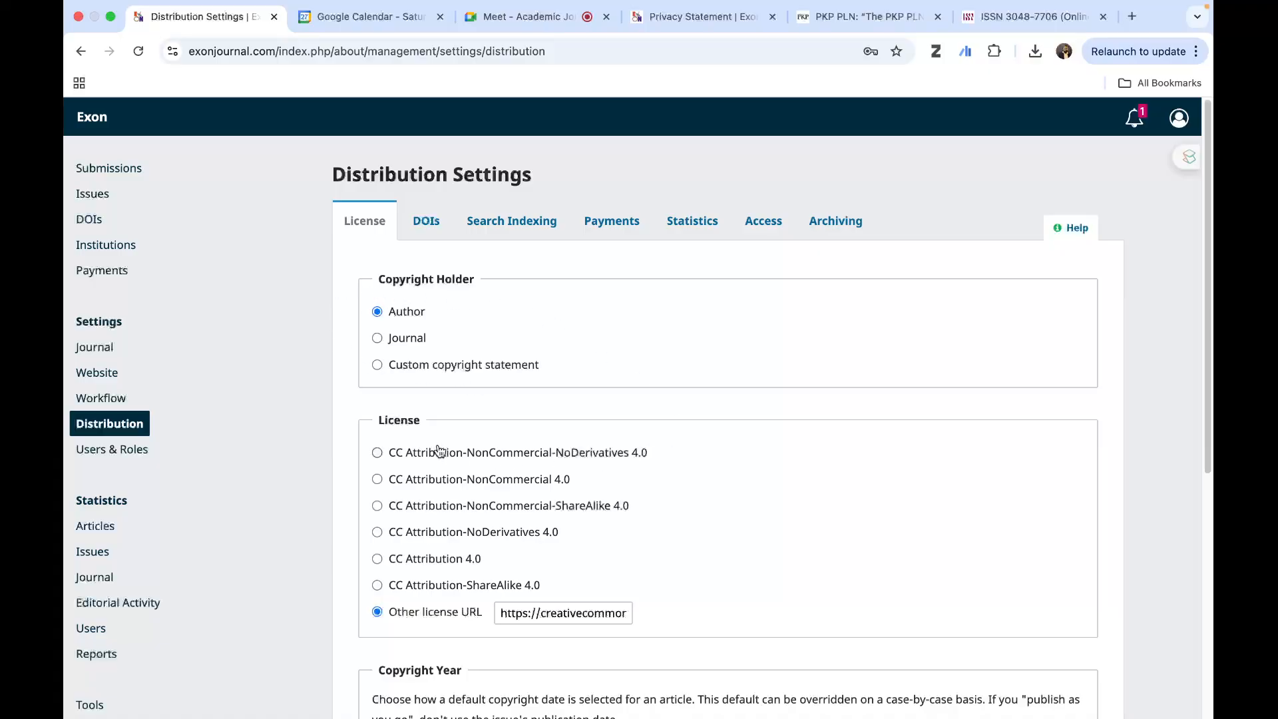
- Review the License settings, including copyright holder, license, copyright year and license terms, and open the DOI setup
scroll(549, 429, "down", 5)
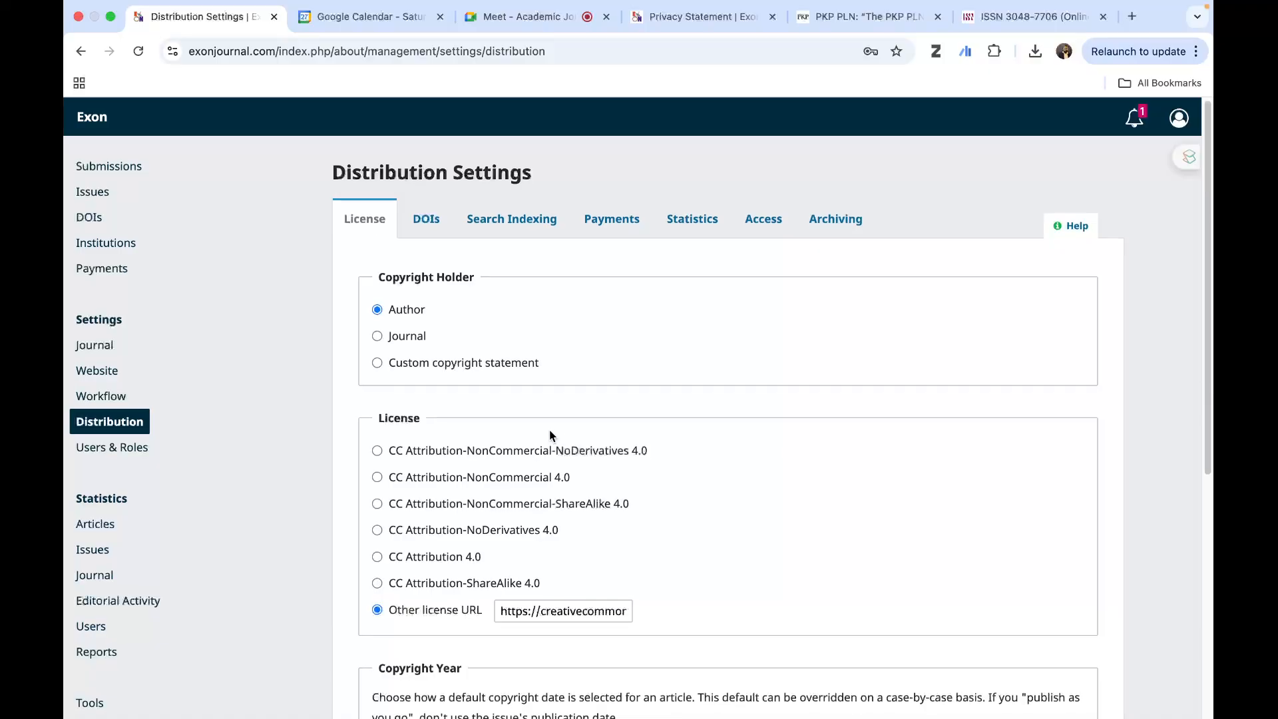
scroll(449, 376, "up", 2)
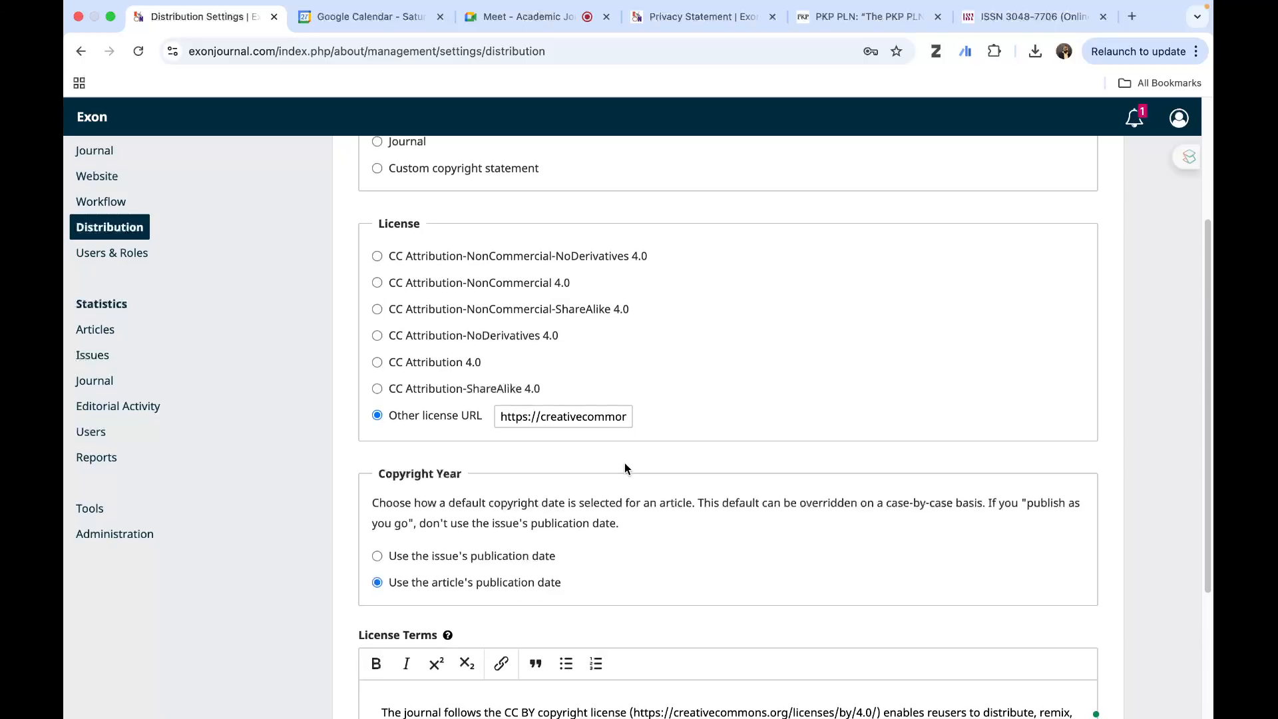
scroll(624, 462, "down", 2)
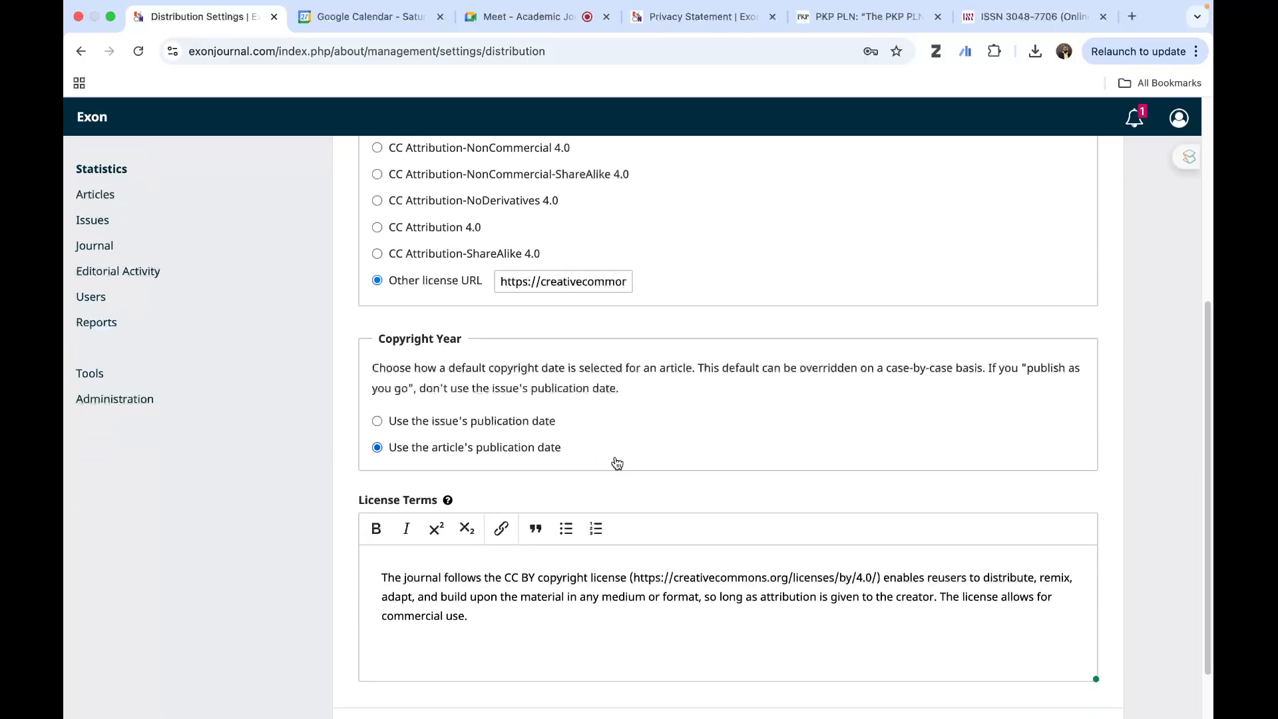
scroll(599, 475, "down", 1)
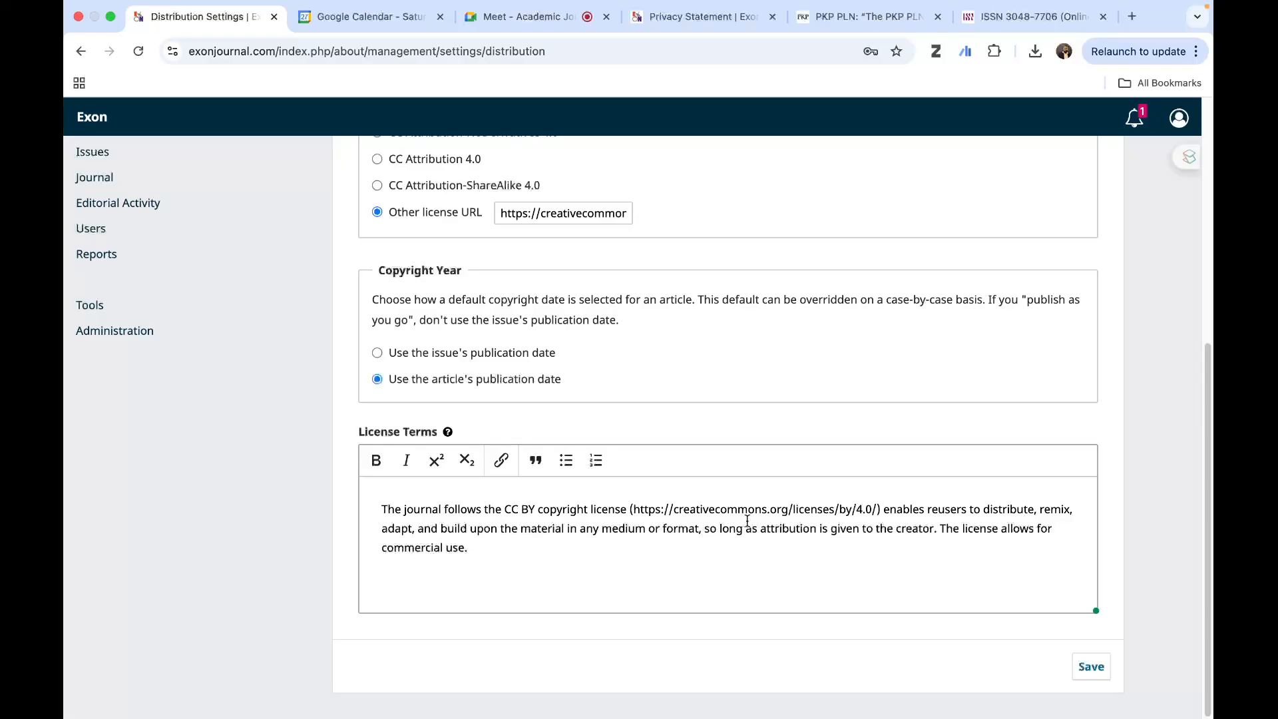
scroll(825, 524, "up", 4)
scroll(824, 524, "up", 2)
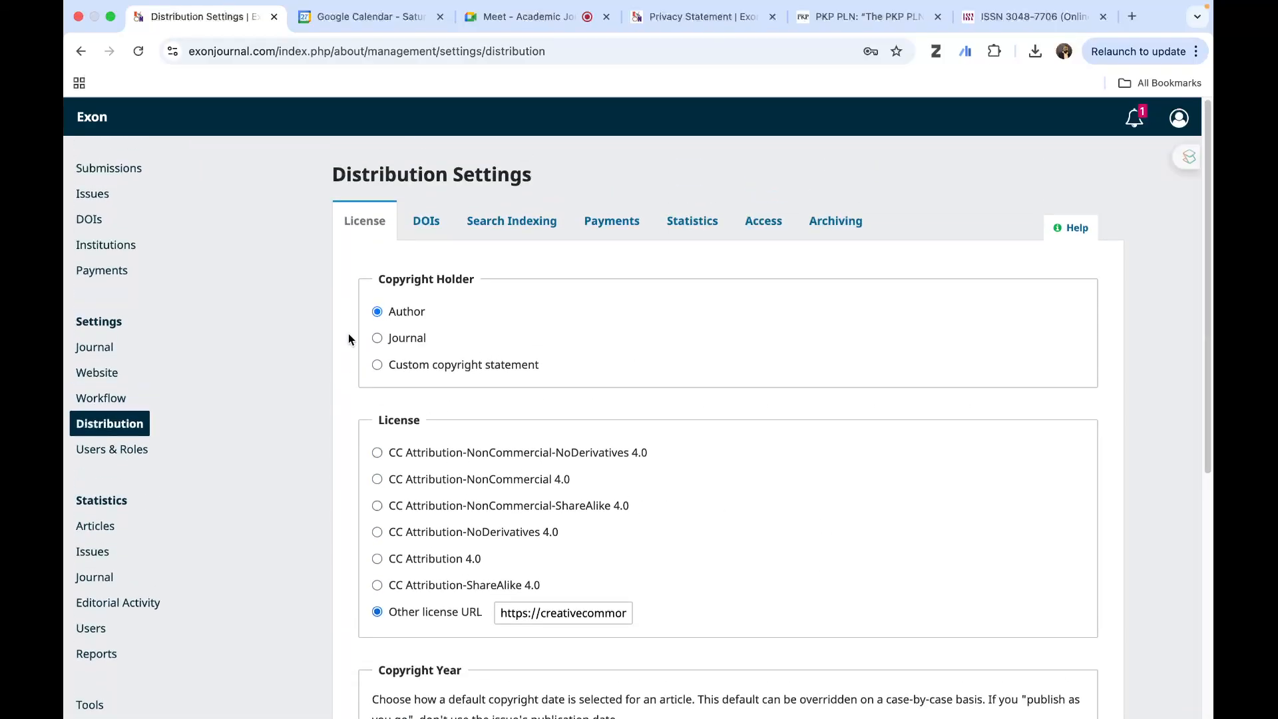
left_click(428, 227)
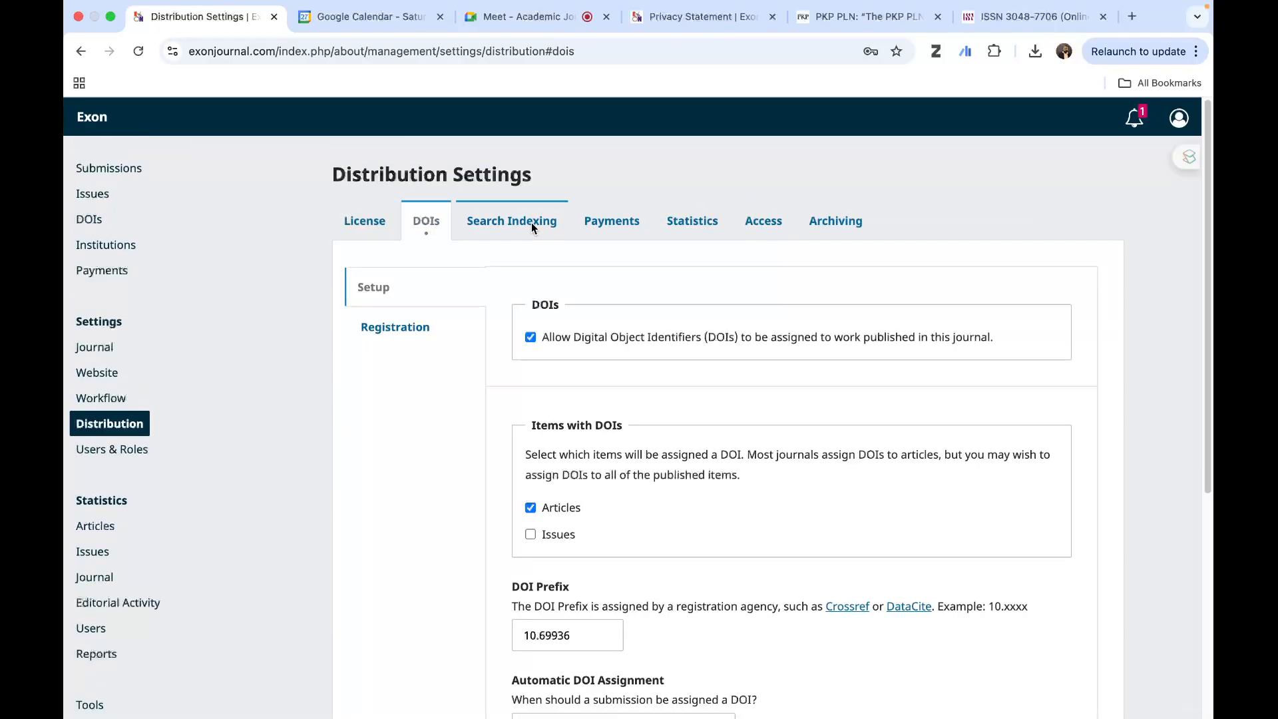
- Check the Search Indexing settings and examine the Payments settings from the general setup through PayPal to the manual payment instructions
left_click(532, 222)
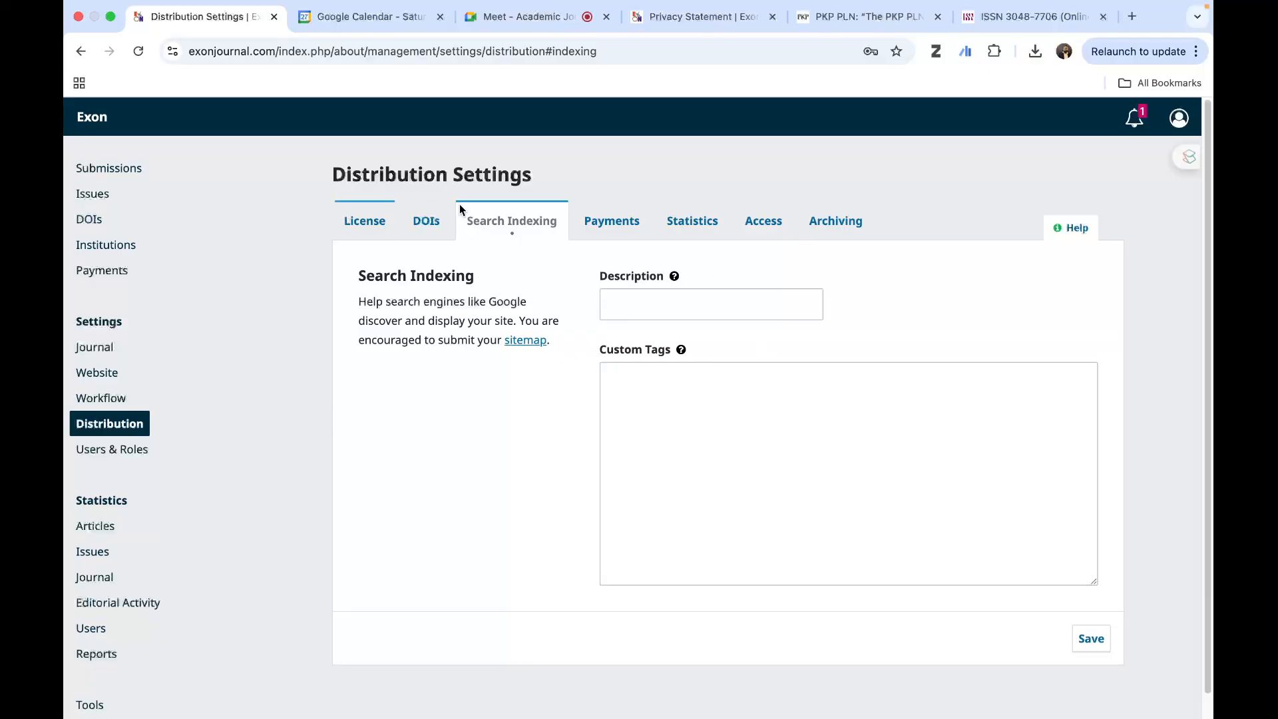
left_click(622, 226)
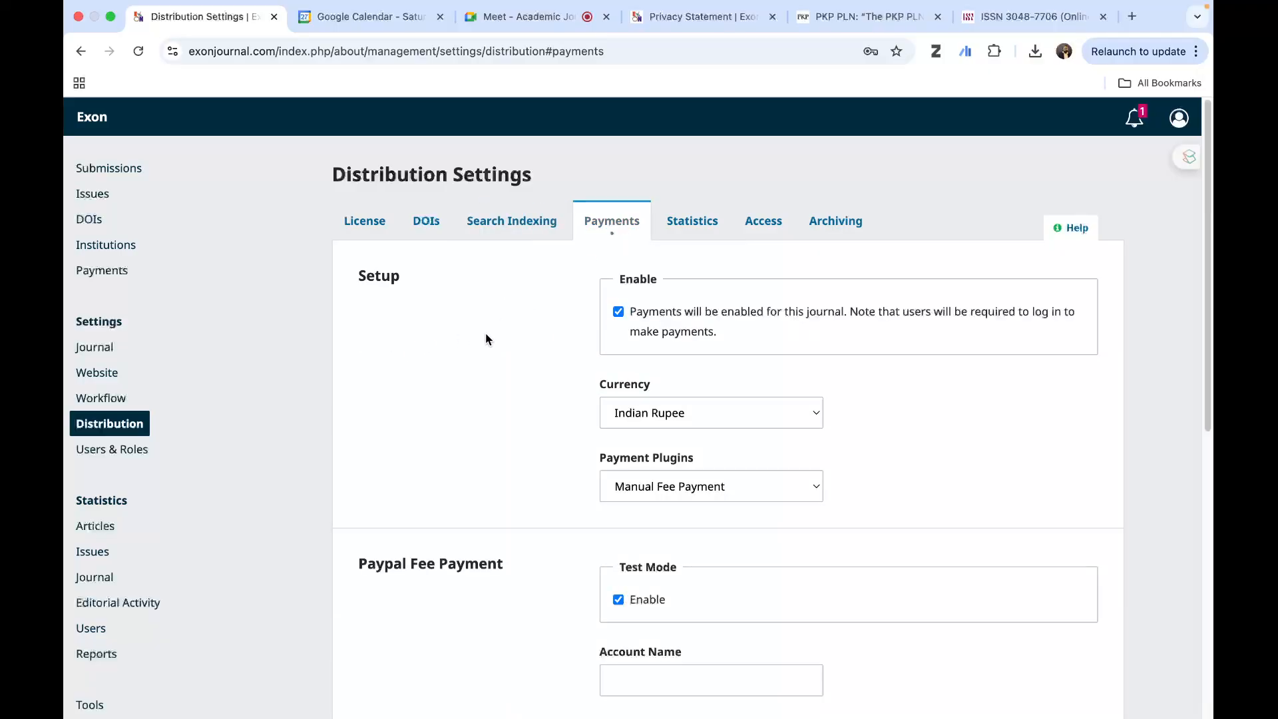
scroll(553, 353, "down", 5)
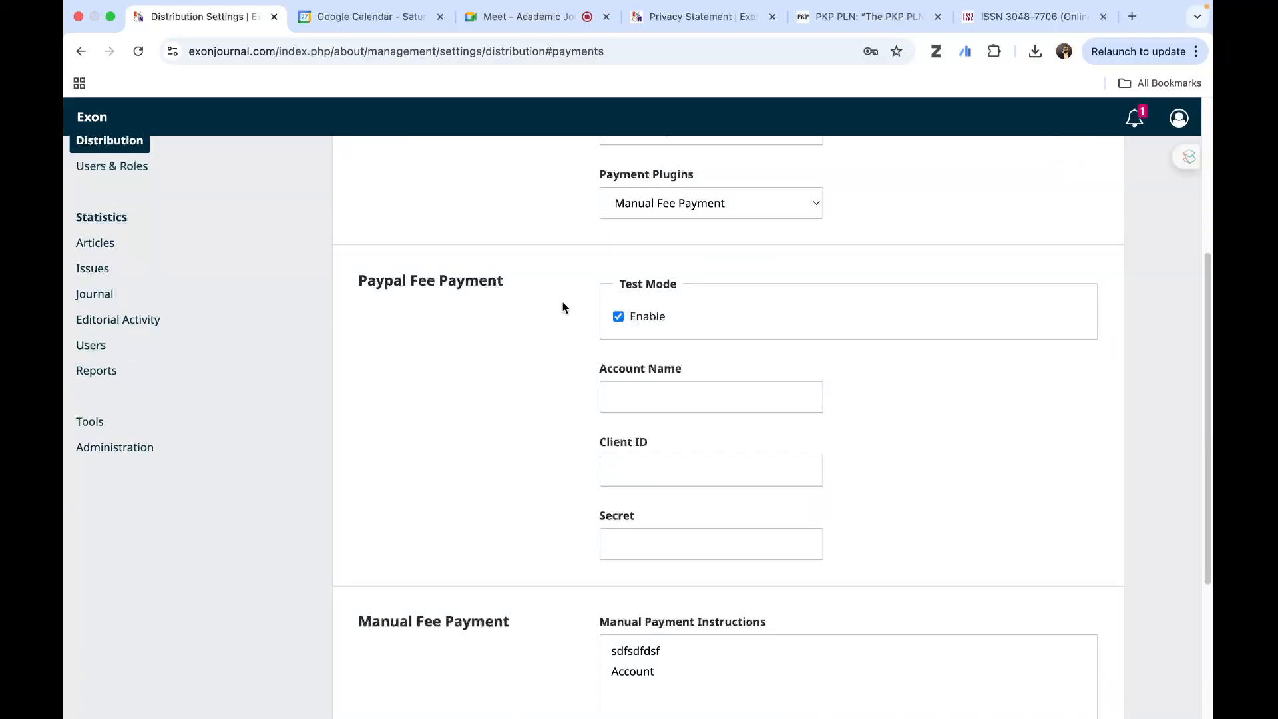
scroll(563, 308, "up", 3)
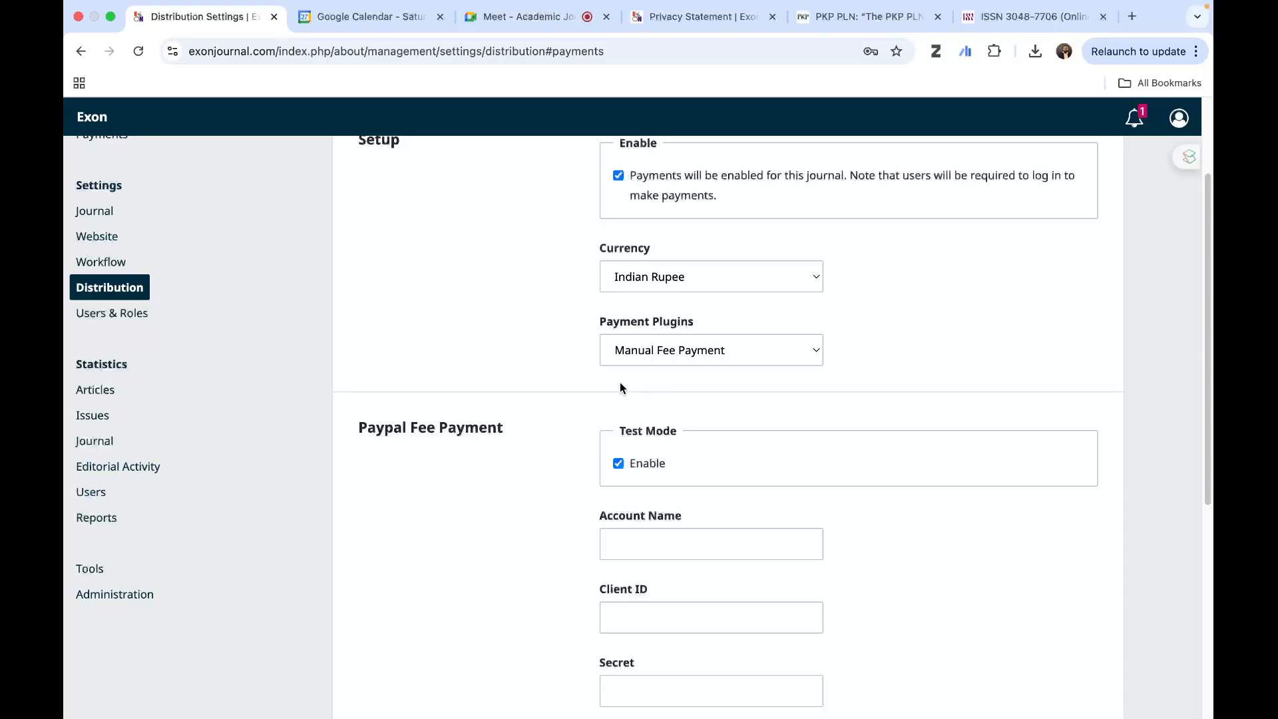
scroll(559, 396, "down", 2)
scroll(548, 418, "down", 5)
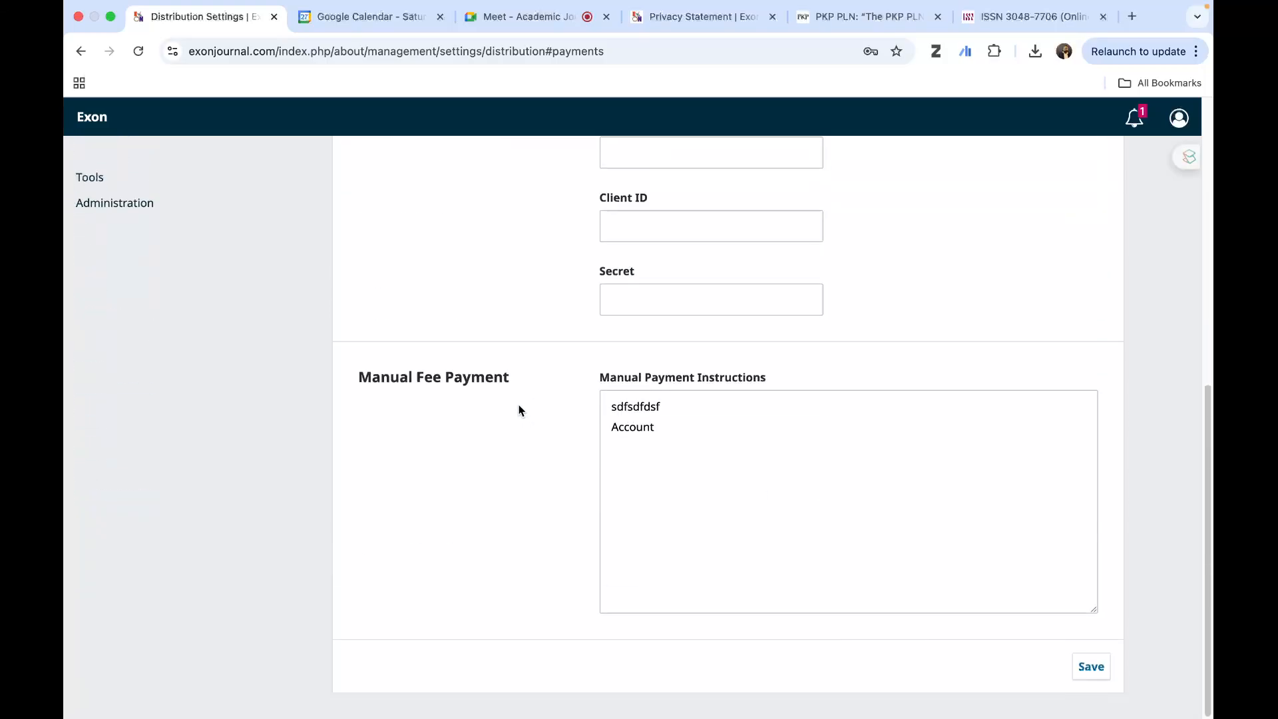
scroll(469, 386, "up", 10)
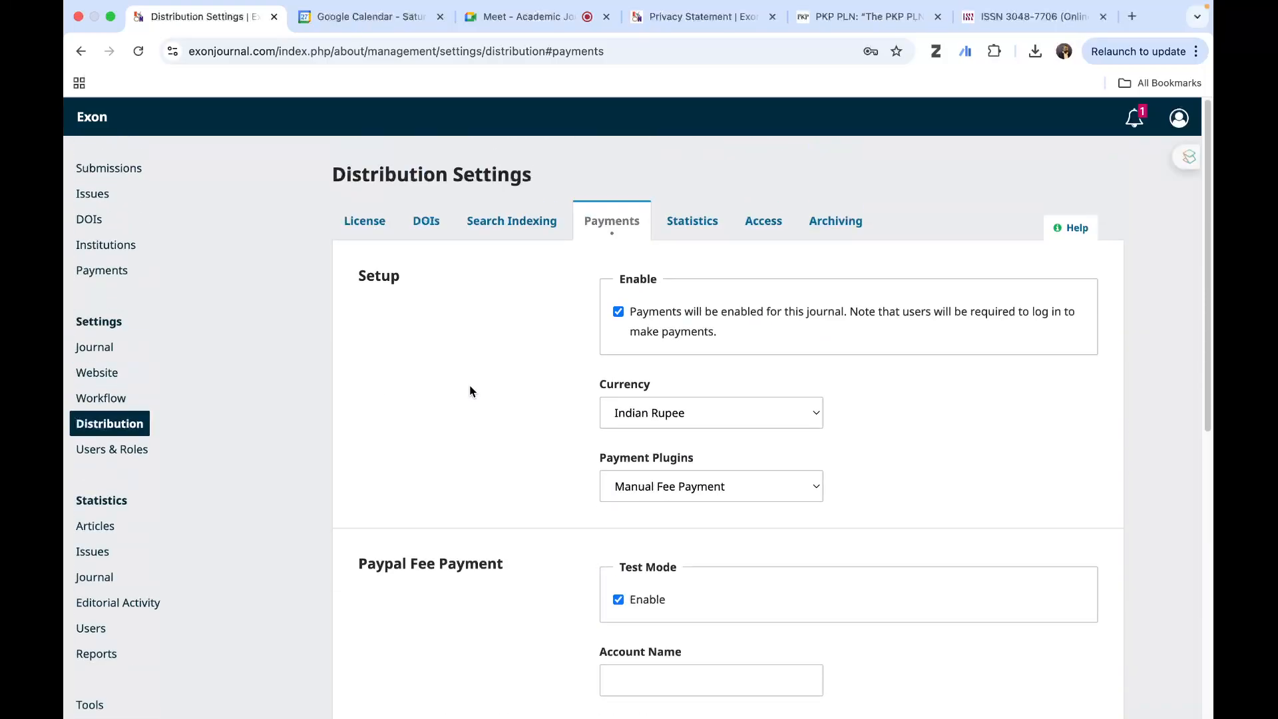
- Look through the Statistics, Access and Archiving distribution settings and return to the License settings
left_click(691, 221)
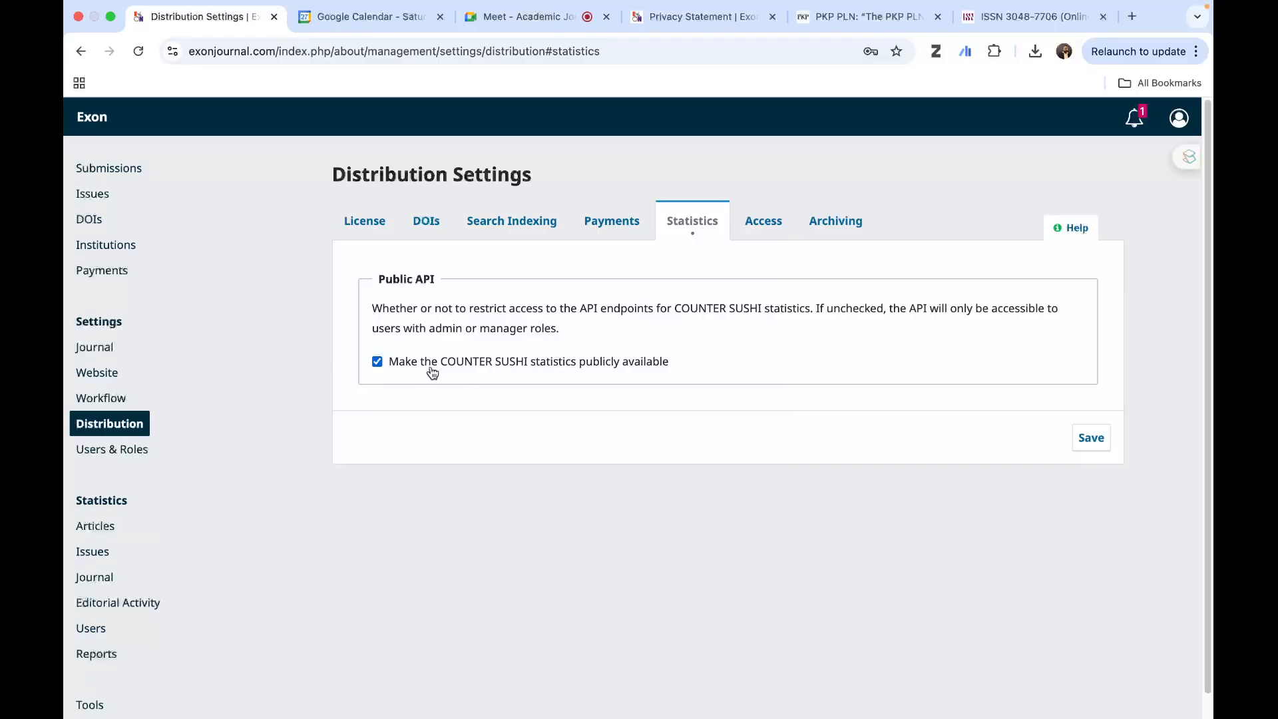
left_click(764, 222)
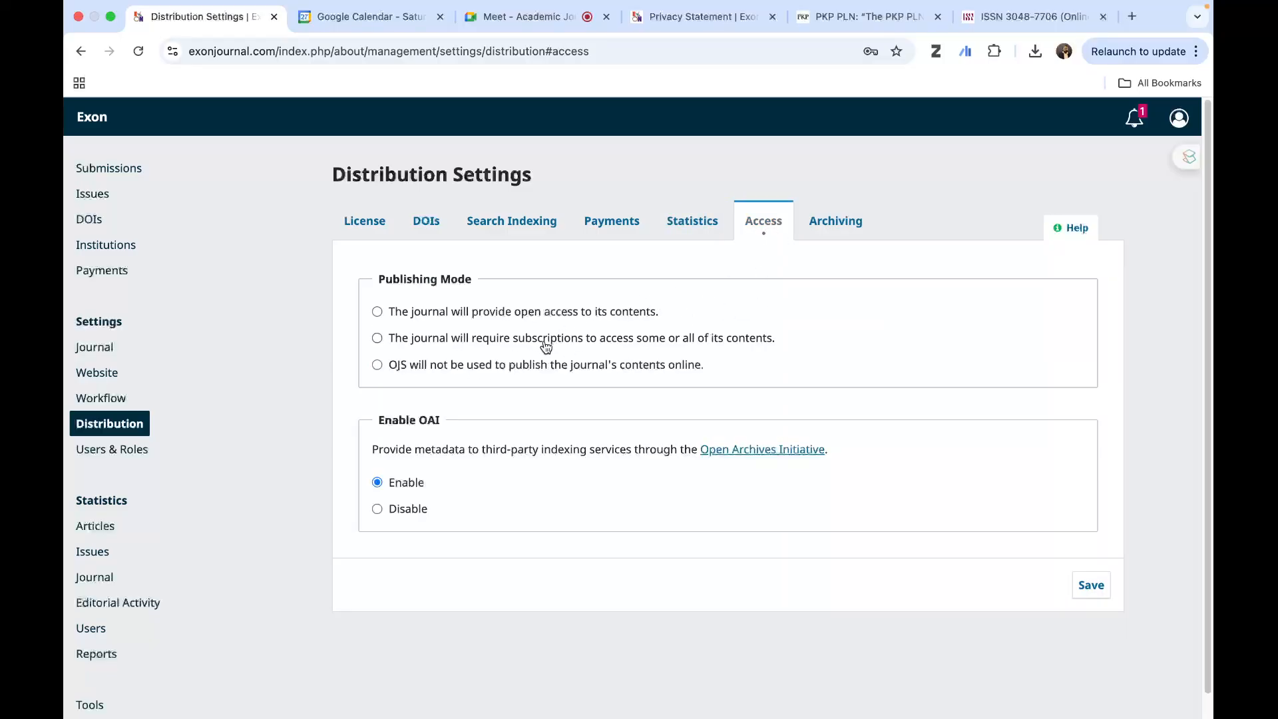
left_click(830, 223)
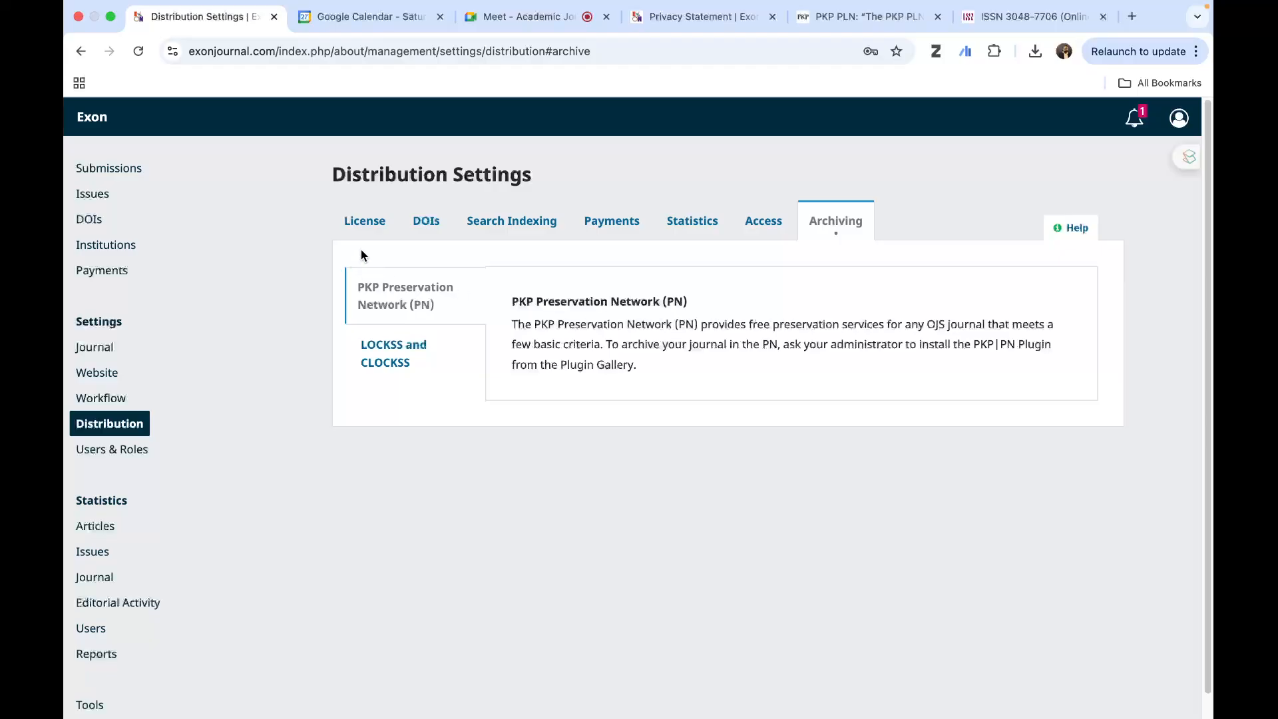
left_click(371, 222)
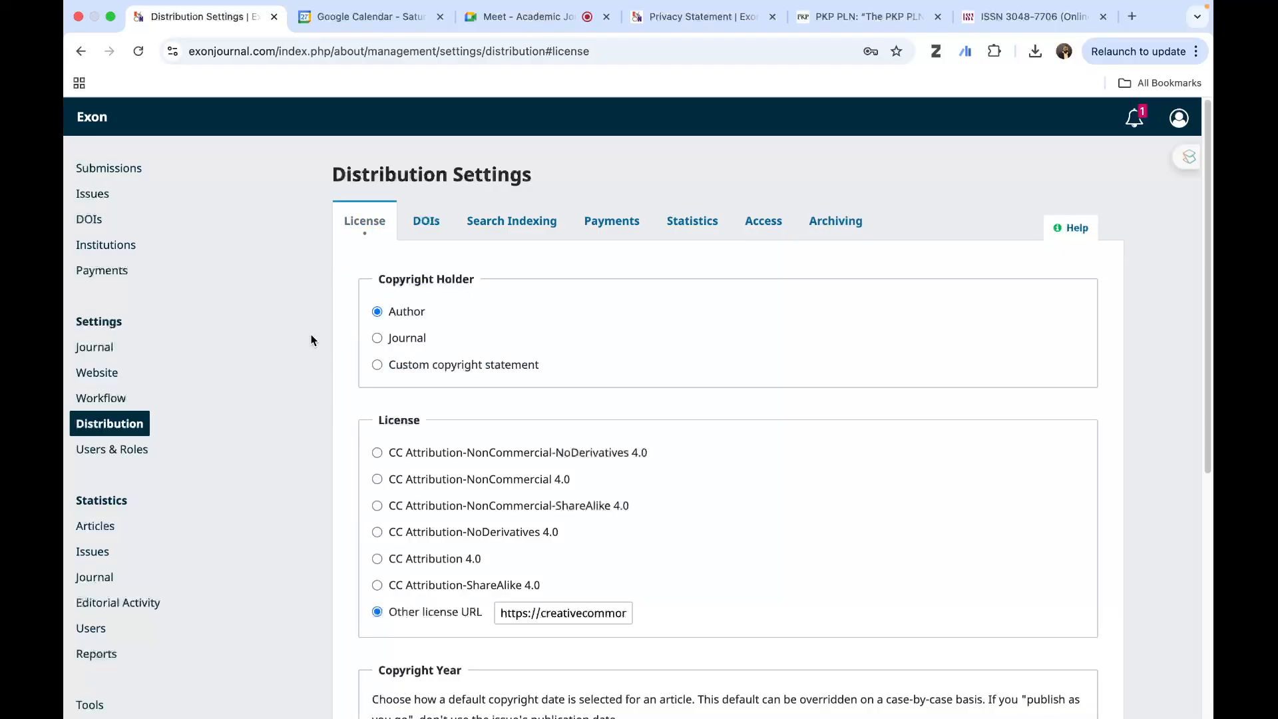
- Open Users & Roles and look through the list of current users and their assigned roles
scroll(138, 466, "down", 3)
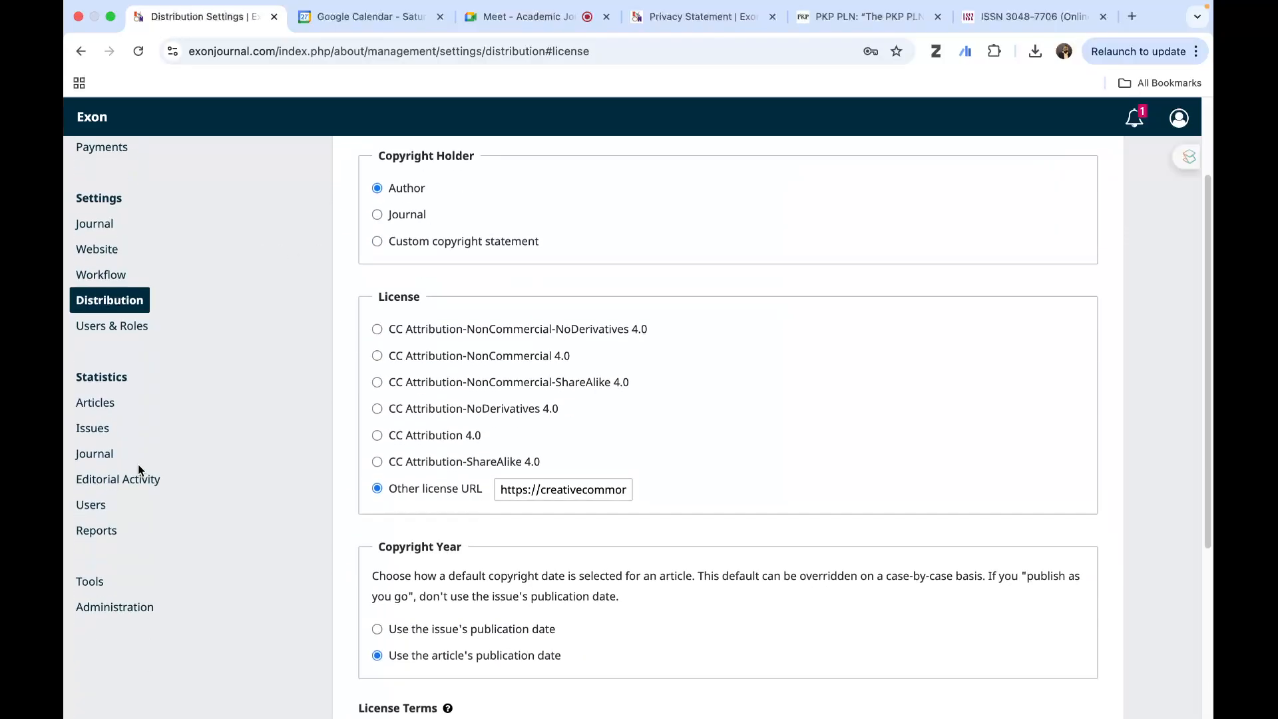
left_click(107, 326)
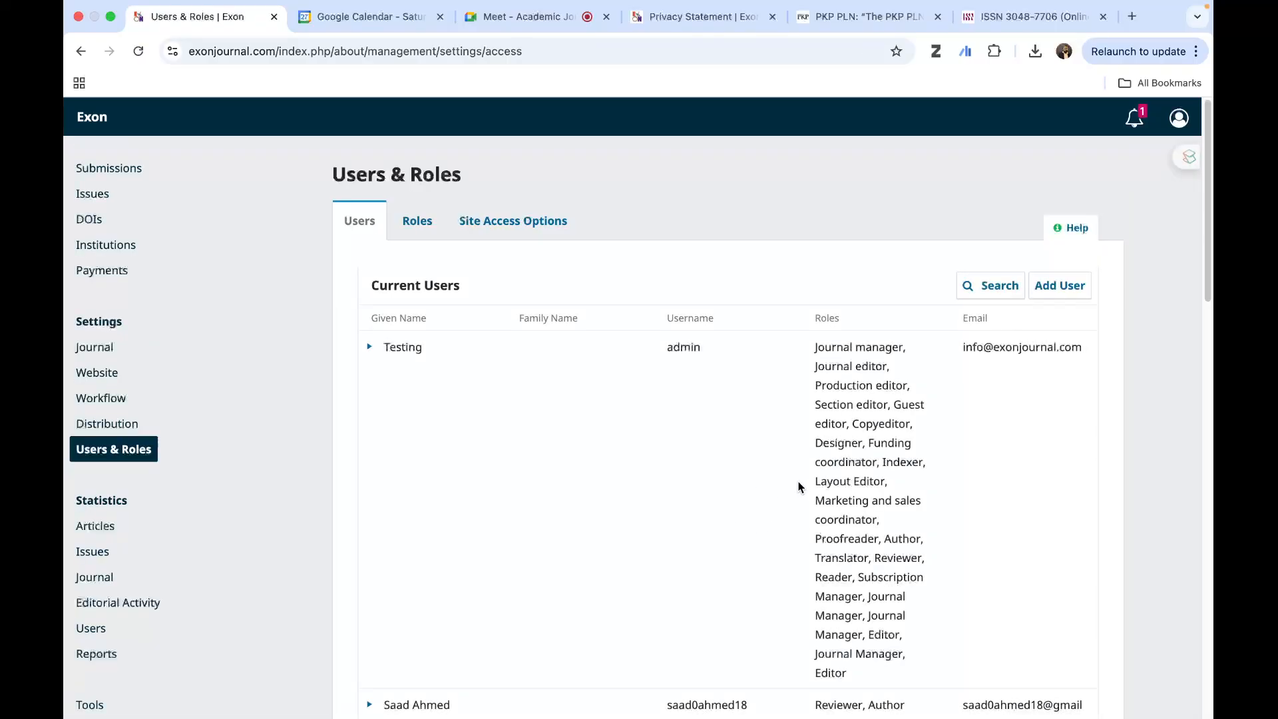
scroll(809, 503, "down", 7)
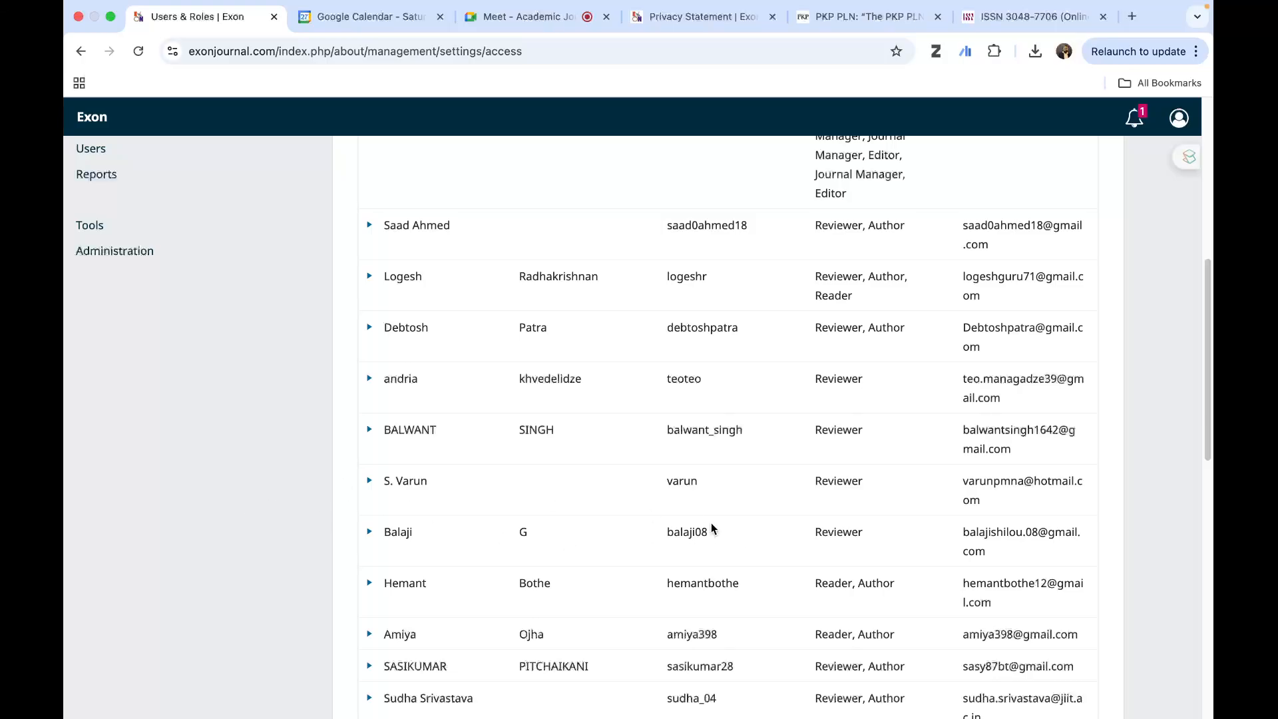
scroll(709, 528, "up", 5)
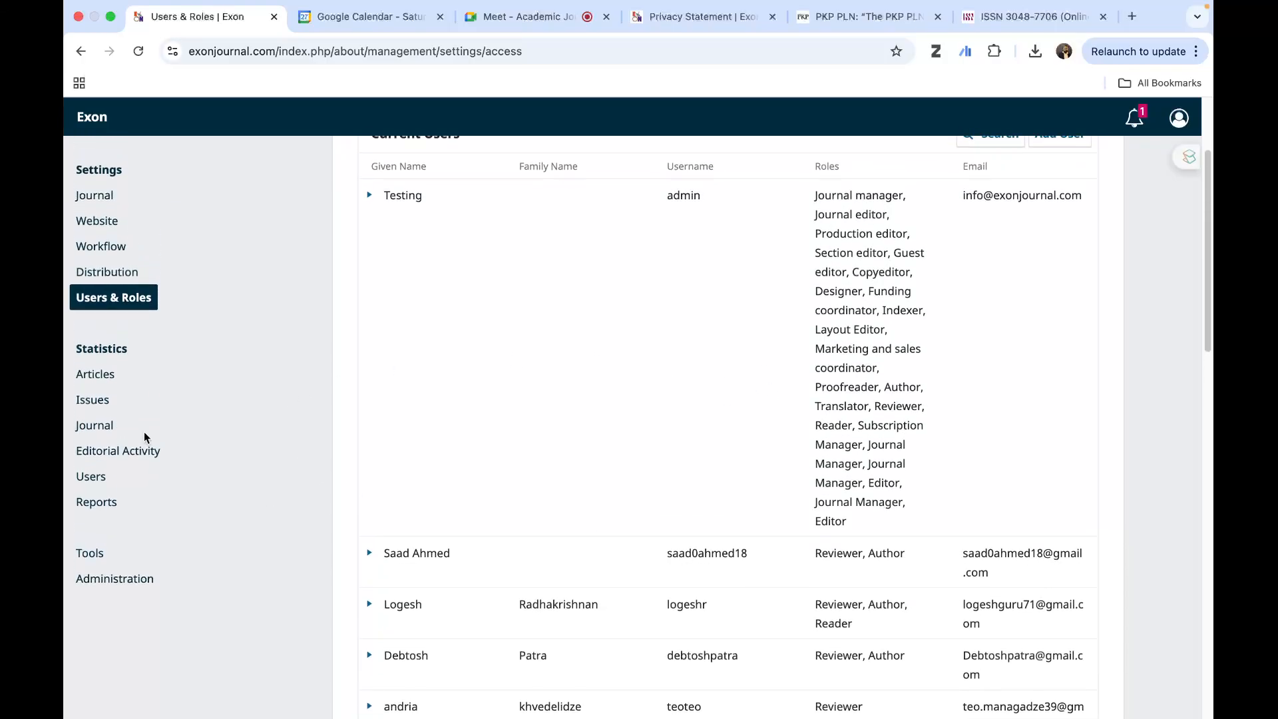
- View the article statistics with their per-article details, and the issue statistics with views and downloads
left_click(103, 381)
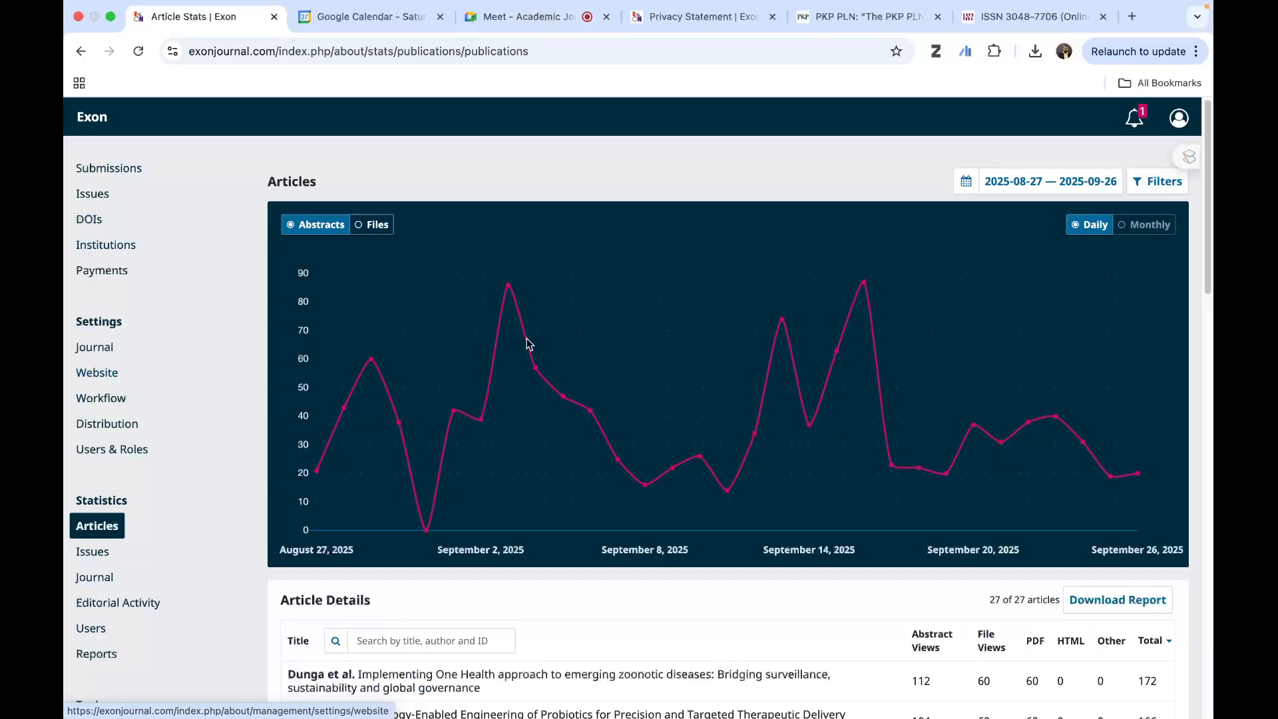
scroll(700, 434, "down", 8)
scroll(924, 392, "down", 7)
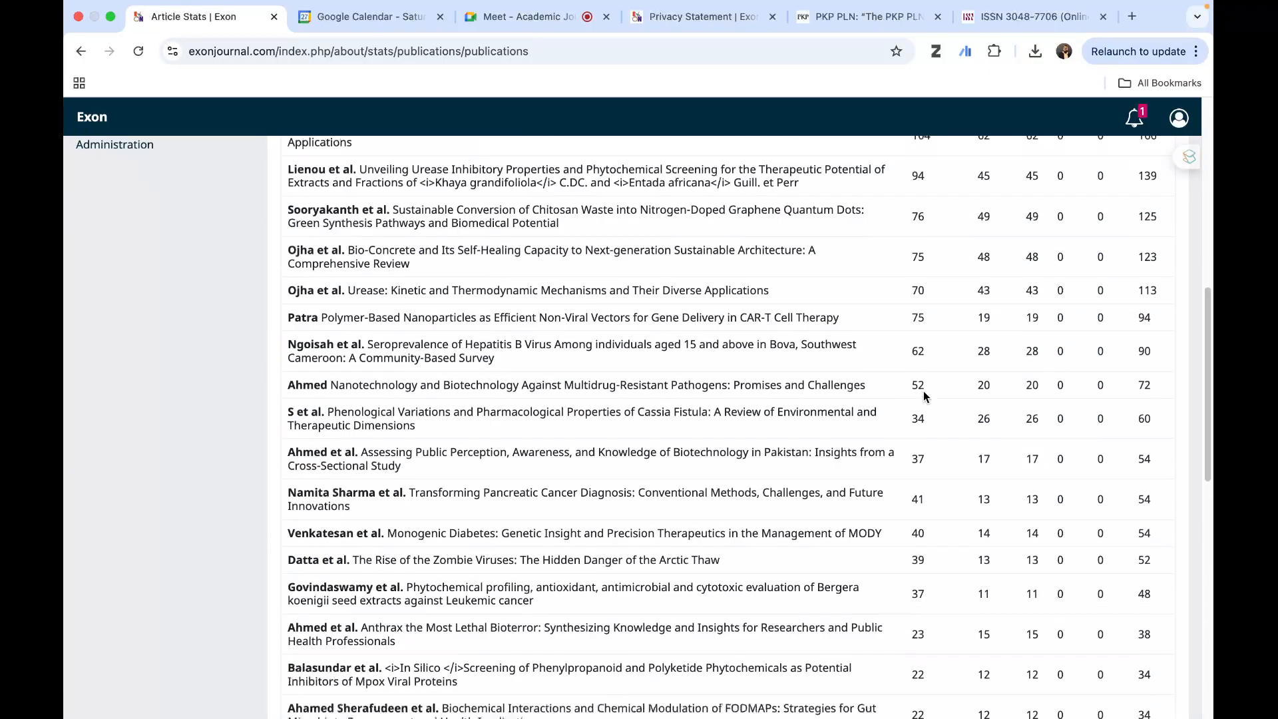
scroll(924, 393, "up", 11)
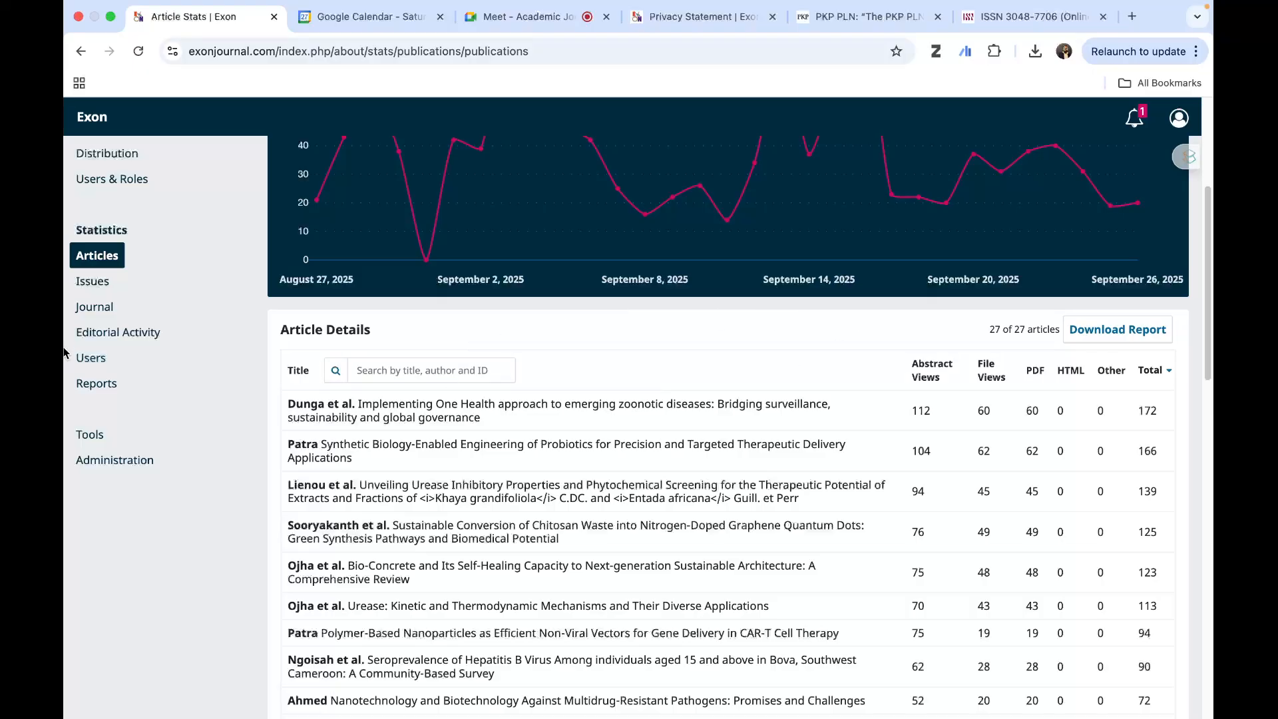
left_click(105, 282)
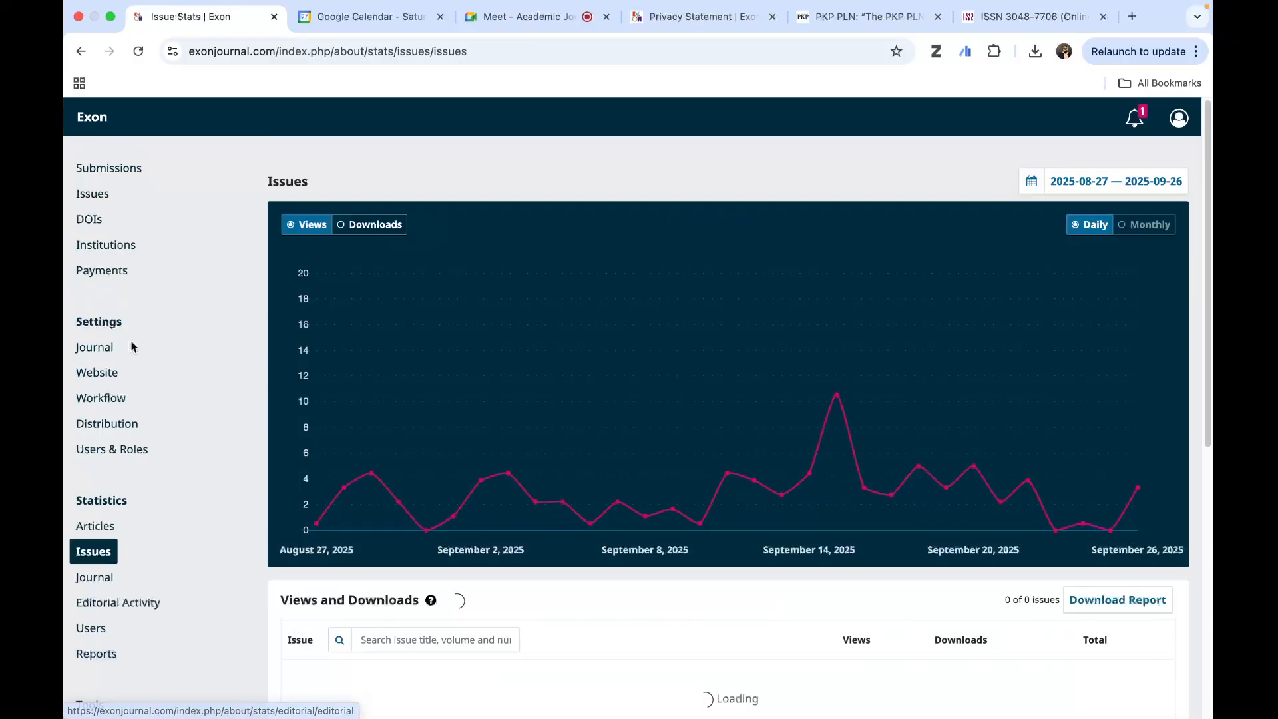
scroll(193, 394, "down", 3)
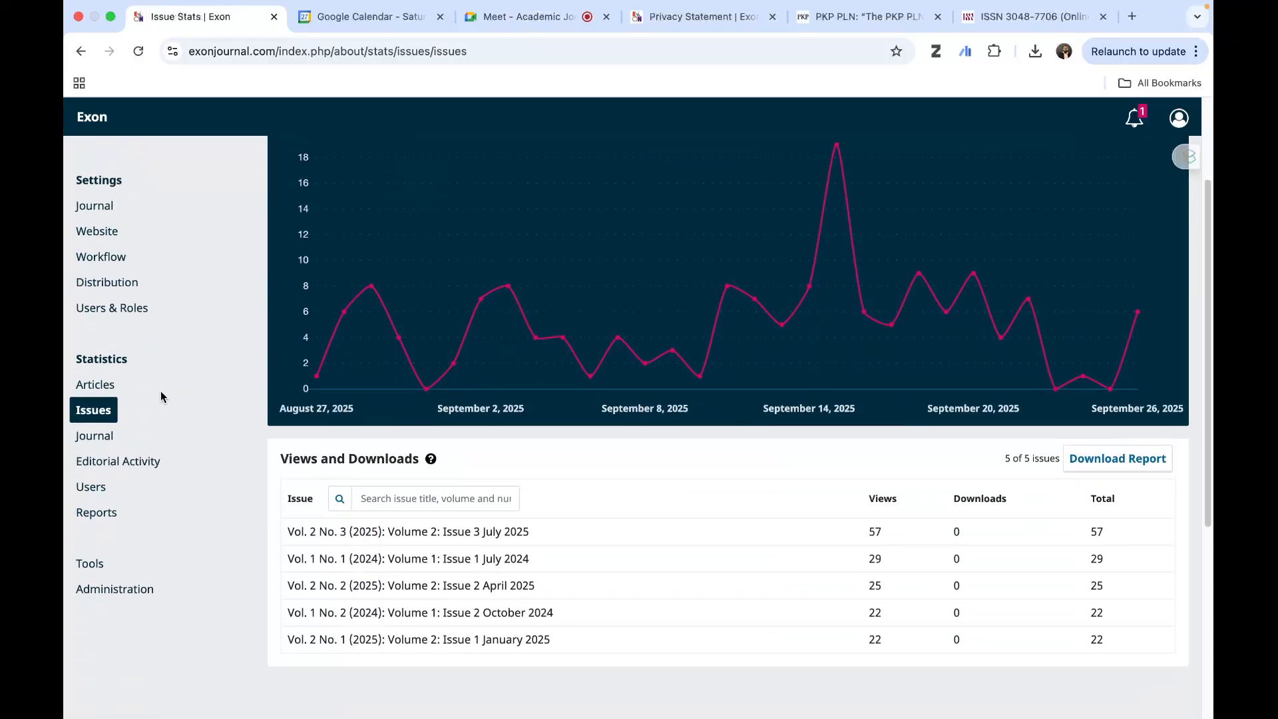
- View the journal's view statistics and the Editorial Activity overview, ending on the journal statistics
left_click(104, 439)
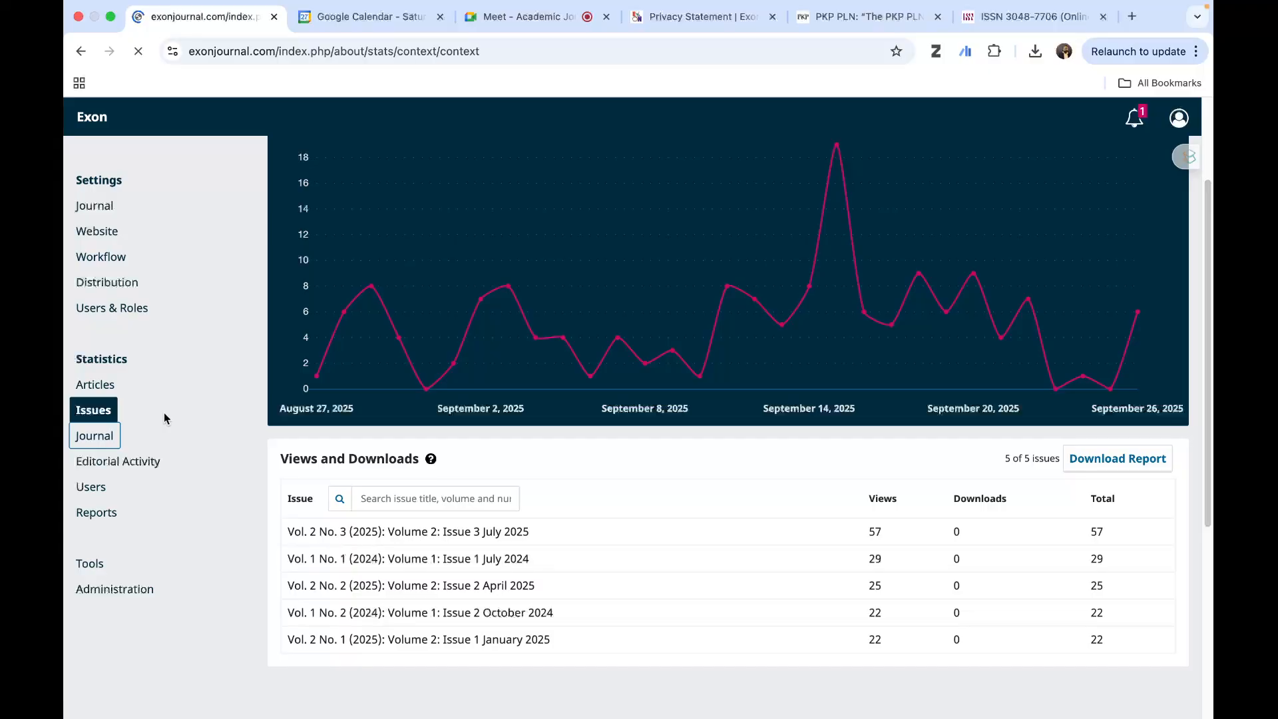
scroll(186, 449, "down", 7)
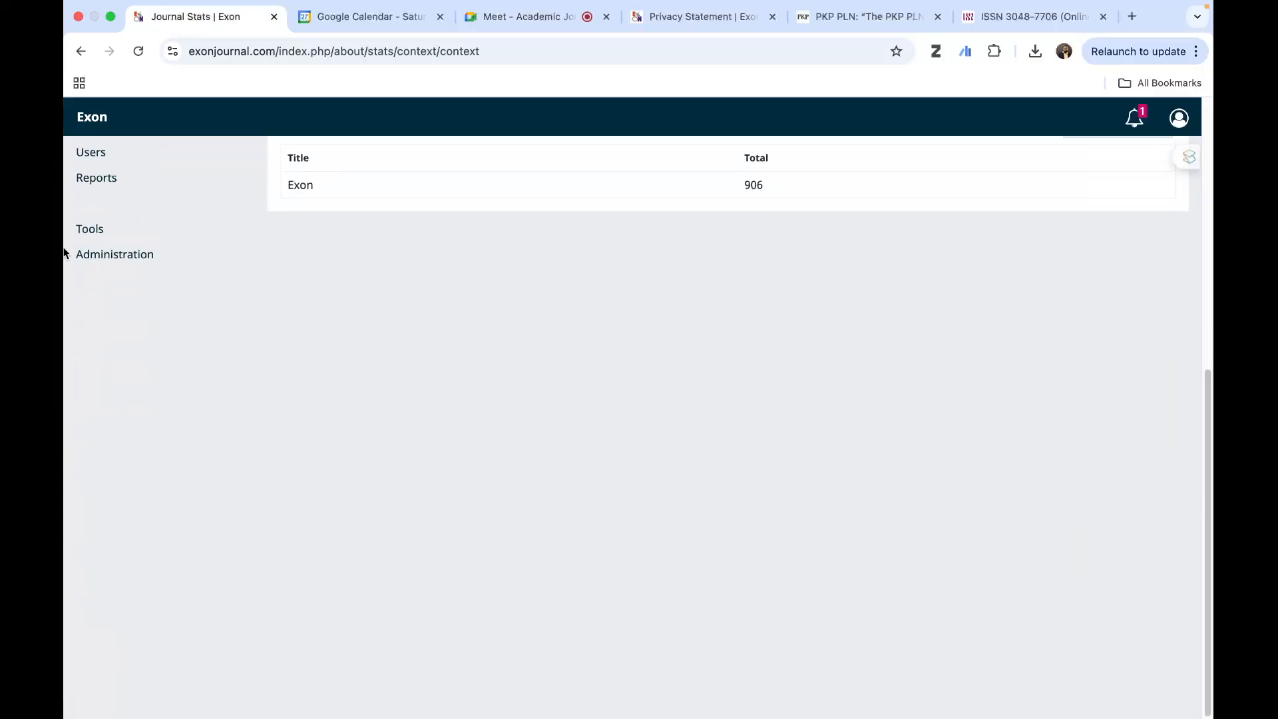
scroll(177, 420, "up", 5)
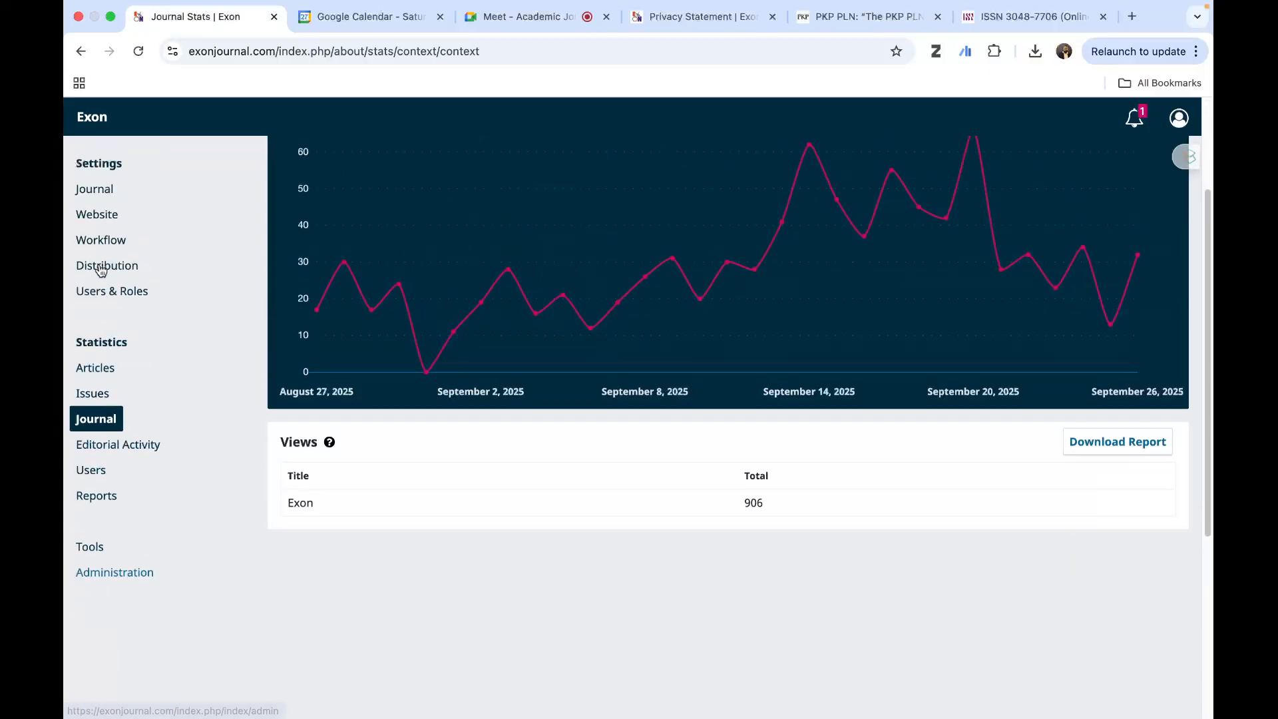
left_click(134, 445)
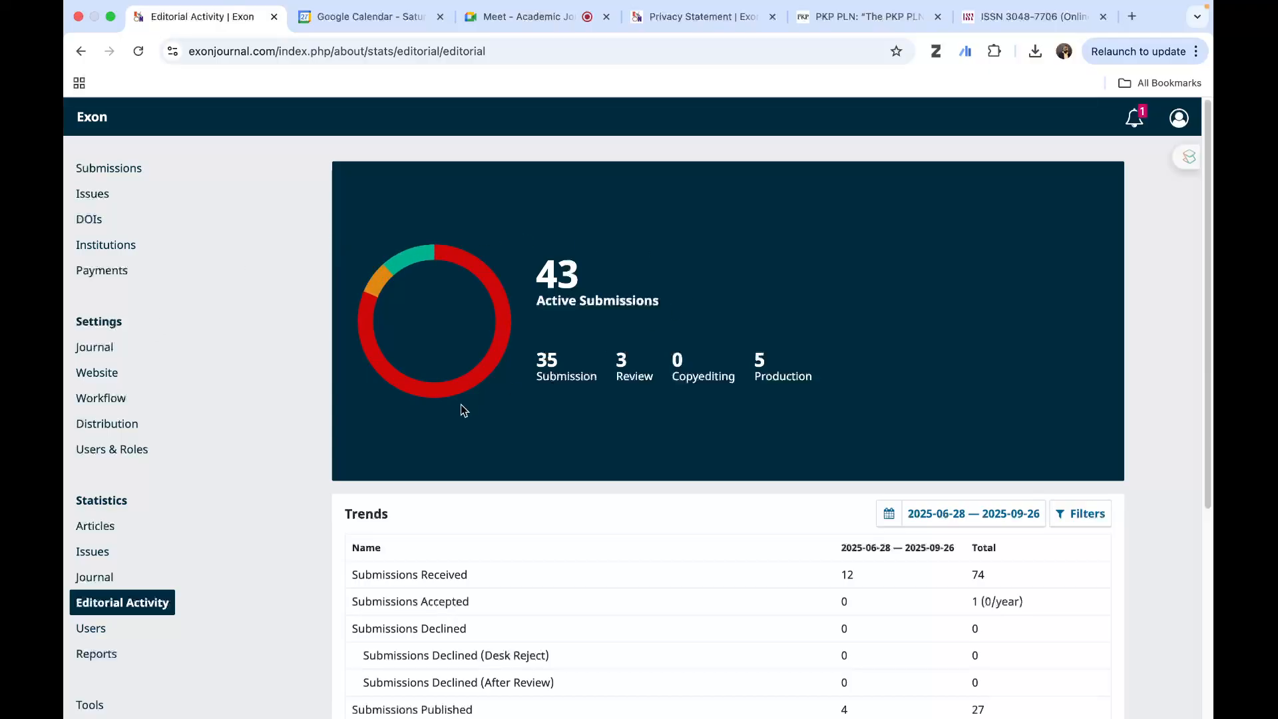
left_click(106, 578)
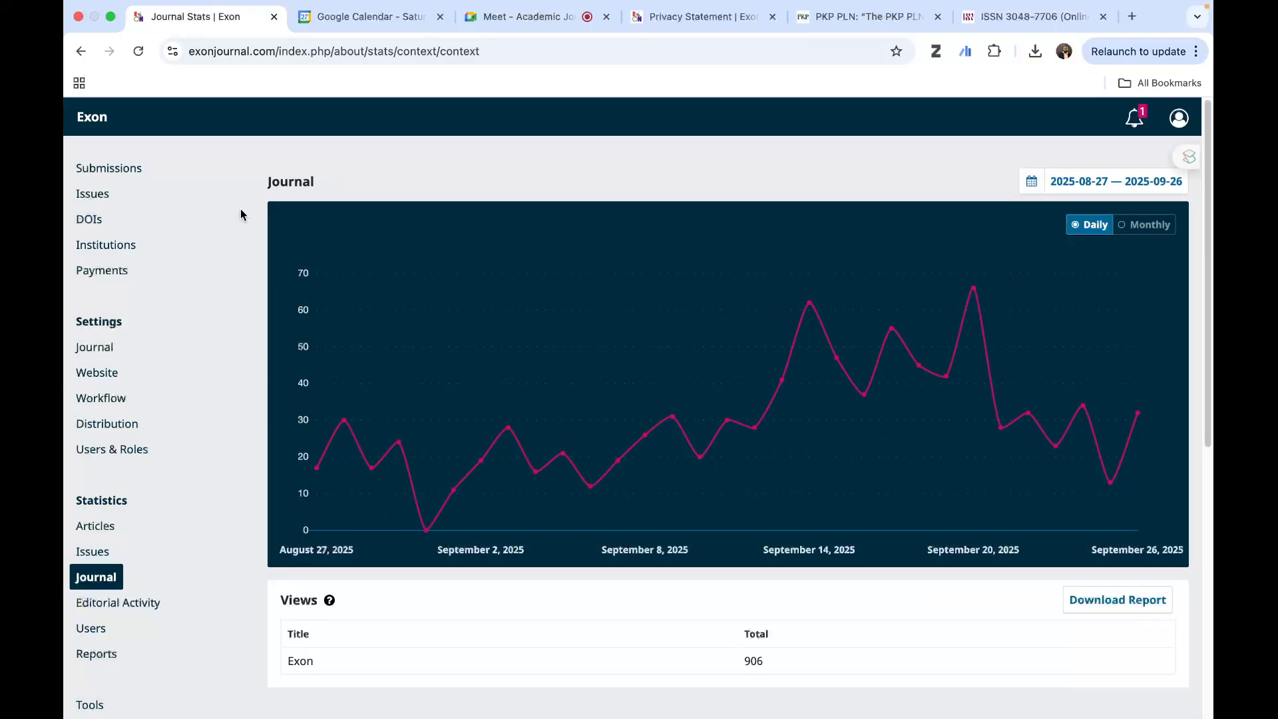
- Take the browser out of full screen, switch to the Journal WS presentation in PowerPoint and start the slide show from slide 20
mouse_move(110, 25)
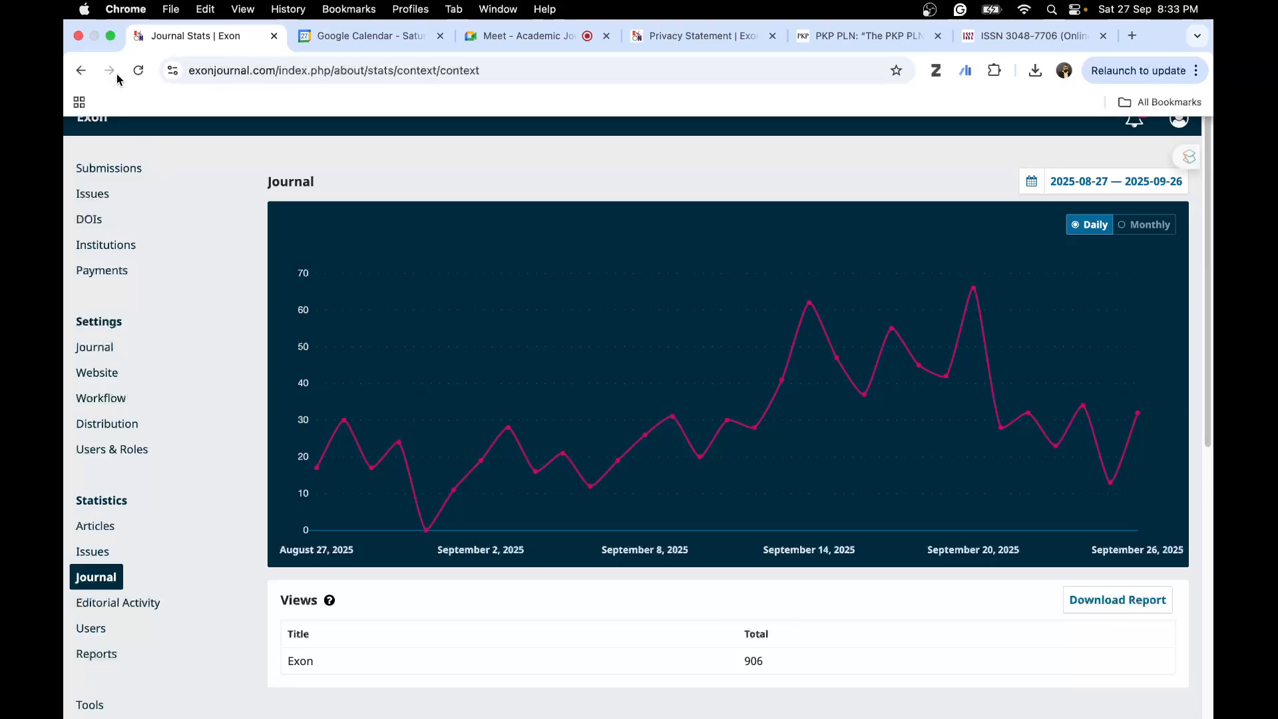
left_click(109, 36)
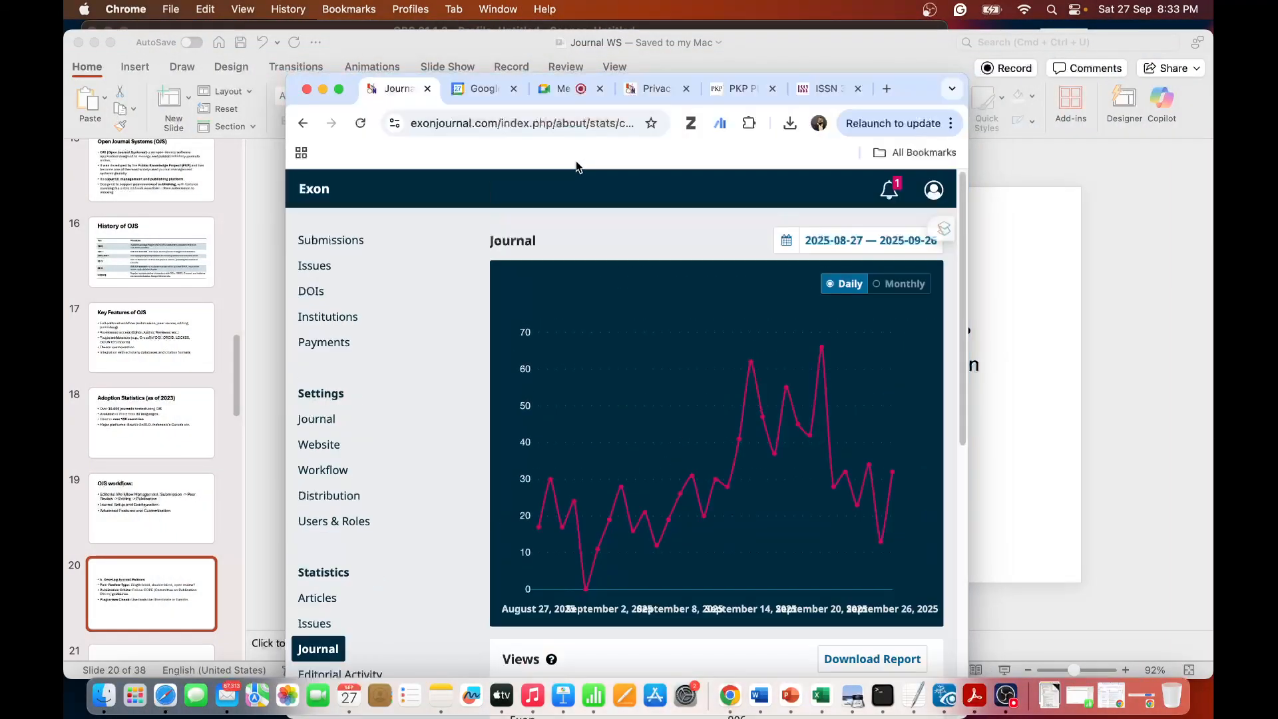
left_click(1189, 303)
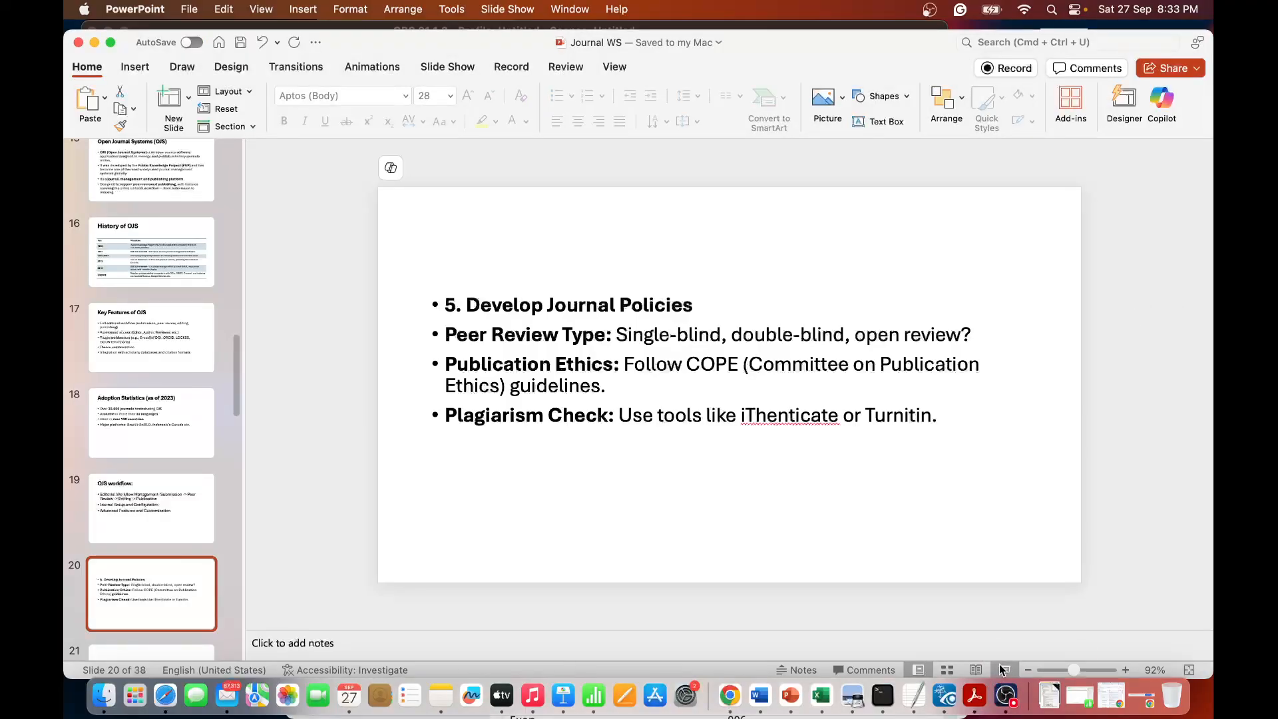
left_click(1002, 668)
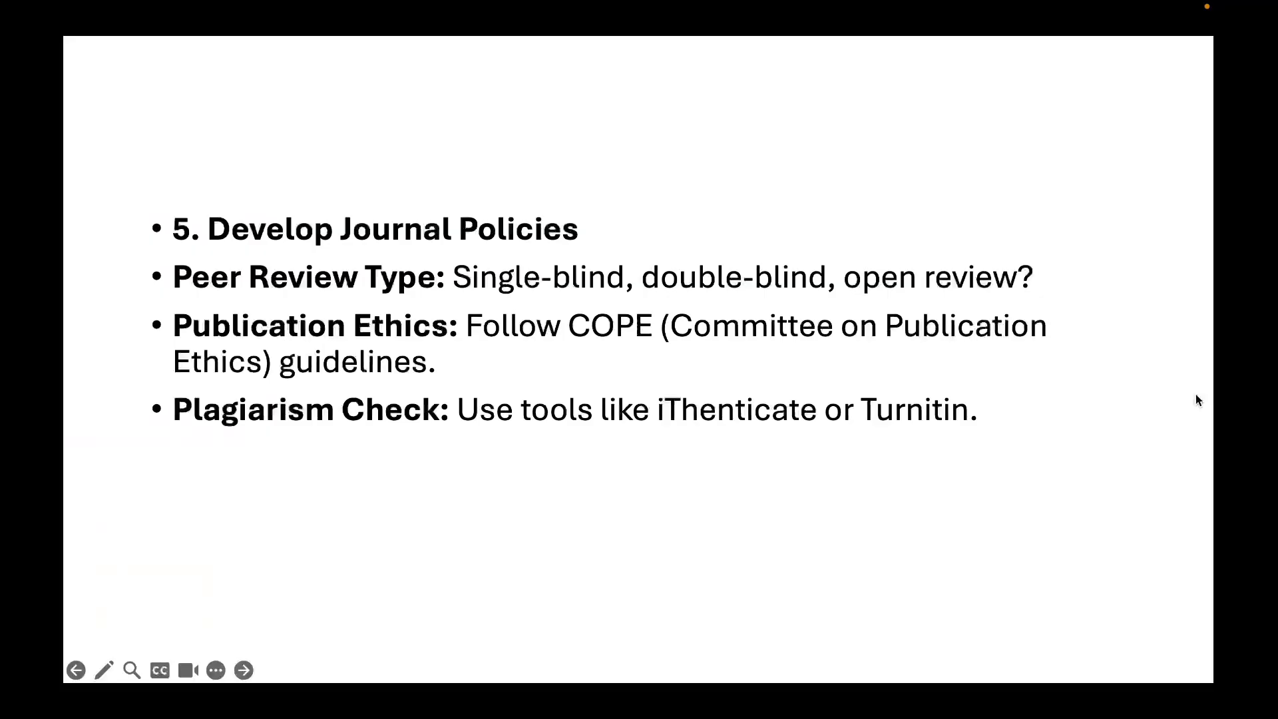